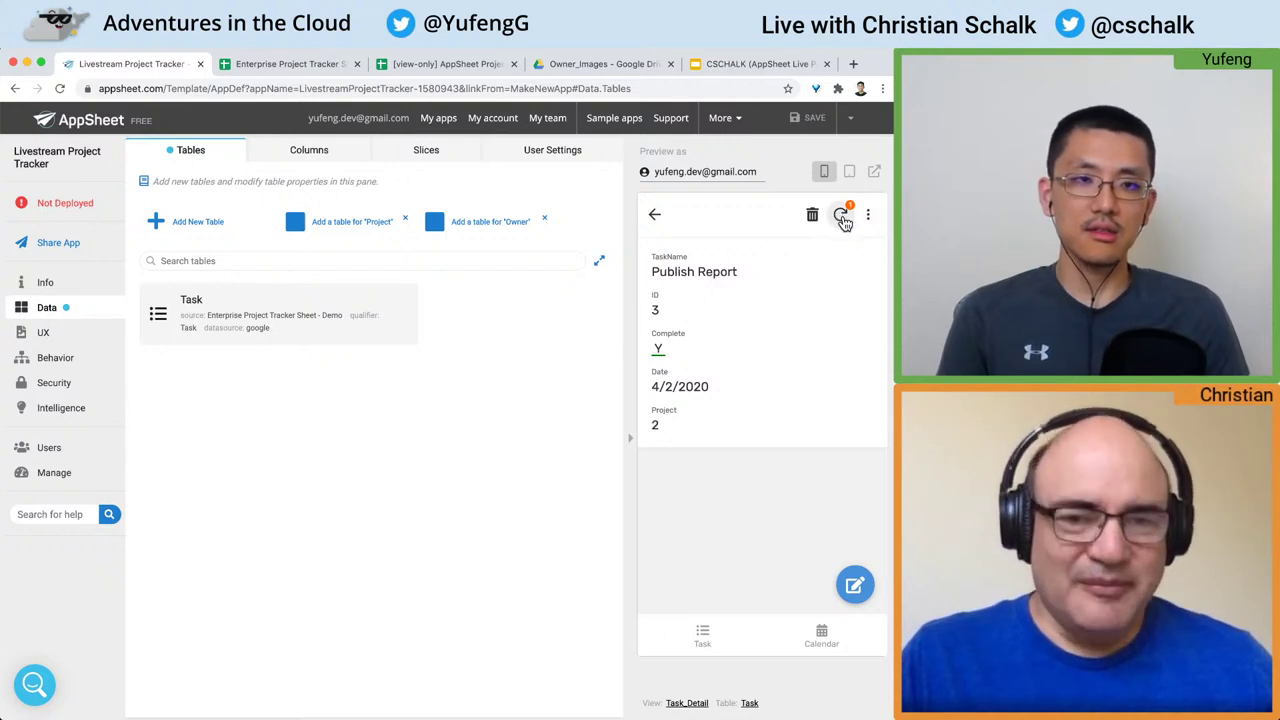
# Step: Sync the app to push the Publish Report change, then switch to the tracker spreadsheet
pyautogui.click(843, 220)
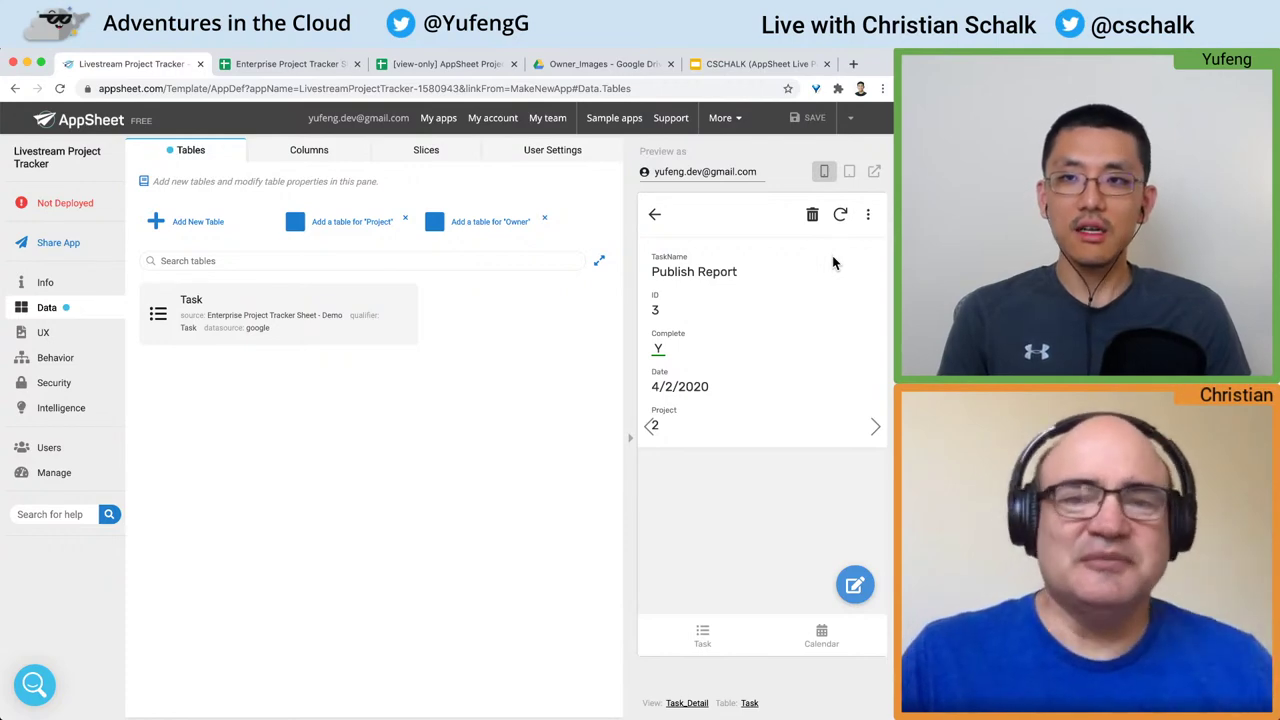
pyautogui.hotkey('ctrl', 'Tab')
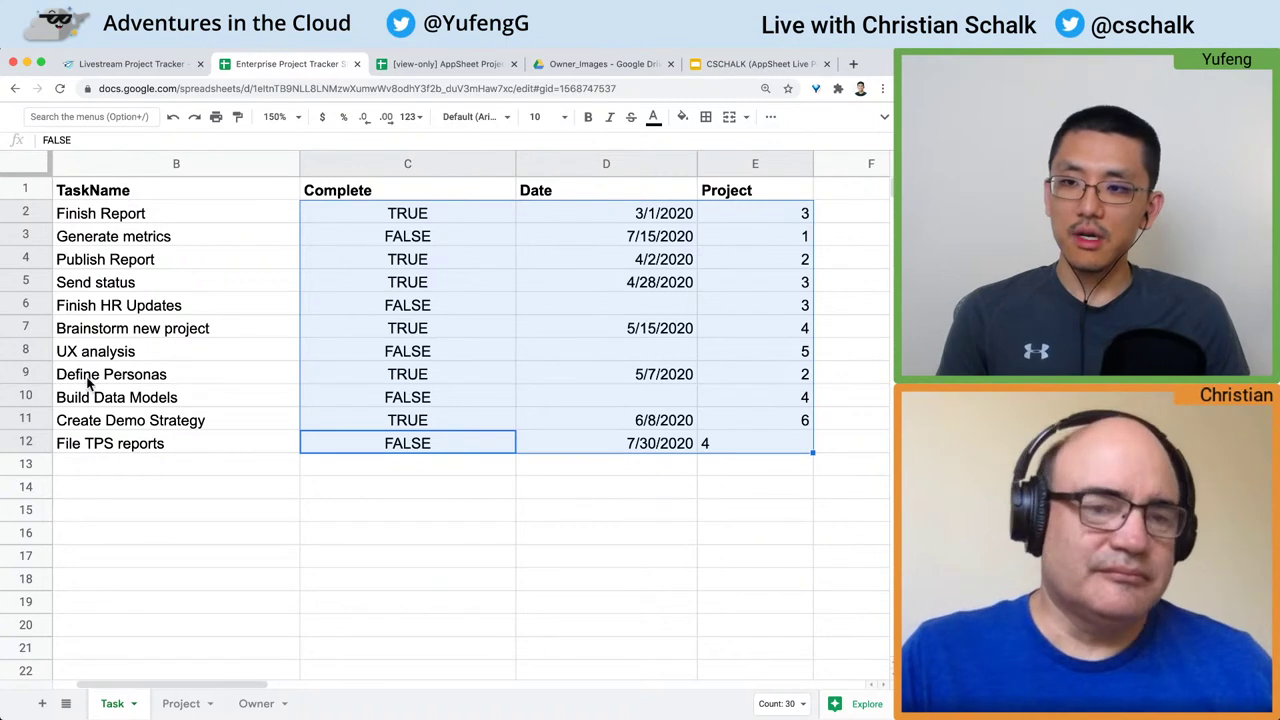
# Step: Verify the Publish Report row reads TRUE, 4/2/2020 and project 2, then return to AppSheet
pyautogui.click(113, 259)
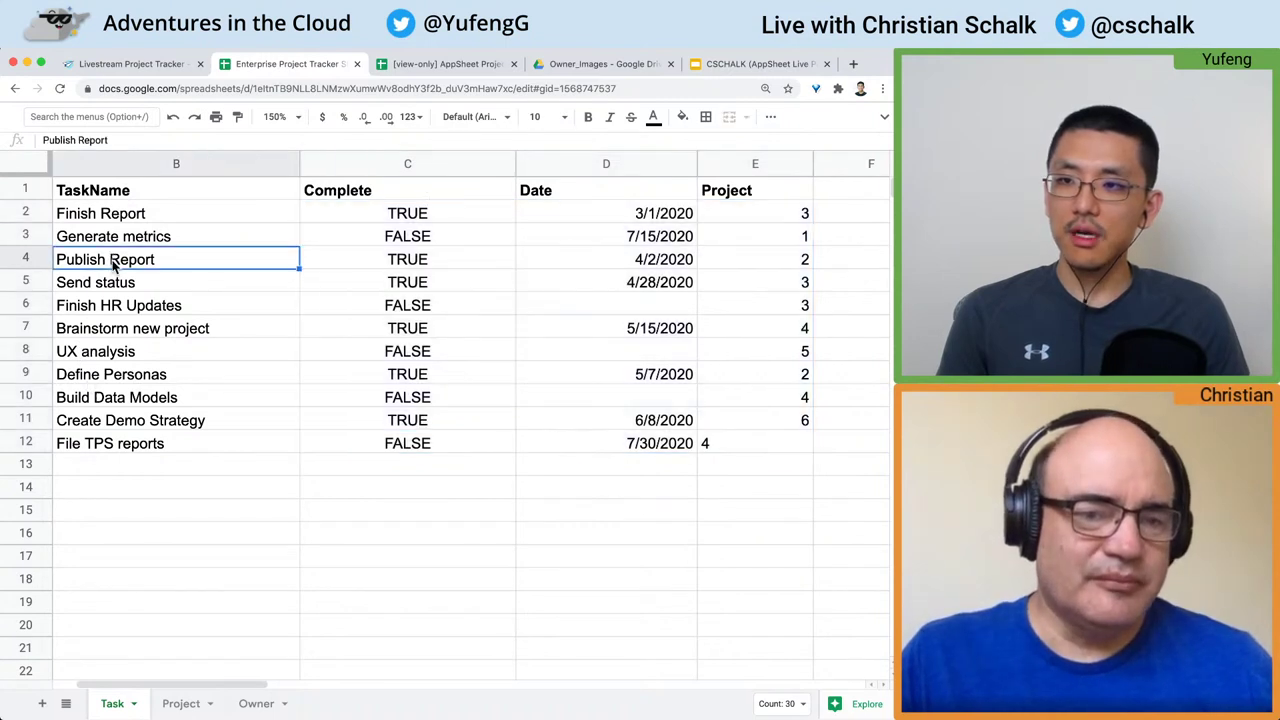
pyautogui.click(33, 259)
pyautogui.click(400, 265)
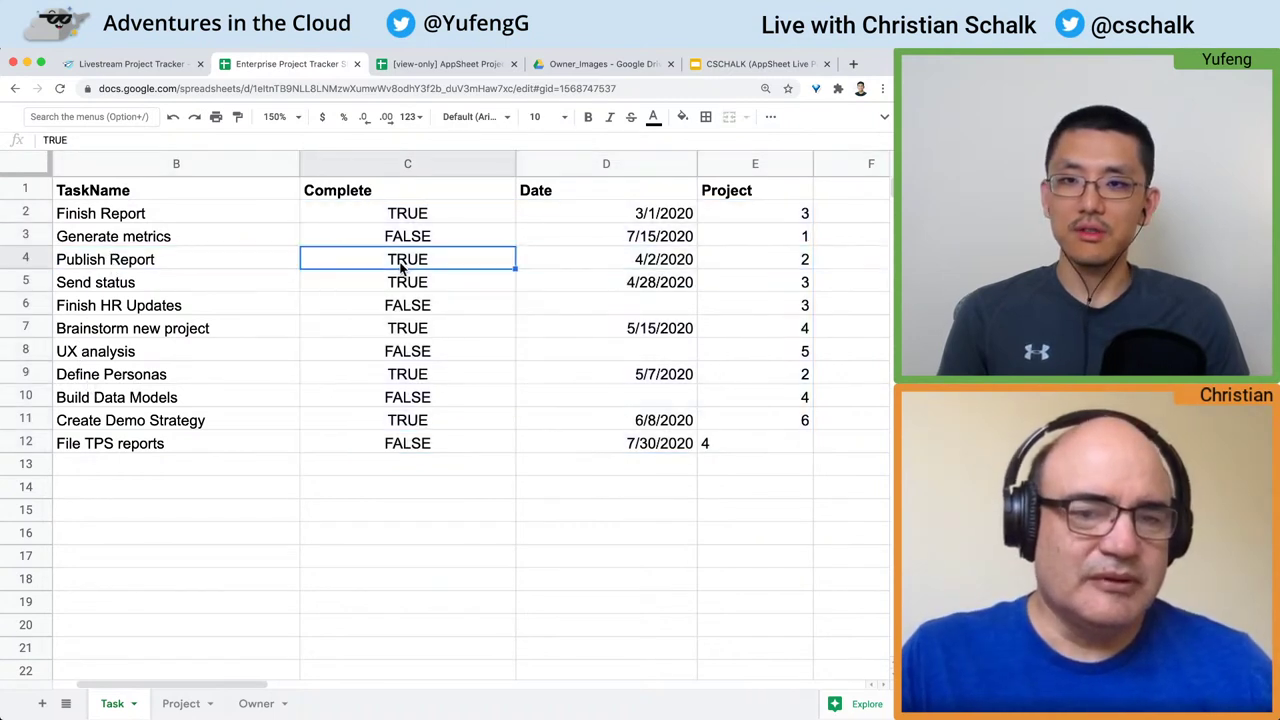
pyautogui.moveTo(400, 265); pyautogui.dragTo(806, 265)
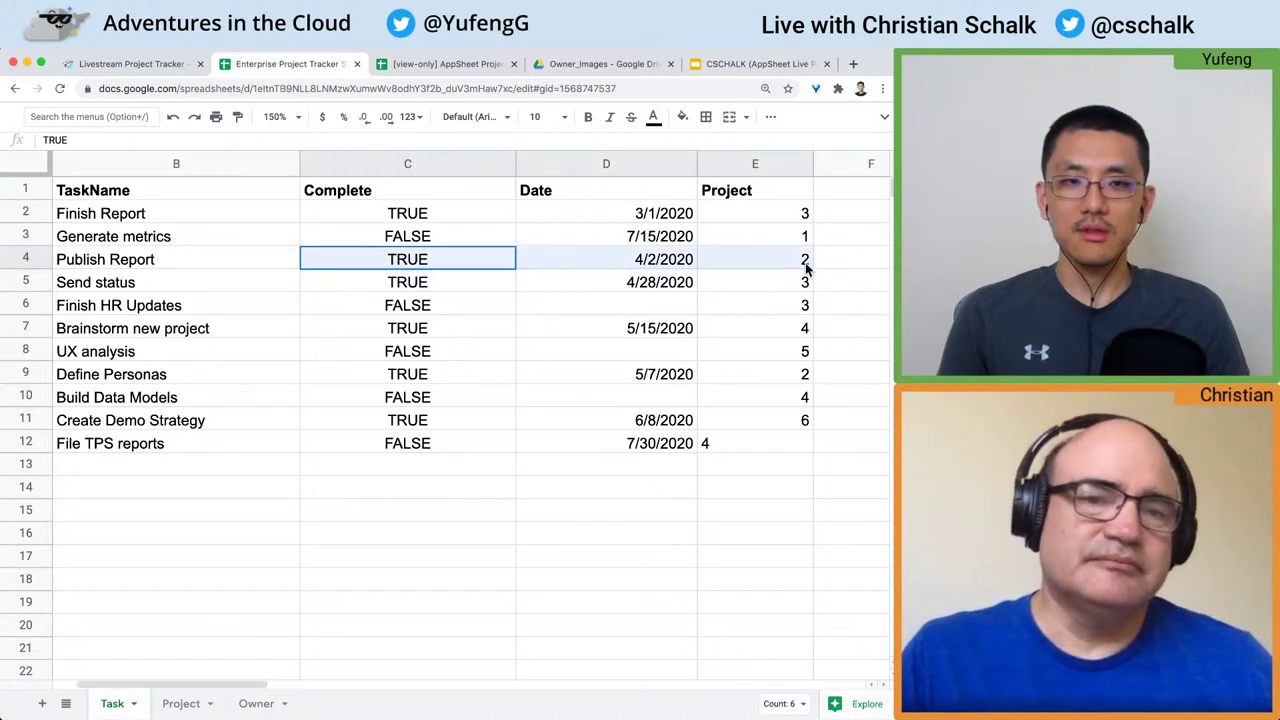
pyautogui.hotkey('ctrl', 'shift', 'Tab')
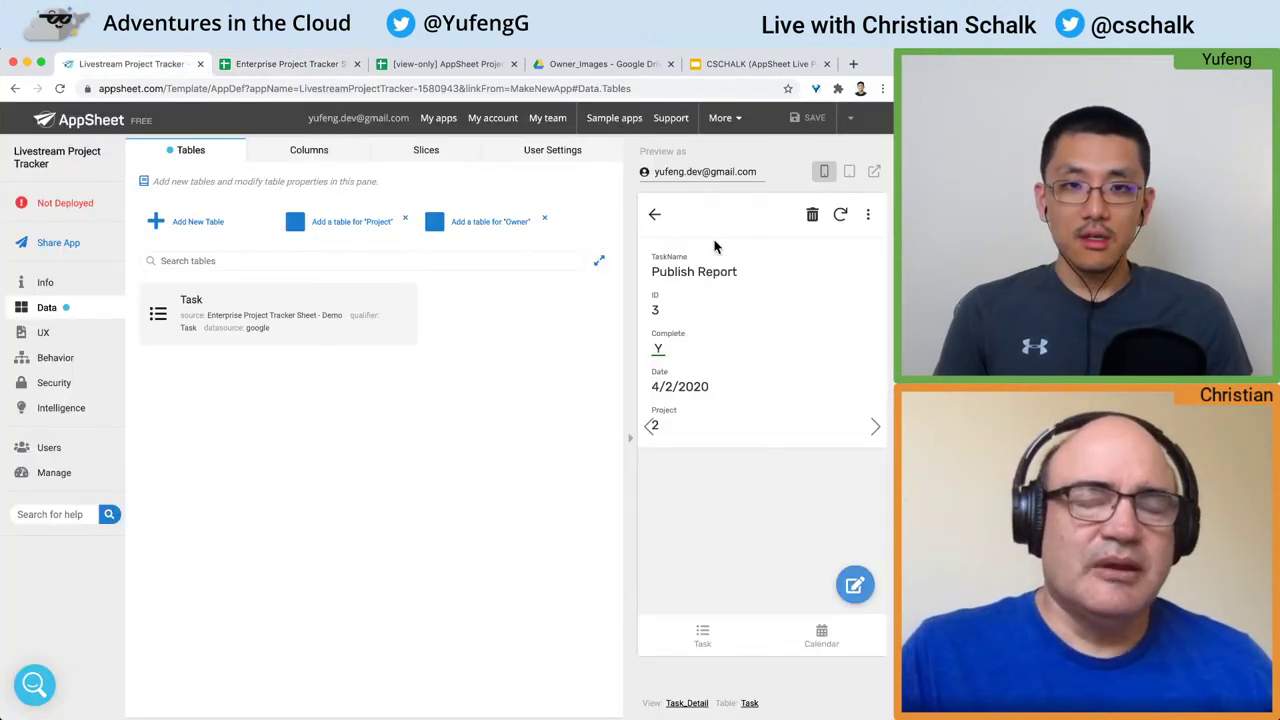
# Step: Go back to the Task list and preview it at tablet size
pyautogui.click(654, 215)
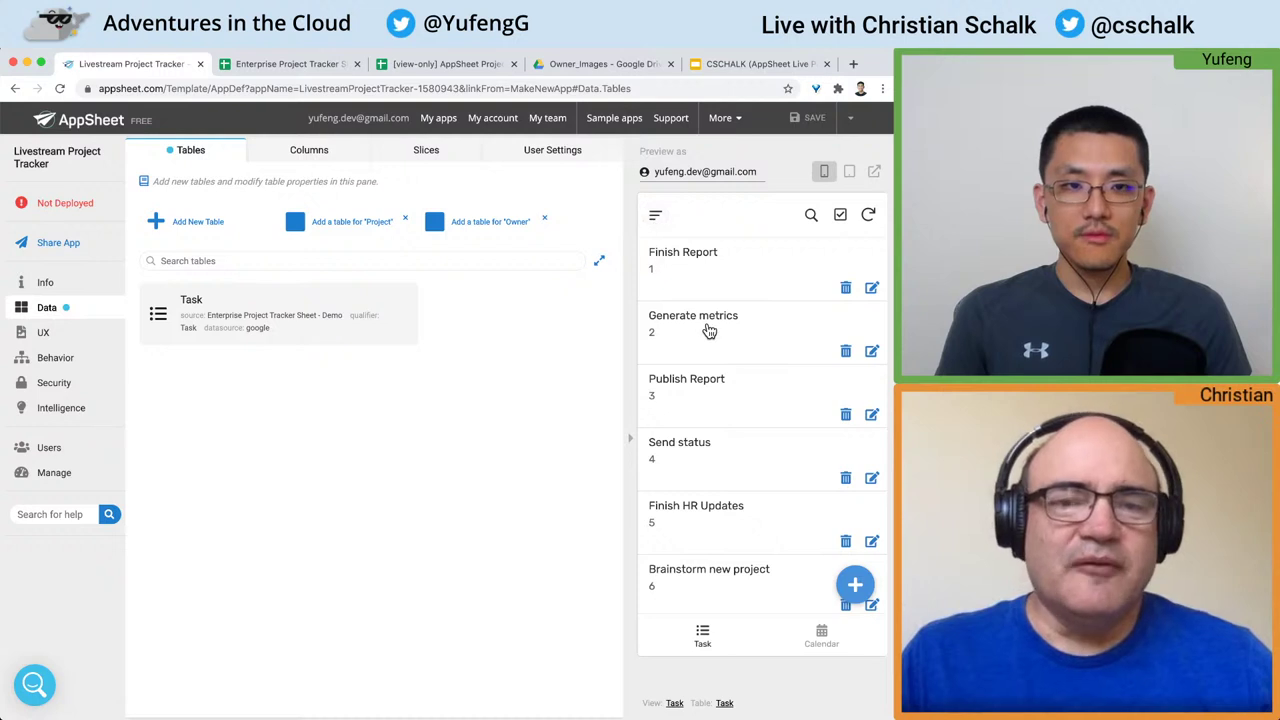
pyautogui.scroll(-2, 707, 330)
pyautogui.scroll(-3, 707, 330)
pyautogui.scroll(5, 707, 330)
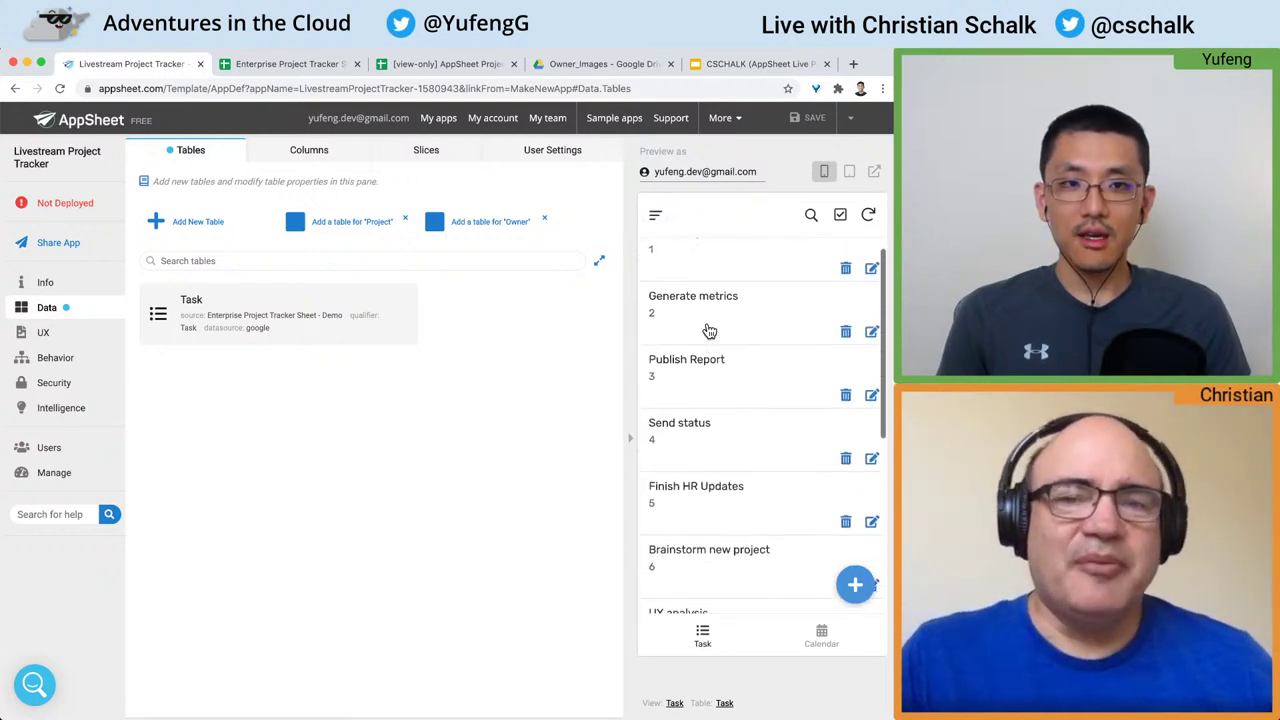
pyautogui.click(850, 174)
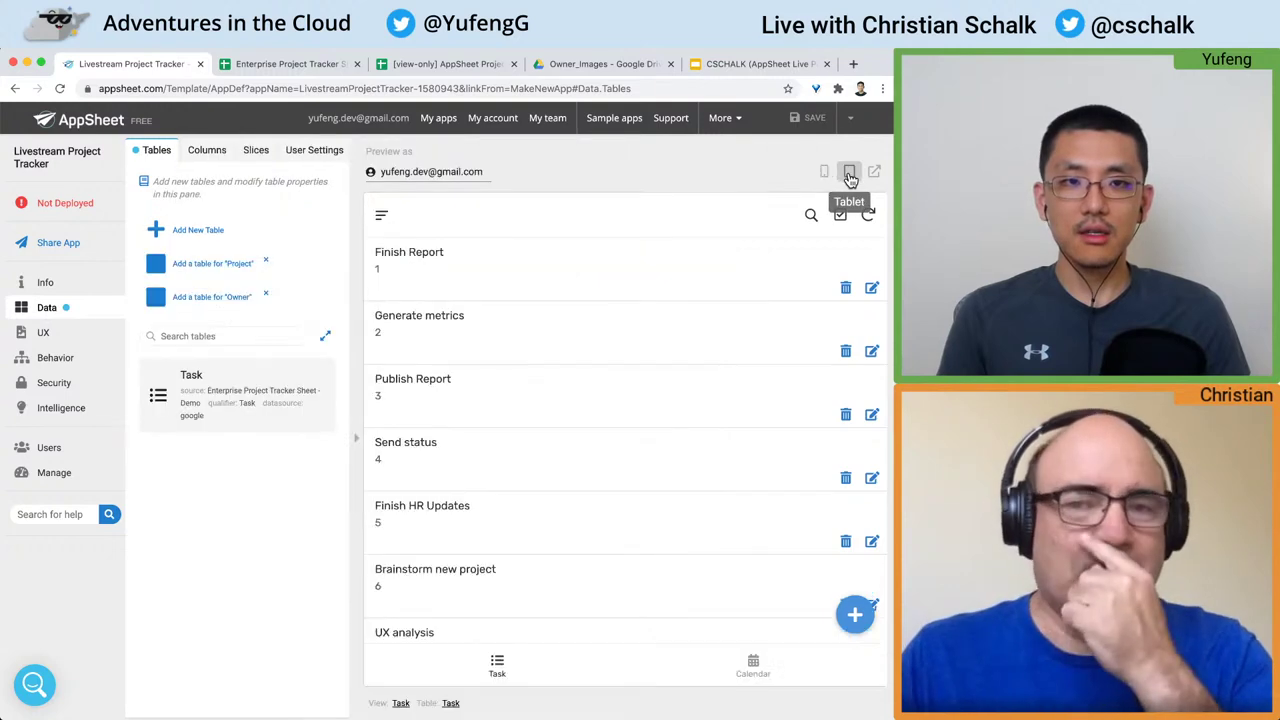
pyautogui.scroll(-3, 711, 271)
pyautogui.scroll(3, 714, 271)
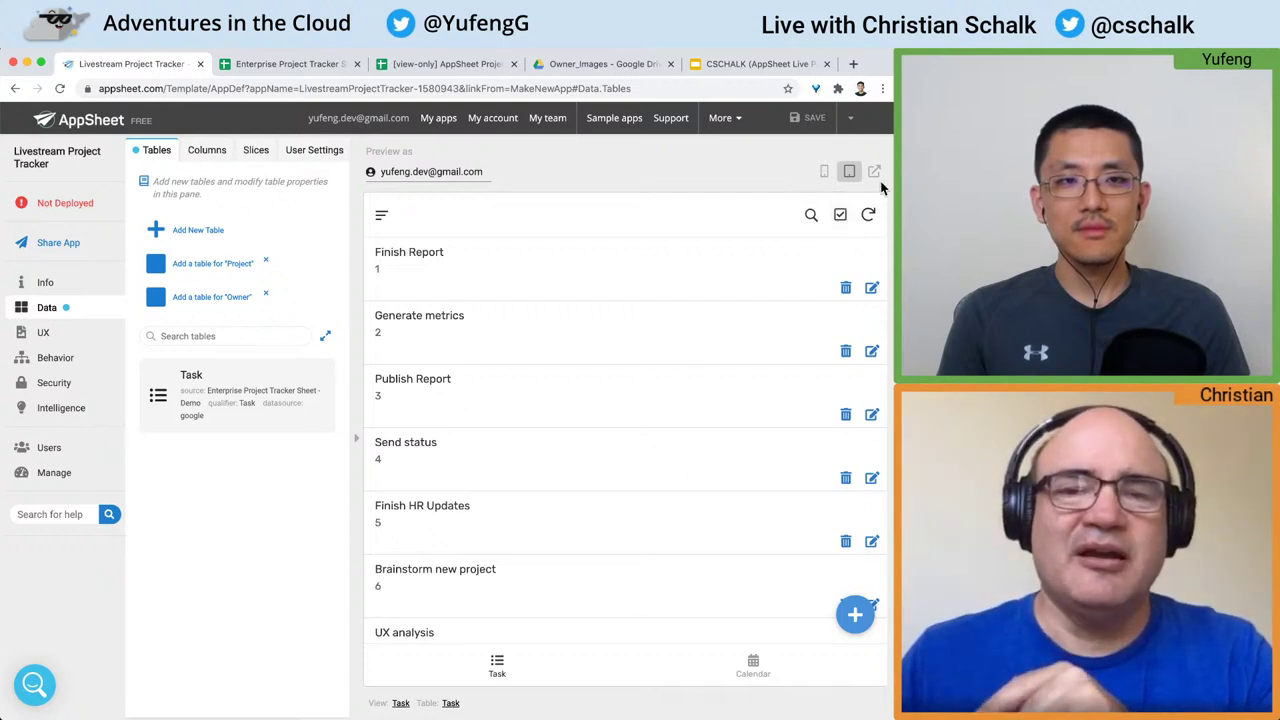
# Step: Try the app standalone in its own tab, close it, and restore the phone-size preview
pyautogui.click(875, 172)
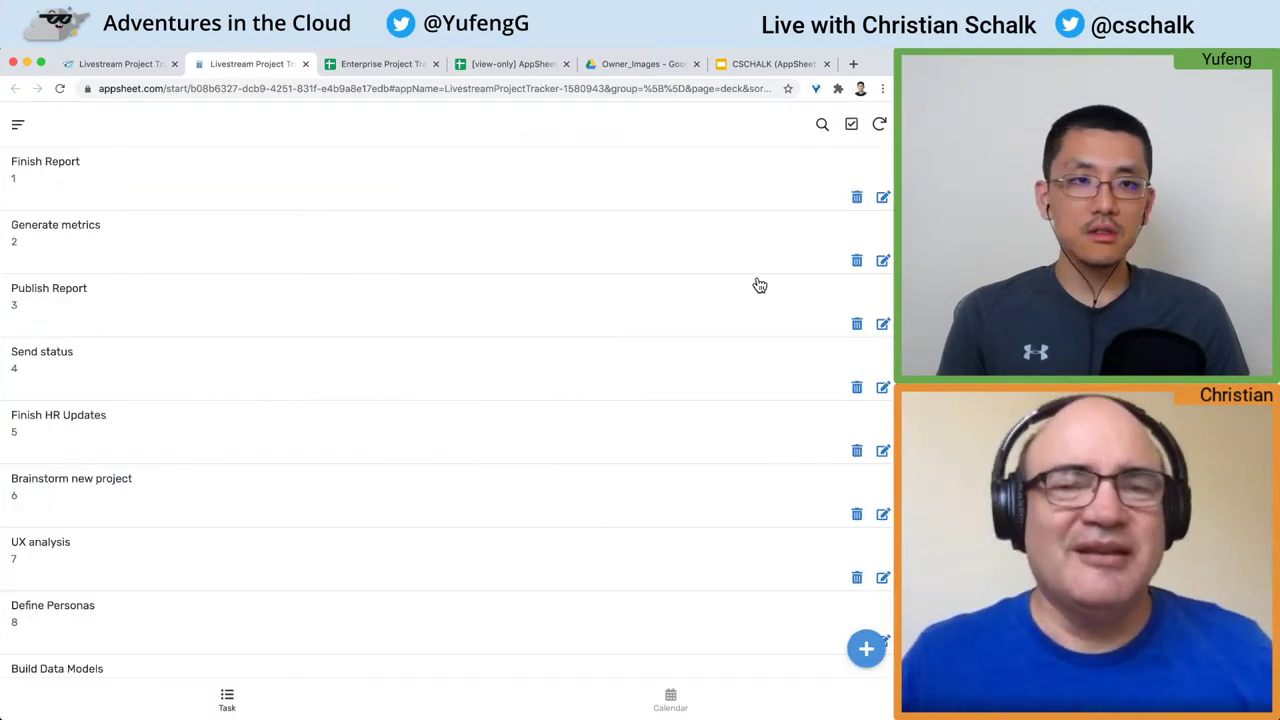
pyautogui.scroll(-4, 612, 290)
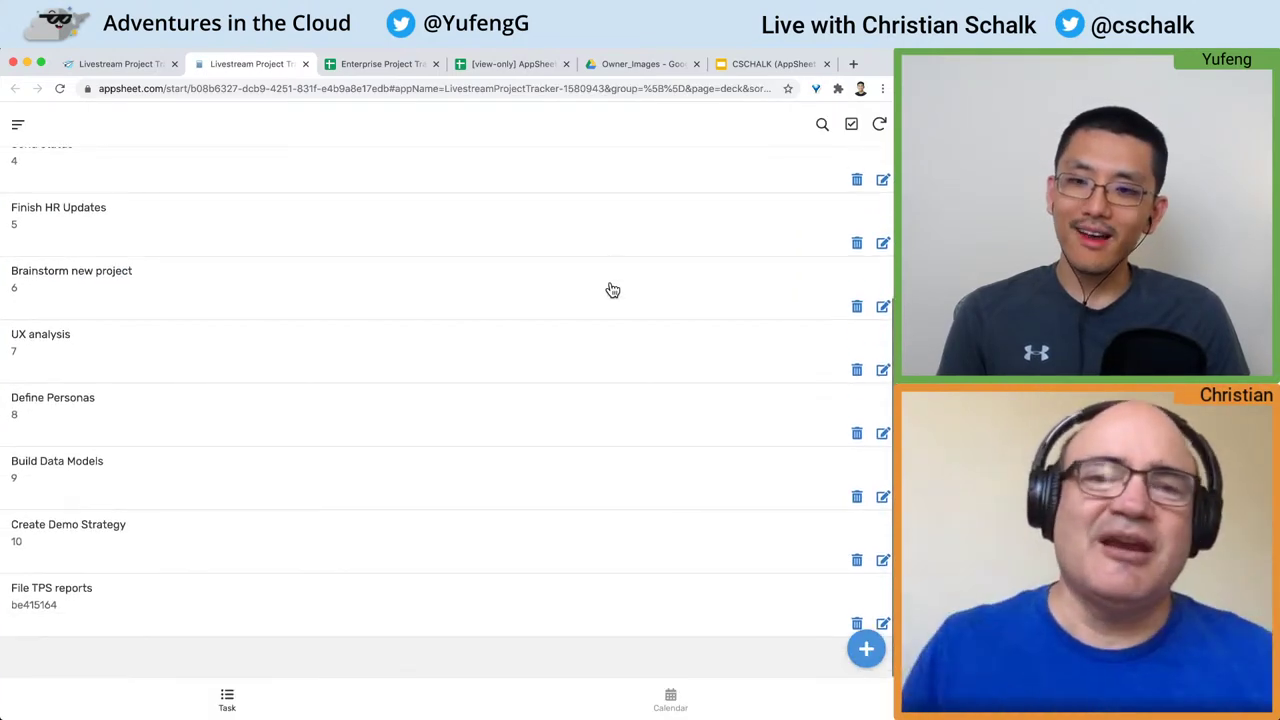
pyautogui.scroll(5, 612, 290)
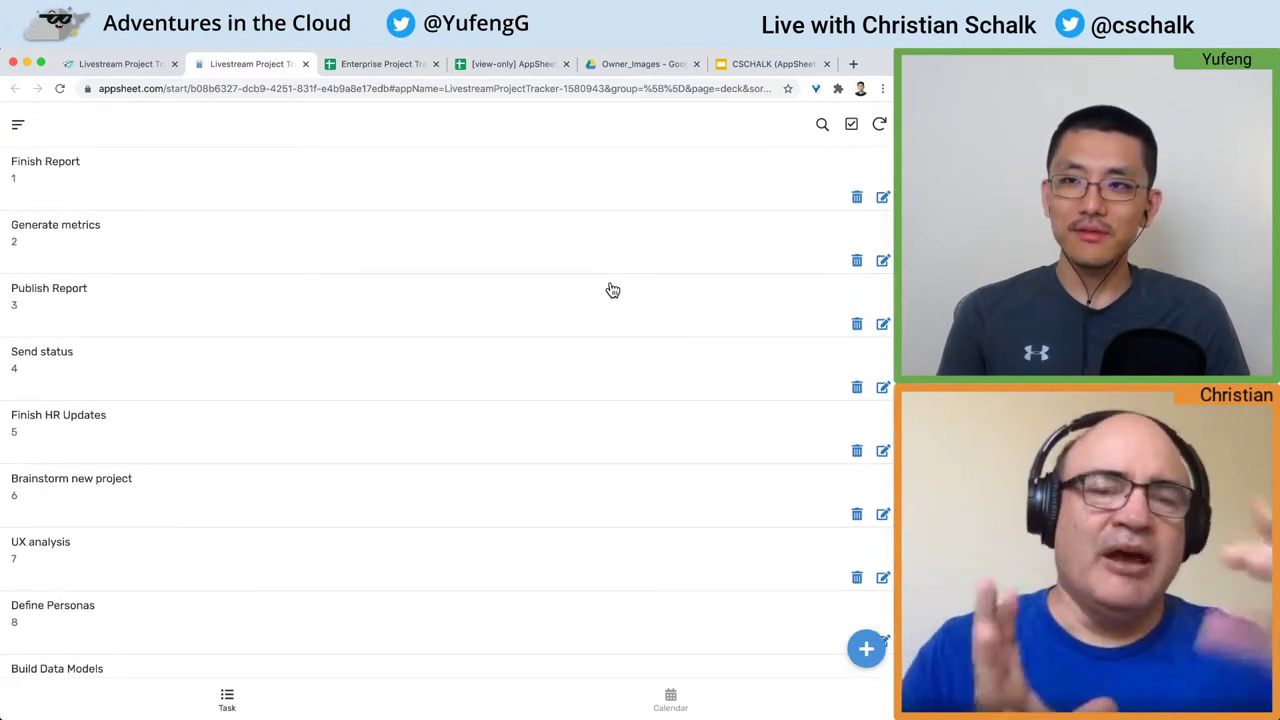
pyautogui.press('super+w')
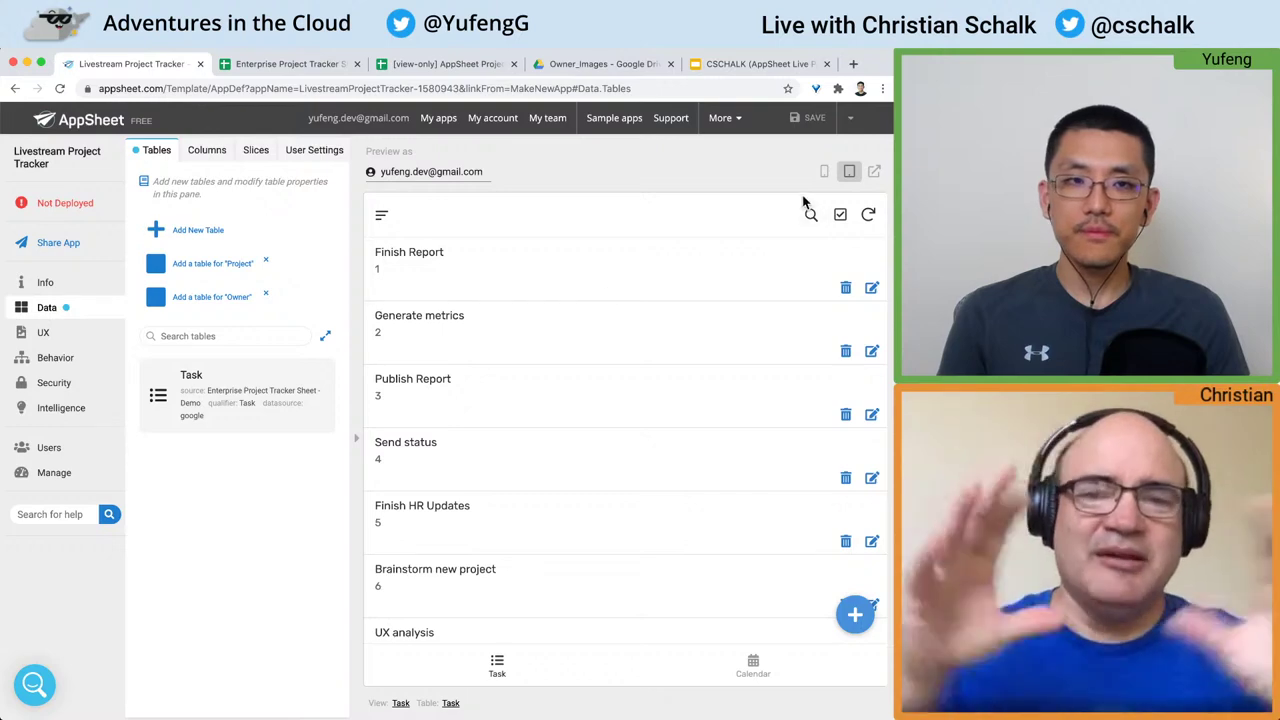
pyautogui.click(825, 176)
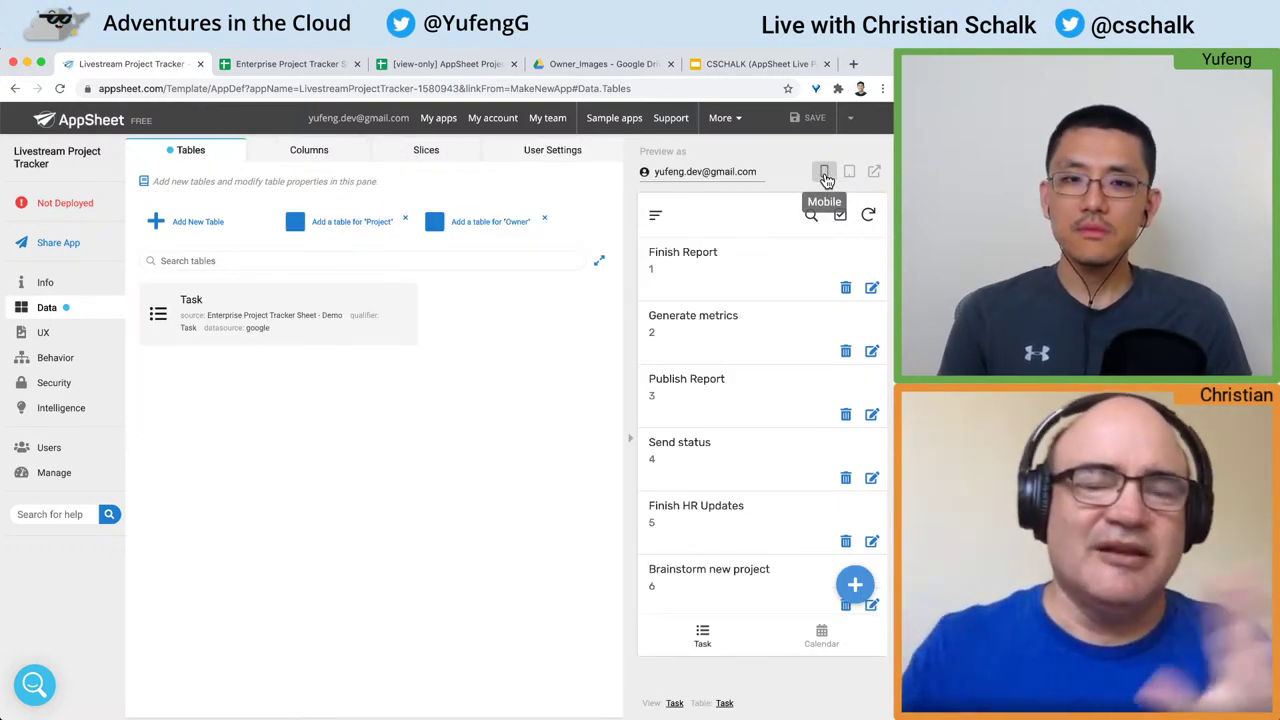
# Step: Add tables for the tracker's Project and Owner sheets to the app
pyautogui.click(336, 228)
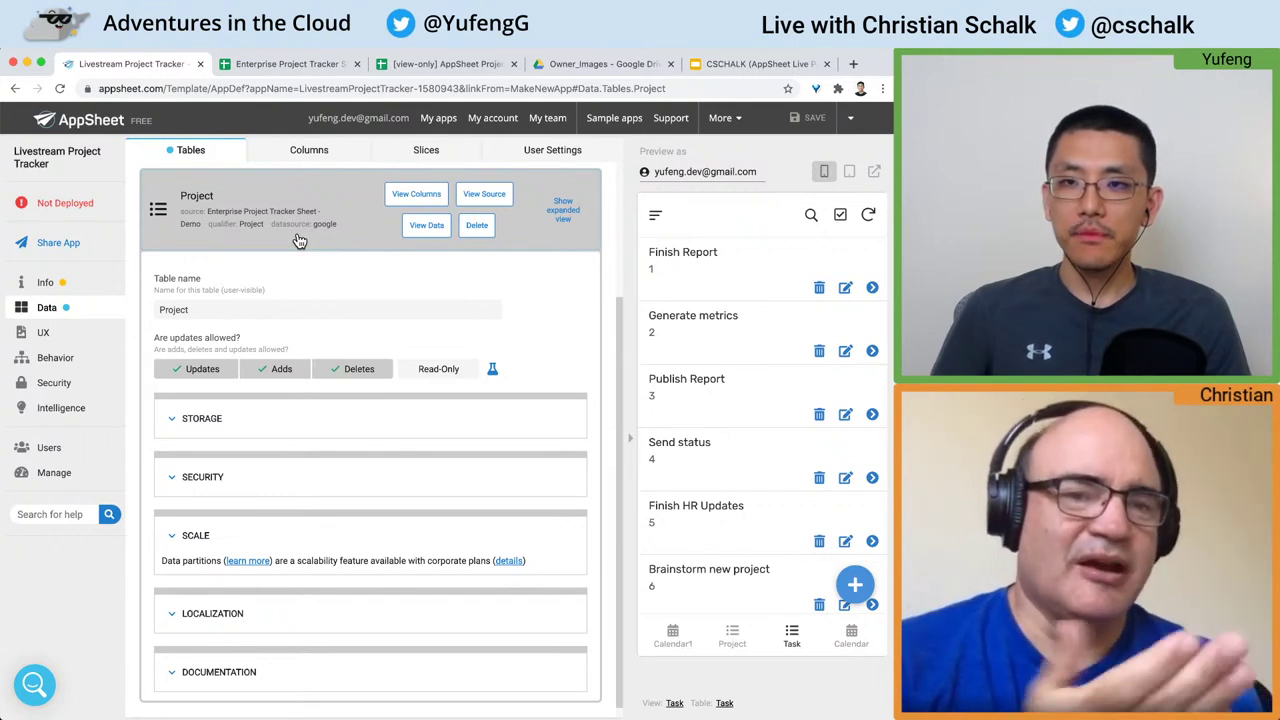
pyautogui.scroll(1, 305, 270)
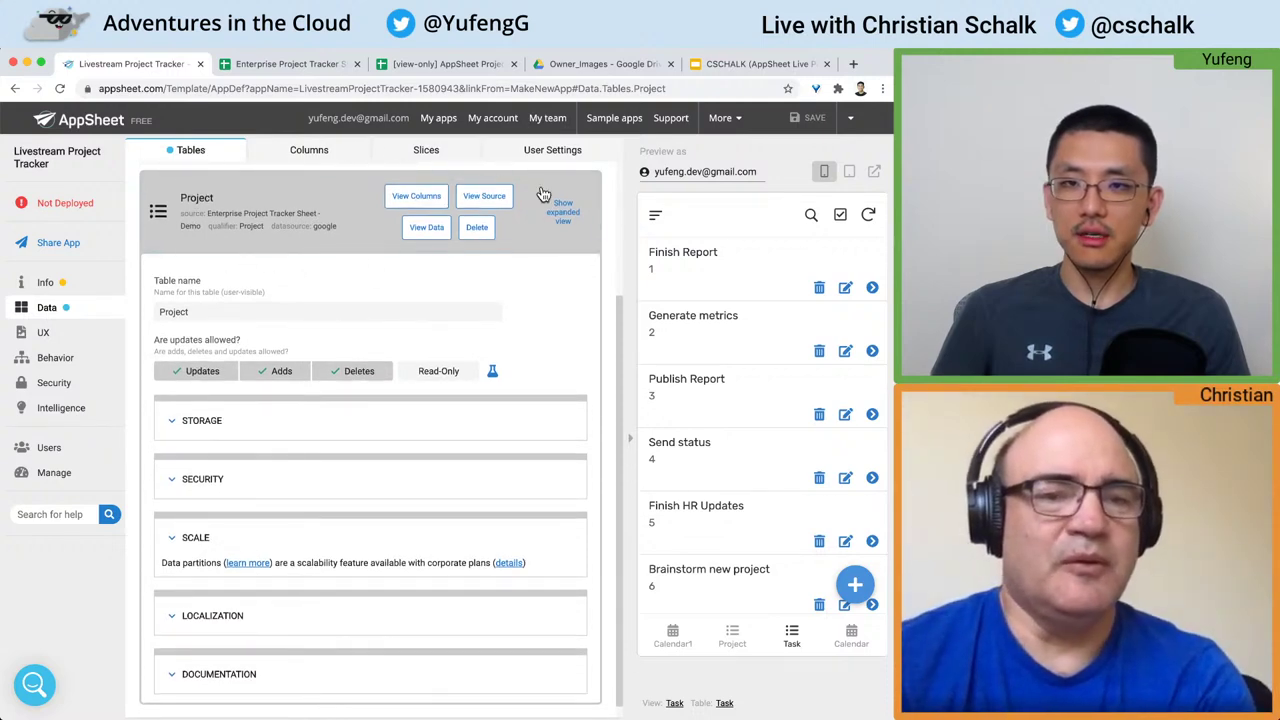
pyautogui.click(347, 200)
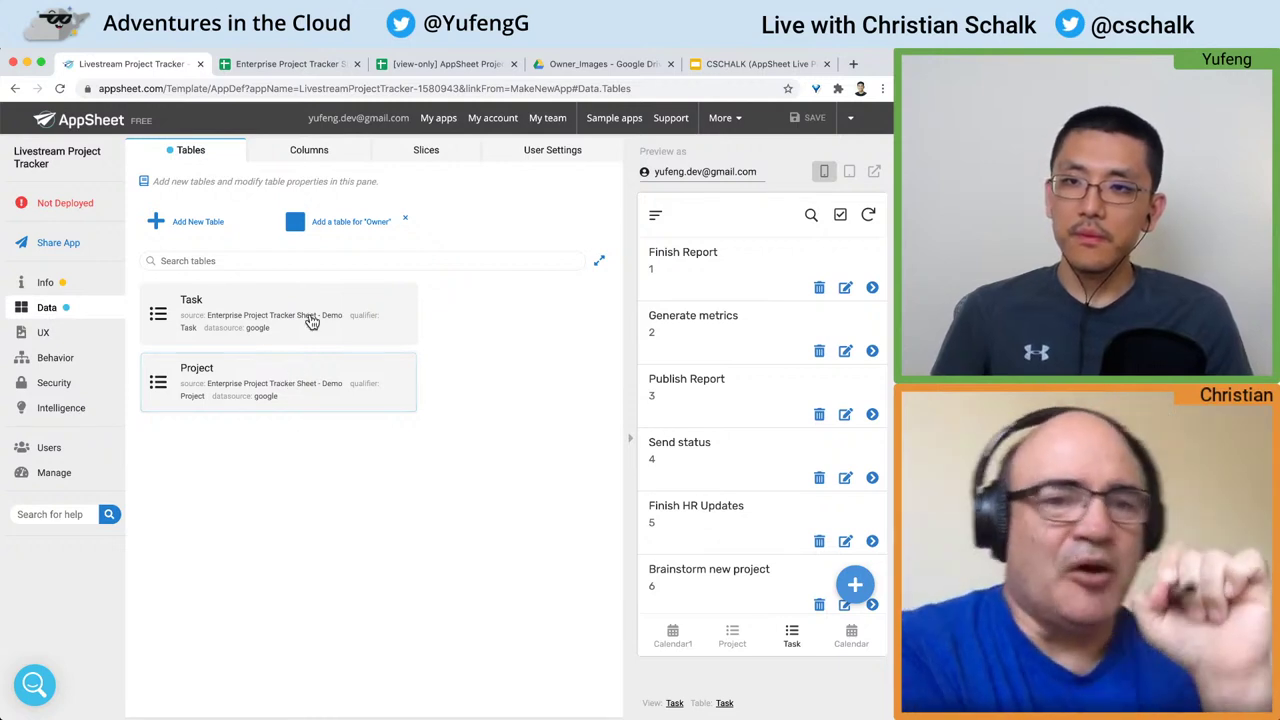
pyautogui.click(352, 228)
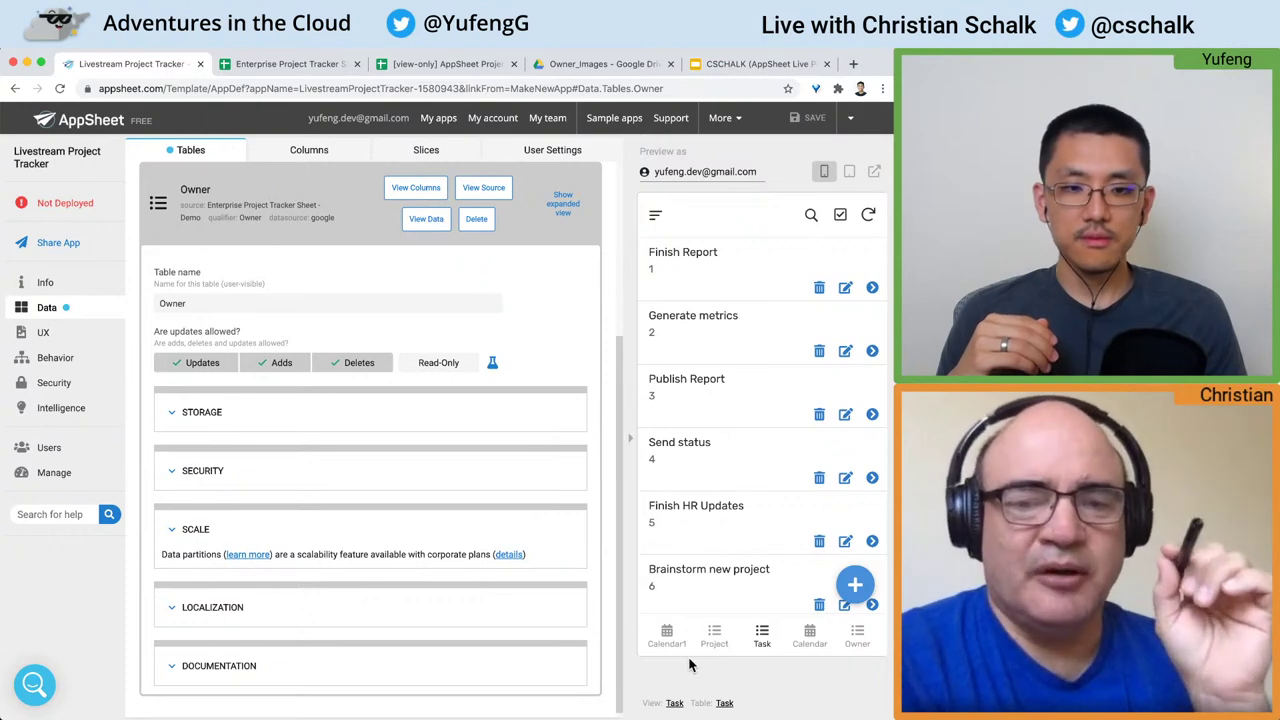
# Step: Open the Owner view and the fourth owner's details with Related Projects
pyautogui.click(858, 636)
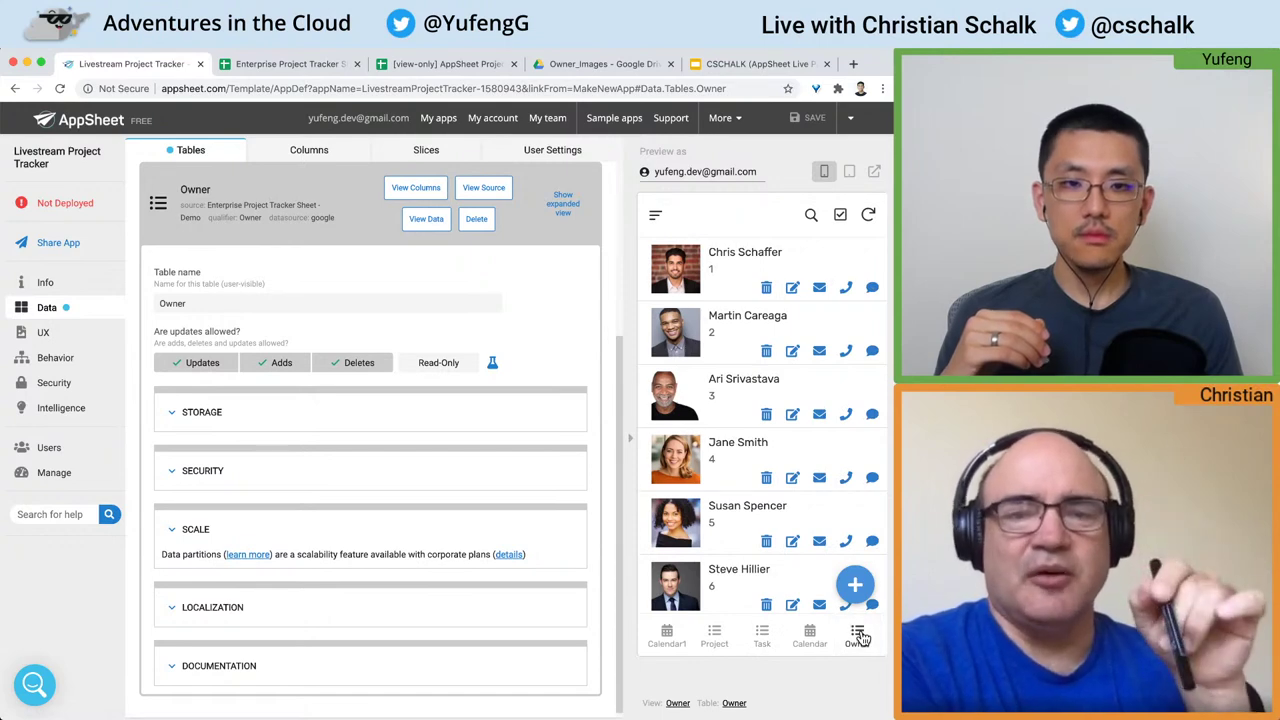
pyautogui.scroll(-3, 815, 470)
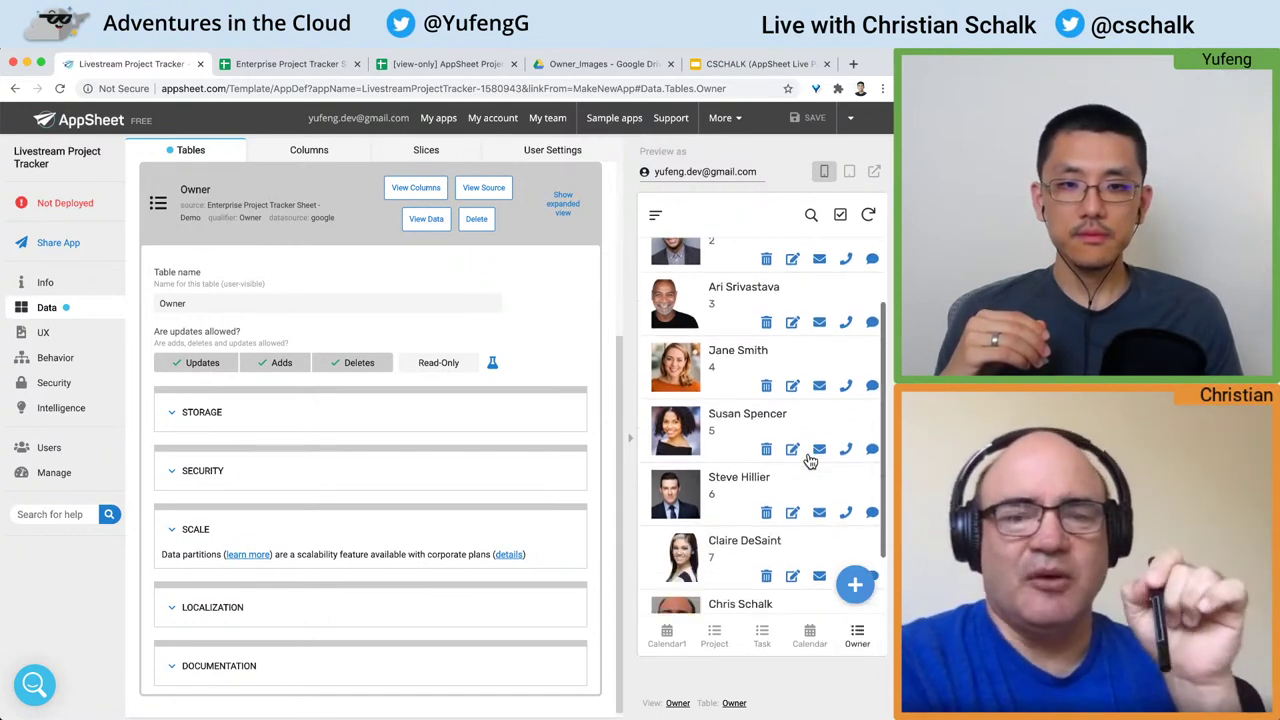
pyautogui.scroll(3, 810, 461)
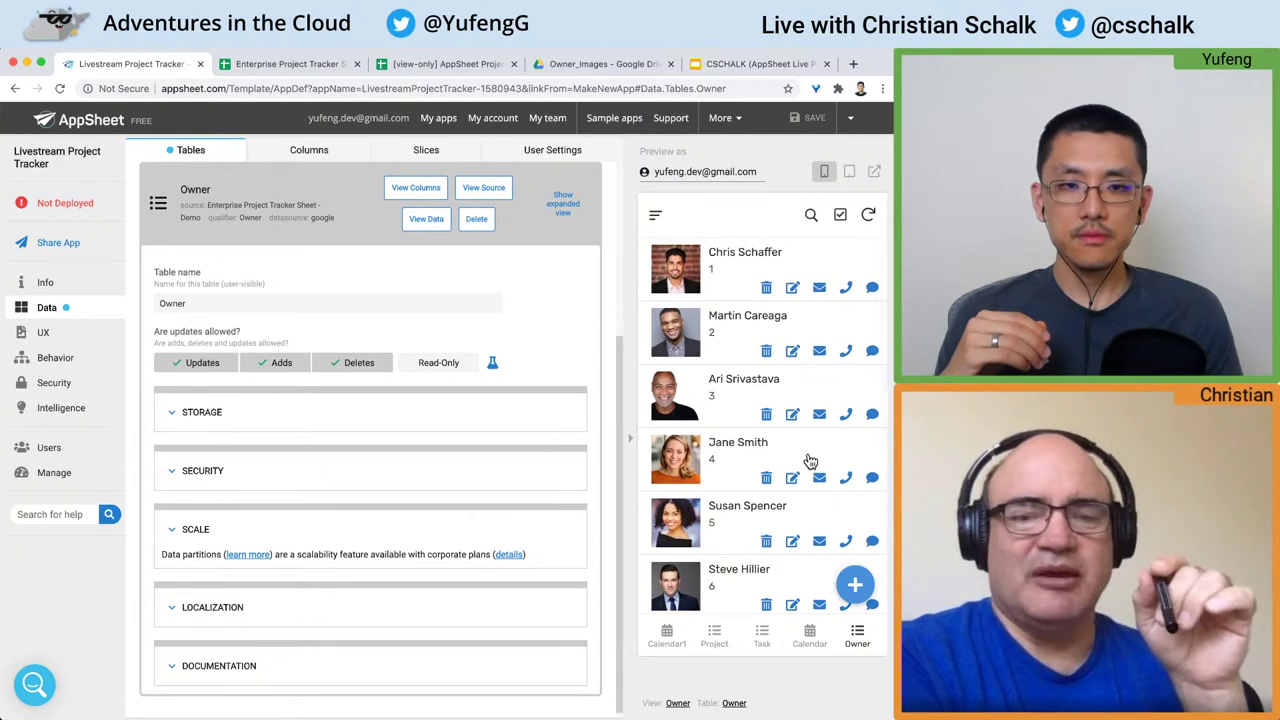
pyautogui.click(810, 461)
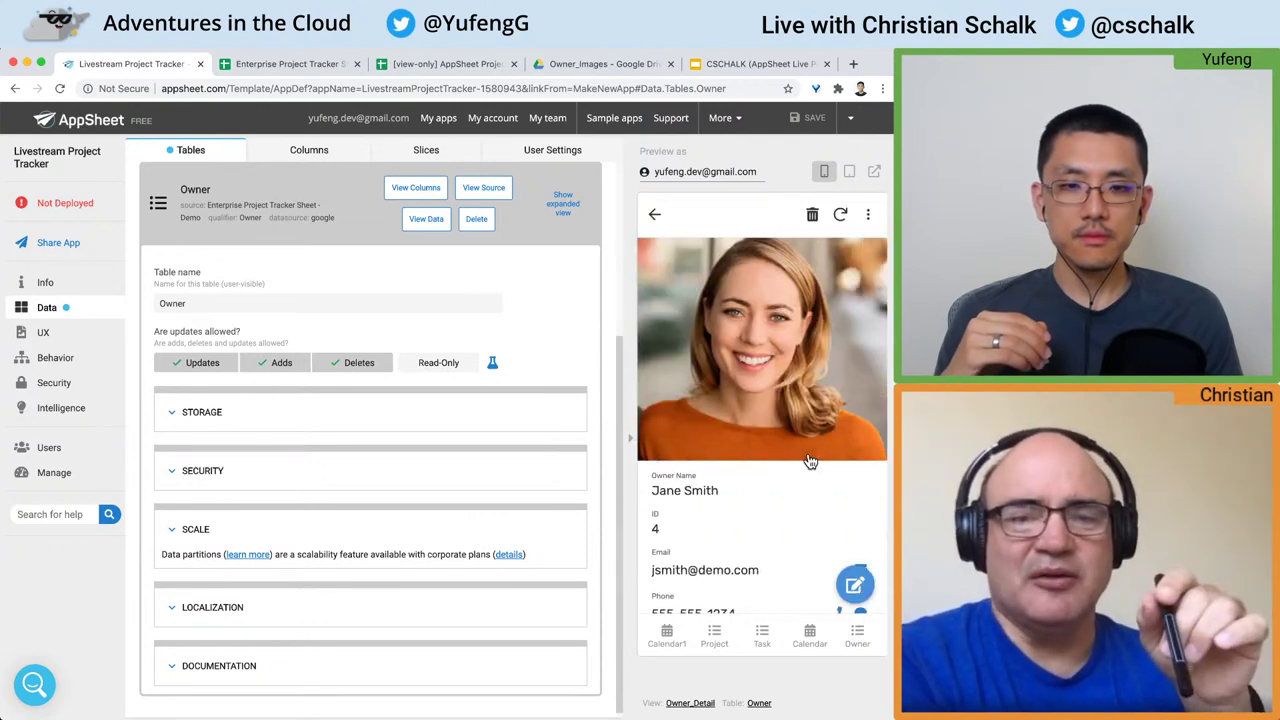
pyautogui.scroll(-3, 810, 461)
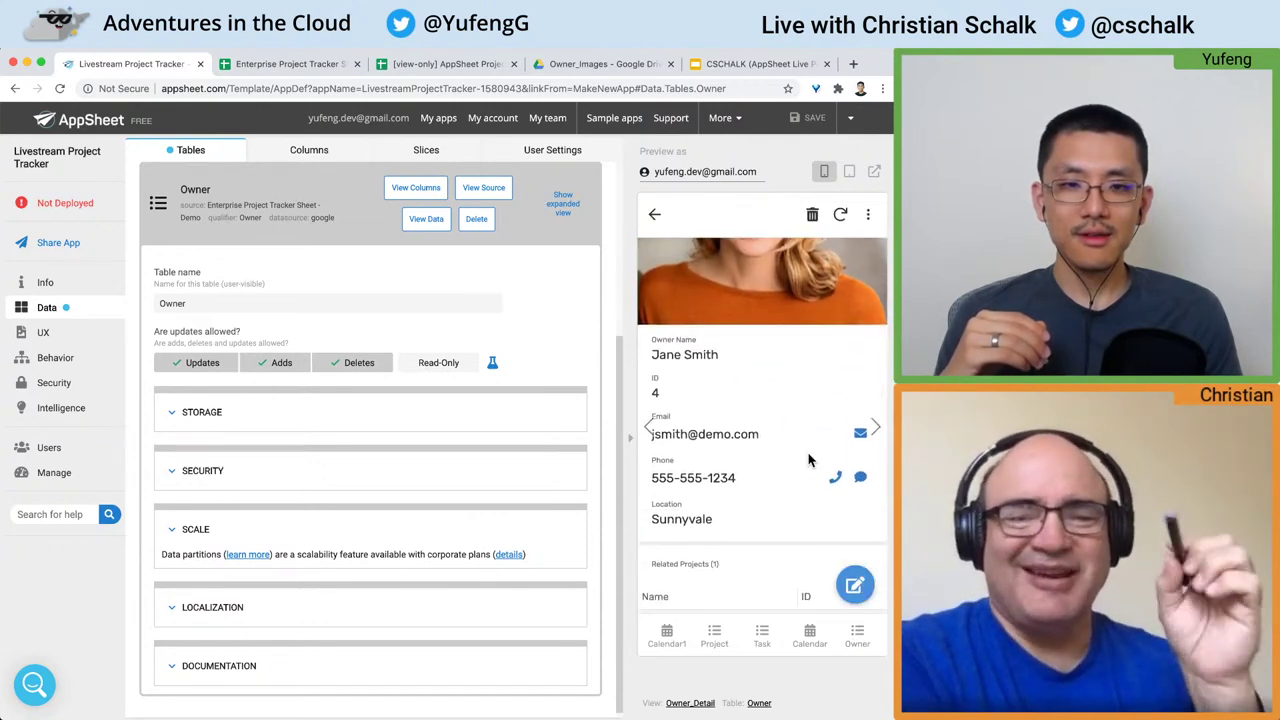
pyautogui.scroll(-2, 810, 461)
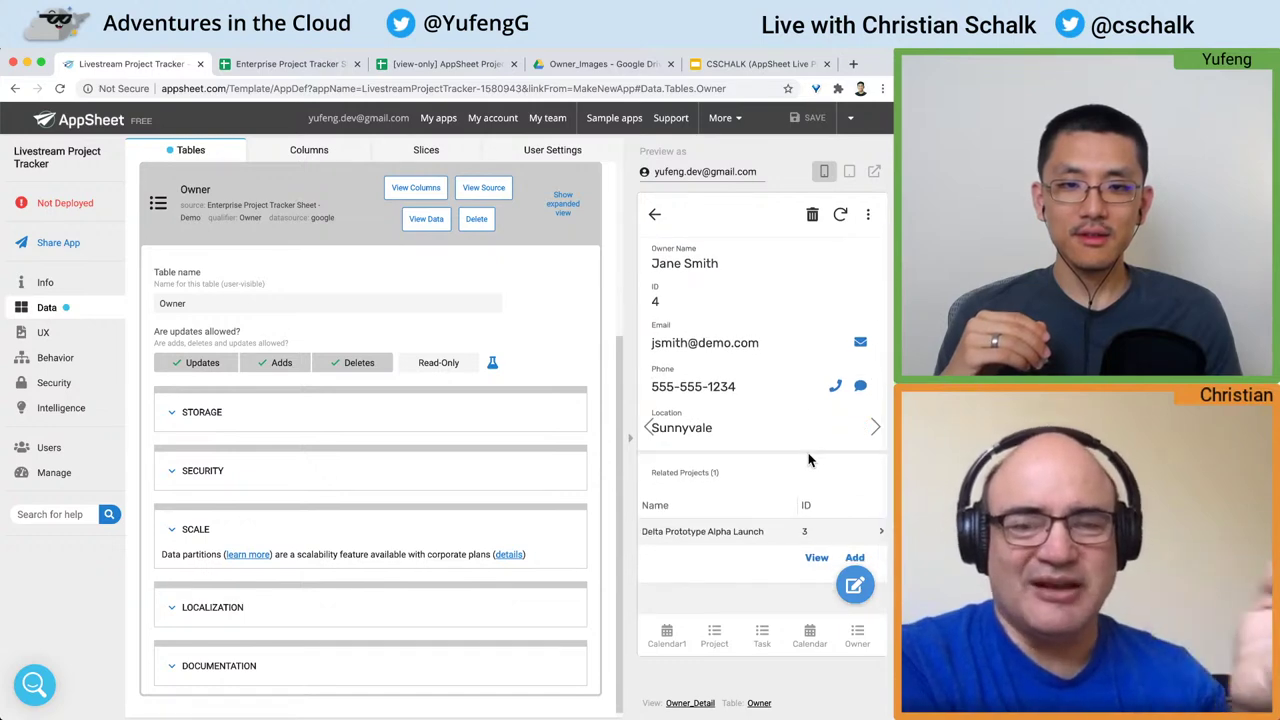
pyautogui.scroll(-1, 810, 459)
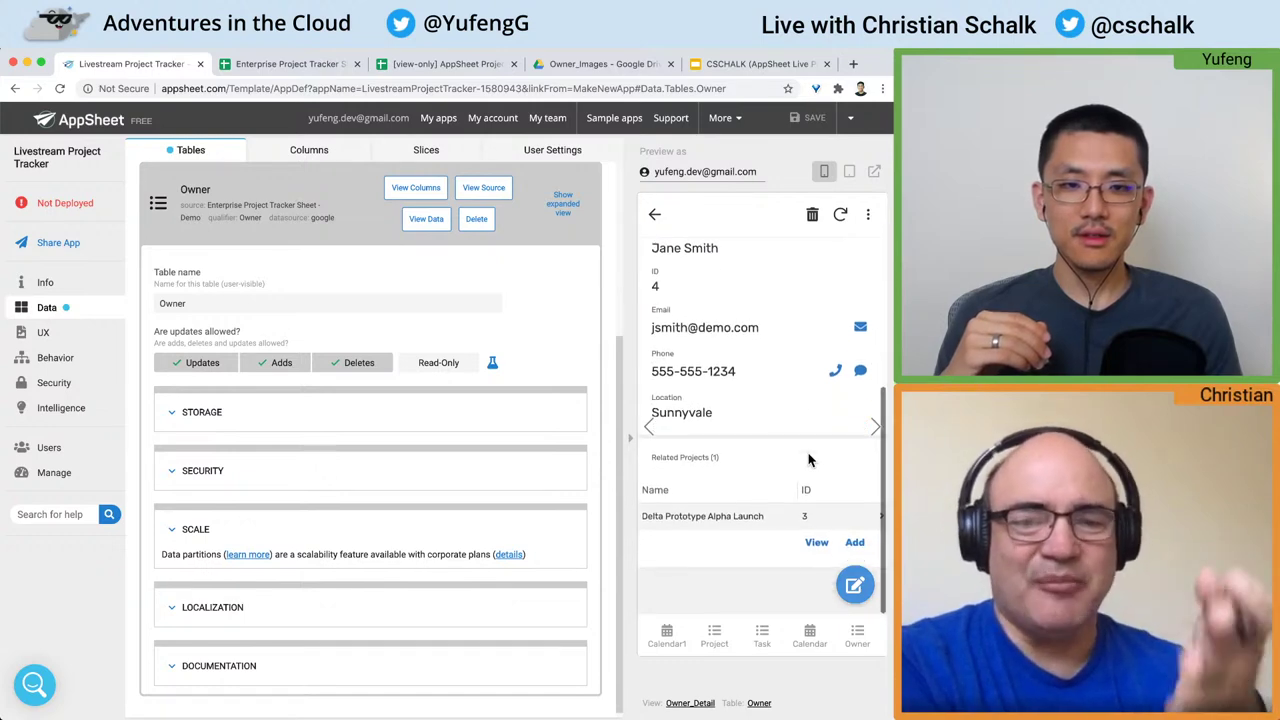
# Step: Follow Delta Prototype Alpha Launch to its Send status task and back to the project's owner
pyautogui.click(711, 518)
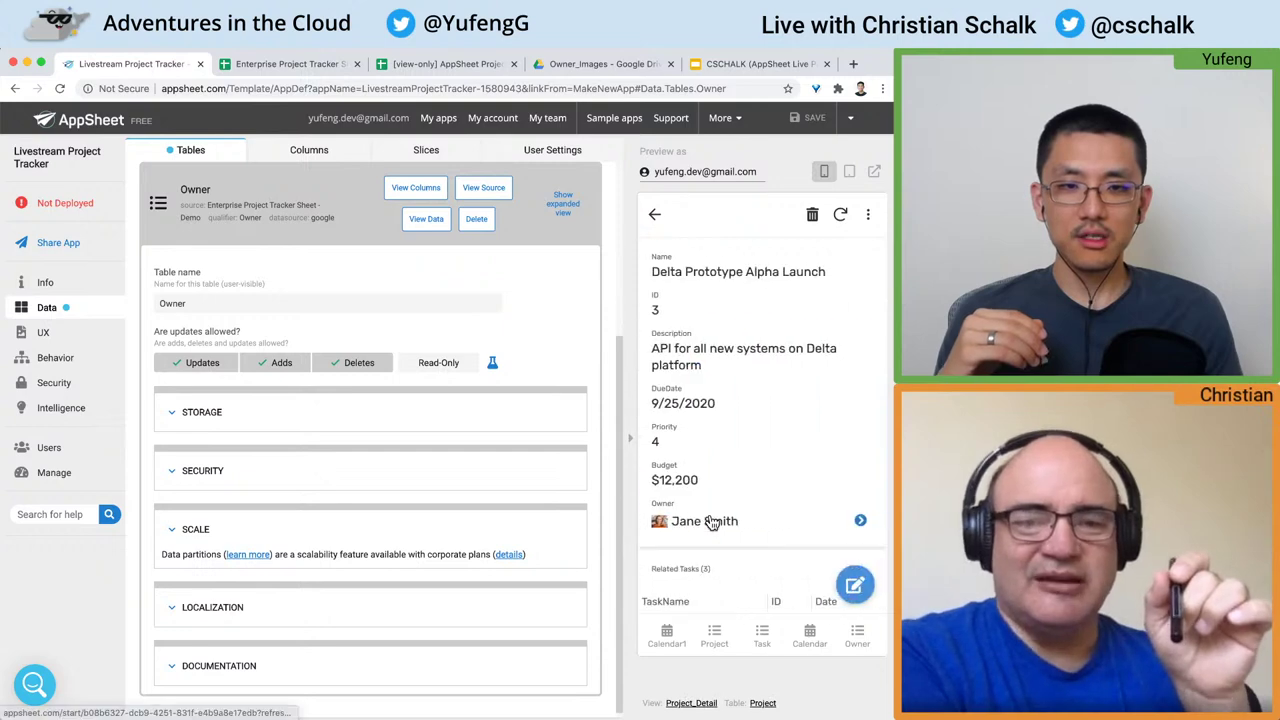
pyautogui.scroll(-4, 755, 308)
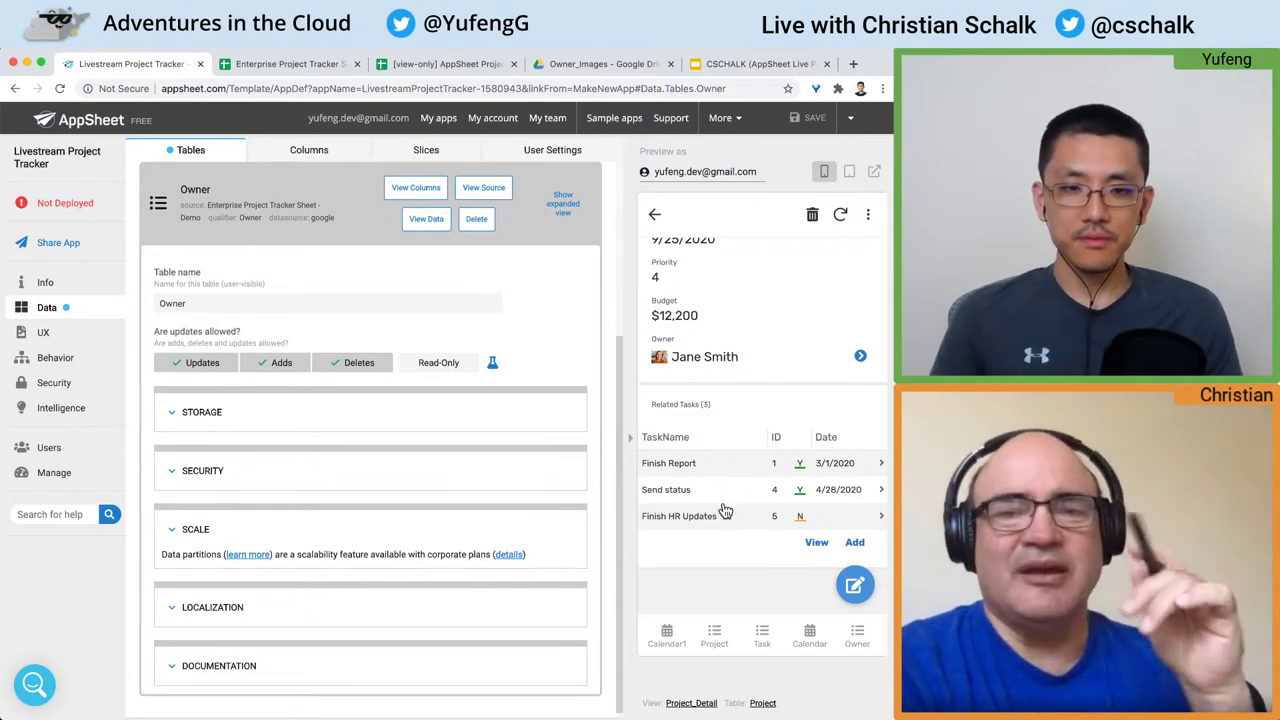
pyautogui.click(695, 491)
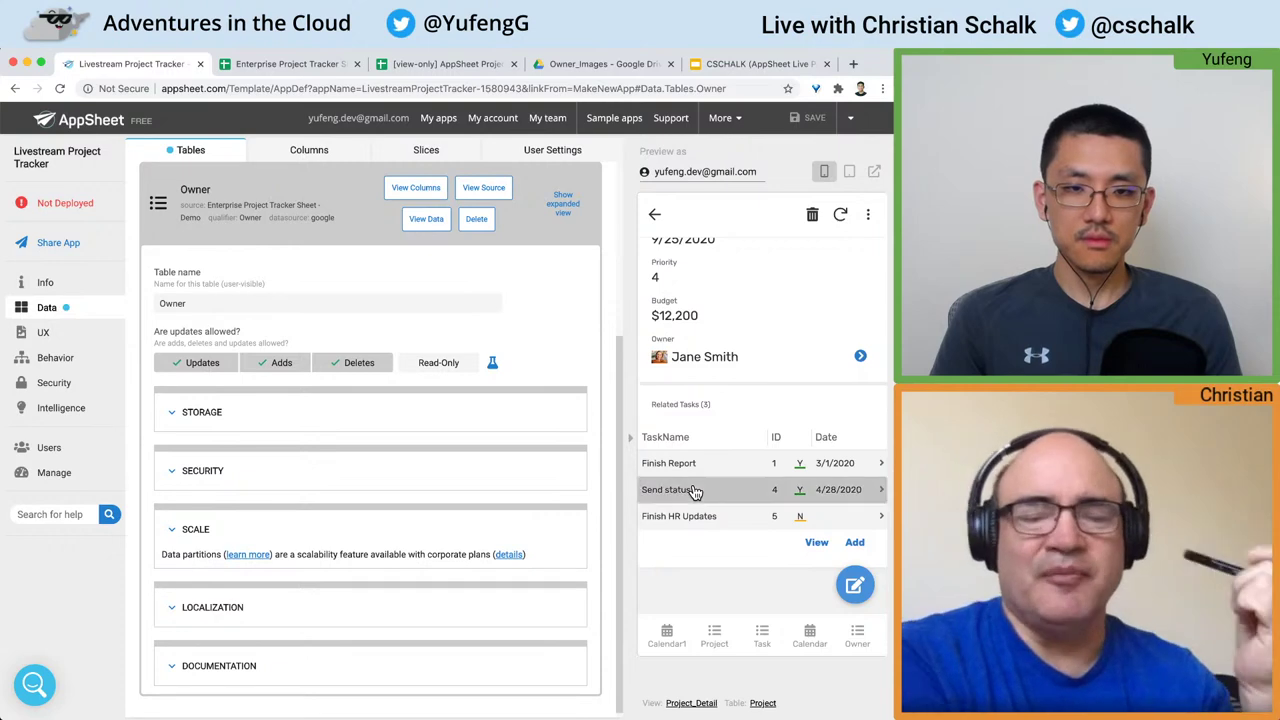
pyautogui.click(778, 430)
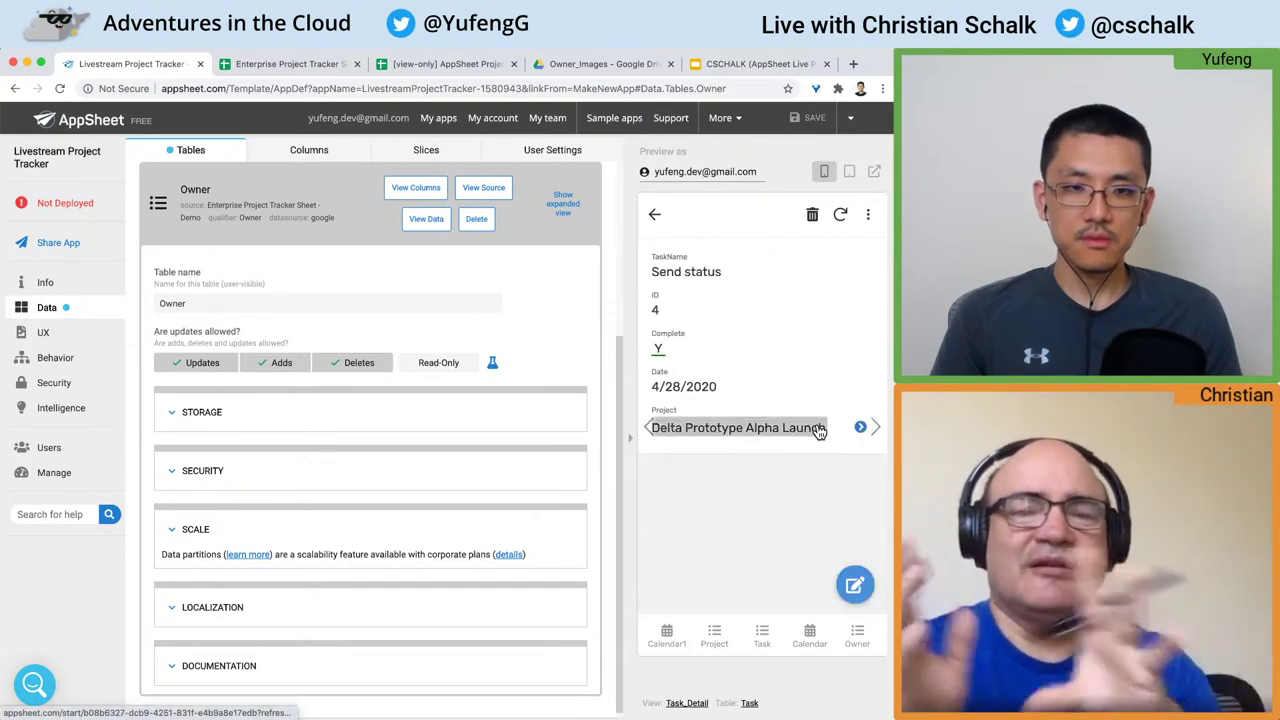
pyautogui.scroll(-1, 770, 487)
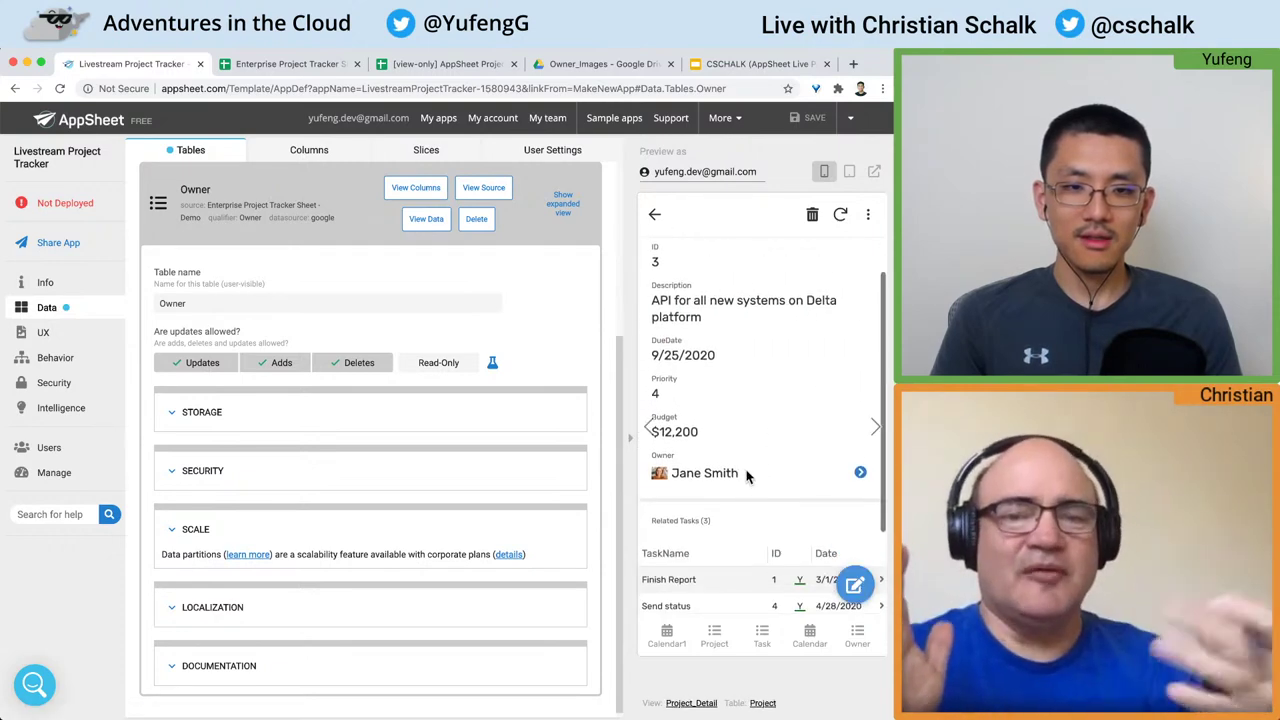
pyautogui.click(860, 478)
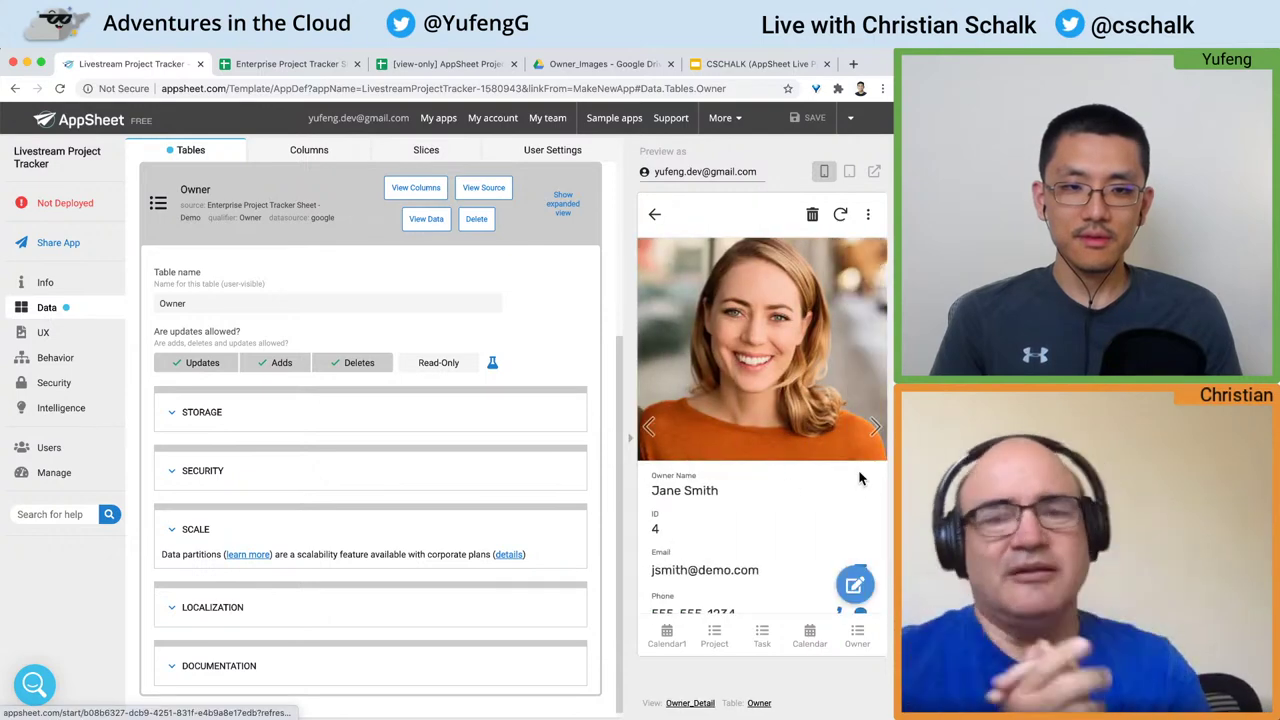
pyautogui.scroll(-3, 860, 478)
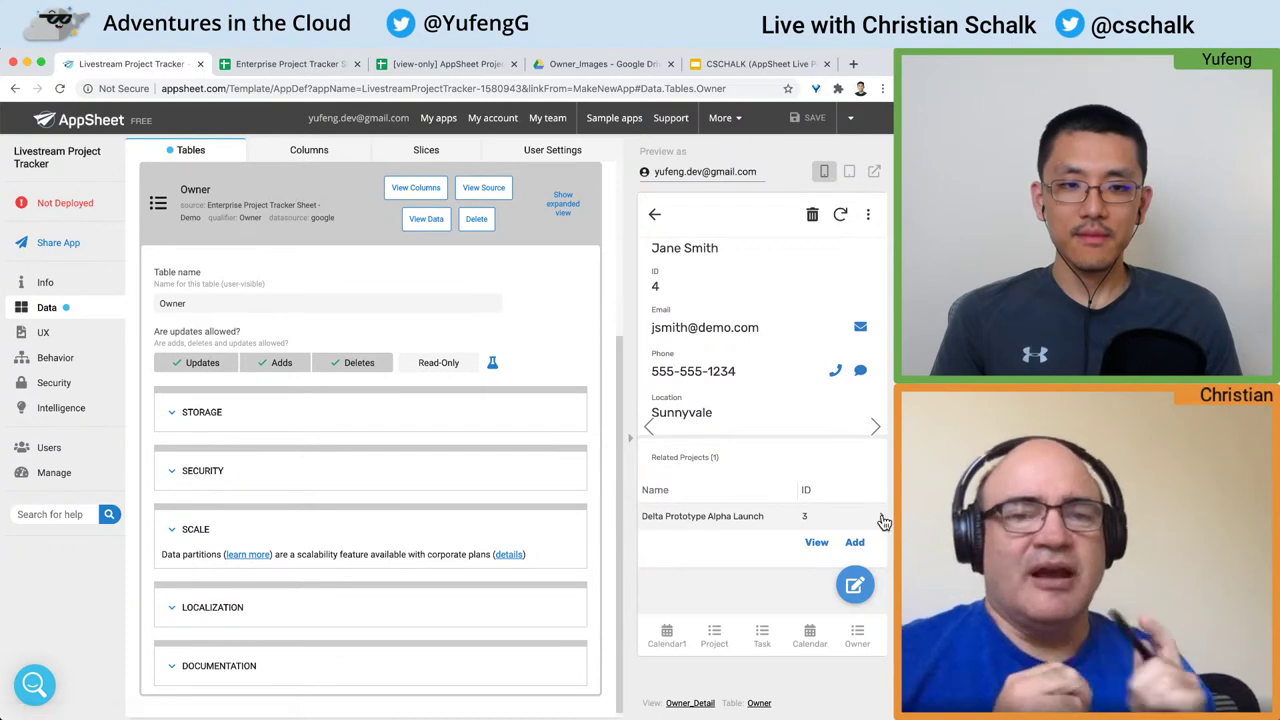
# Step: Step back through the preview screens to the Owner list
pyautogui.click(655, 216)
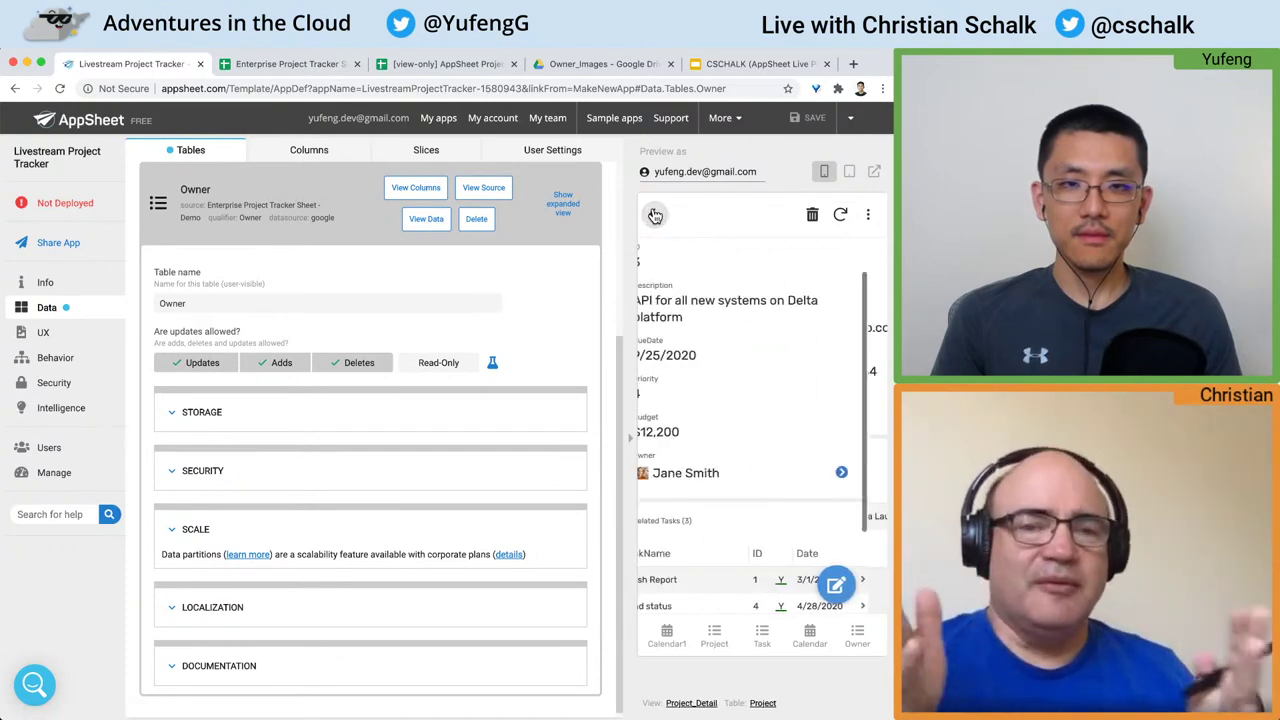
pyautogui.click(655, 216)
pyautogui.click(655, 216)
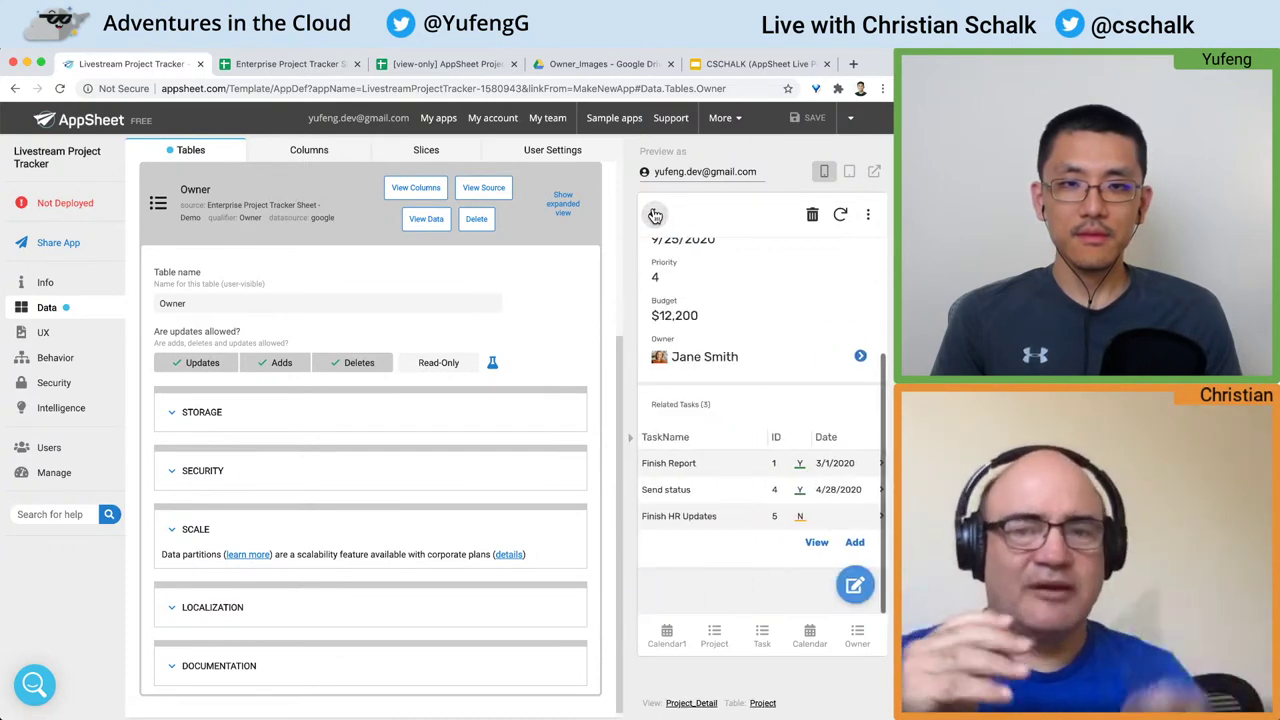
pyautogui.click(655, 216)
pyautogui.click(655, 216)
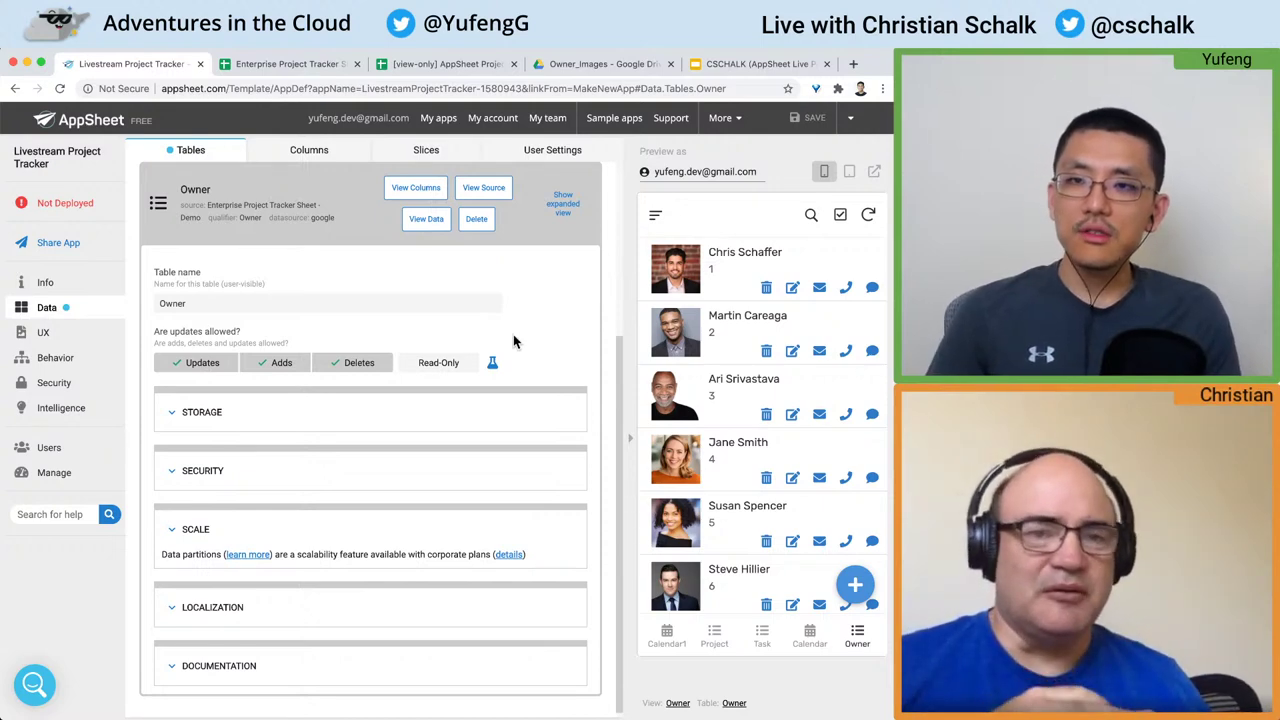
pyautogui.scroll(3, 491, 358)
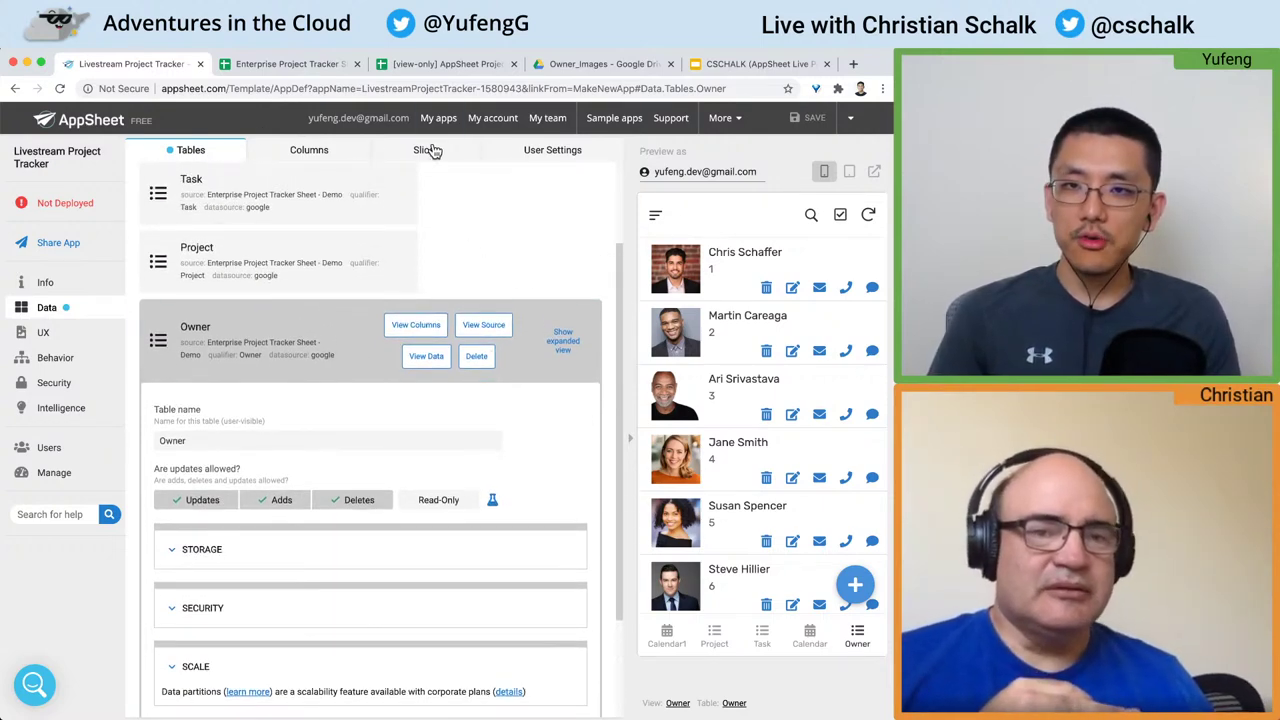
# Step: Collapse the Owner table and review the Task table's column definitions
pyautogui.scroll(1, 333, 352)
pyautogui.scroll(-2, 333, 352)
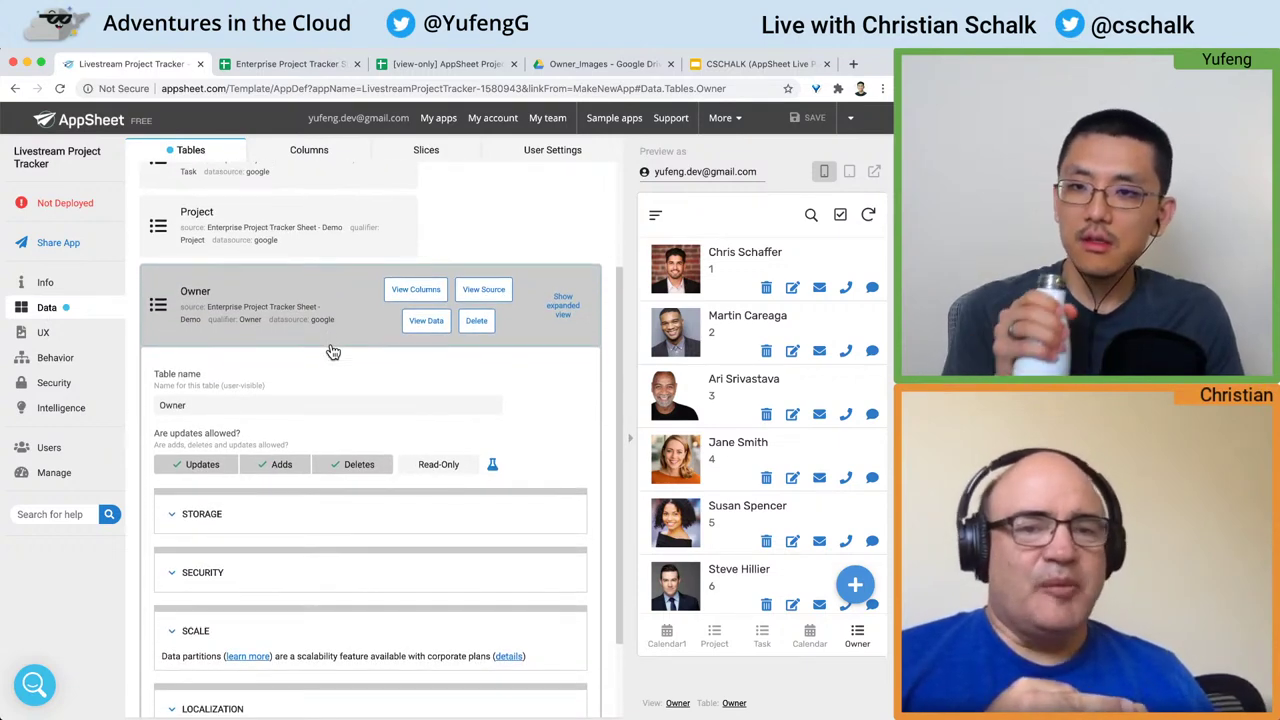
pyautogui.click(325, 302)
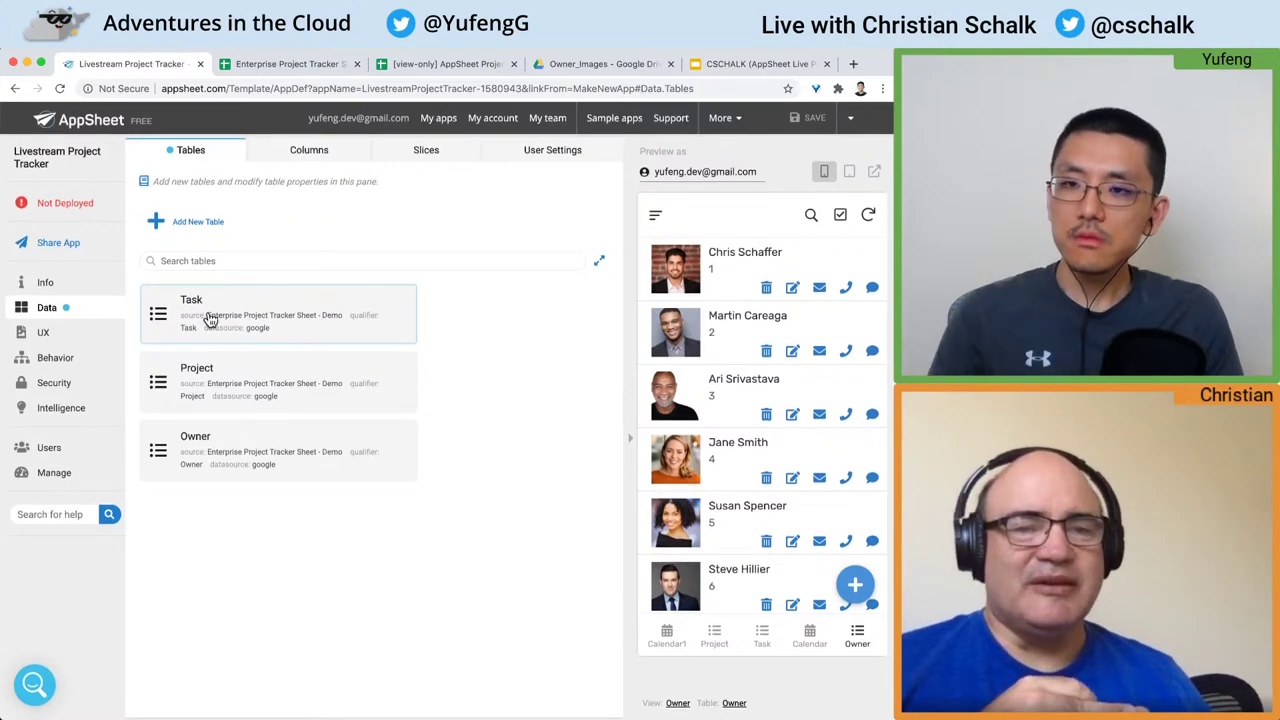
pyautogui.click(246, 300)
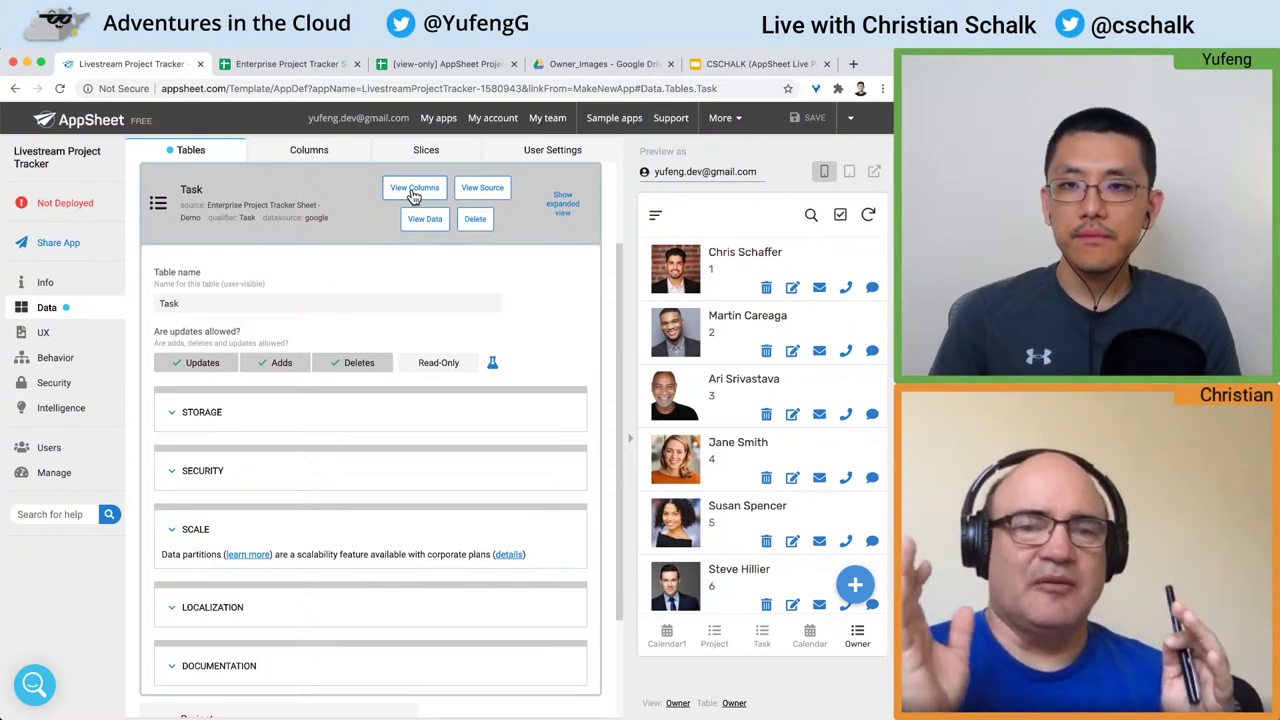
pyautogui.click(414, 194)
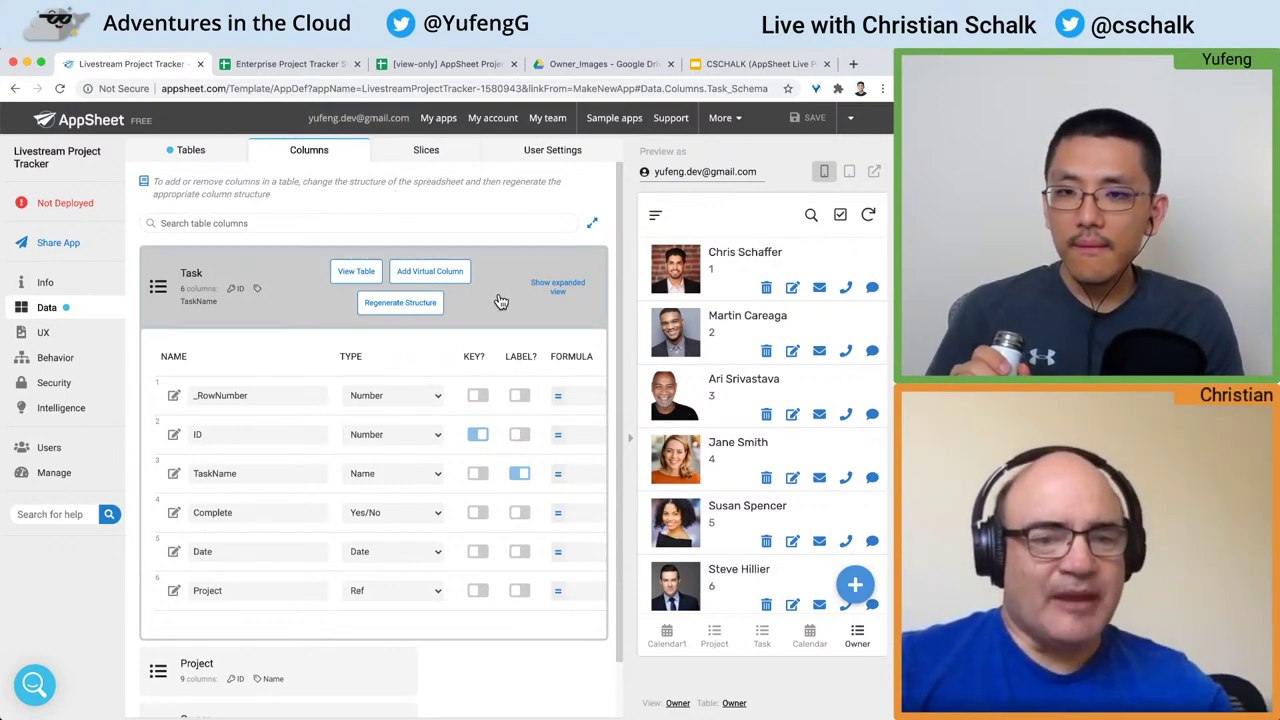
pyautogui.scroll(-2, 501, 302)
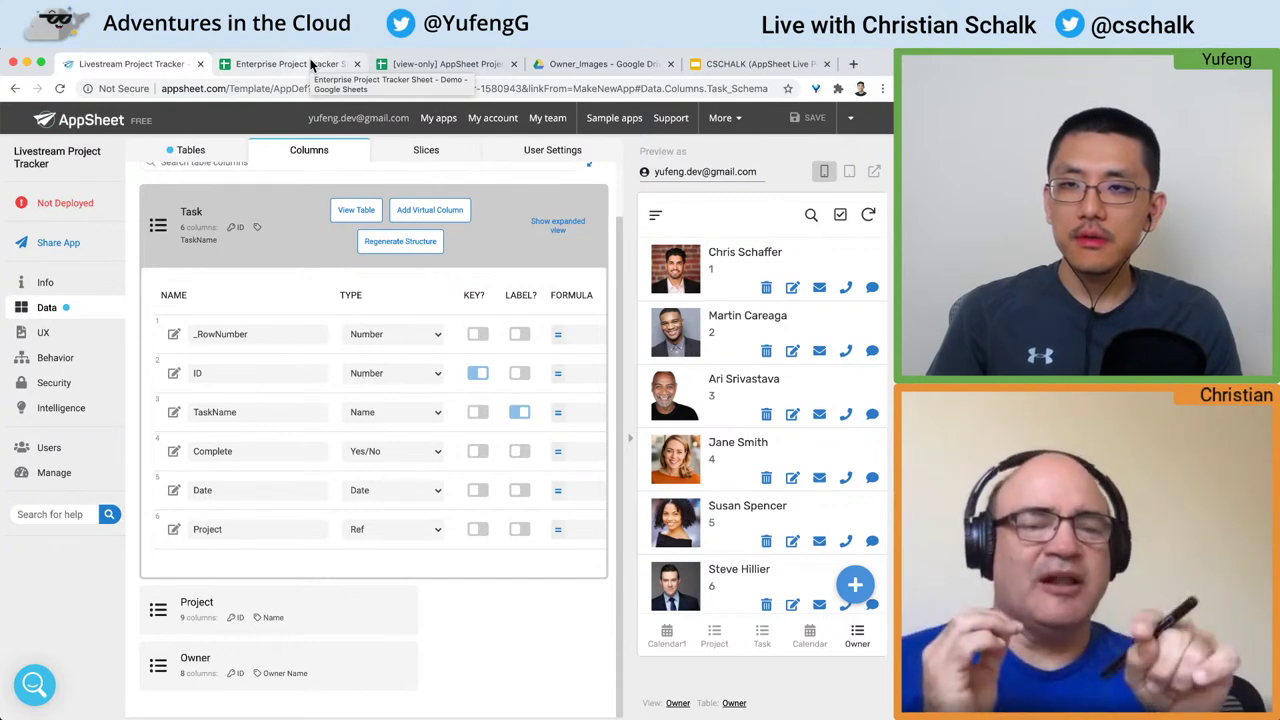
# Step: Inspect the Project table's columns, including the REF_ROWS Related Tasks list, then switch to the spreadsheet
pyautogui.click(286, 203)
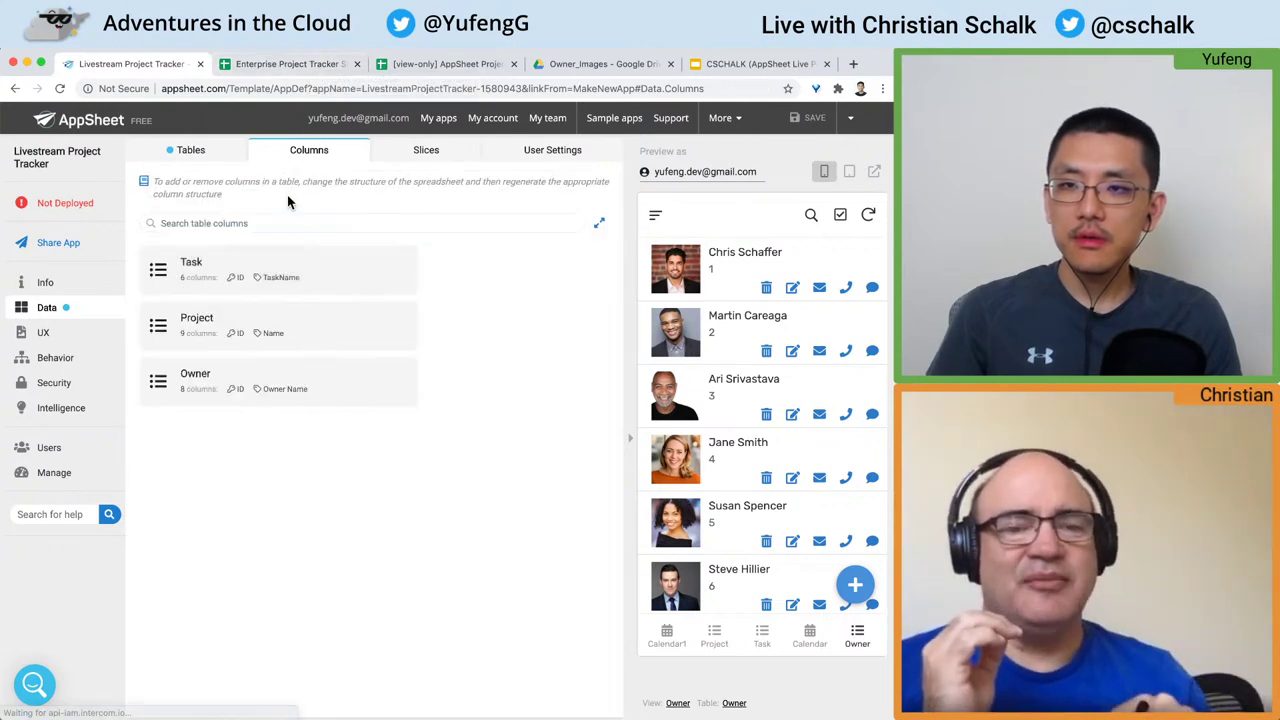
pyautogui.click(326, 331)
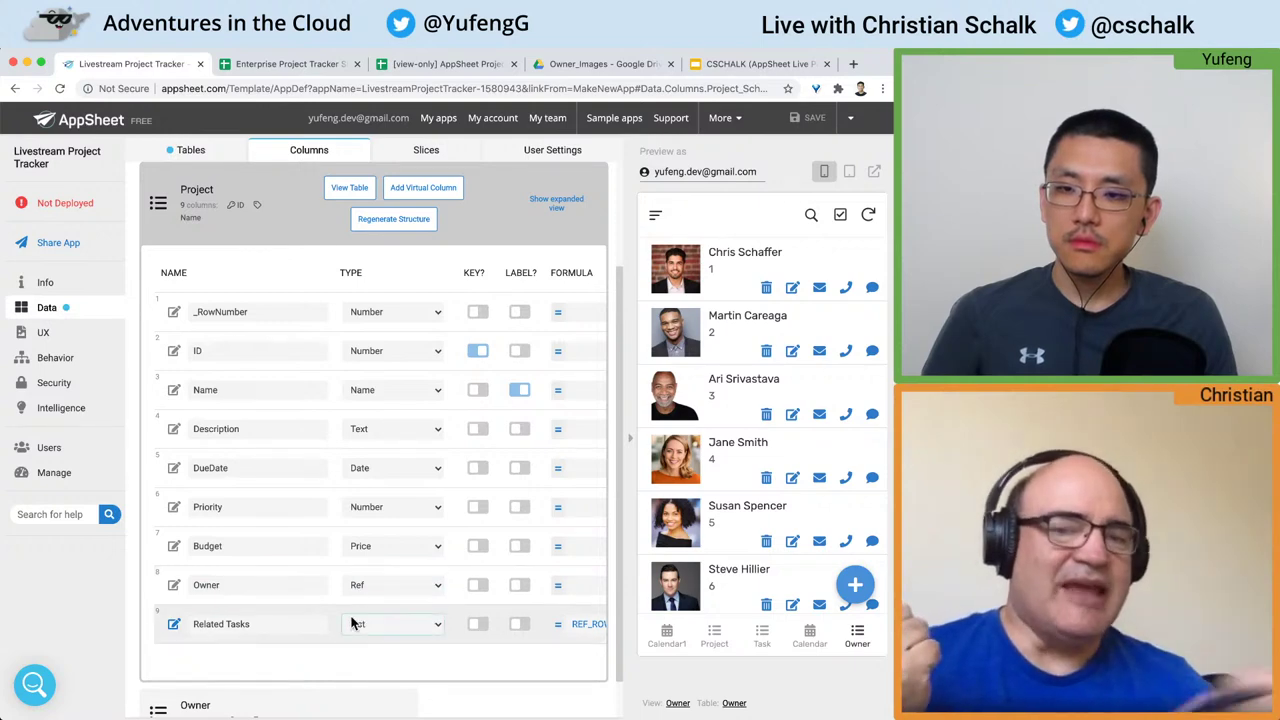
pyautogui.hscroll(3, 350, 623)
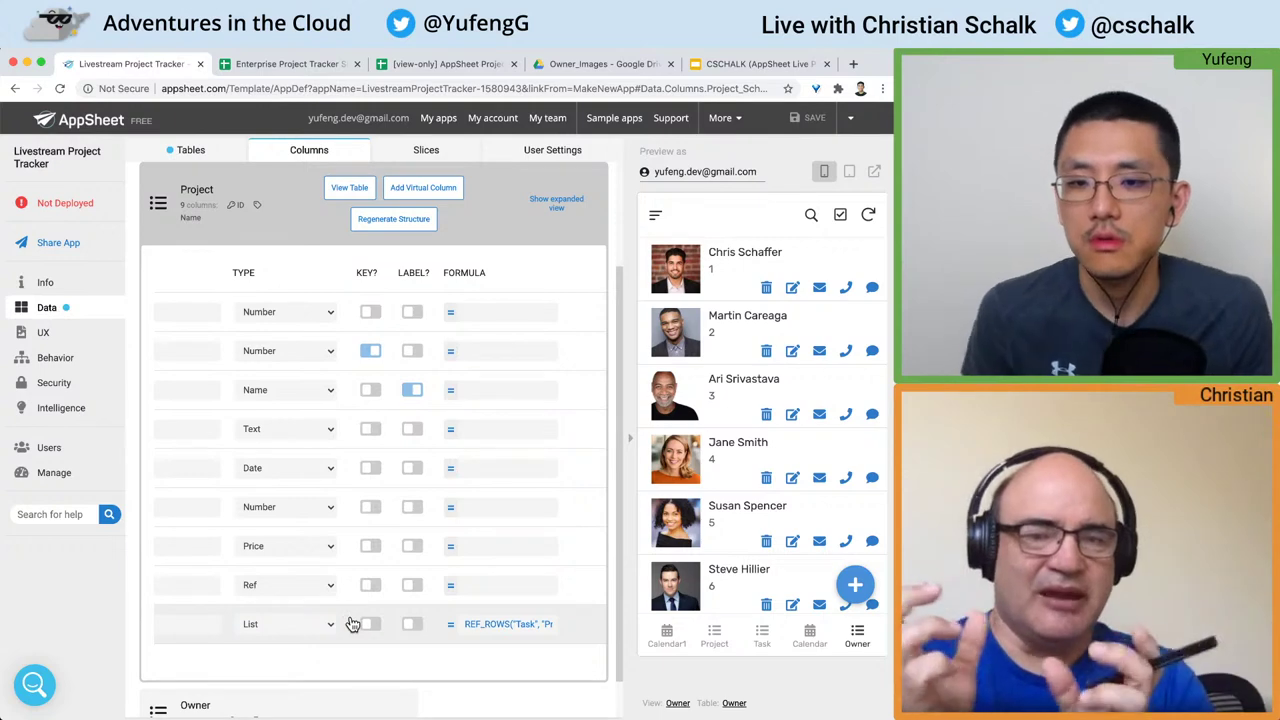
pyautogui.hscroll(2, 470, 633)
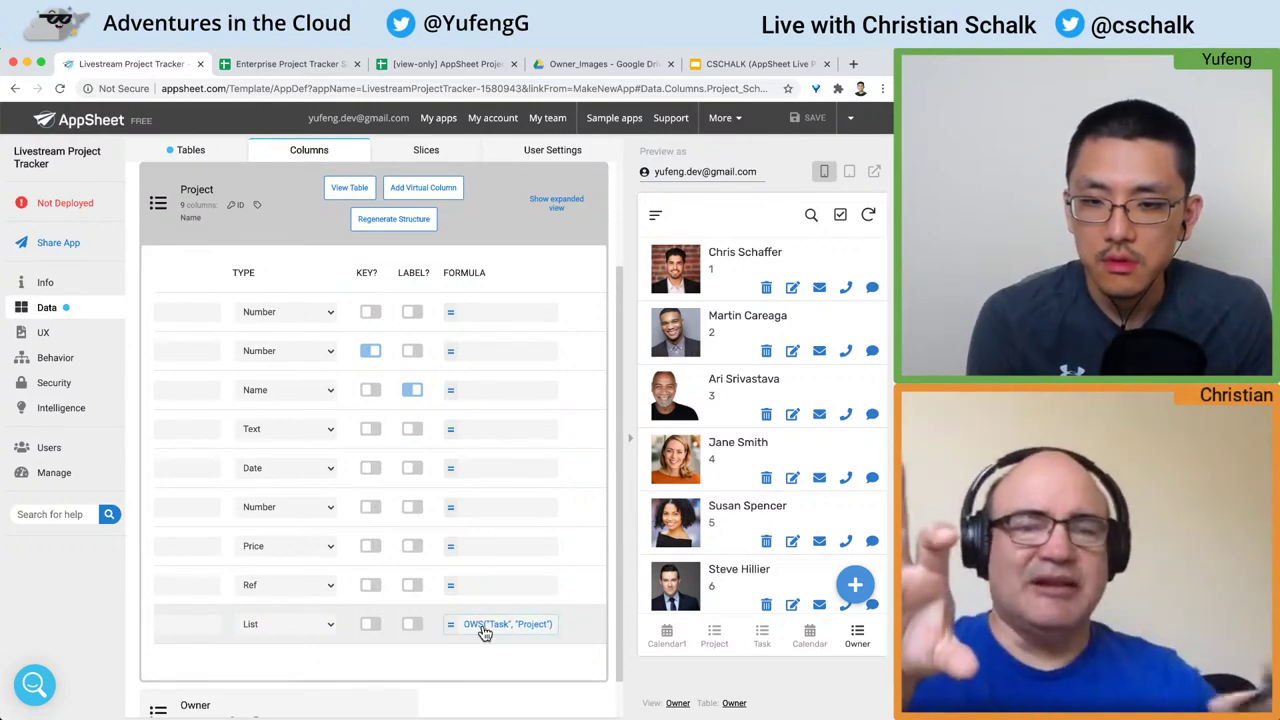
pyautogui.hscroll(-2, 484, 633)
pyautogui.hscroll(3, 484, 633)
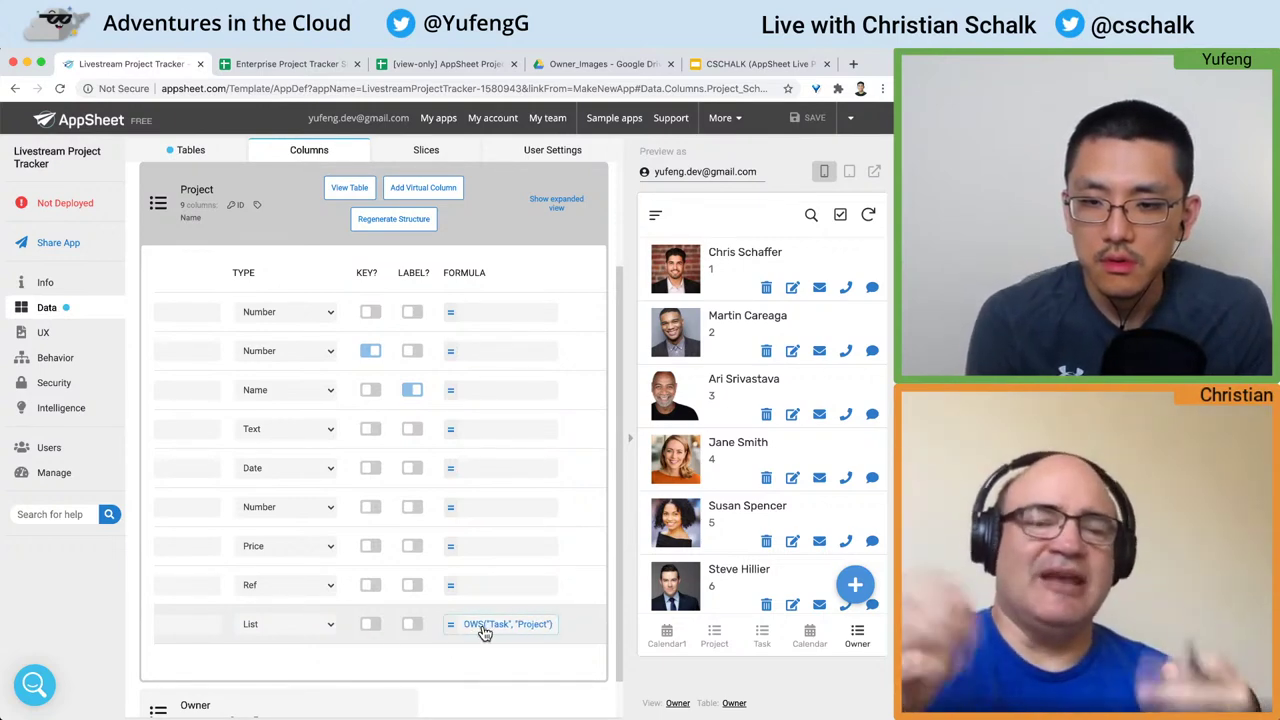
pyautogui.hscroll(-3, 484, 633)
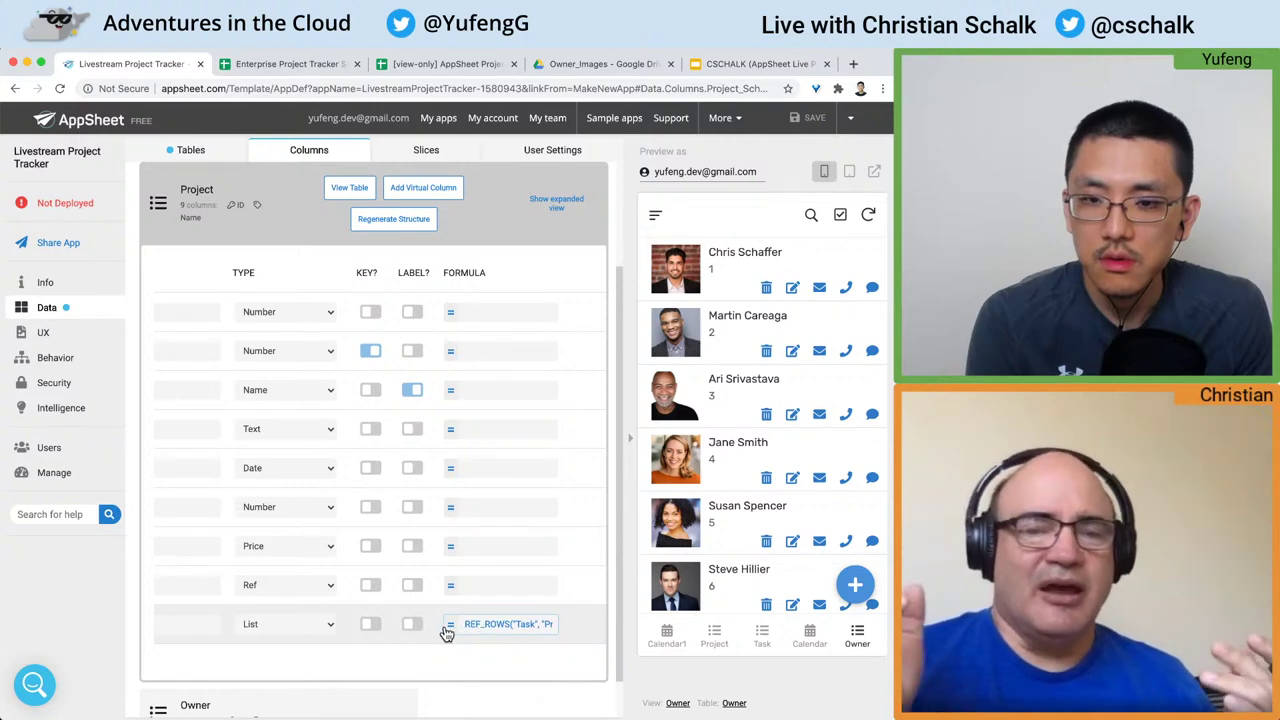
pyautogui.hscroll(-5, 410, 630)
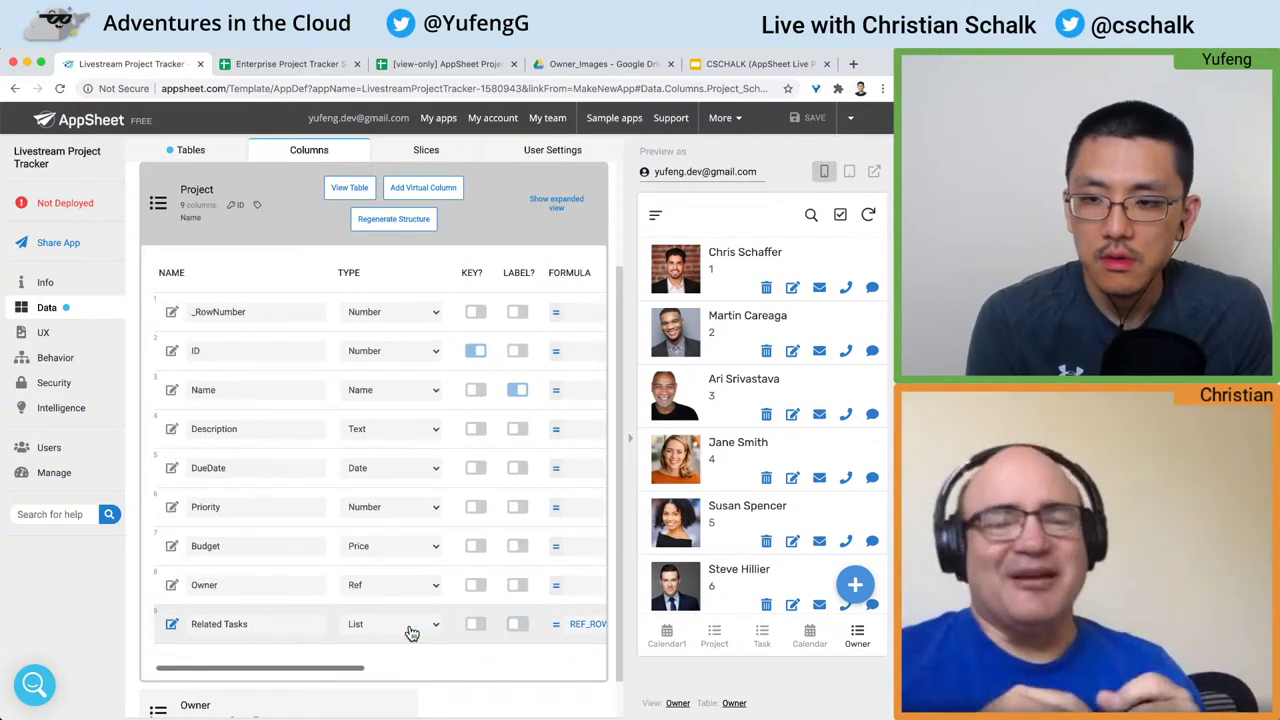
pyautogui.hscroll(5, 410, 630)
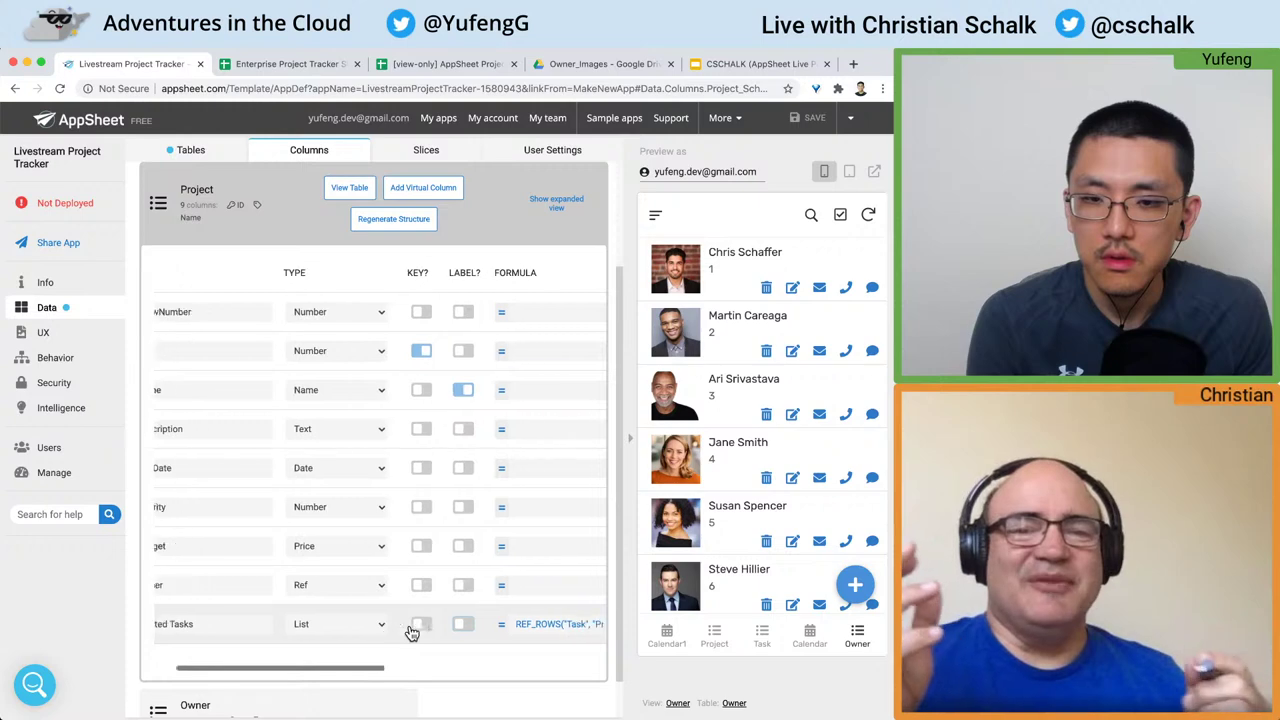
pyautogui.hscroll(2, 460, 632)
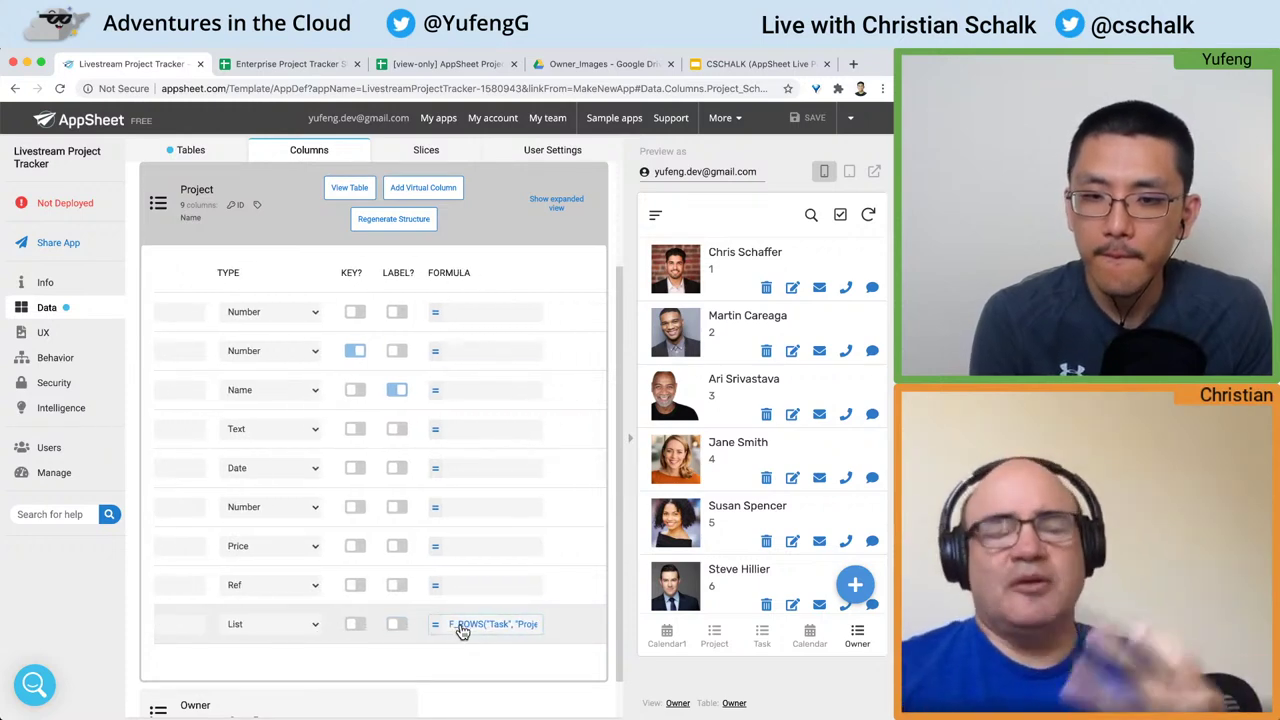
pyautogui.hscroll(-1, 462, 632)
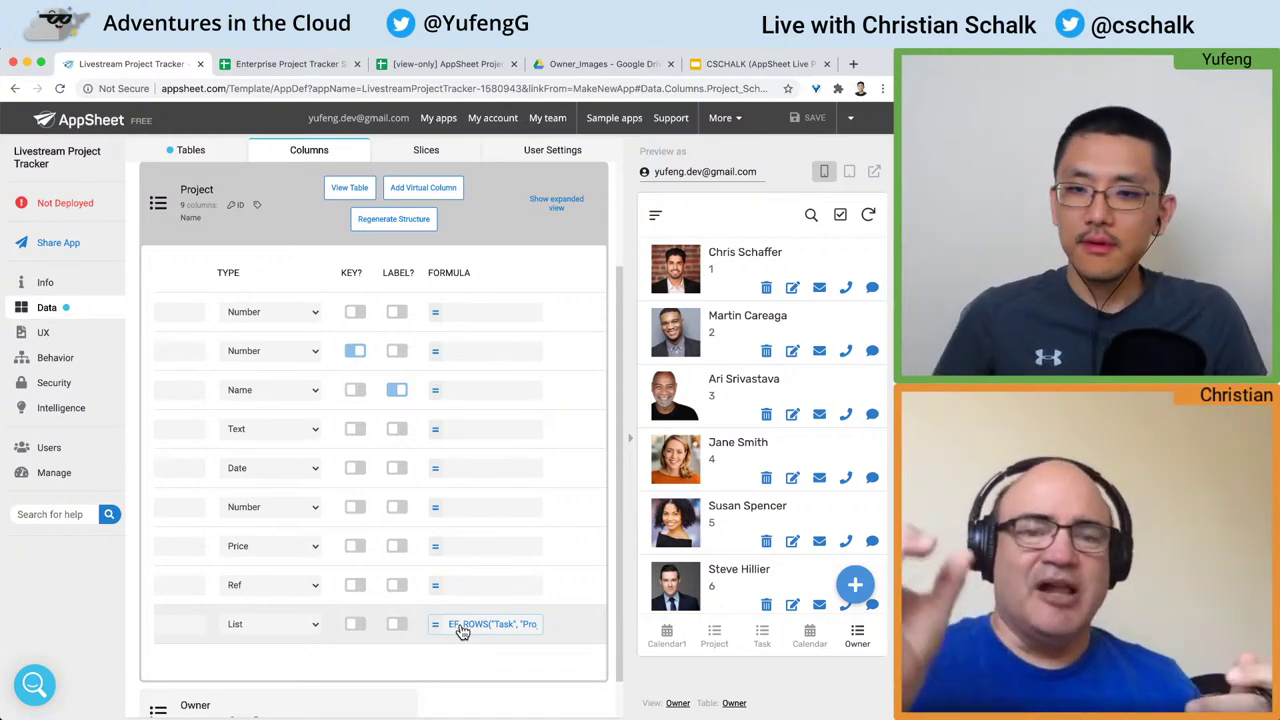
pyautogui.hscroll(-1, 462, 632)
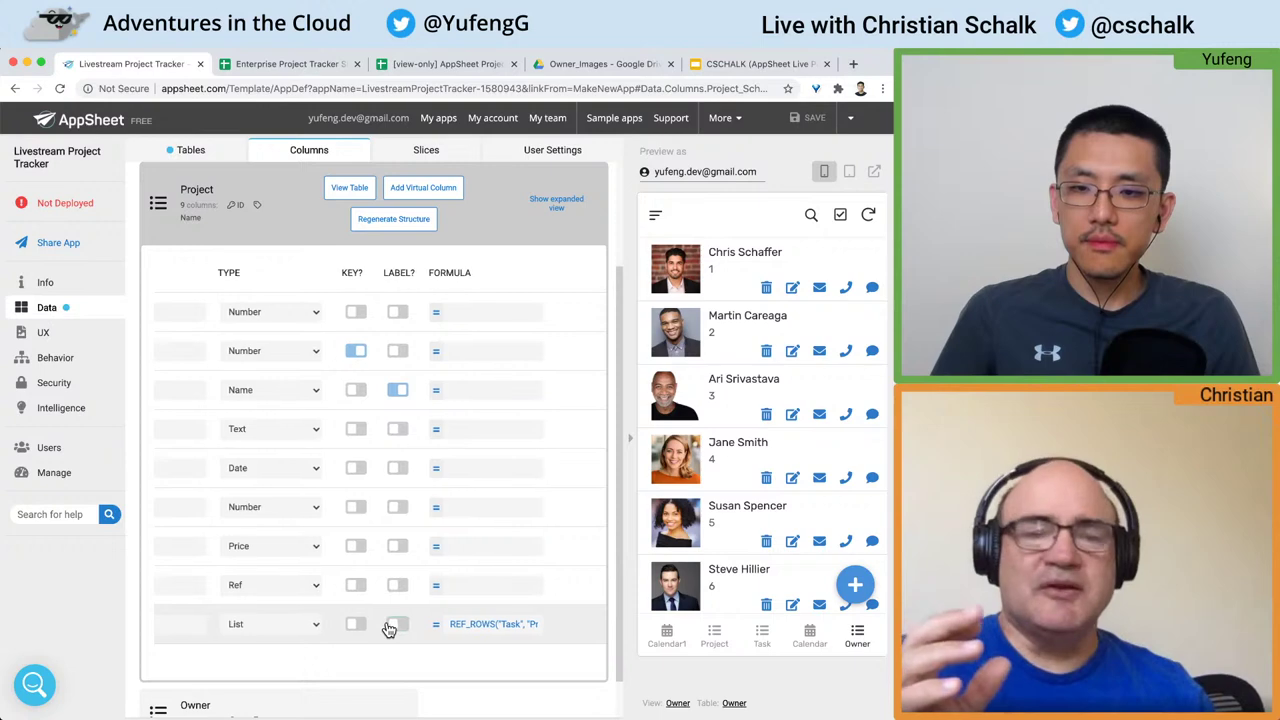
pyautogui.hscroll(-3, 389, 628)
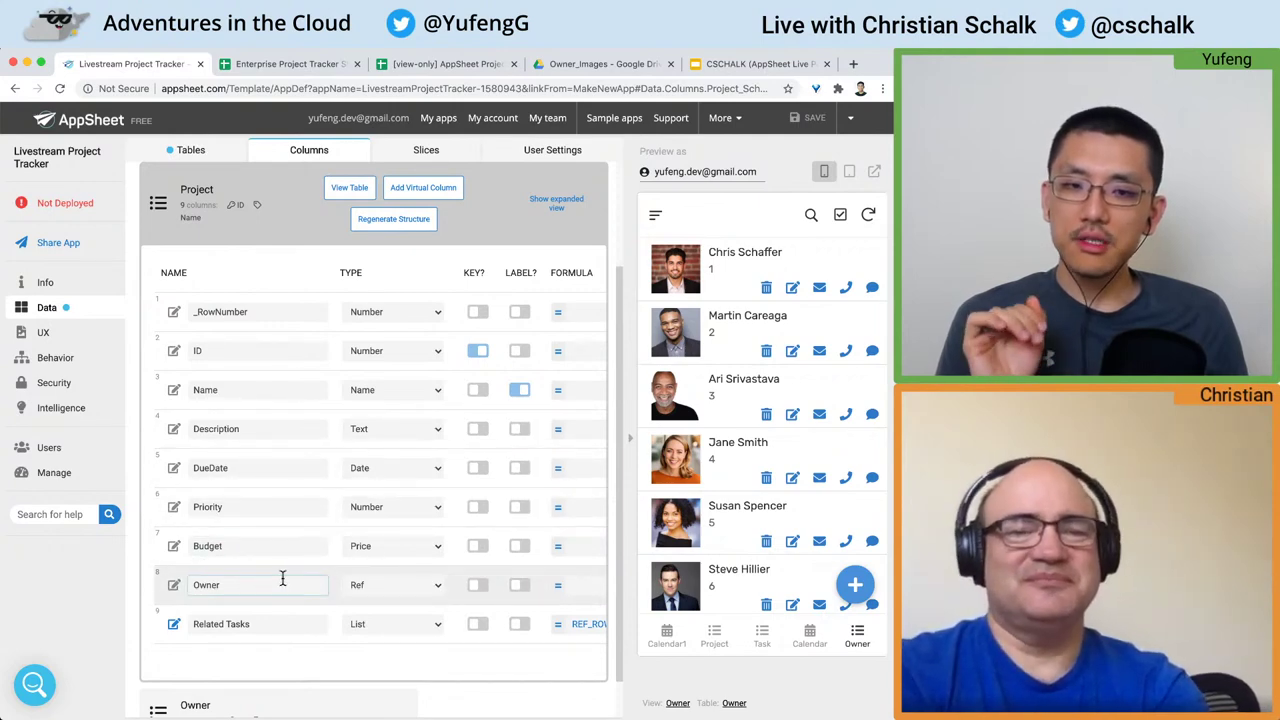
pyautogui.scroll(-2, 282, 578)
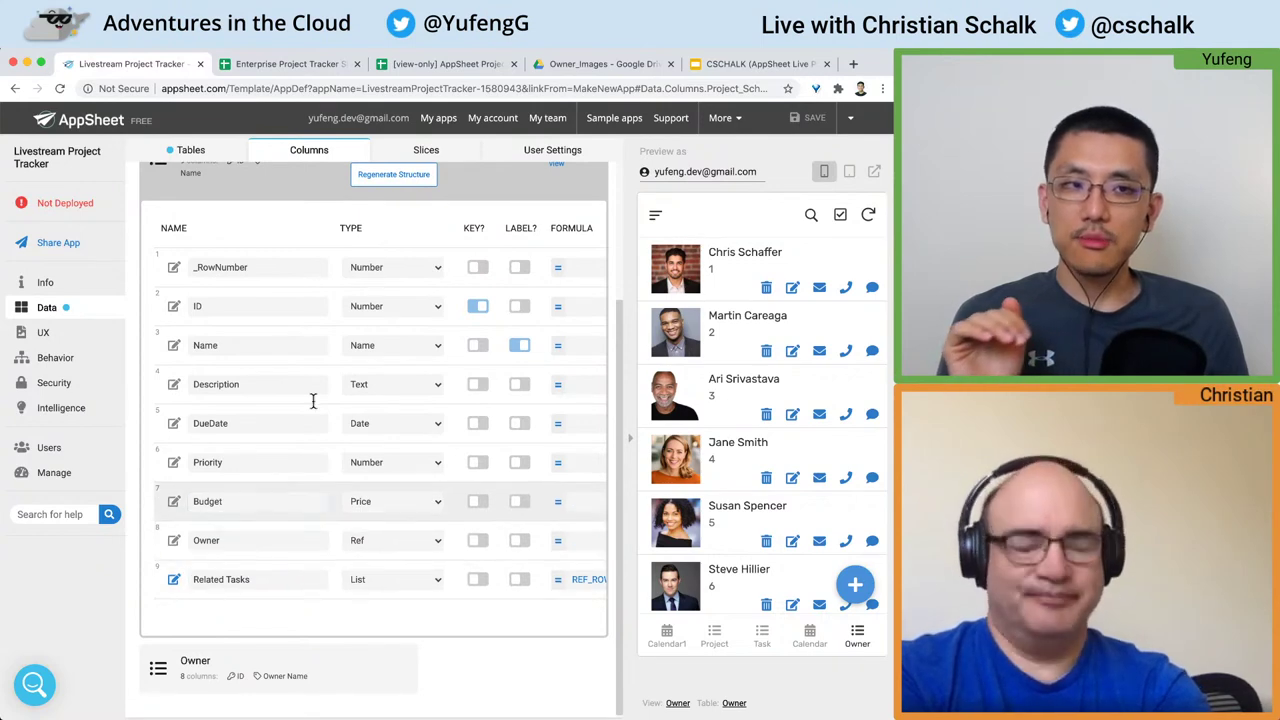
pyautogui.click(288, 64)
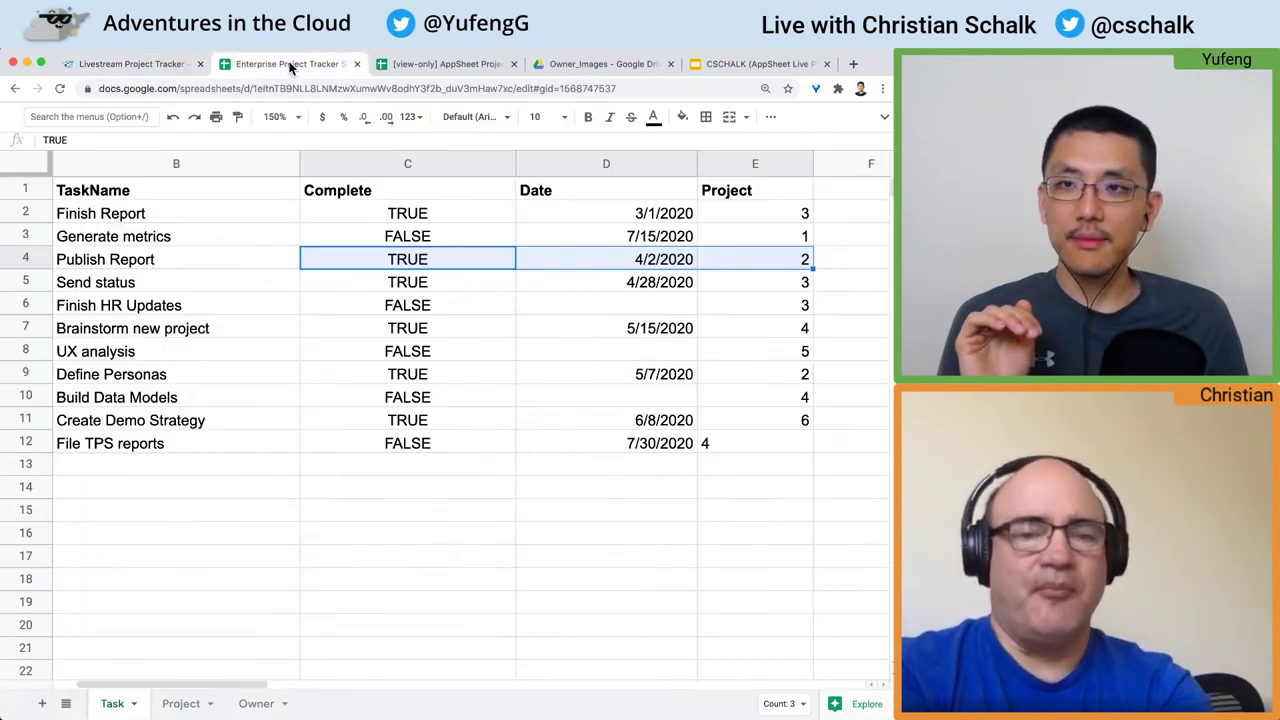
# Step: Review the Task sheet's Project column E and the Project sheet, then return to AppSheet
pyautogui.click(749, 194)
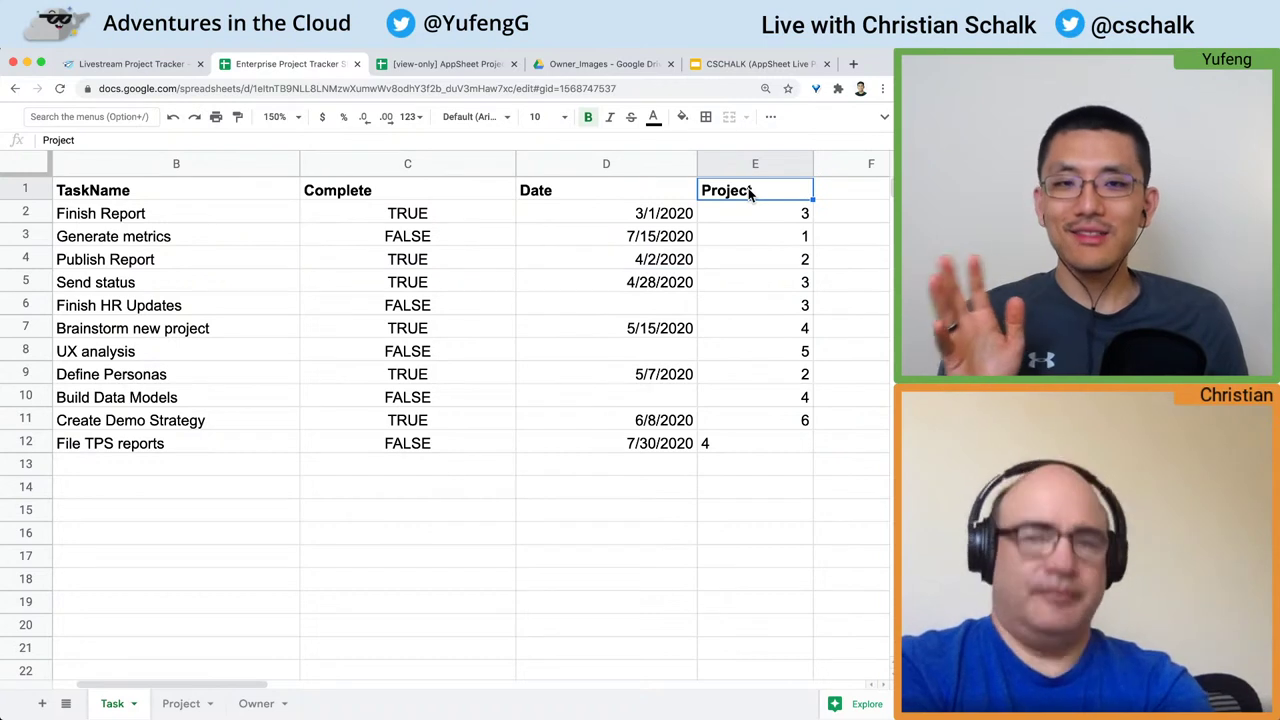
pyautogui.click(774, 165)
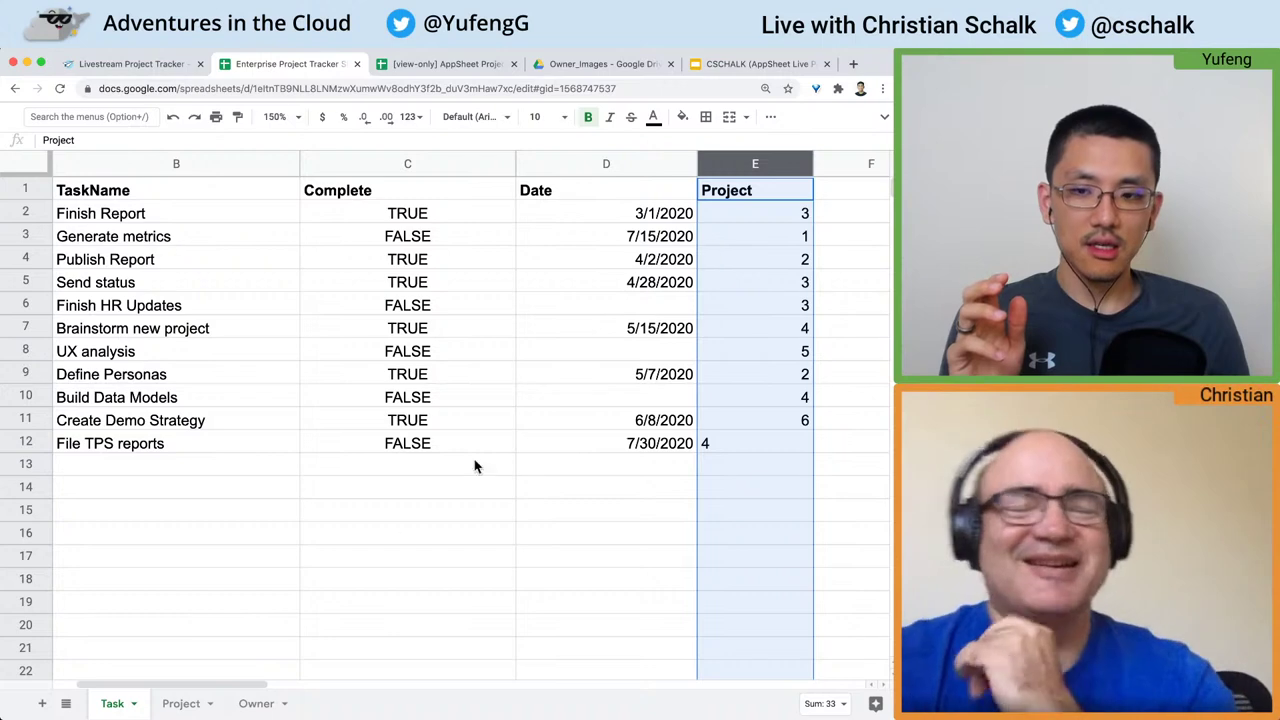
pyautogui.click(180, 705)
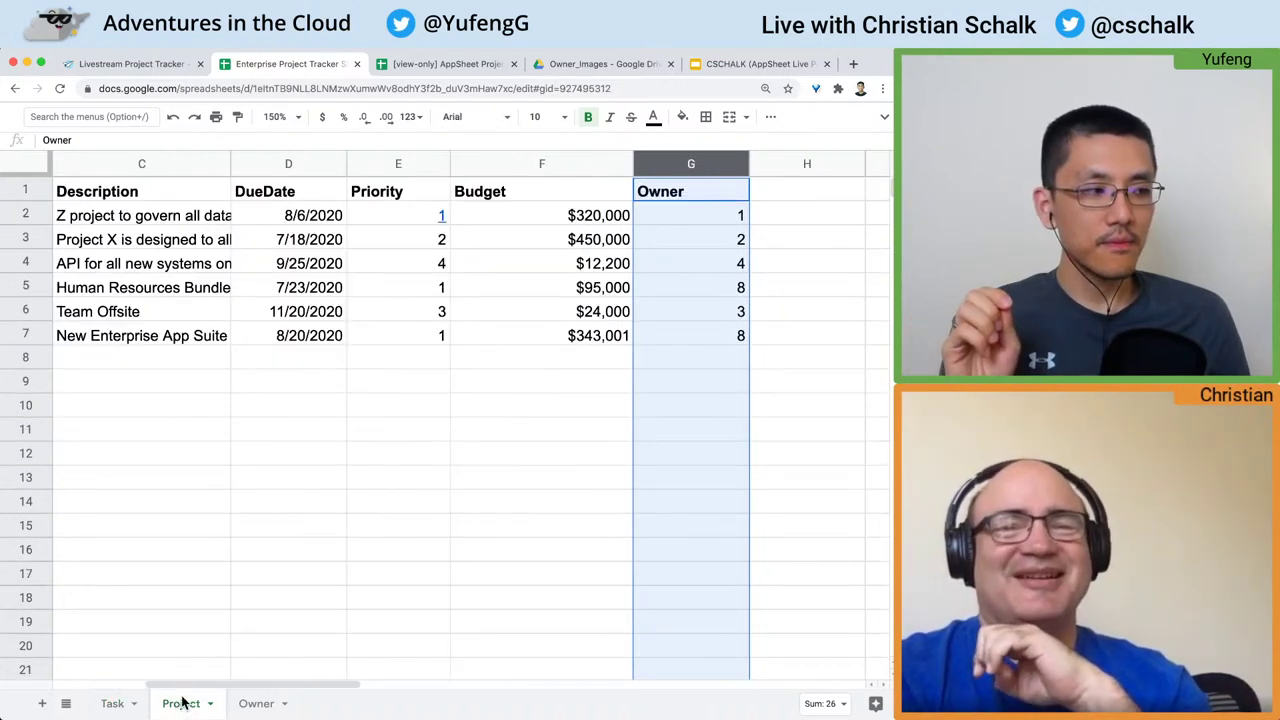
pyautogui.click(113, 705)
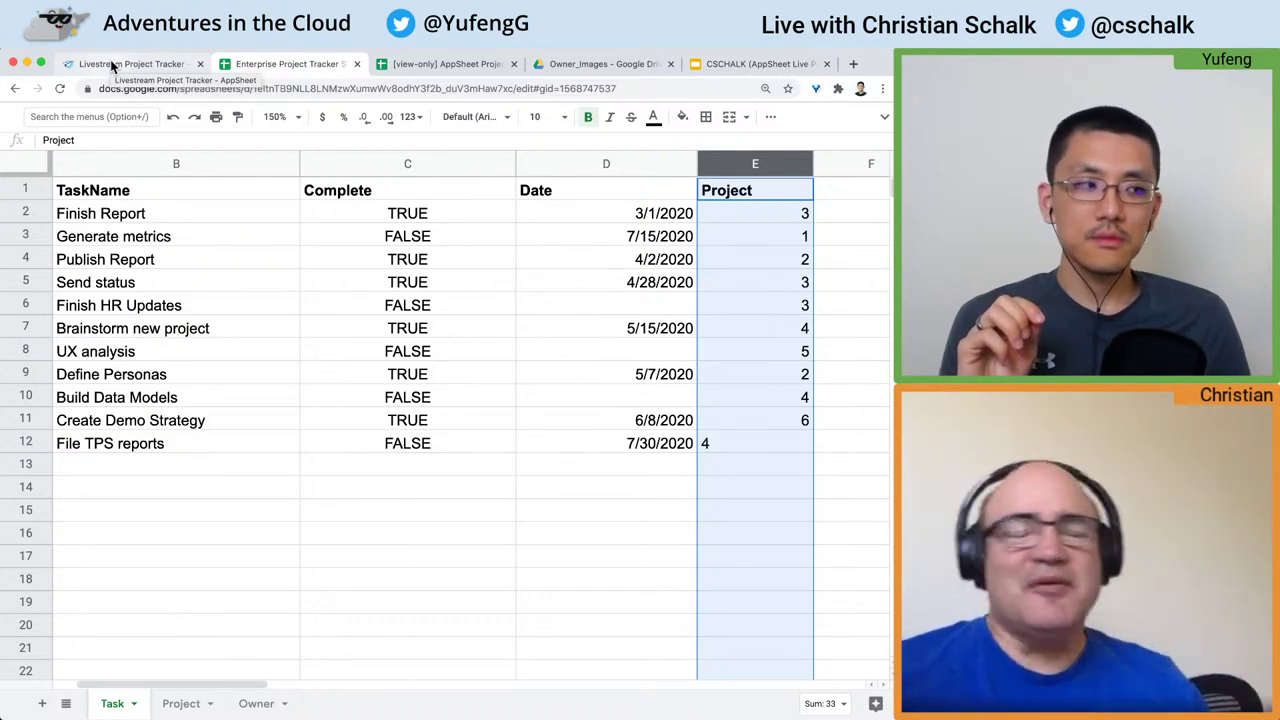
pyautogui.click(113, 66)
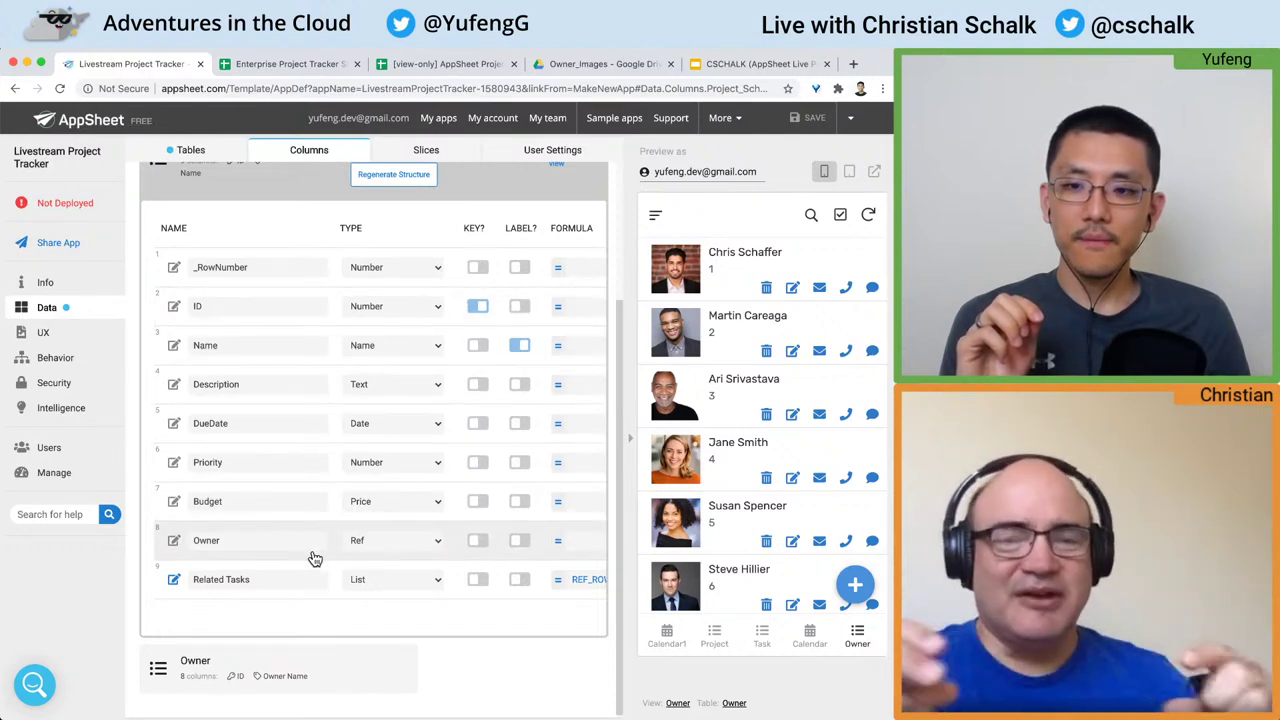
# Step: Confirm the Project table's Owner column remains type Ref, then switch to the tracker spreadsheet
pyautogui.click(404, 540)
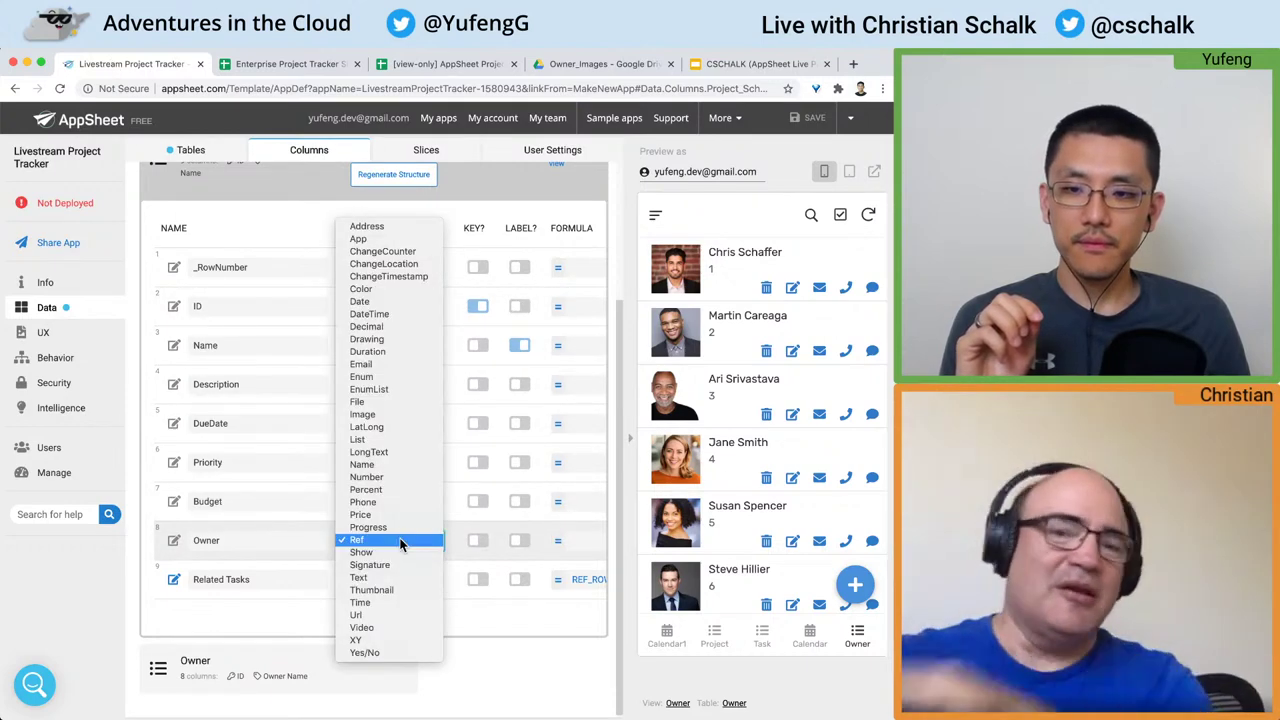
pyautogui.click(534, 553)
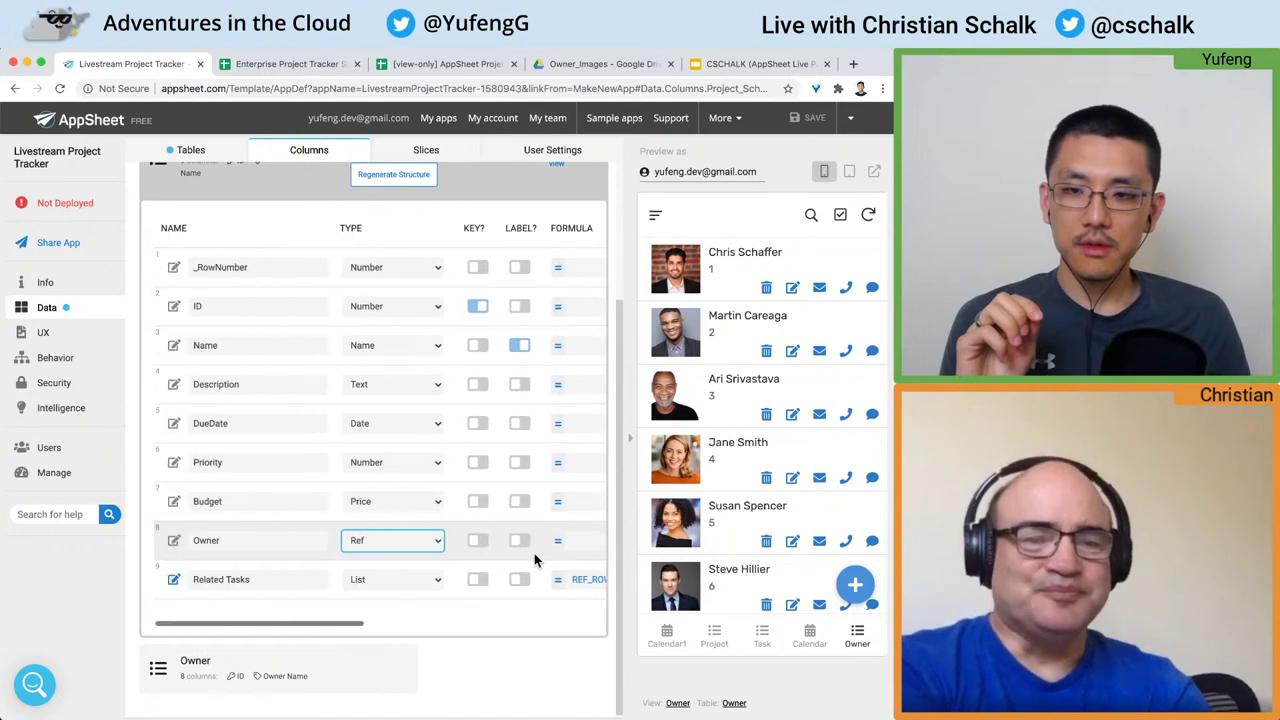
pyautogui.click(283, 540)
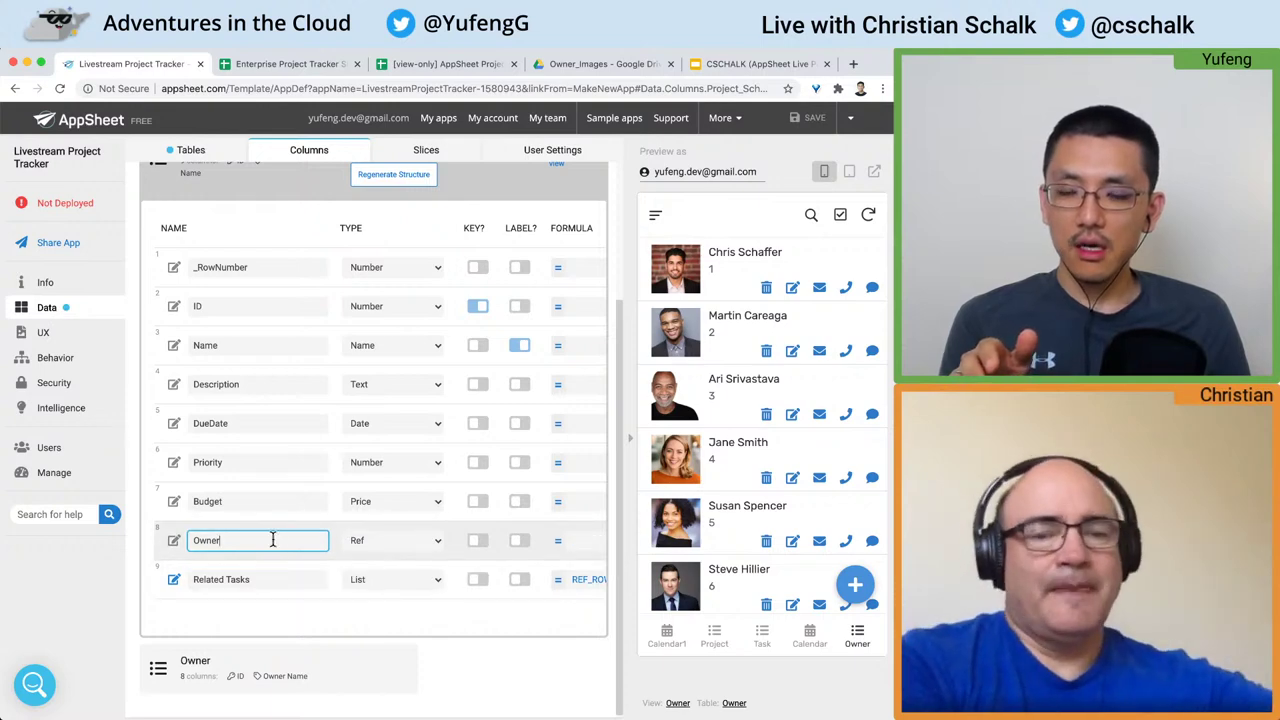
pyautogui.scroll(2, 272, 538)
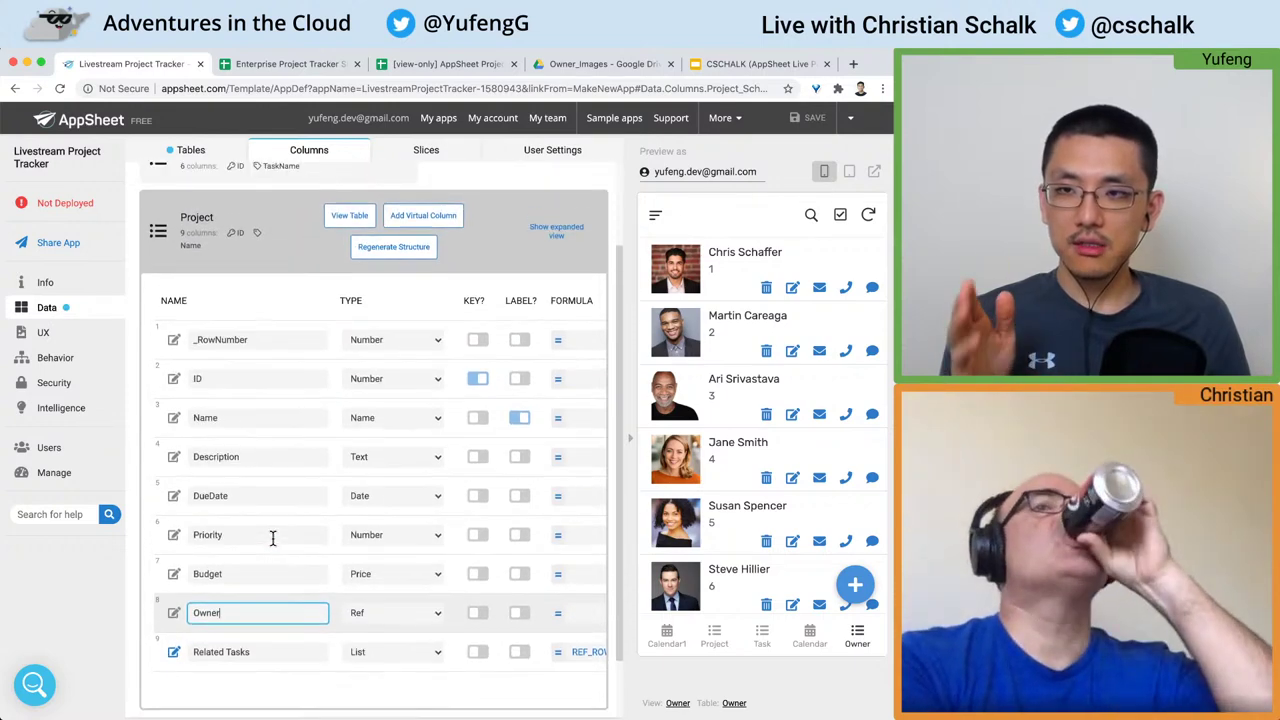
pyautogui.scroll(2, 270, 540)
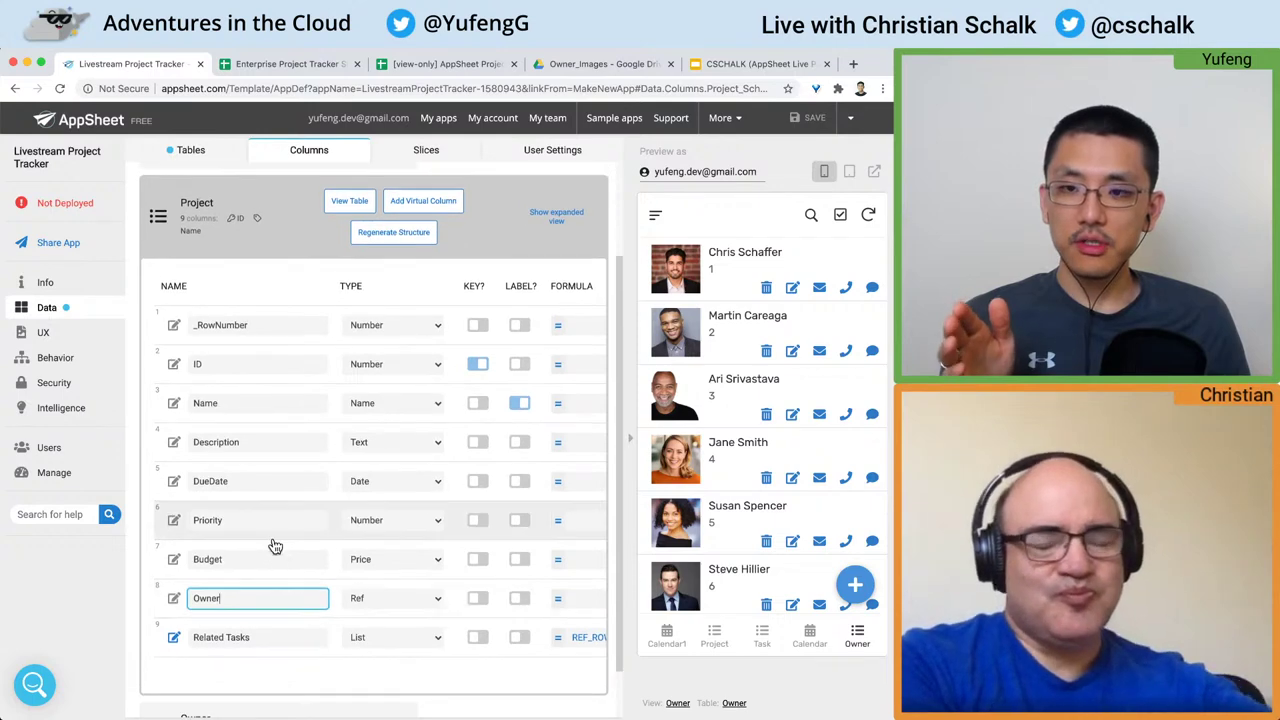
pyautogui.click(270, 64)
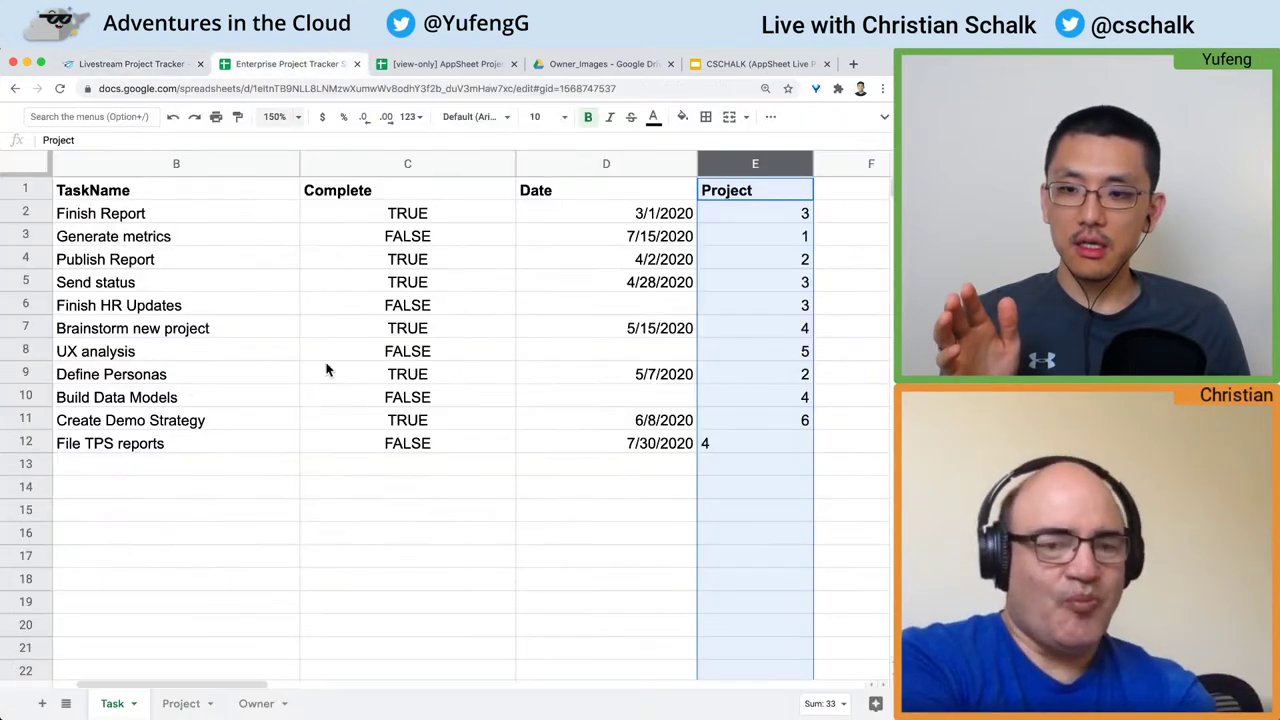
# Step: Compare the Project sheet's Owner IDs in G1:G7 against AppSheet's Owner column
pyautogui.click(182, 703)
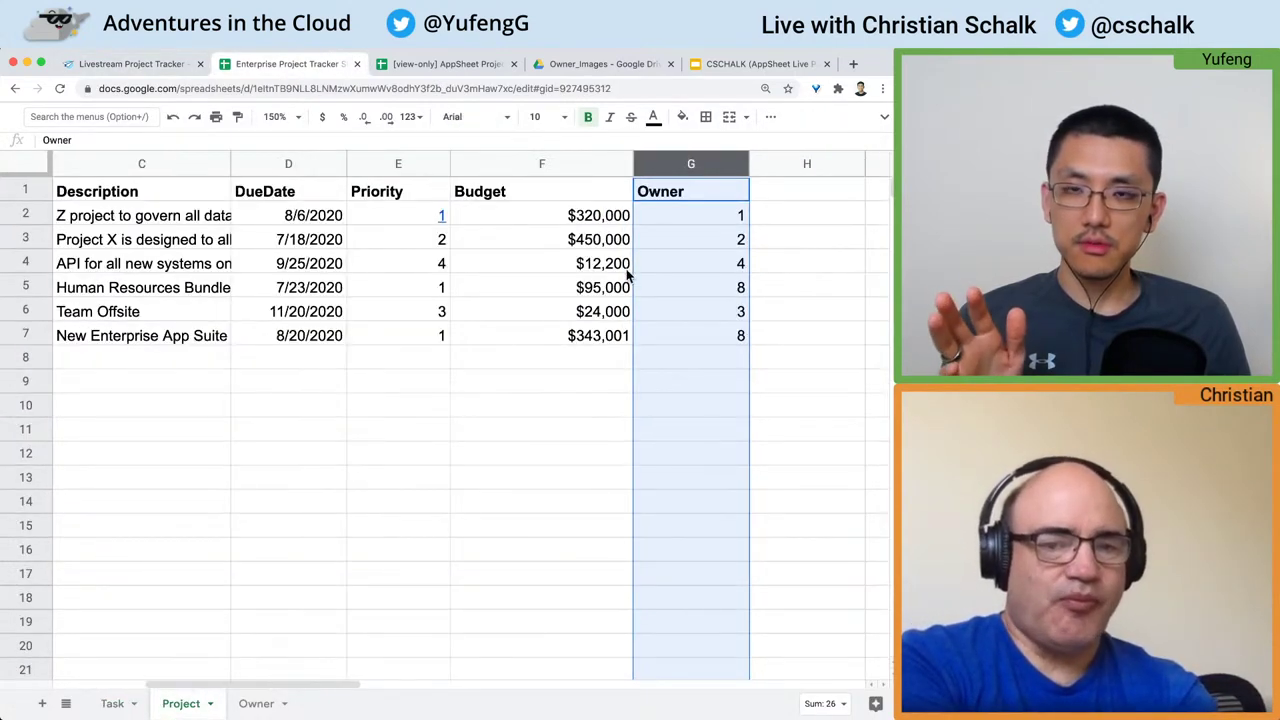
pyautogui.moveTo(692, 189); pyautogui.dragTo(690, 342)
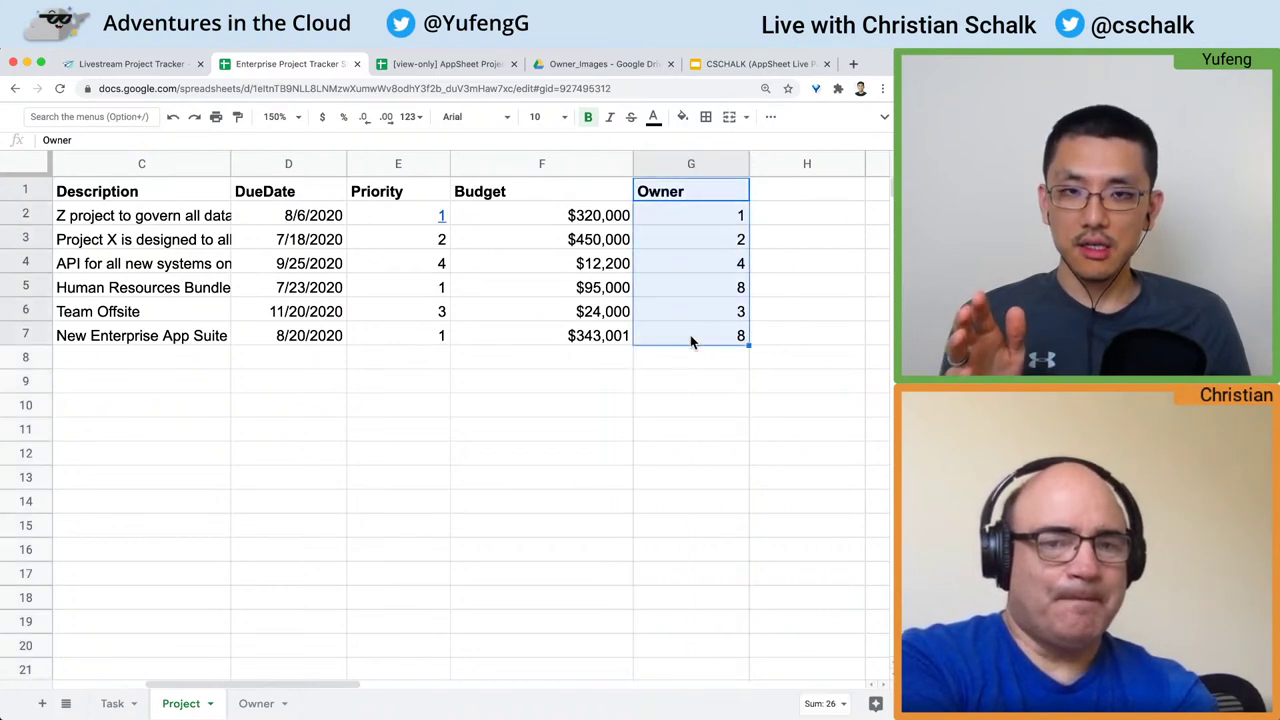
pyautogui.click(155, 66)
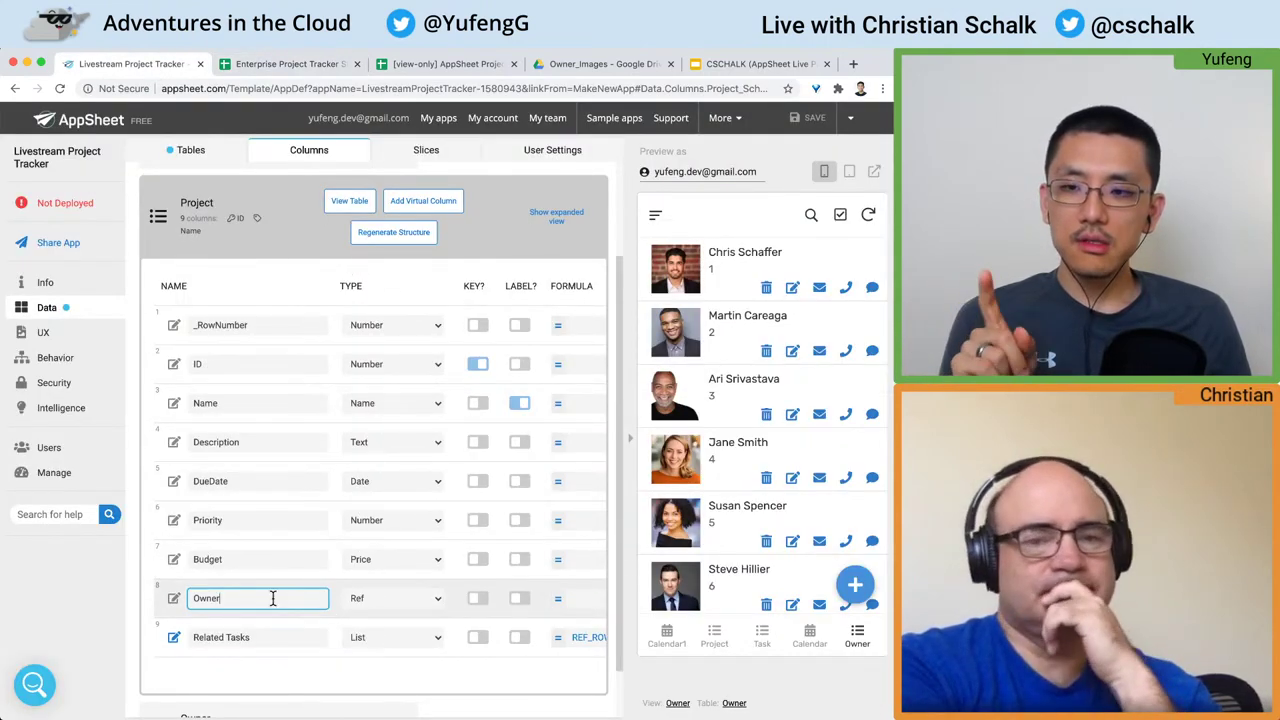
pyautogui.click(295, 62)
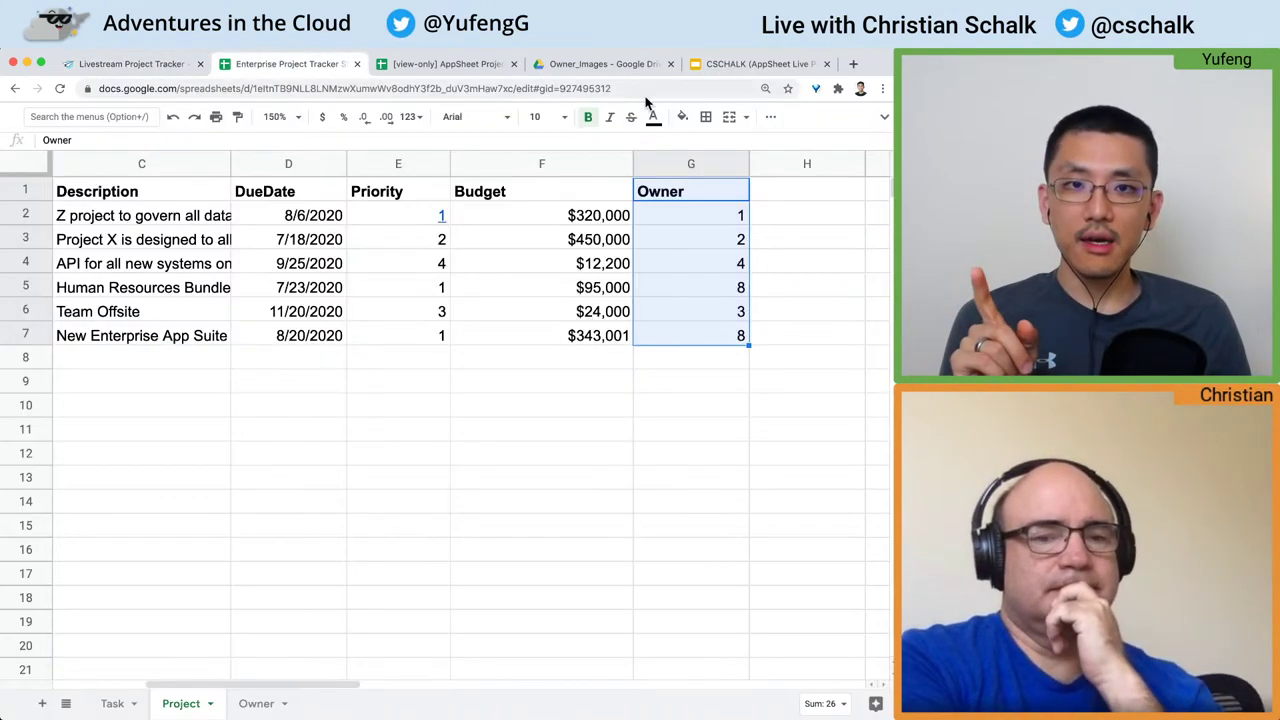
pyautogui.click(657, 199)
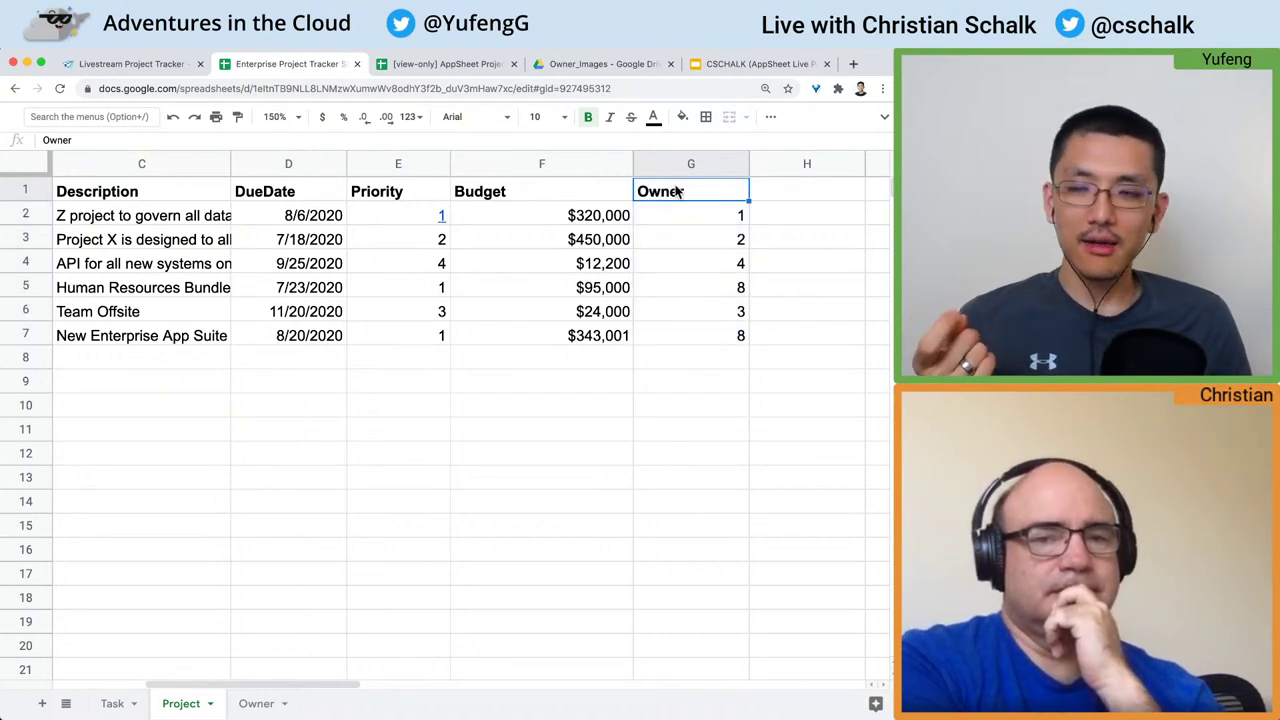
pyautogui.click(165, 64)
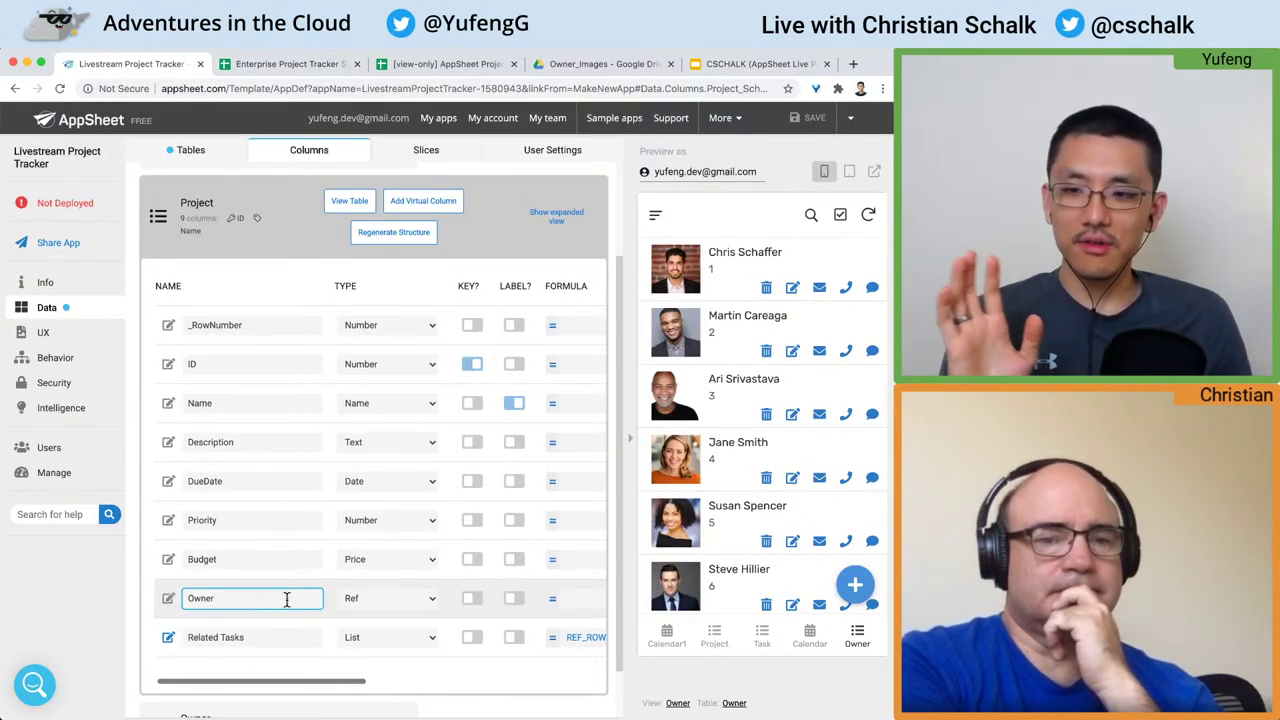
# Step: Look over the Owner column's type options, keep Ref, and switch to the Project sheet
pyautogui.scroll(-1, 286, 600)
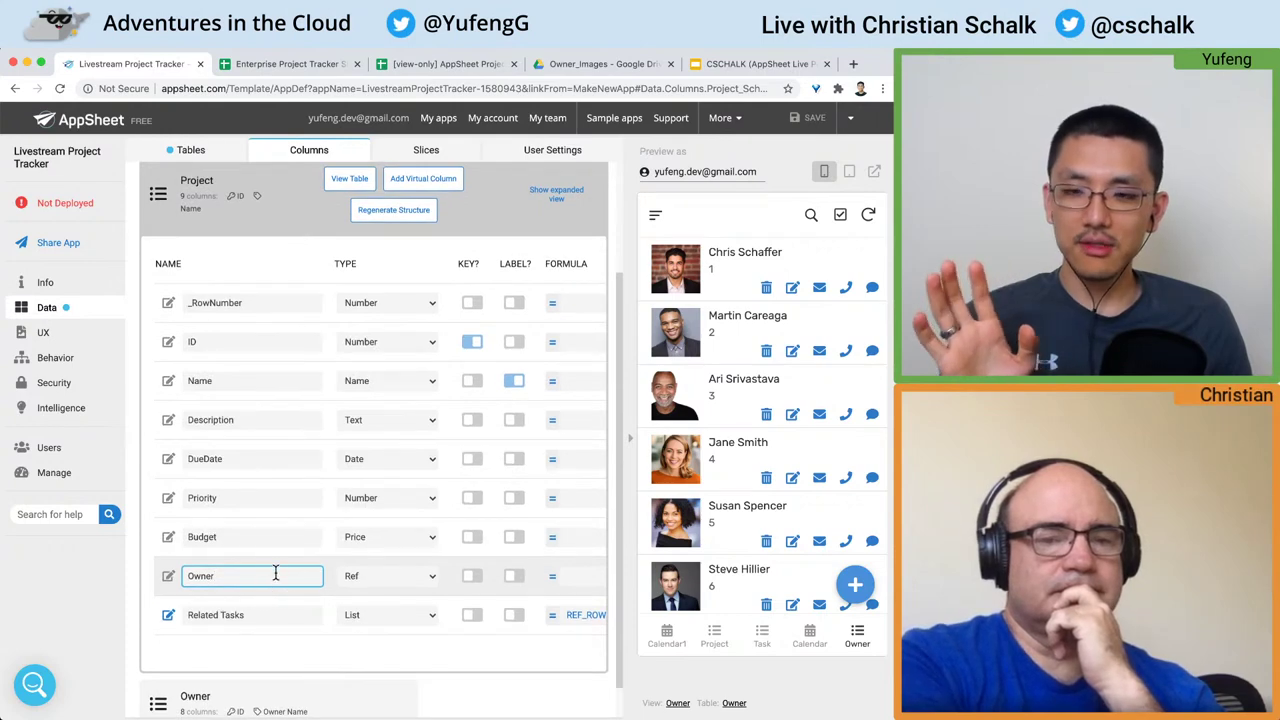
pyautogui.click(408, 574)
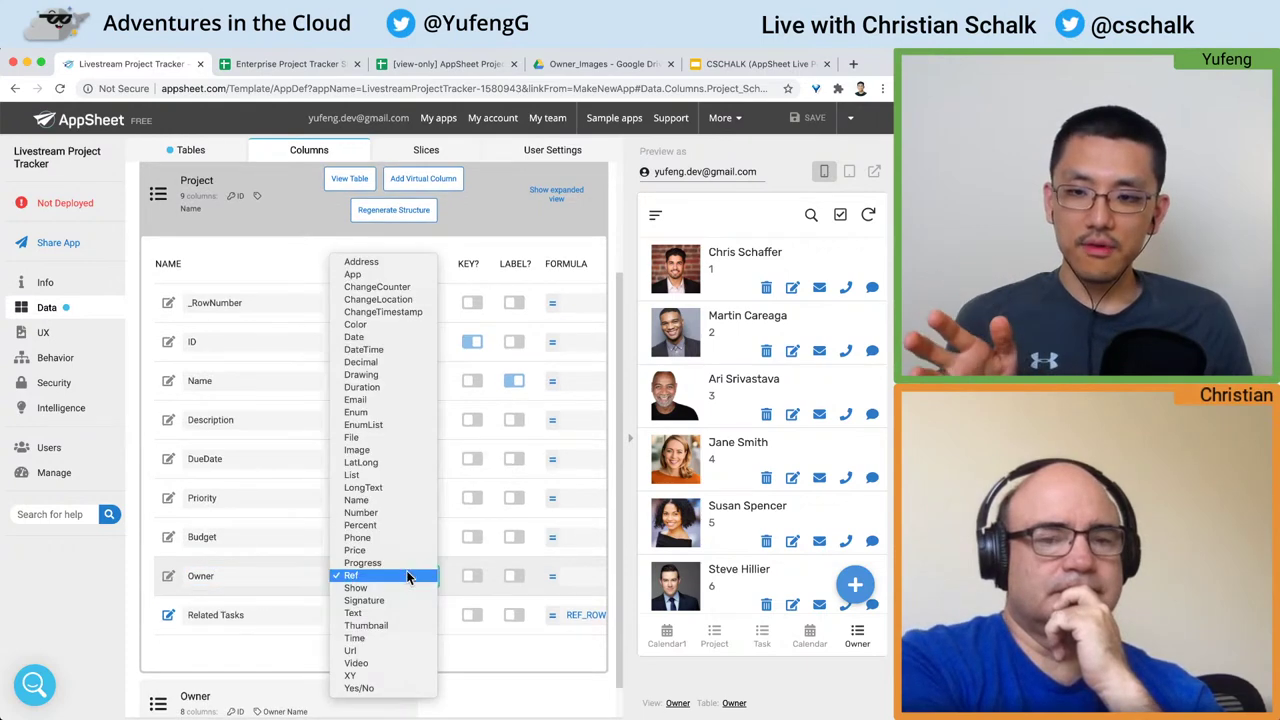
pyautogui.click(410, 576)
pyautogui.hscroll(3, 437, 578)
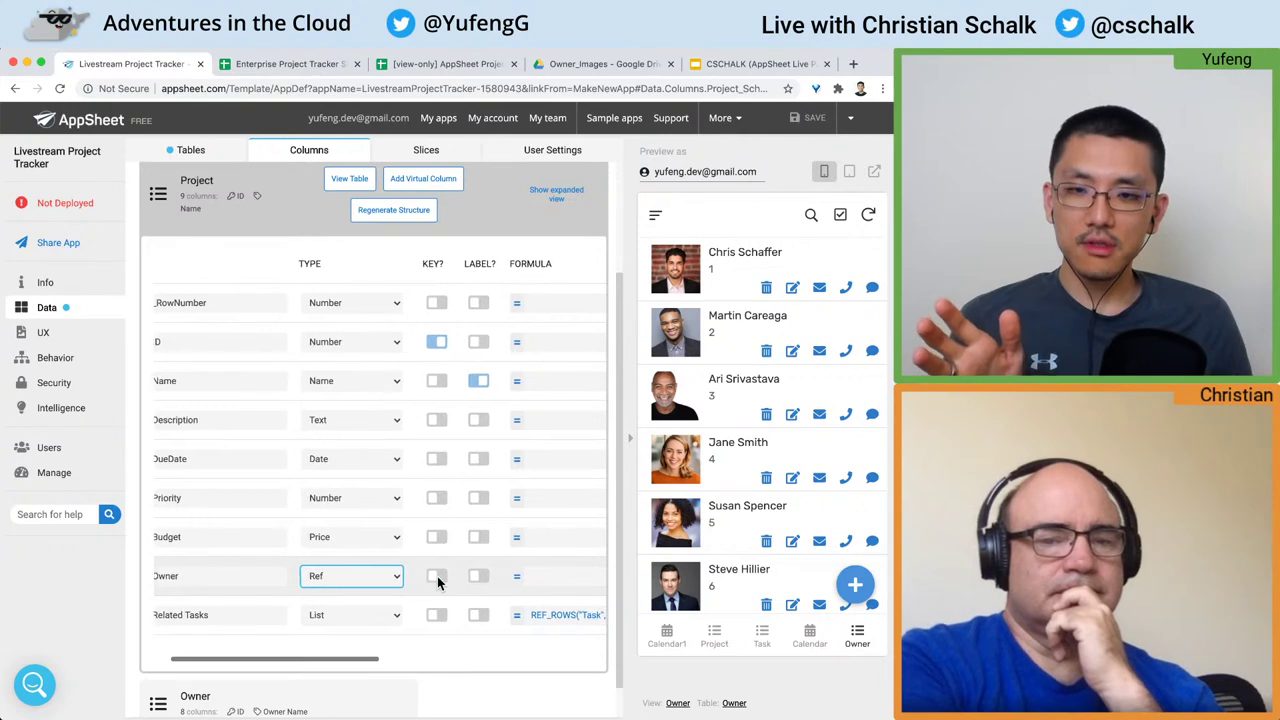
pyautogui.hscroll(-3, 437, 576)
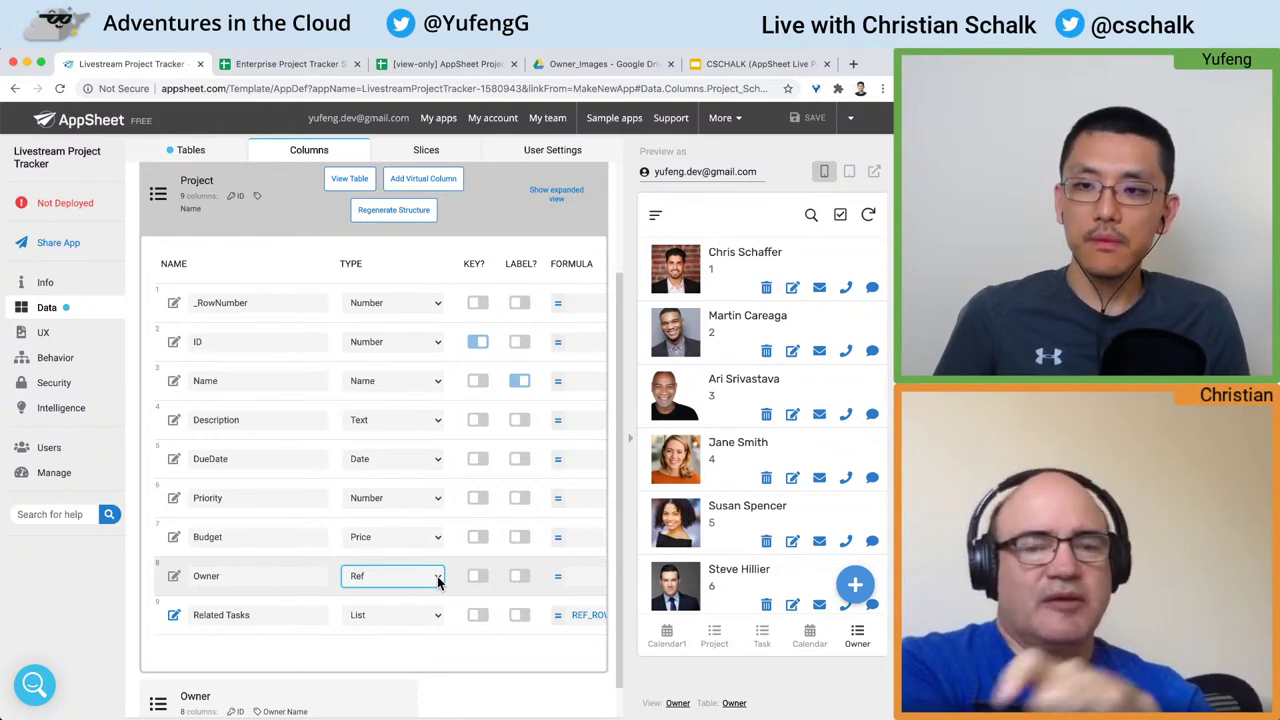
pyautogui.click(306, 578)
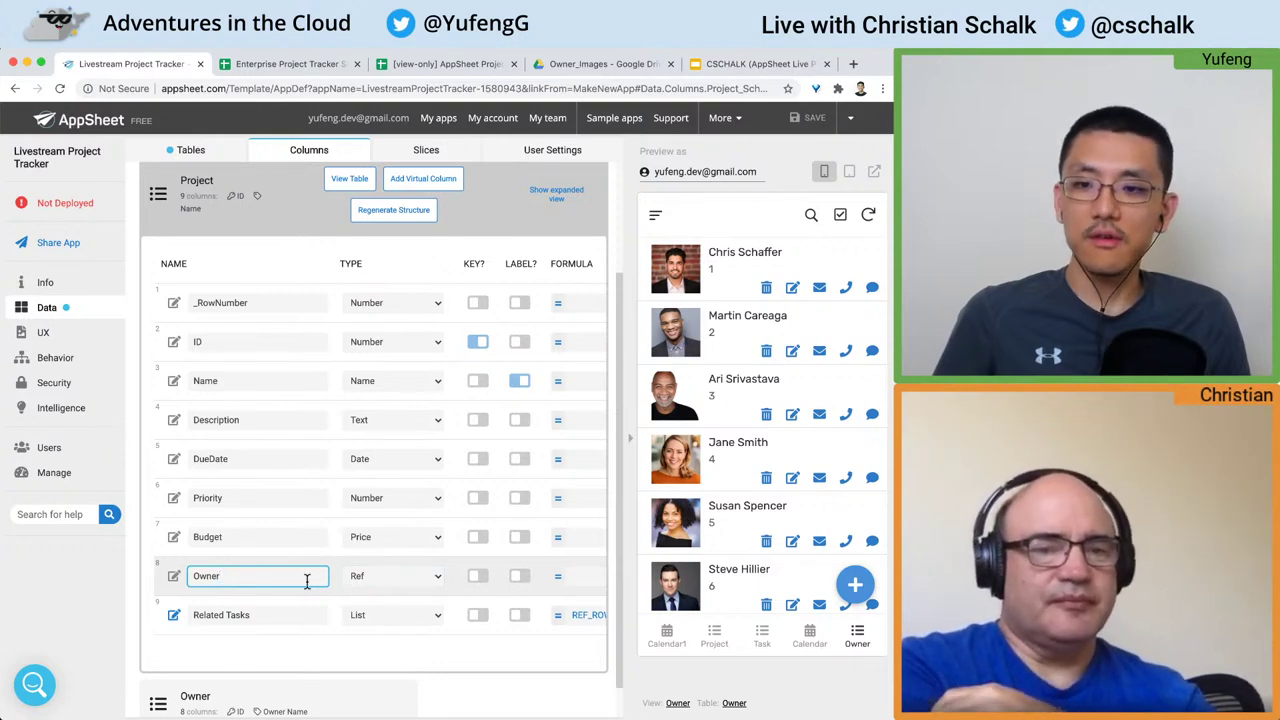
pyautogui.click(300, 63)
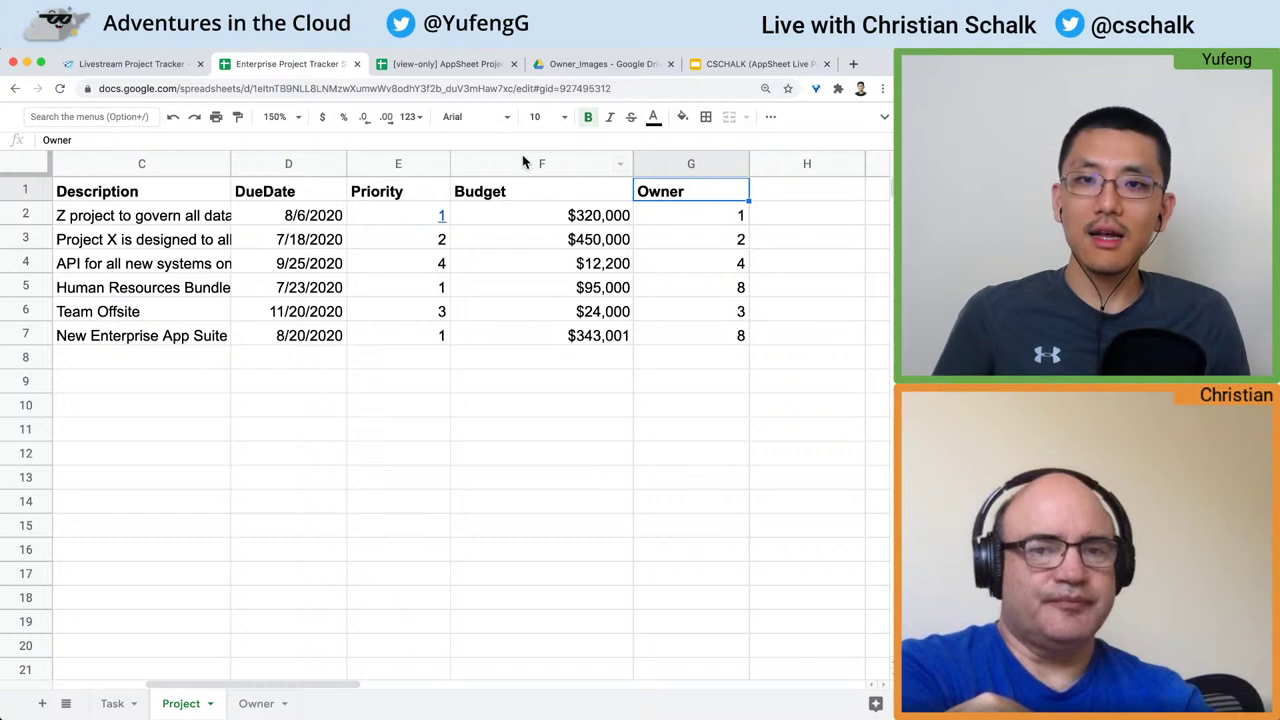
# Step: Recheck the Owner ids in G1:G7 of the Project sheet, then return to the AppSheet editor
pyautogui.moveTo(690, 193); pyautogui.dragTo(706, 343)
pyautogui.click(685, 195)
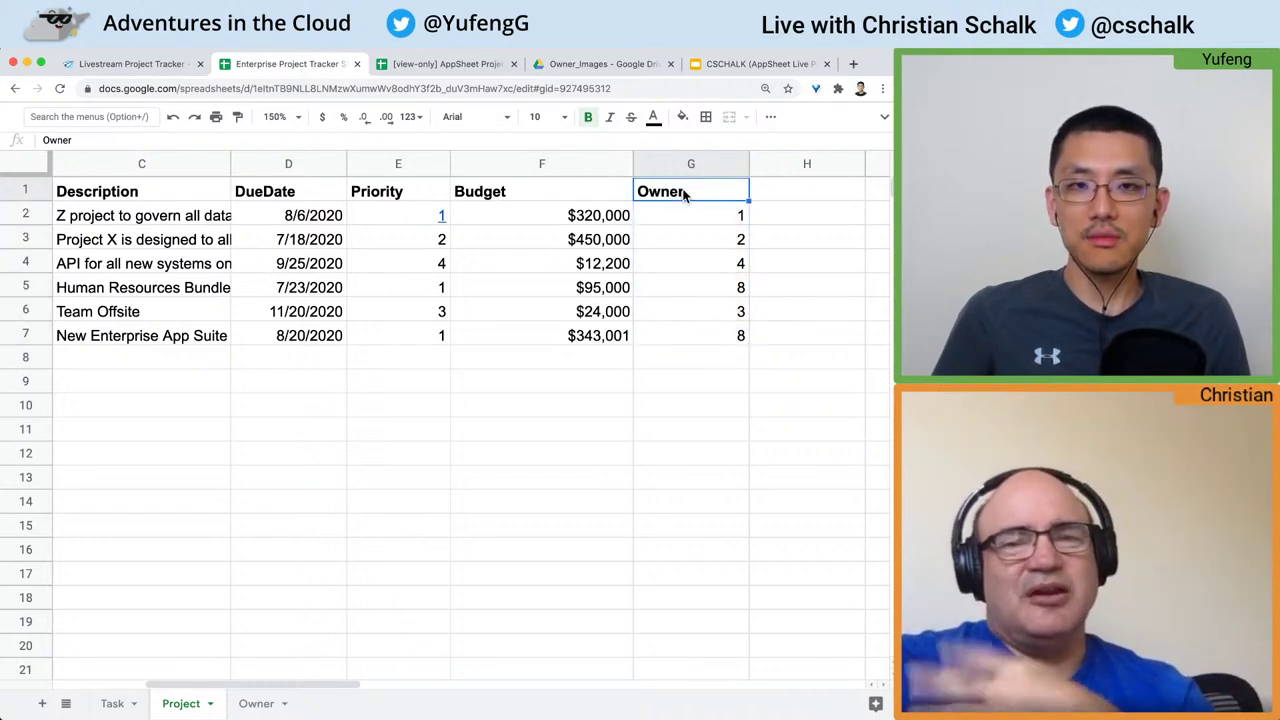
pyautogui.click(163, 80)
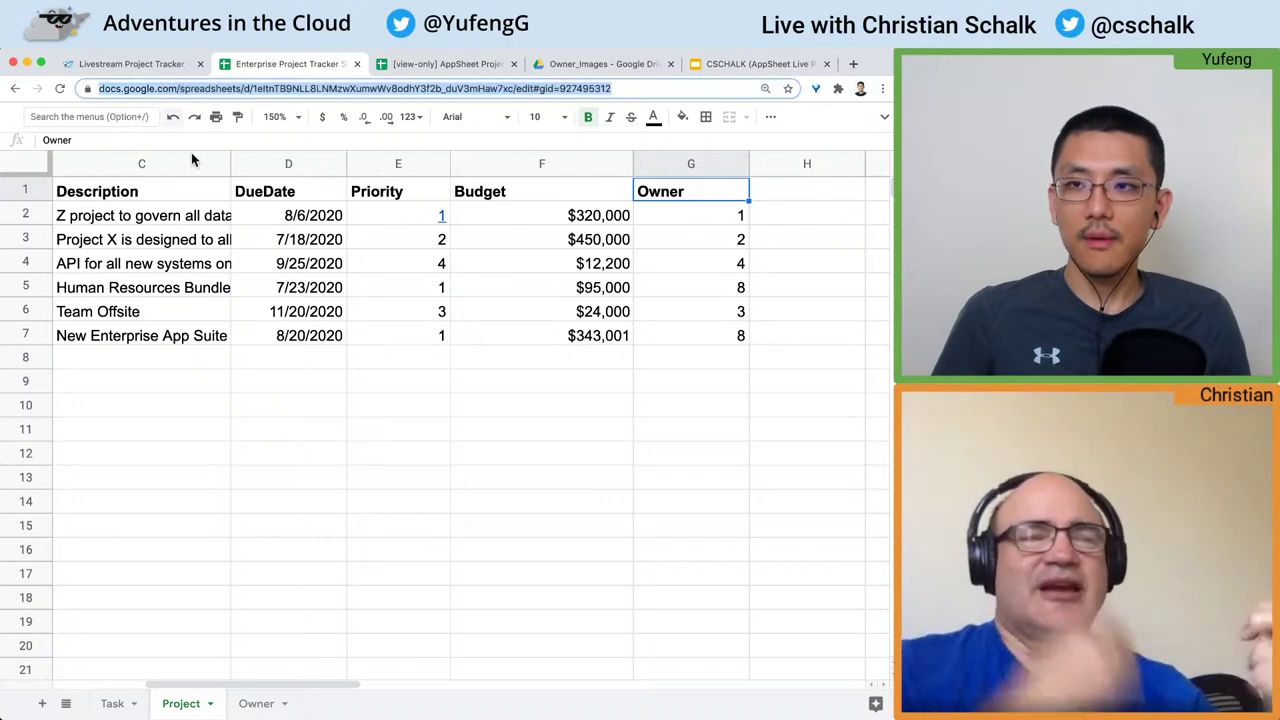
pyautogui.click(190, 192)
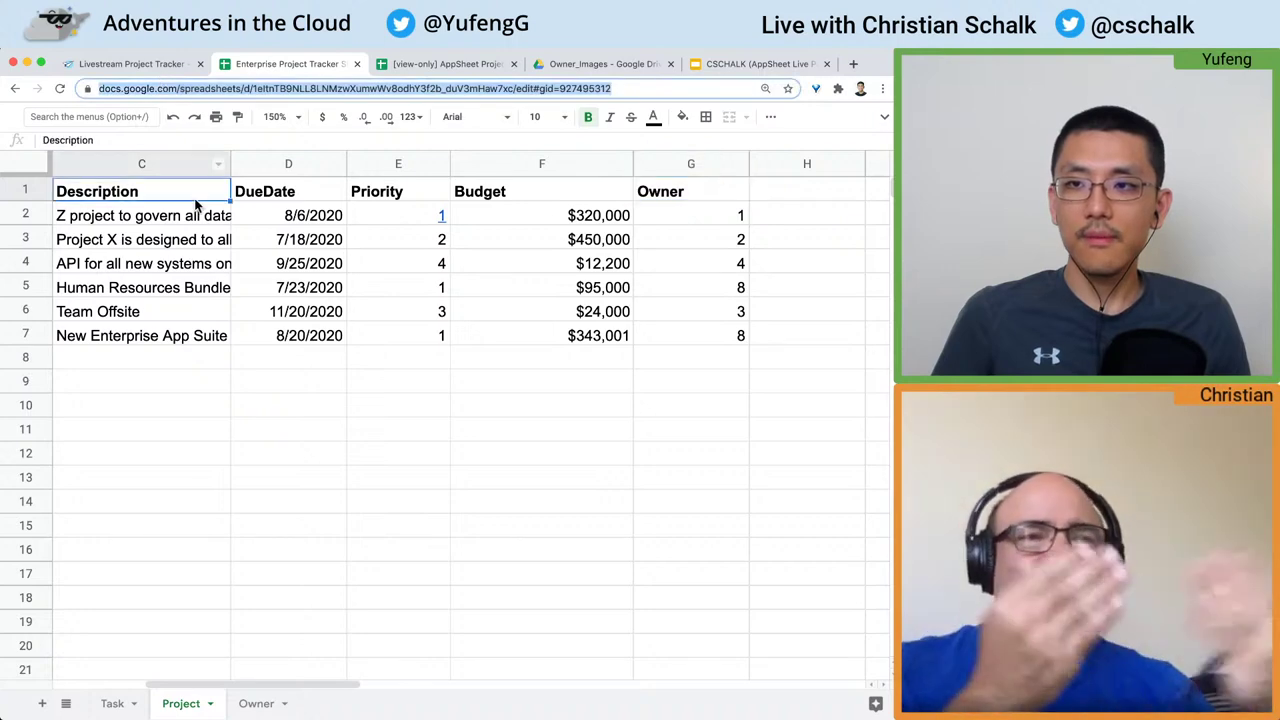
pyautogui.click(163, 68)
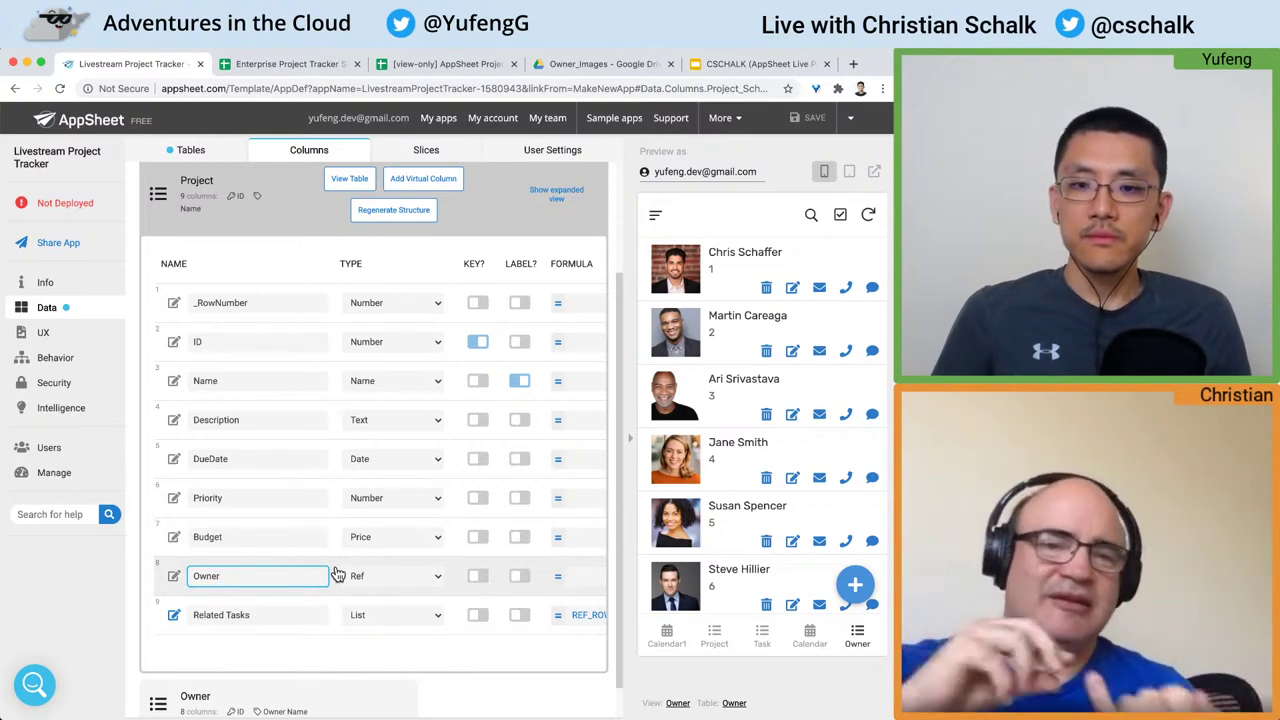
# Step: Leave the Owner name field and collapse the Project table's column details
pyautogui.click(331, 663)
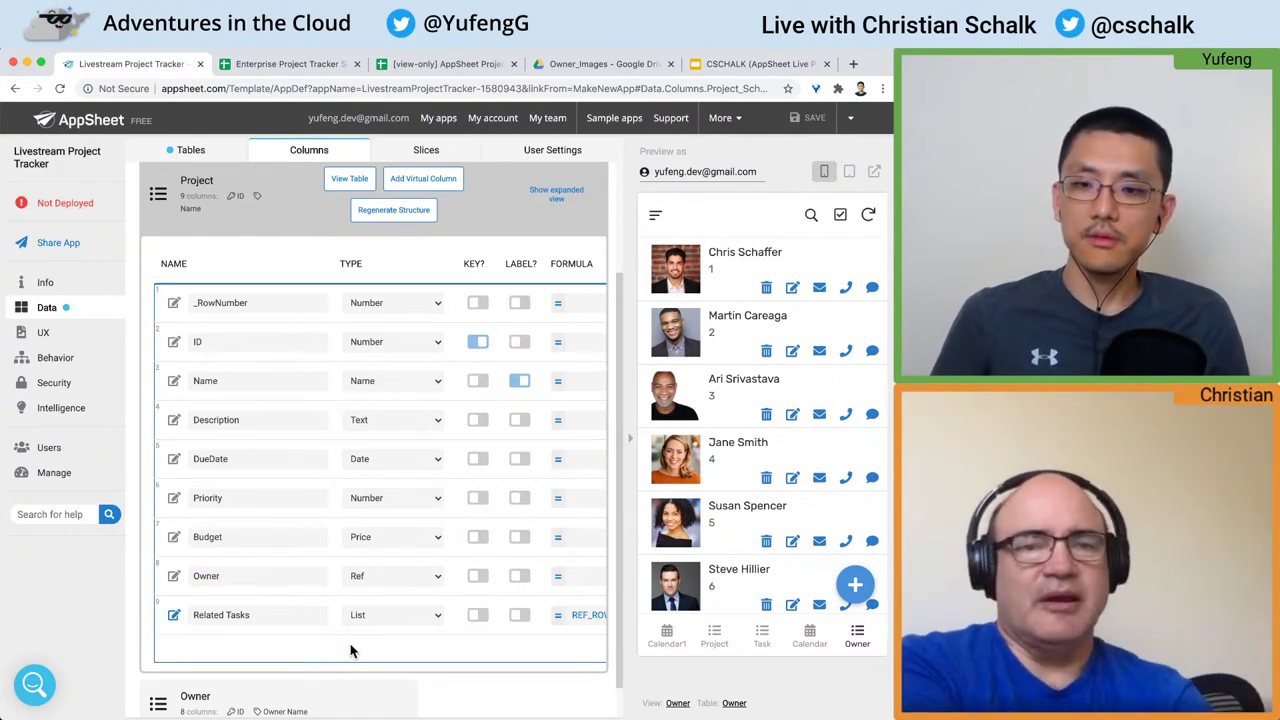
pyautogui.scroll(1, 350, 651)
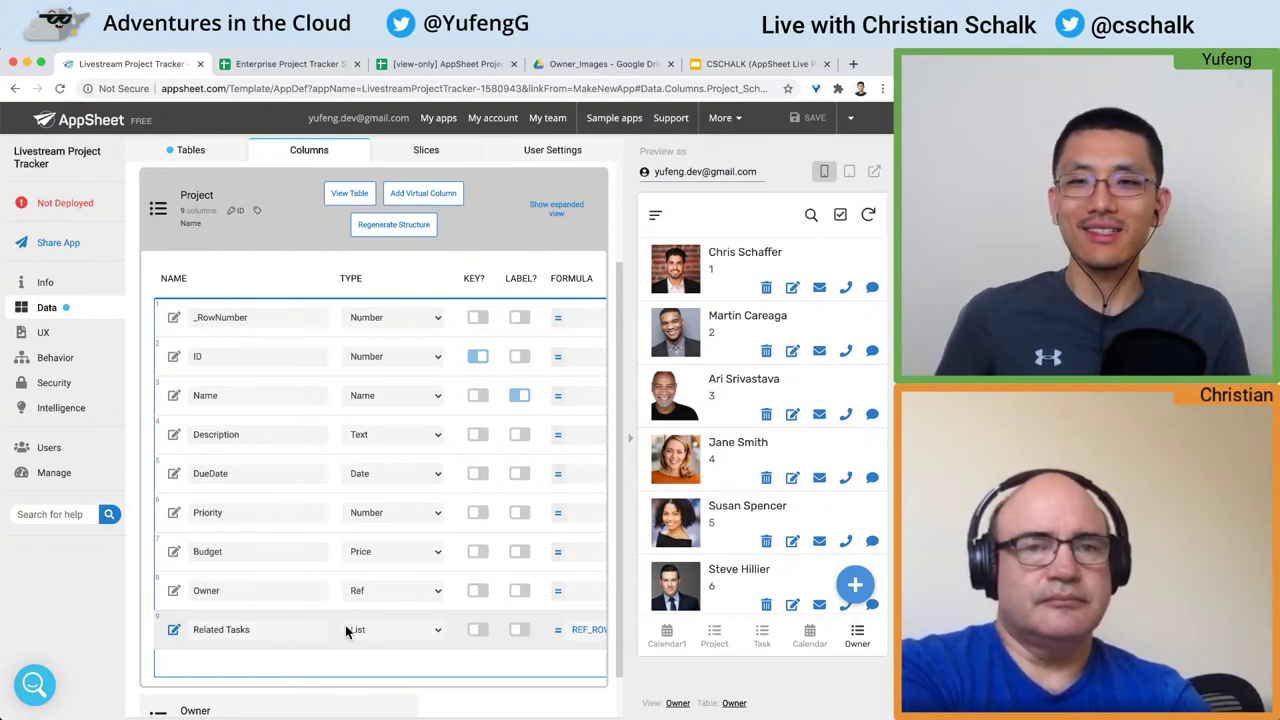
pyautogui.click(313, 226)
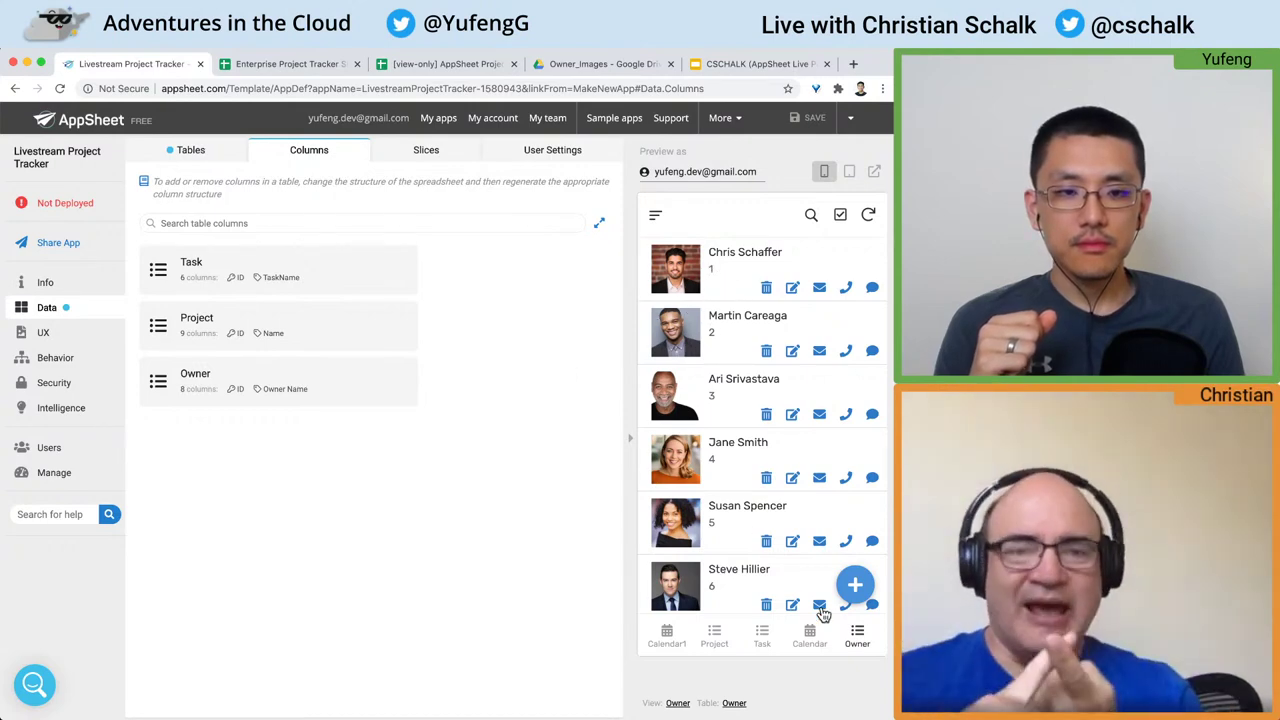
# Step: Show the project list in the preview and review the Task table's update, add and delete permissions
pyautogui.click(768, 640)
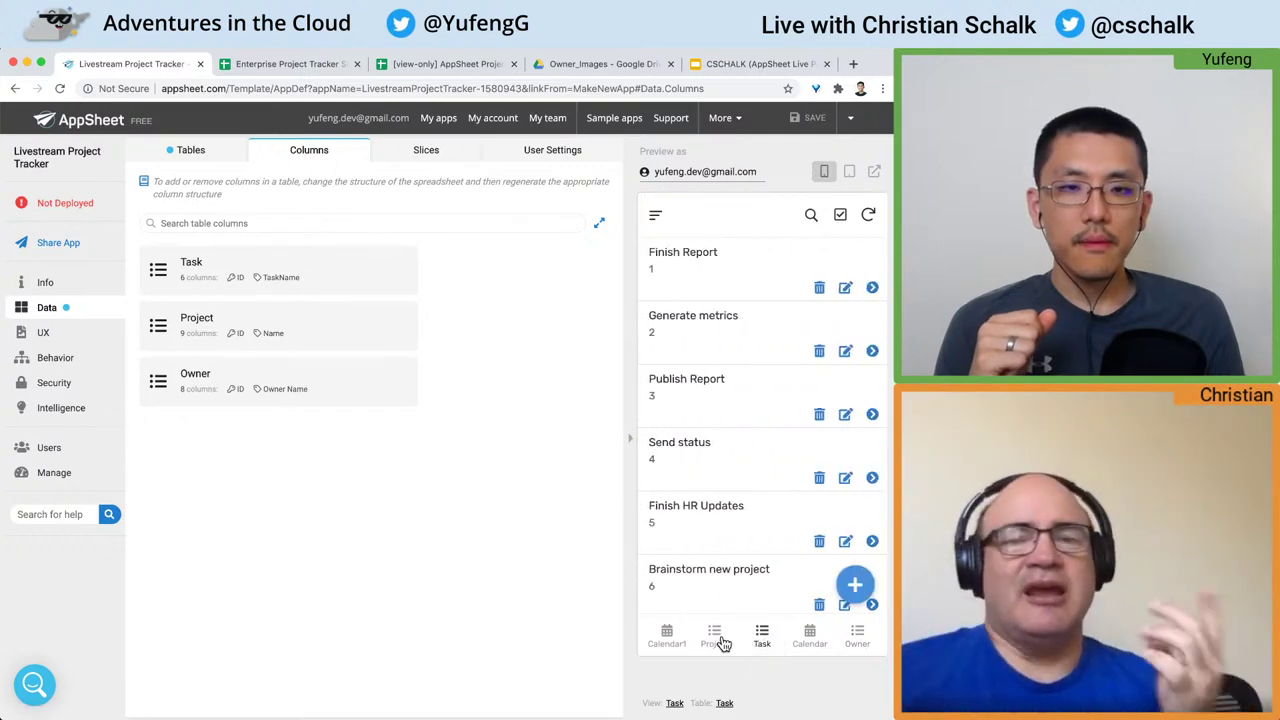
pyautogui.click(718, 640)
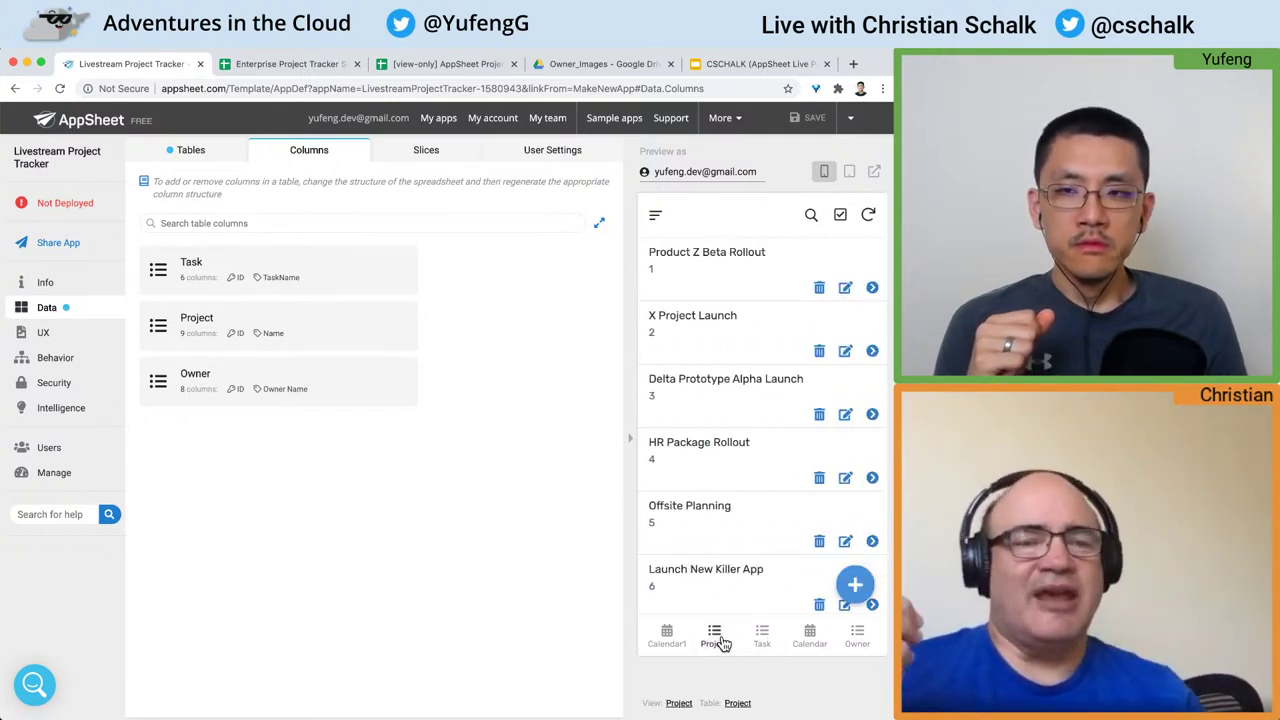
pyautogui.click(180, 152)
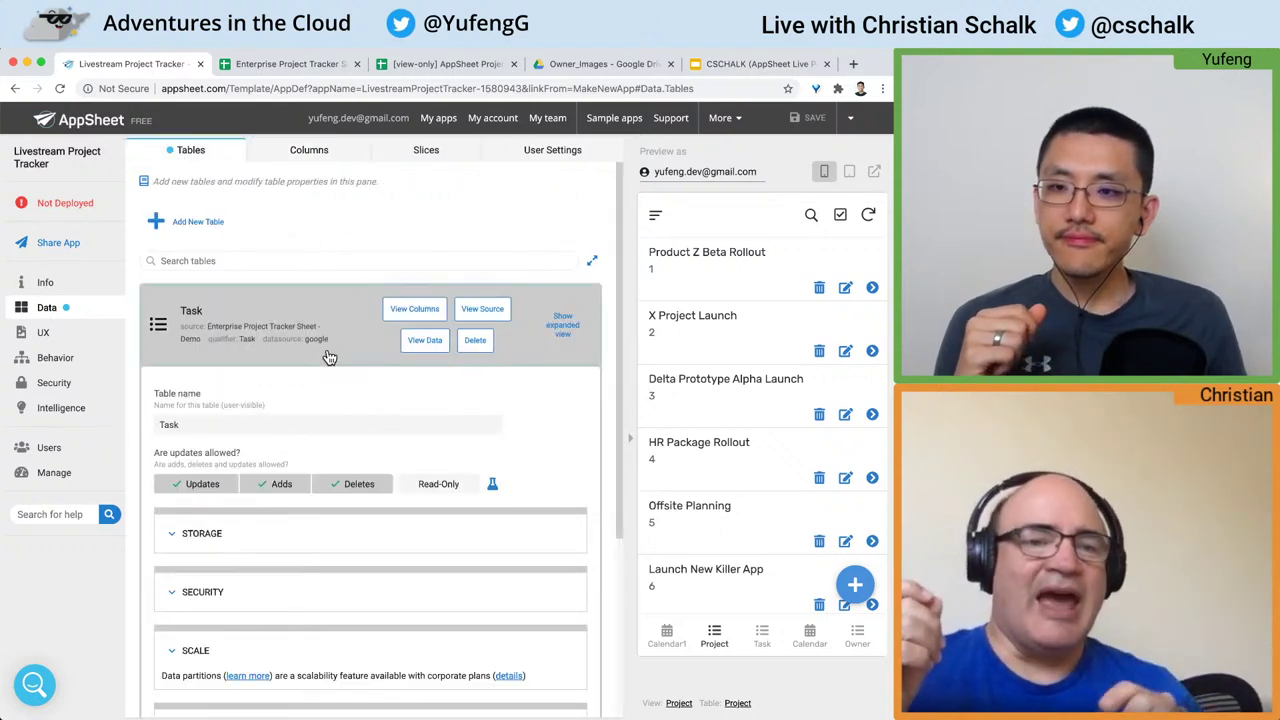
pyautogui.scroll(-1, 330, 330)
pyautogui.scroll(-1, 330, 330)
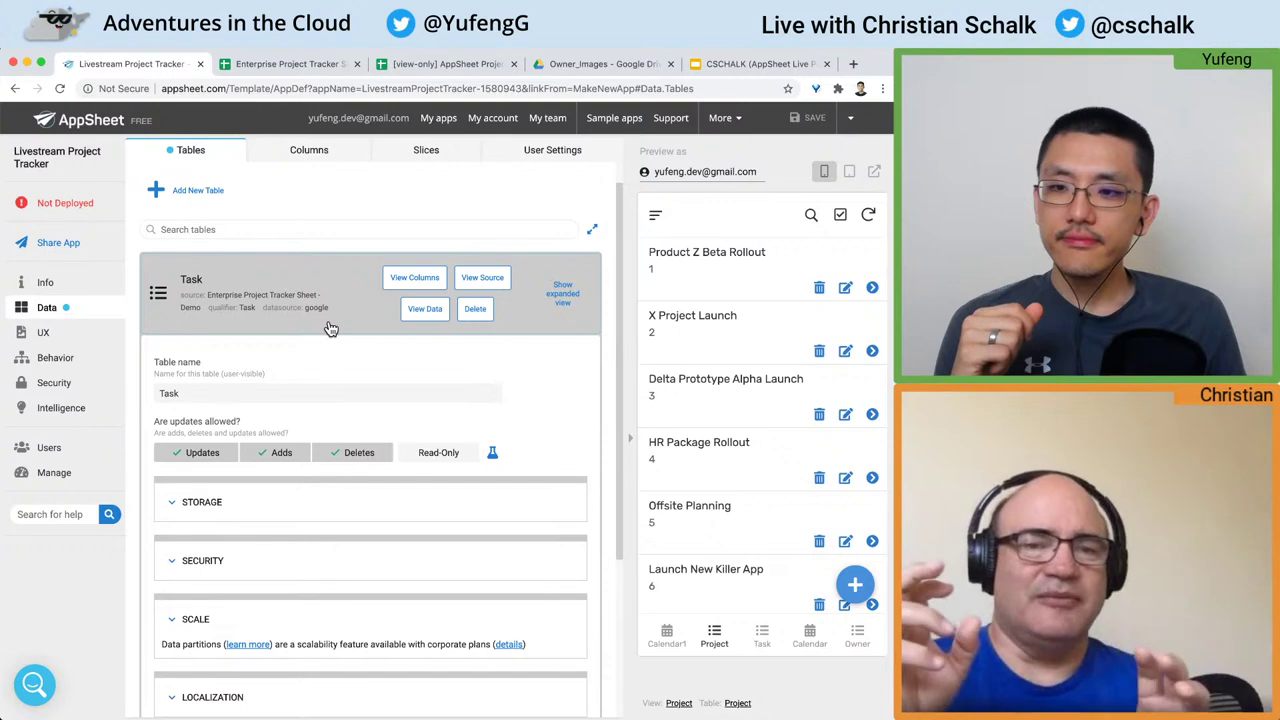
pyautogui.scroll(-5, 330, 330)
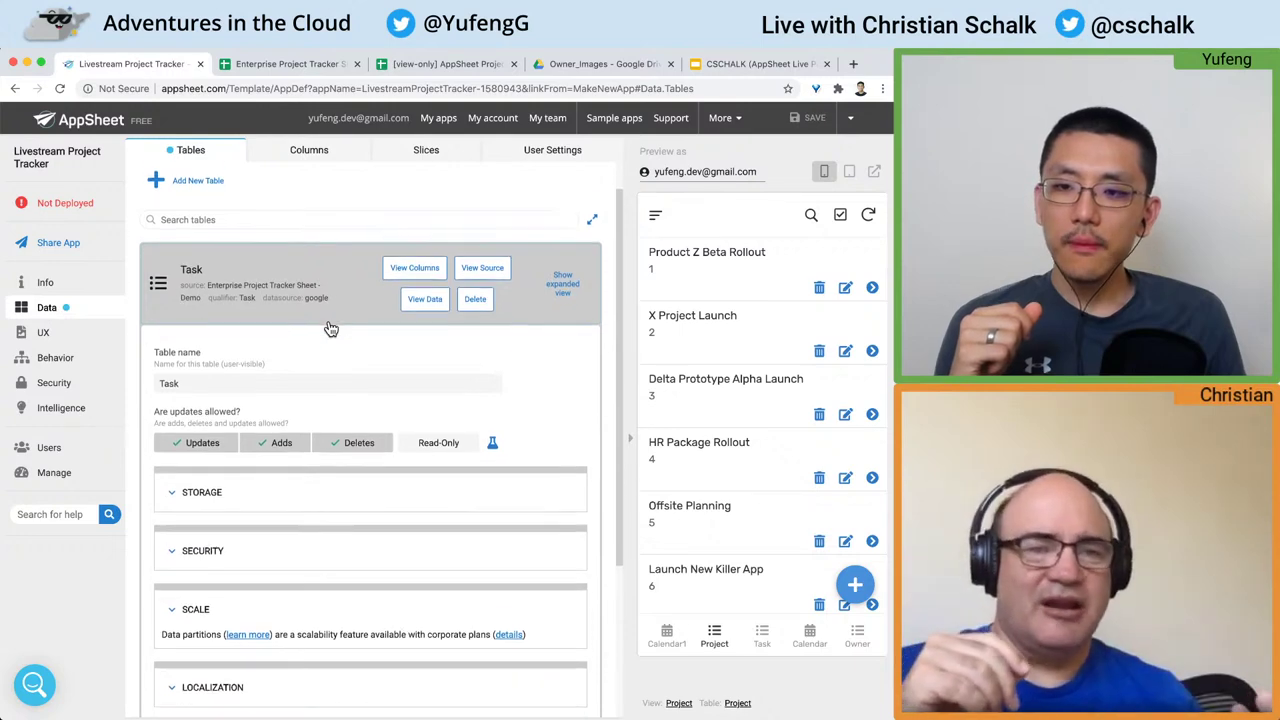
# Step: Open the ID column settings in the Task table's column list
pyautogui.scroll(2, 330, 330)
pyautogui.scroll(2, 331, 330)
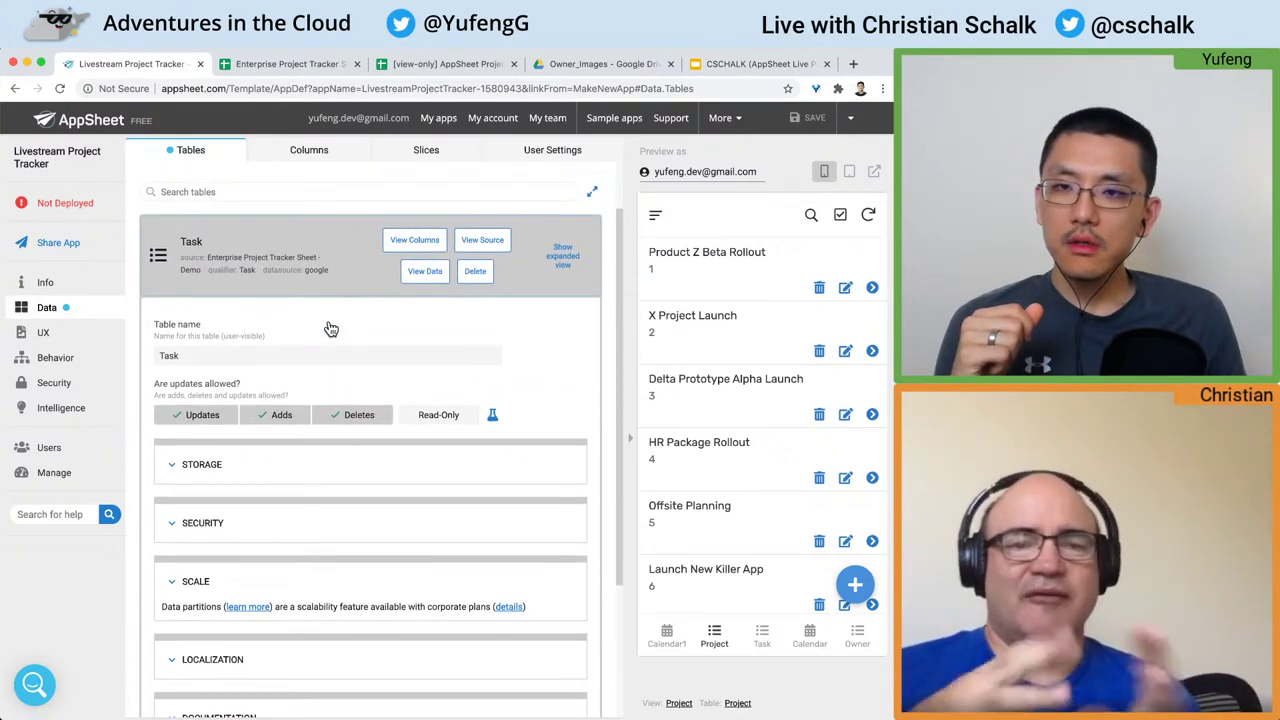
pyautogui.click(414, 242)
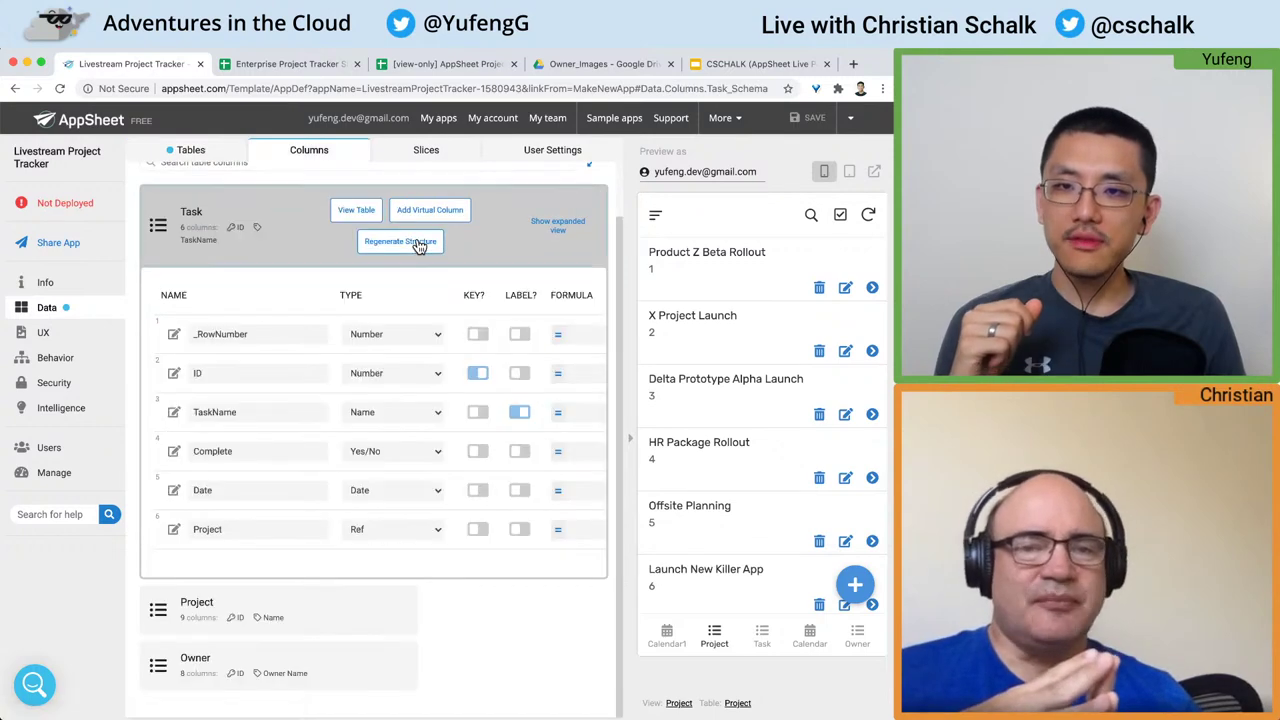
pyautogui.scroll(1, 277, 297)
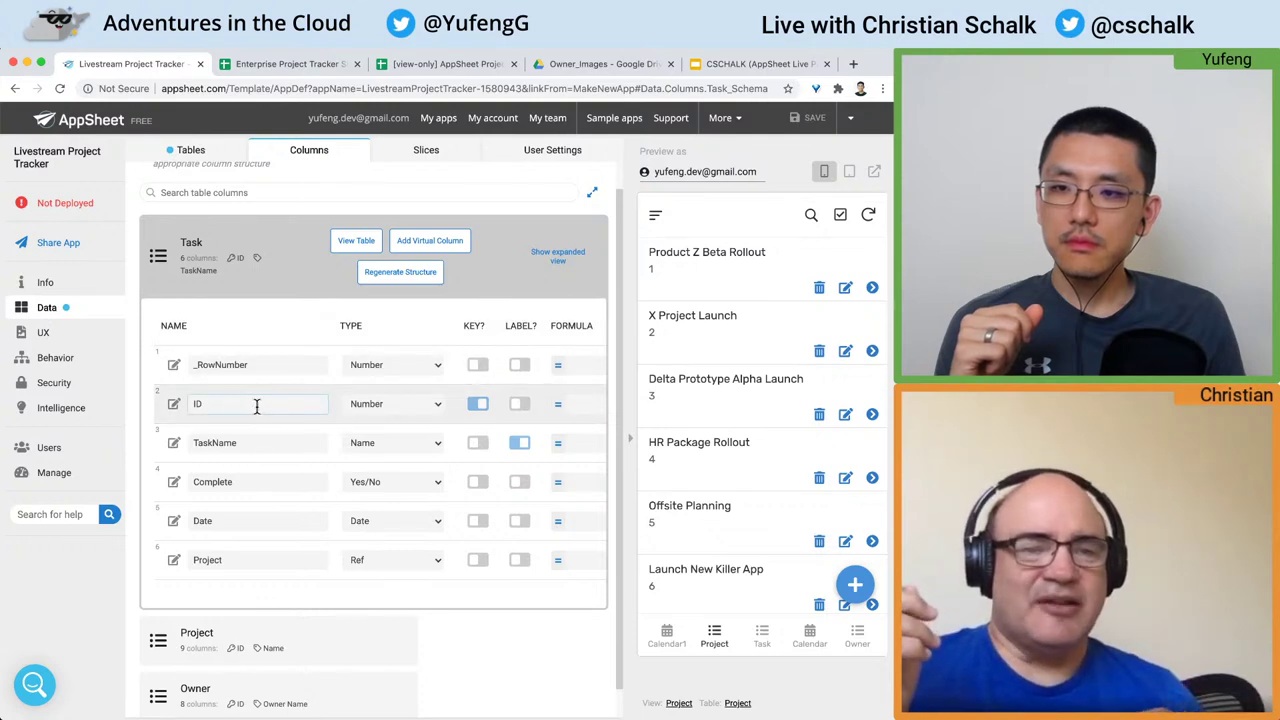
pyautogui.click(174, 405)
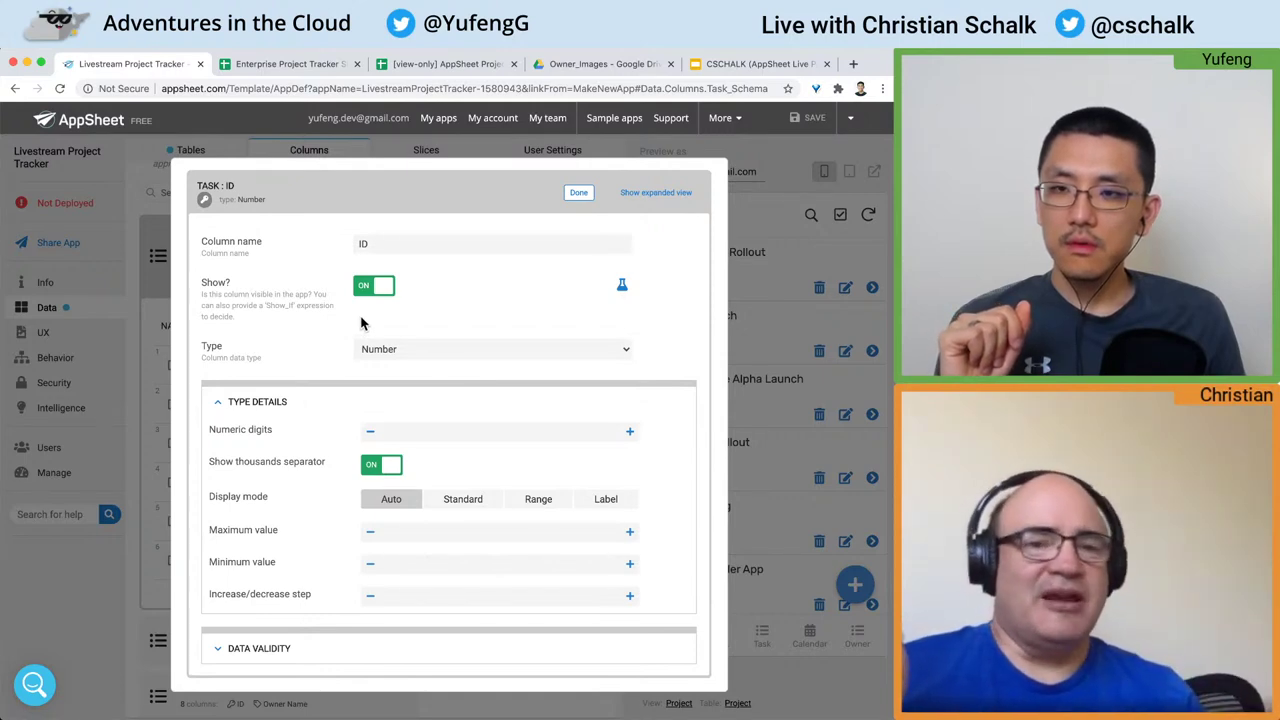
# Step: Hide the Task ID column, change its type from Number to Text, and expand Auto Compute
pyautogui.click(377, 292)
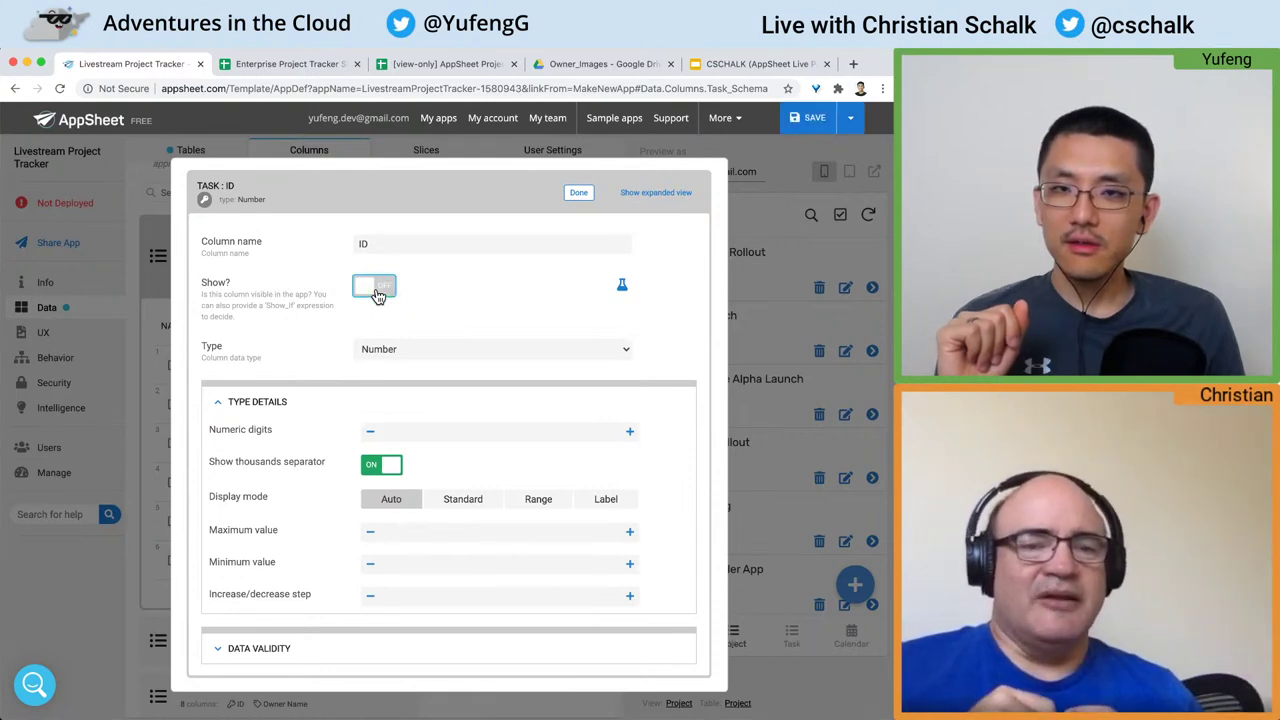
pyautogui.scroll(-1, 444, 334)
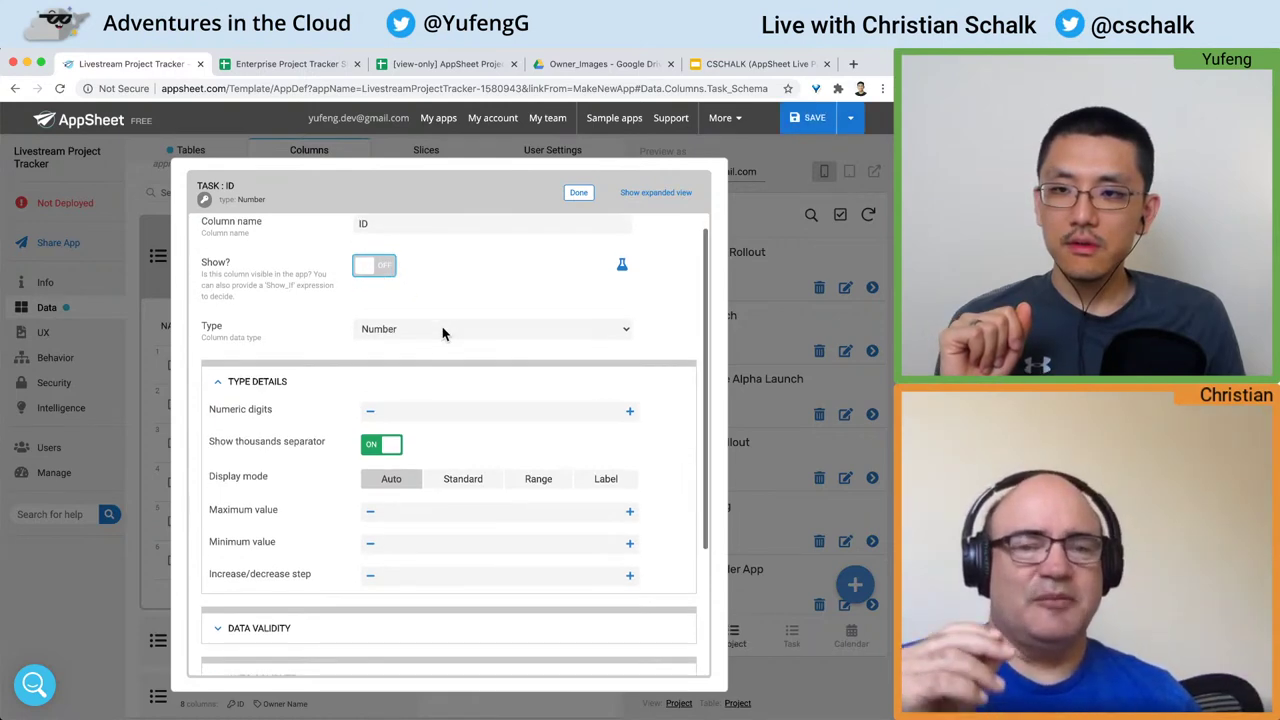
pyautogui.click(443, 331)
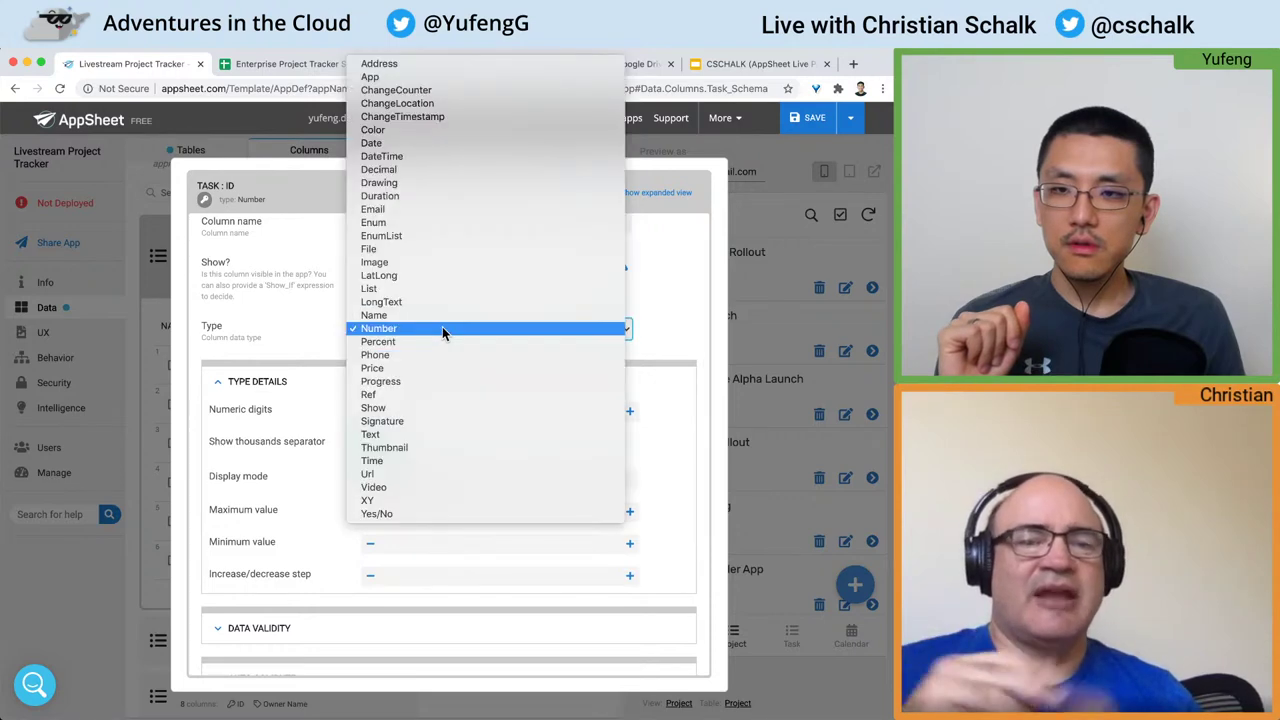
pyautogui.click(414, 434)
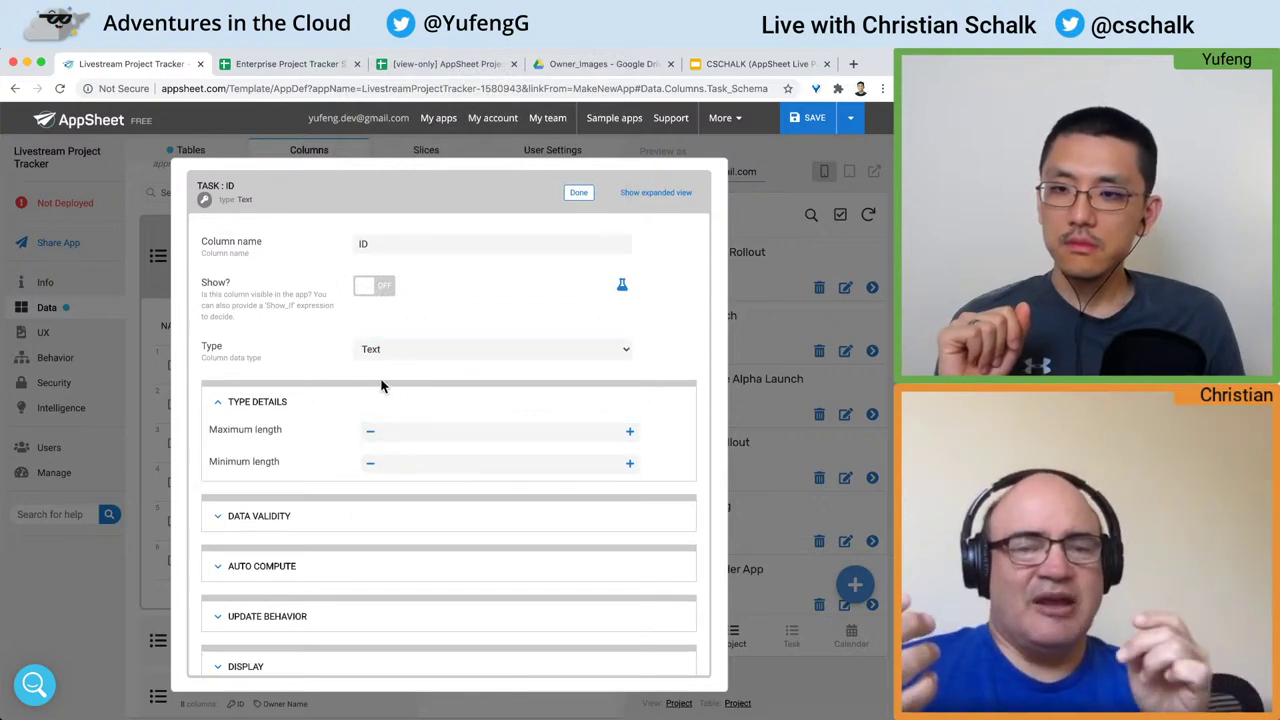
pyautogui.scroll(-2, 381, 386)
pyautogui.scroll(-1, 381, 386)
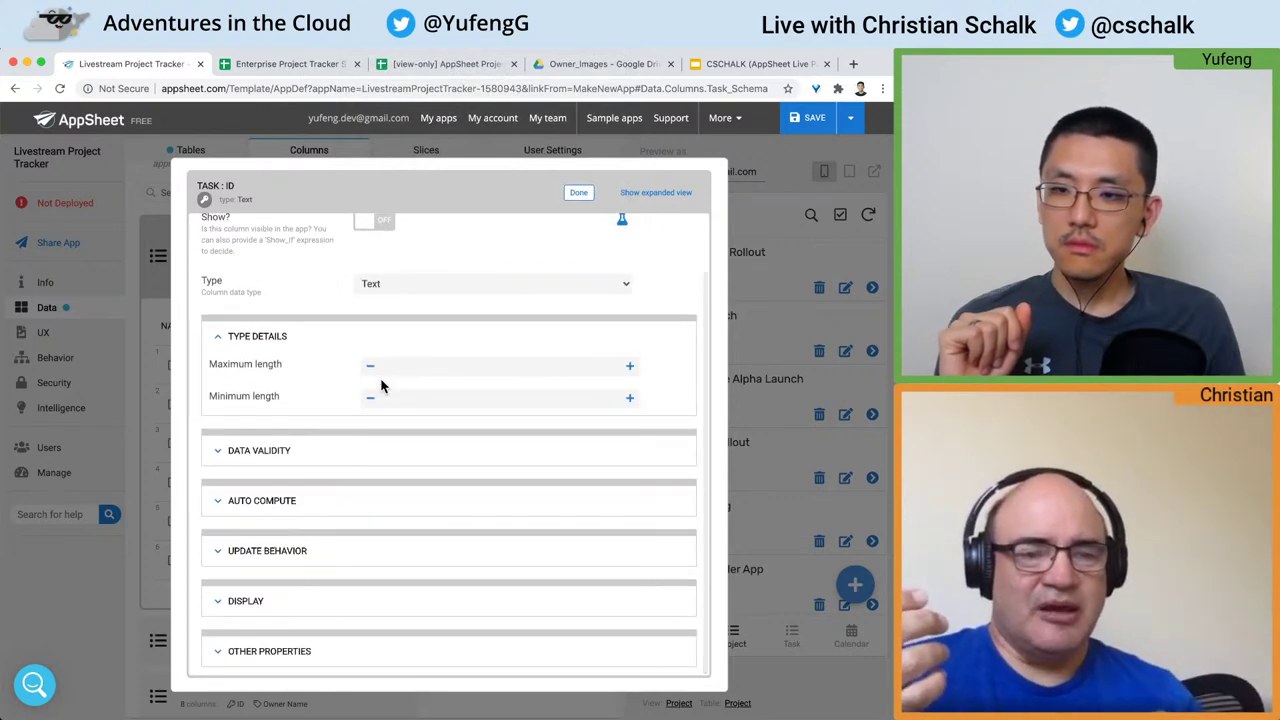
pyautogui.click(216, 503)
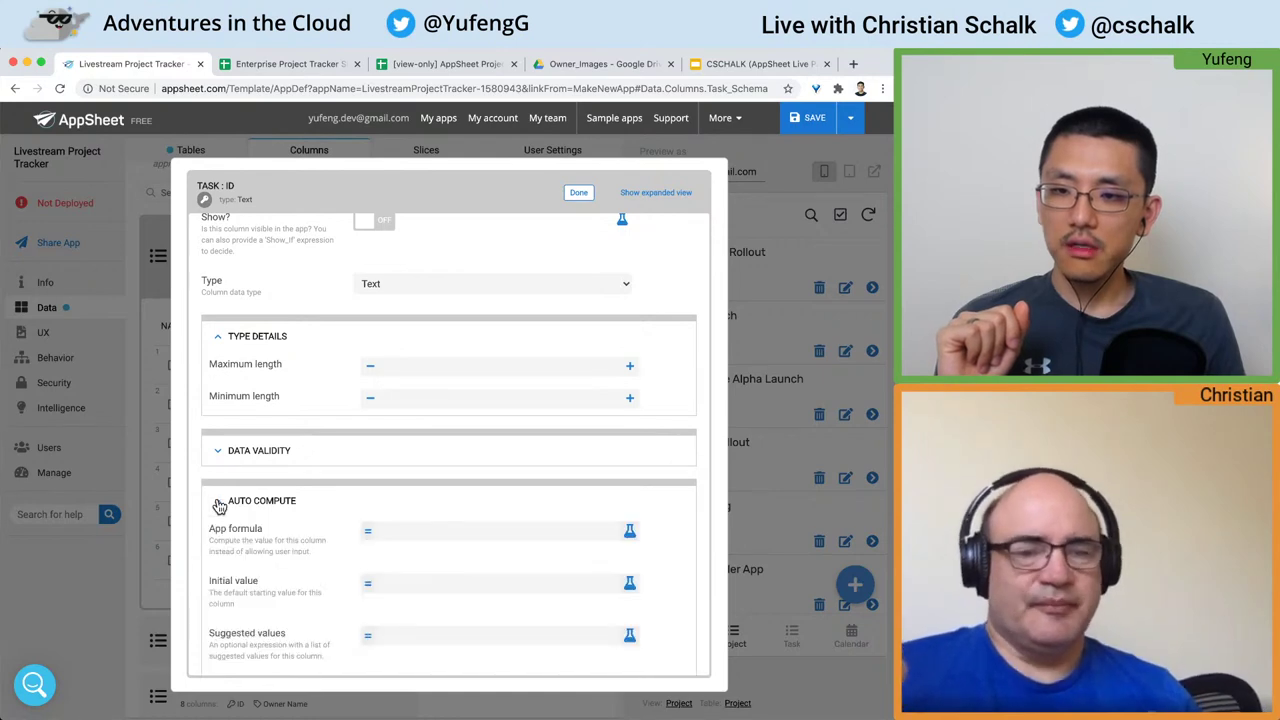
pyautogui.scroll(-5, 219, 507)
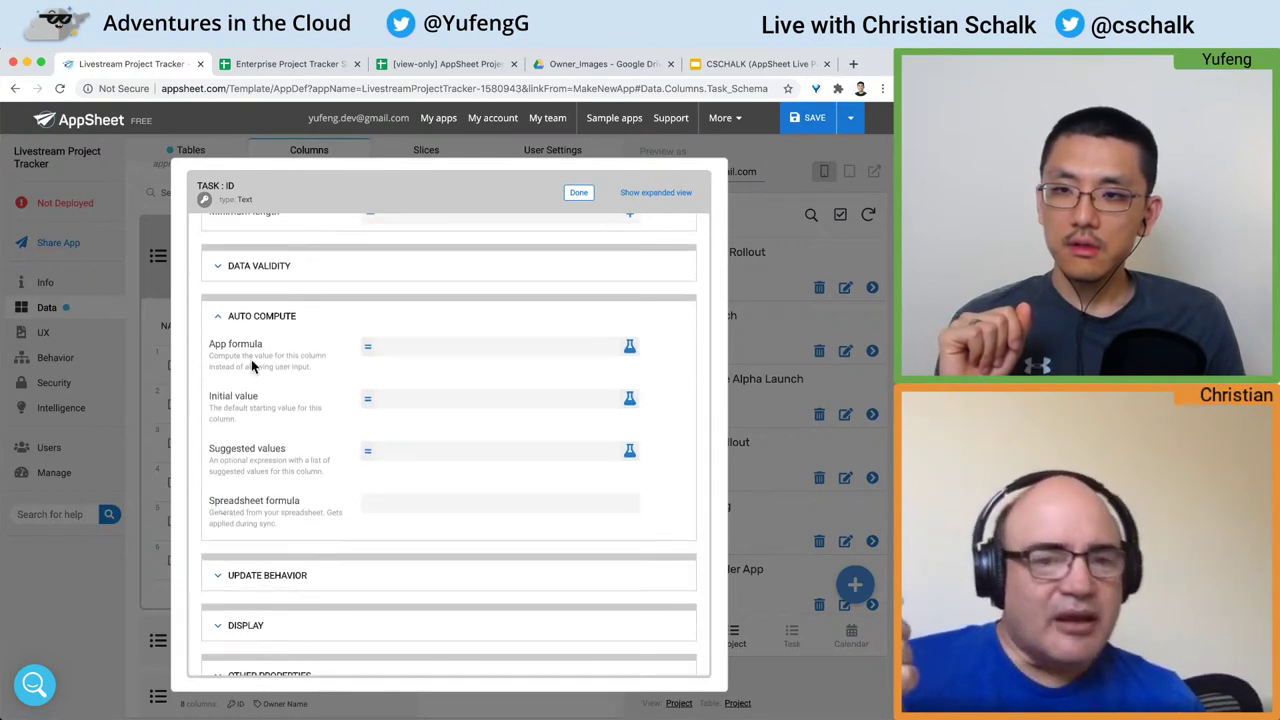
# Step: Enter UNIQUEID() as the Task ID column's initial value expression
pyautogui.click(421, 404)
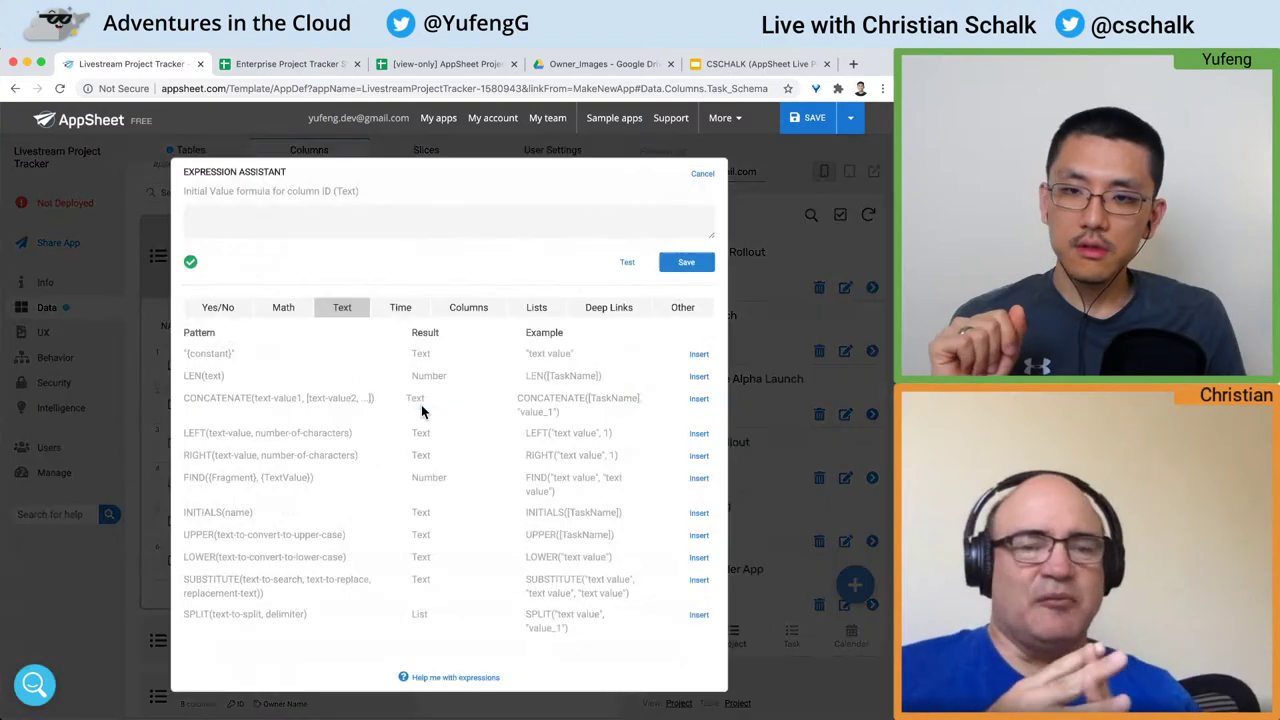
pyautogui.click(371, 225)
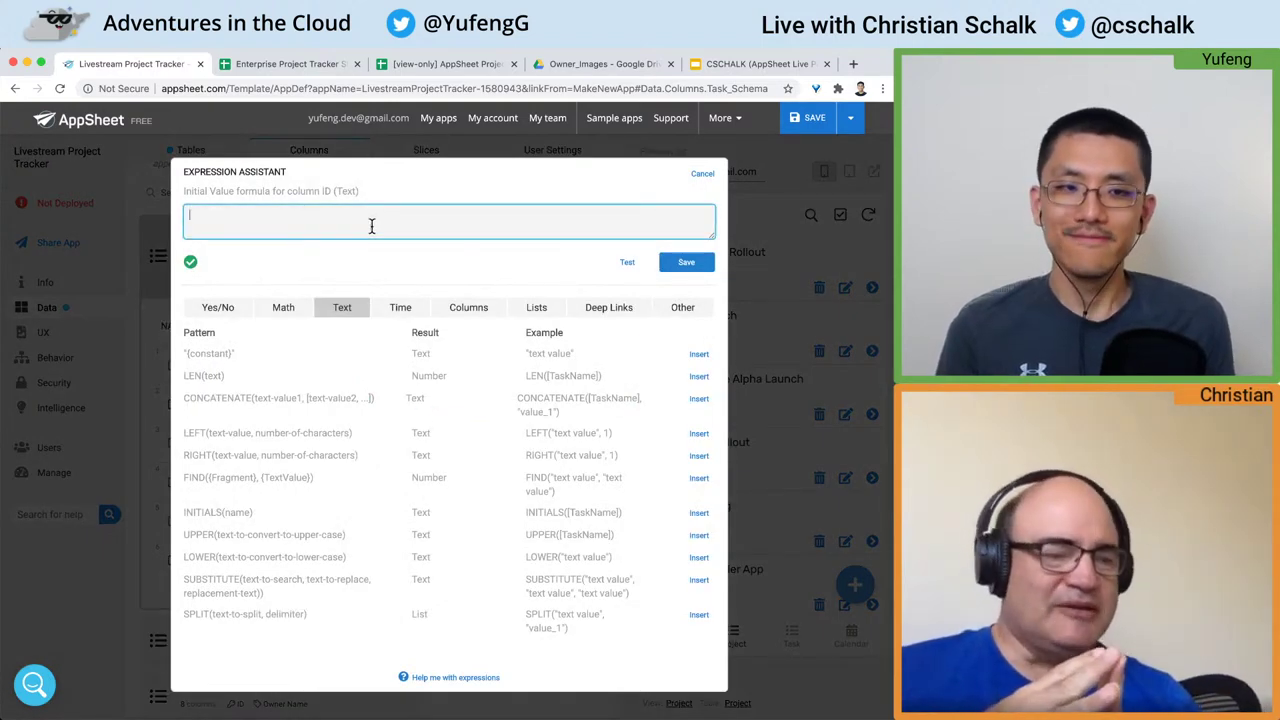
pyautogui.write('UNIQUEID')
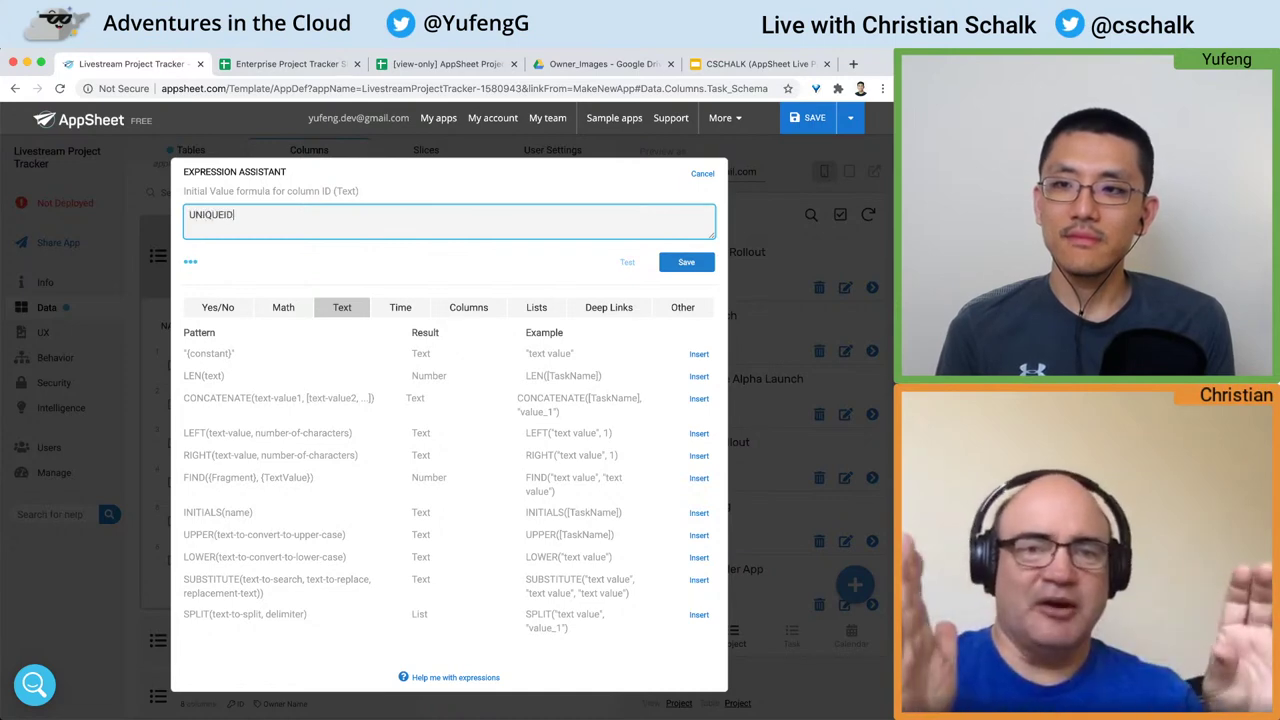
pyautogui.write('()')
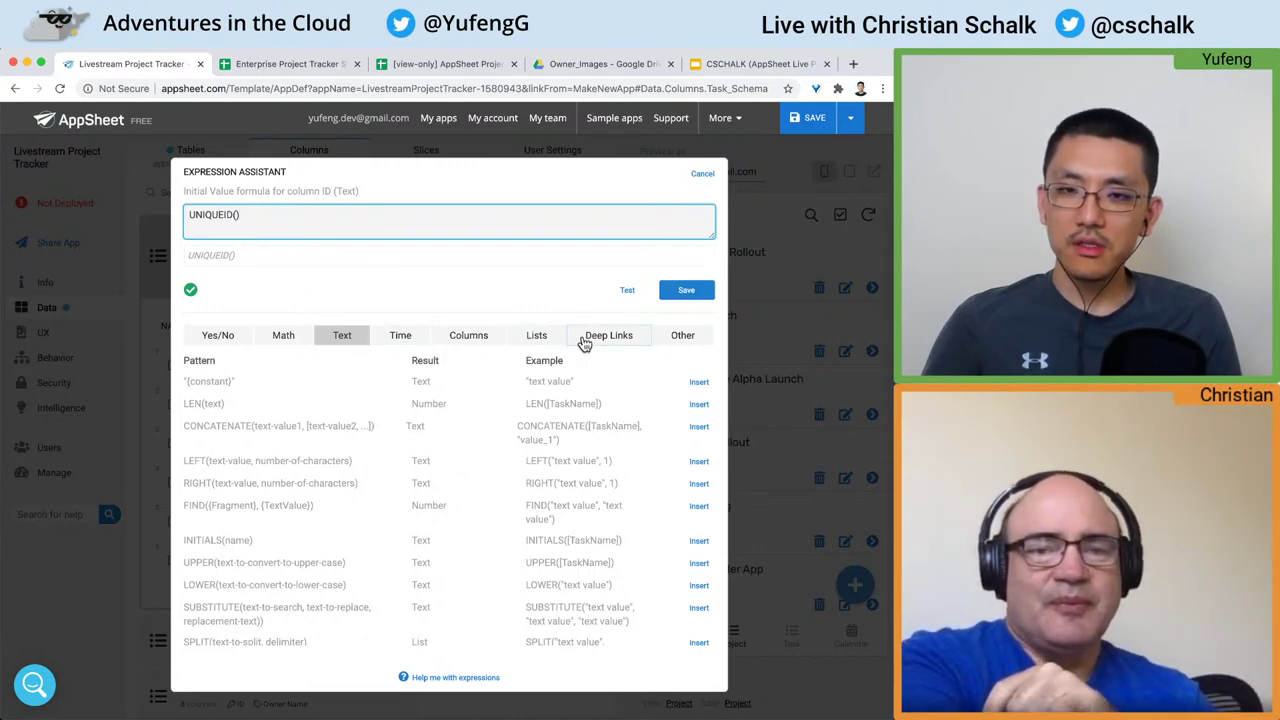
# Step: Browse the Lists and Other function categories, then save the UNIQUEID() expression
pyautogui.click(538, 340)
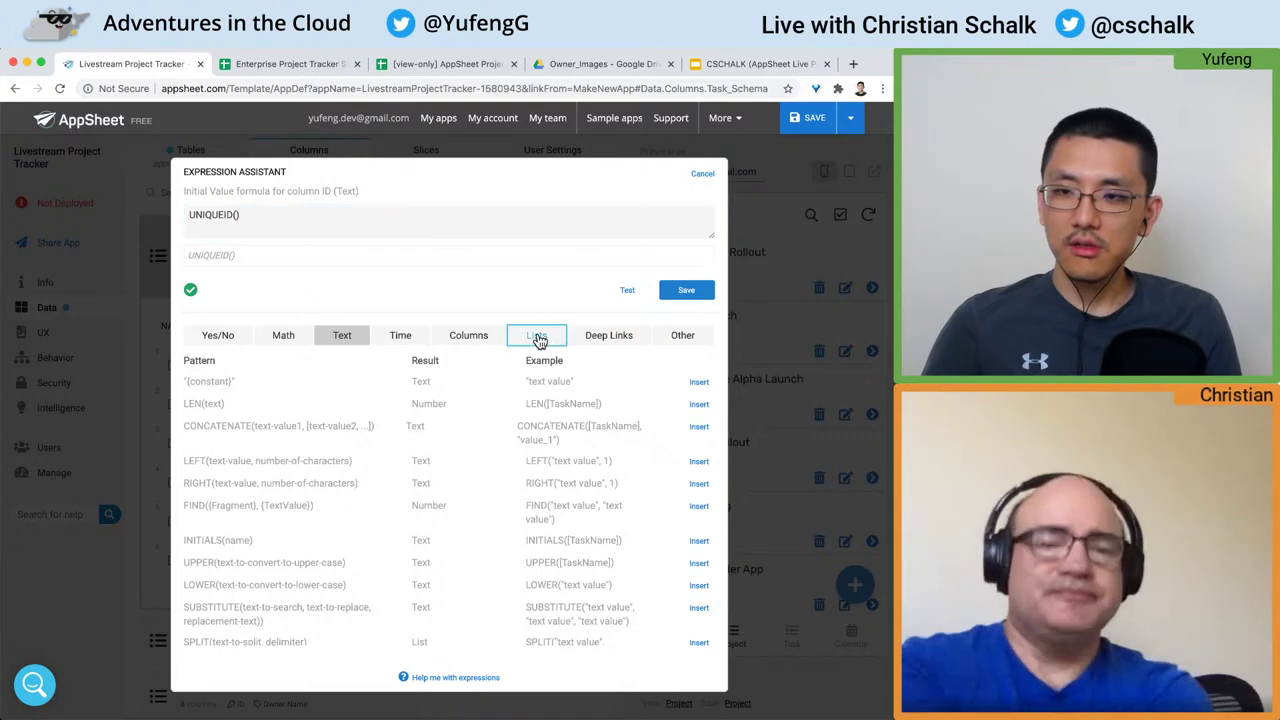
pyautogui.scroll(-10, 460, 468)
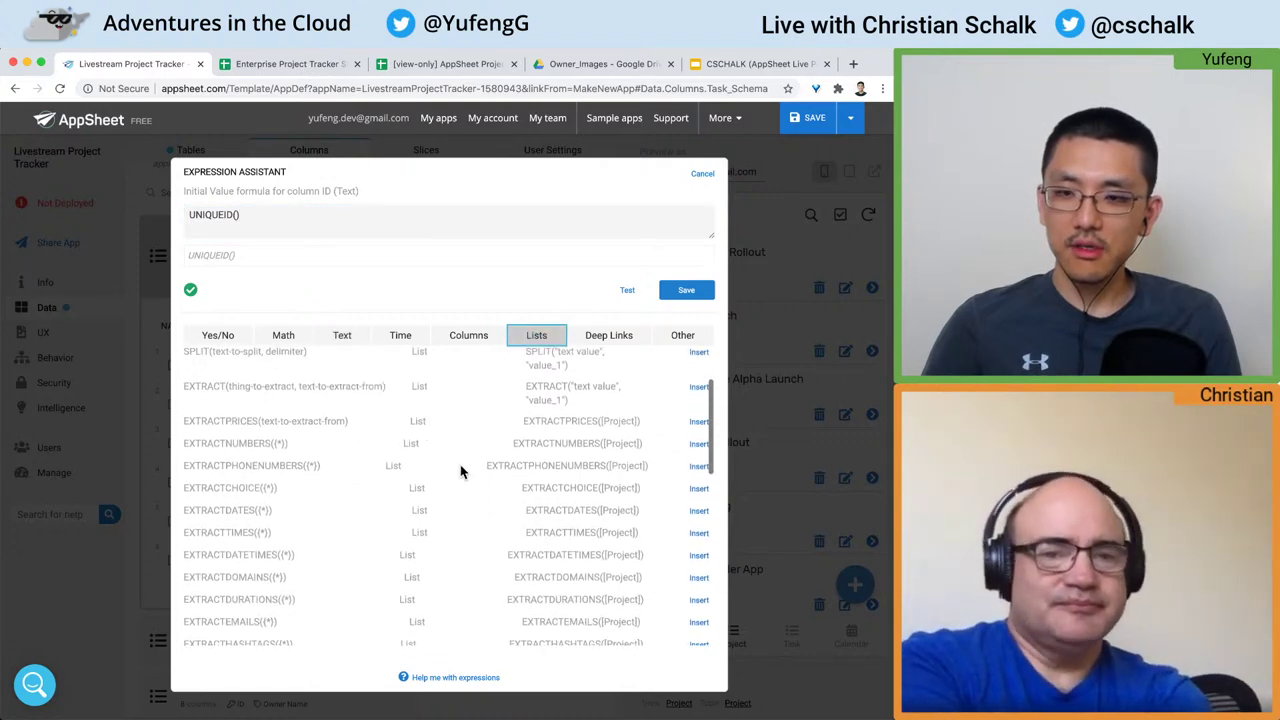
pyautogui.scroll(-5, 460, 468)
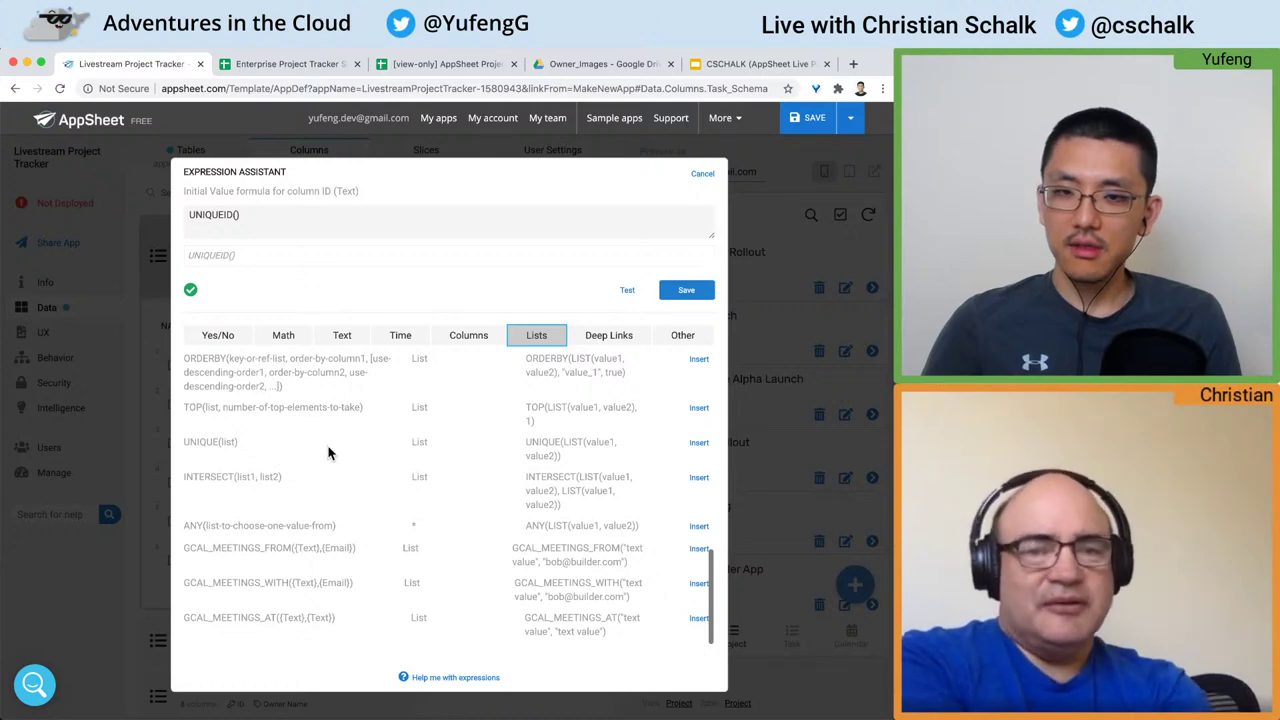
pyautogui.scroll(2, 328, 453)
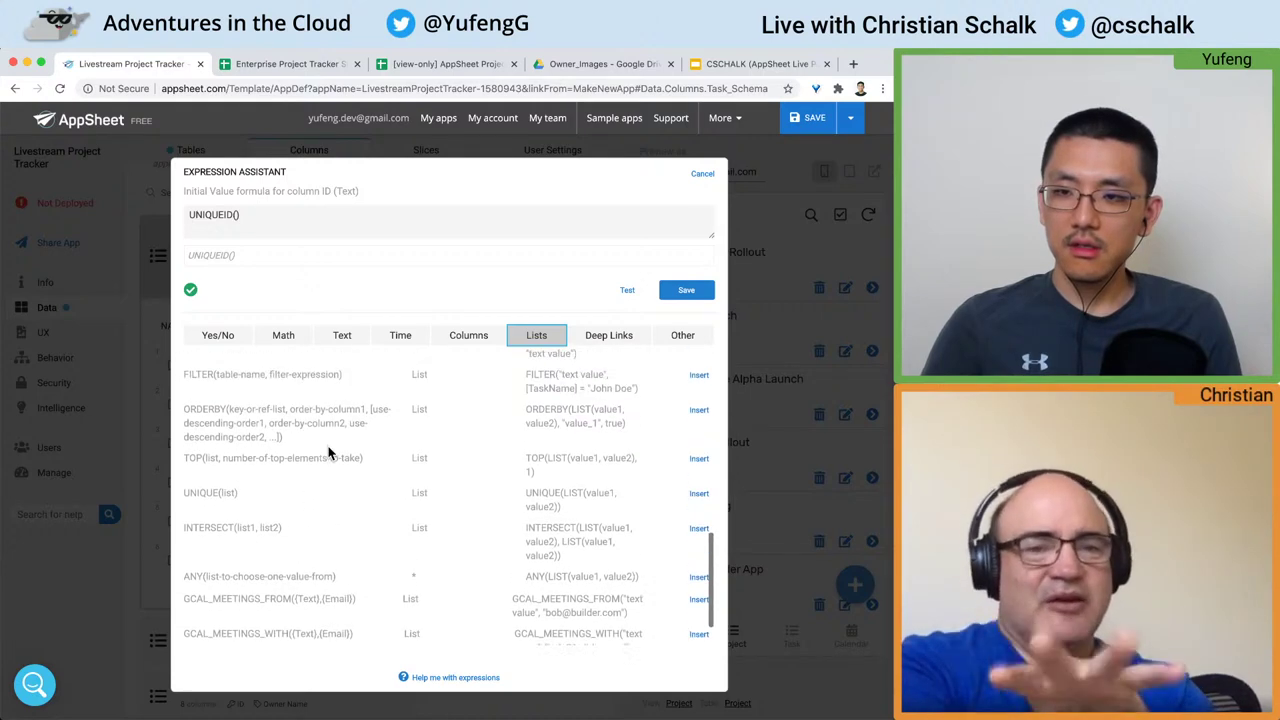
pyautogui.scroll(2, 328, 453)
pyautogui.scroll(3, 329, 444)
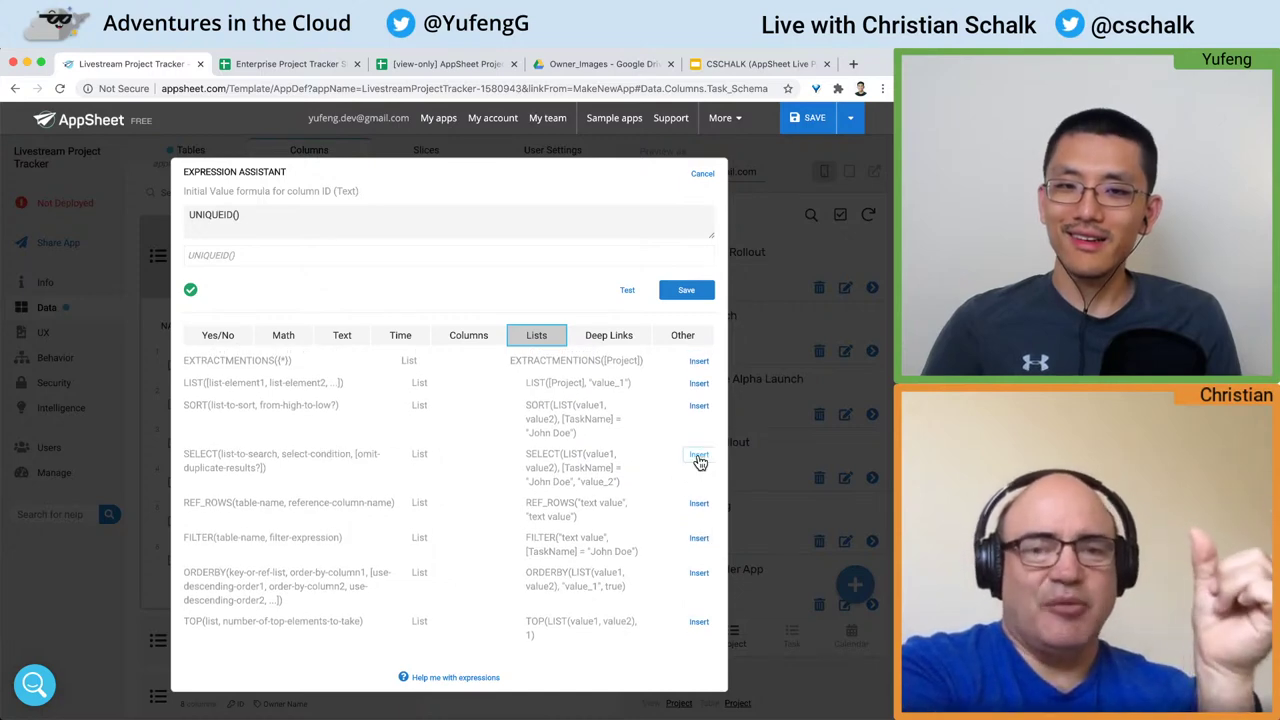
pyautogui.click(682, 336)
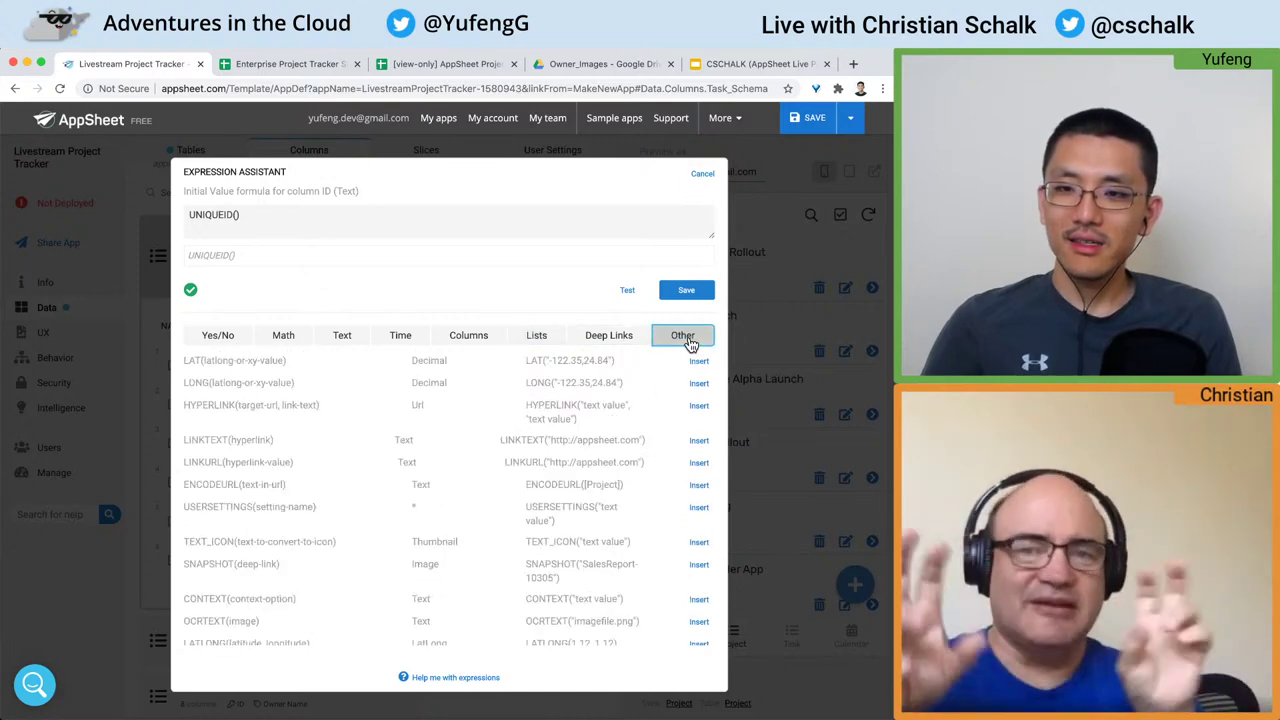
pyautogui.scroll(-1, 568, 414)
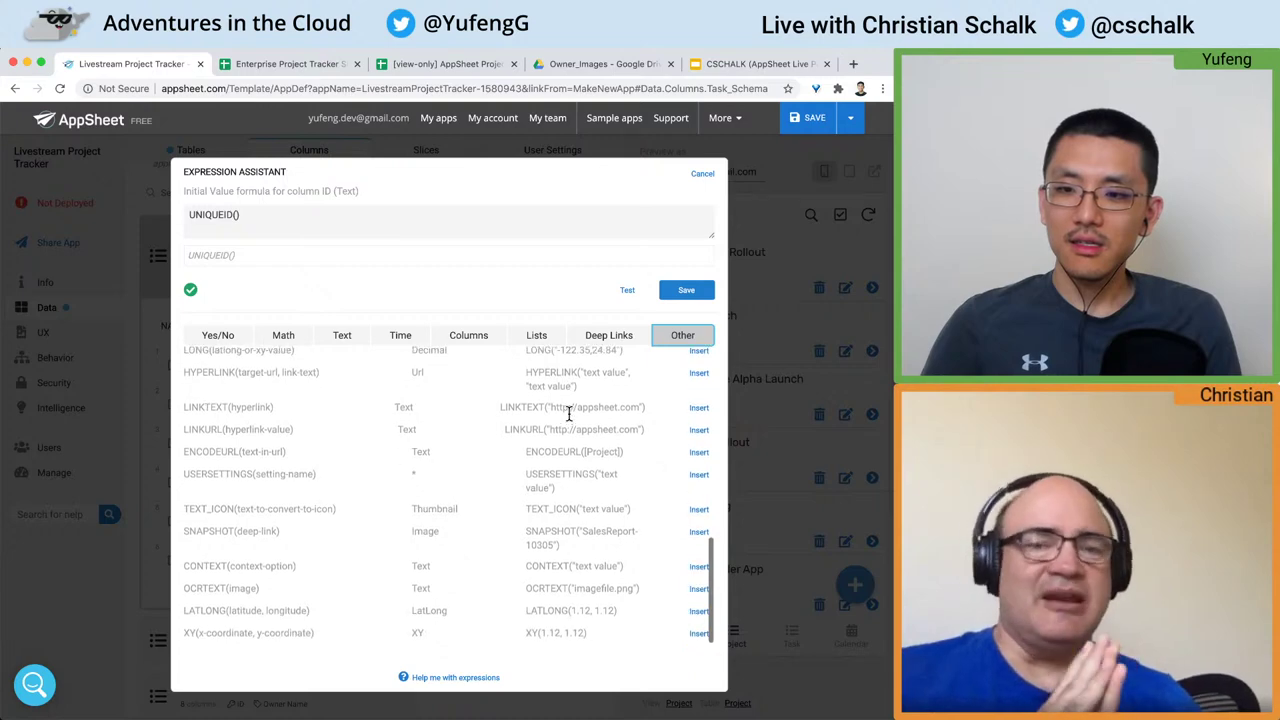
pyautogui.scroll(6, 568, 414)
pyautogui.scroll(-1, 568, 414)
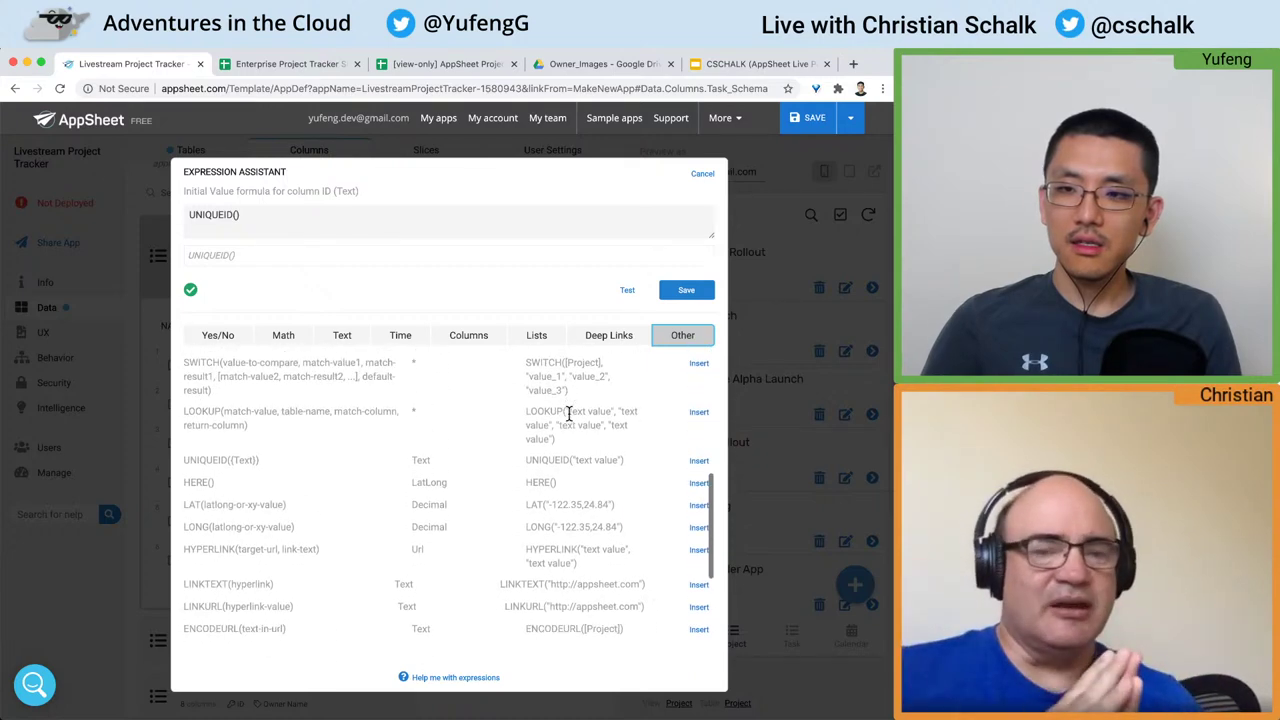
pyautogui.scroll(-1, 568, 414)
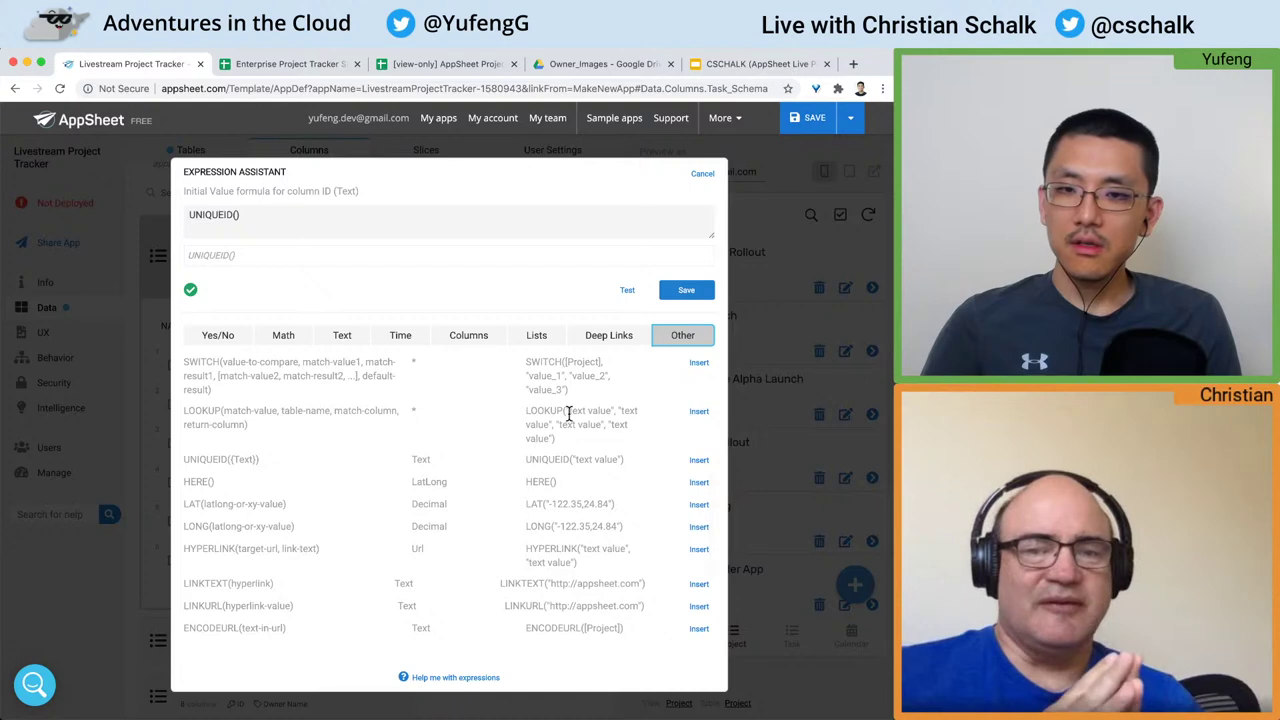
pyautogui.moveTo(628, 460); pyautogui.dragTo(182, 460)
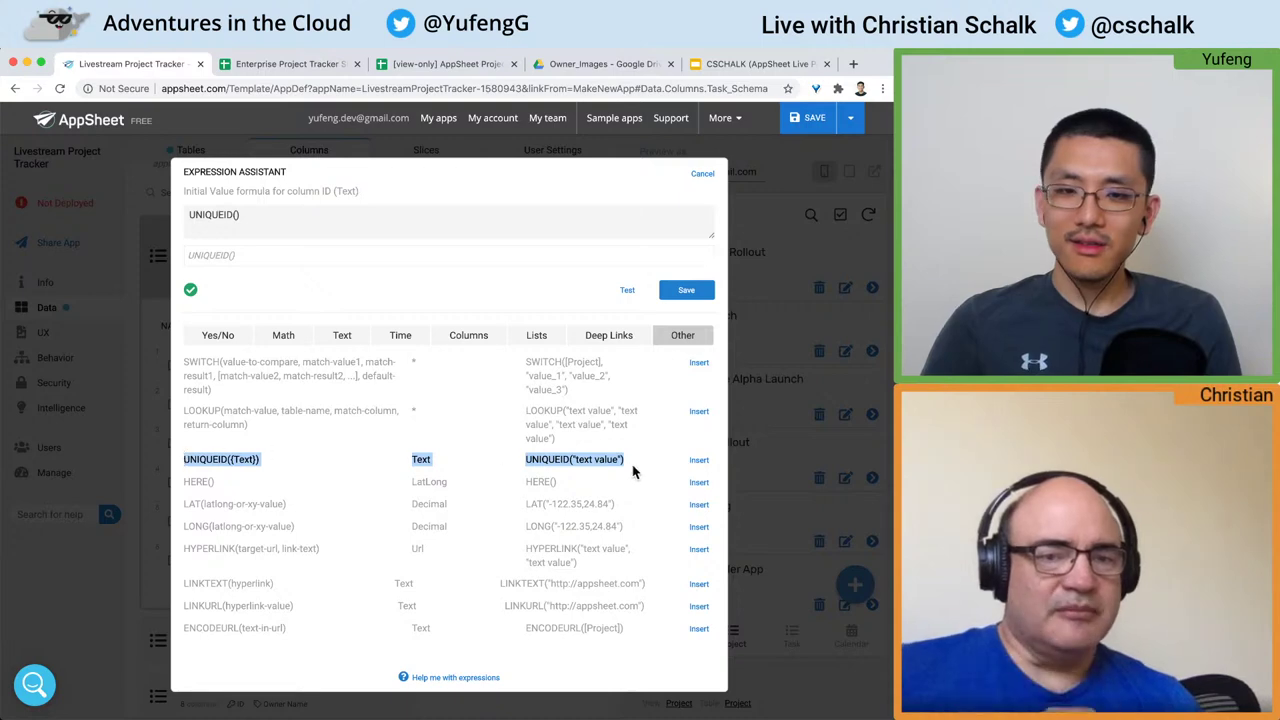
pyautogui.scroll(2, 632, 471)
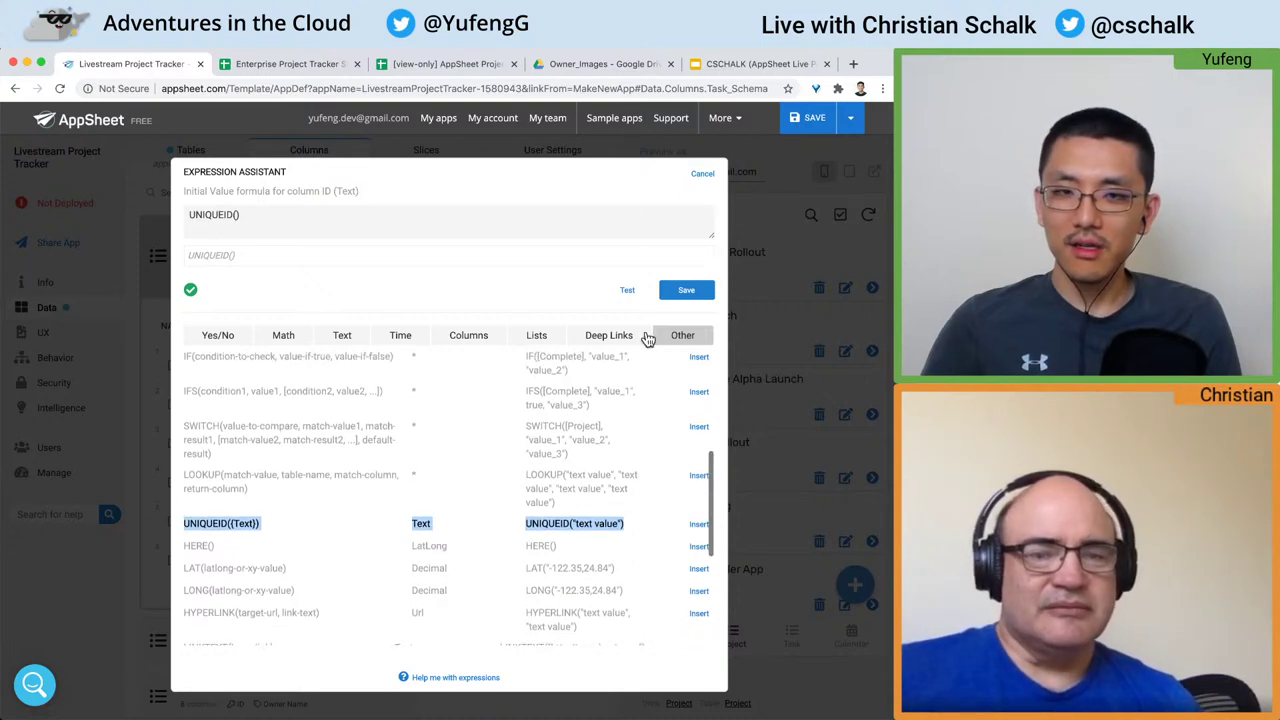
pyautogui.click(688, 292)
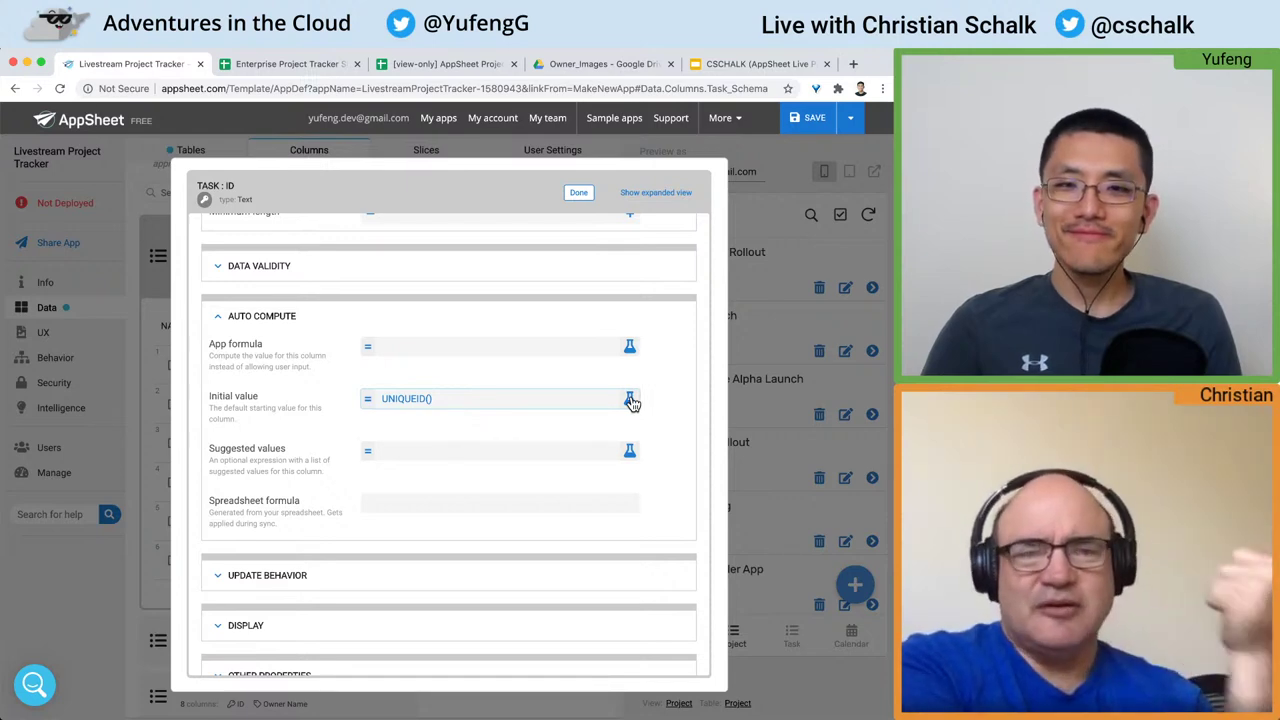
# Step: Confirm the Task ID initial value is UNIQUEID(), close the column editor, and save the app
pyautogui.scroll(3, 631, 402)
pyautogui.scroll(3, 631, 402)
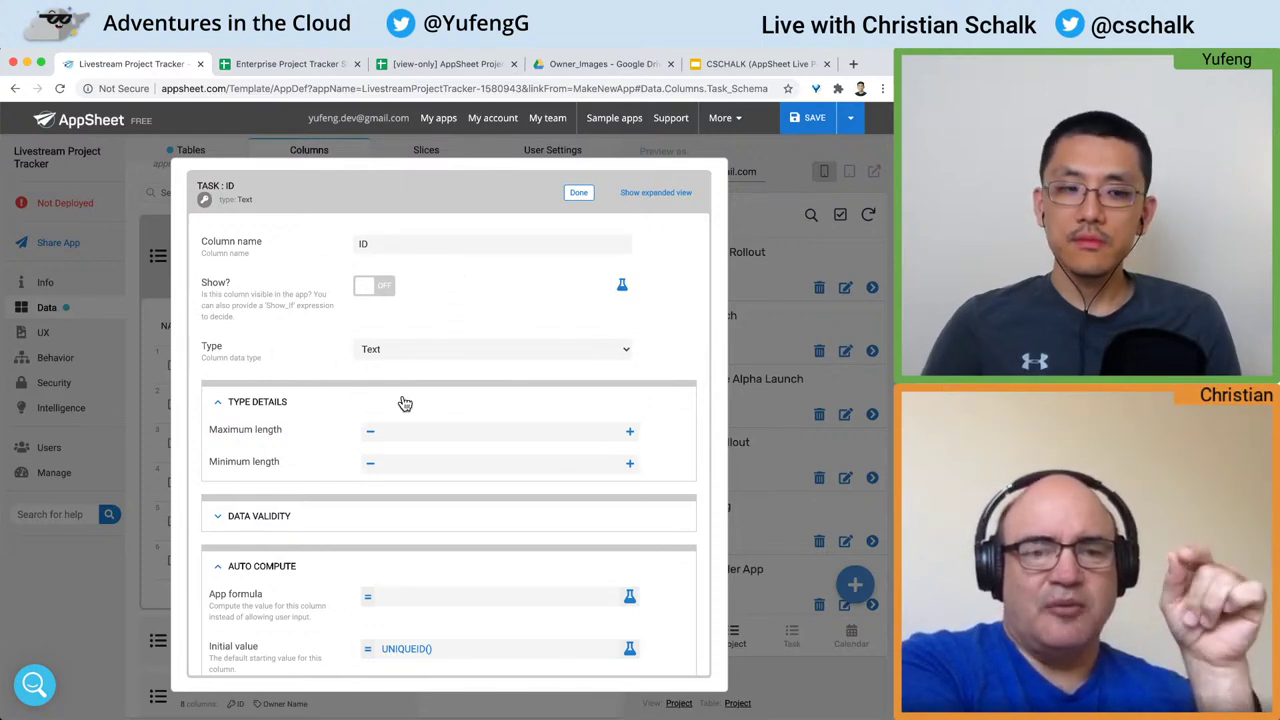
pyautogui.scroll(-5, 568, 382)
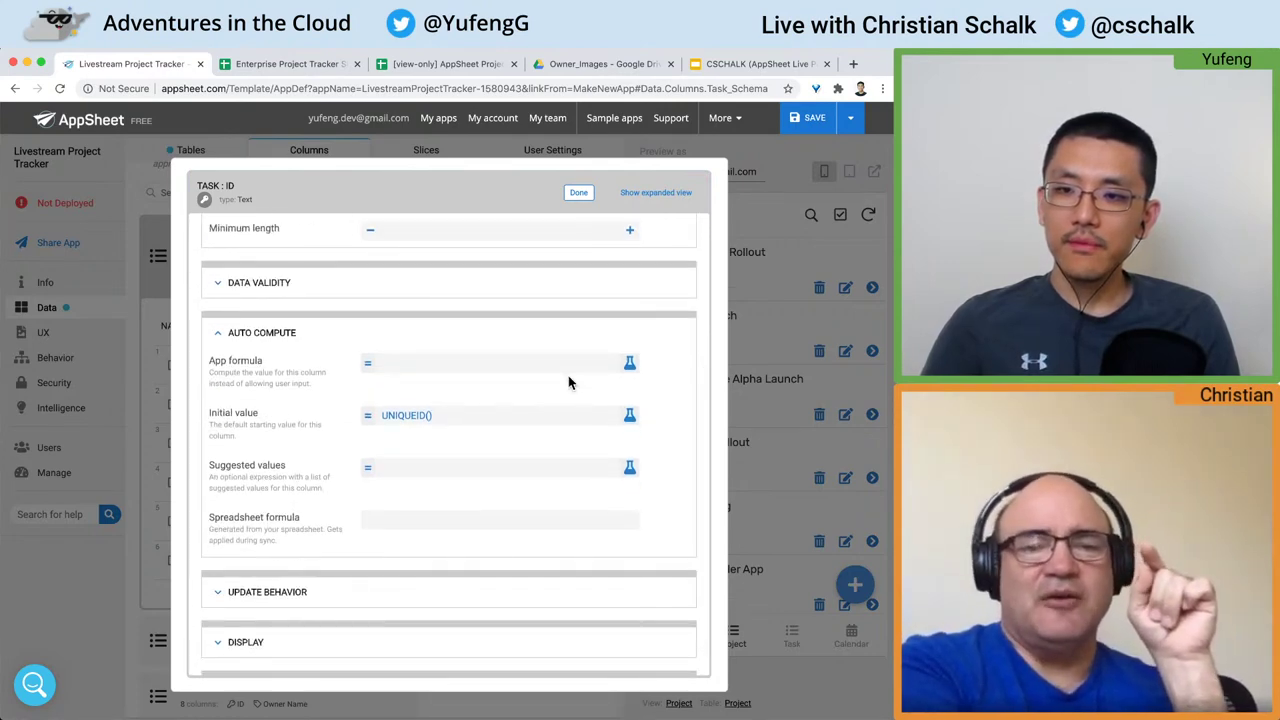
pyautogui.scroll(5, 568, 382)
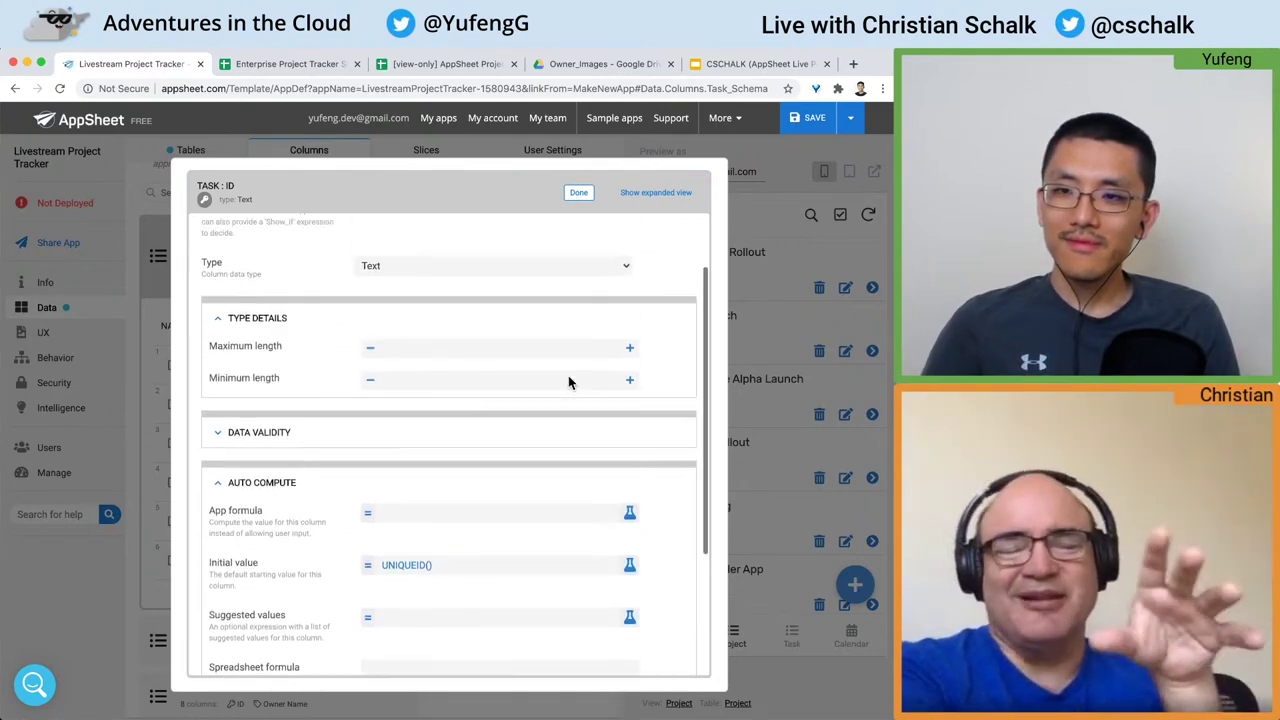
pyautogui.scroll(1, 568, 382)
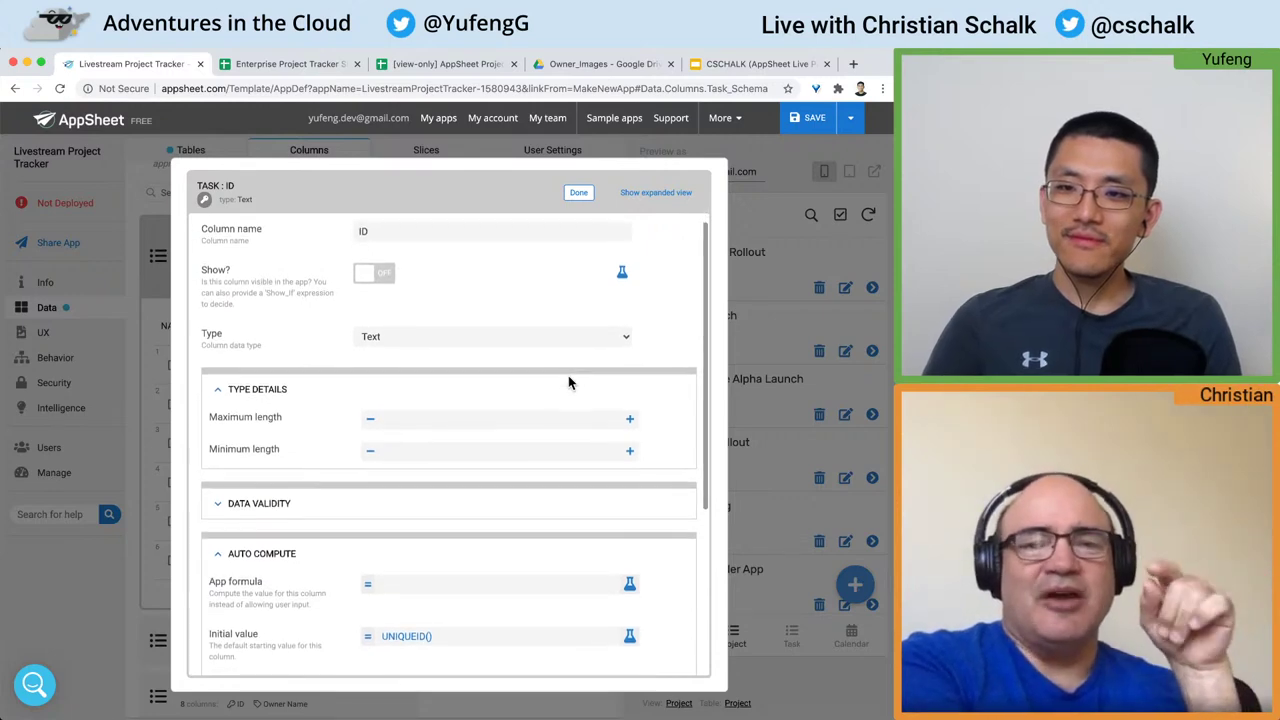
pyautogui.click(217, 392)
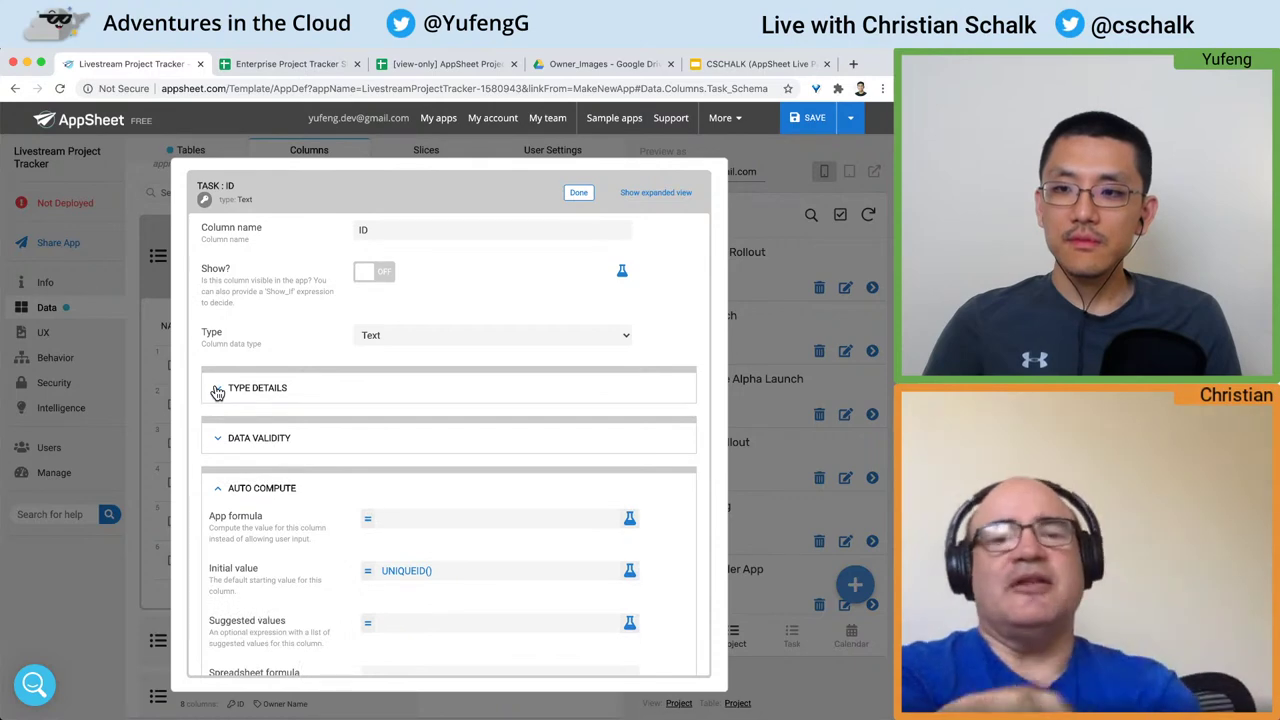
pyautogui.scroll(-4, 217, 392)
pyautogui.scroll(4, 215, 393)
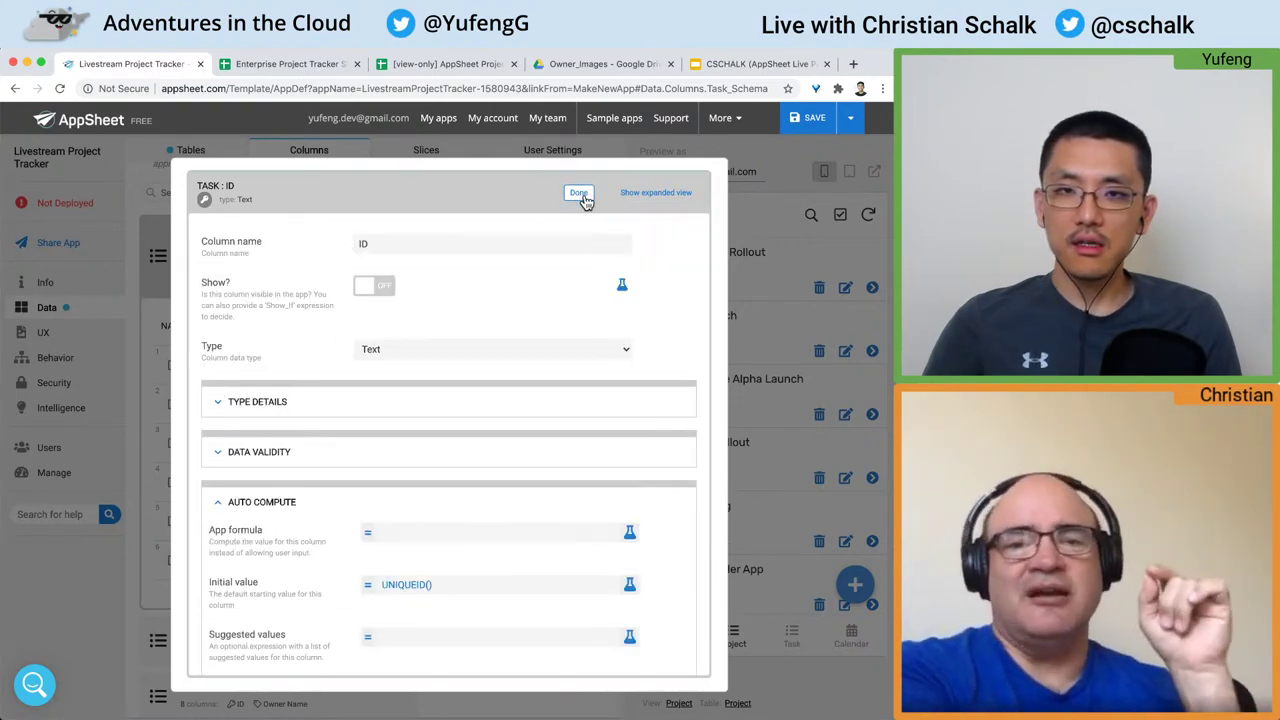
pyautogui.click(462, 192)
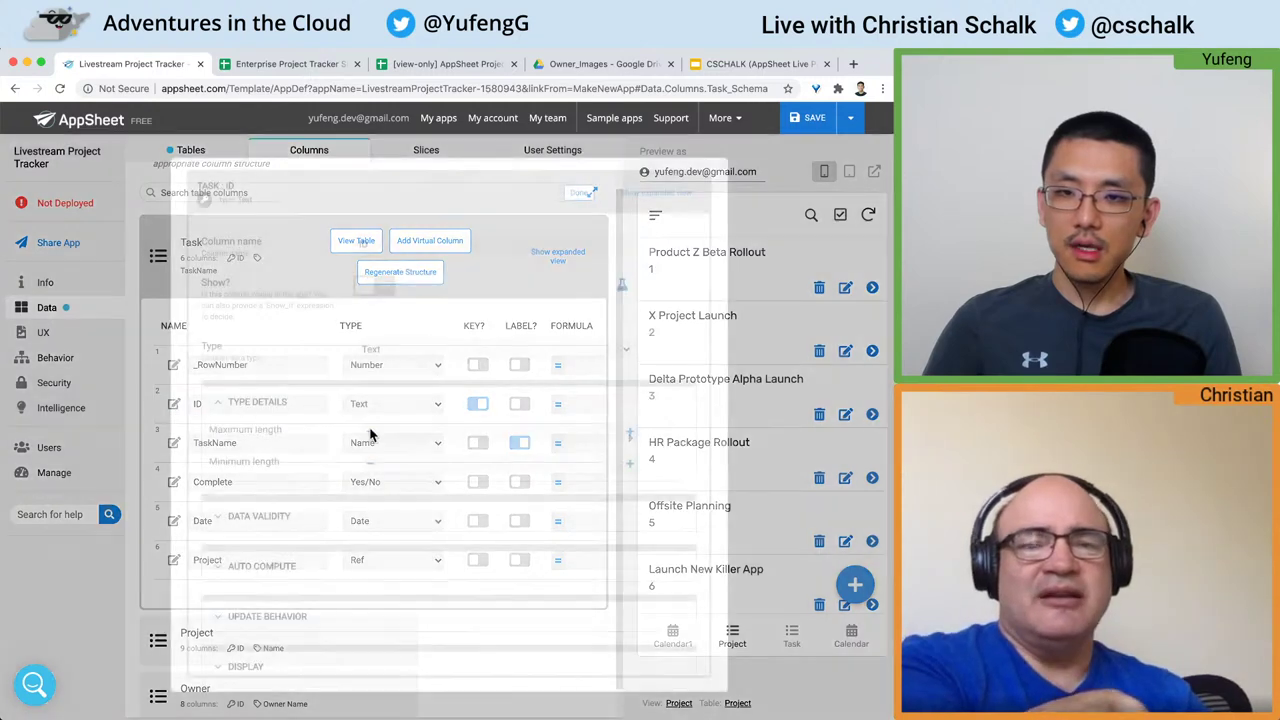
pyautogui.click(174, 404)
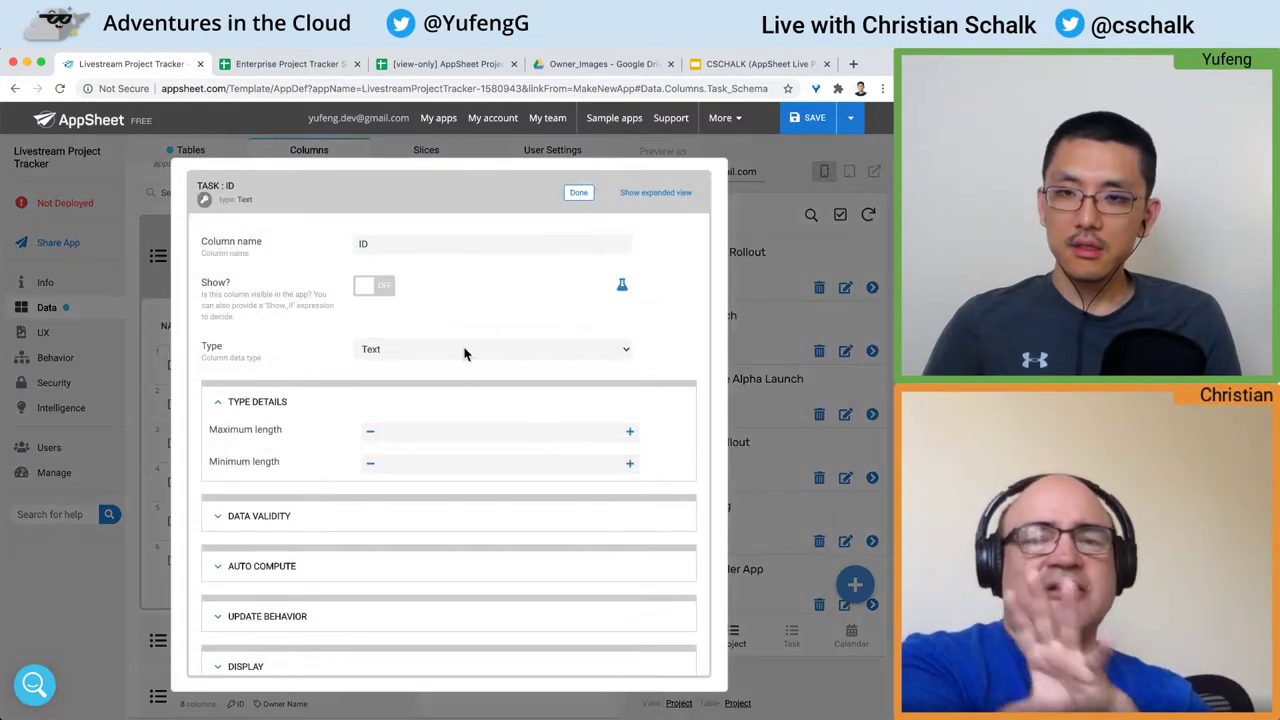
pyautogui.click(579, 193)
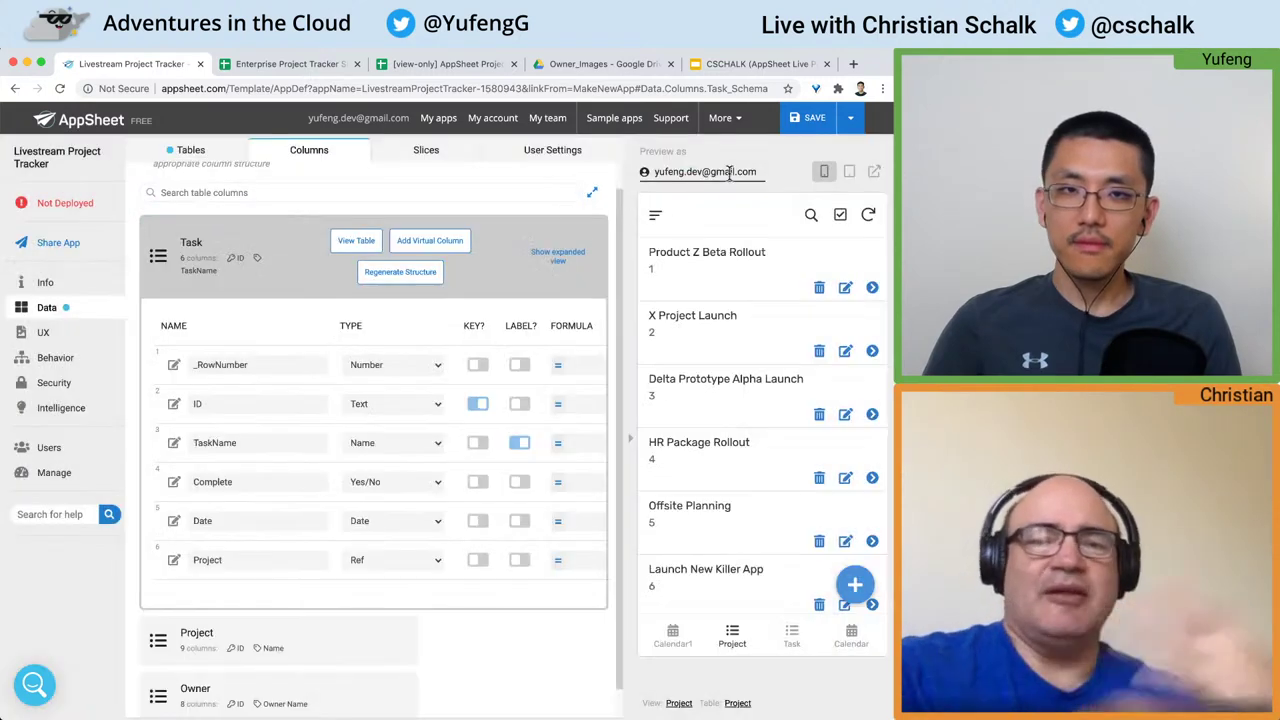
pyautogui.click(809, 118)
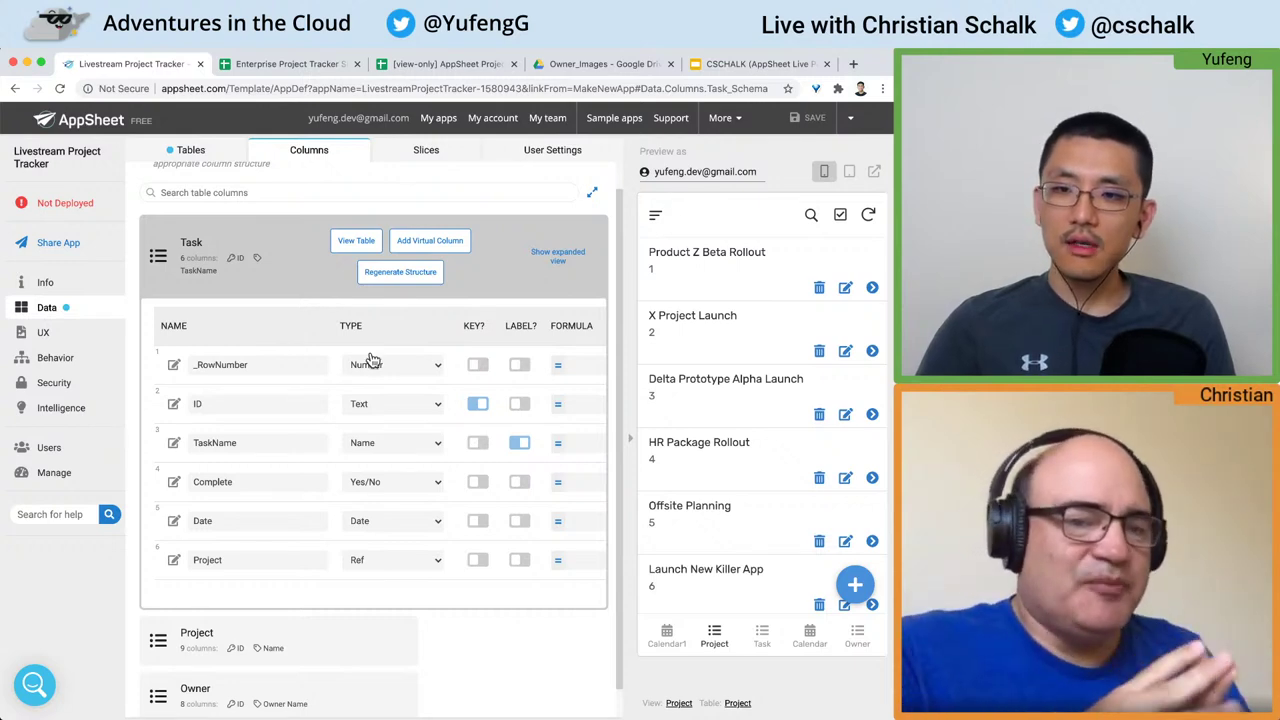
# Step: Set the Complete column's initial value expression to false
pyautogui.click(173, 482)
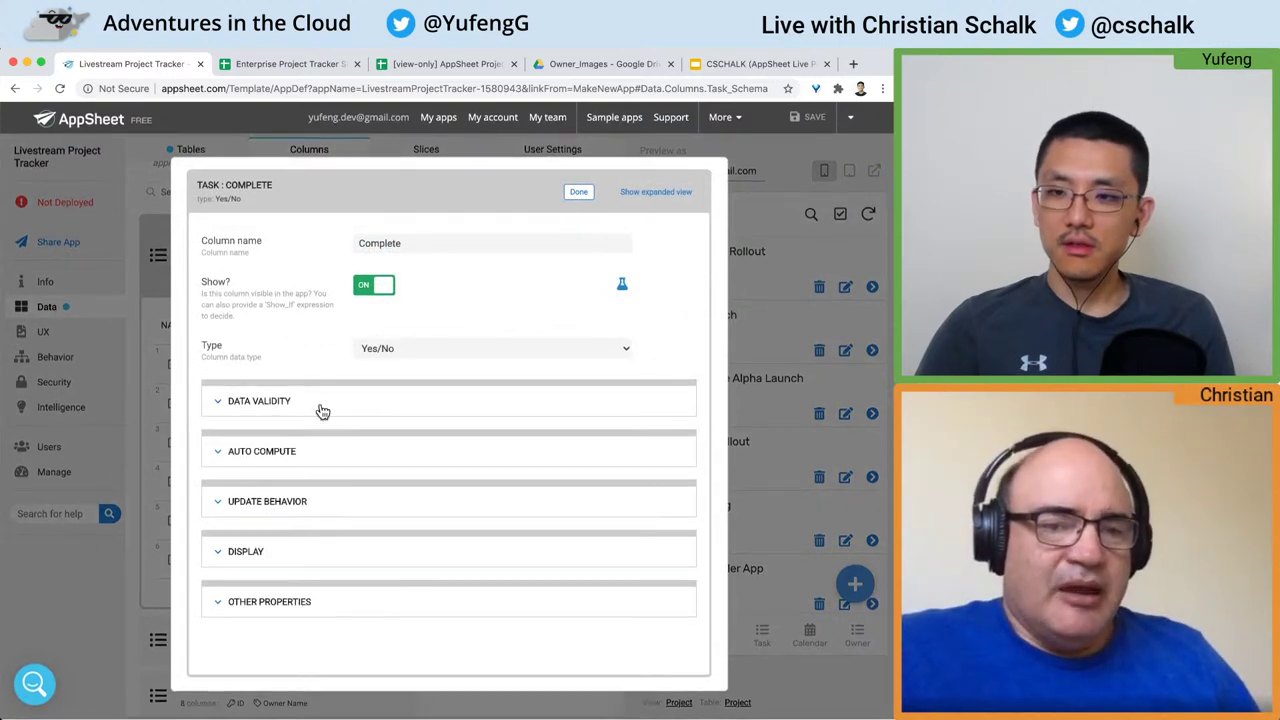
pyautogui.click(219, 452)
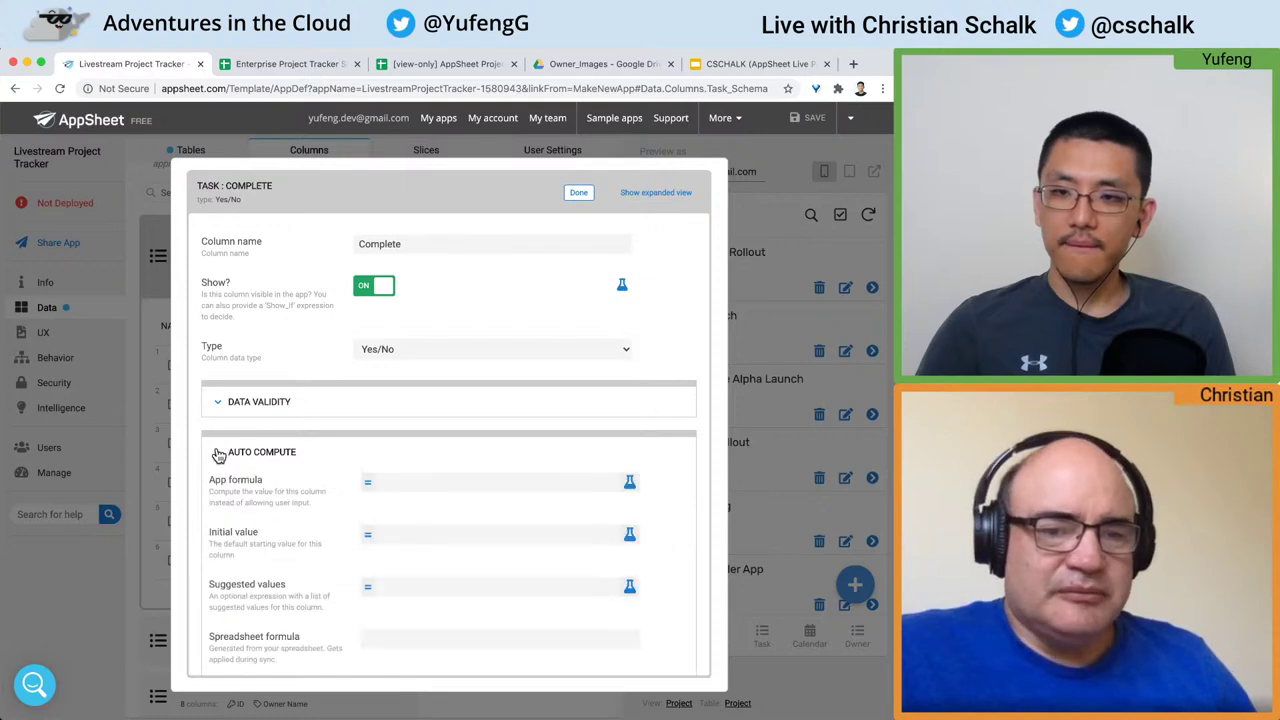
pyautogui.scroll(-3, 312, 482)
pyautogui.click(431, 410)
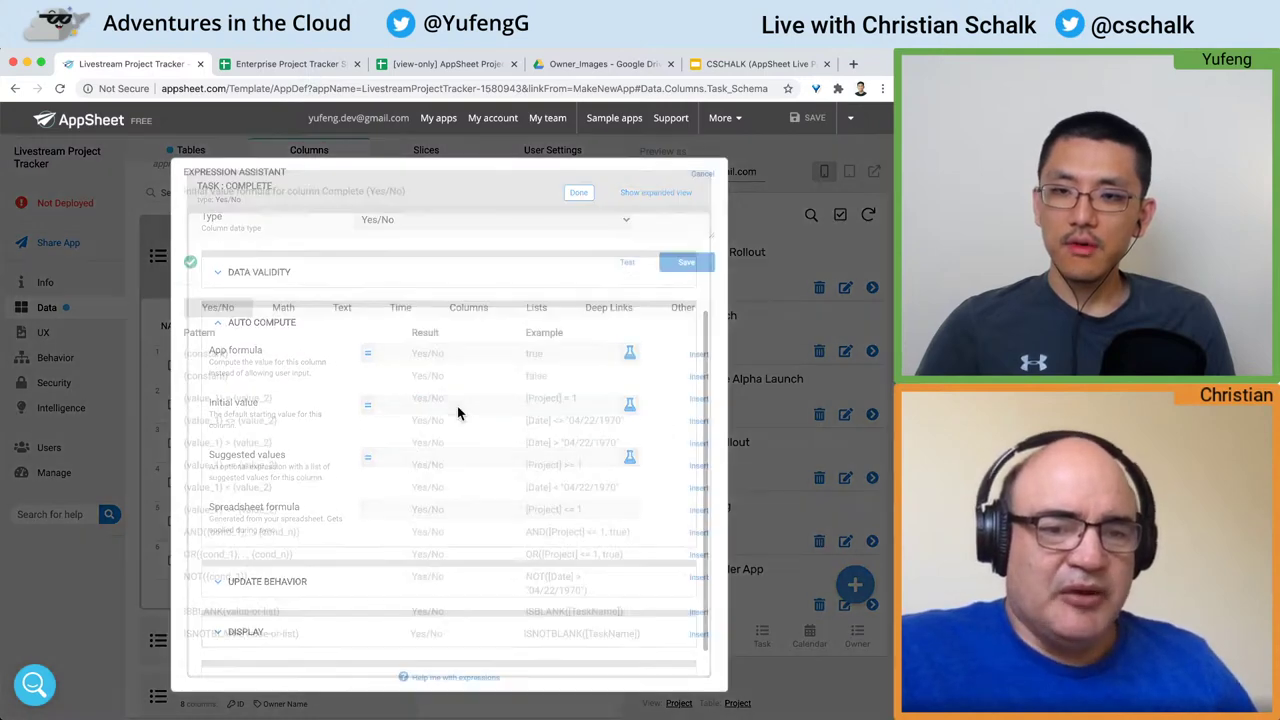
pyautogui.click(468, 228)
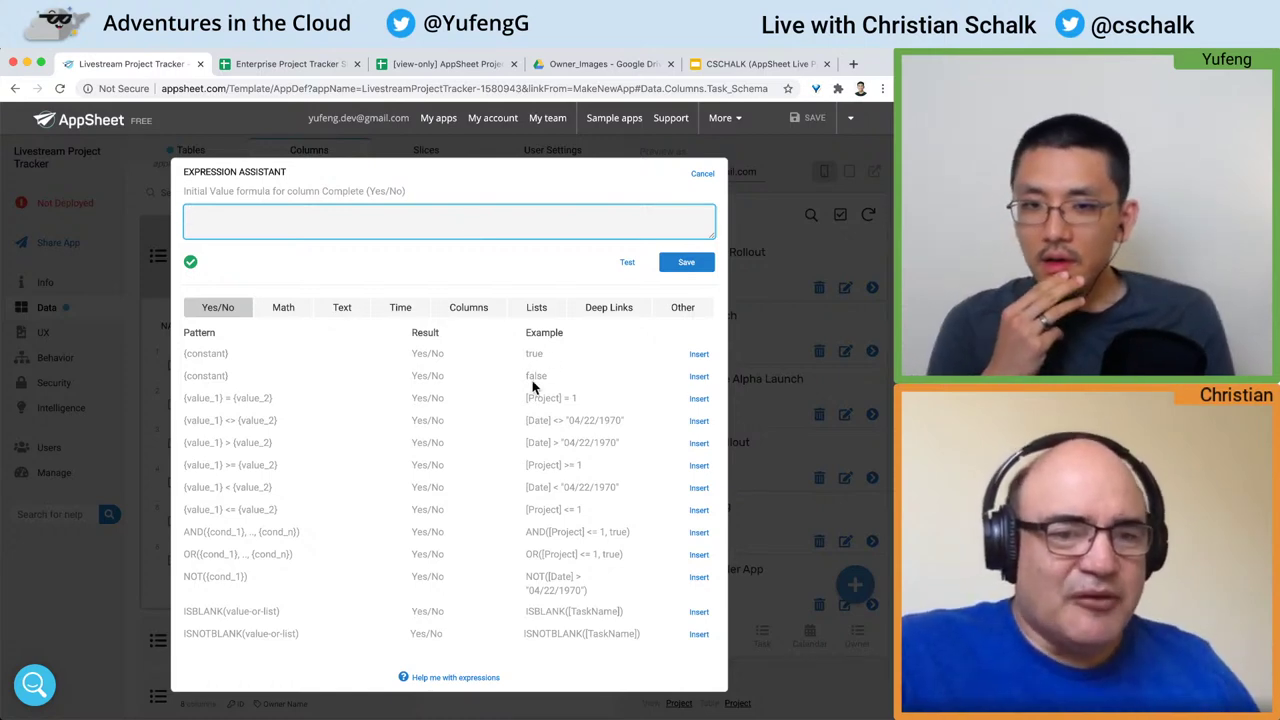
pyautogui.moveTo(549, 377); pyautogui.dragTo(415, 370)
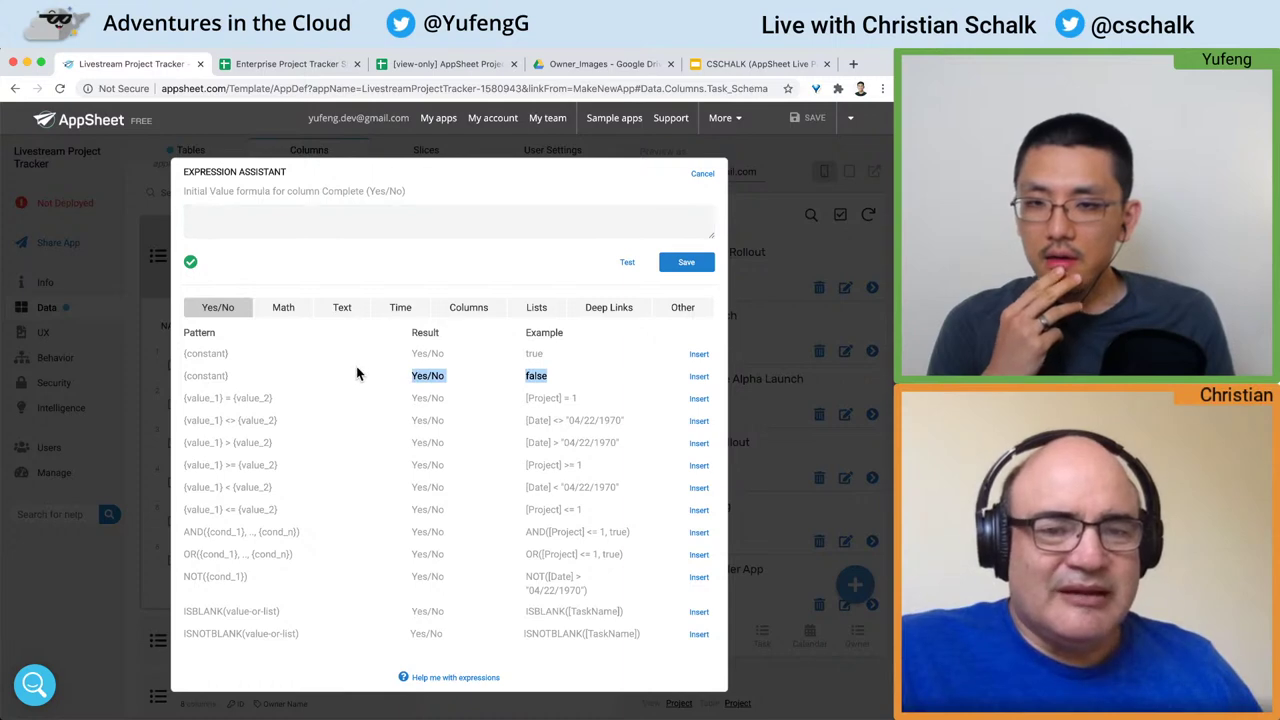
pyautogui.click(597, 377)
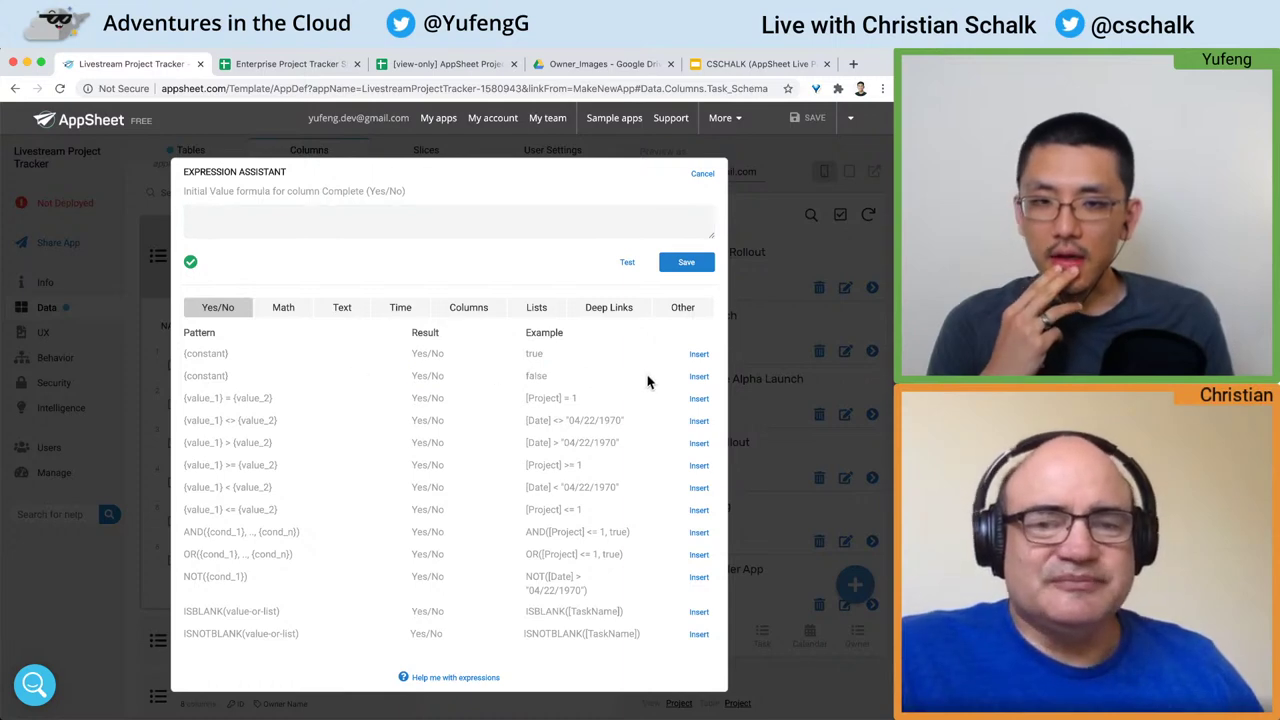
pyautogui.click(699, 380)
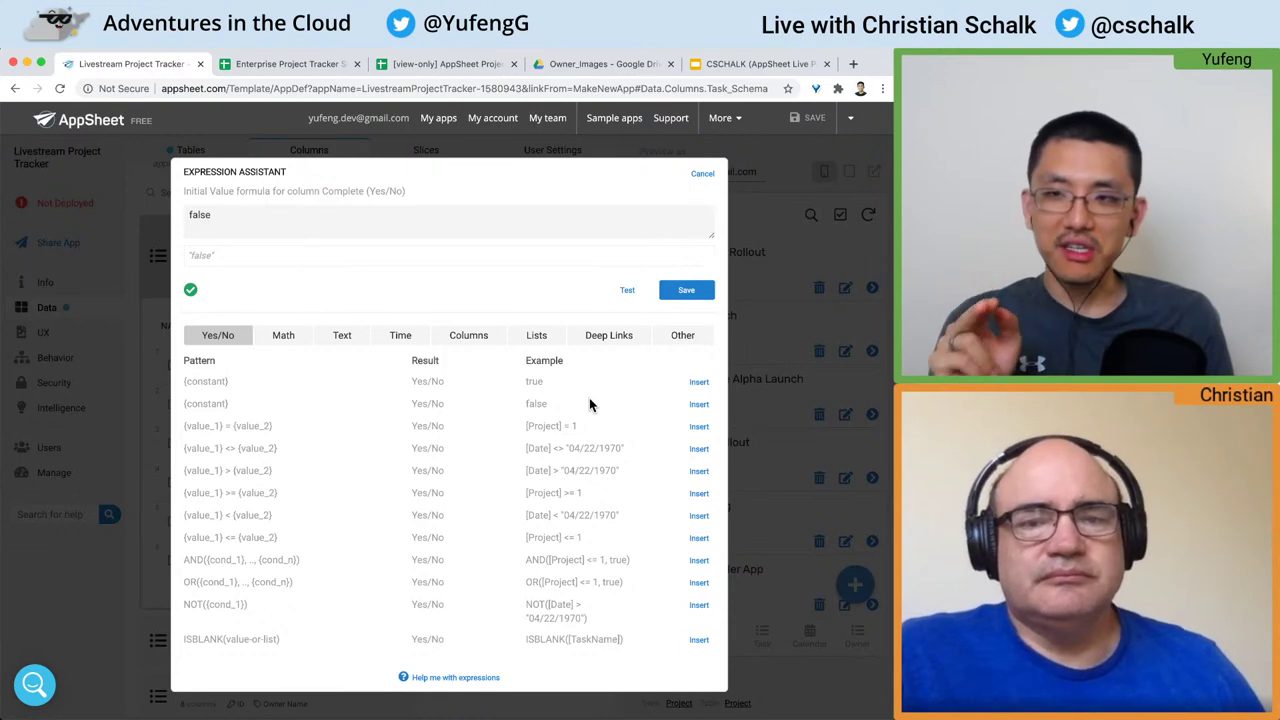
pyautogui.click(686, 289)
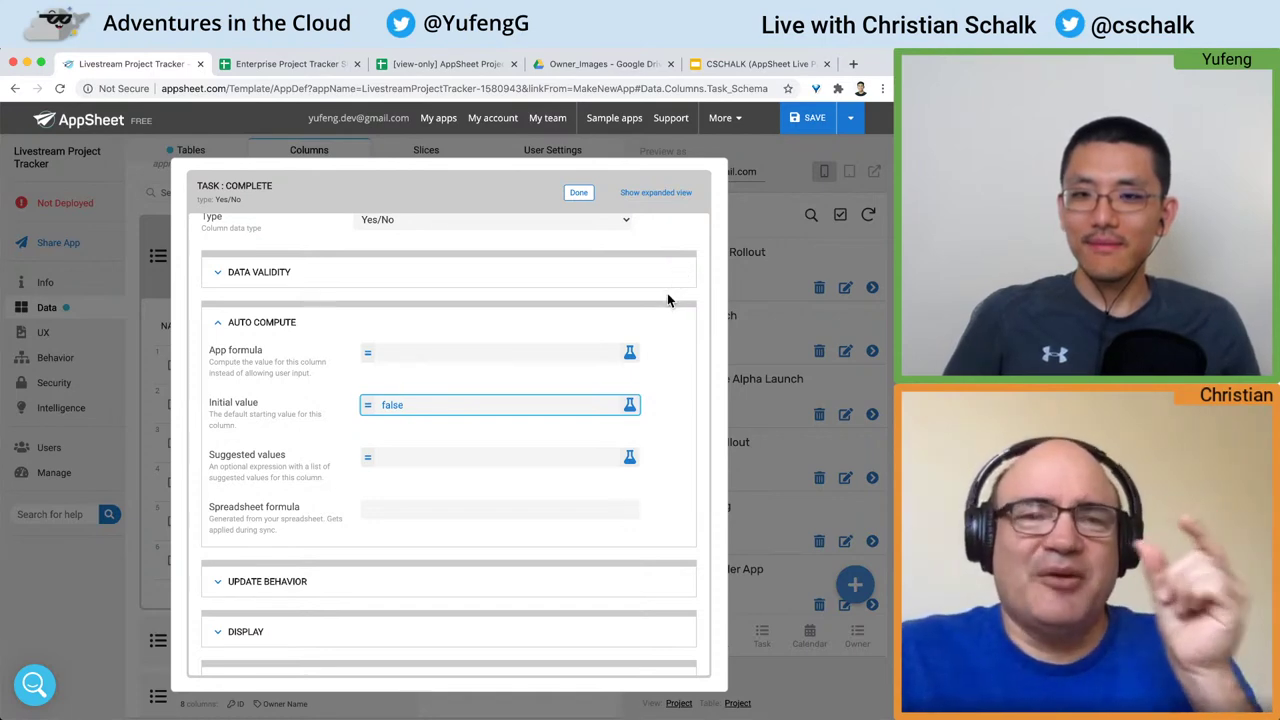
# Step: Check the Complete values in the Task sheet, then close the Complete column editor
pyautogui.click(668, 300)
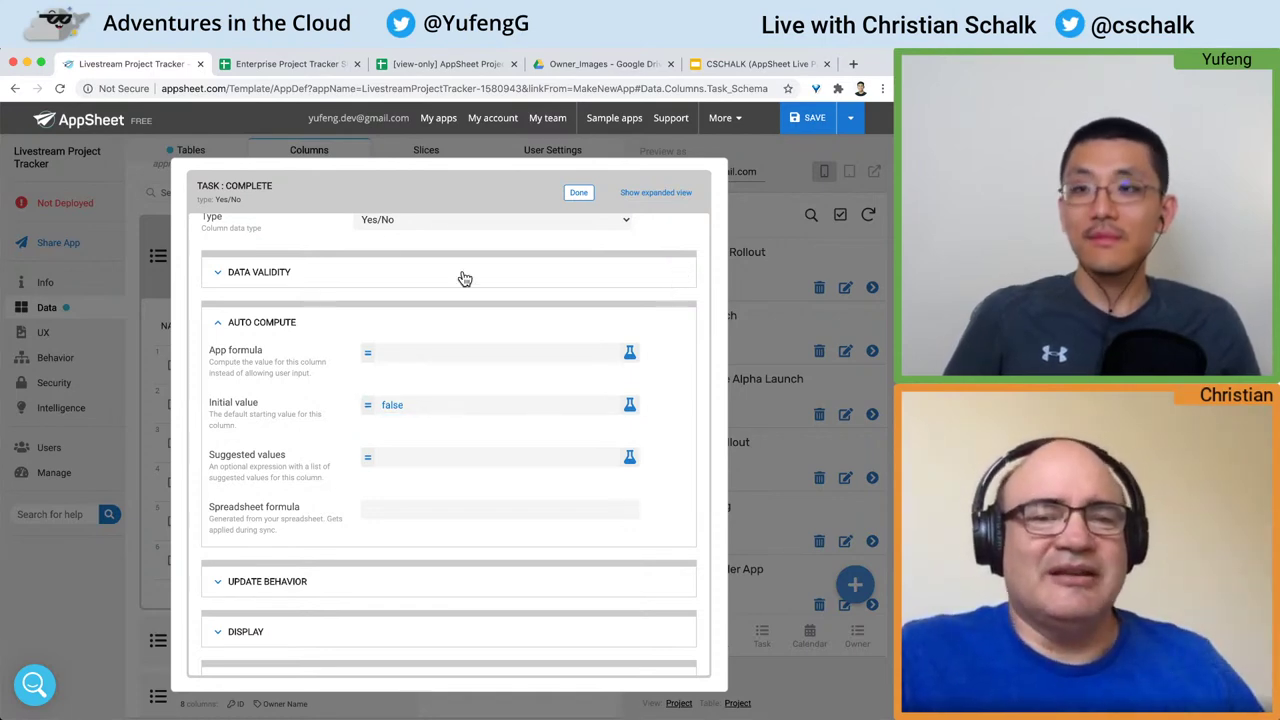
pyautogui.click(328, 69)
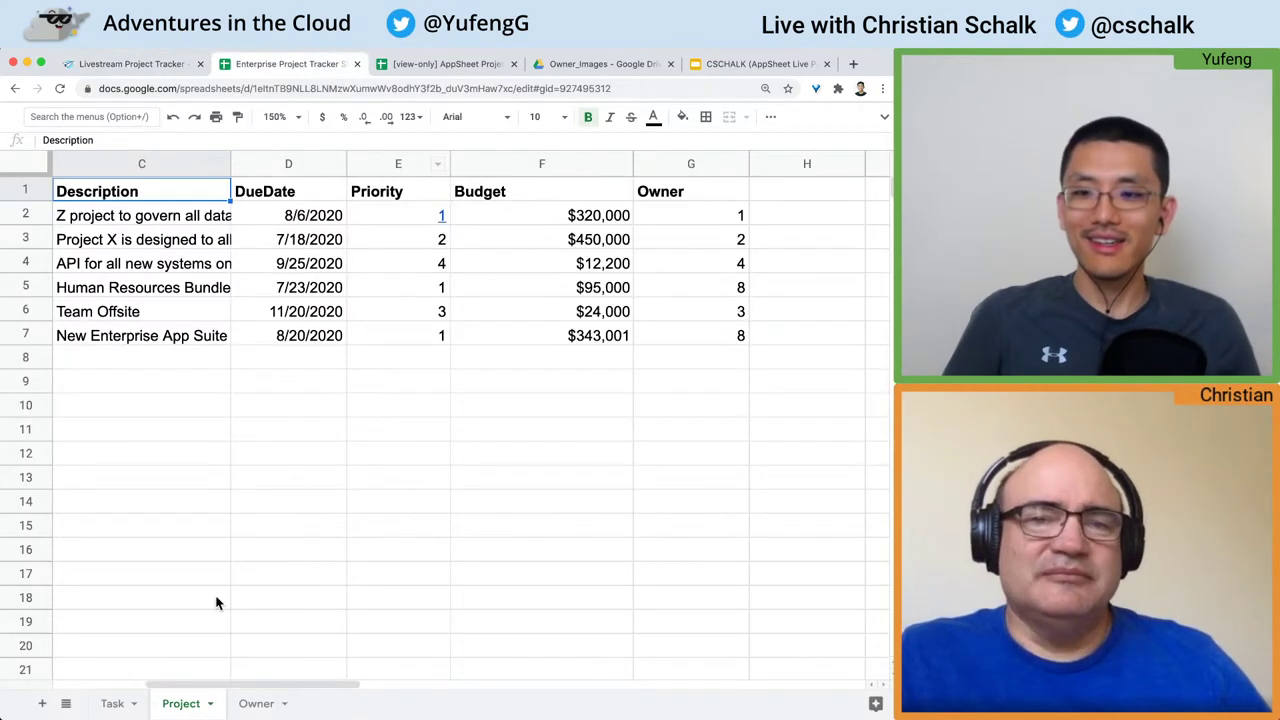
pyautogui.click(112, 703)
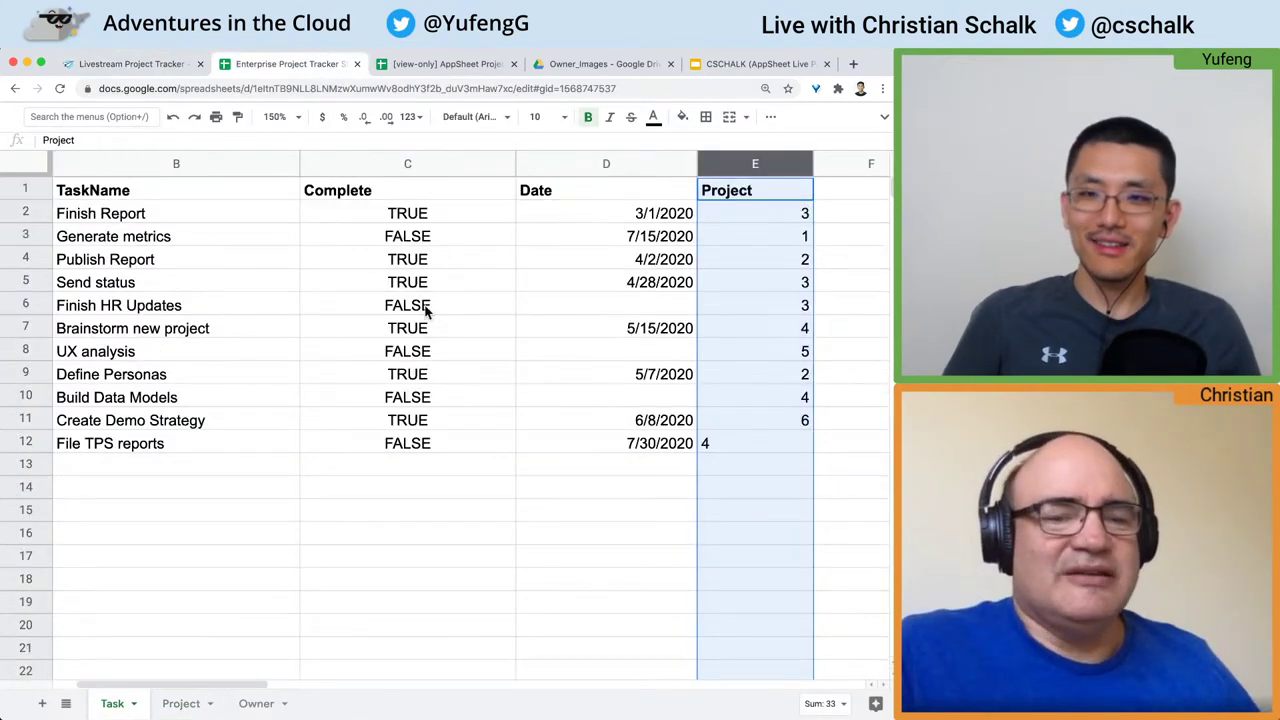
pyautogui.moveTo(407, 236); pyautogui.dragTo(428, 316)
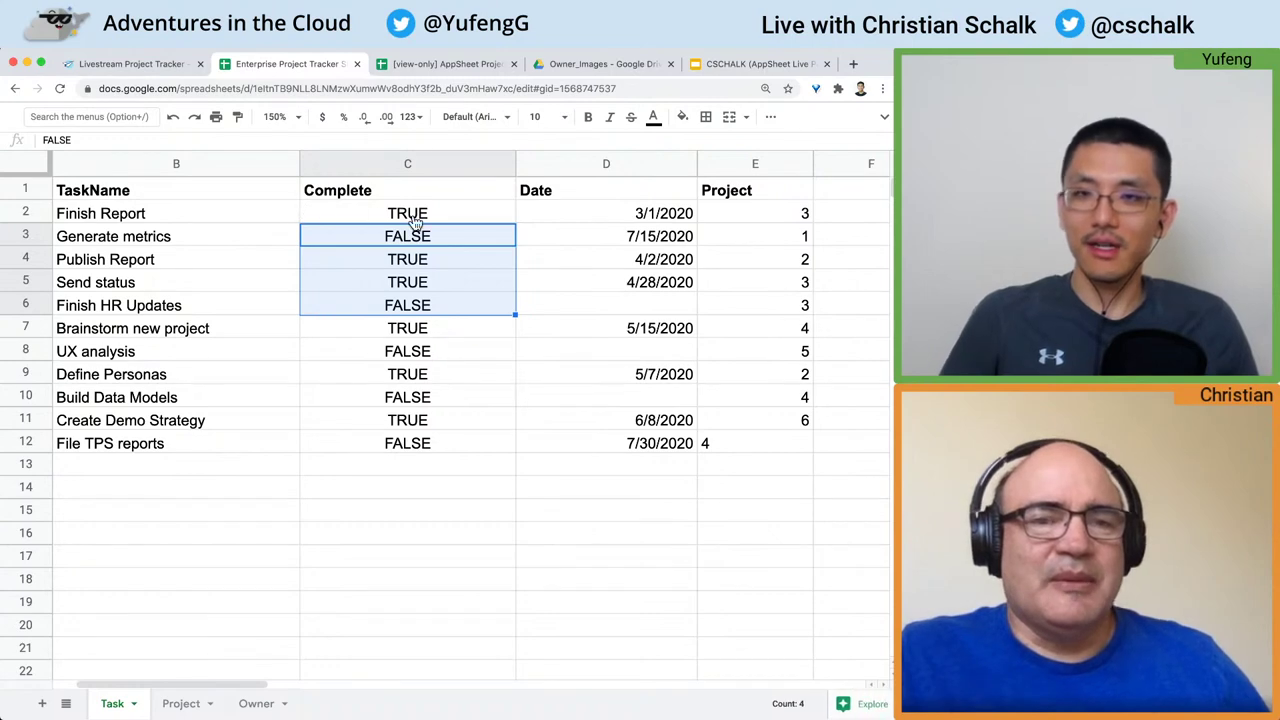
pyautogui.hotkey('ctrl', 'shift', 'Tab')
pyautogui.click(578, 195)
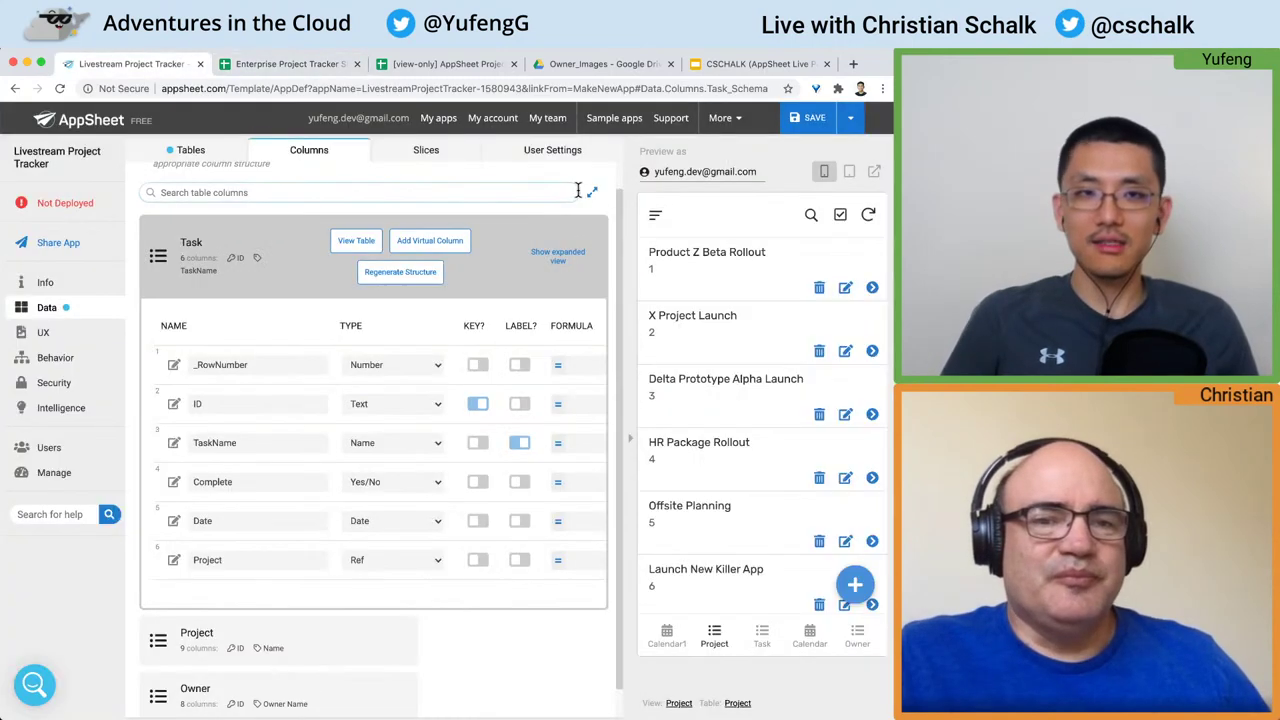
# Step: Save the app, then hide the Project table's ID column and make it Text
pyautogui.click(814, 119)
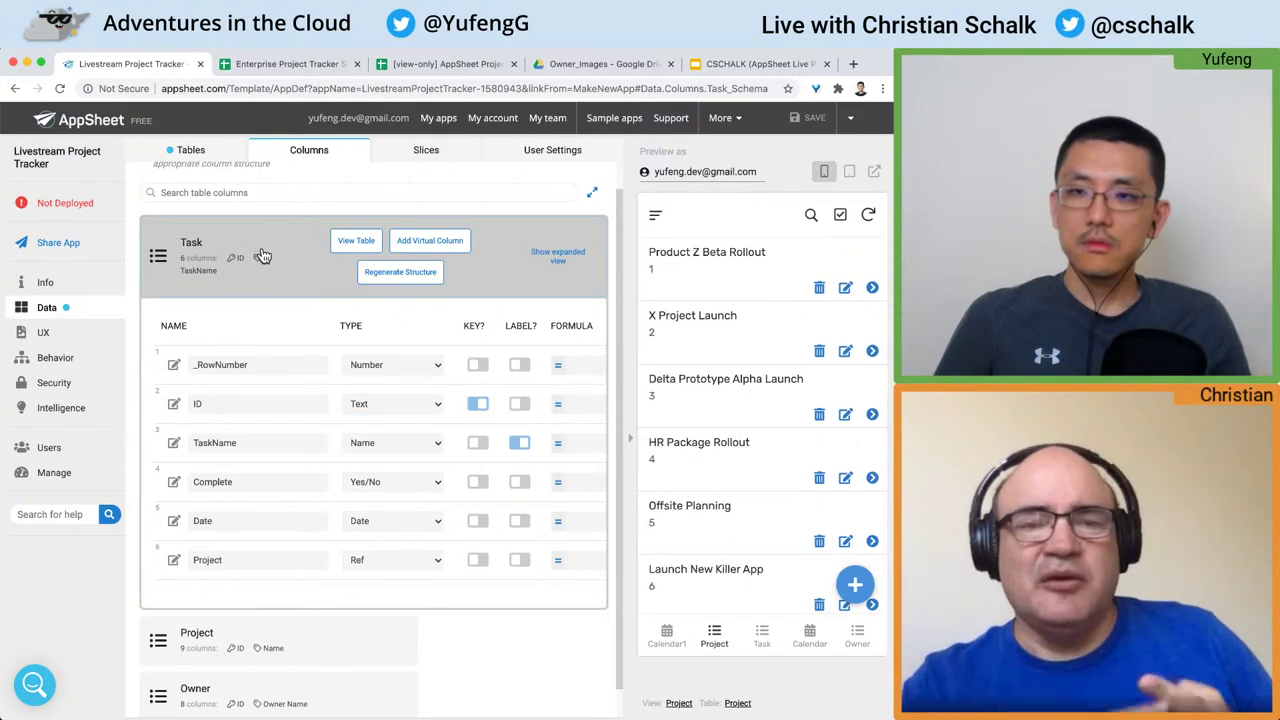
pyautogui.click(257, 252)
pyautogui.click(306, 328)
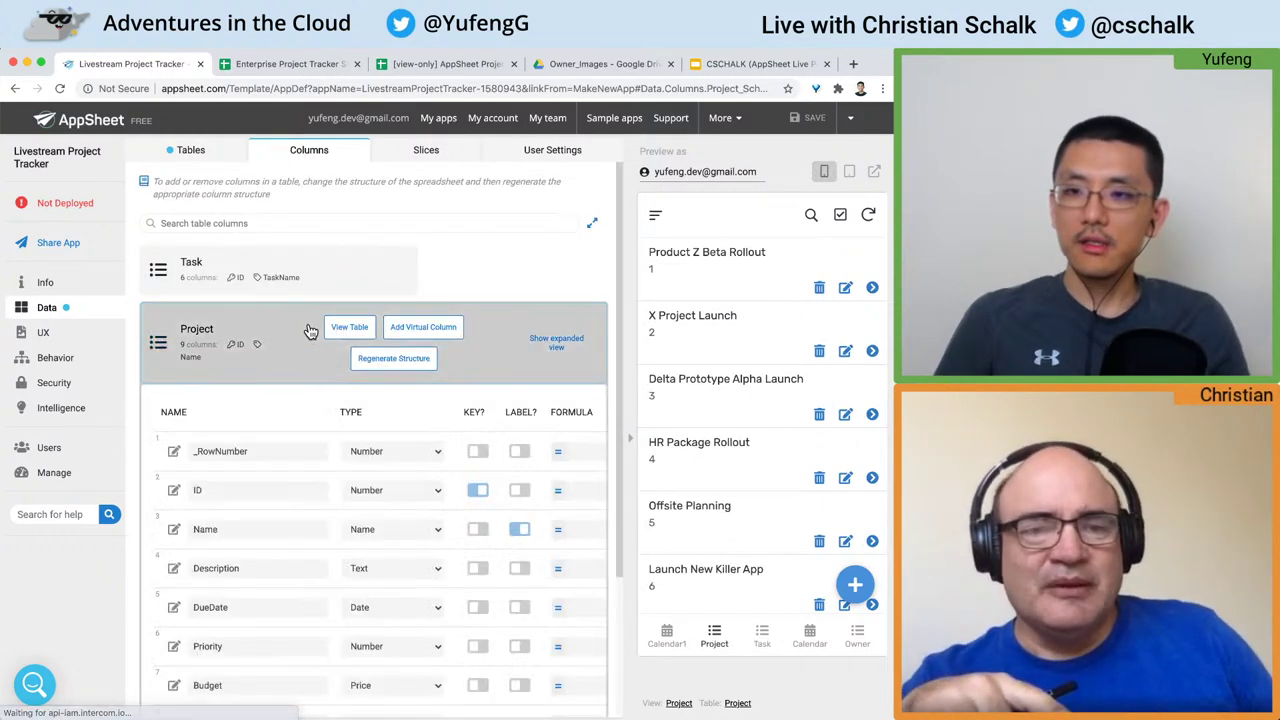
pyautogui.click(173, 350)
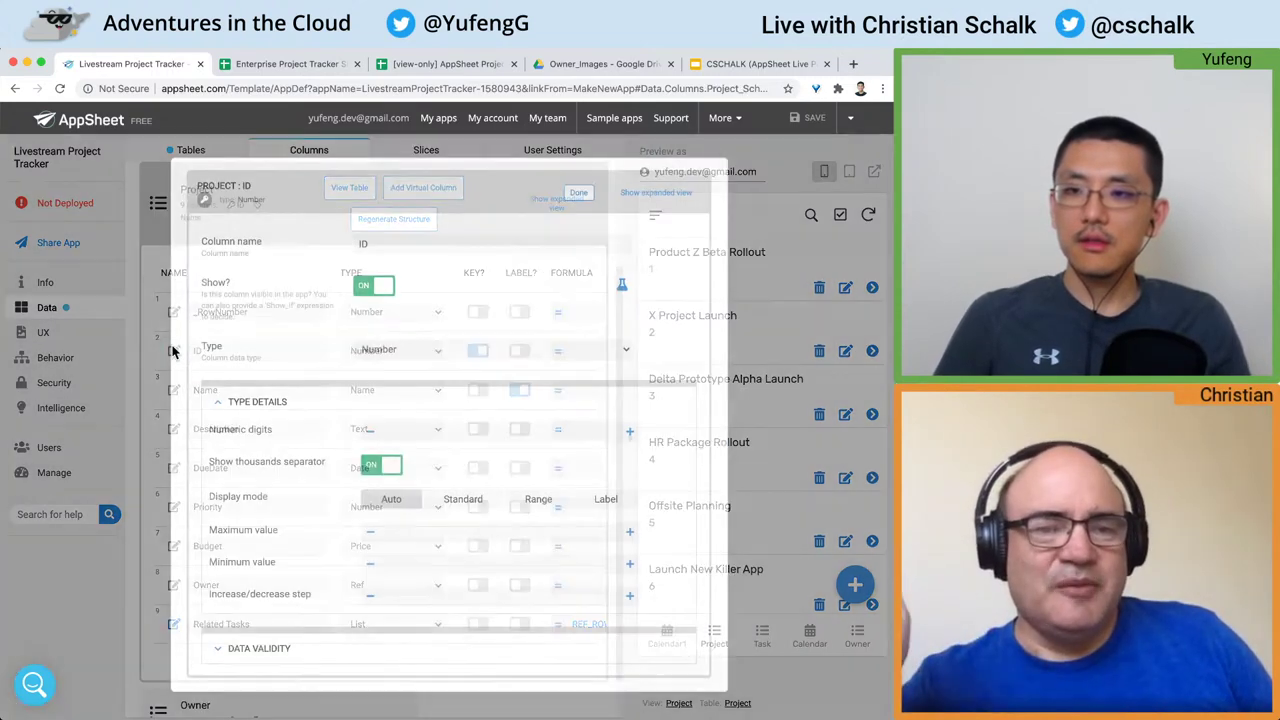
pyautogui.click(363, 292)
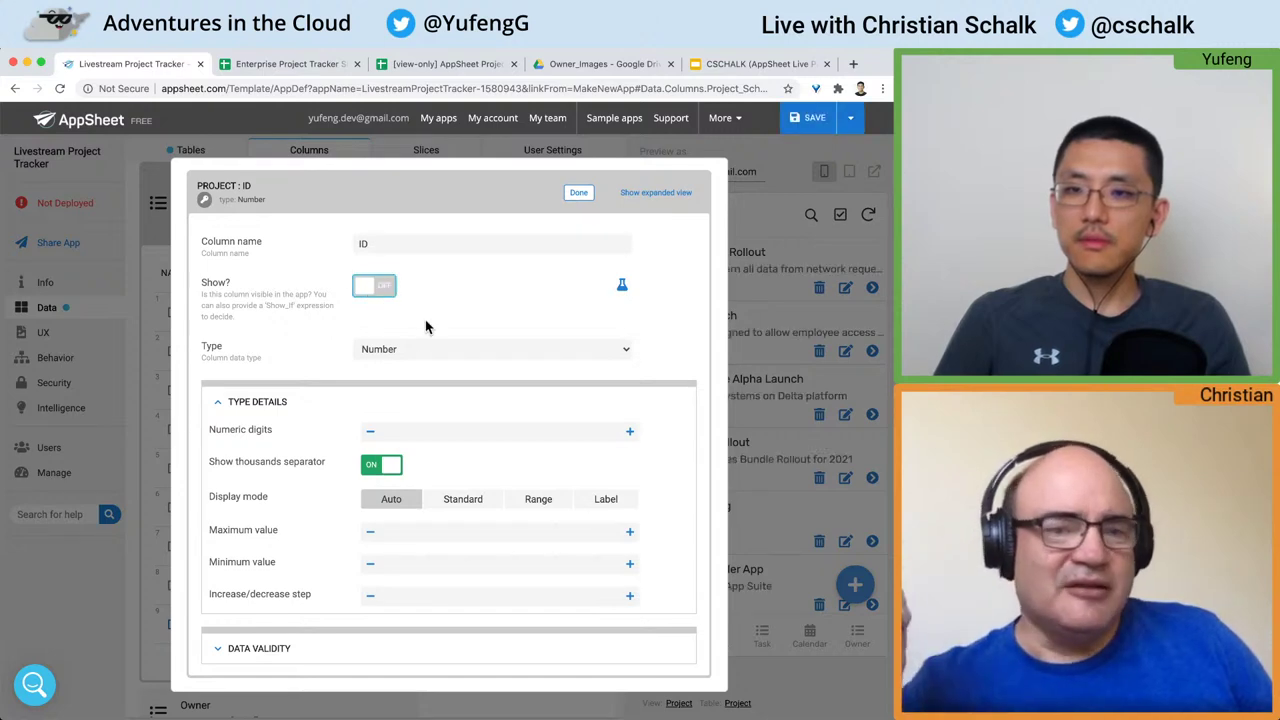
pyautogui.click(457, 349)
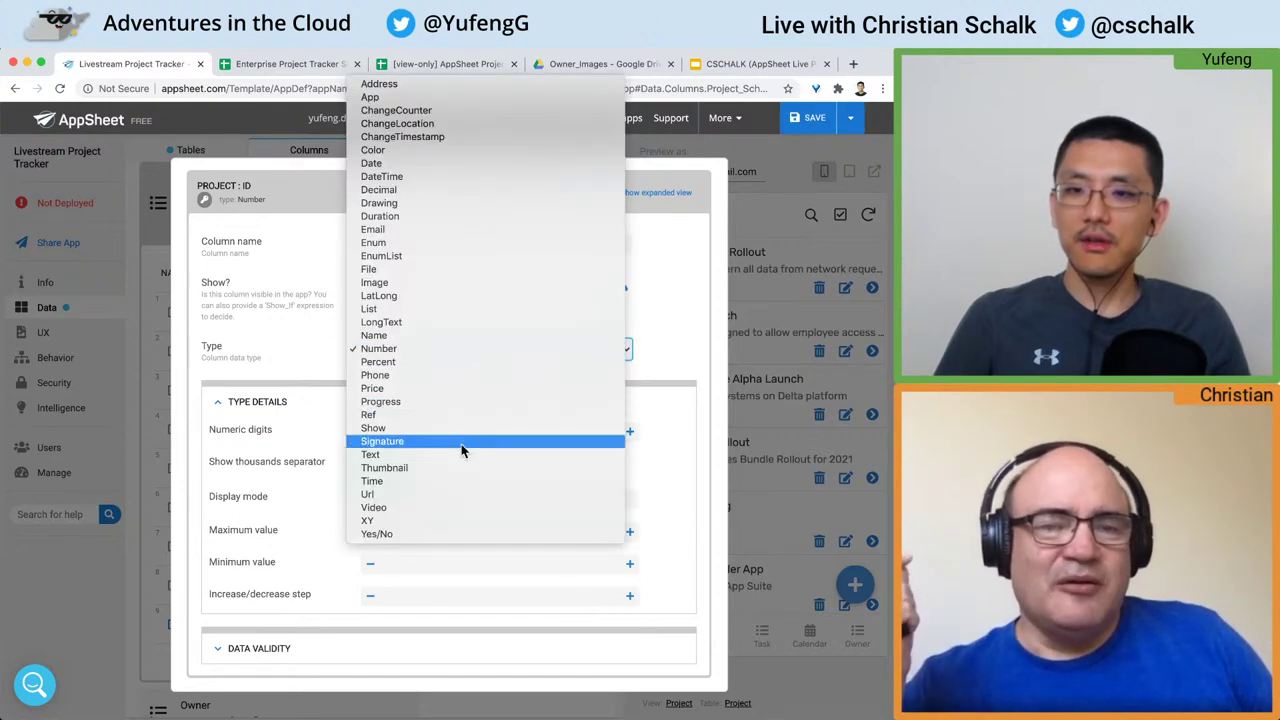
pyautogui.press('Escape')
pyautogui.scroll(-3, 460, 451)
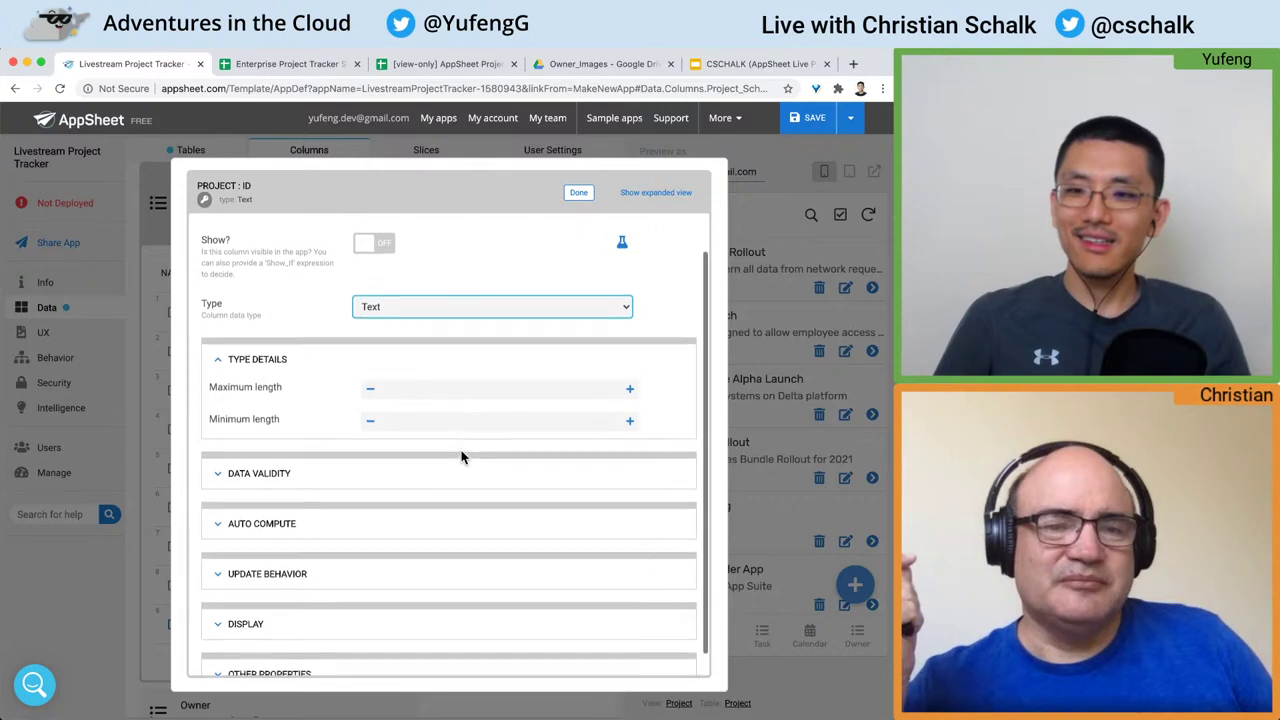
pyautogui.scroll(-2, 438, 467)
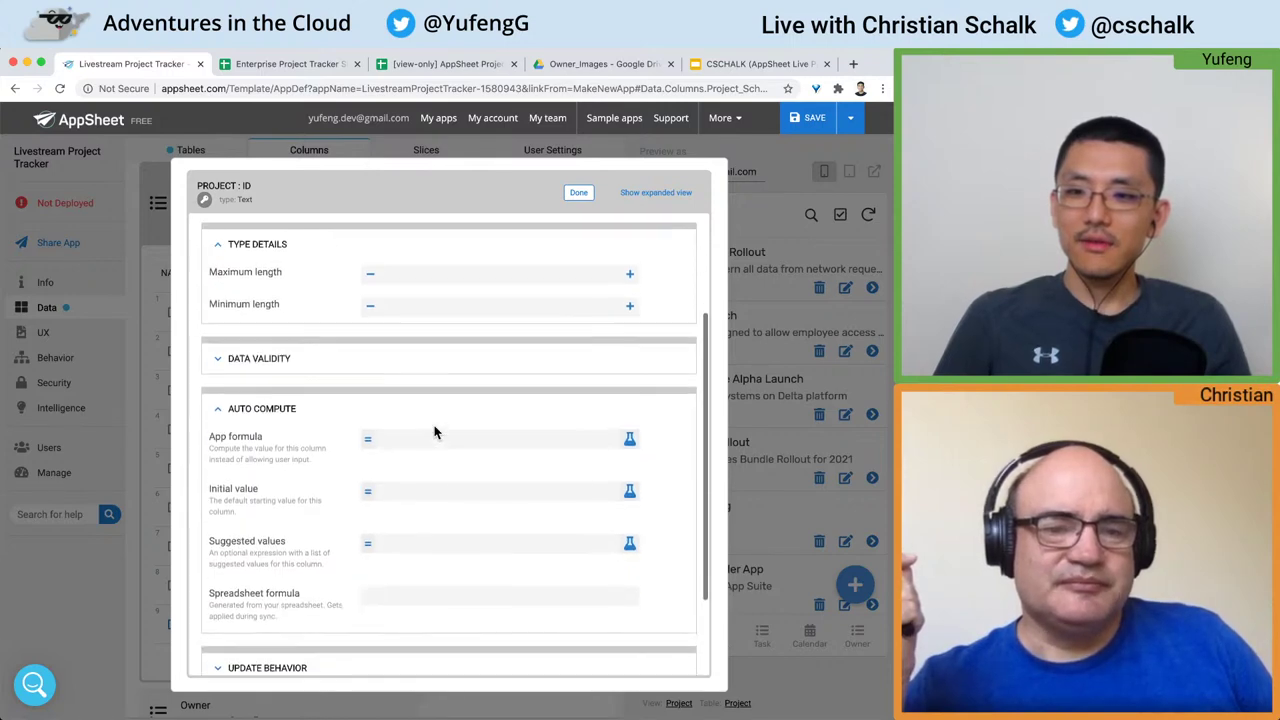
# Step: Give the Project ID column an initial value of UNIQUEID(), close the editor, and save
pyautogui.click(447, 486)
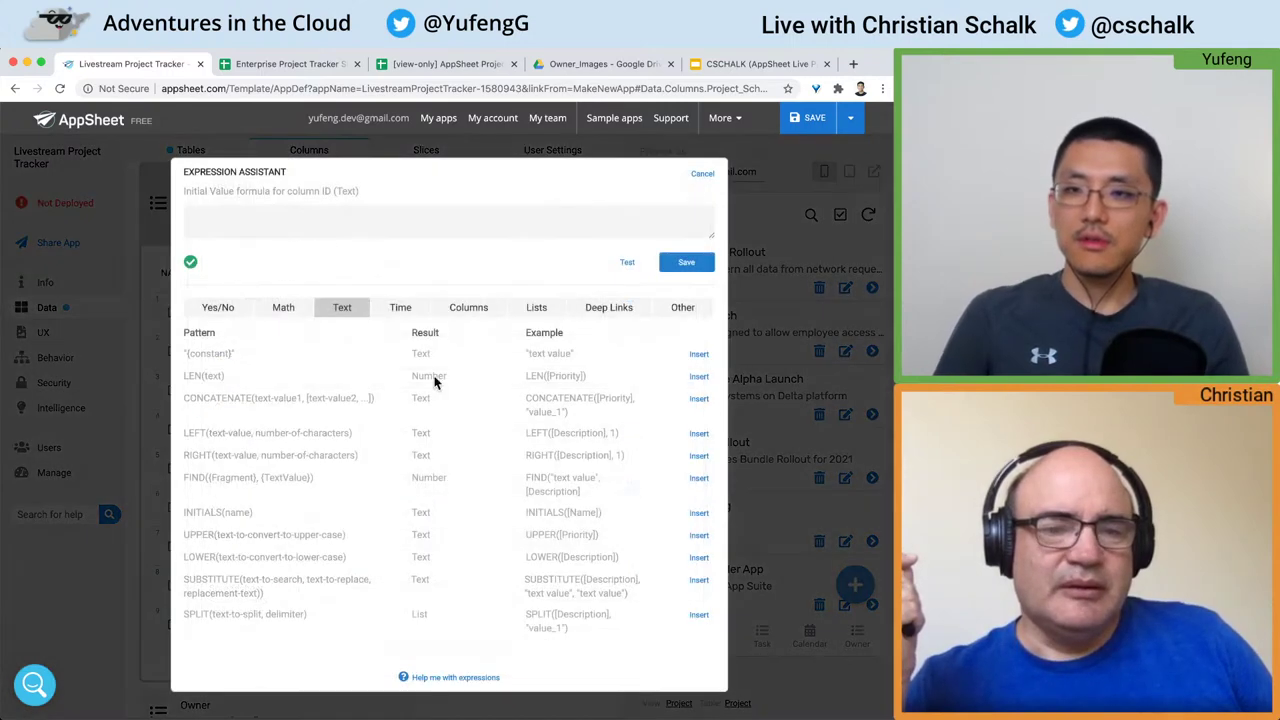
pyautogui.click(453, 216)
pyautogui.write('UNI')
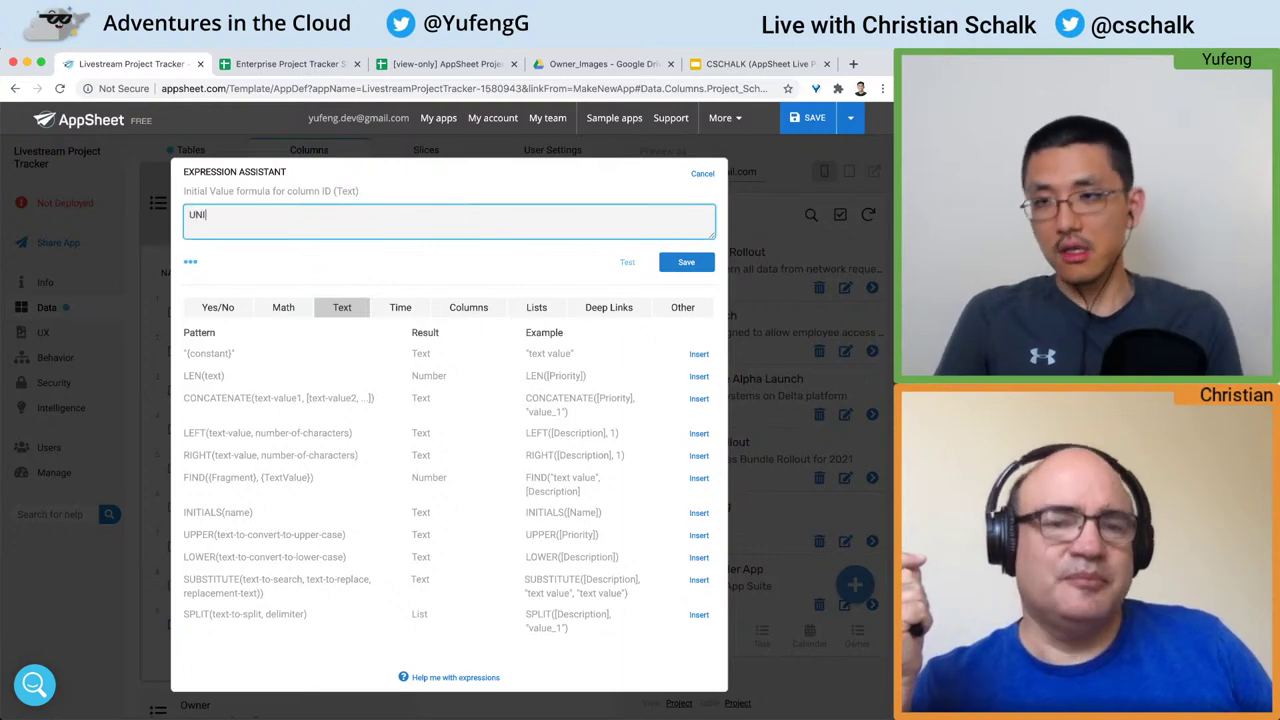
pyautogui.write('QUEID()')
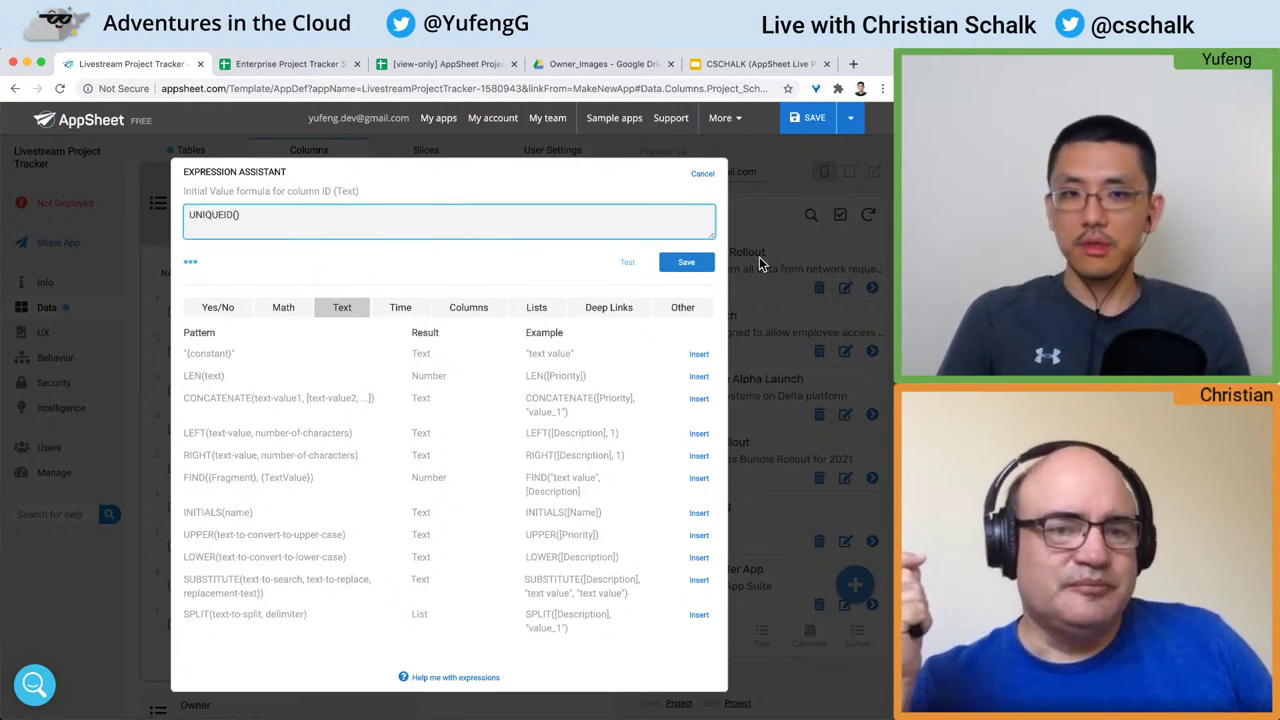
pyautogui.click(687, 264)
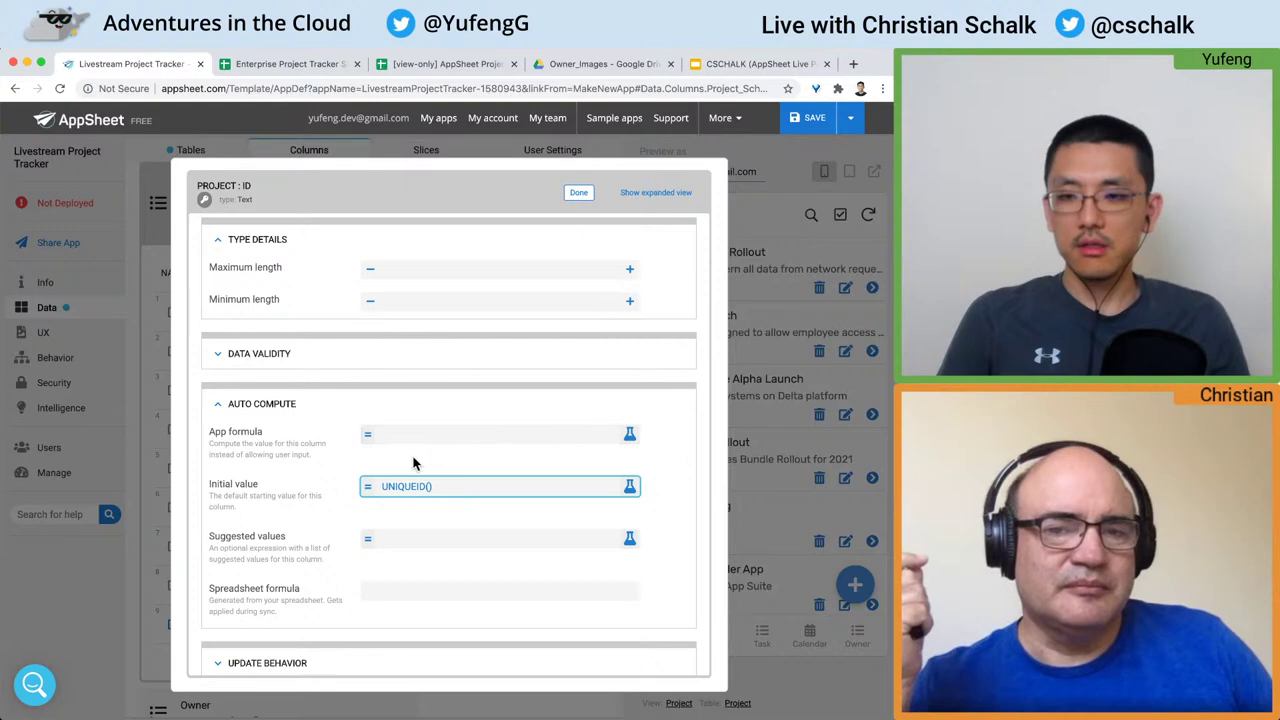
pyautogui.scroll(-2, 414, 463)
pyautogui.scroll(5, 414, 460)
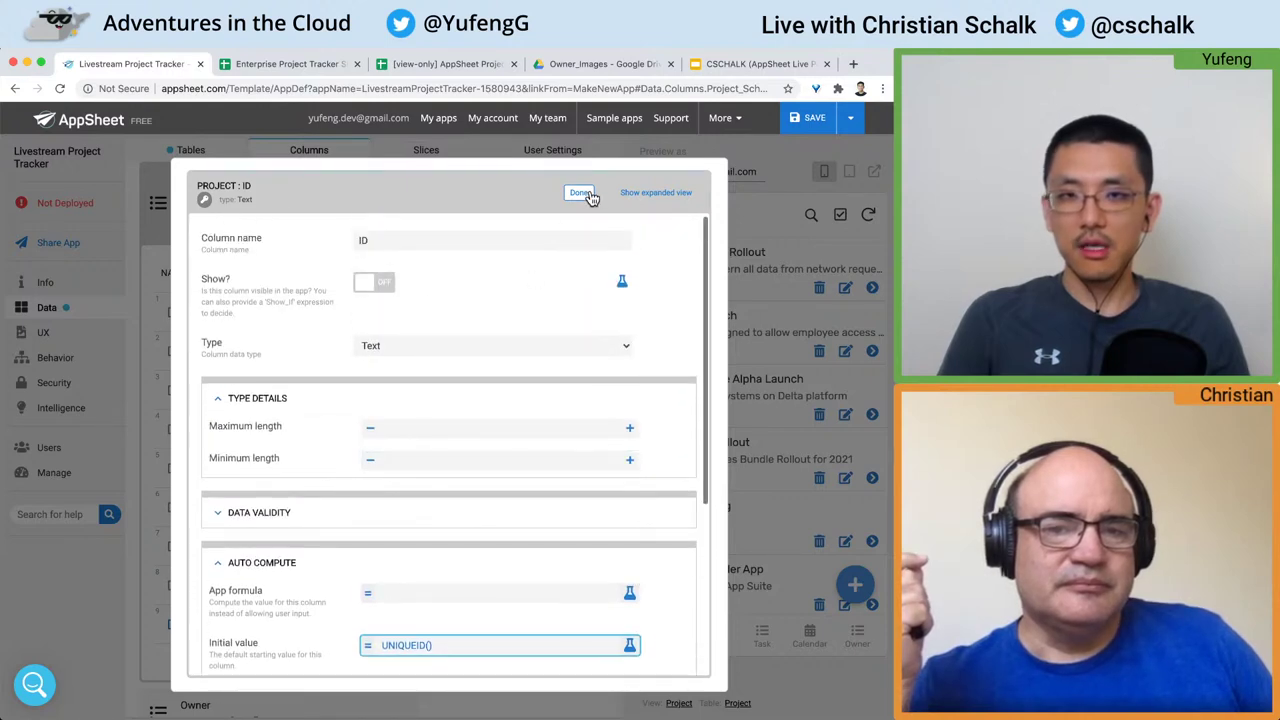
pyautogui.click(588, 196)
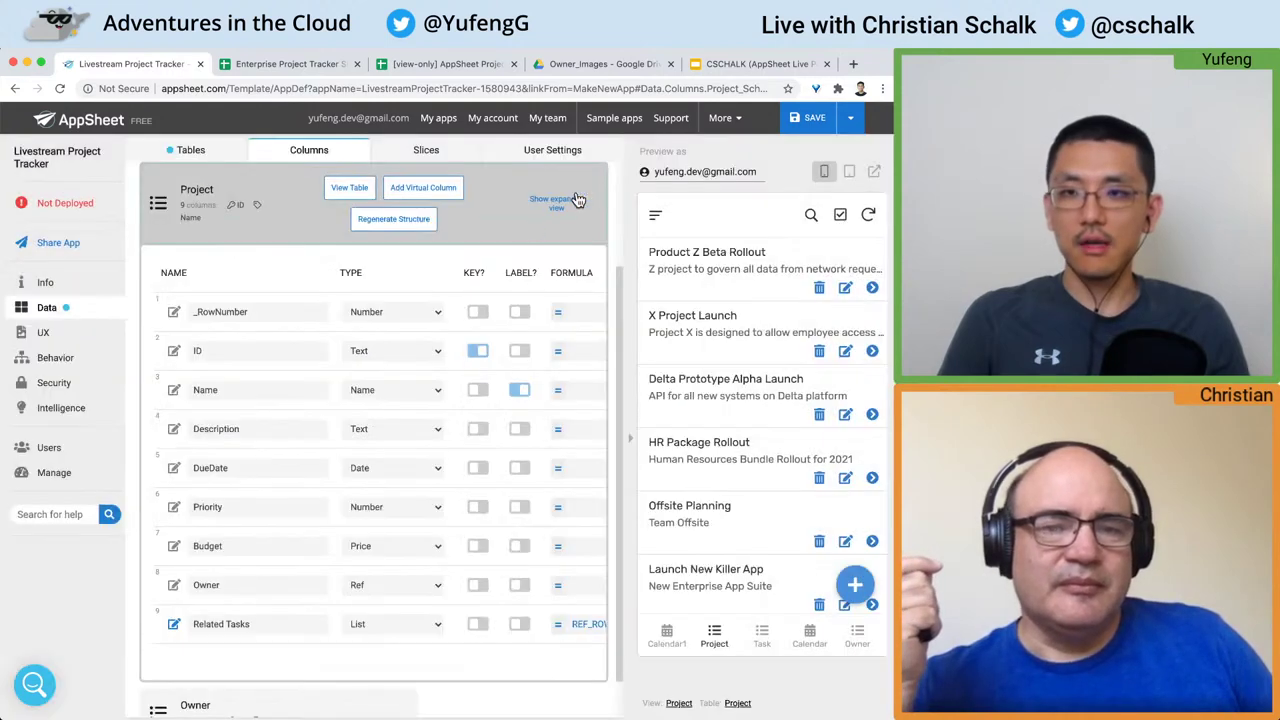
pyautogui.click(300, 199)
pyautogui.click(792, 124)
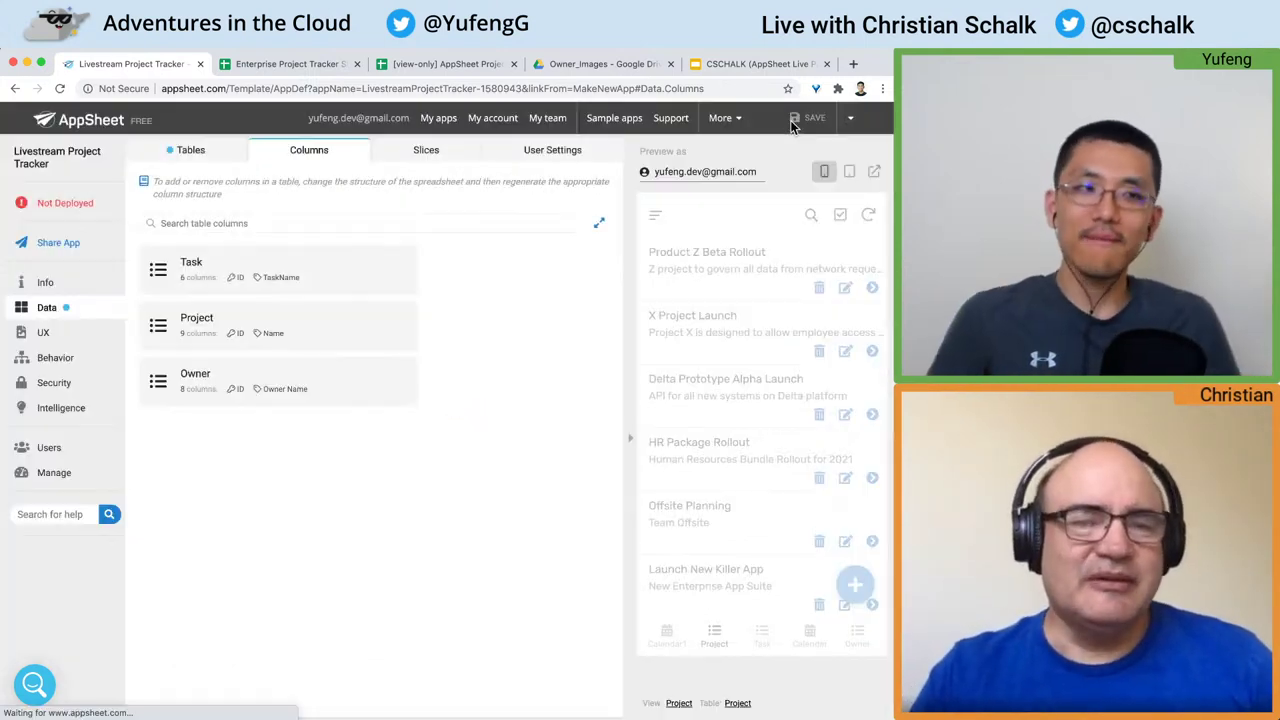
# Step: Hide the Owner table's ID column and change its type to Text
pyautogui.click(198, 376)
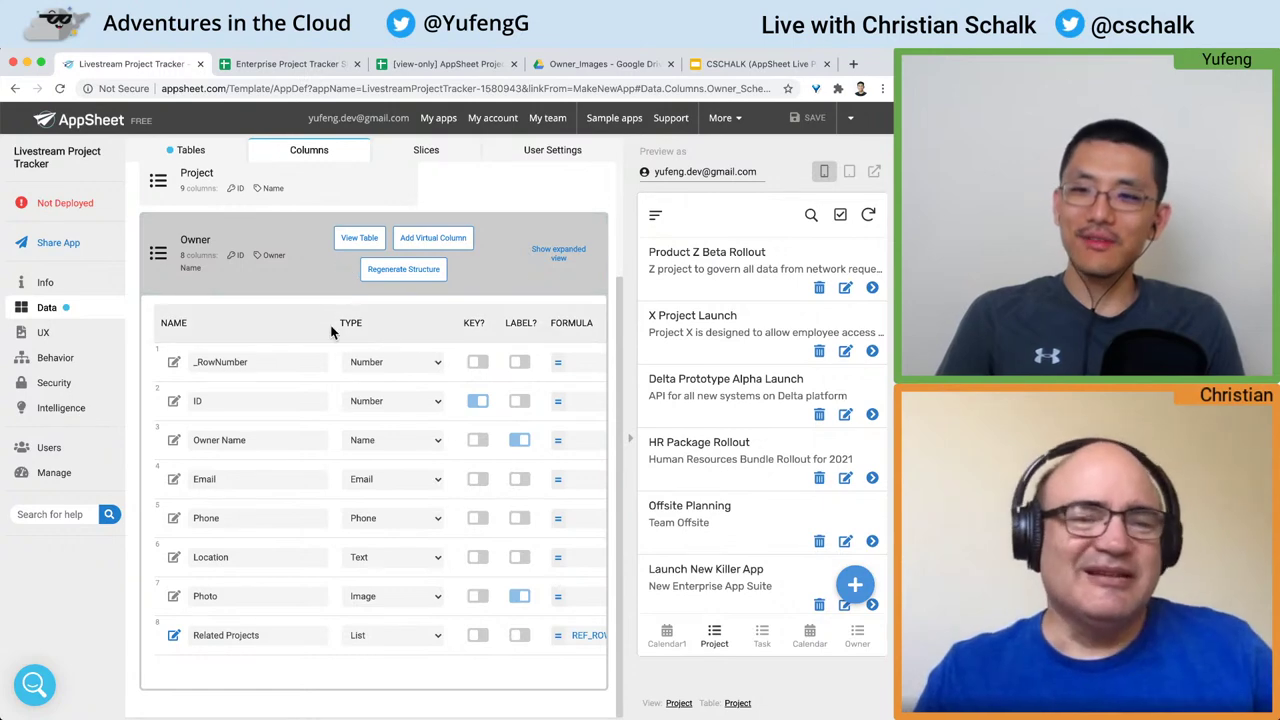
pyautogui.click(173, 401)
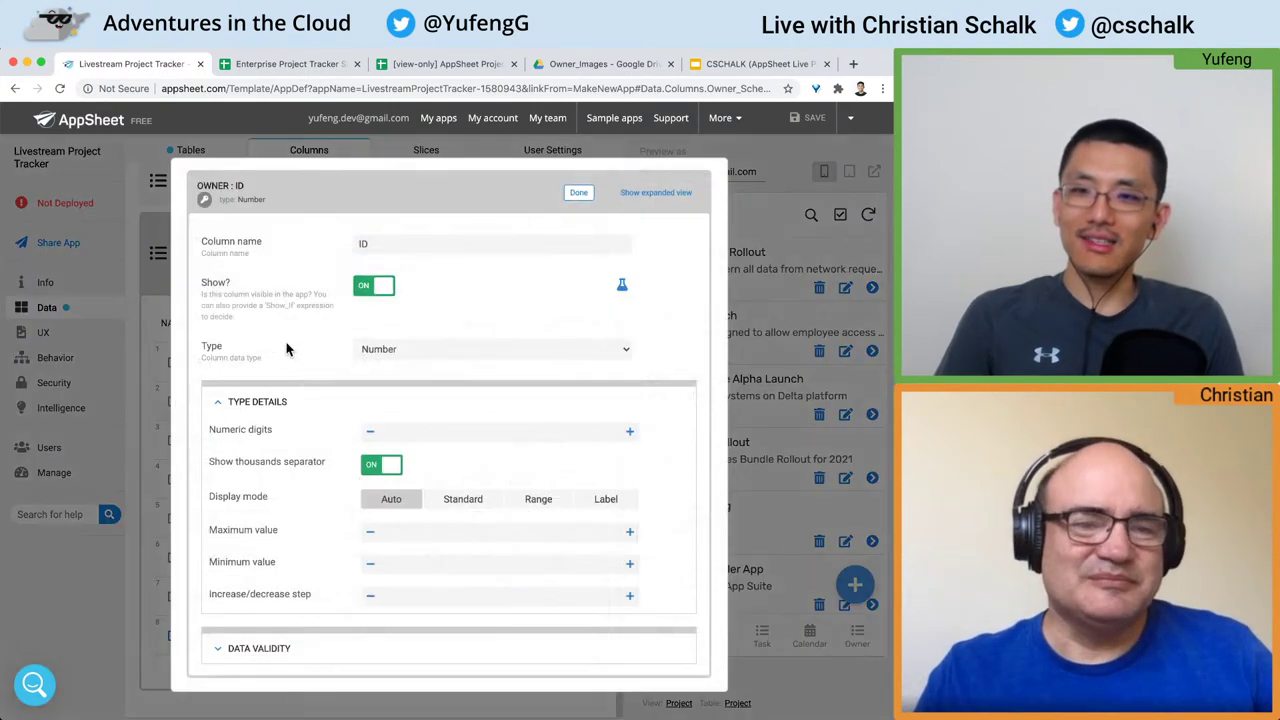
pyautogui.click(370, 290)
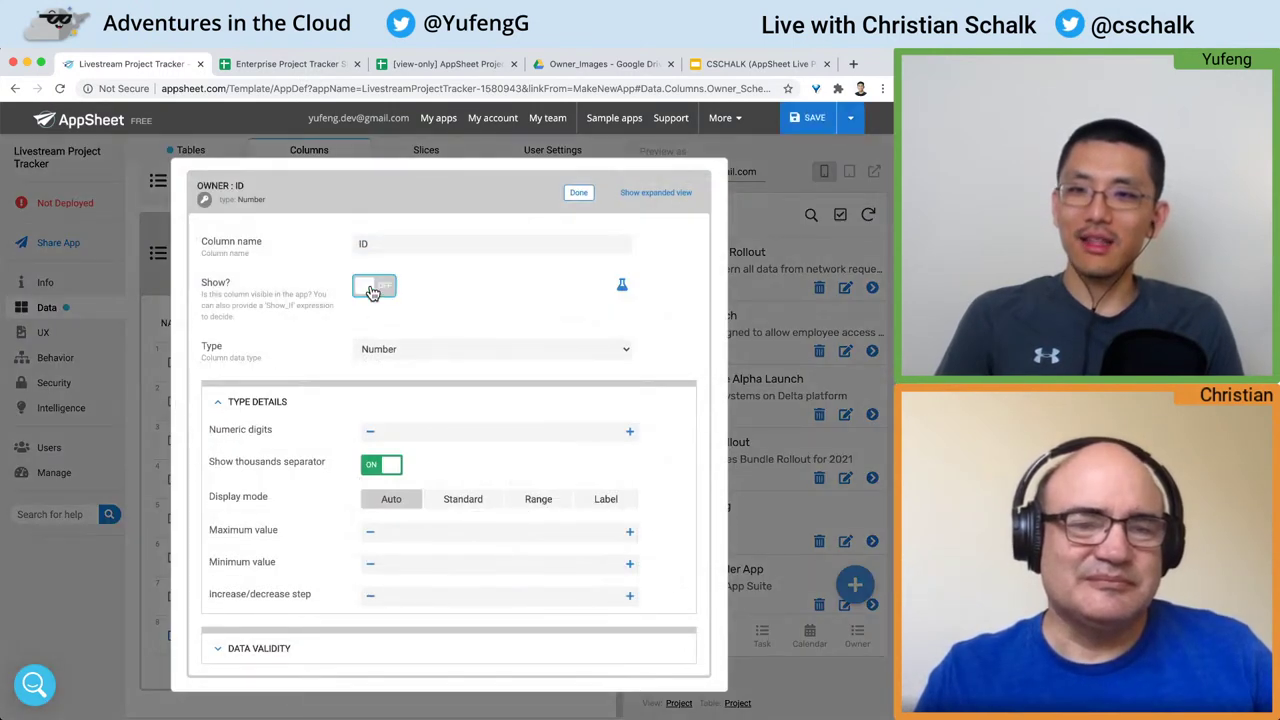
pyautogui.click(465, 349)
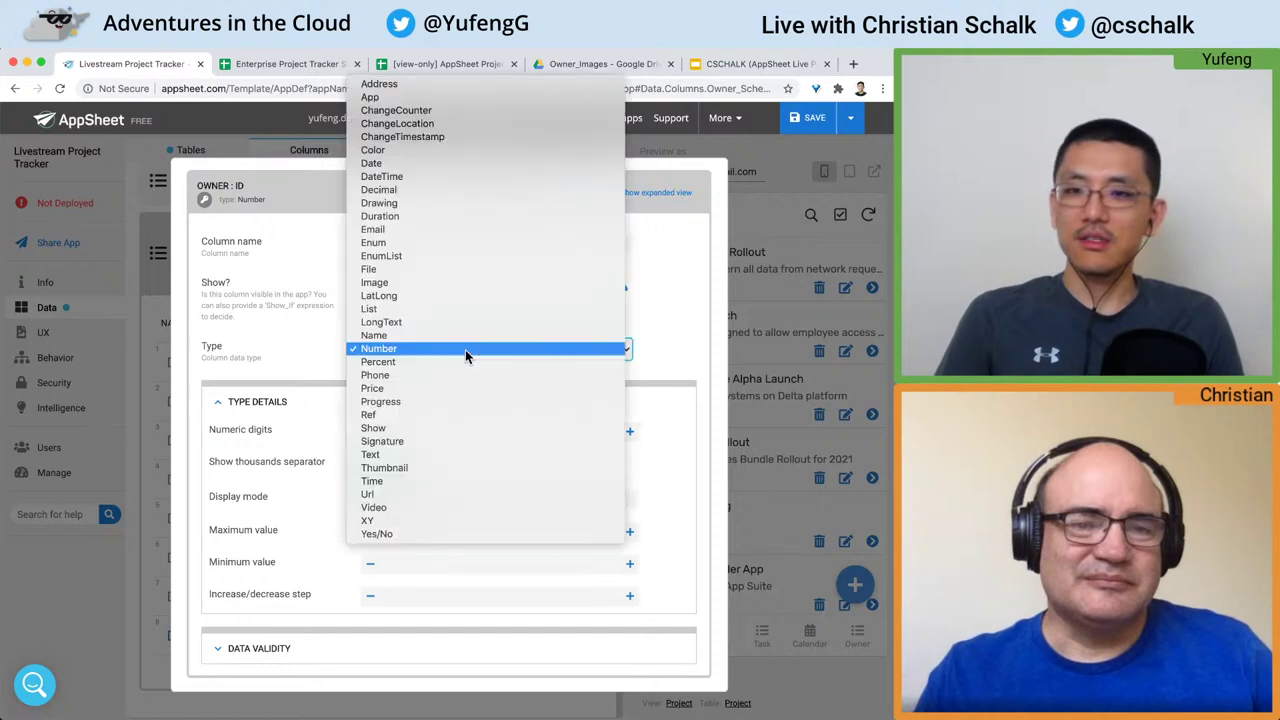
pyautogui.click(495, 452)
pyautogui.scroll(-2, 474, 370)
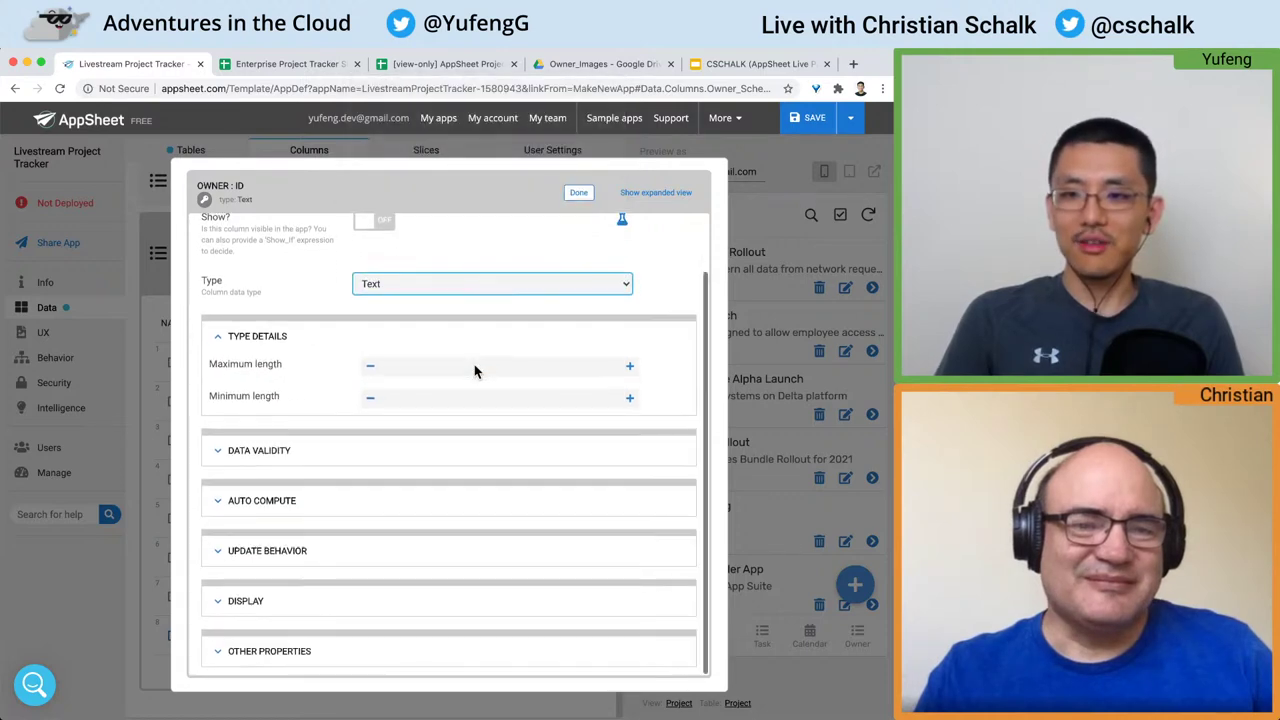
pyautogui.click(344, 502)
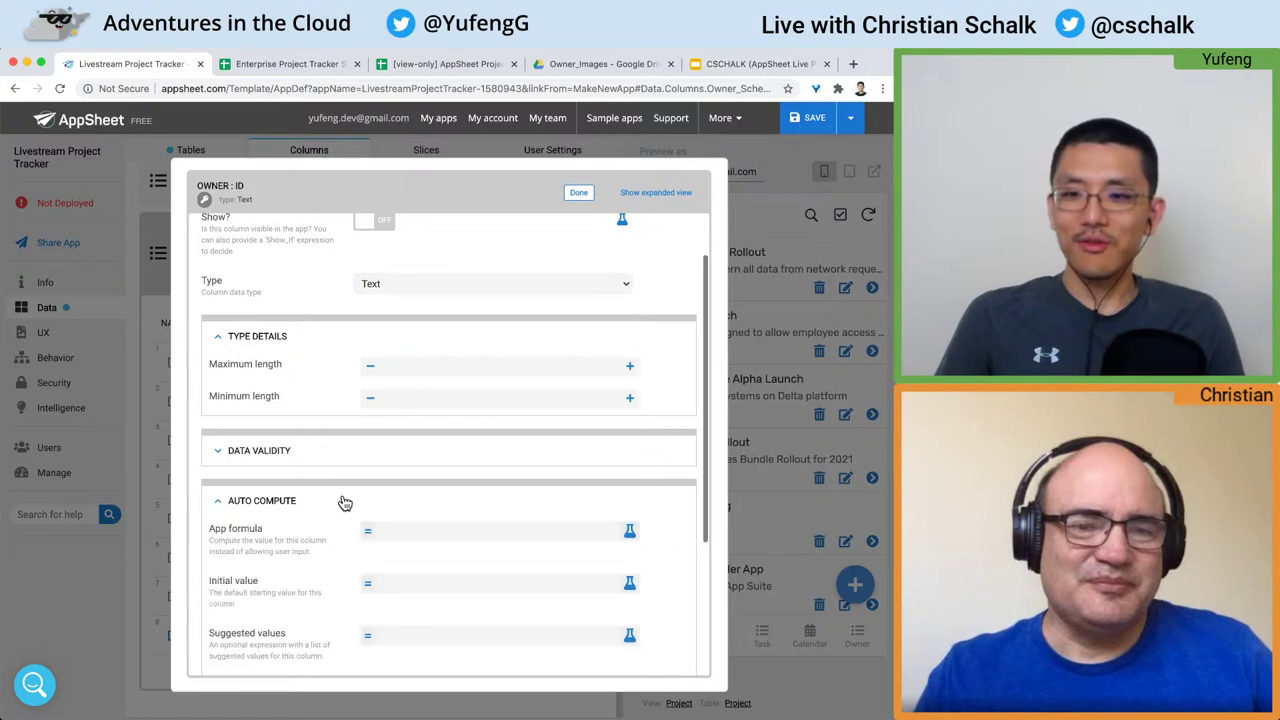
pyautogui.scroll(-3, 340, 503)
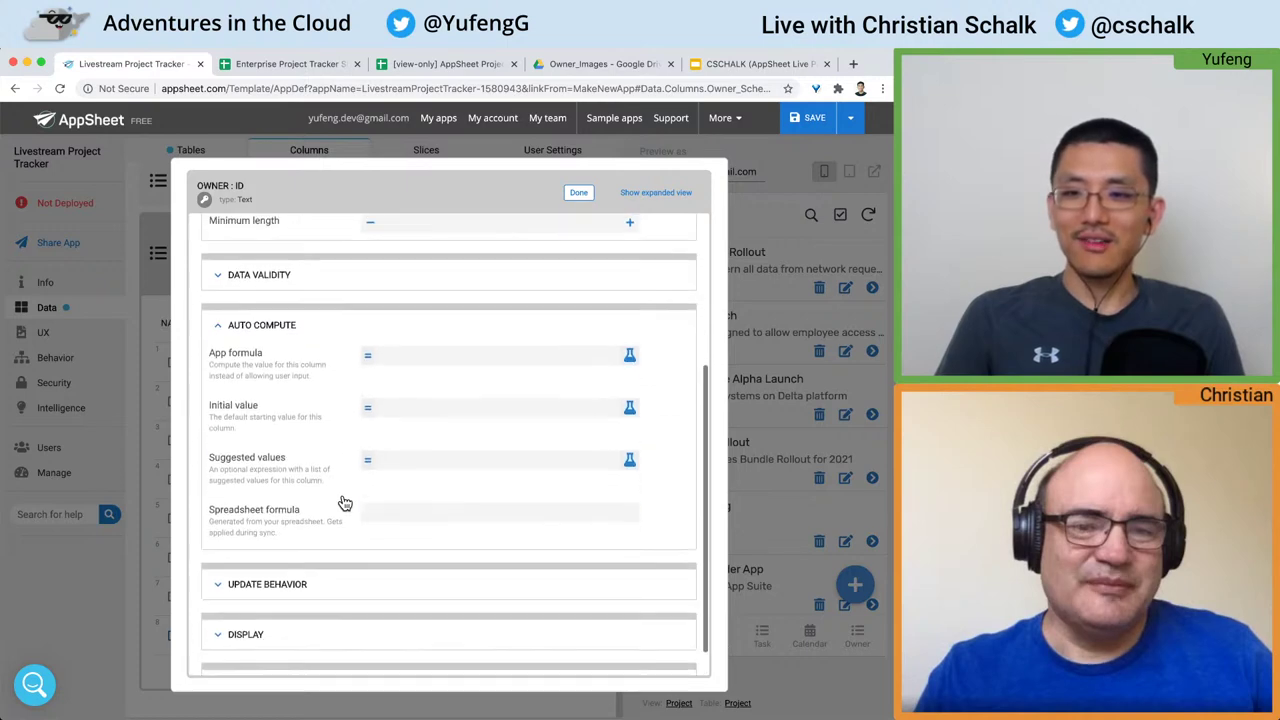
# Step: Set the Owner ID initial value to UNIQUEID(), finish editing, and save the app
pyautogui.click(445, 412)
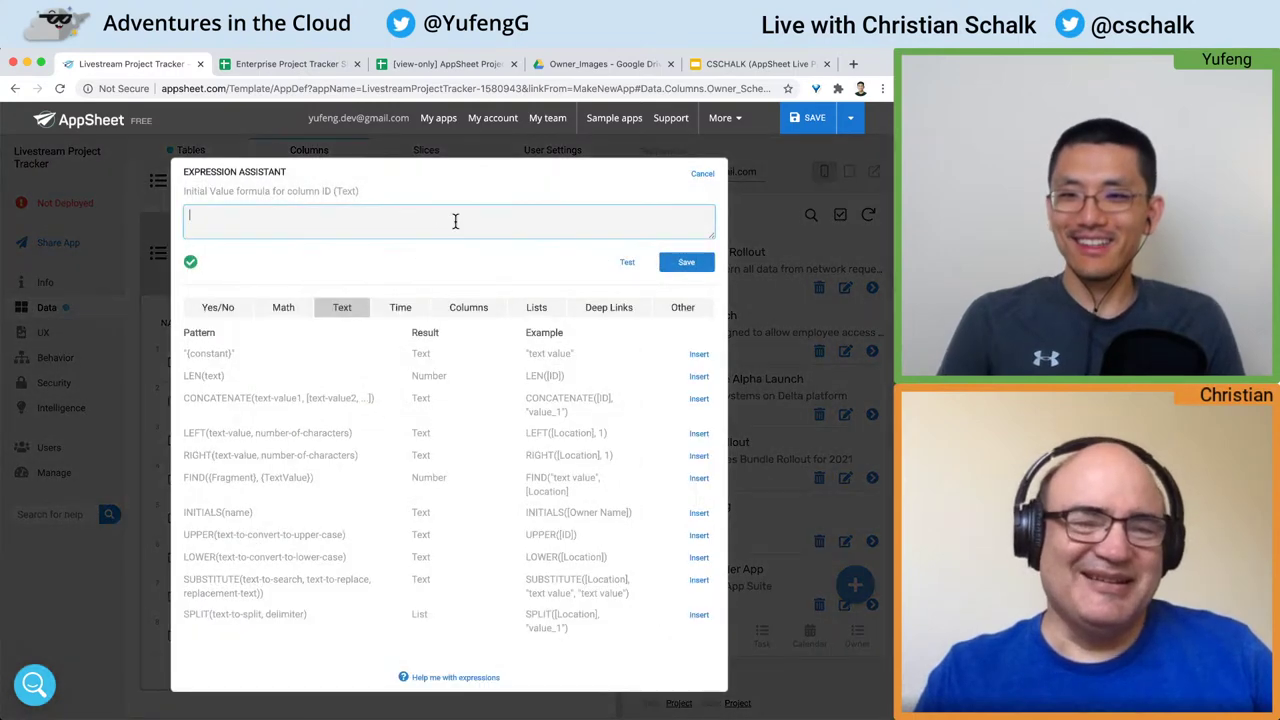
pyautogui.write('UNIQUEID(')
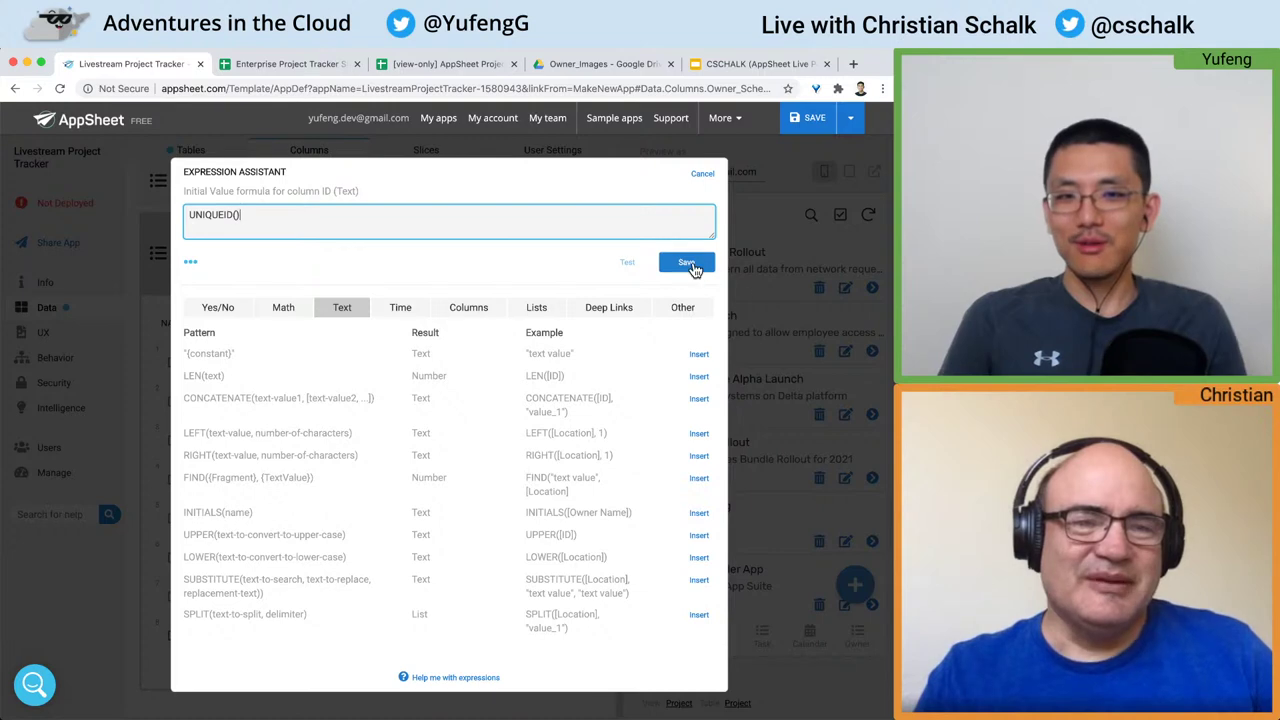
pyautogui.click(686, 262)
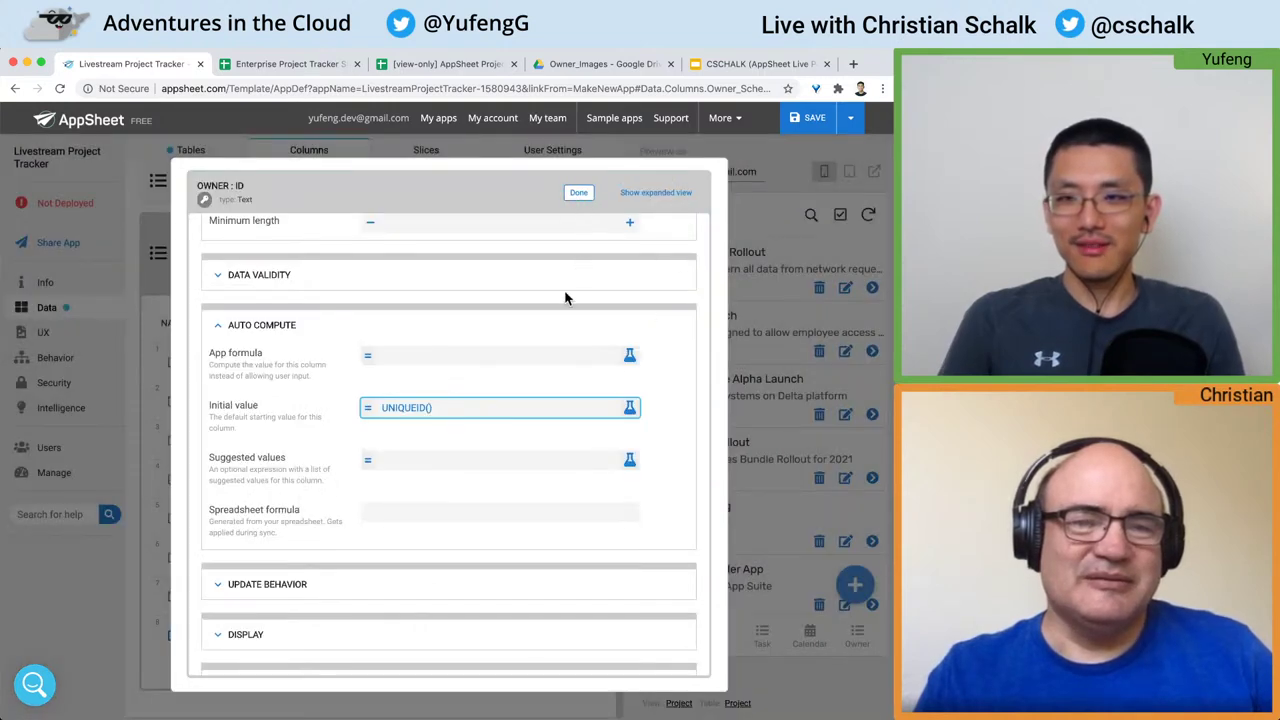
pyautogui.scroll(5, 565, 298)
pyautogui.click(578, 193)
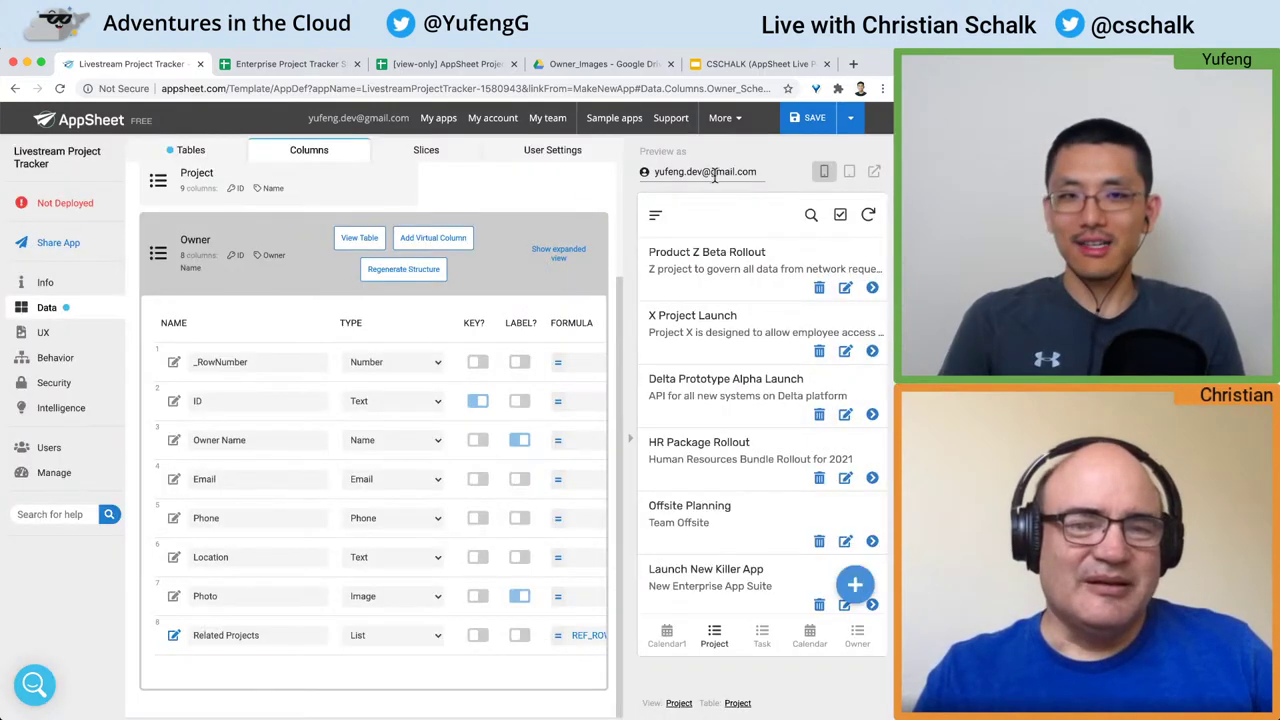
pyautogui.click(810, 118)
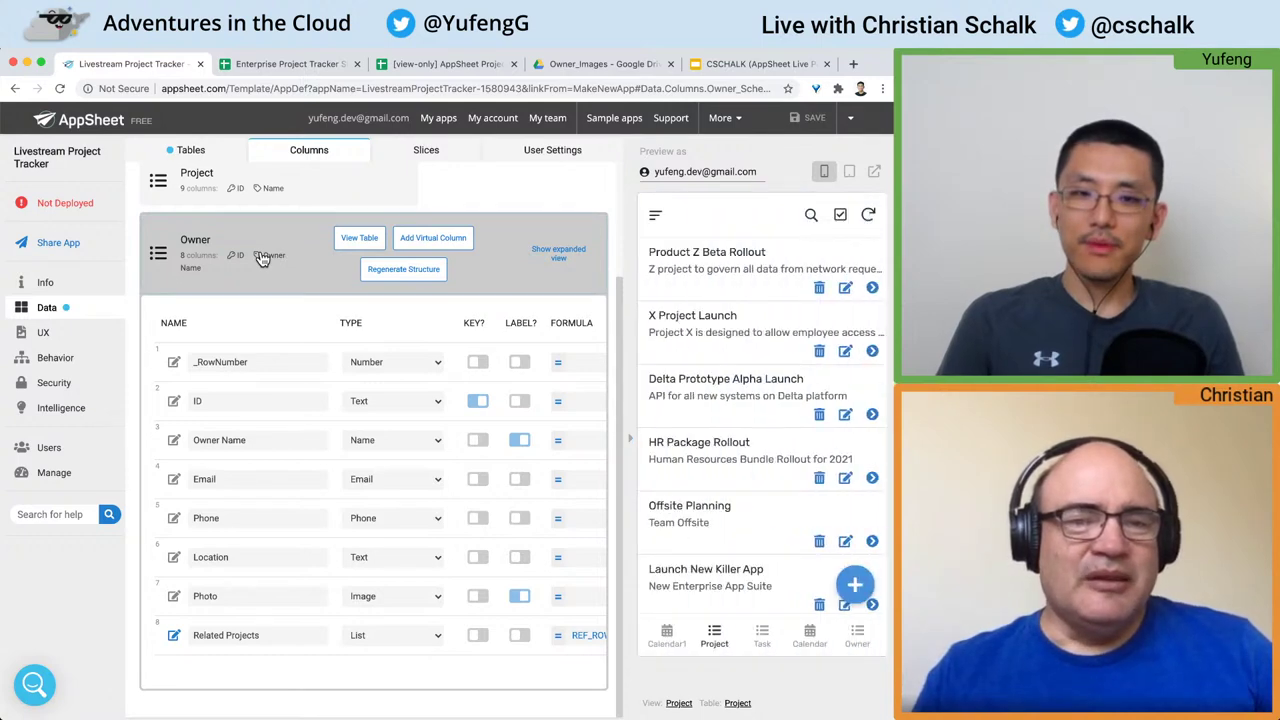
# Step: Collapse the Owner table and review the July 23 and July 18 project events in Calendar1
pyautogui.click(262, 256)
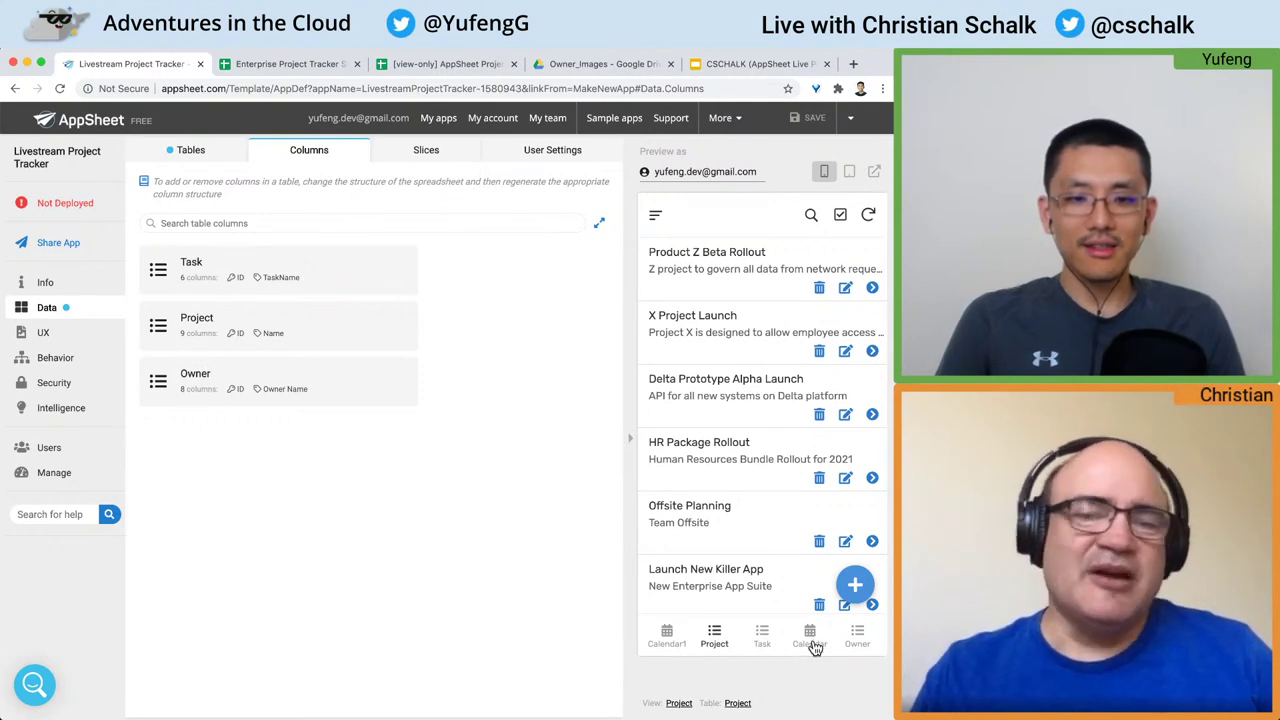
pyautogui.click(667, 640)
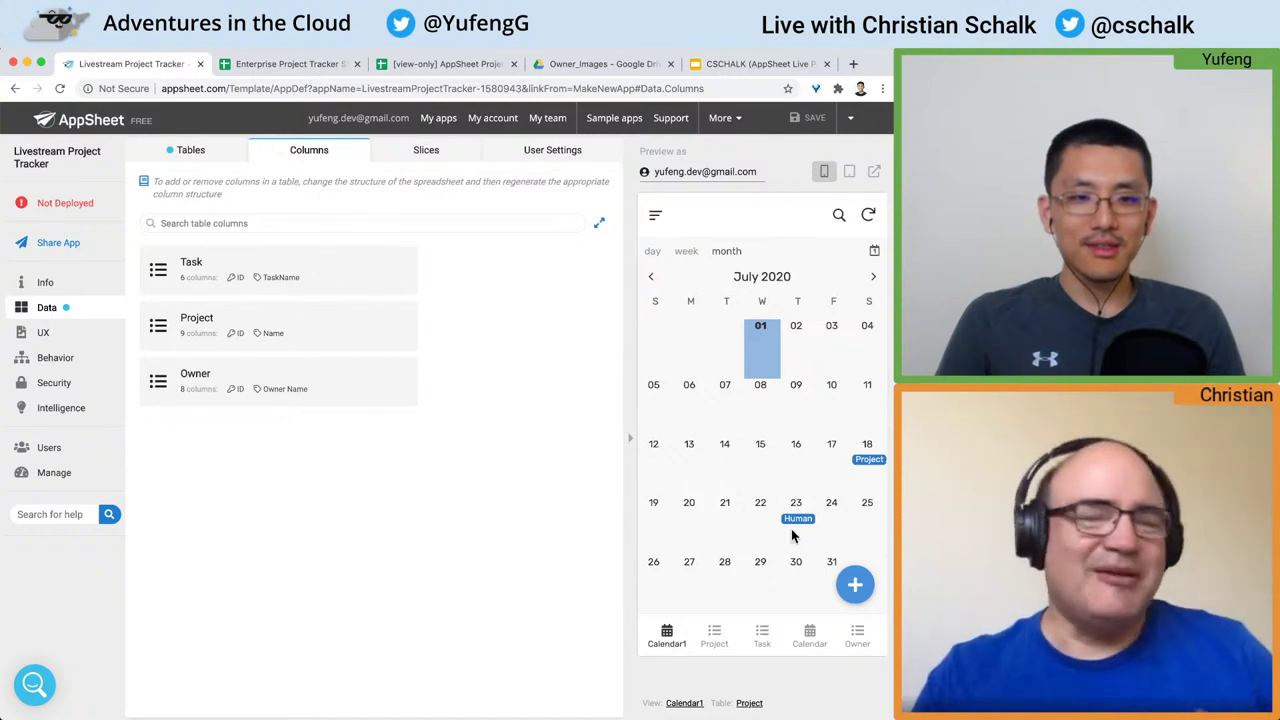
pyautogui.click(799, 521)
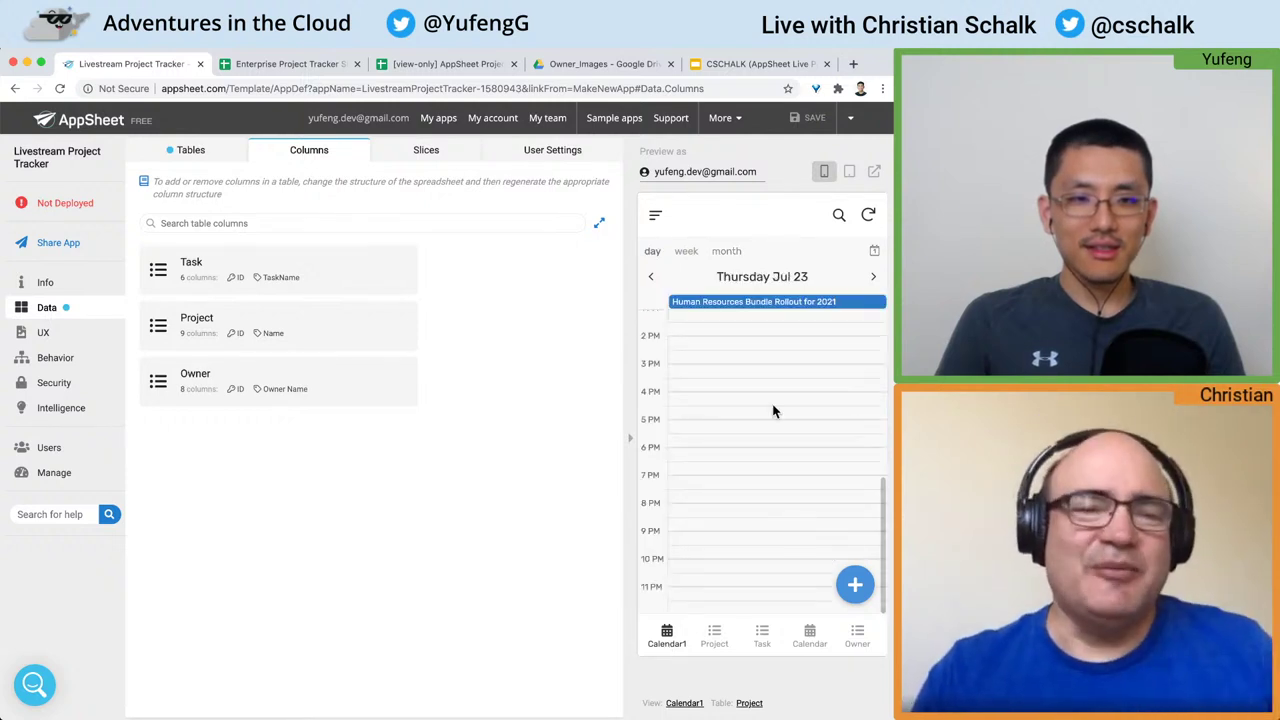
pyautogui.click(724, 252)
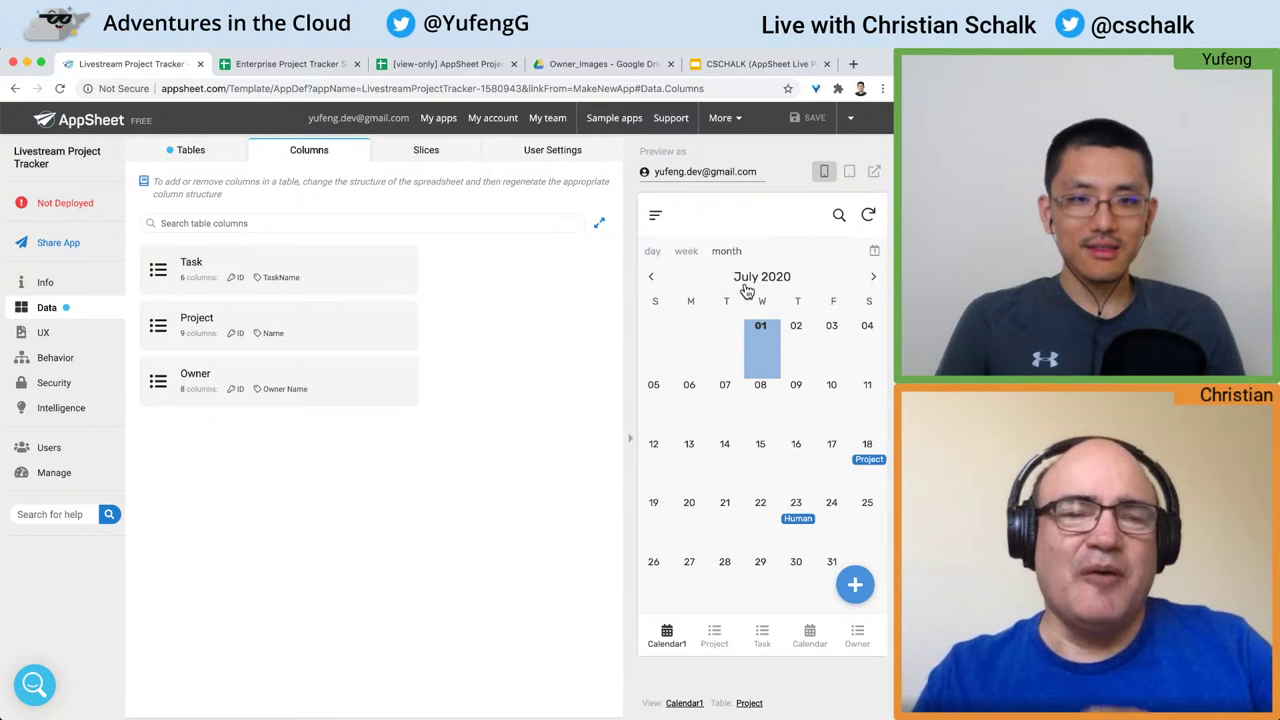
pyautogui.click(866, 466)
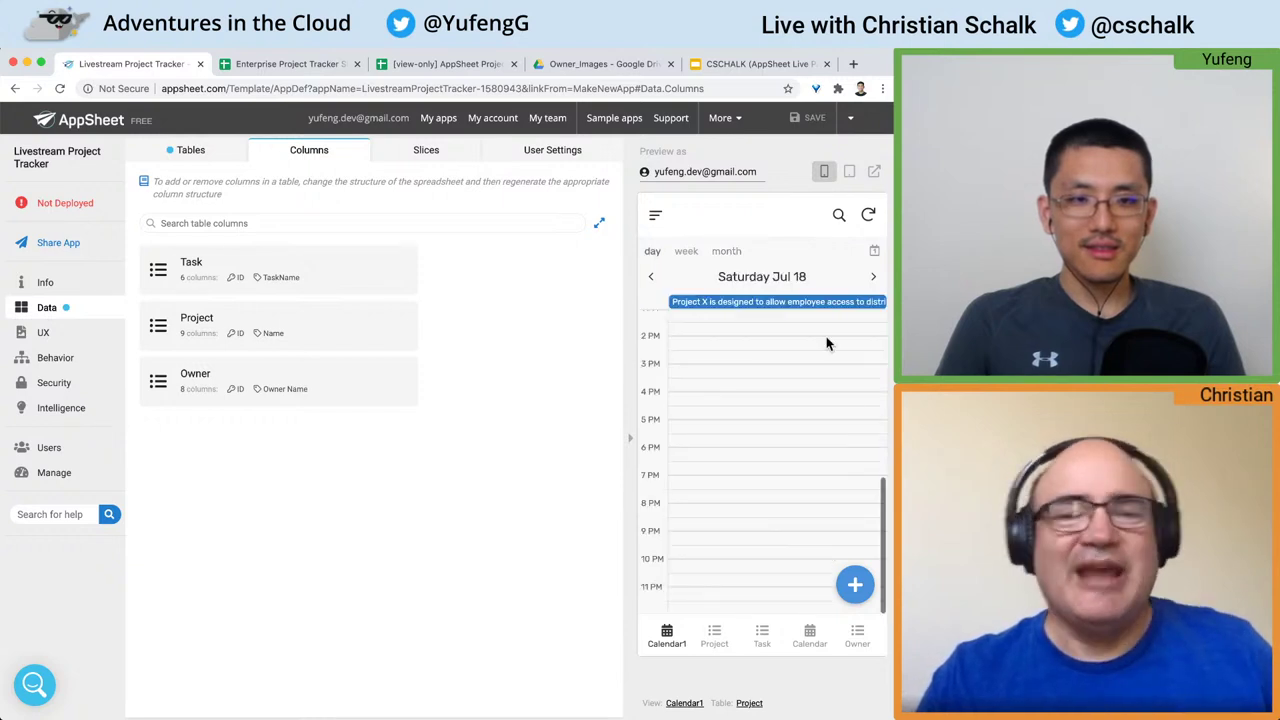
pyautogui.click(726, 251)
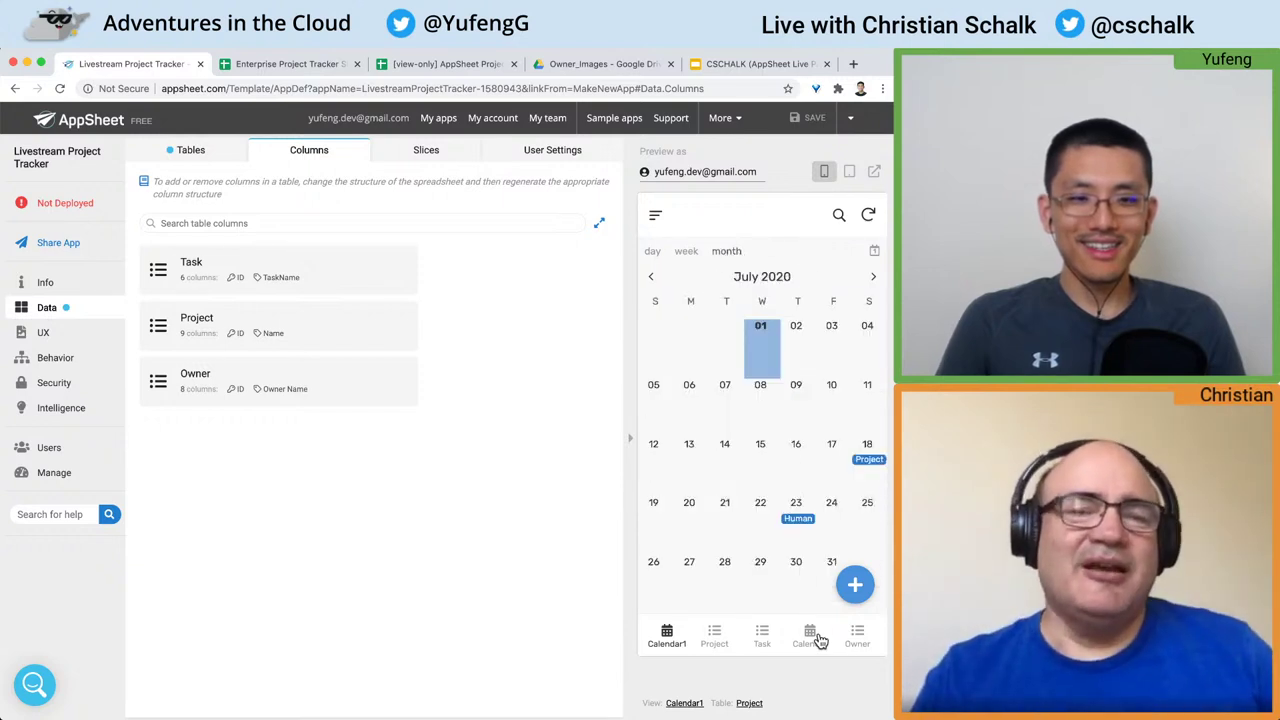
# Step: Check the File TPS reports task in the task Calendar, then go to the UX views list
pyautogui.click(816, 637)
pyautogui.click(798, 582)
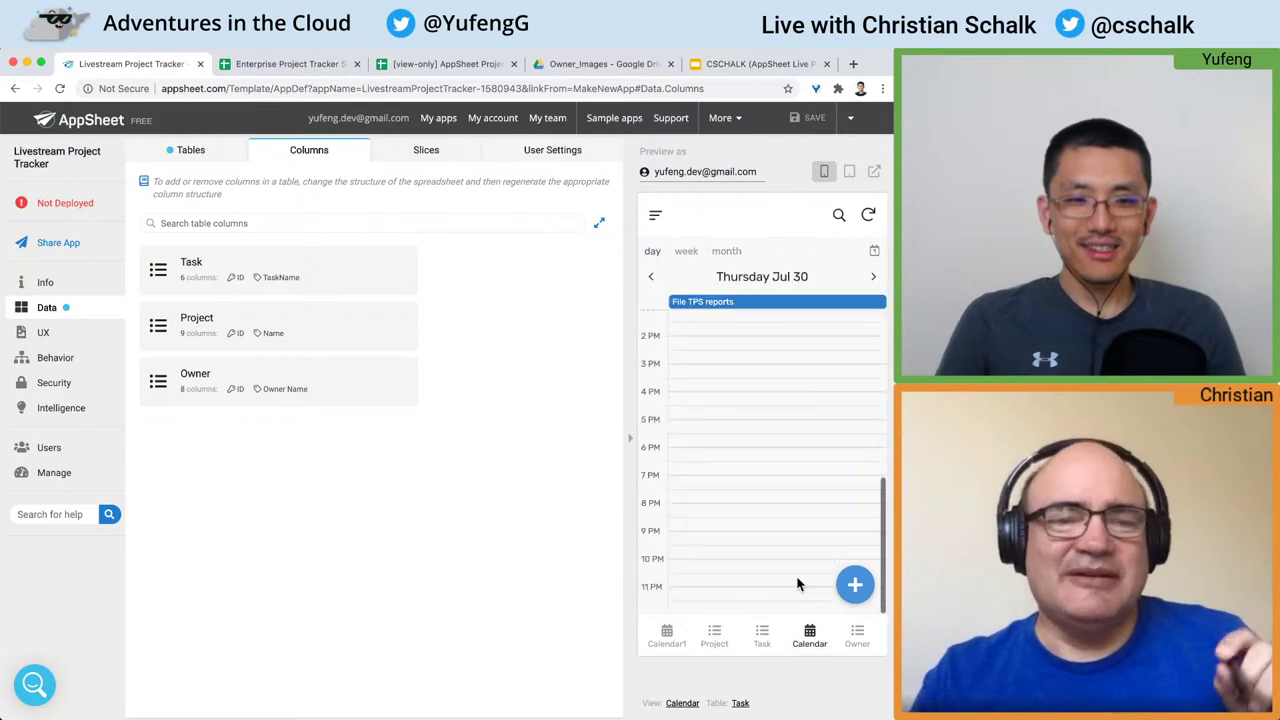
pyautogui.click(728, 252)
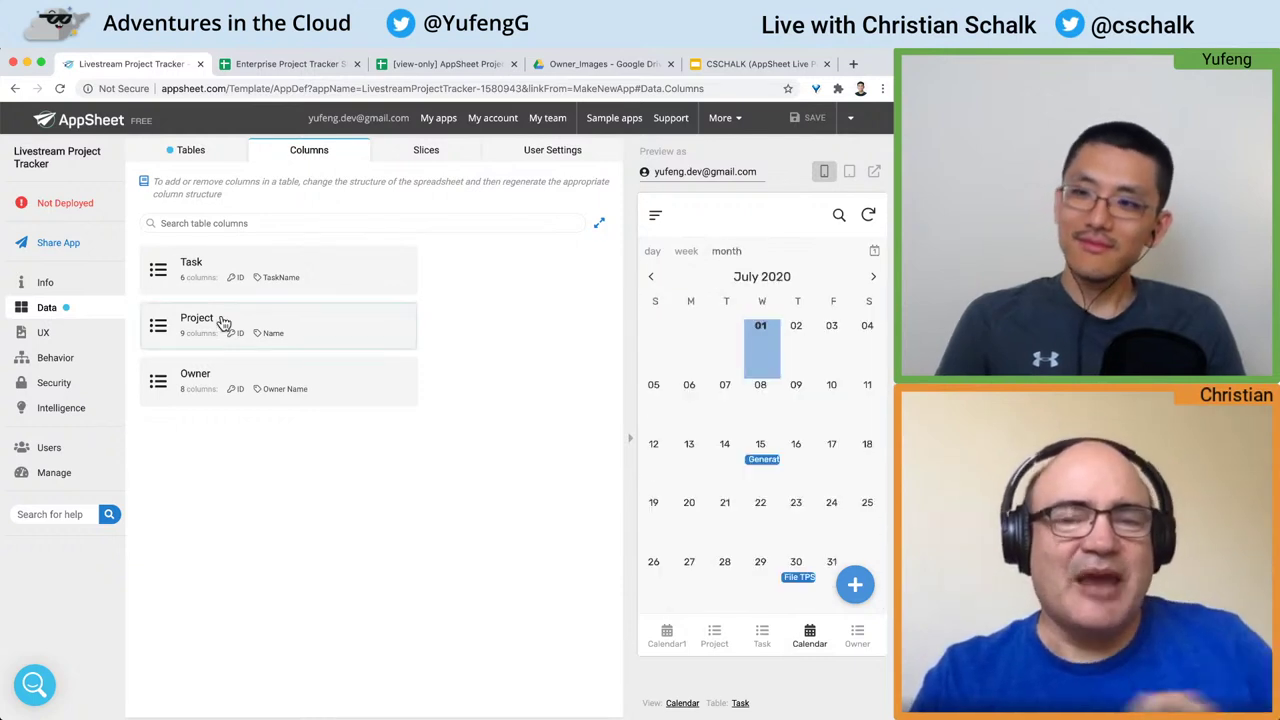
pyautogui.click(66, 334)
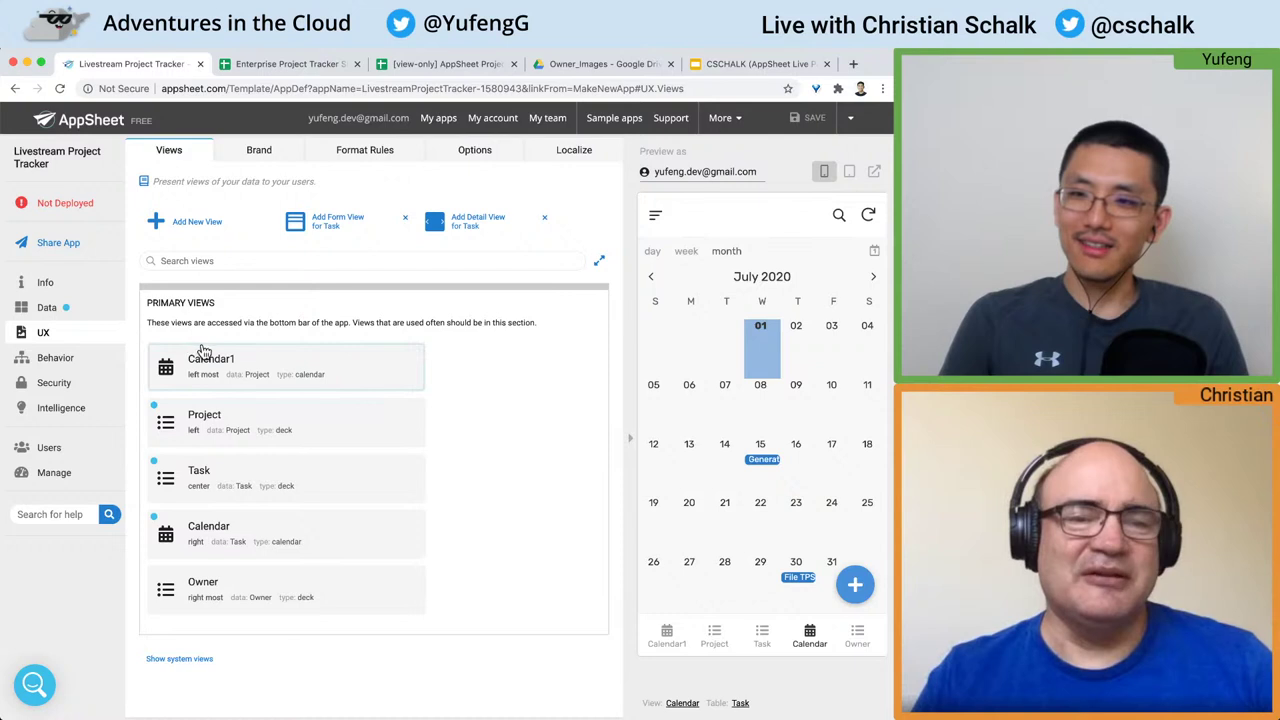
# Step: Delete the Calendar1 view, confirm the deletion, and save the app
pyautogui.click(361, 384)
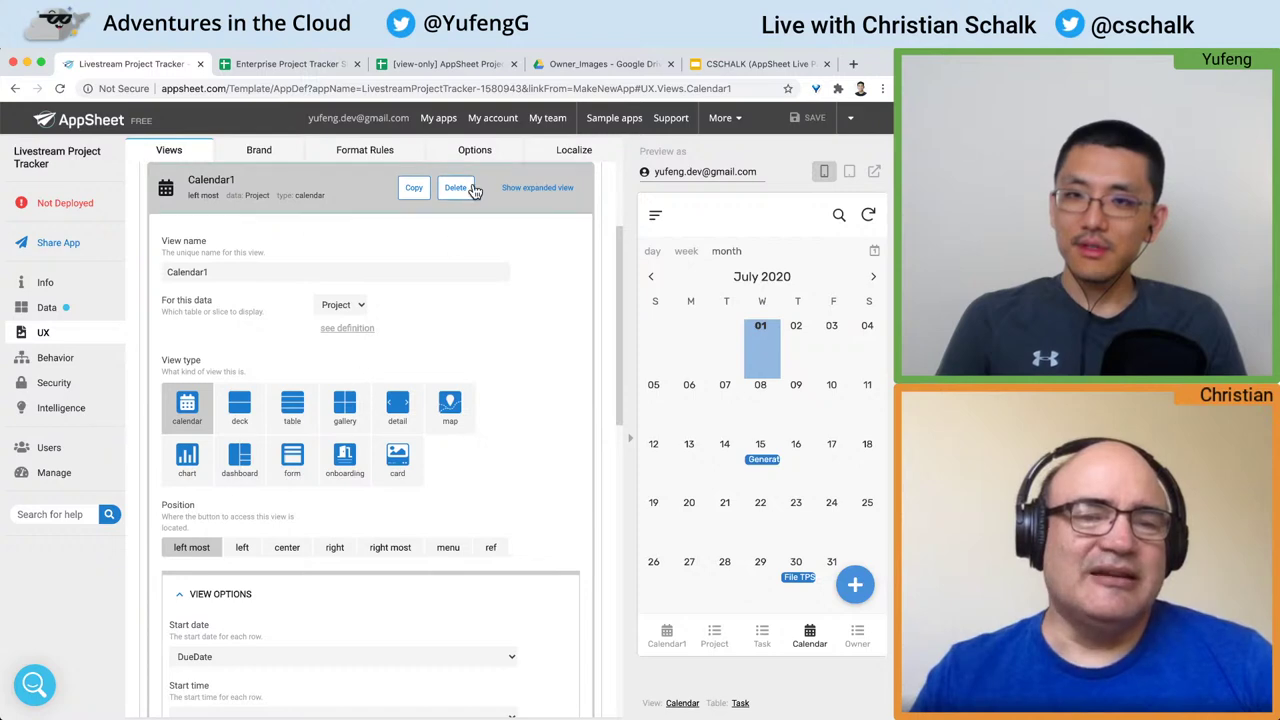
pyautogui.click(458, 192)
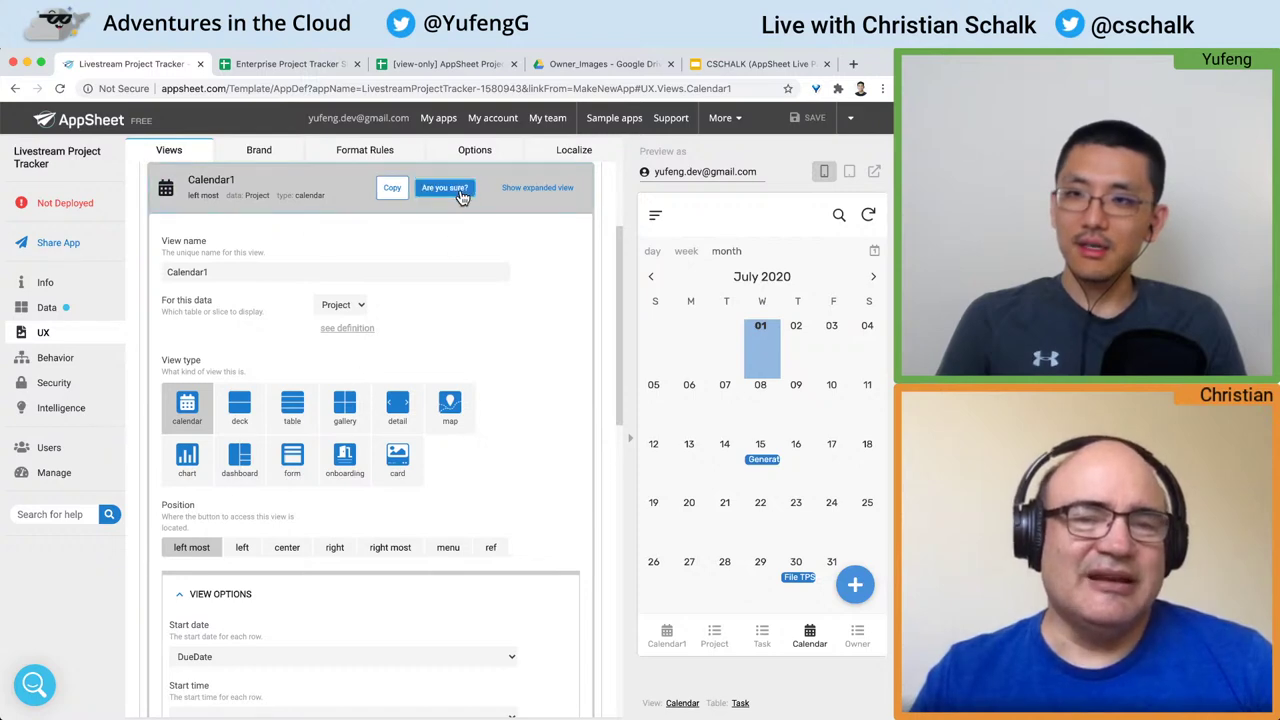
pyautogui.click(460, 189)
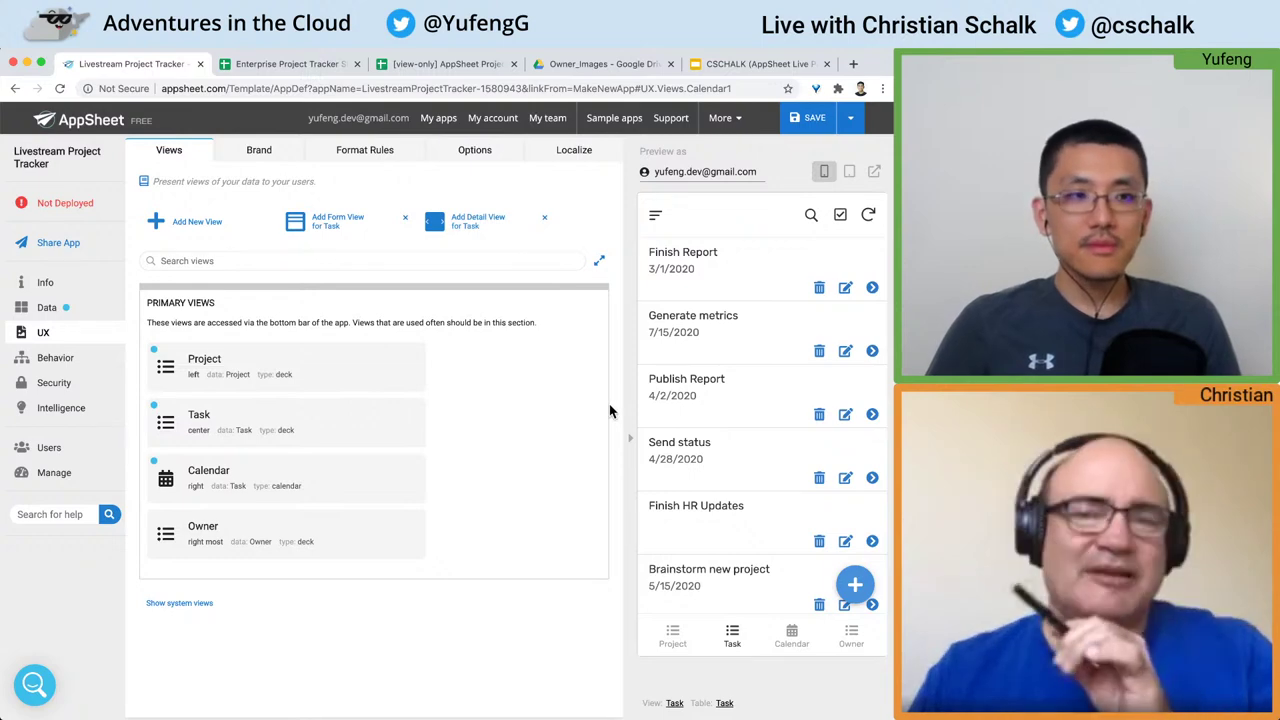
pyautogui.click(810, 120)
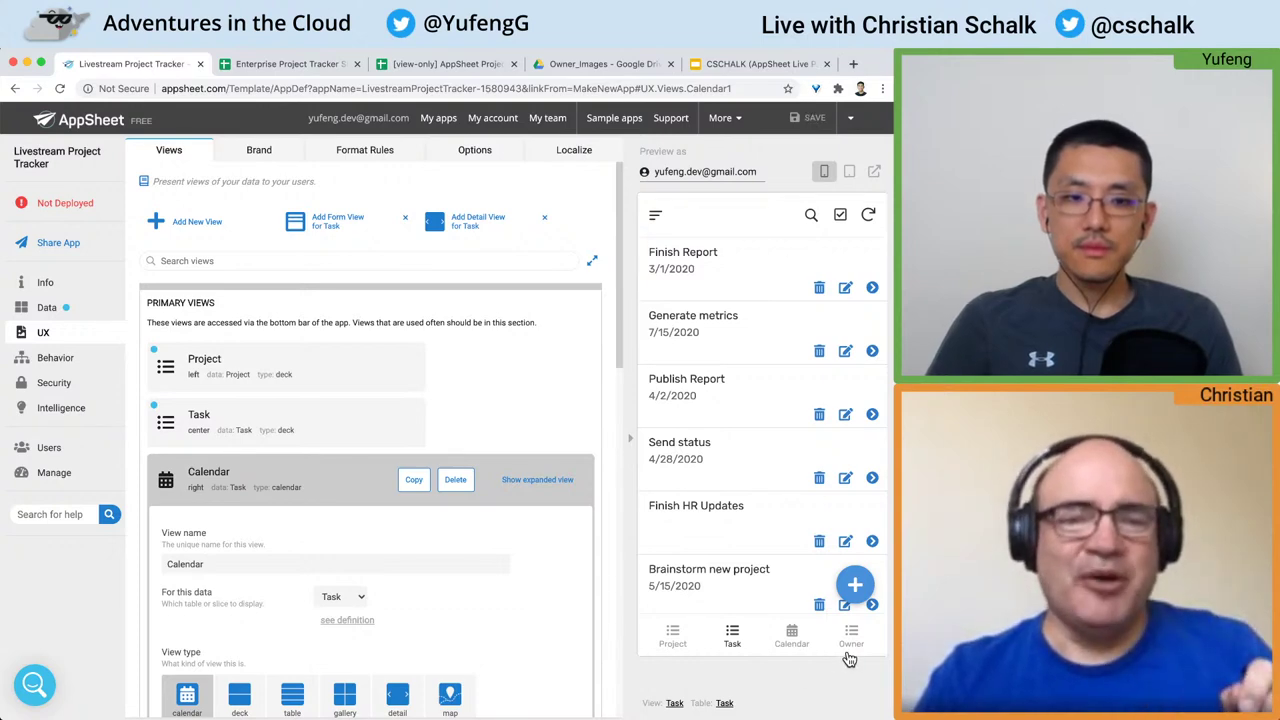
pyautogui.click(285, 496)
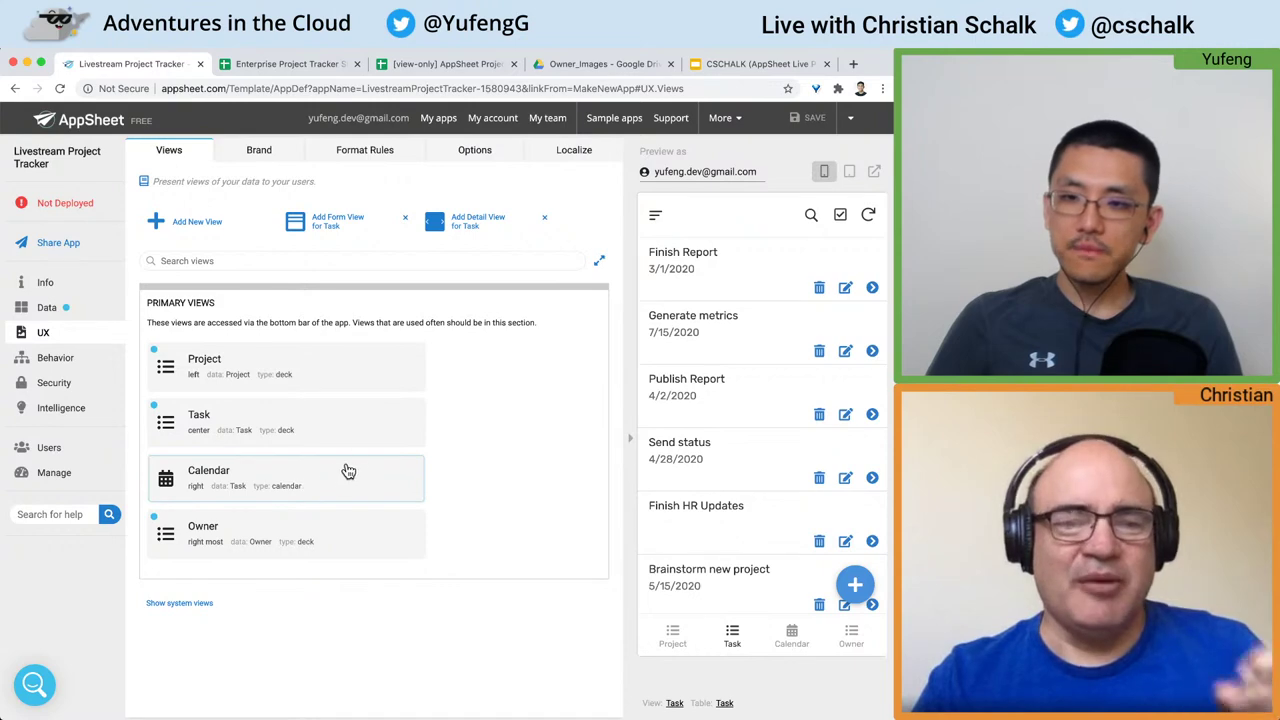
pyautogui.click(257, 528)
pyautogui.scroll(3, 320, 445)
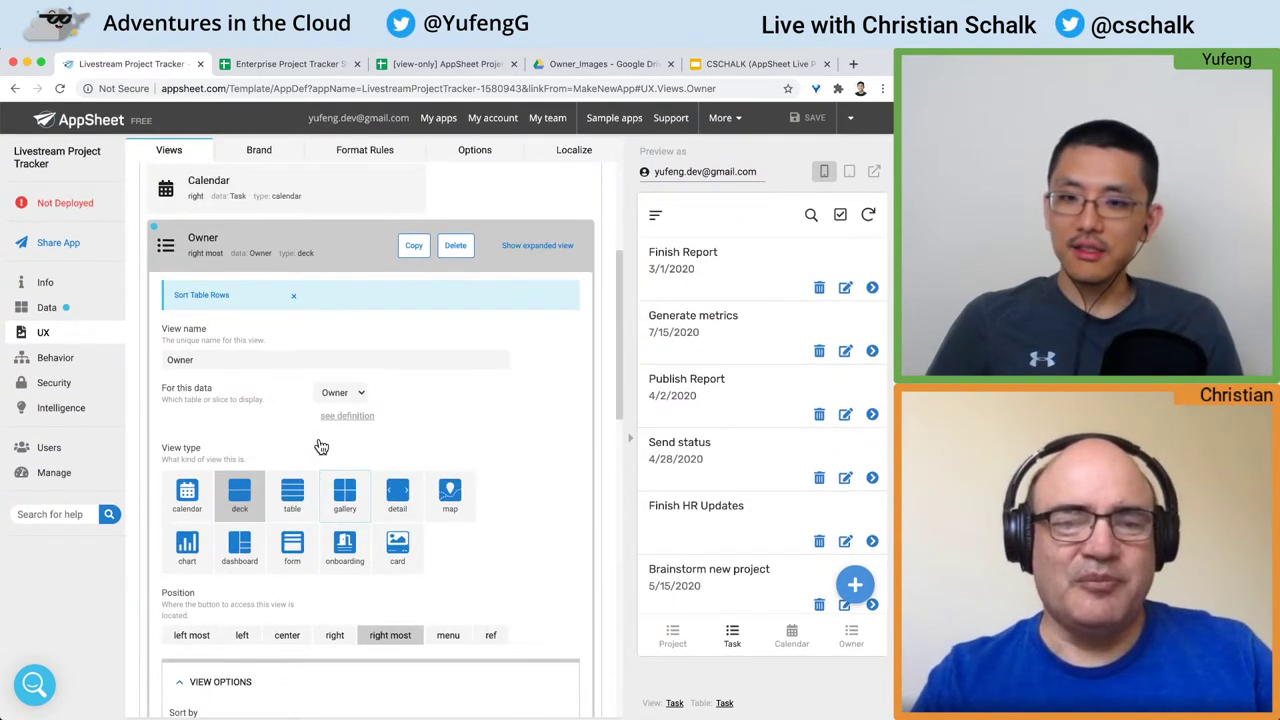
pyautogui.click(255, 330)
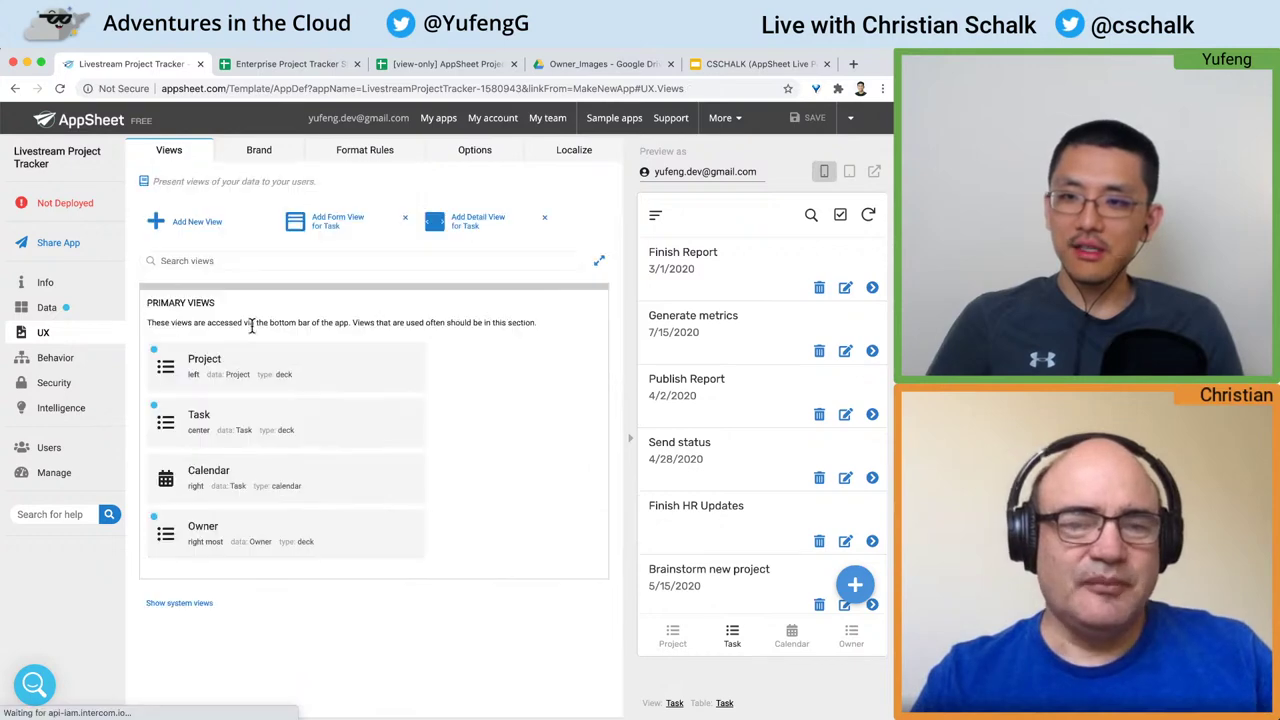
pyautogui.click(230, 484)
# Step: Set the Owner view's Position to 'left most' and save the app
pyautogui.click(240, 192)
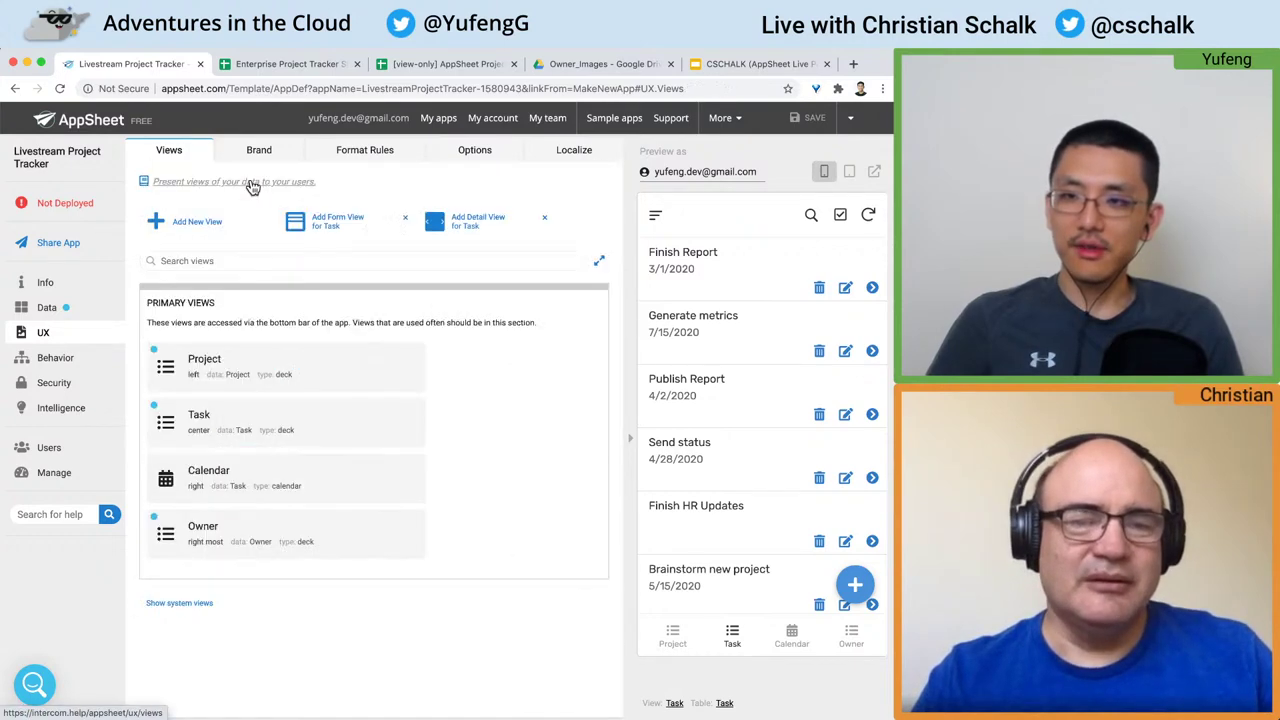
pyautogui.click(222, 536)
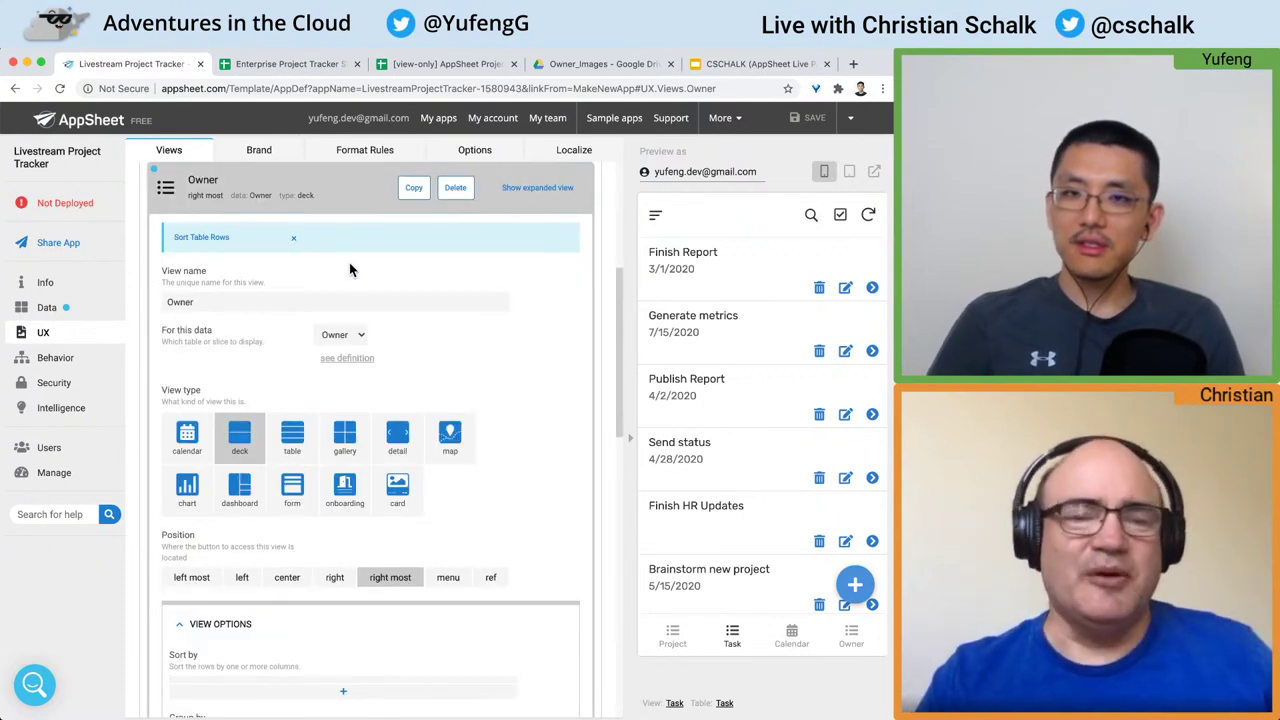
pyautogui.scroll(1, 351, 280)
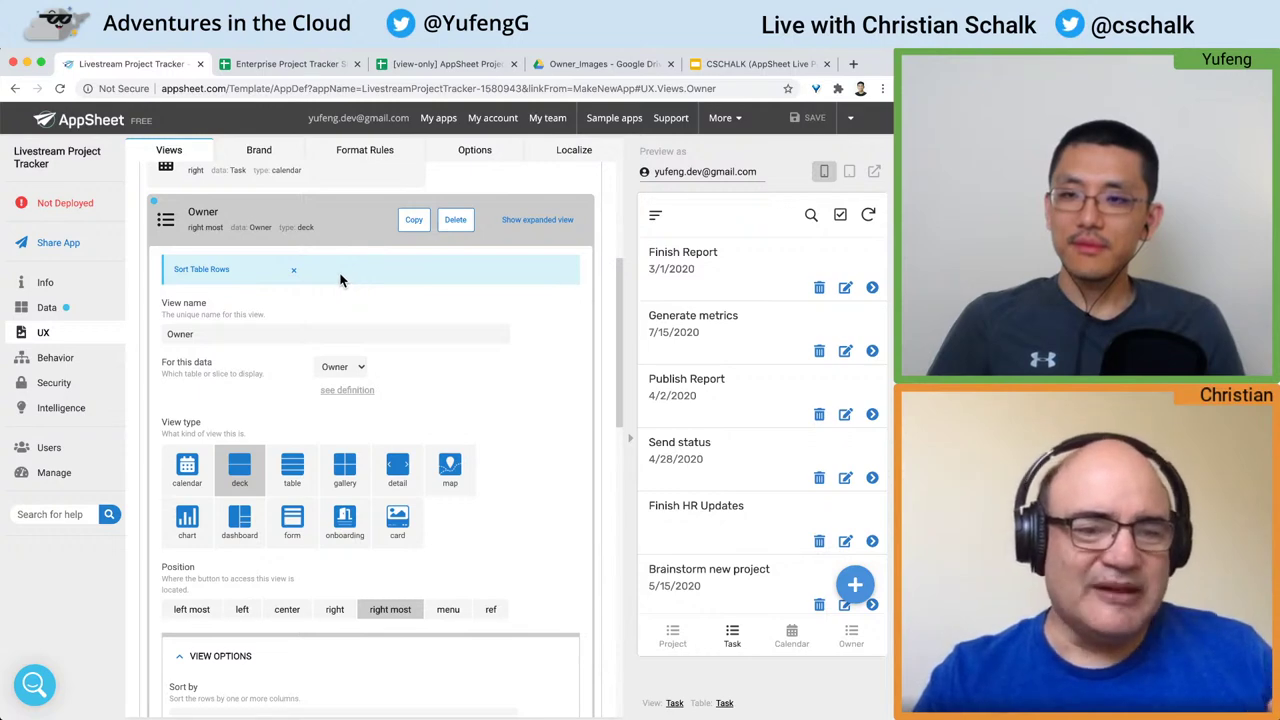
pyautogui.scroll(-5, 340, 280)
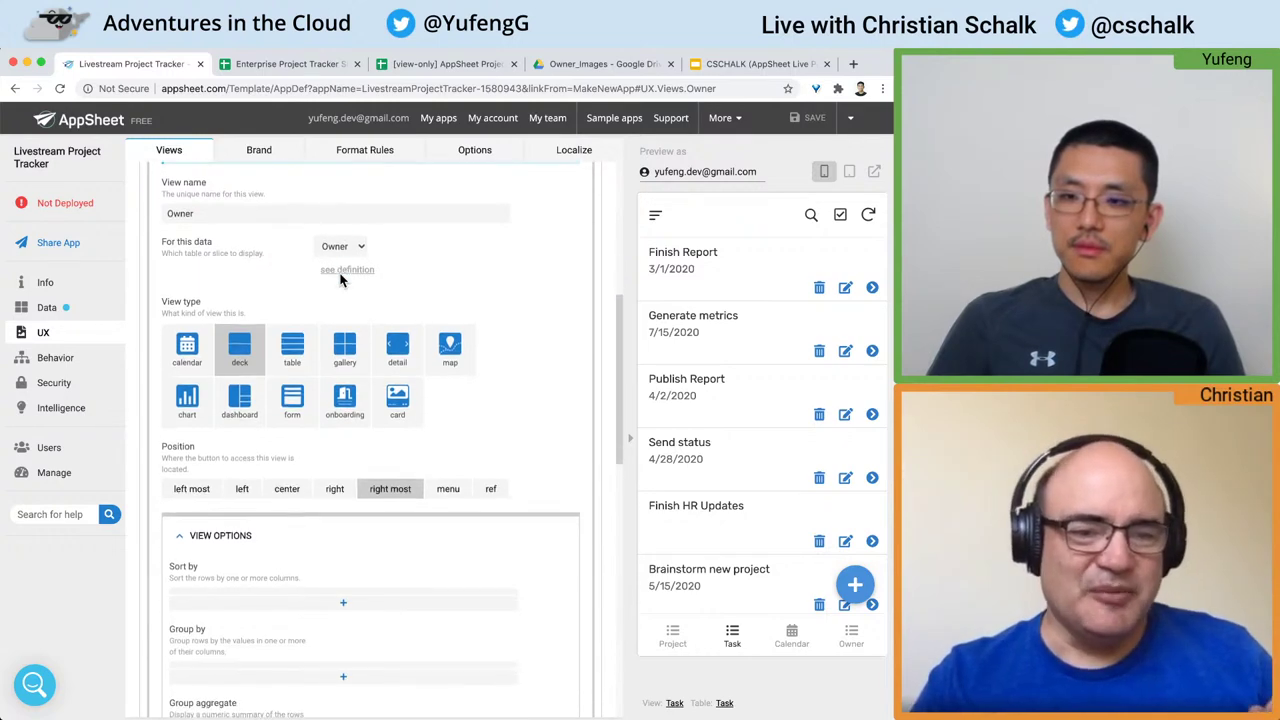
pyautogui.doubleClick(164, 427)
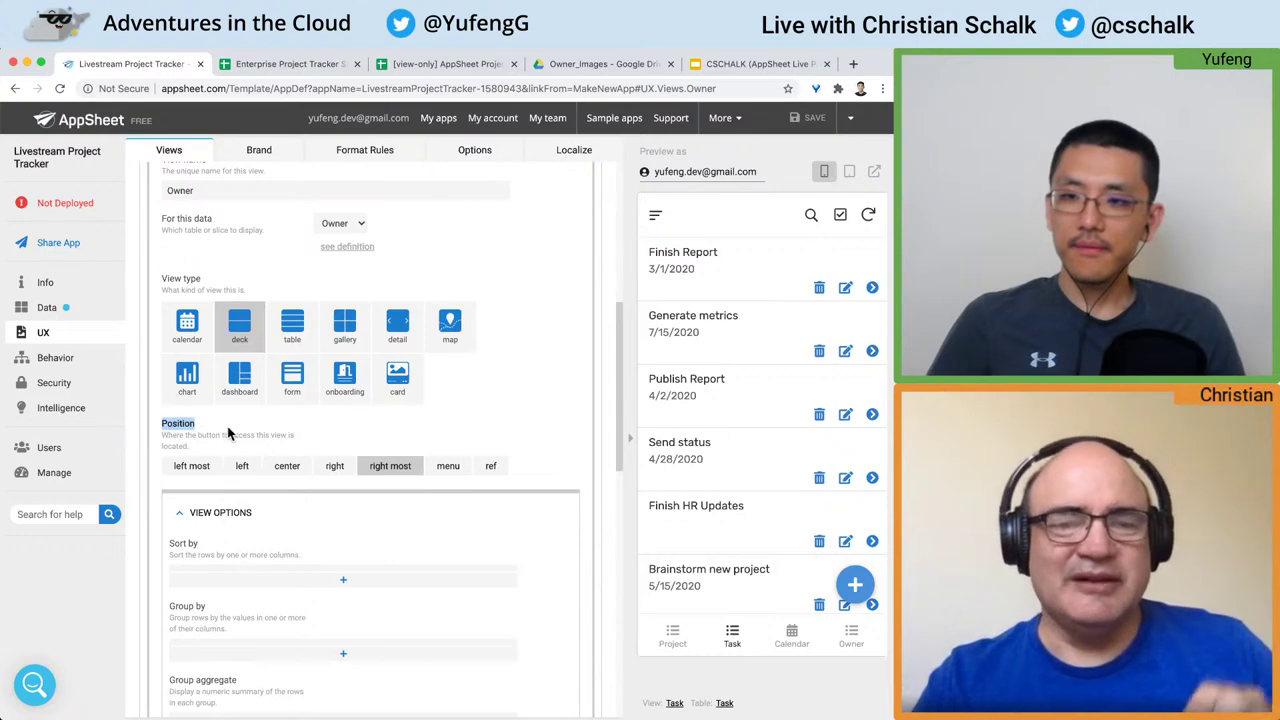
pyautogui.click(186, 471)
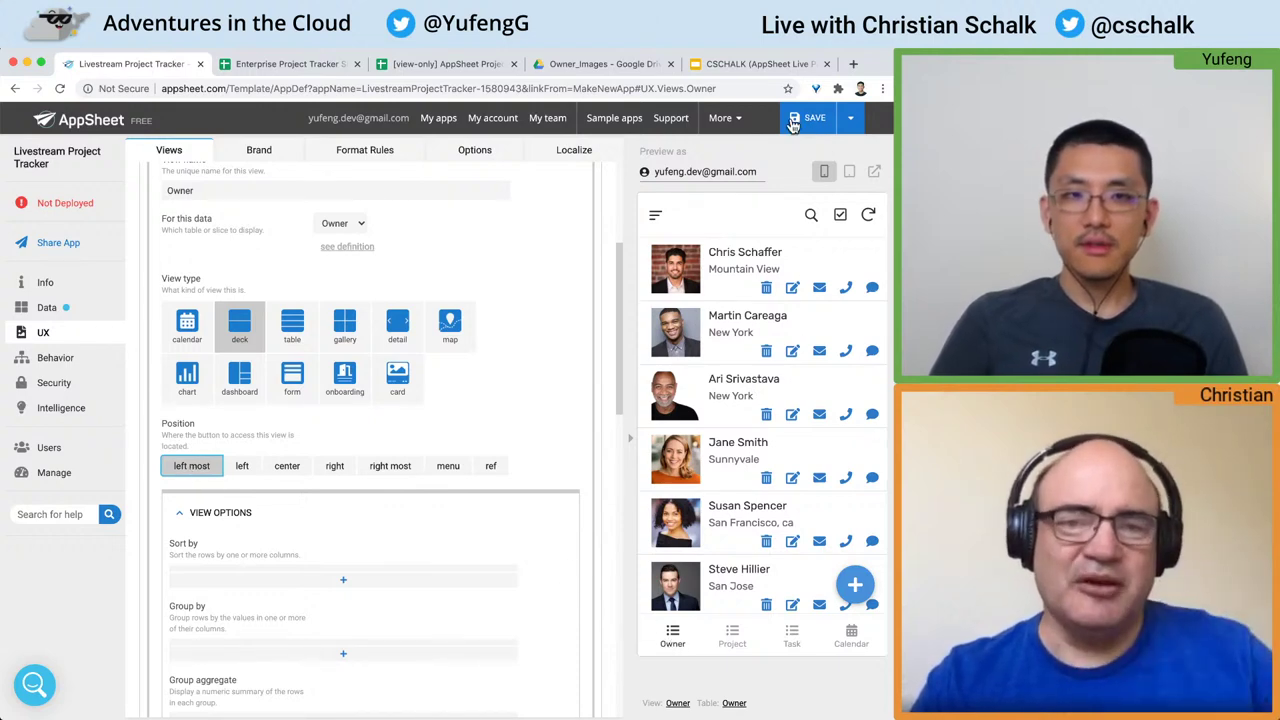
pyautogui.click(853, 121)
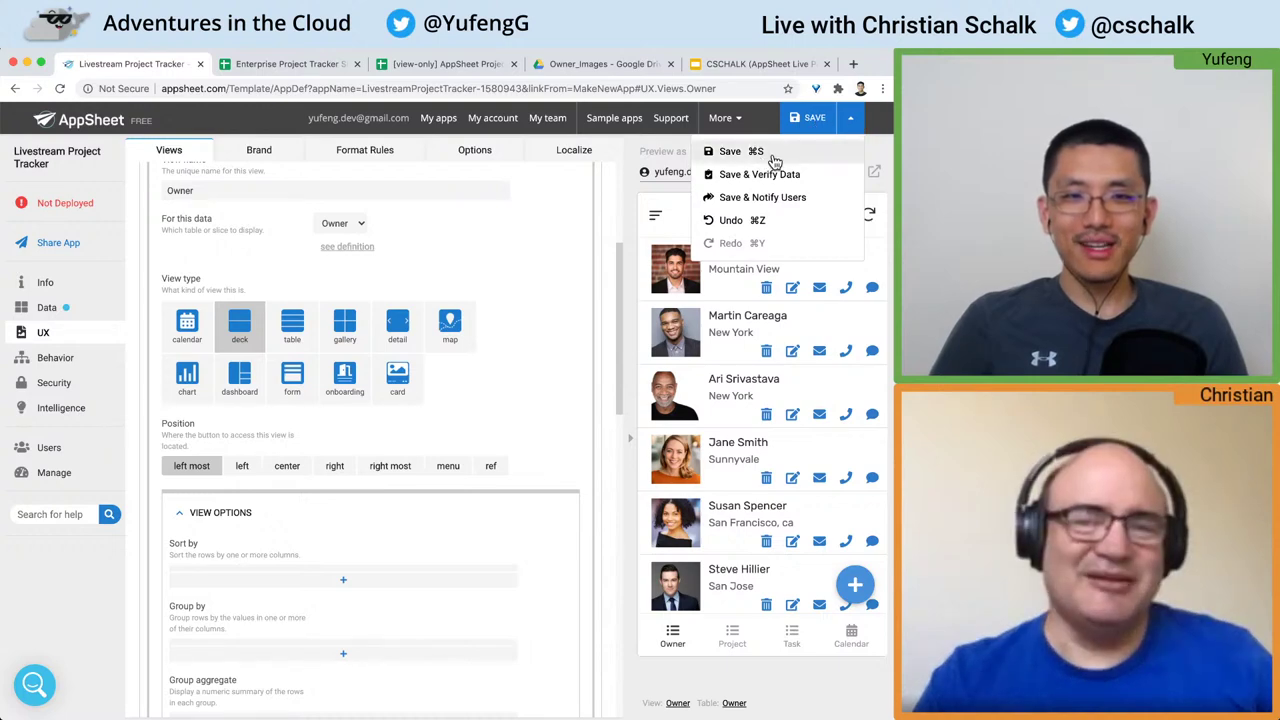
pyautogui.click(807, 119)
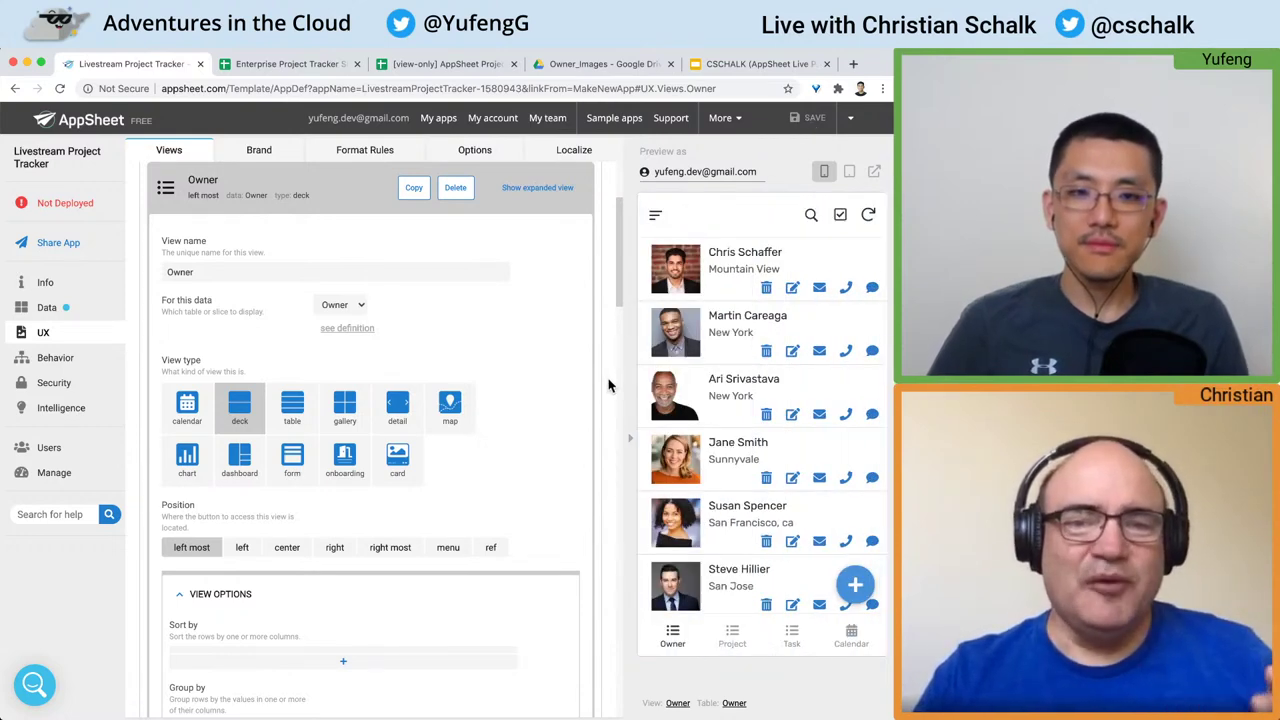
pyautogui.scroll(-3, 728, 405)
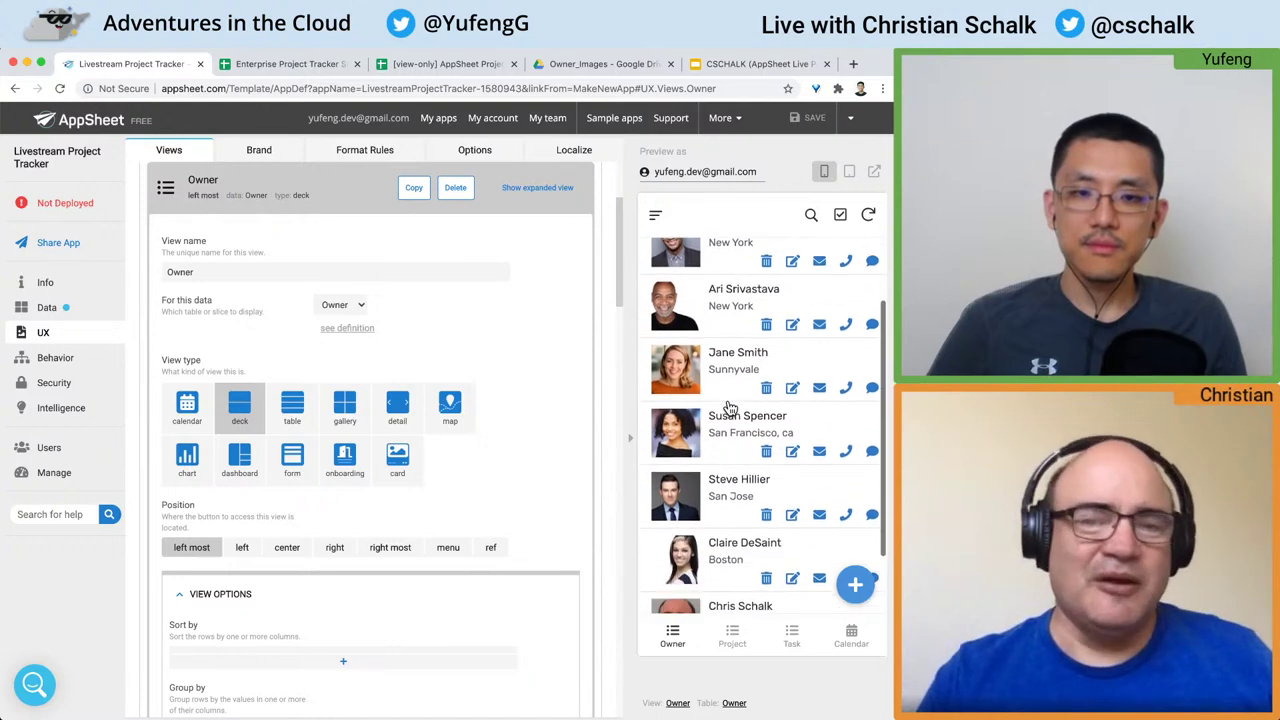
pyautogui.scroll(2, 728, 405)
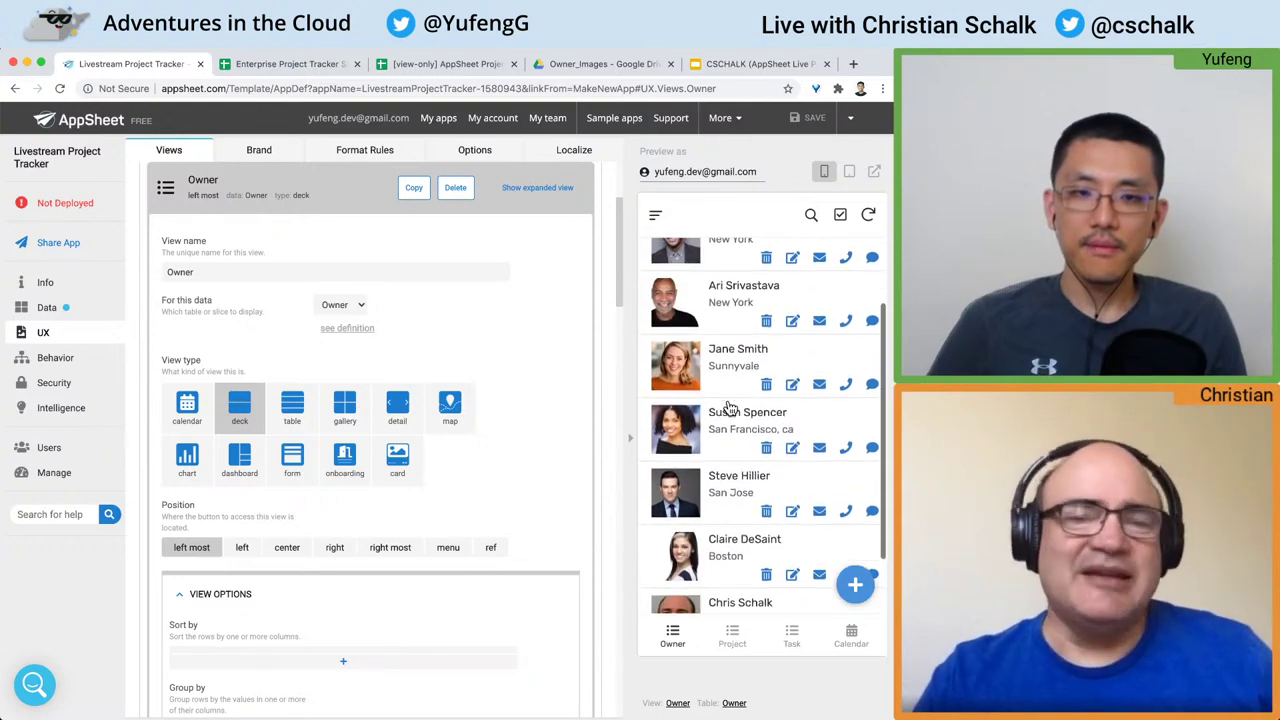
pyautogui.click(728, 418)
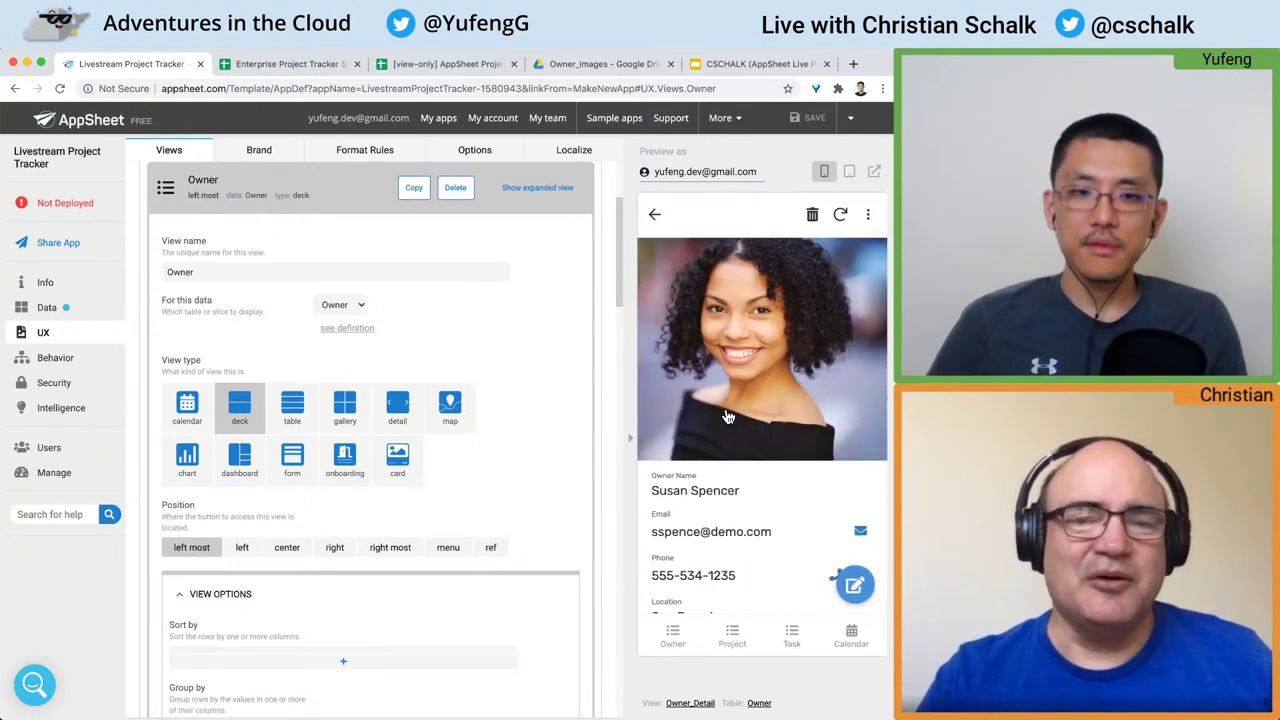
pyautogui.scroll(-3, 728, 418)
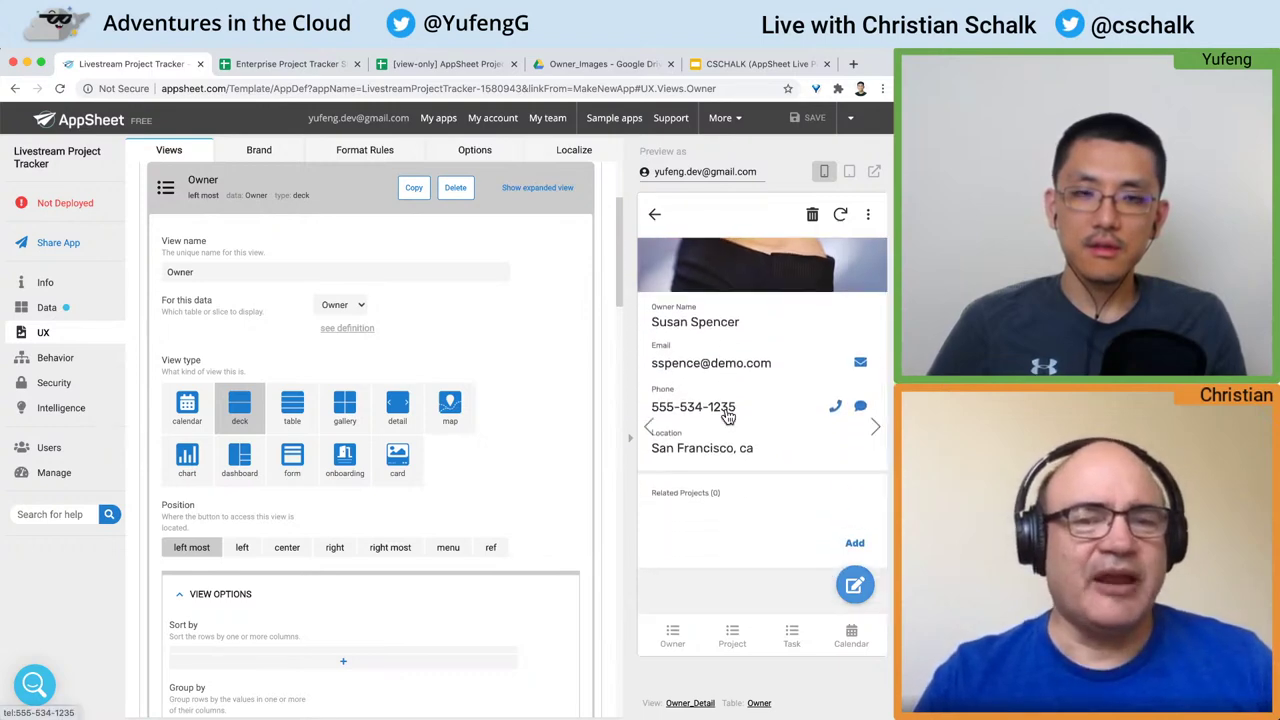
pyautogui.scroll(1, 728, 418)
pyautogui.scroll(-1, 728, 418)
pyautogui.click(876, 429)
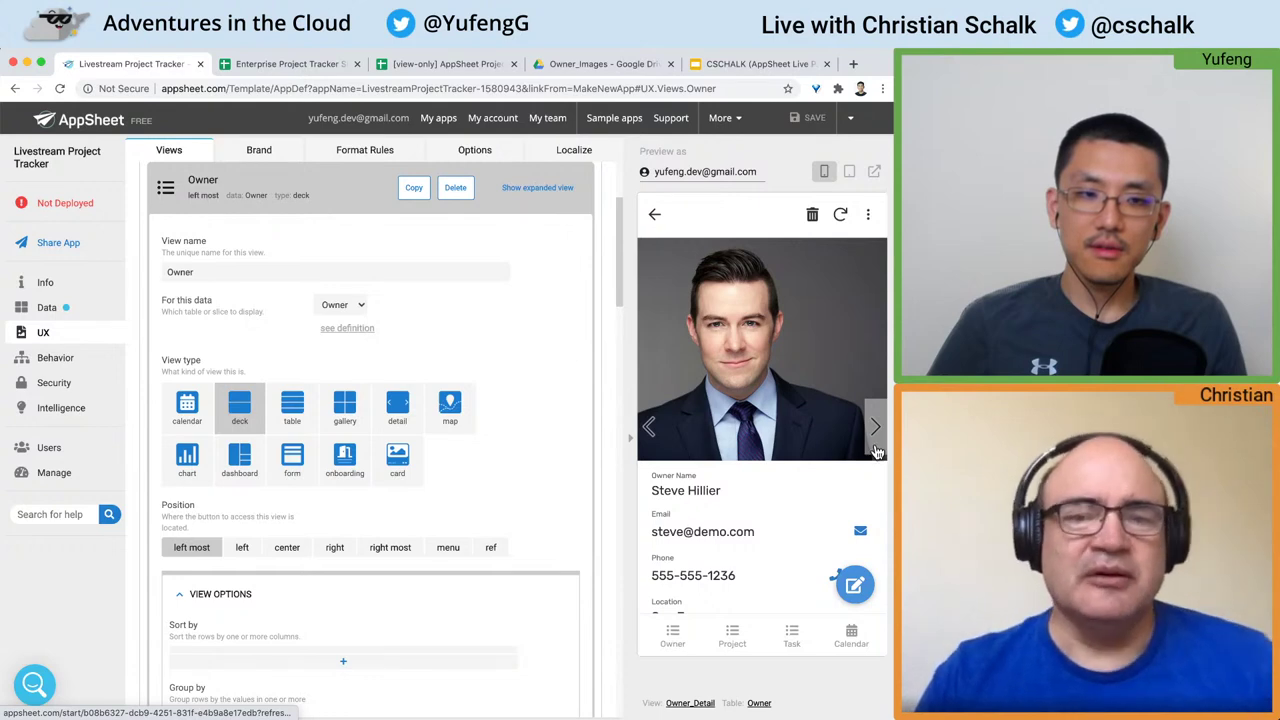
pyautogui.click(655, 214)
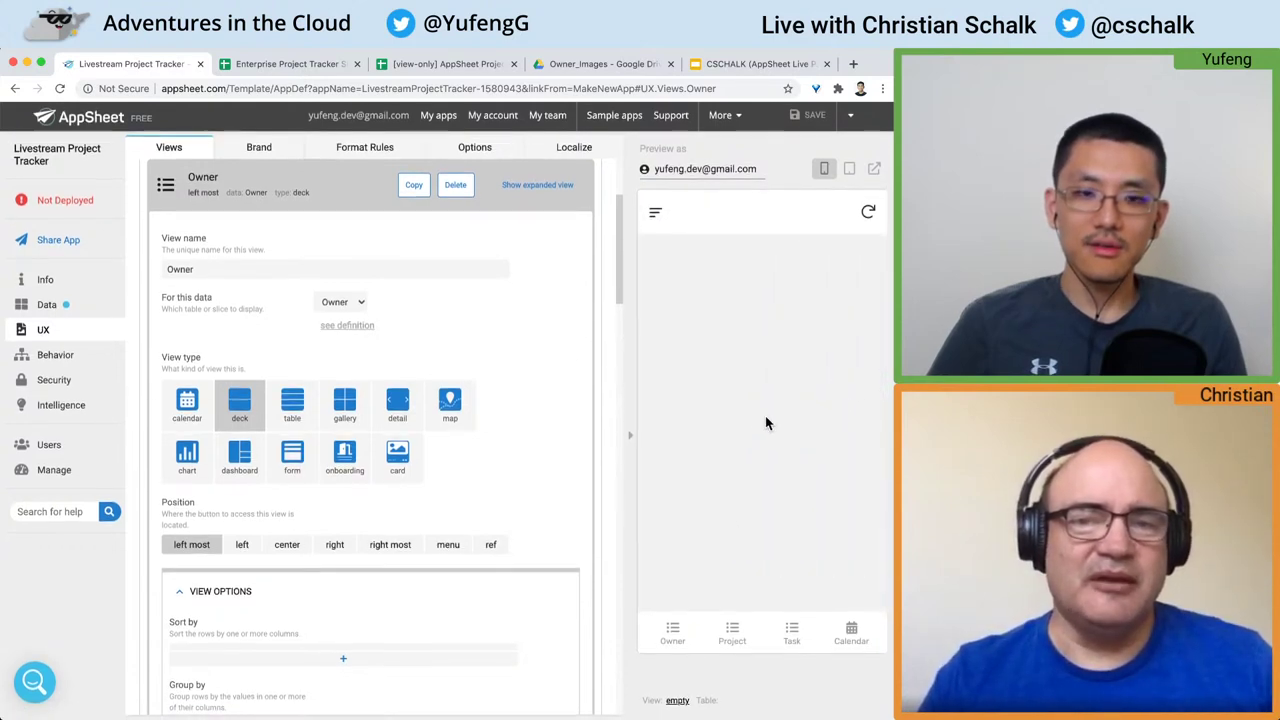
pyautogui.click(673, 635)
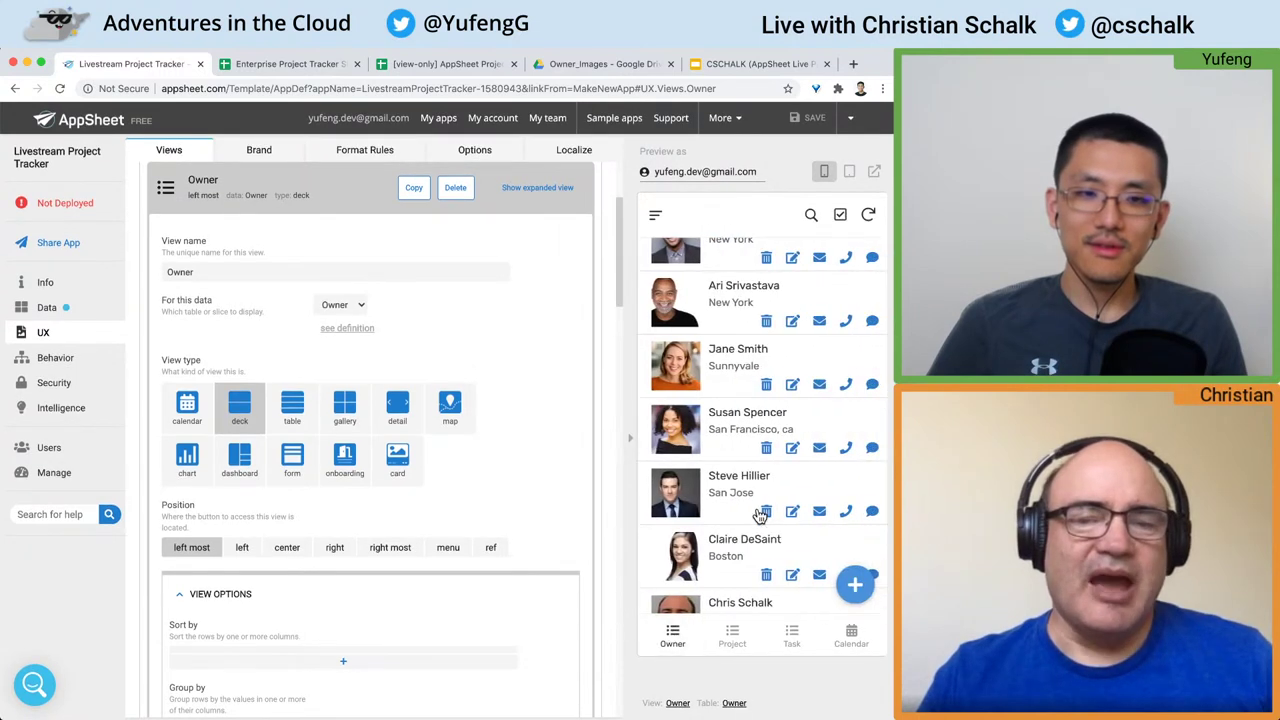
pyautogui.scroll(-2, 758, 505)
# Step: Add a new owner with their full name, e-mail address, phone number and New York location
pyautogui.click(854, 585)
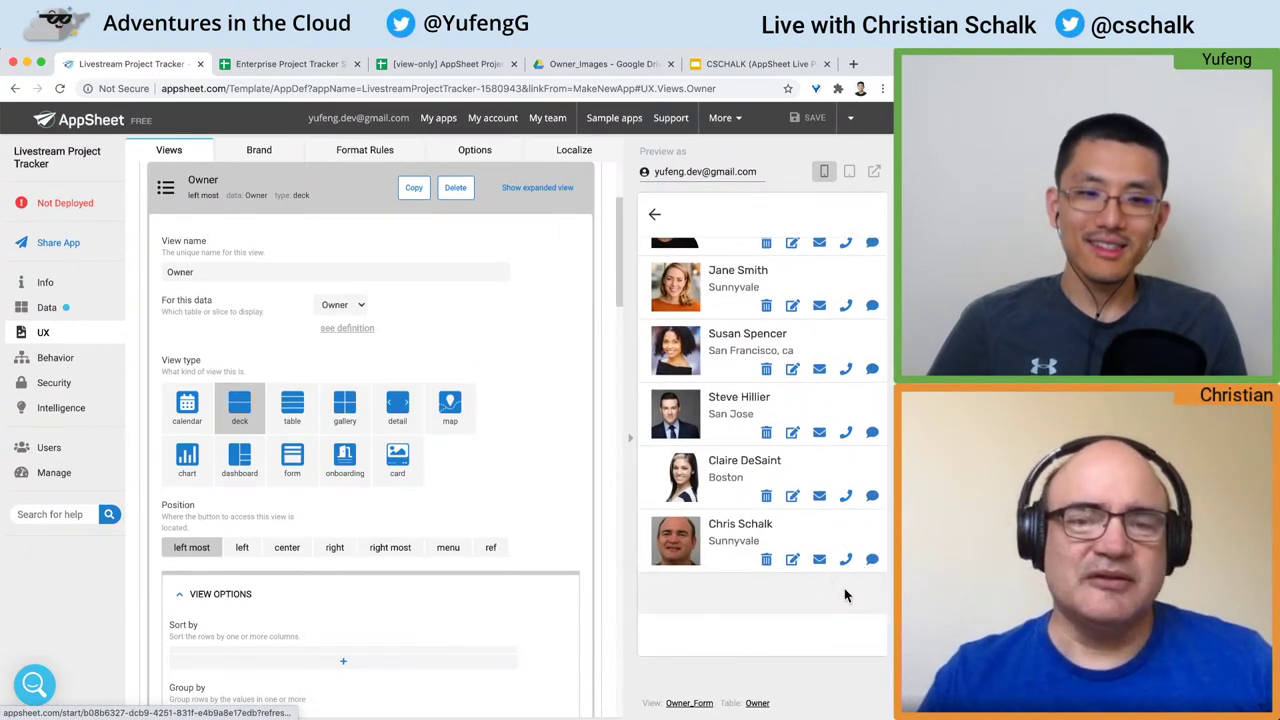
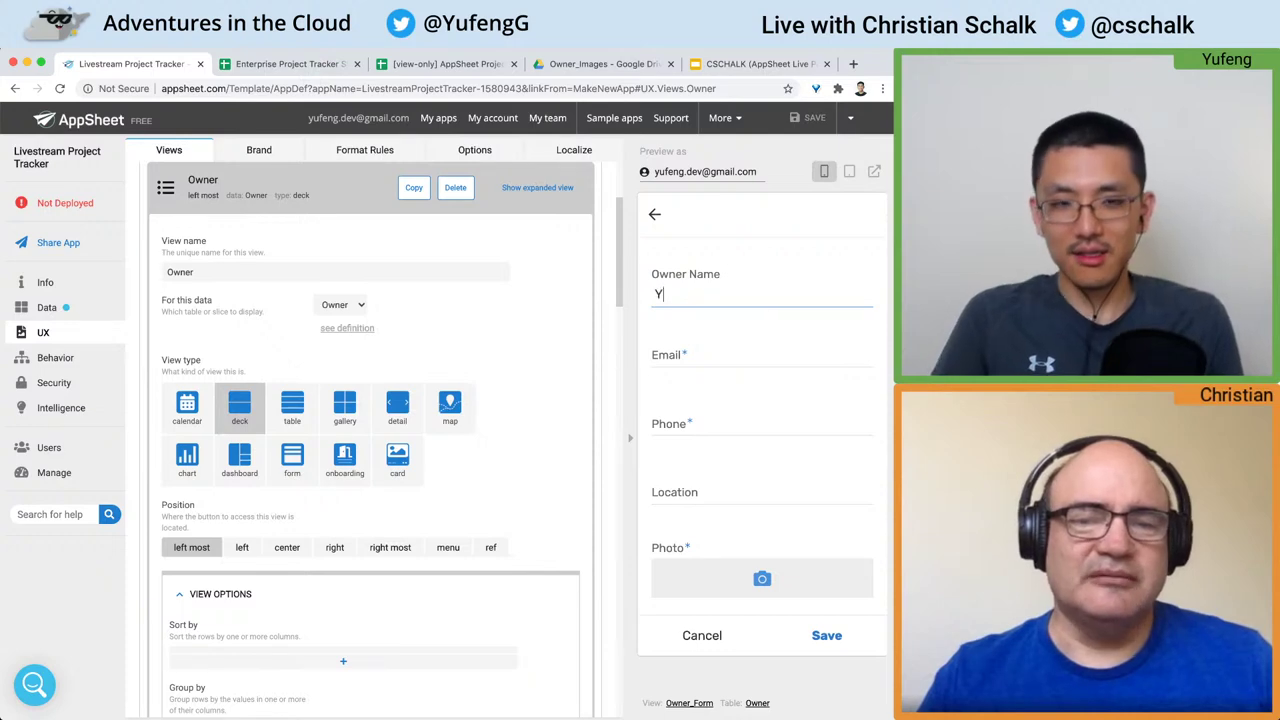
pyautogui.press('Tab')
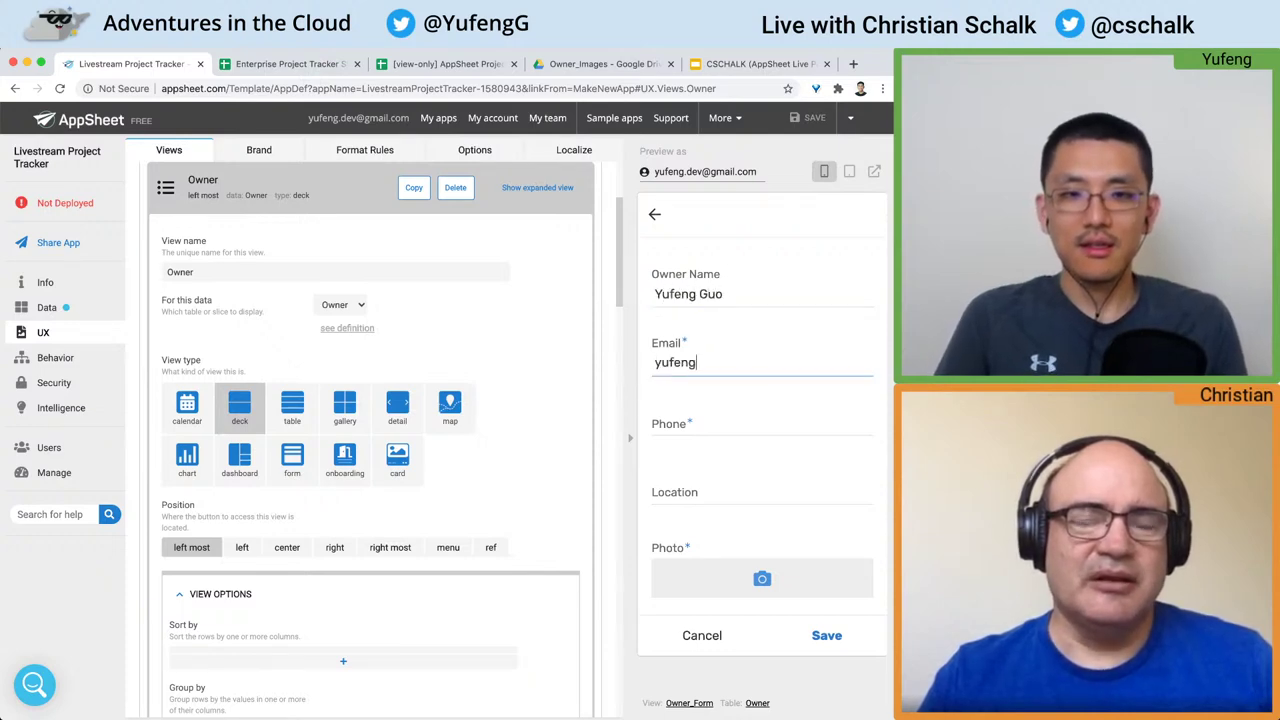
pyautogui.press('Tab')
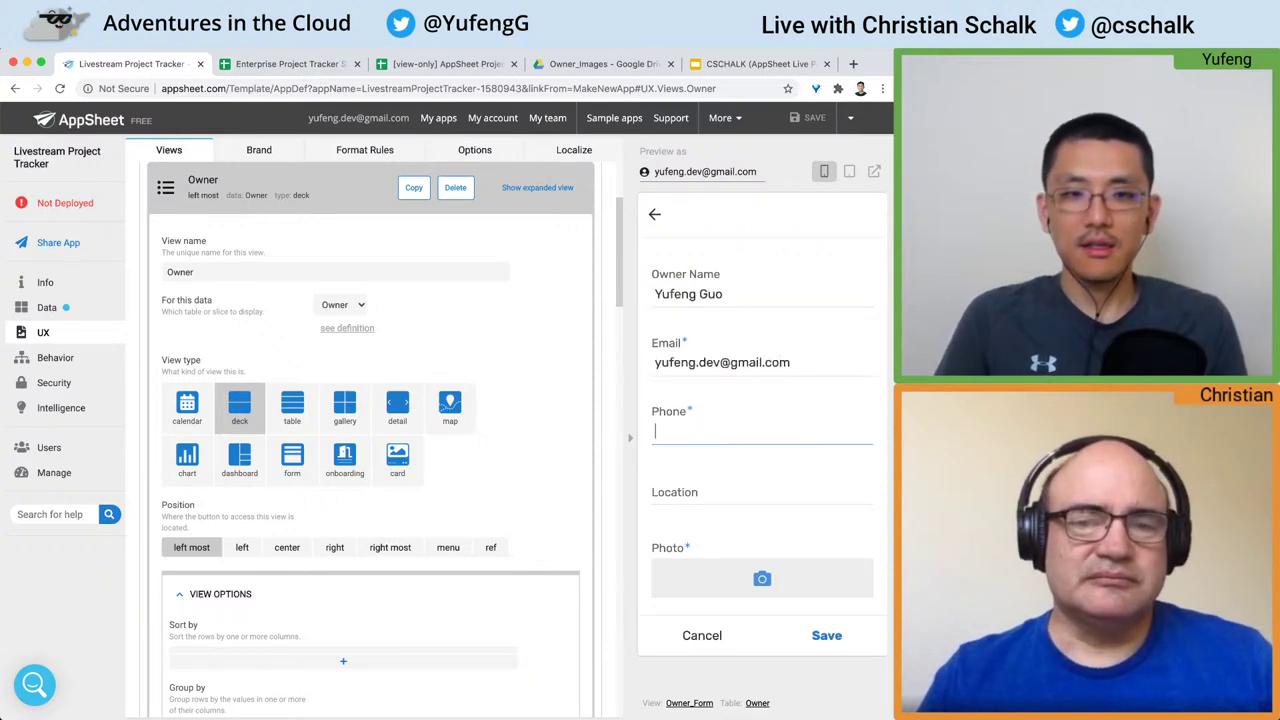
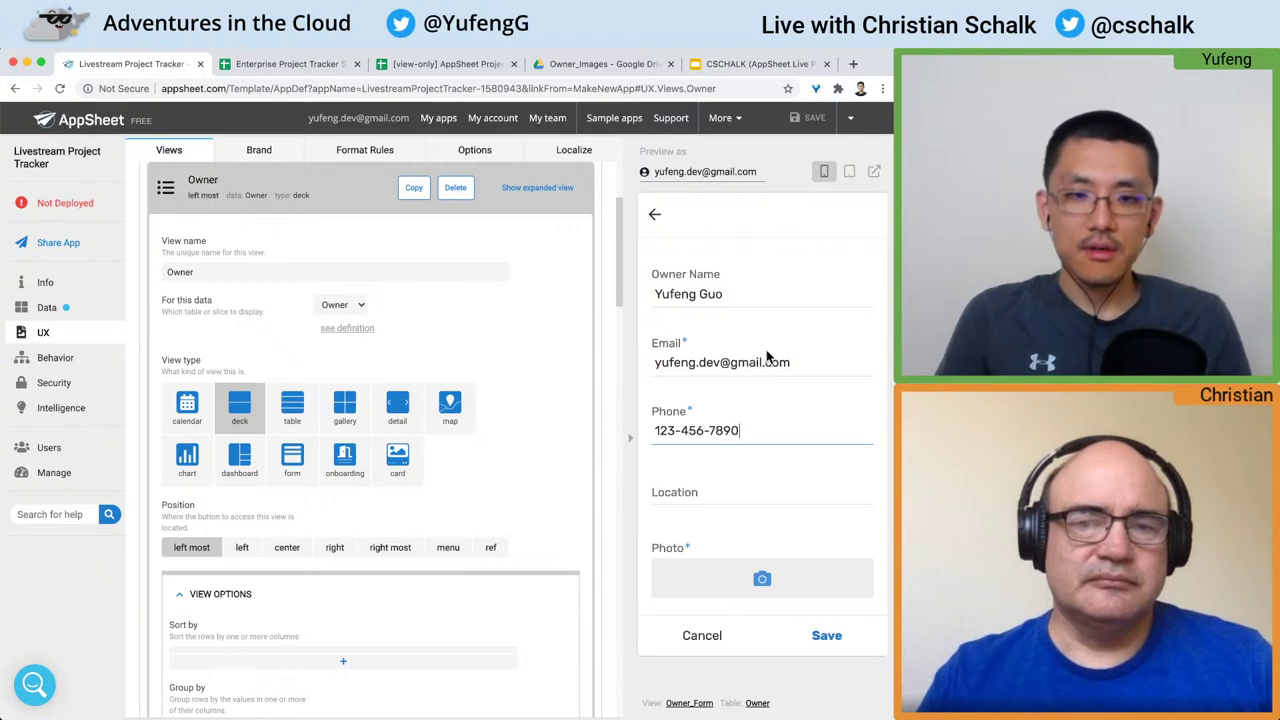
pyautogui.click(730, 478)
pyautogui.write('New')
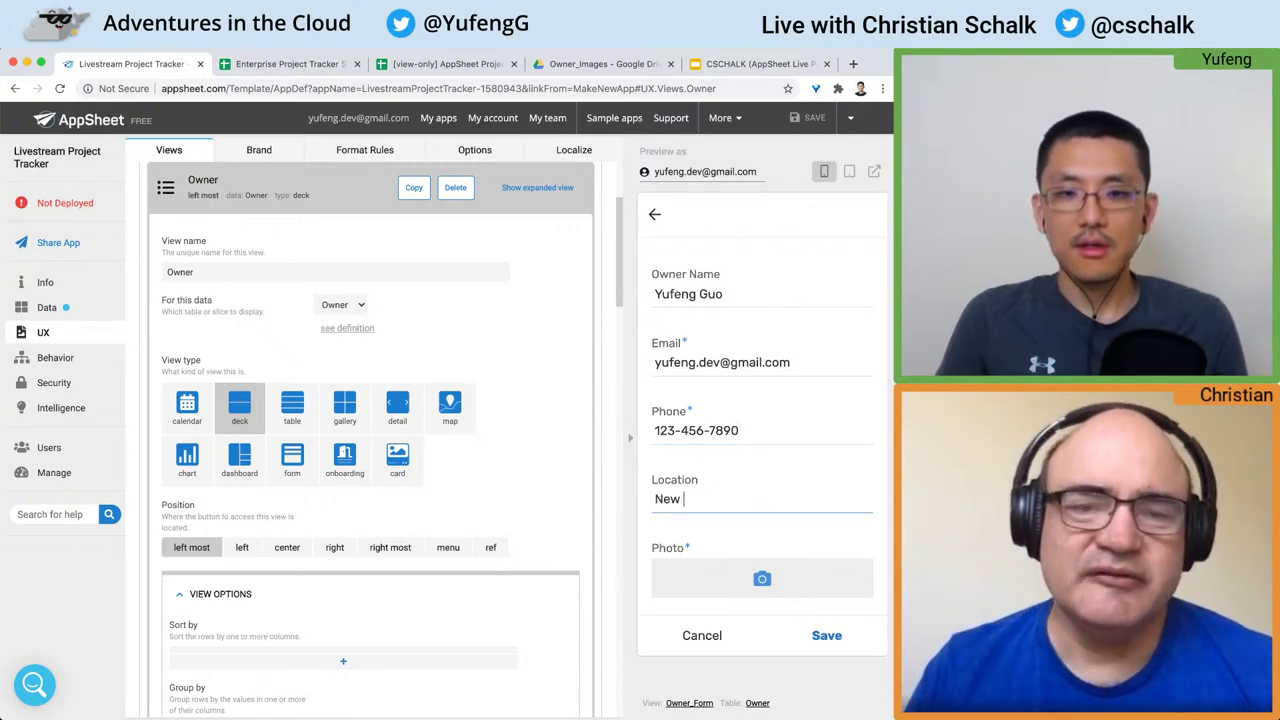
pyautogui.write(' York')
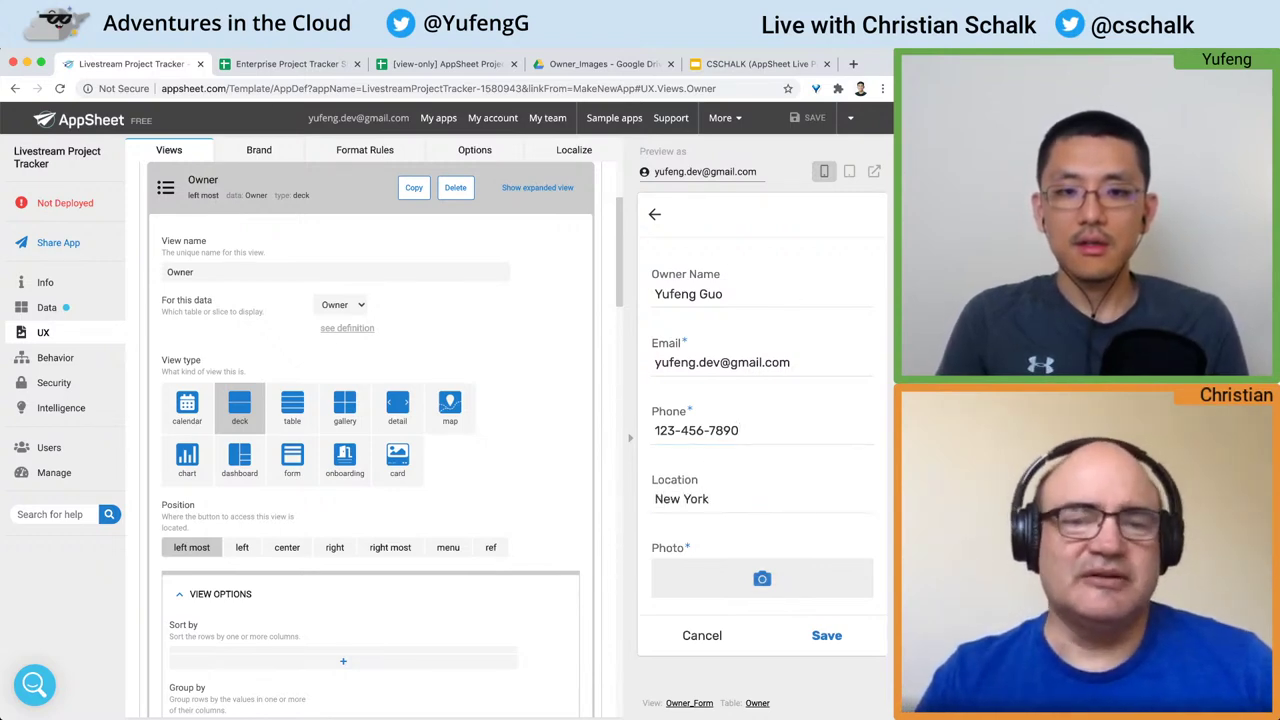
# Step: Attach profile_image.jpg from the Desktop as the owner's photo, then switch to the tracker spreadsheet
pyautogui.scroll(-2, 735, 487)
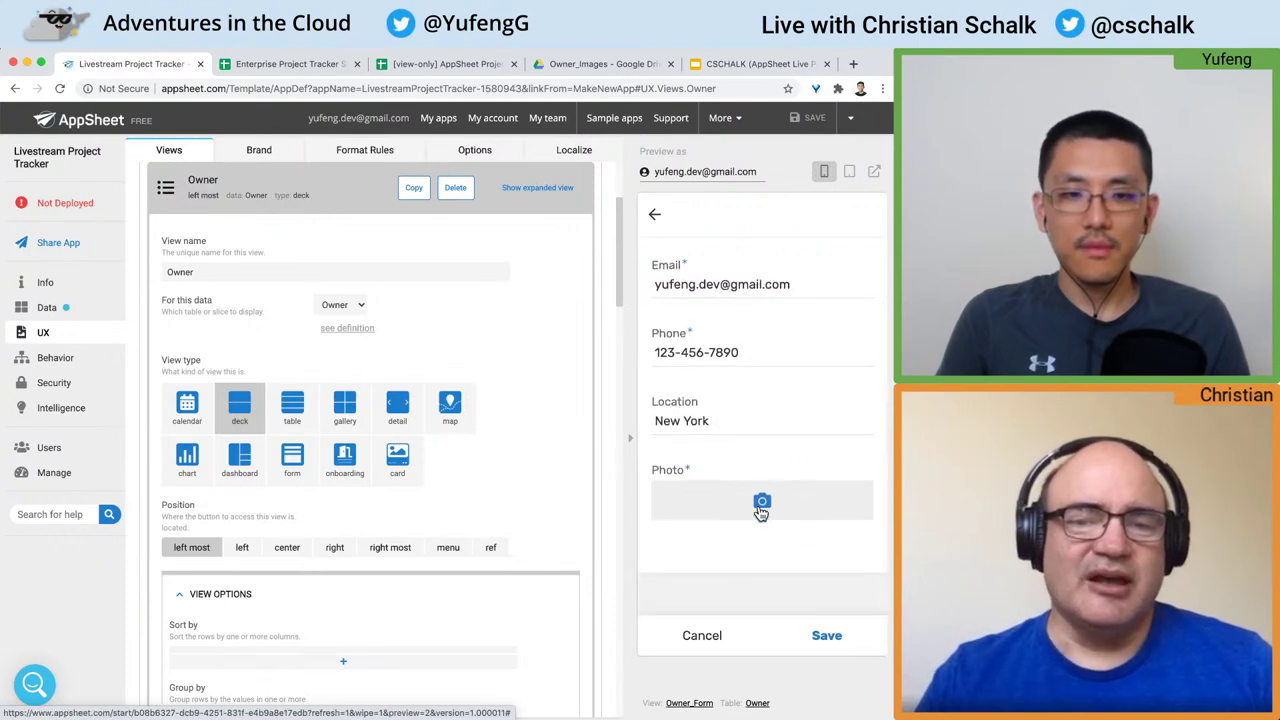
pyautogui.click(760, 510)
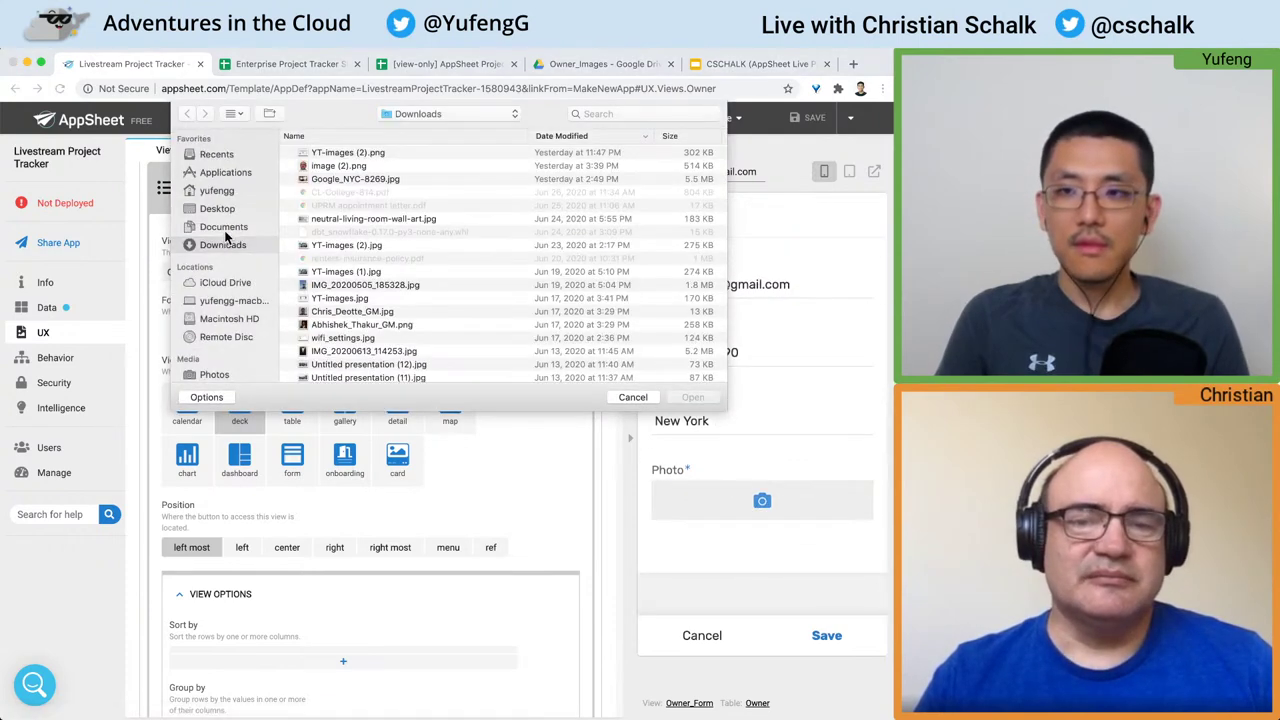
pyautogui.click(218, 209)
pyautogui.doubleClick(393, 152)
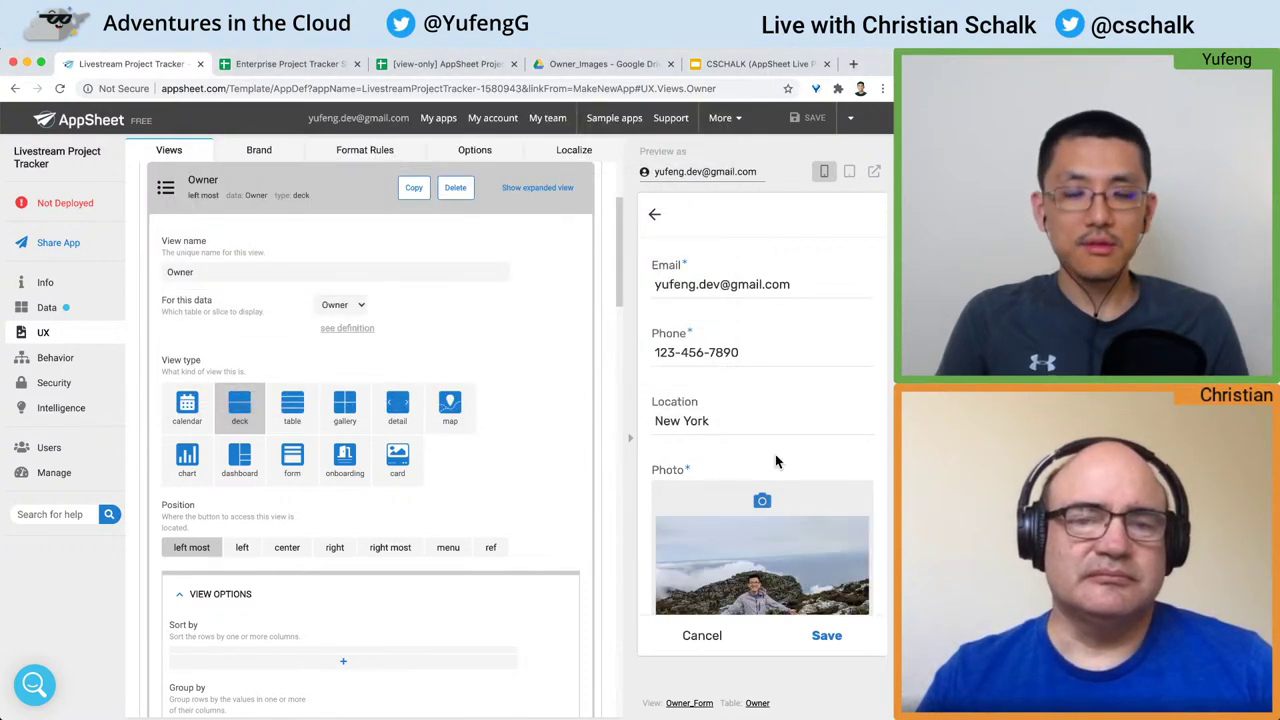
pyautogui.scroll(-3, 775, 461)
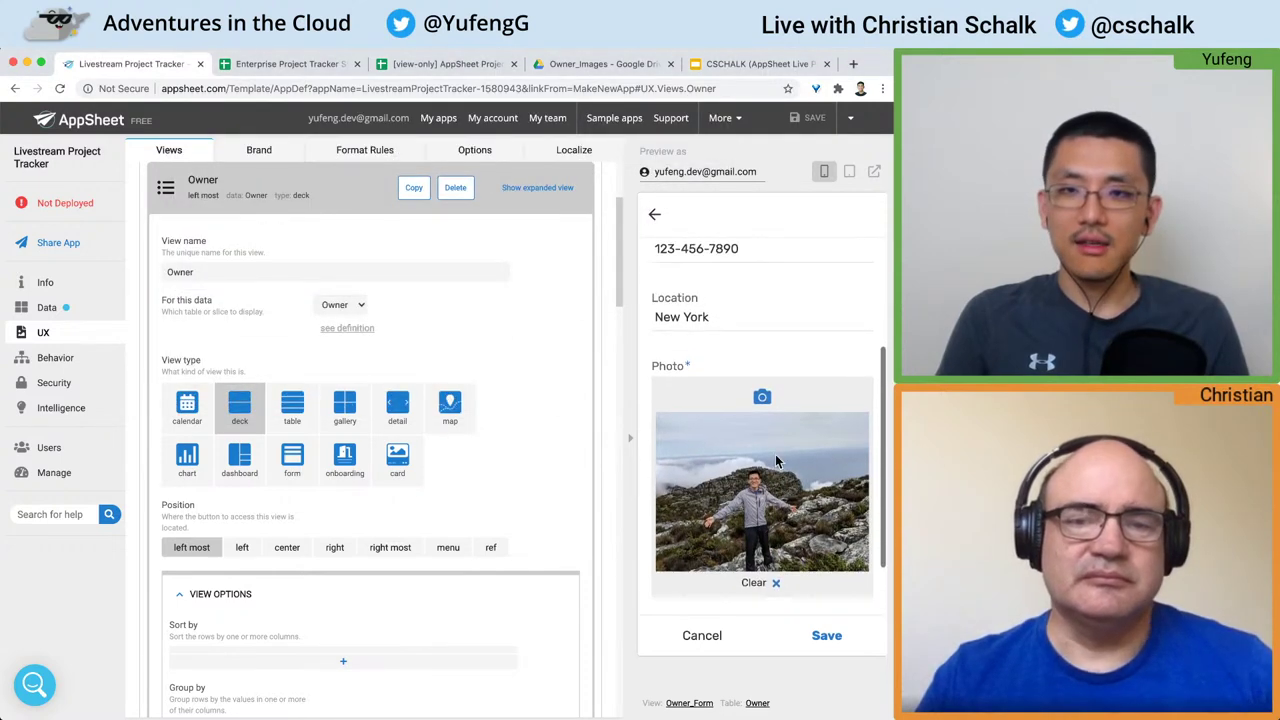
pyautogui.scroll(-1, 775, 461)
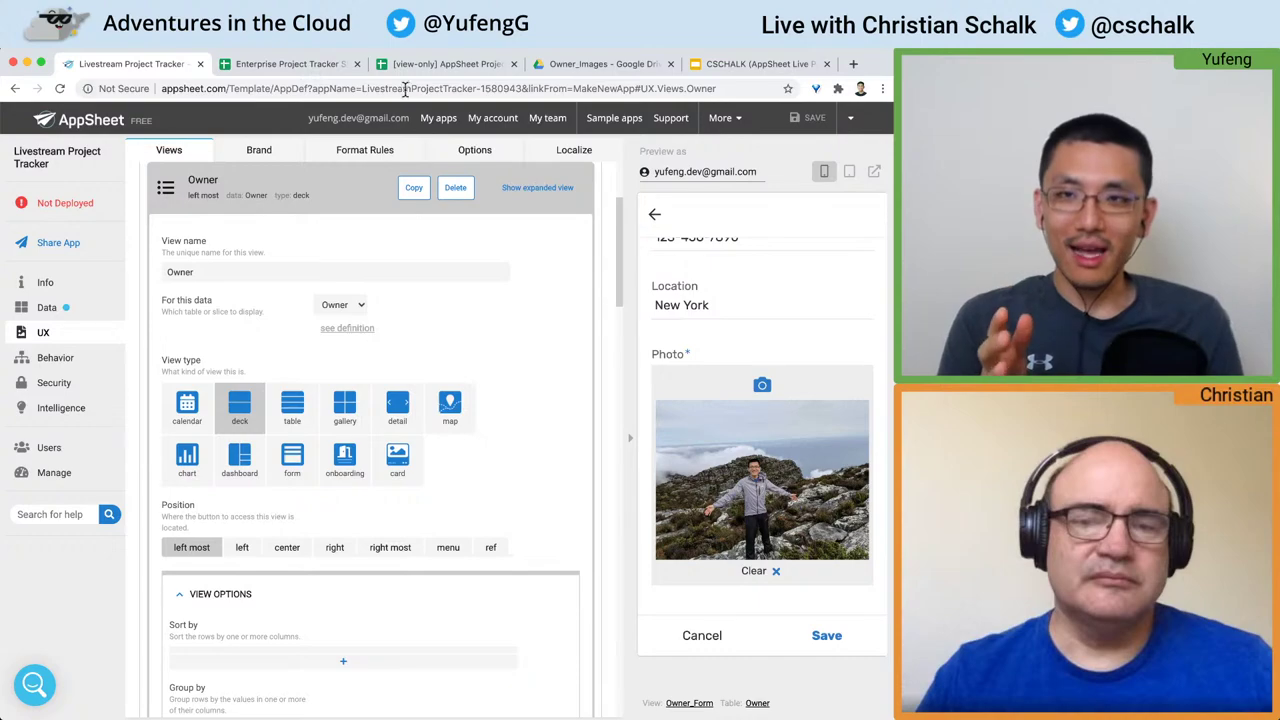
pyautogui.click(320, 66)
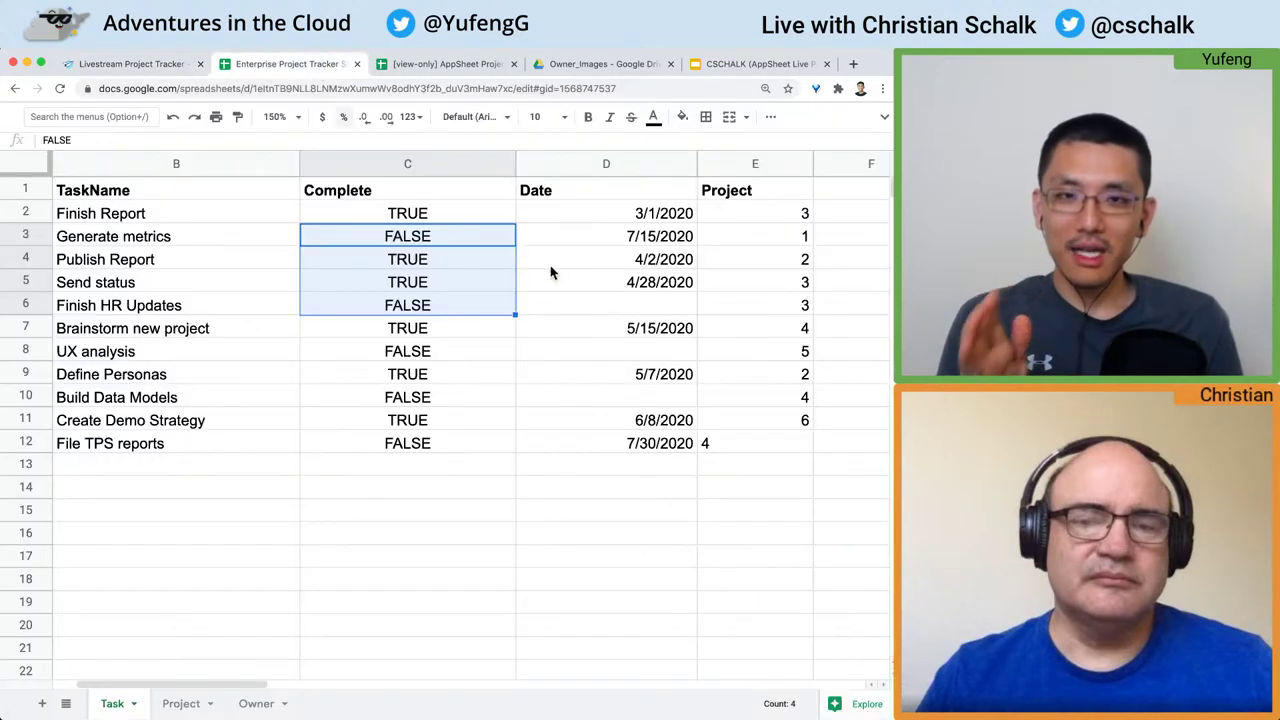
pyautogui.click(252, 703)
pyautogui.hscroll(5, 460, 244)
pyautogui.hscroll(-5, 456, 247)
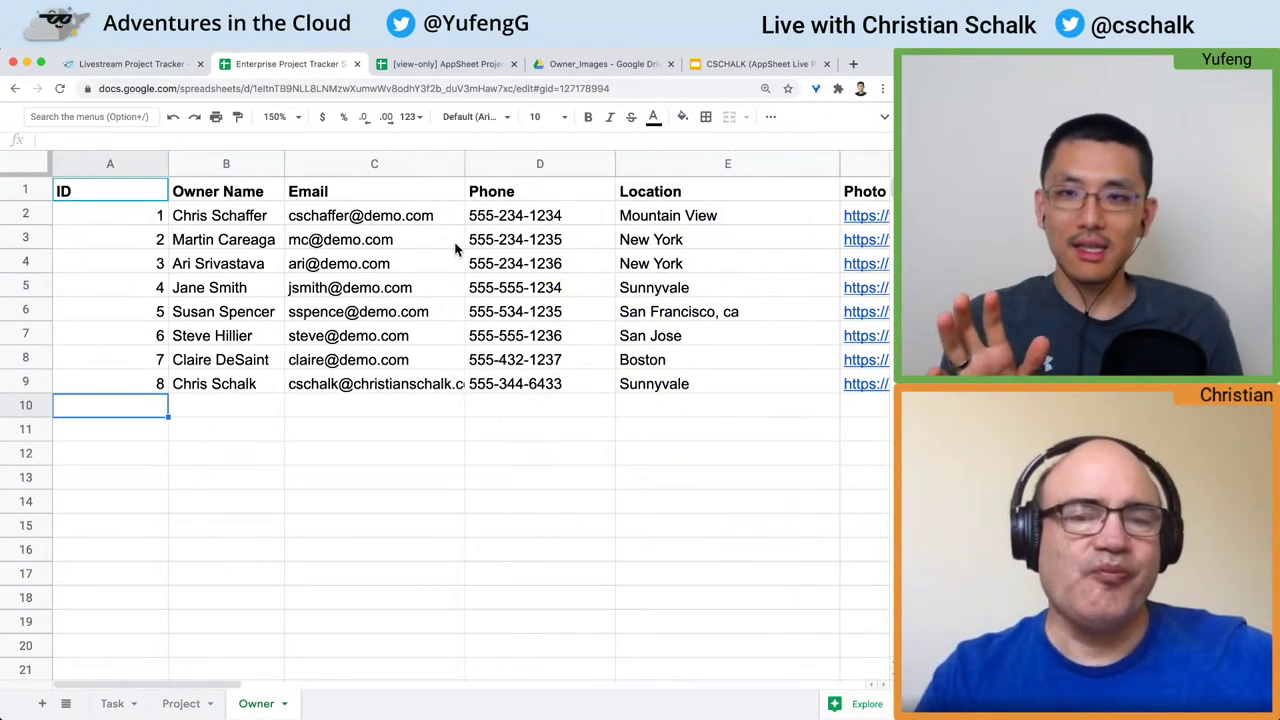
pyautogui.click(138, 65)
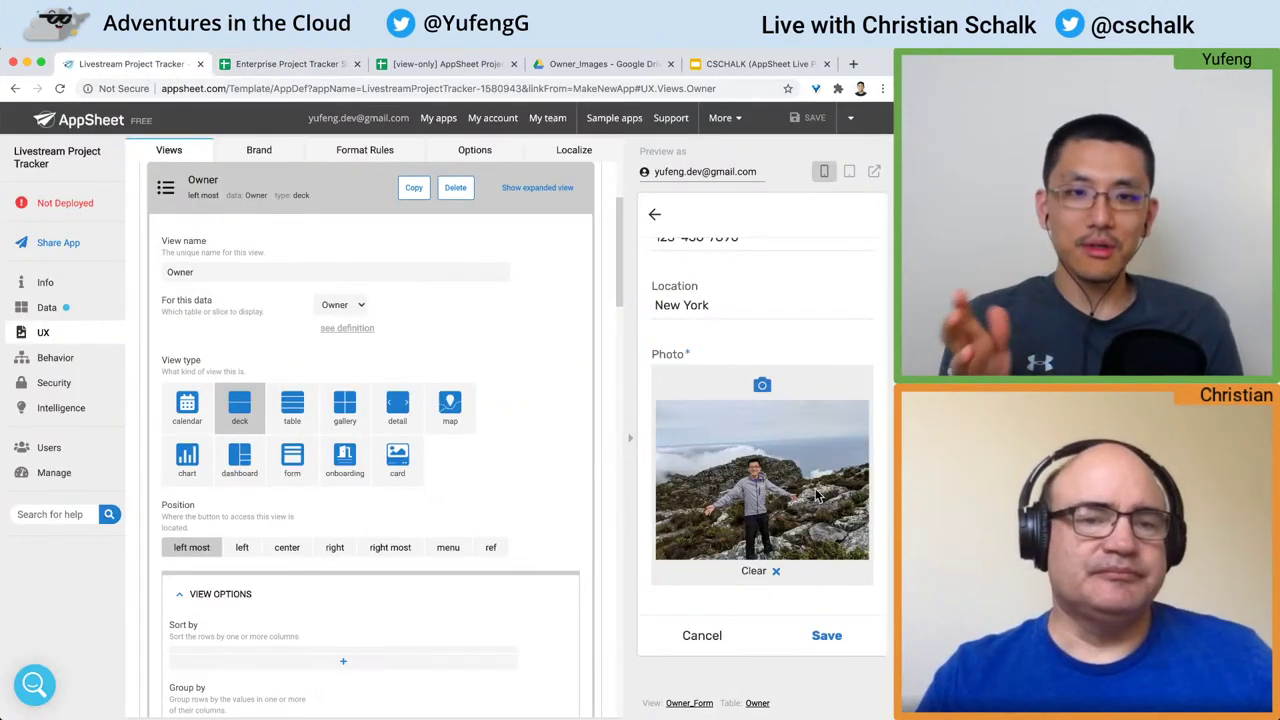
pyautogui.click(827, 637)
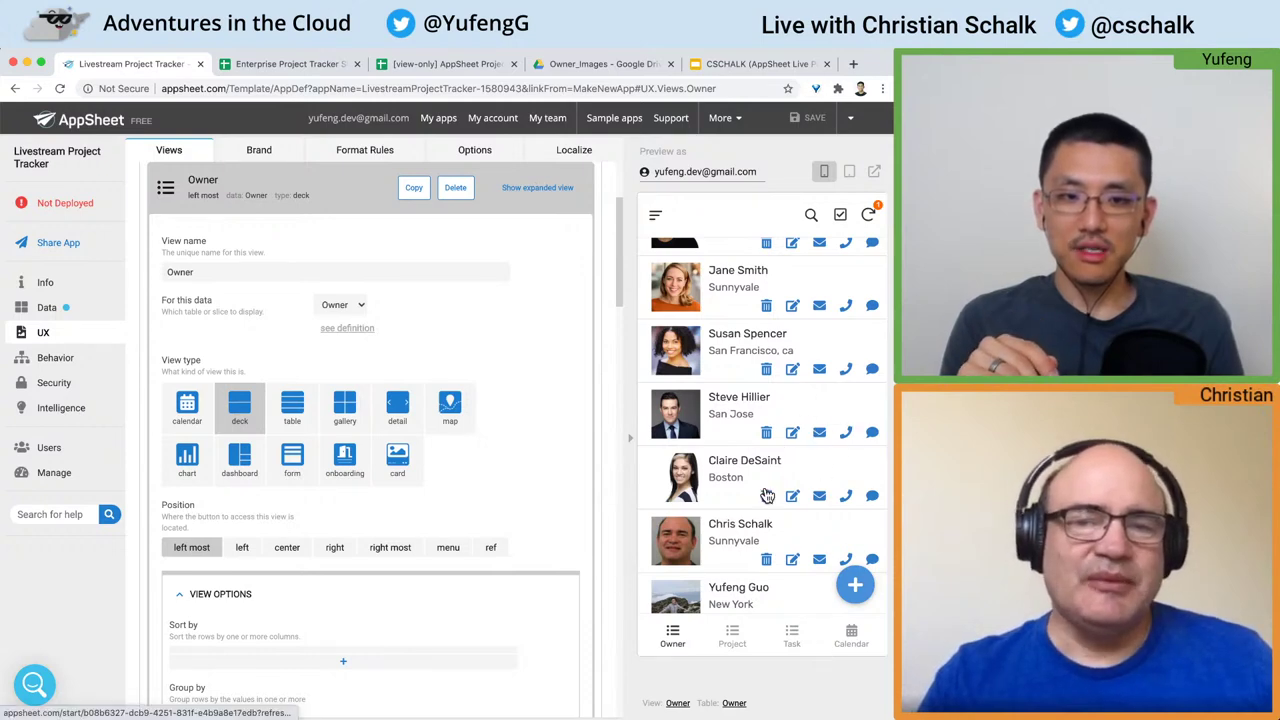
# Step: Scroll the Owner list down to the newly added New York owner
pyautogui.scroll(-2, 766, 495)
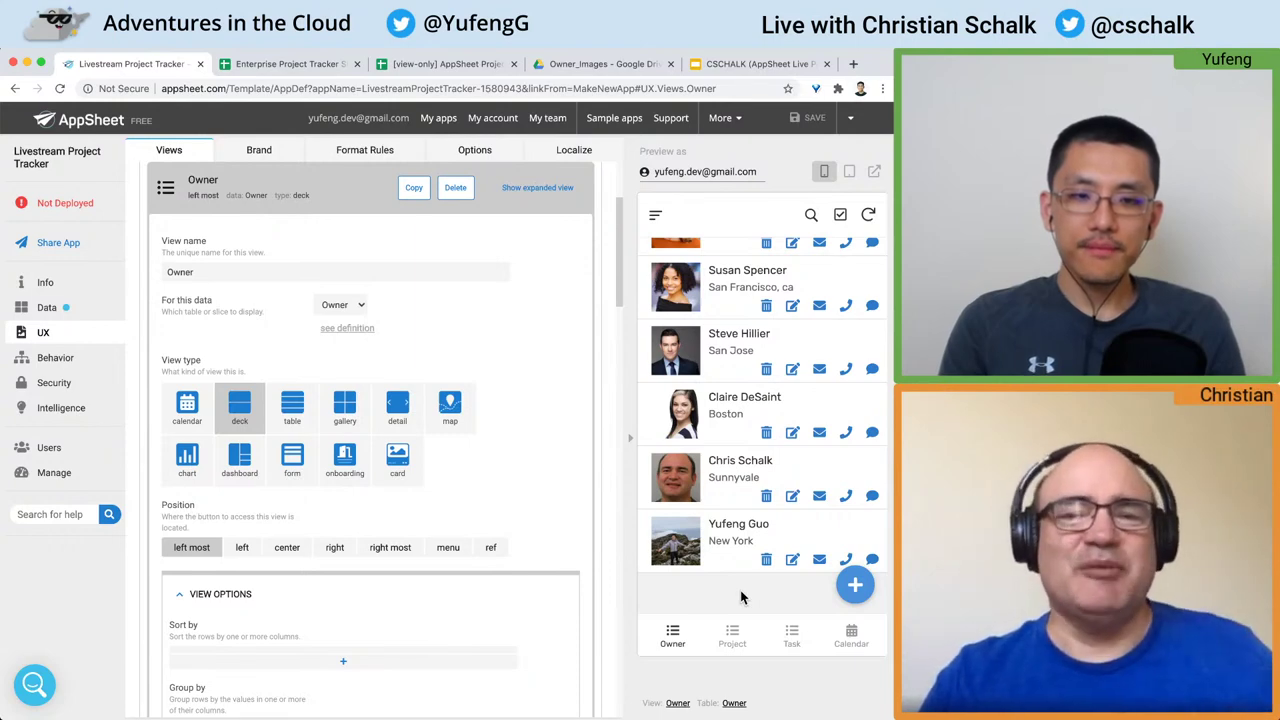
pyautogui.click(275, 66)
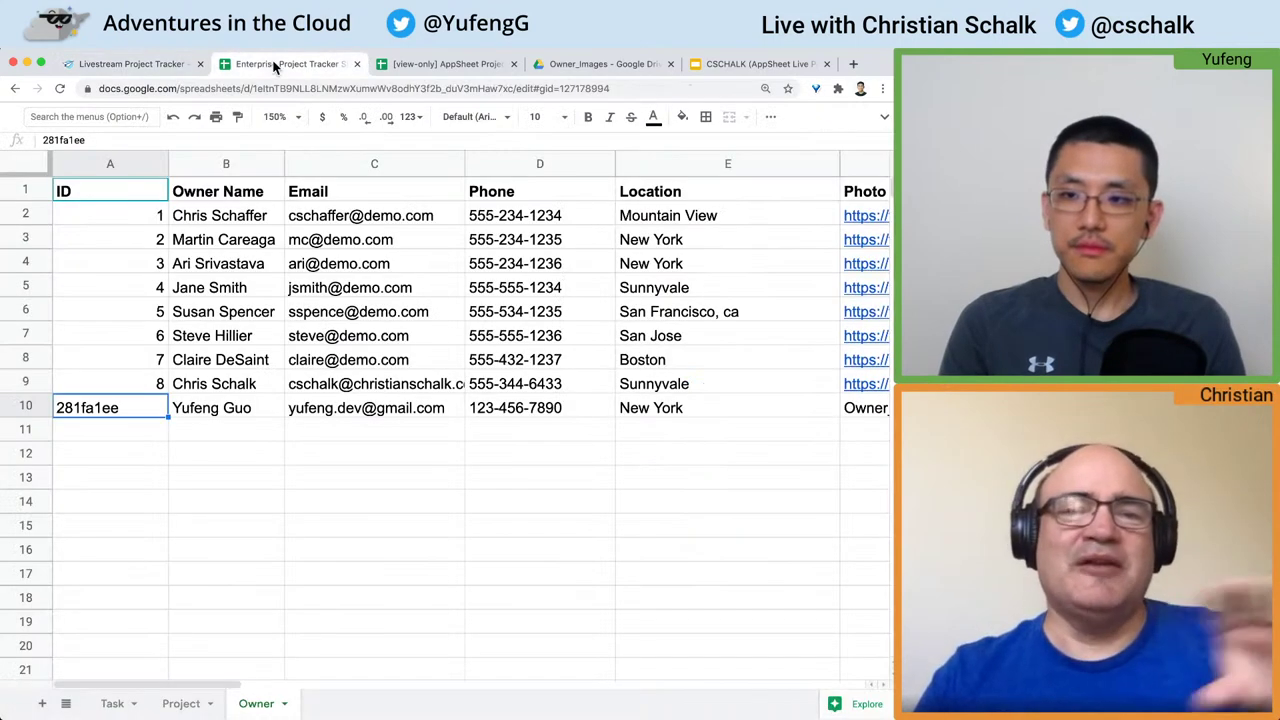
pyautogui.click(26, 407)
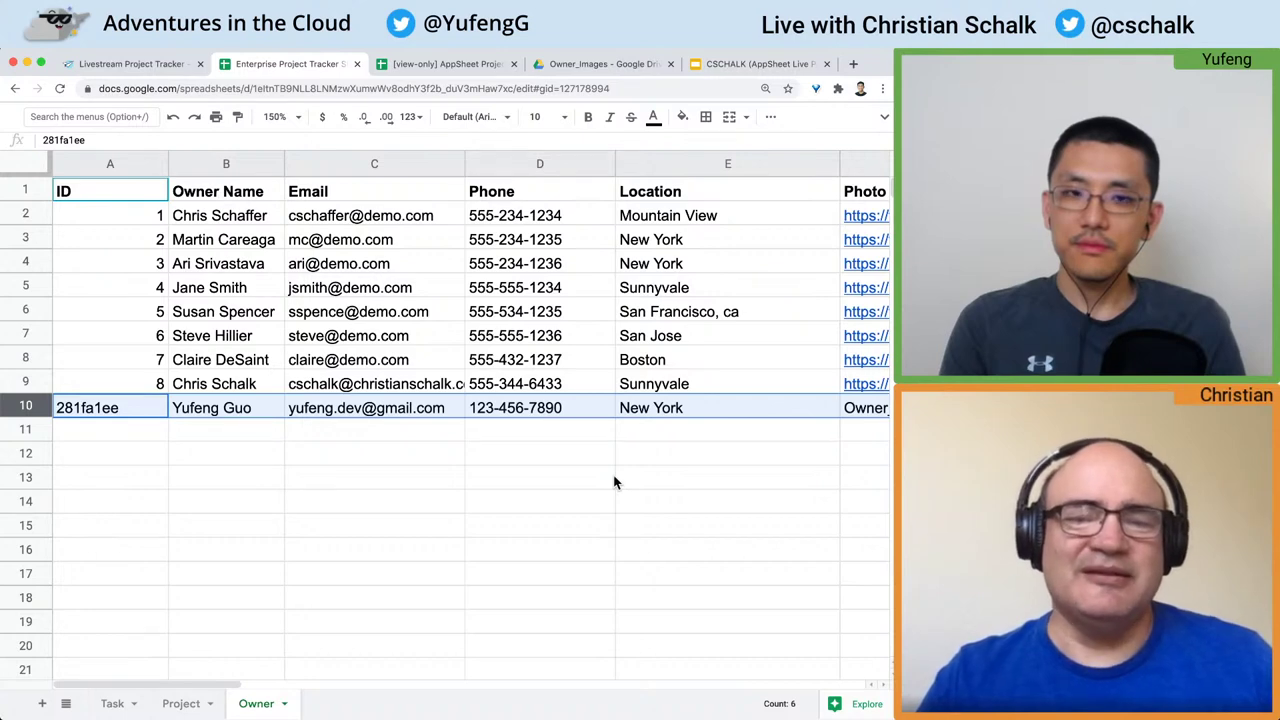
pyautogui.hscroll(2, 615, 482)
pyautogui.hscroll(2, 615, 482)
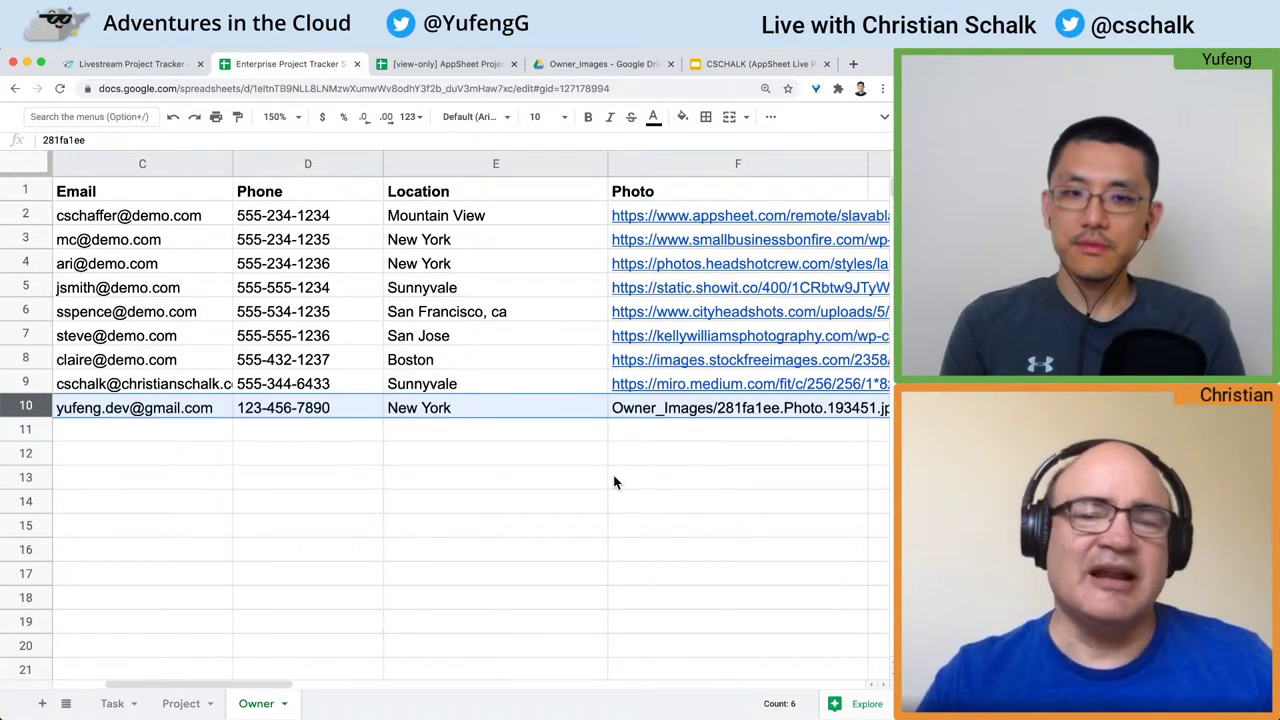
pyautogui.hscroll(3, 615, 482)
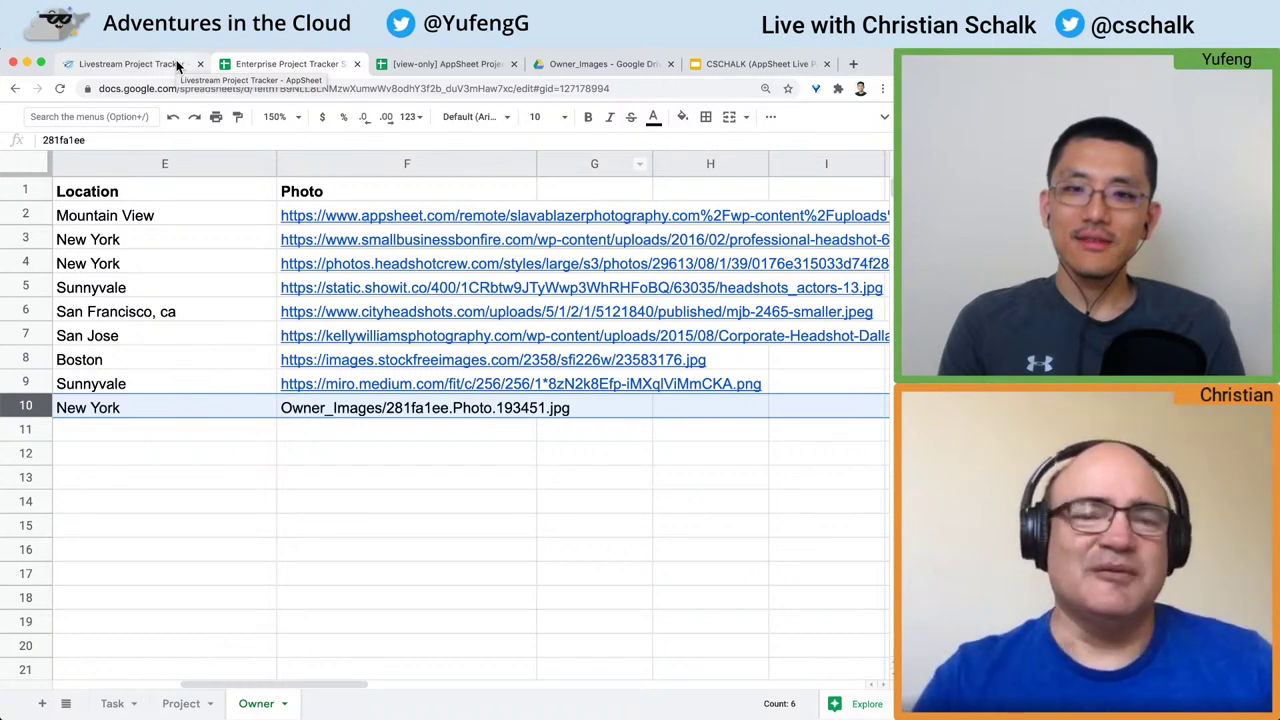
pyautogui.hscroll(-5, 310, 388)
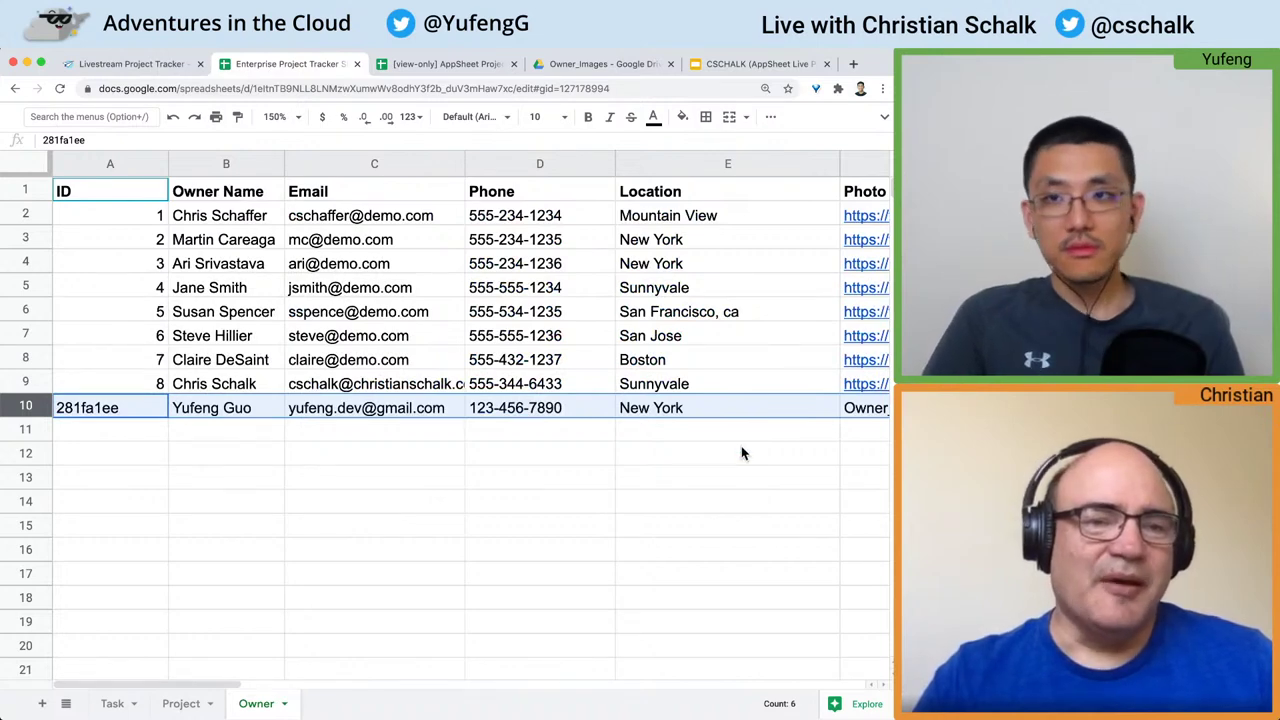
pyautogui.hotkey('ctrl', 'shift', 'Tab')
pyautogui.hotkey('ctrl', 'Tab')
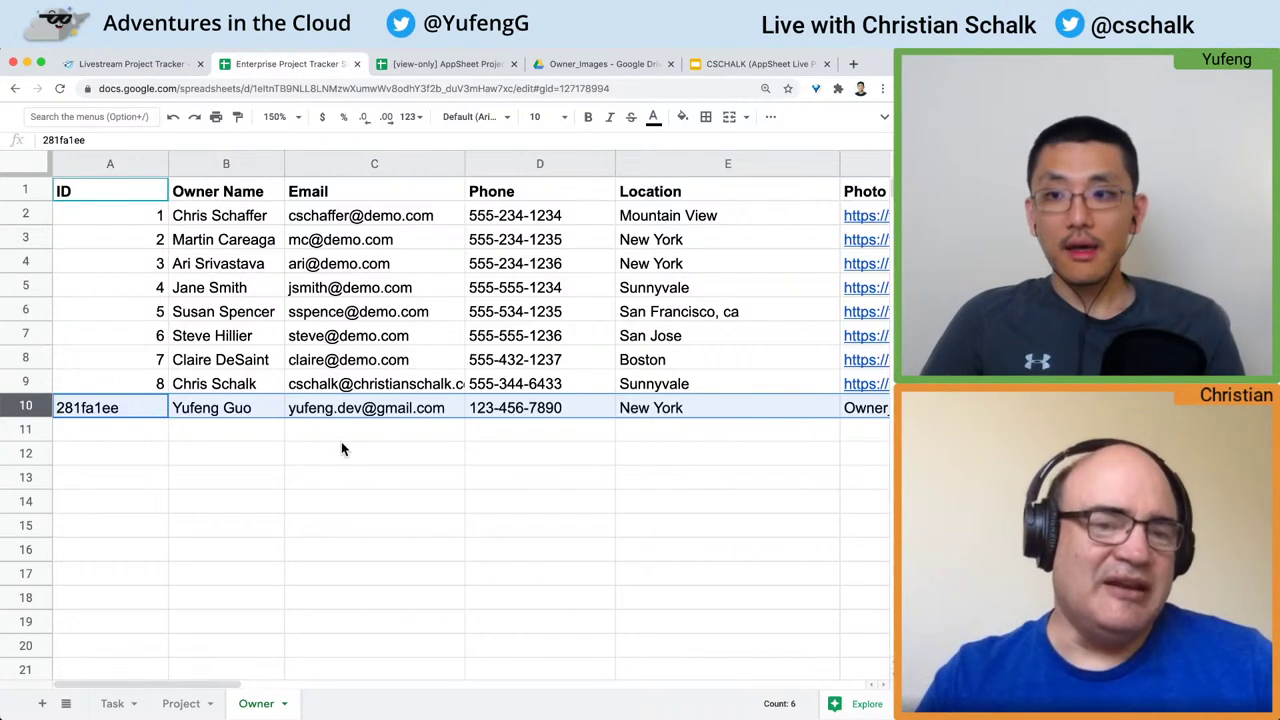
pyautogui.click(114, 407)
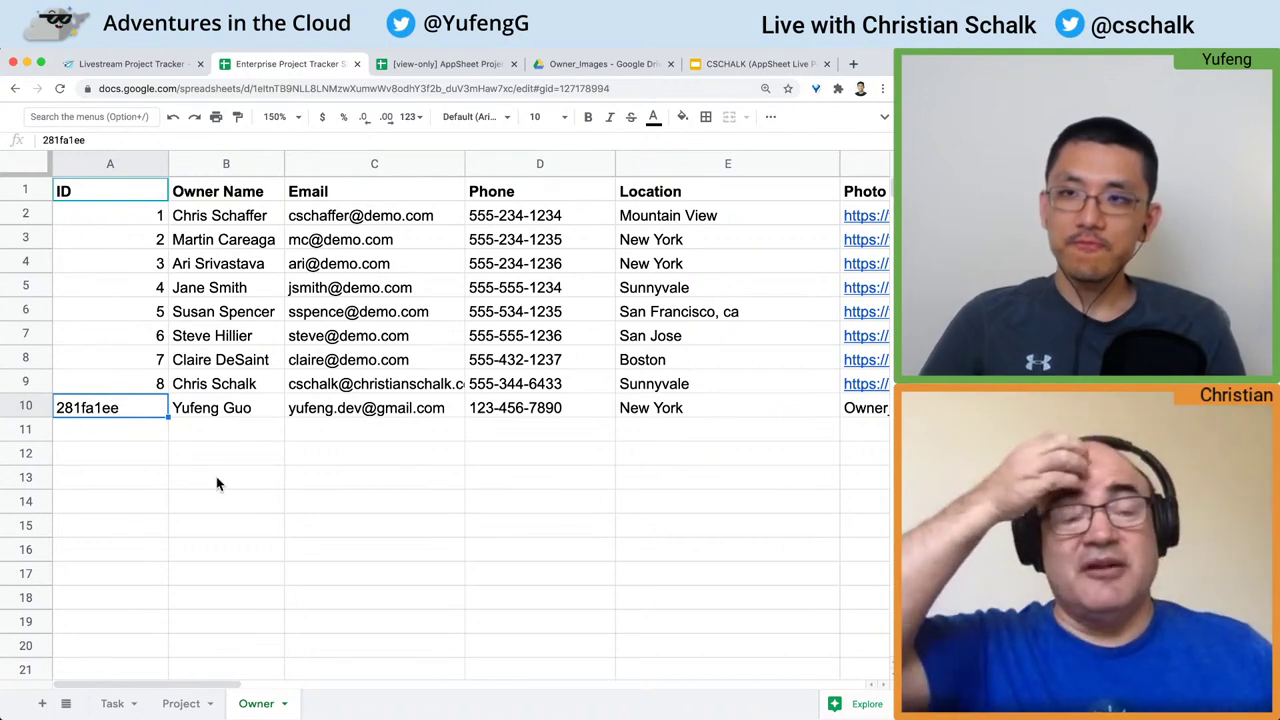
pyautogui.hotkey('ctrl', 'shift', 'Tab')
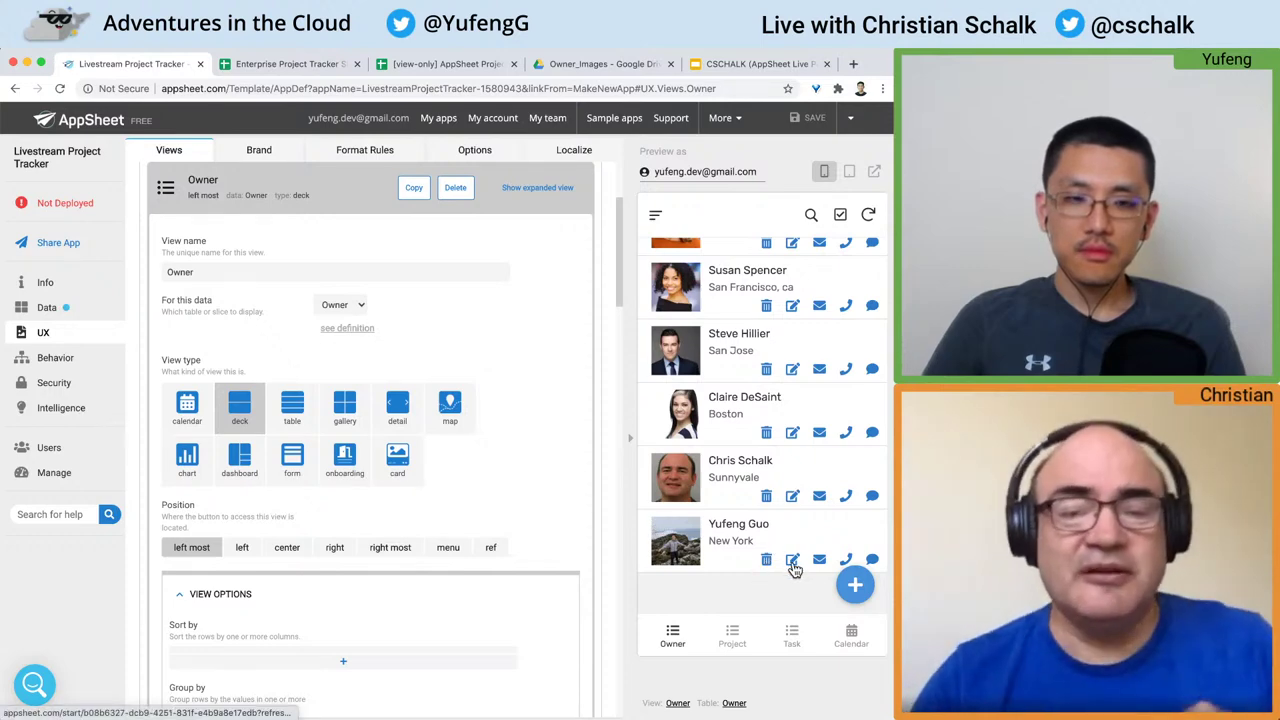
# Step: Open Offsite Planning from the Project list to view its due date, budget and task
pyautogui.click(732, 636)
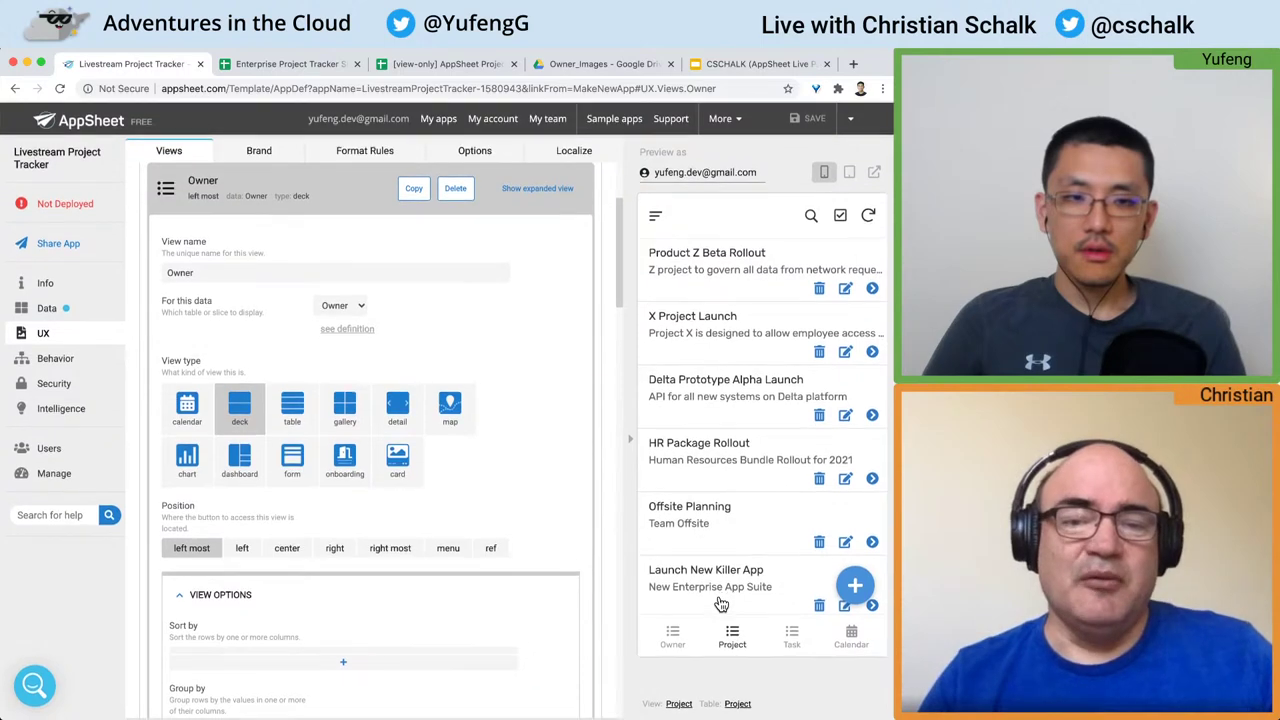
pyautogui.scroll(-1, 759, 486)
pyautogui.scroll(1, 759, 486)
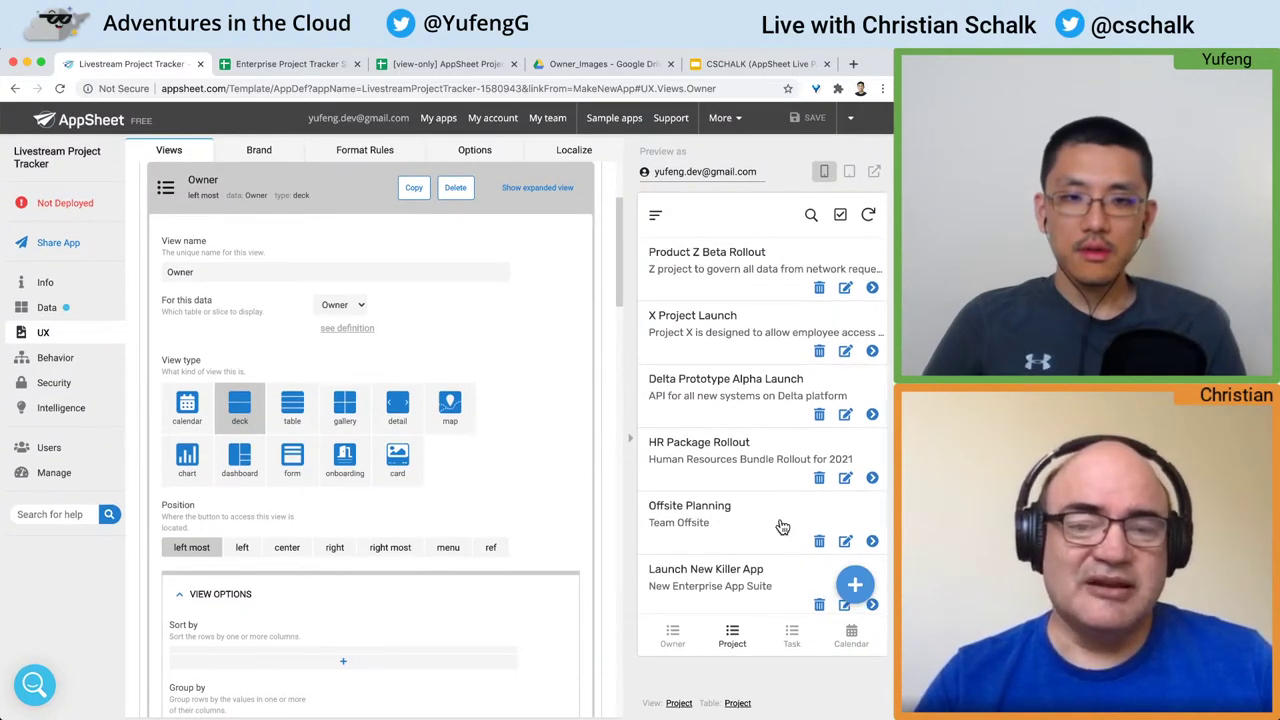
pyautogui.click(752, 522)
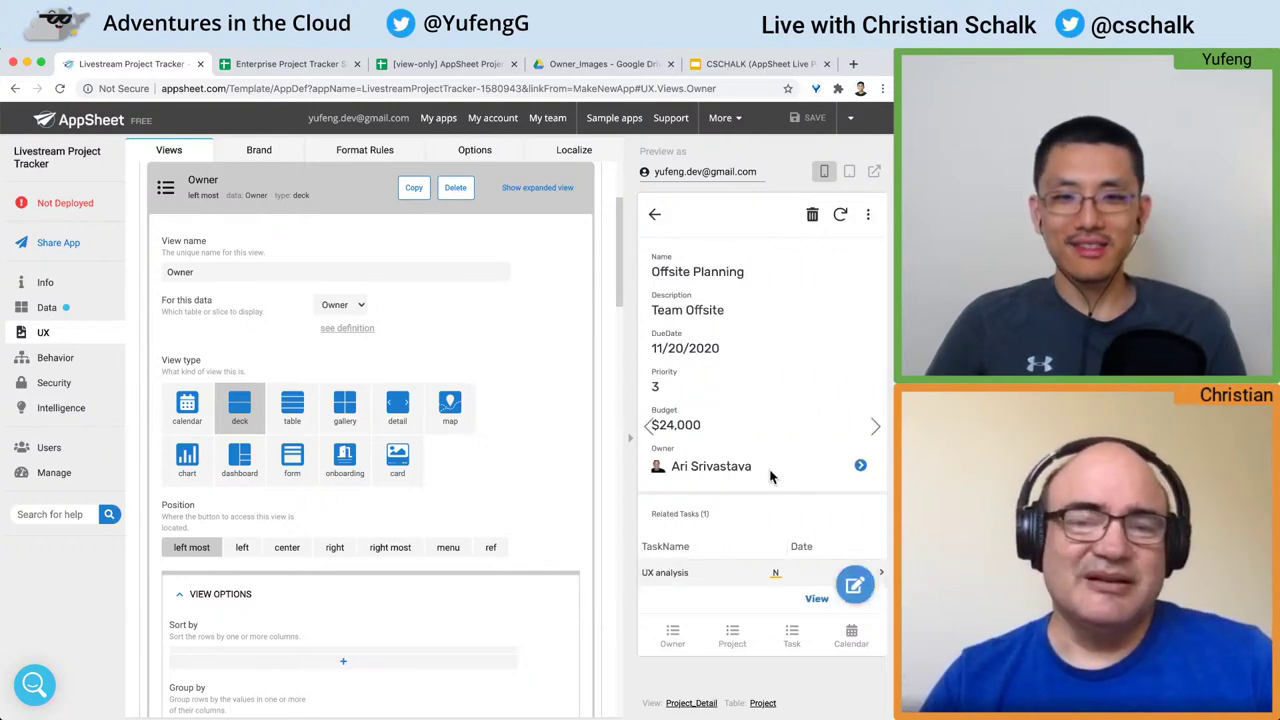
pyautogui.scroll(-1, 780, 463)
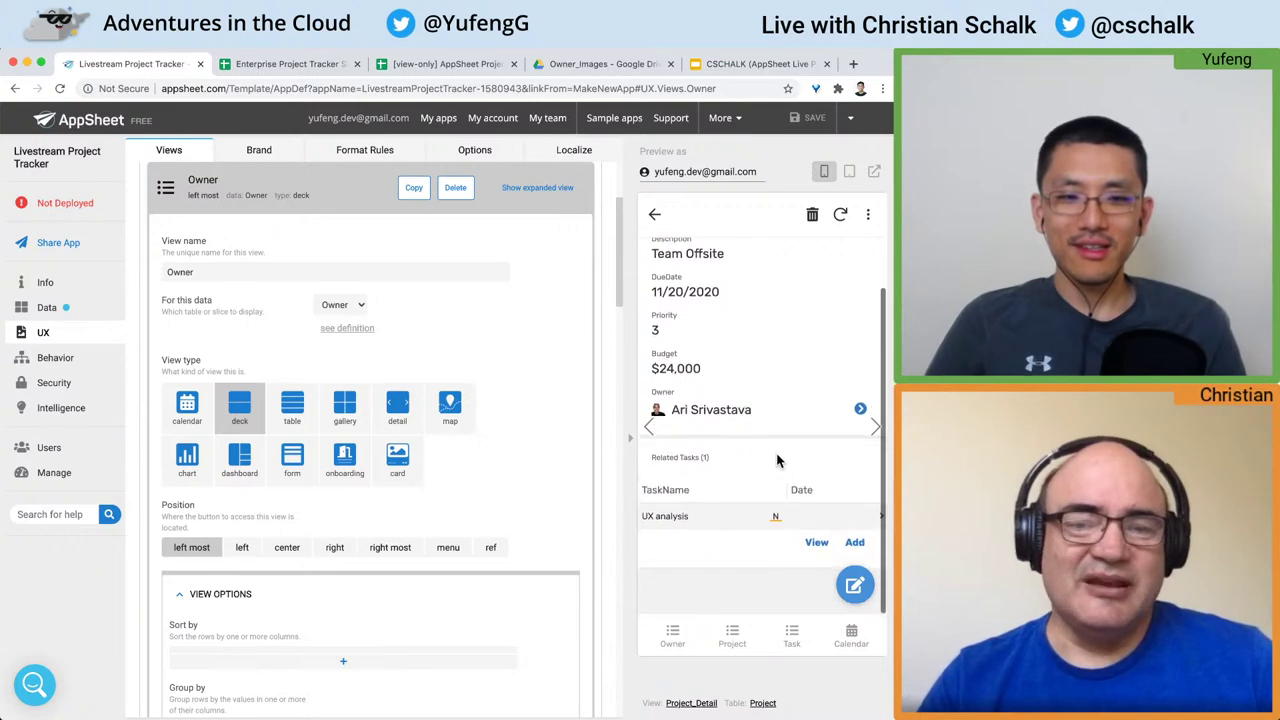
pyautogui.scroll(1, 780, 463)
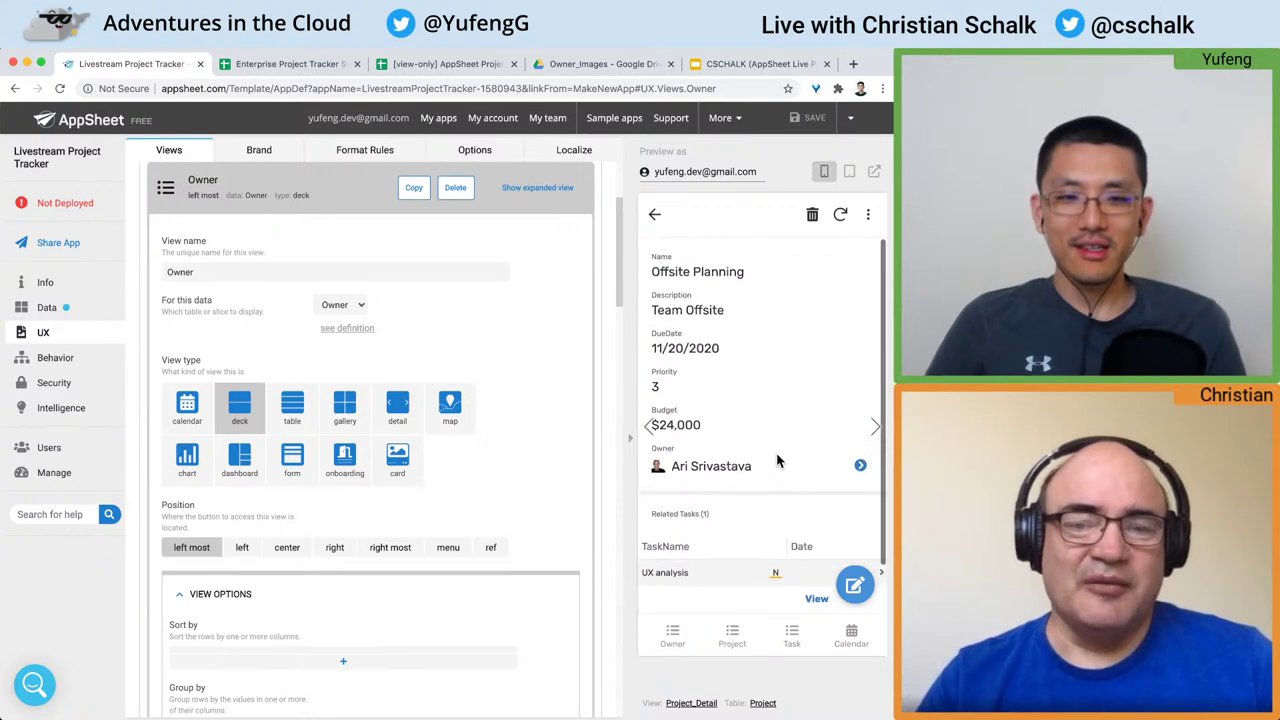
# Step: Set the Offsite Planning project's Owner to the newly added owner and save
pyautogui.click(855, 588)
pyautogui.scroll(-3, 754, 416)
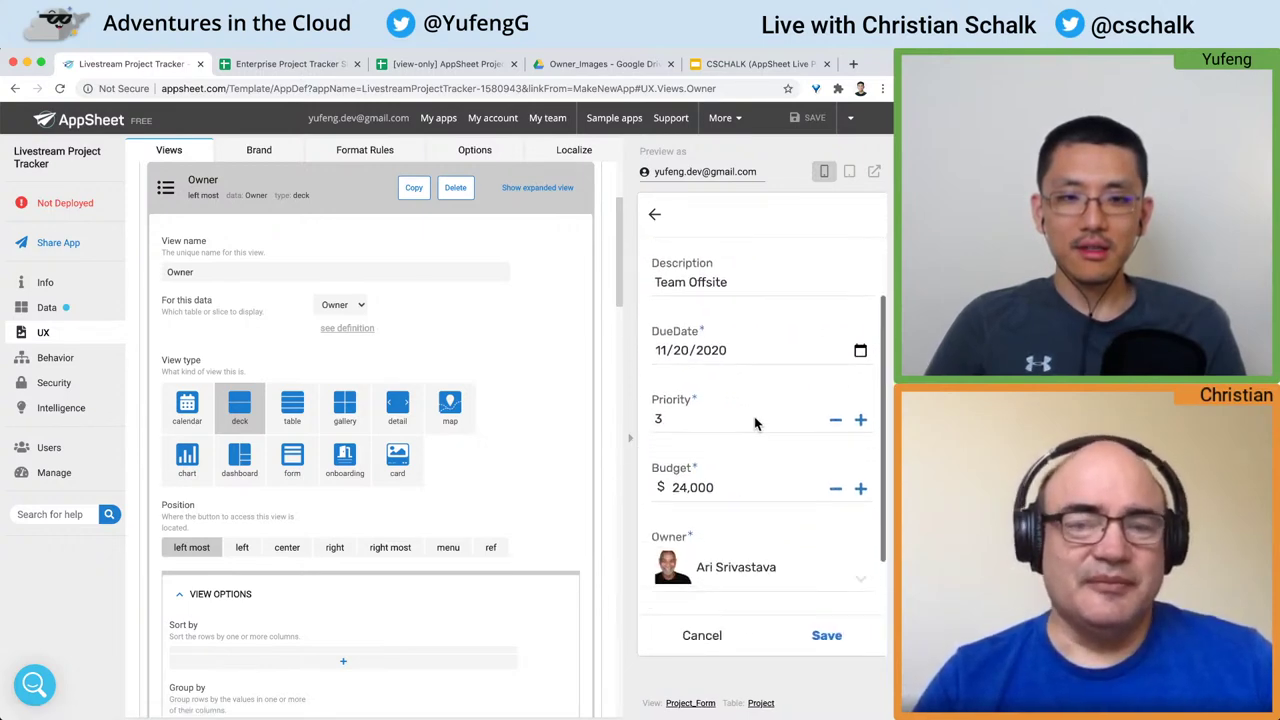
pyautogui.click(750, 497)
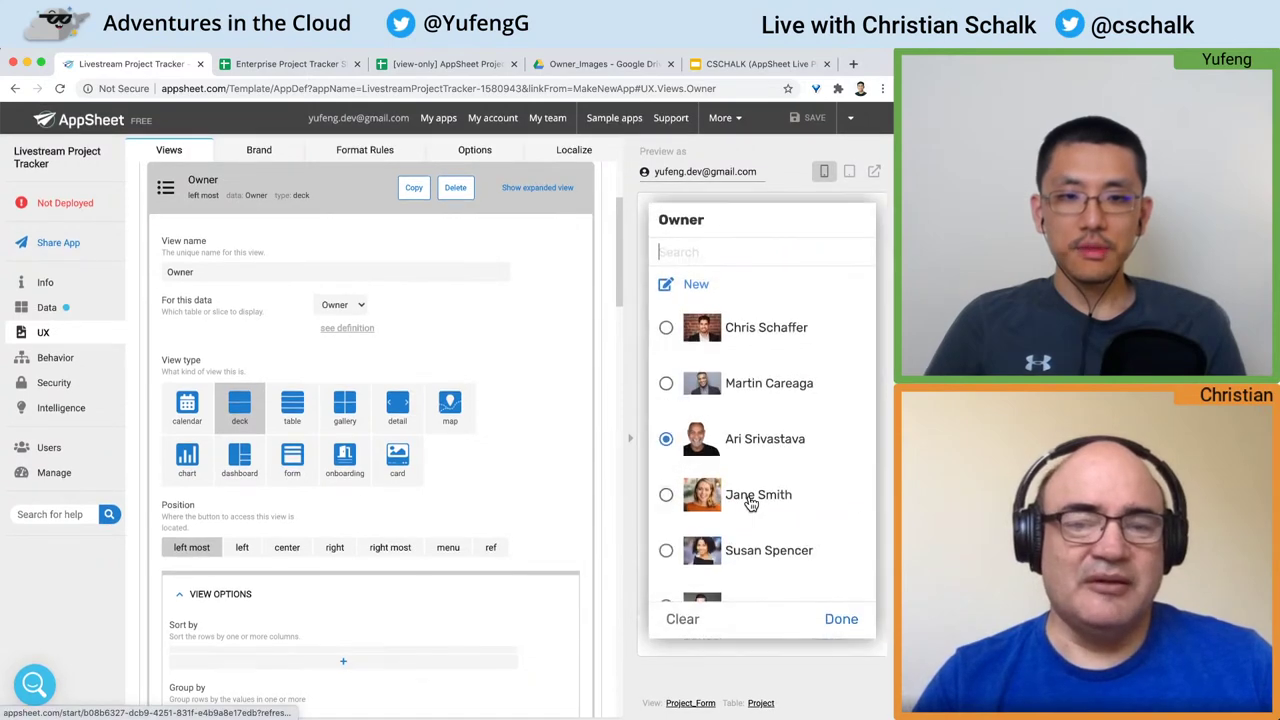
pyautogui.scroll(-2, 760, 435)
pyautogui.scroll(2, 763, 430)
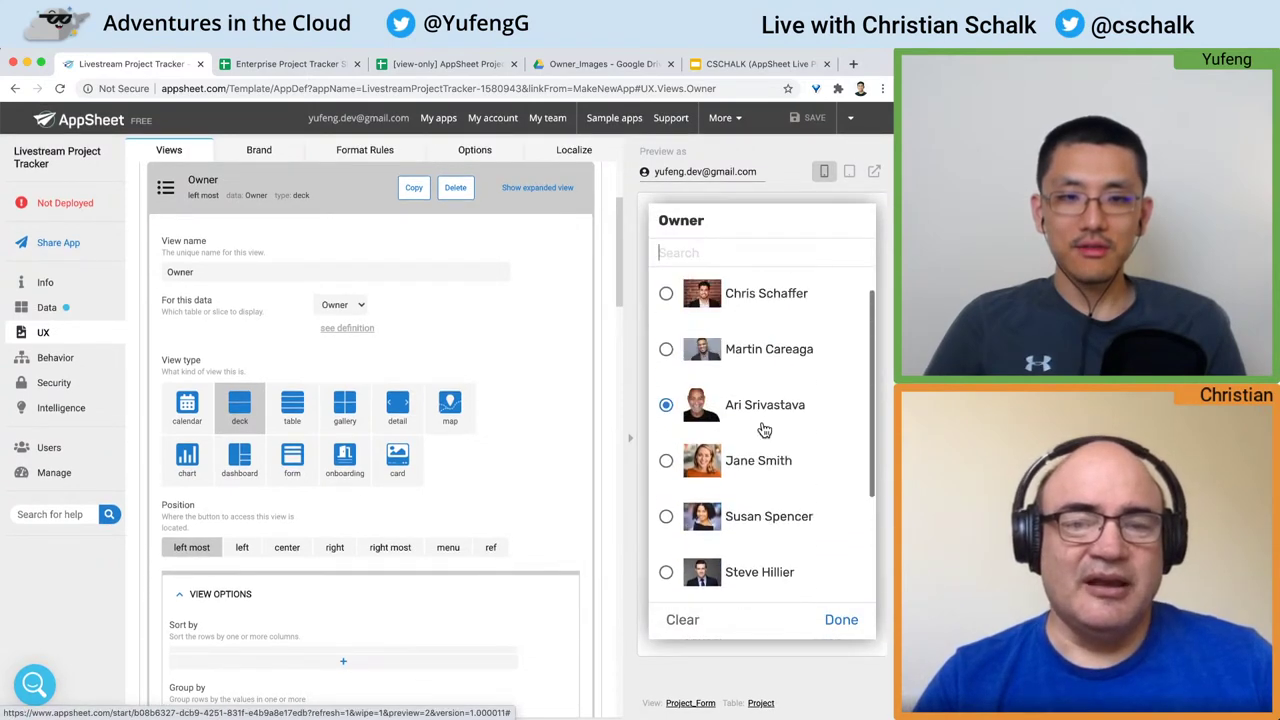
pyautogui.scroll(-3, 763, 430)
pyautogui.click(670, 573)
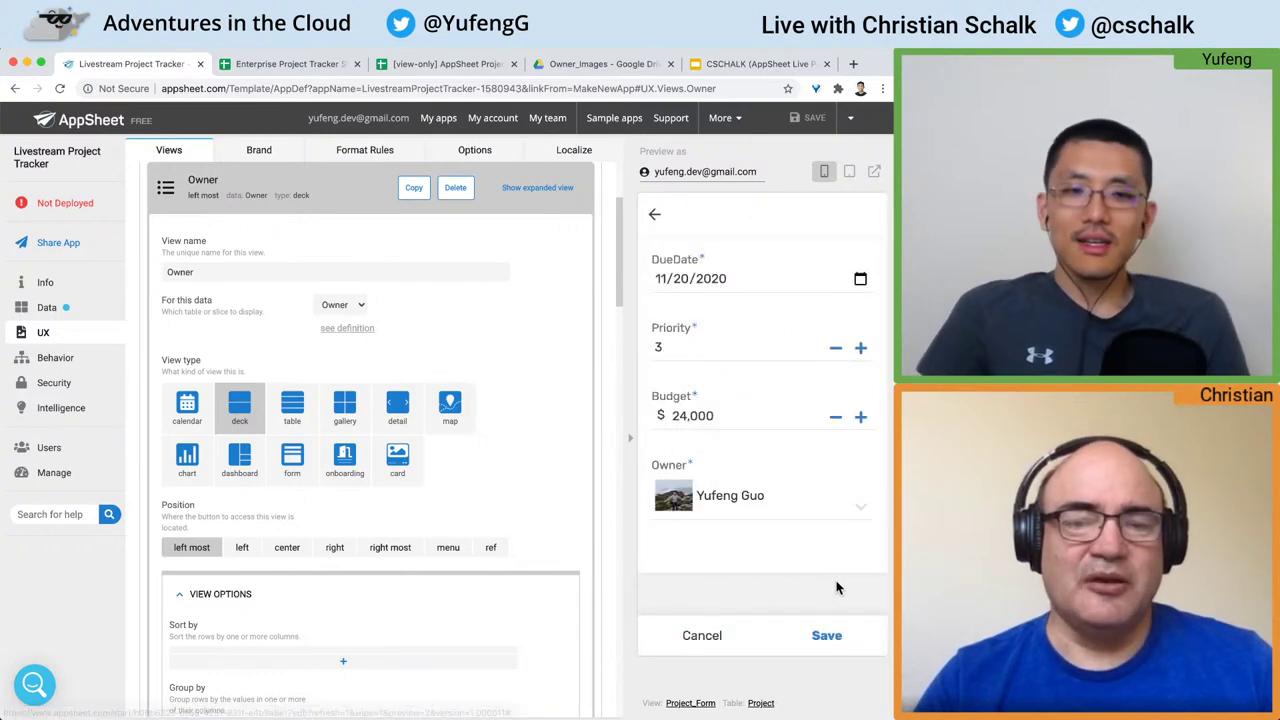
pyautogui.click(829, 635)
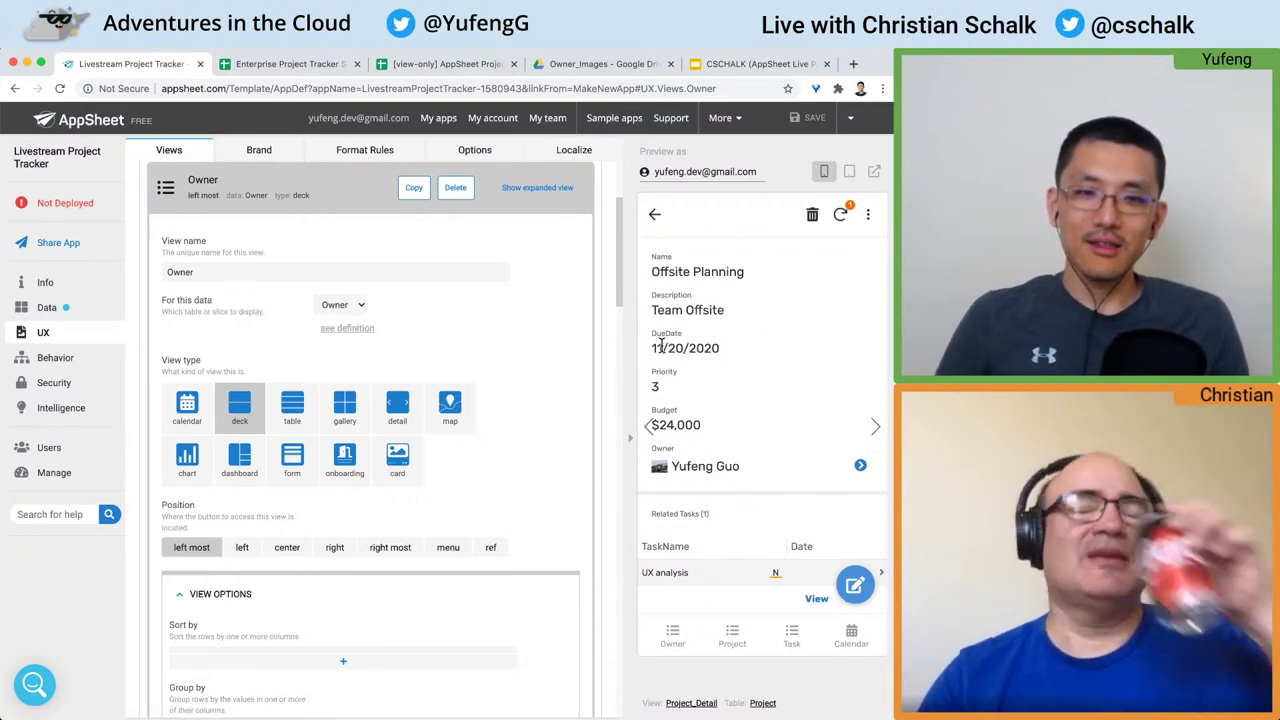
# Step: Review the project's 11/20/2020 due date and its related UX analysis task
pyautogui.moveTo(652, 345); pyautogui.dragTo(740, 360)
pyautogui.click(749, 345)
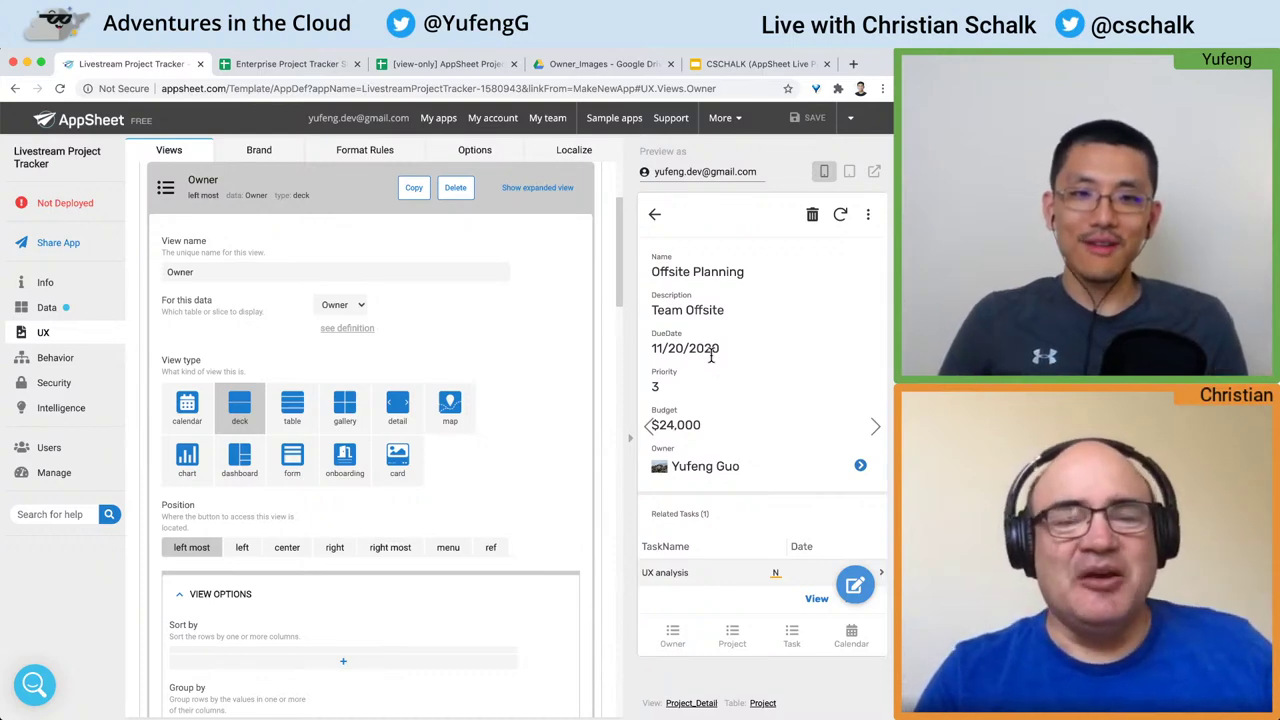
pyautogui.scroll(-2, 733, 360)
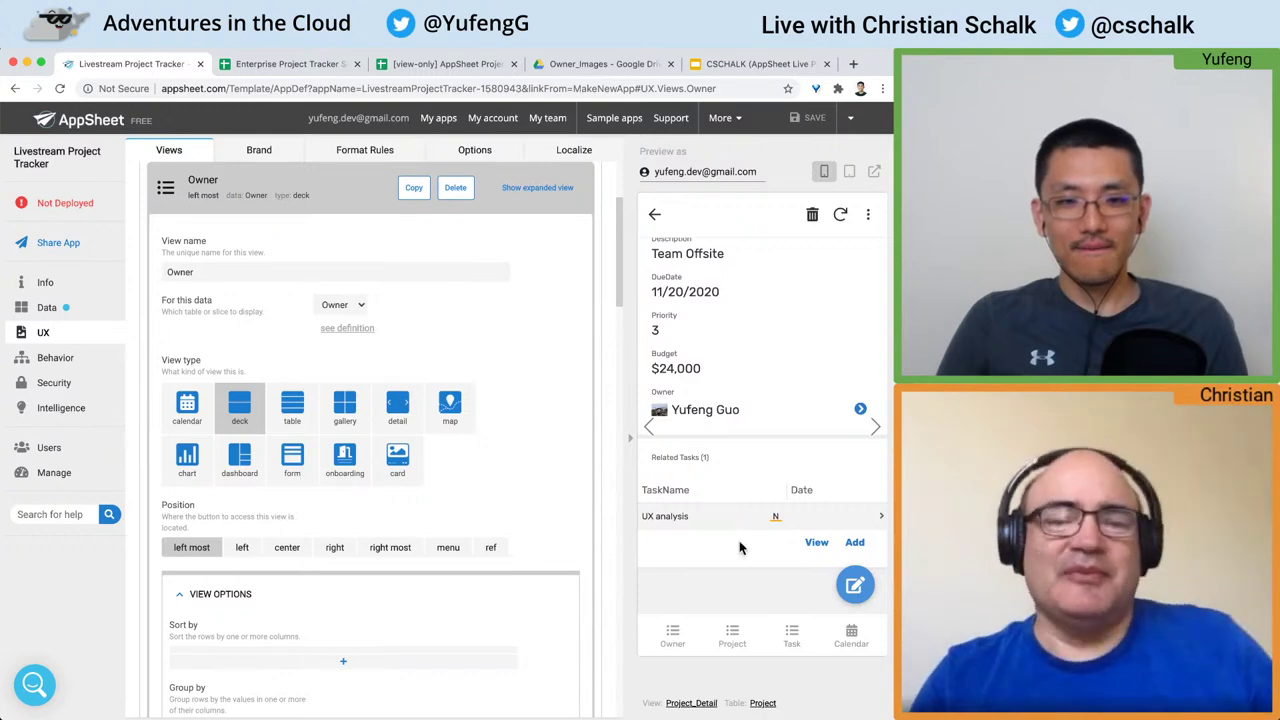
pyautogui.click(675, 640)
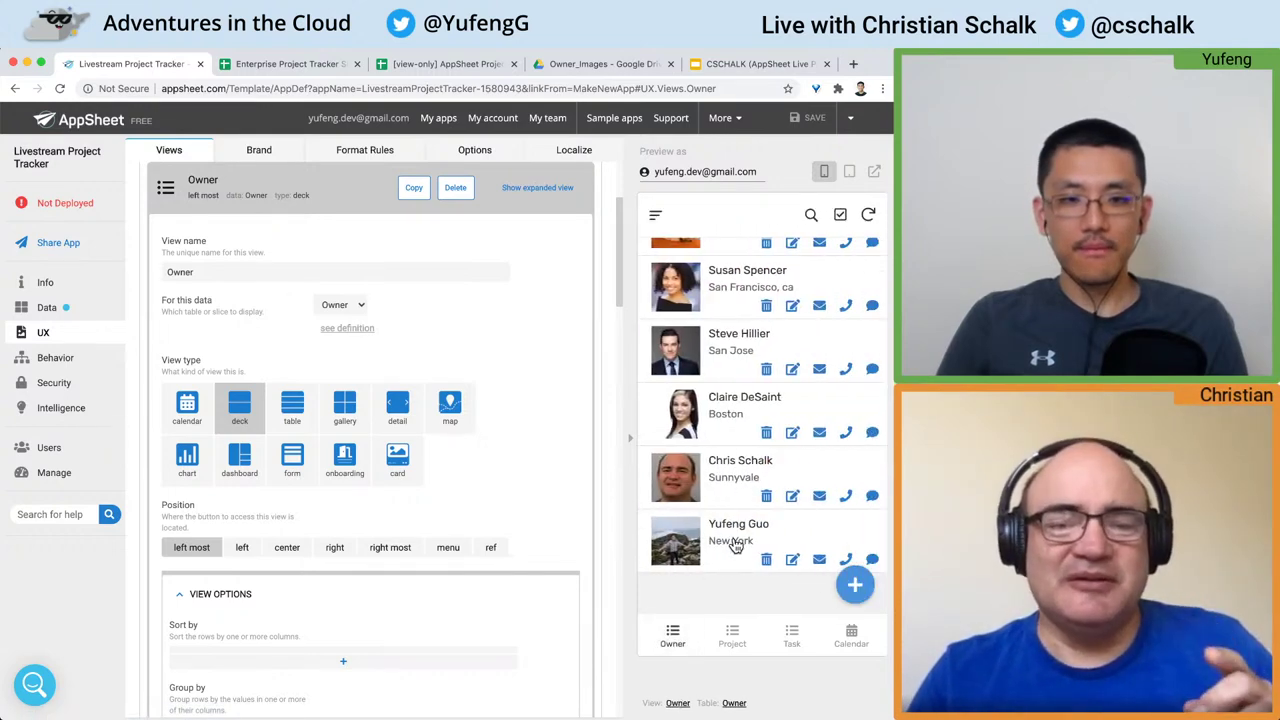
pyautogui.scroll(4, 735, 537)
pyautogui.scroll(-2, 735, 537)
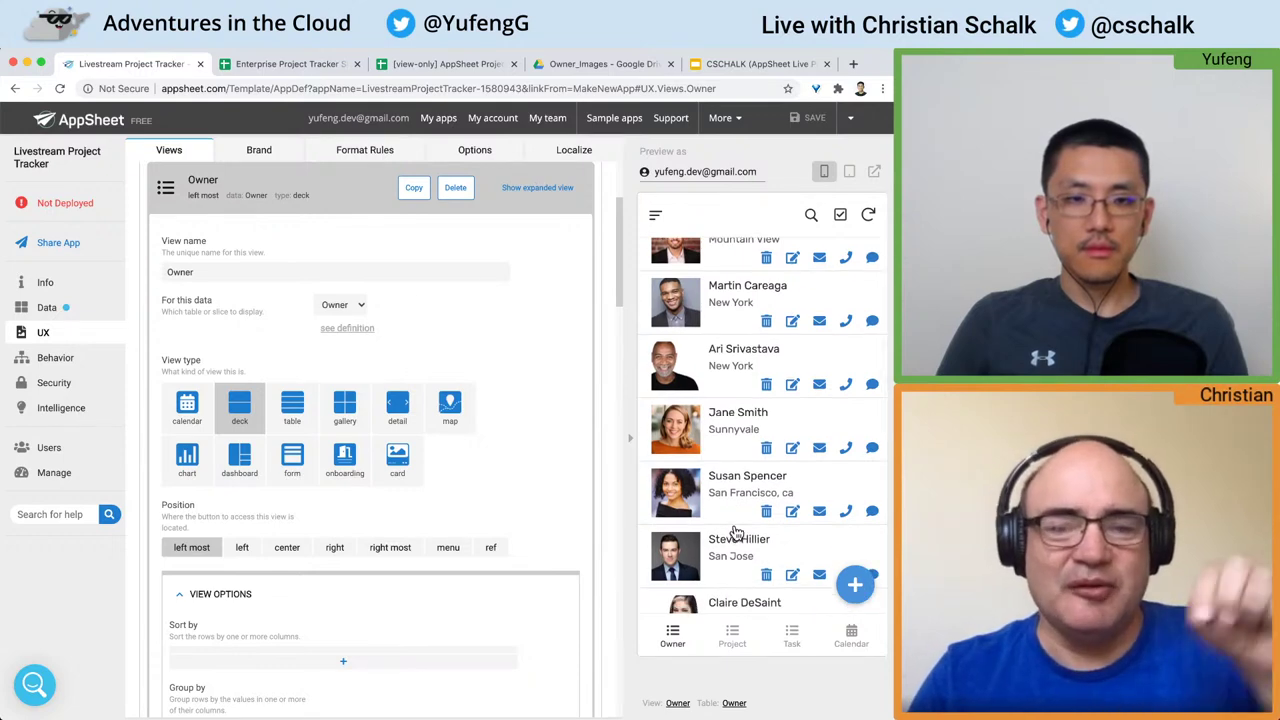
pyautogui.scroll(-3, 735, 525)
pyautogui.click(735, 523)
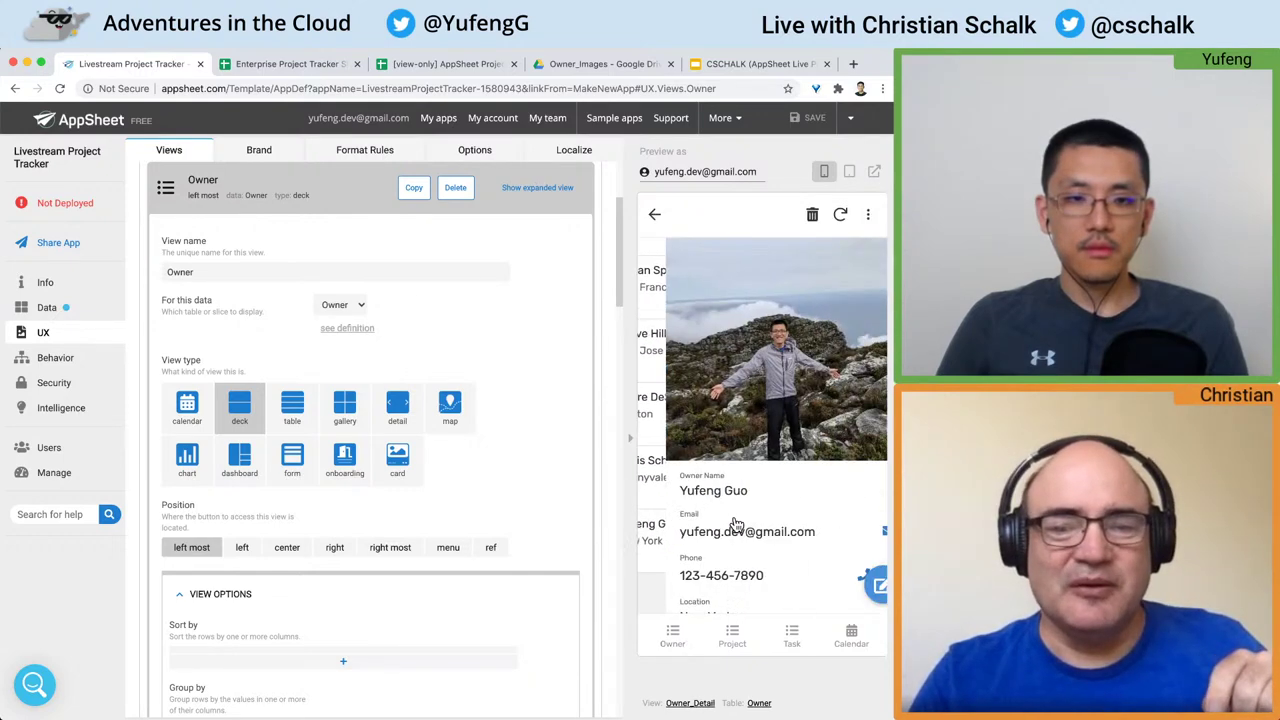
pyautogui.scroll(-4, 736, 523)
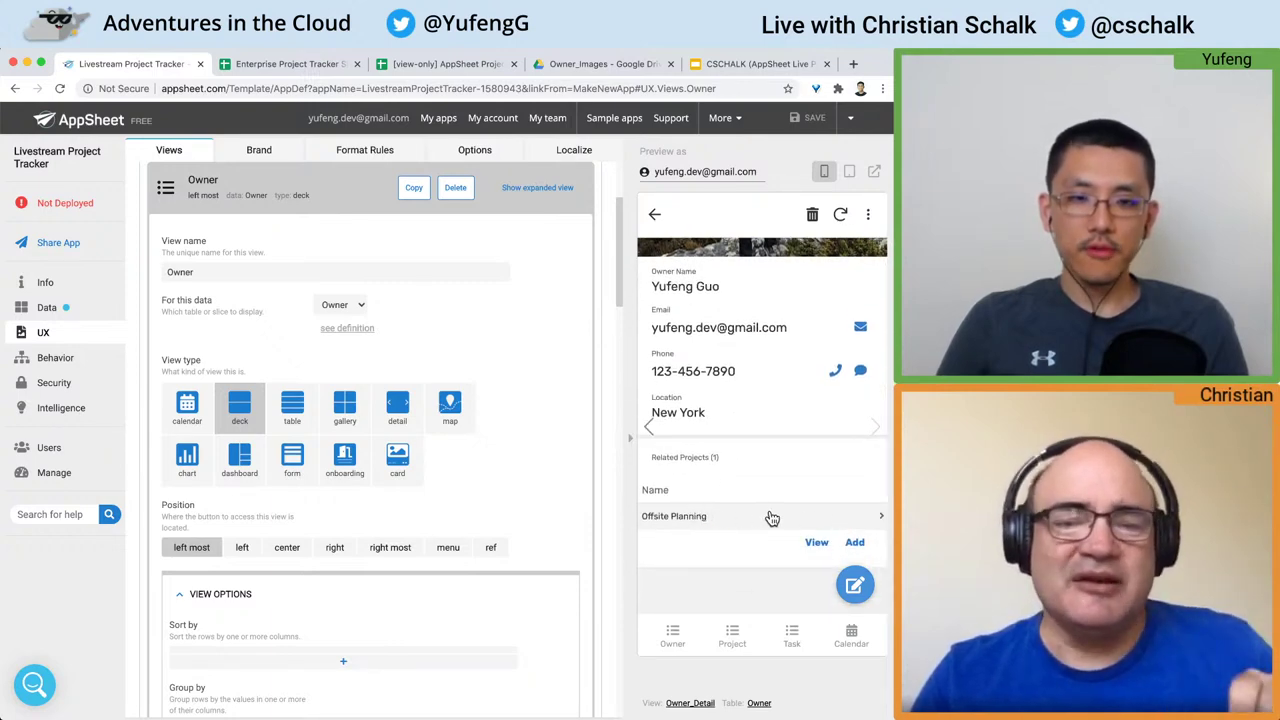
pyautogui.click(817, 541)
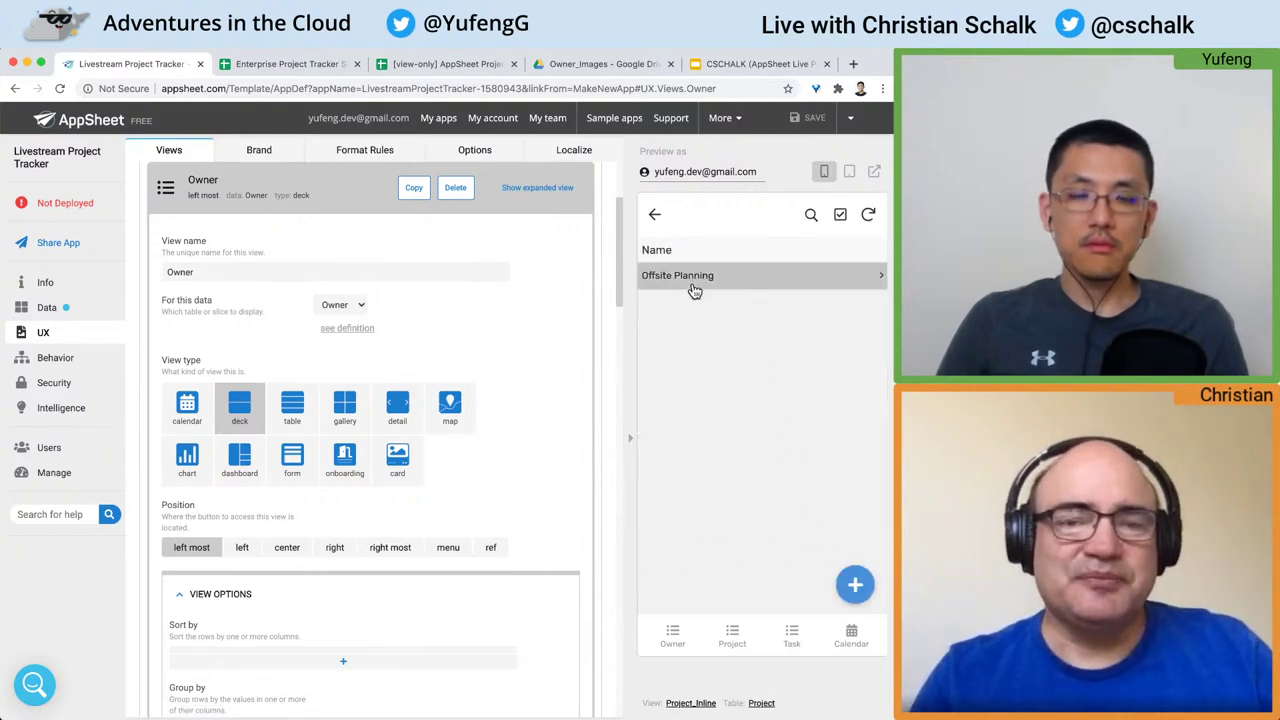
pyautogui.click(694, 284)
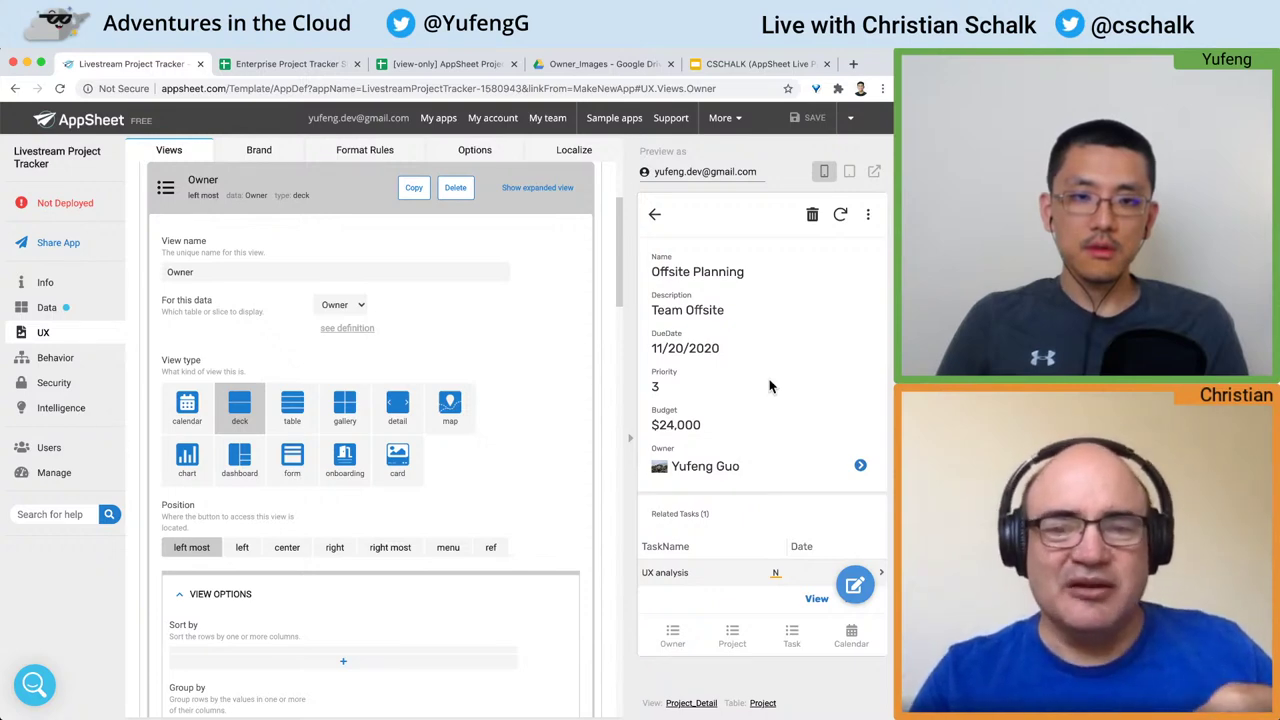
pyautogui.click(654, 214)
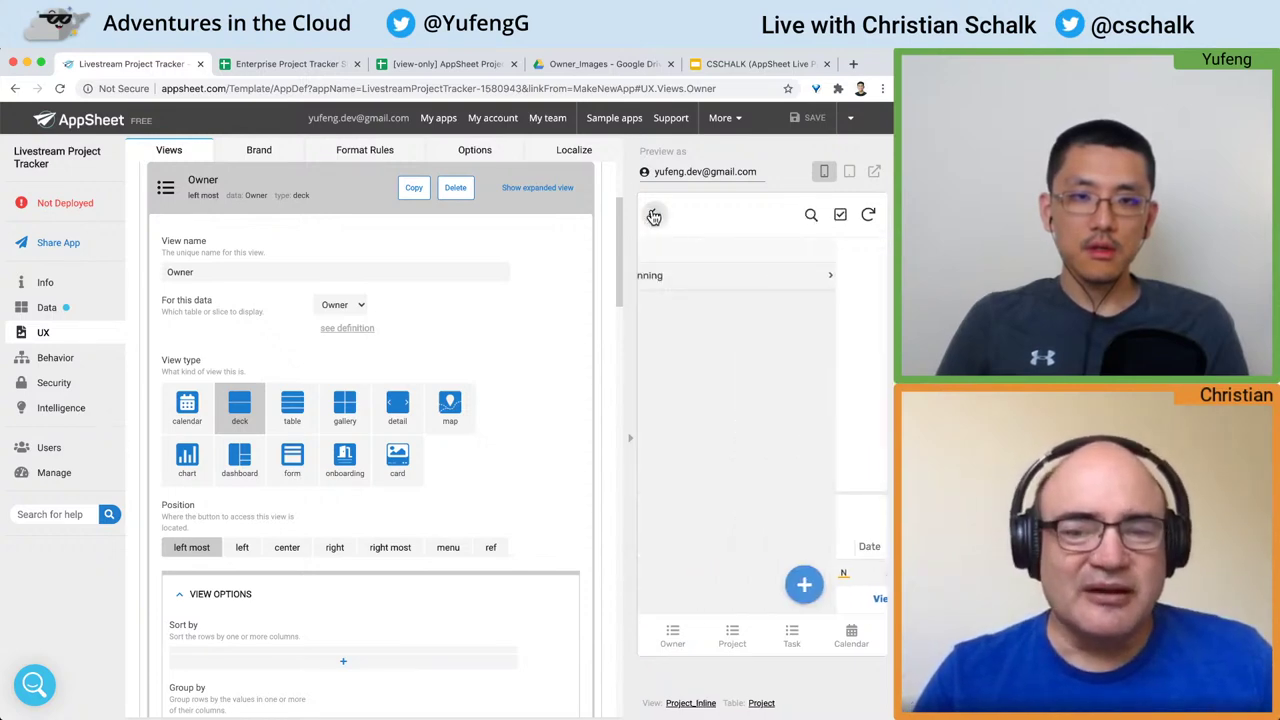
pyautogui.click(654, 214)
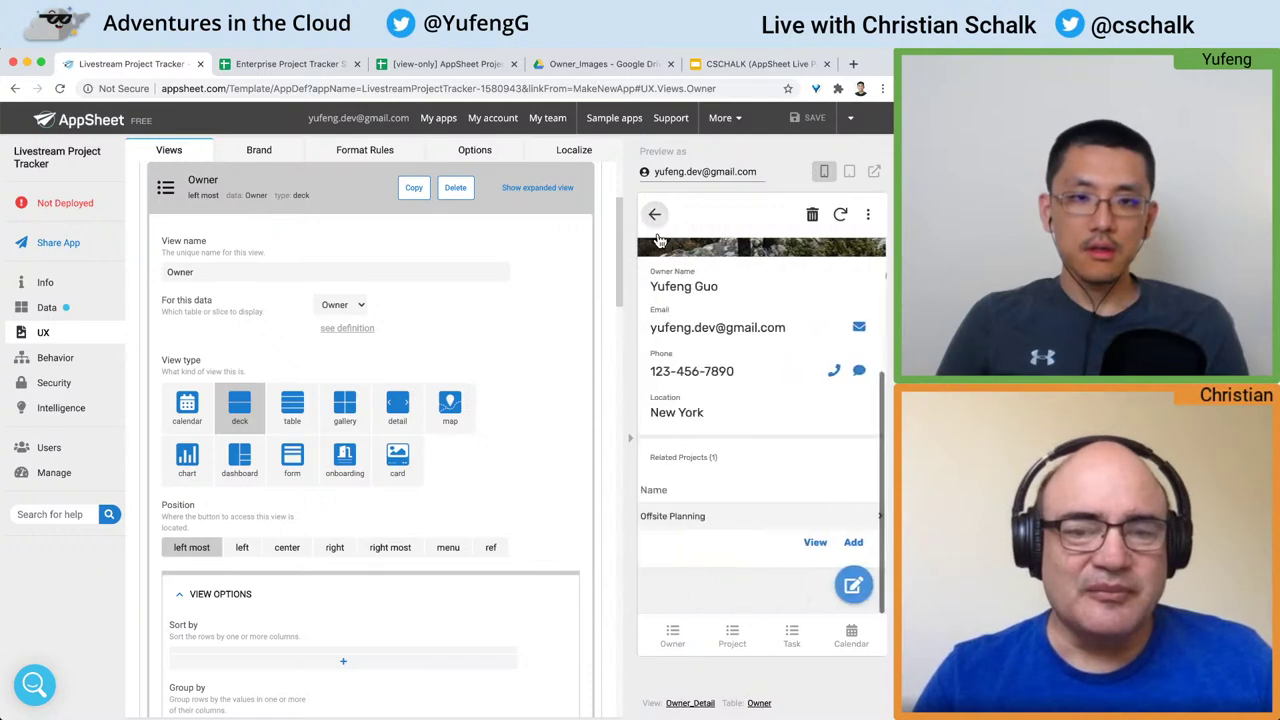
pyautogui.click(790, 522)
pyautogui.scroll(-1, 788, 521)
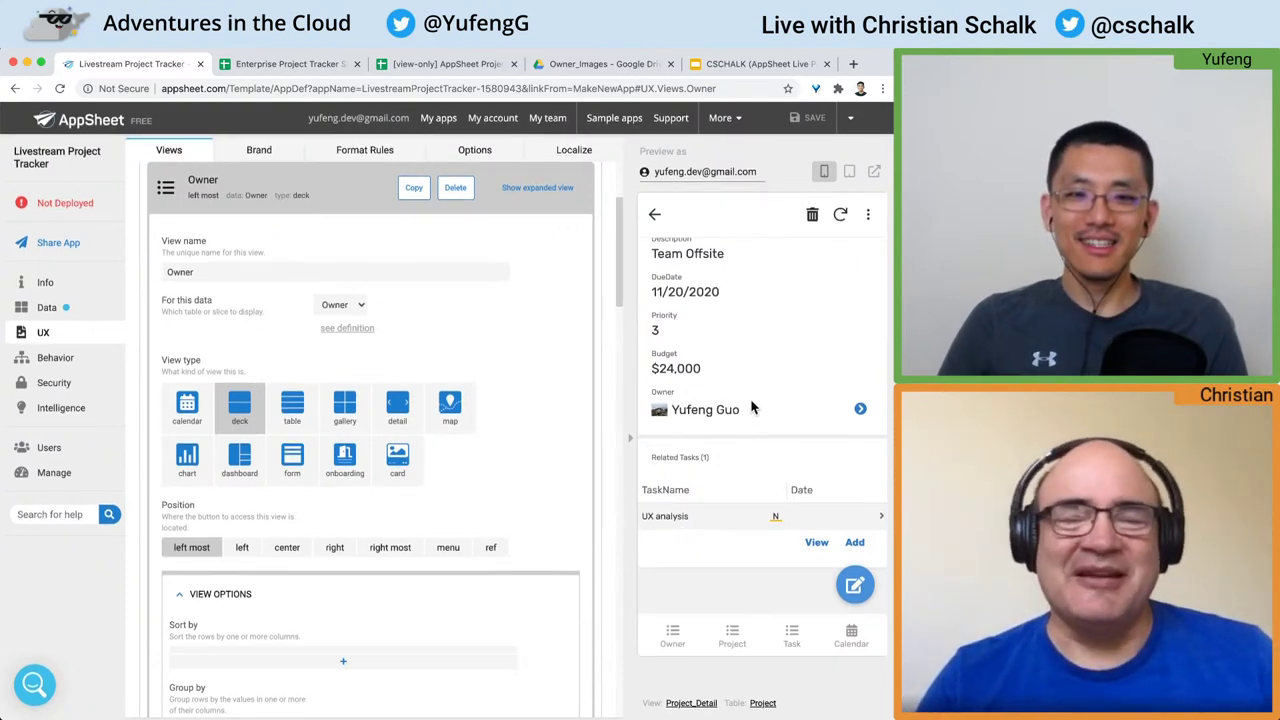
# Step: Add and save the task 'Research how to make camp fires' dated July 22, 2020
pyautogui.click(850, 541)
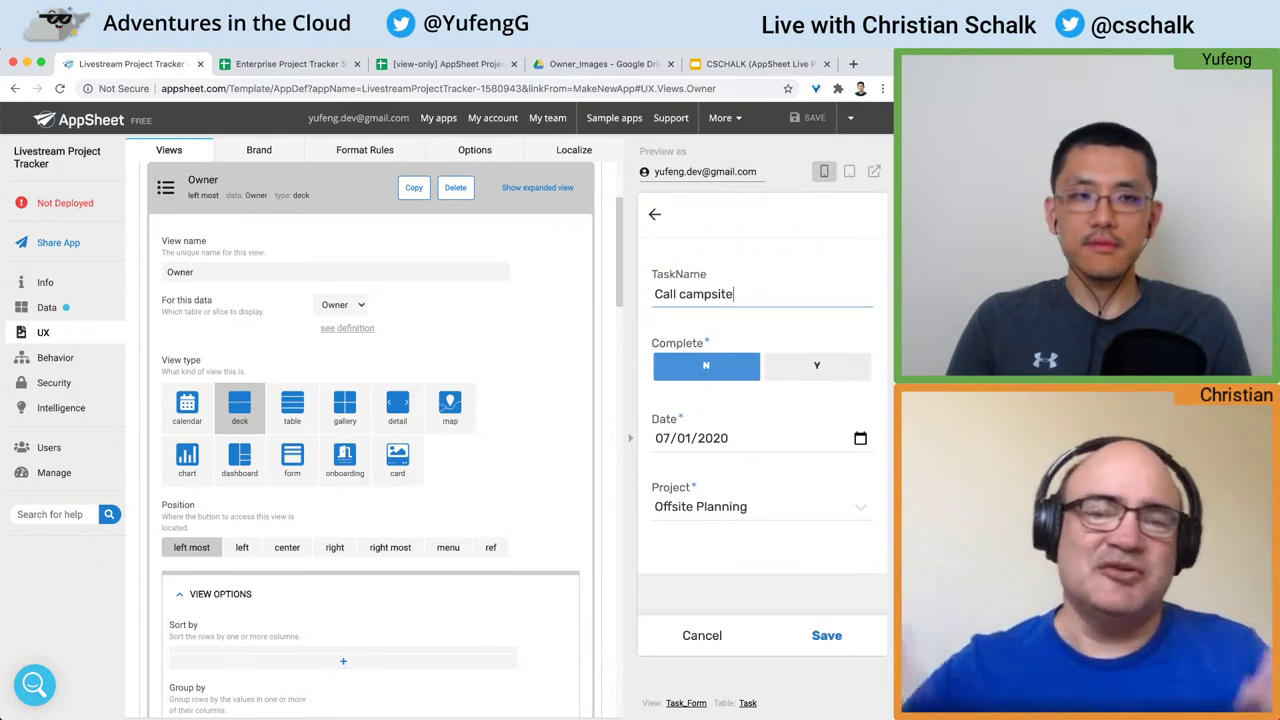
pyautogui.press('super+a')
pyautogui.press('BackSpace')
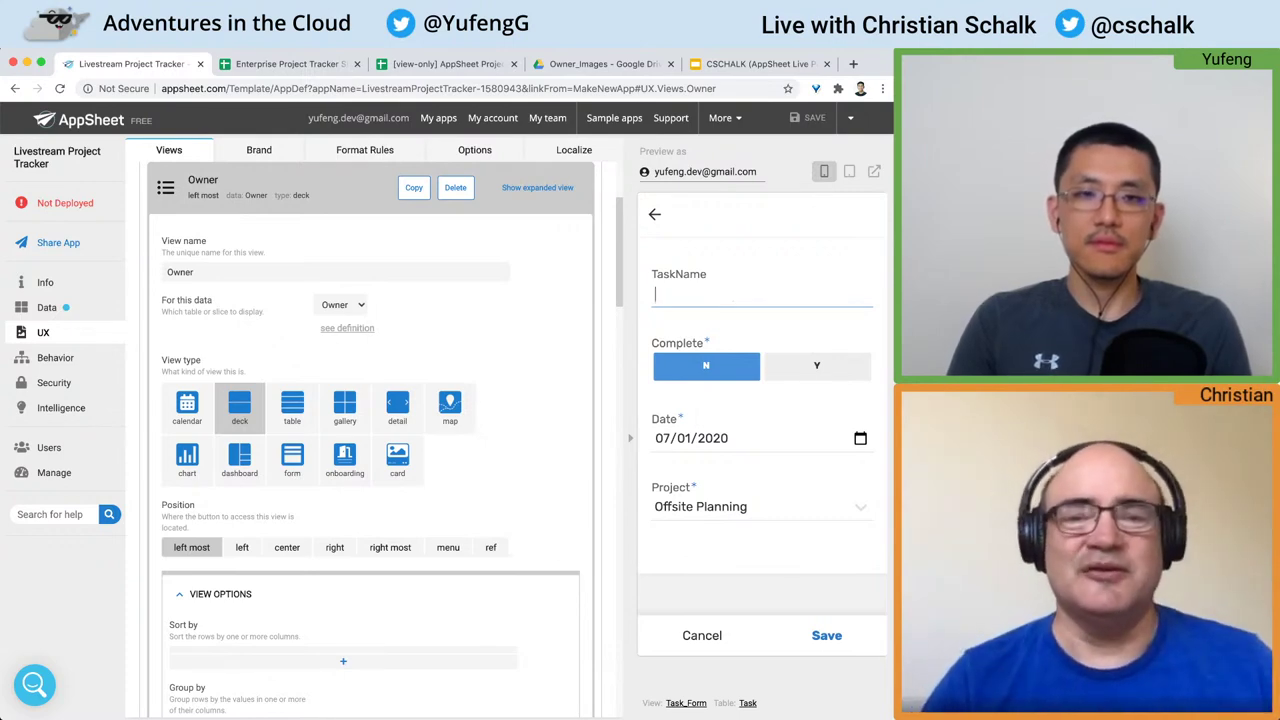
pyautogui.write('Research how to')
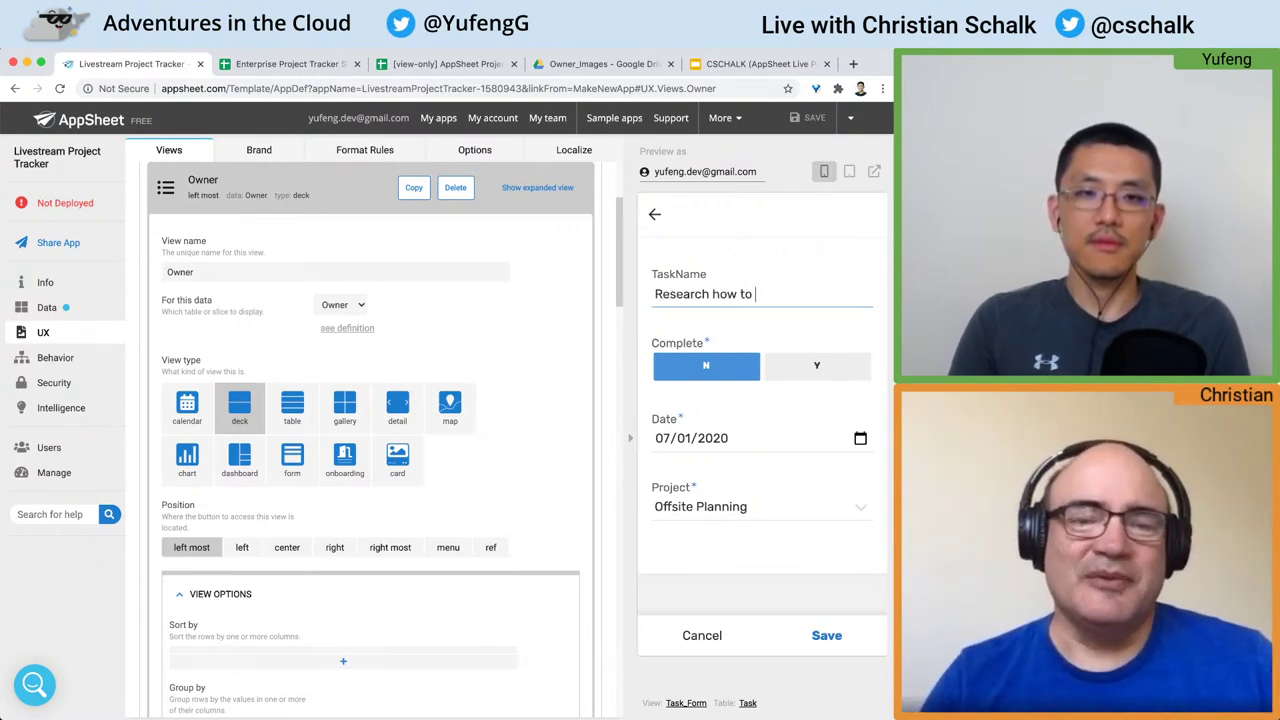
pyautogui.write(' make fire')
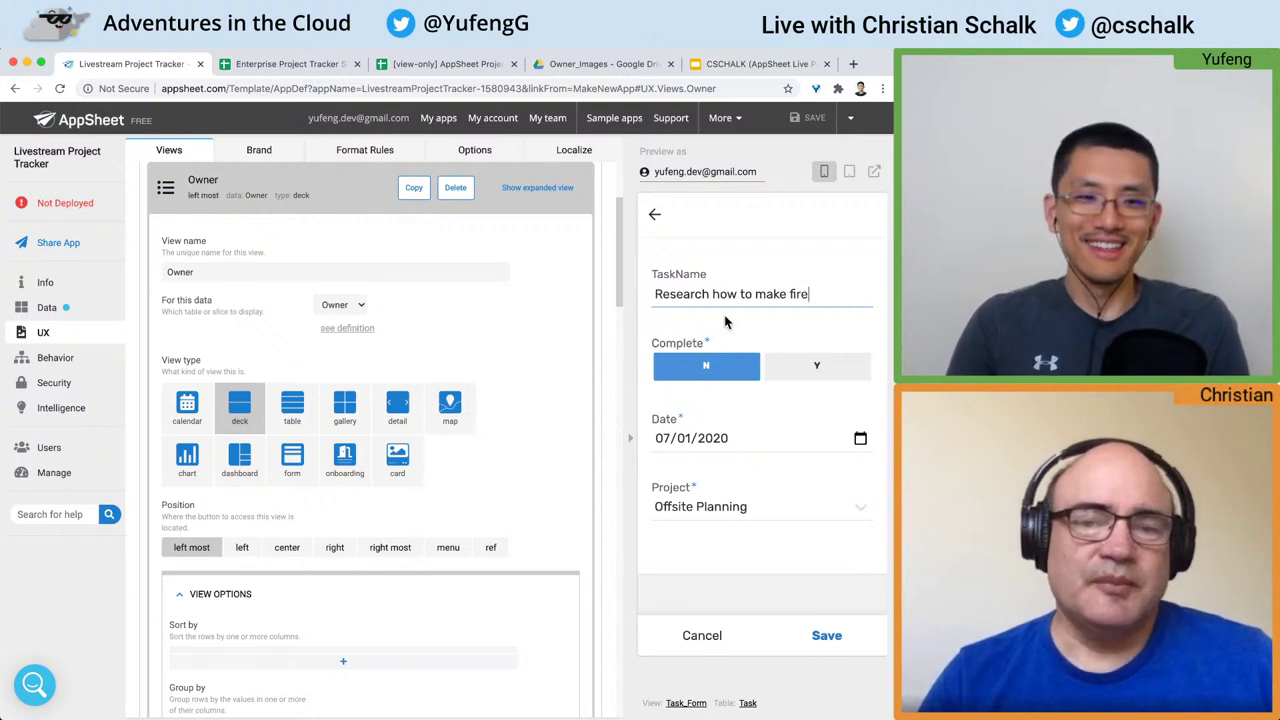
pyautogui.hotkey('alt', 'Left')
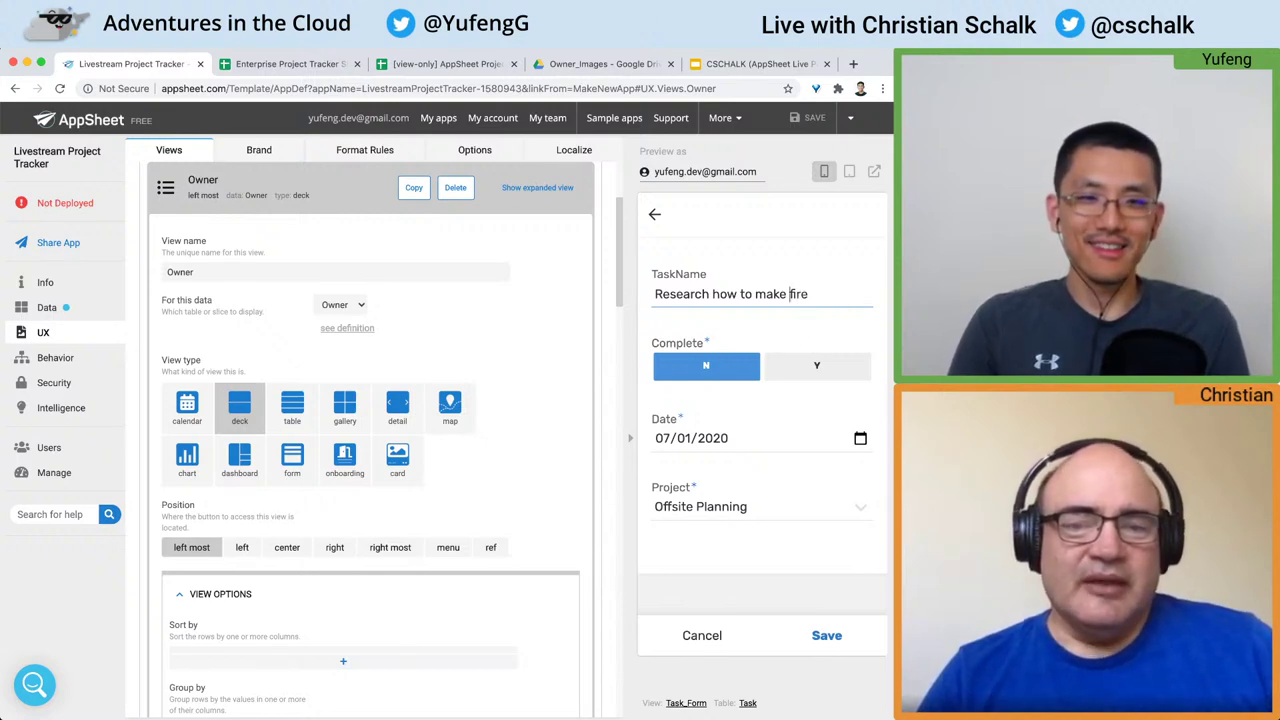
pyautogui.write('camp')
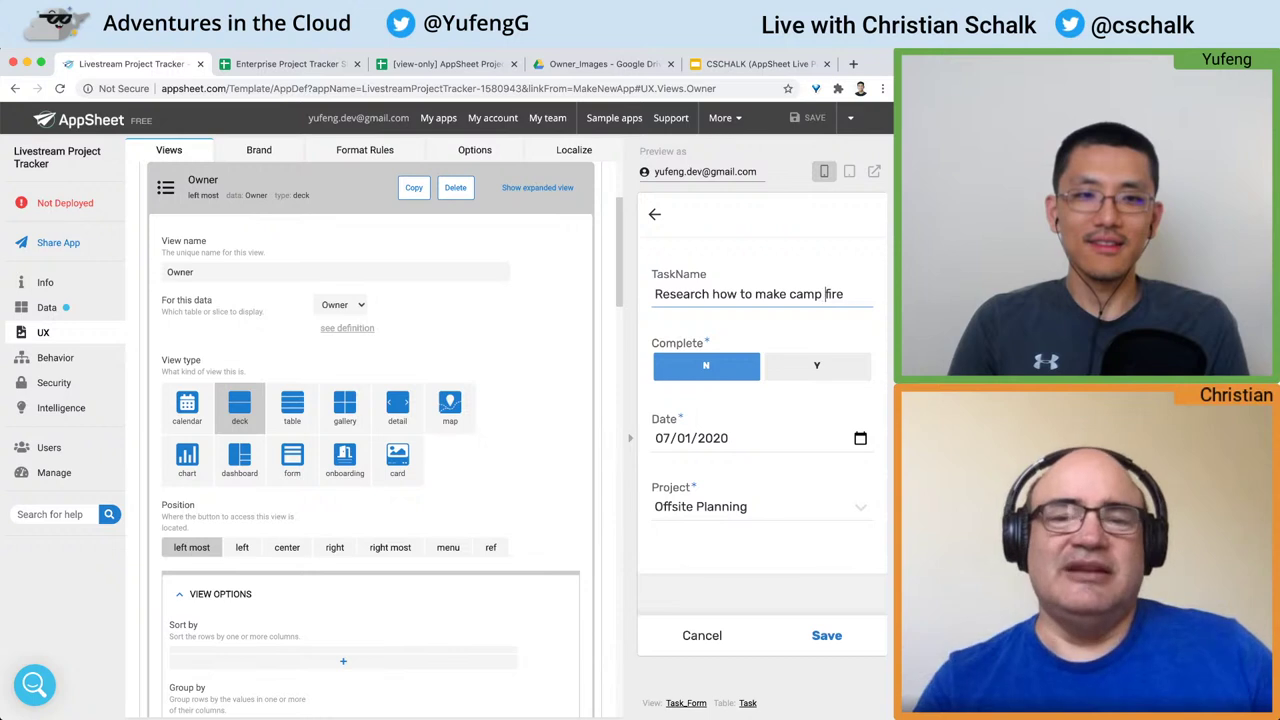
pyautogui.click(859, 438)
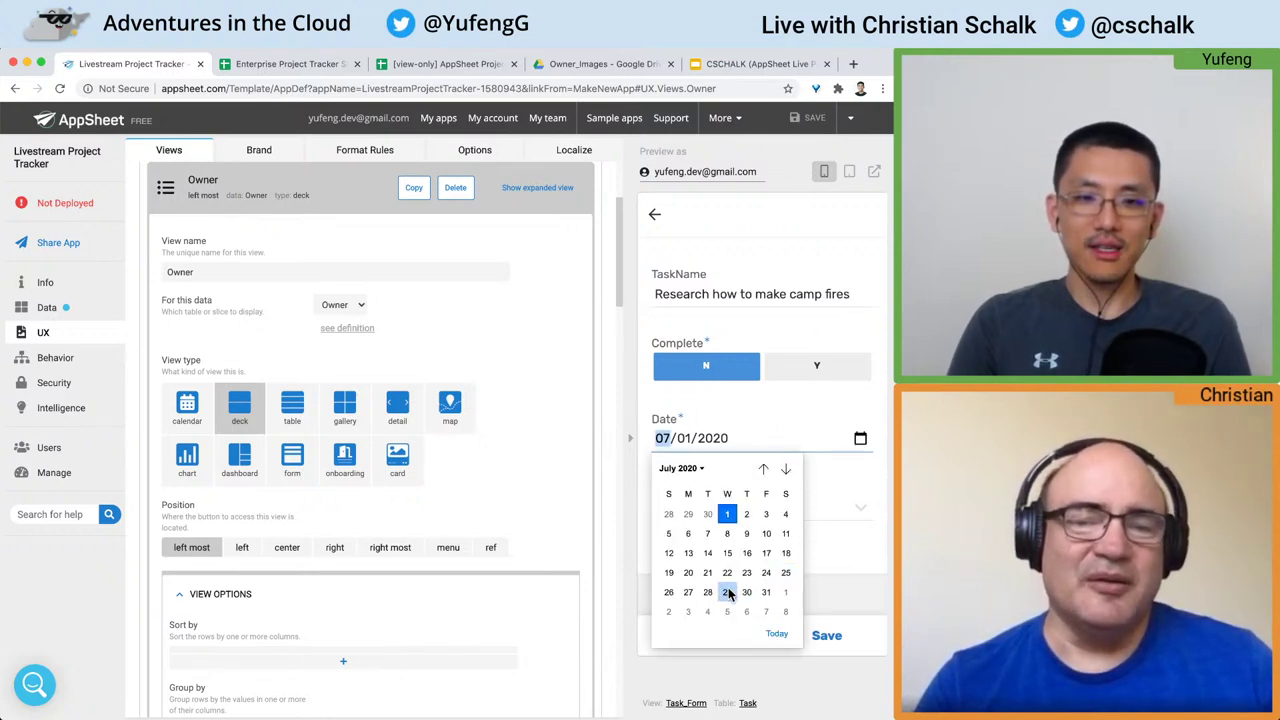
pyautogui.click(728, 572)
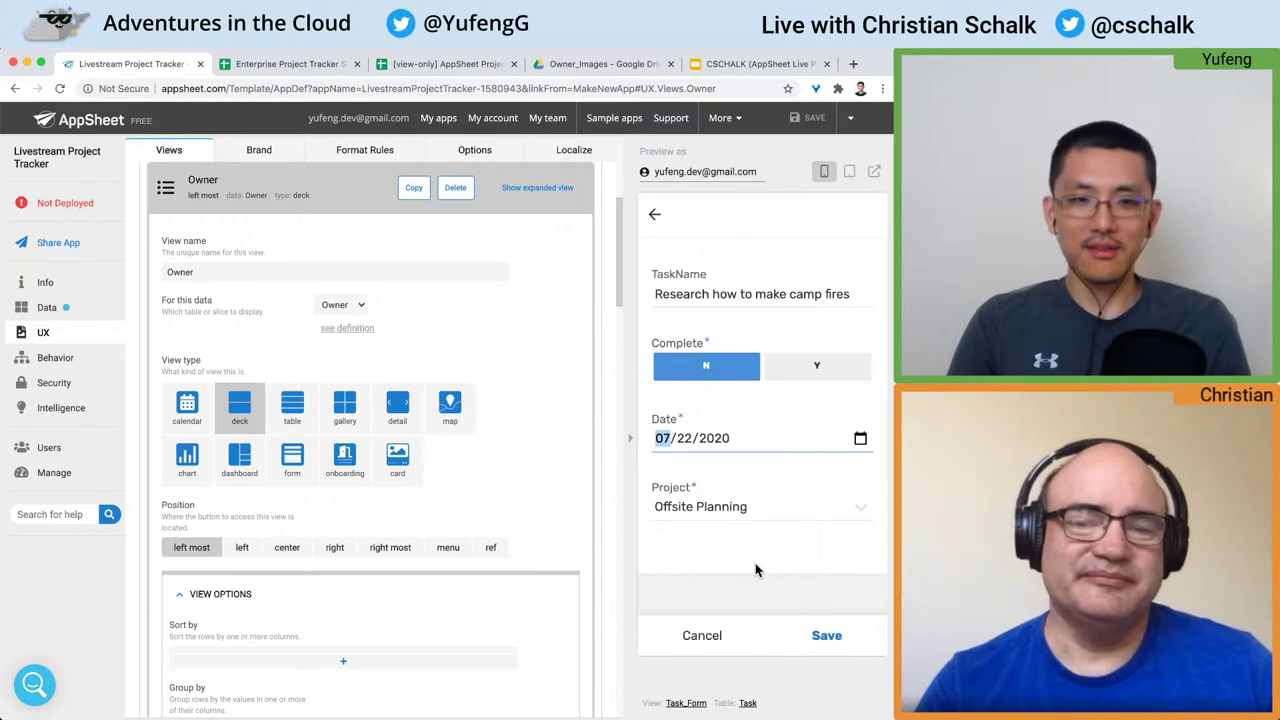
pyautogui.click(756, 570)
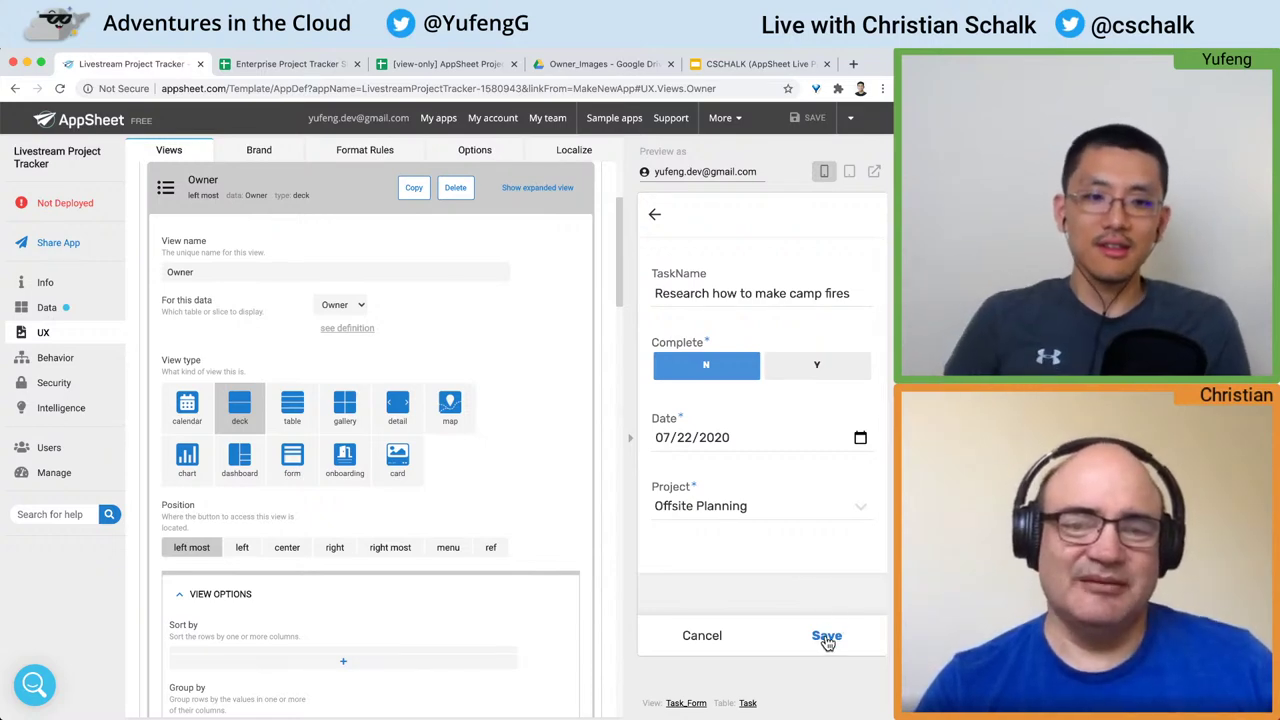
pyautogui.click(826, 638)
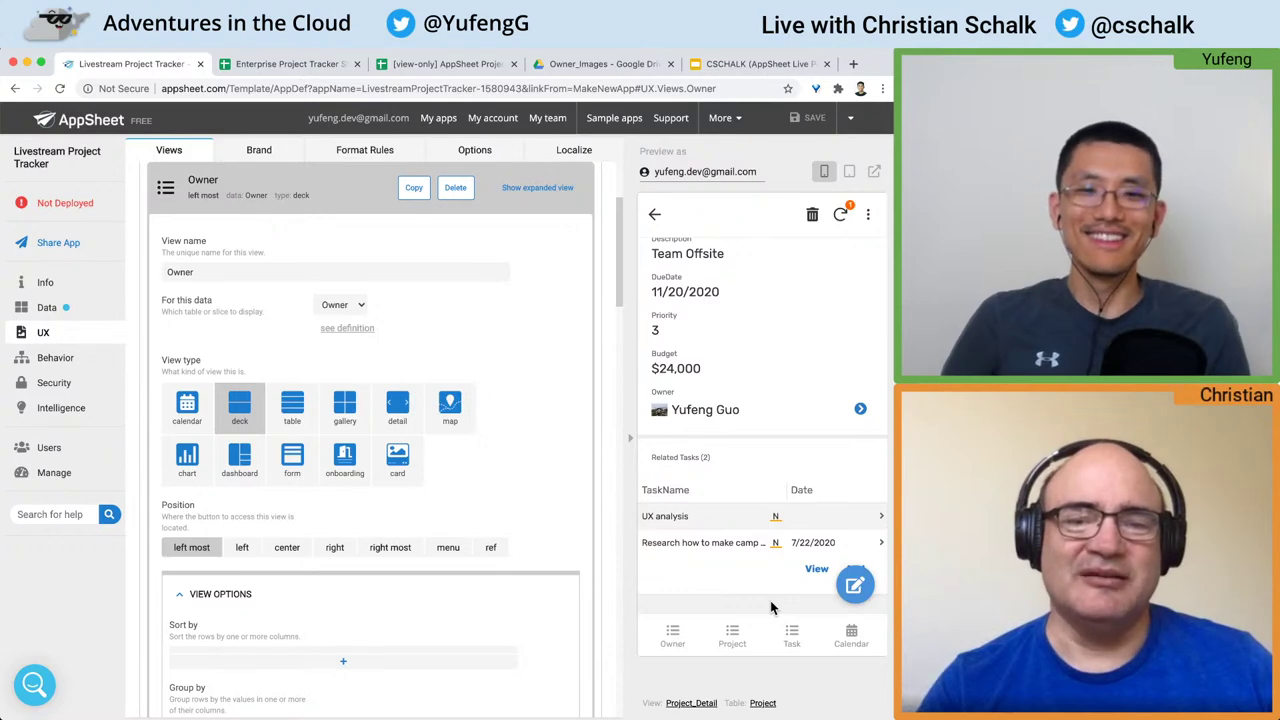
# Step: Scroll through the Offsite Planning project's related tasks
pyautogui.scroll(-1, 744, 568)
pyautogui.scroll(-1, 744, 568)
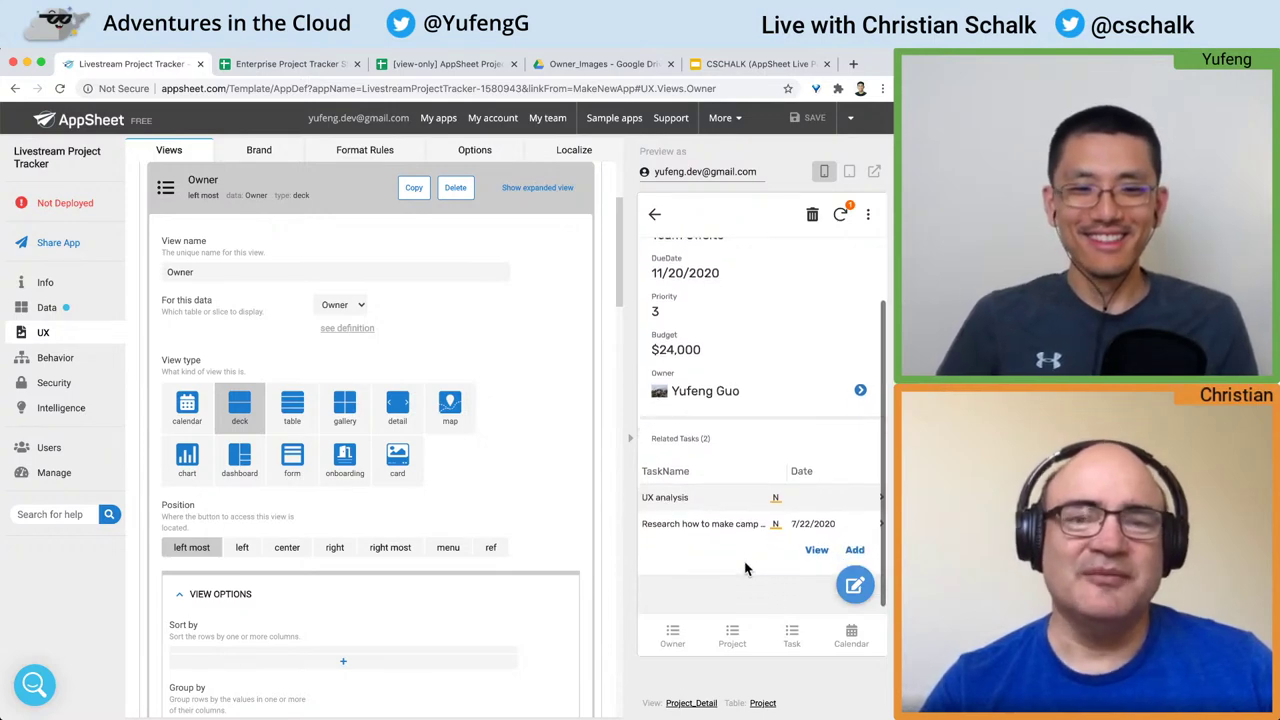
pyautogui.scroll(-1, 744, 568)
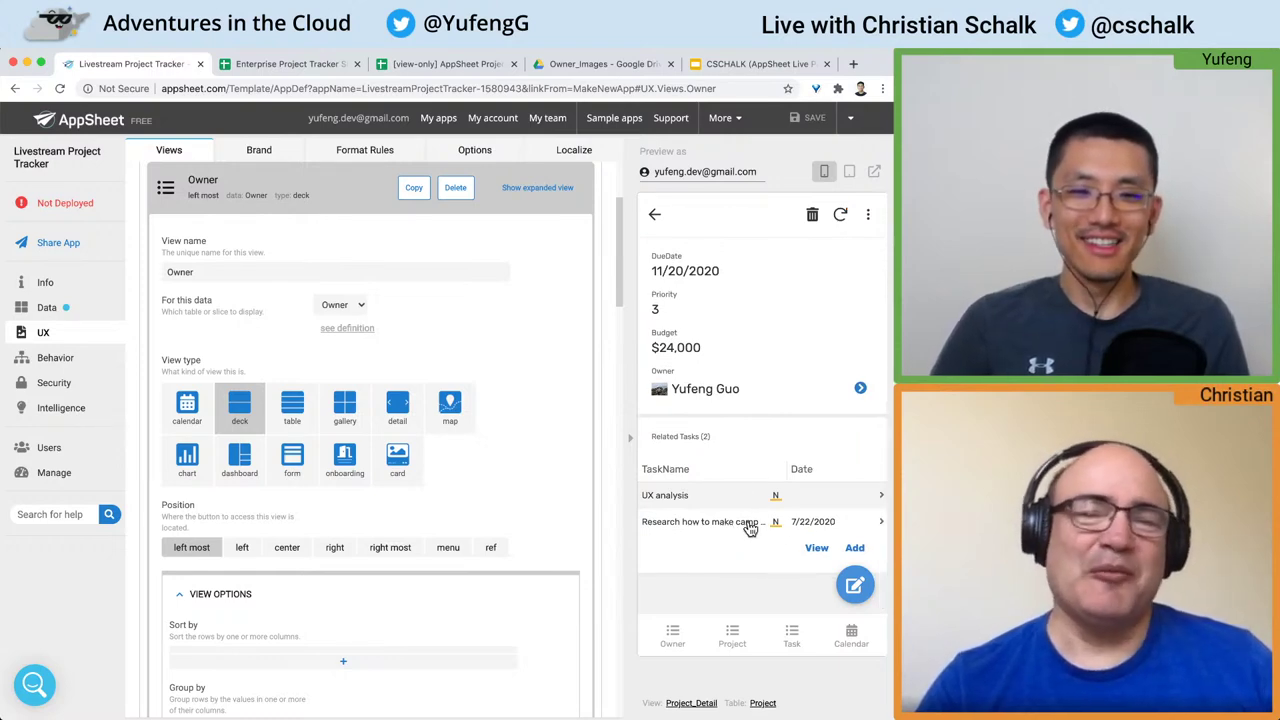
pyautogui.scroll(2, 750, 530)
pyautogui.scroll(-2, 750, 530)
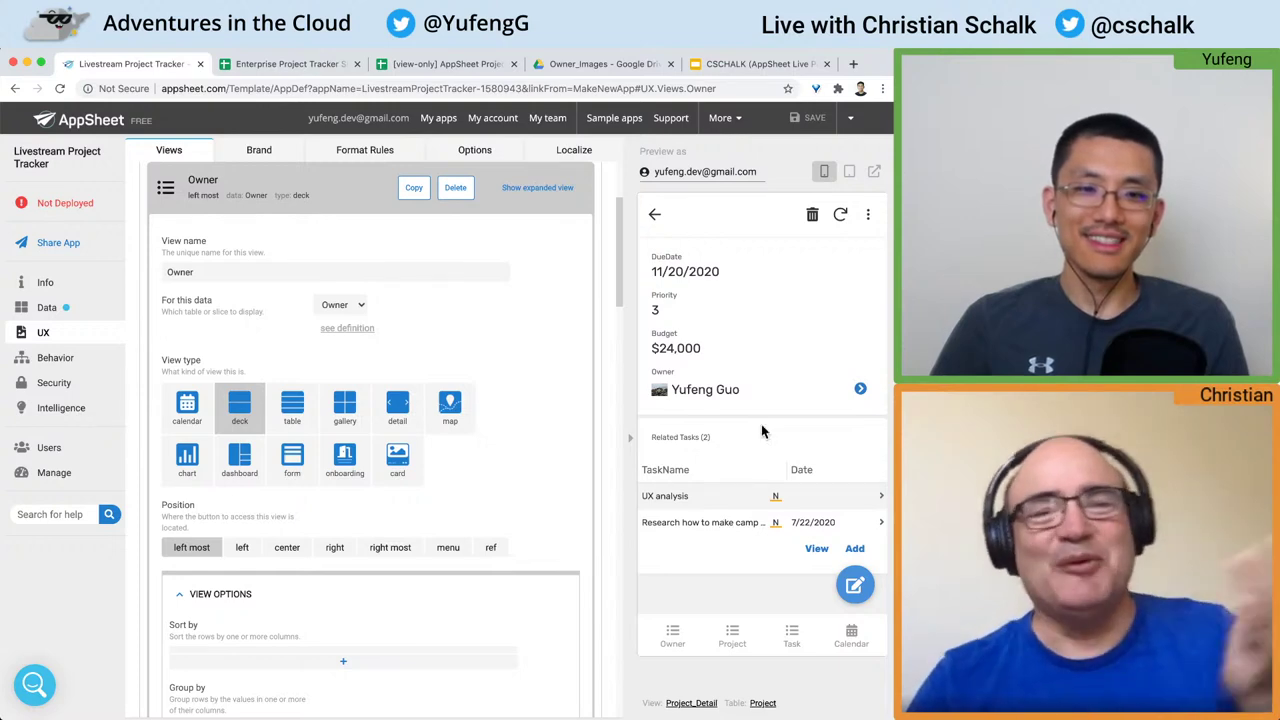
# Step: Toggle the preview to tablet layout and back to phone, then switch to the tracker spreadsheet
pyautogui.click(849, 171)
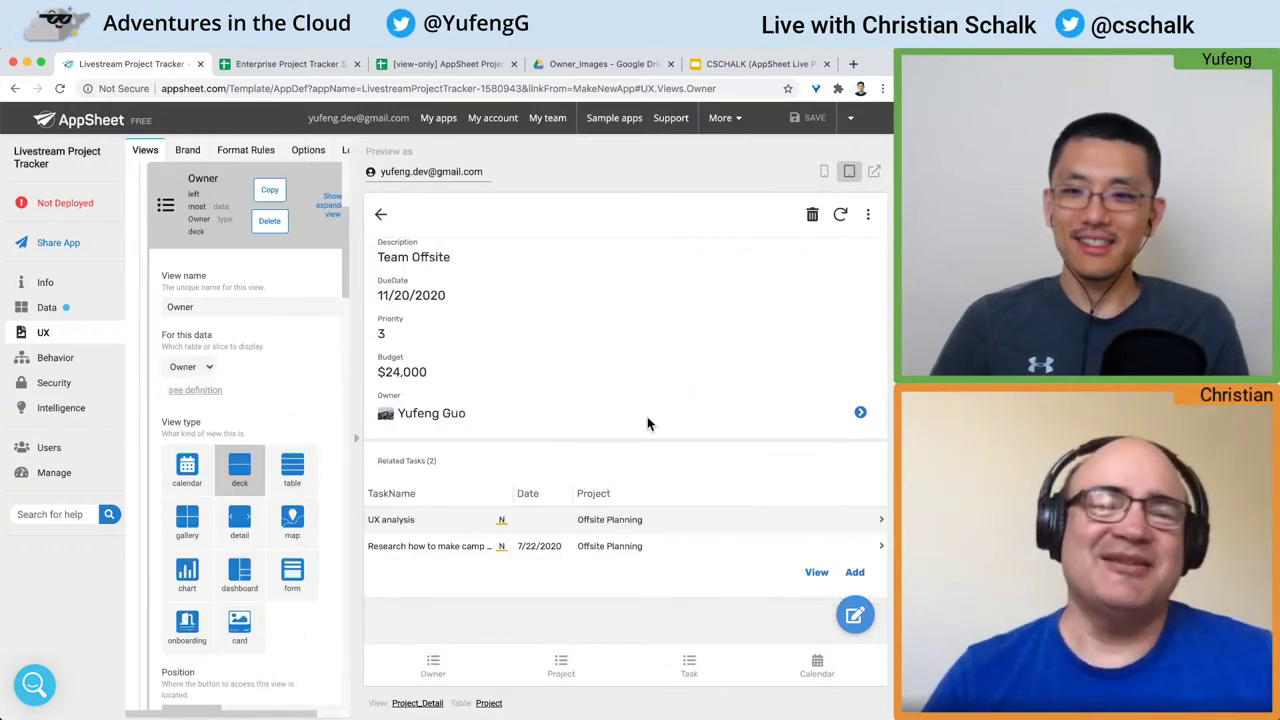
pyautogui.click(824, 171)
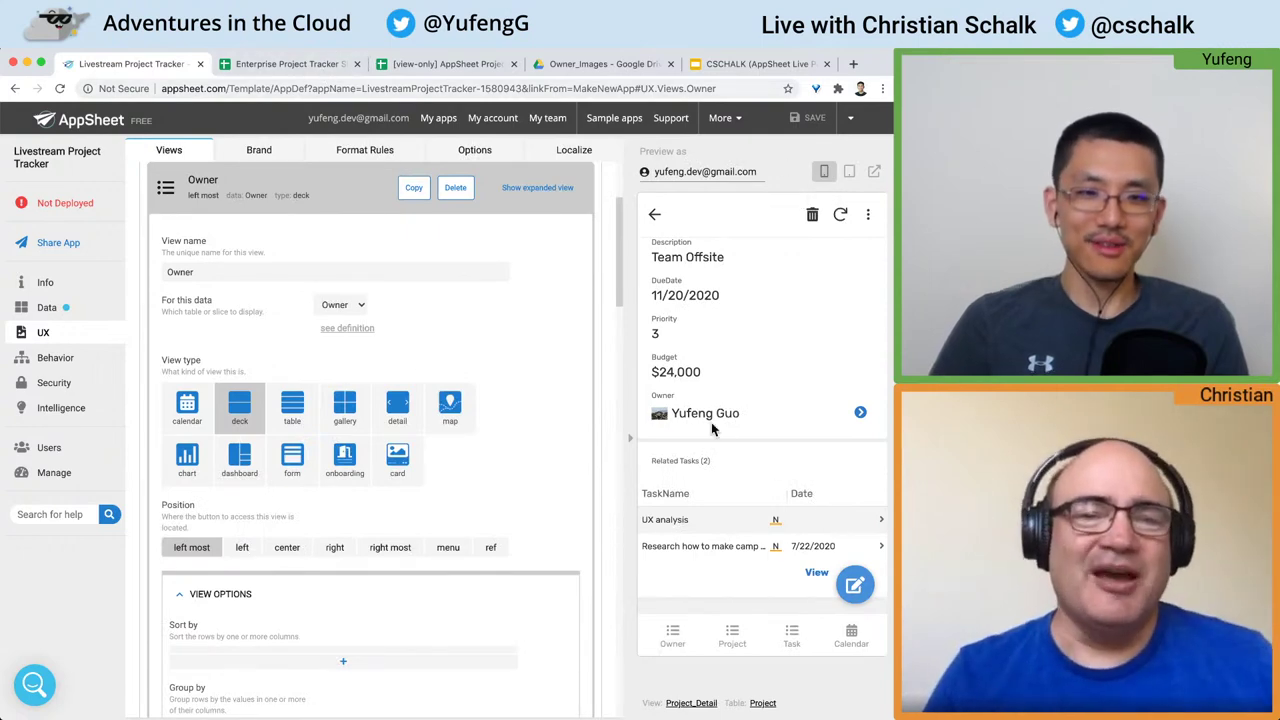
pyautogui.click(307, 68)
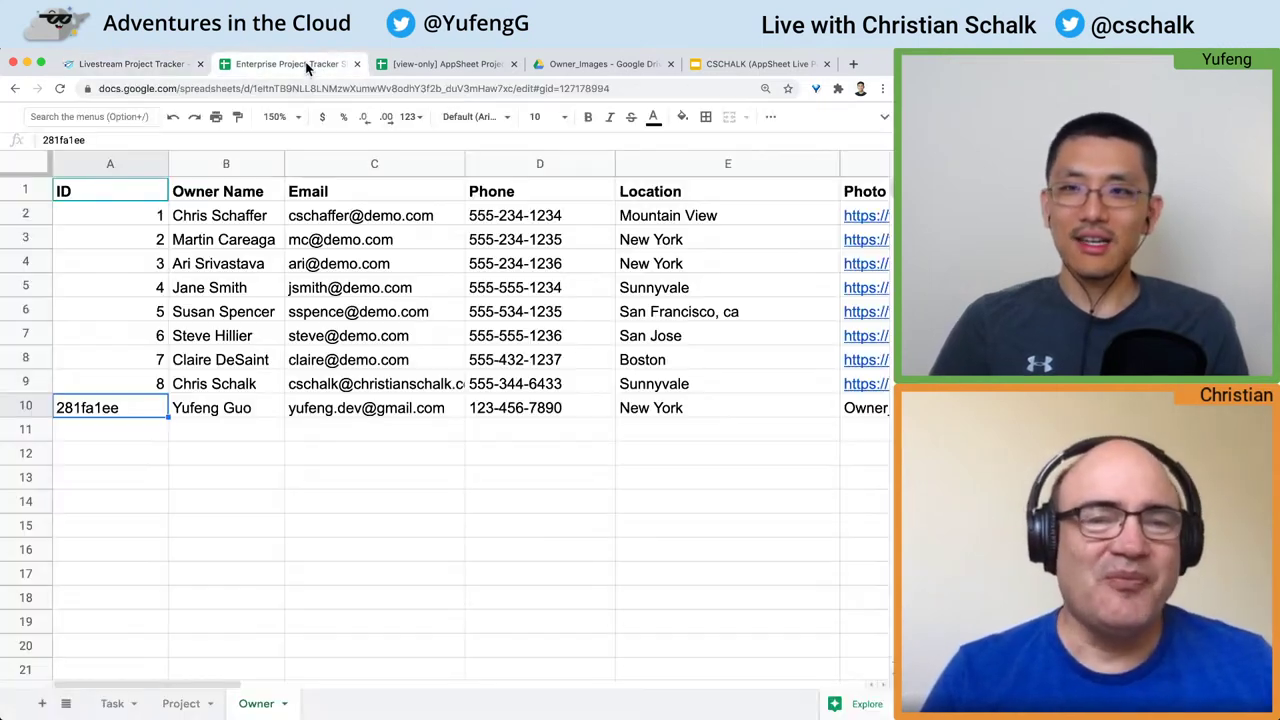
# Step: Select B13:D13 on the Task sheet to check the new camp fires row, then return to AppSheet
pyautogui.click(112, 704)
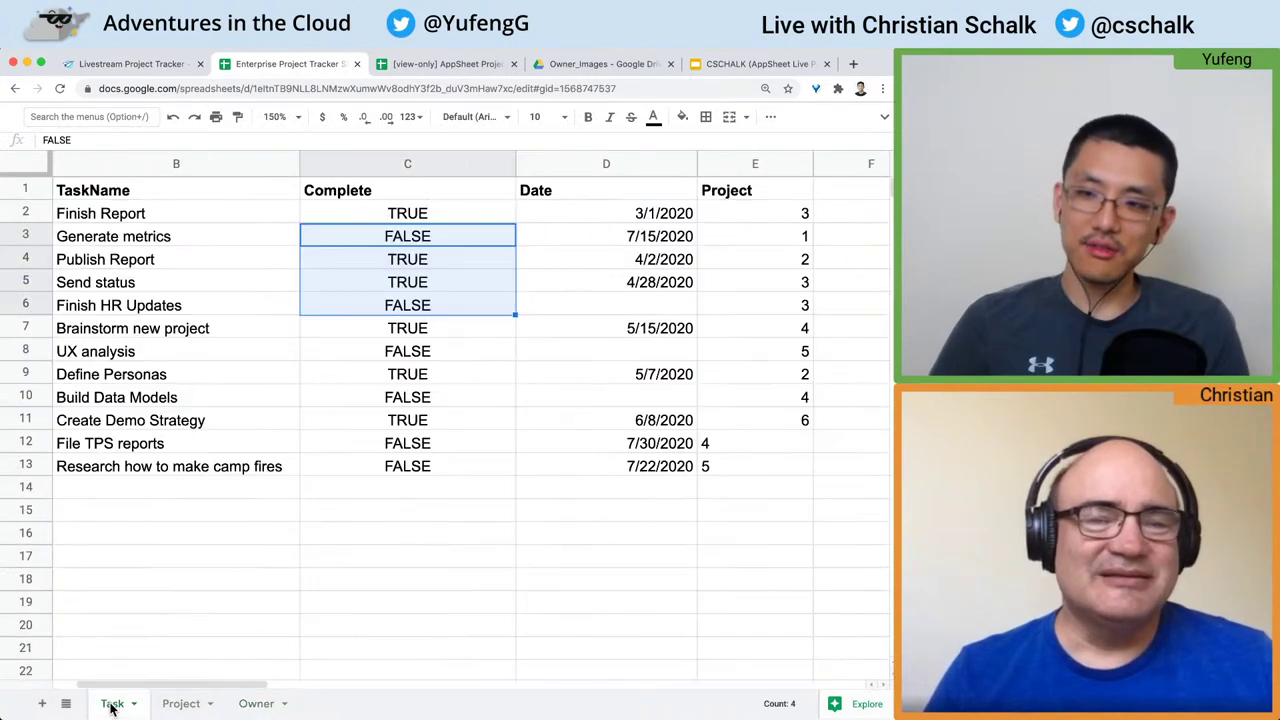
pyautogui.click(143, 599)
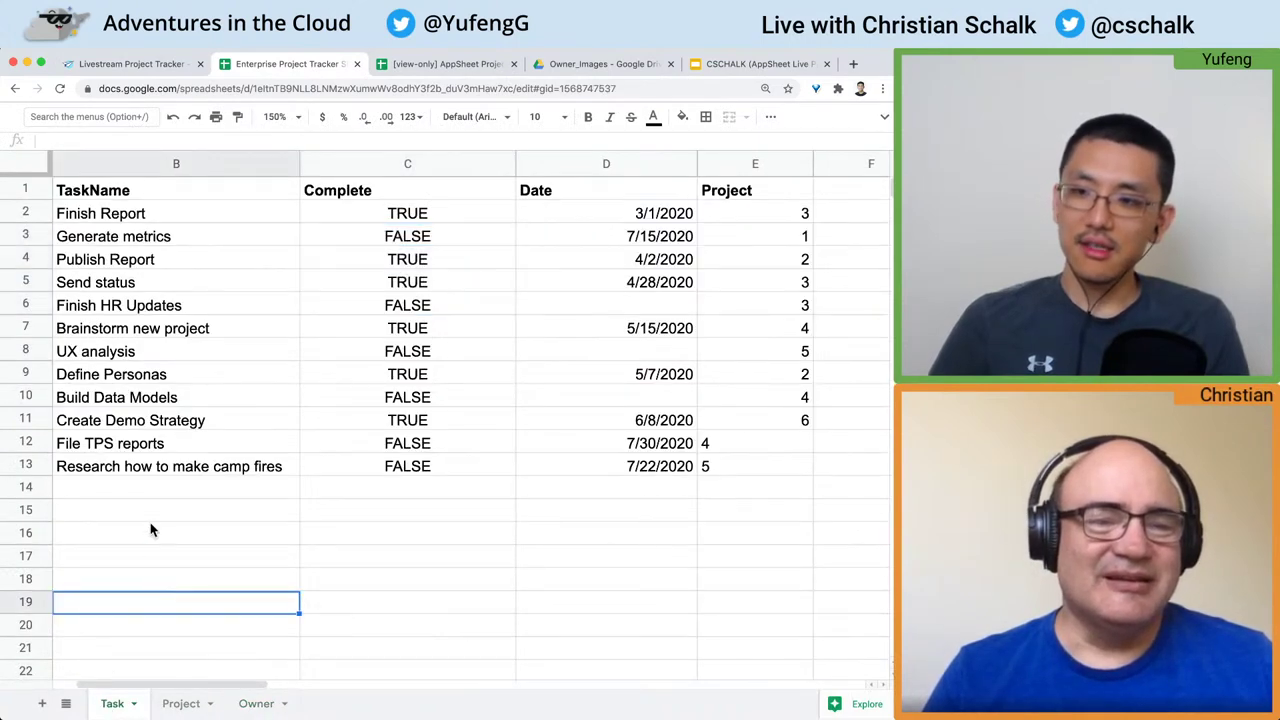
pyautogui.click(97, 468)
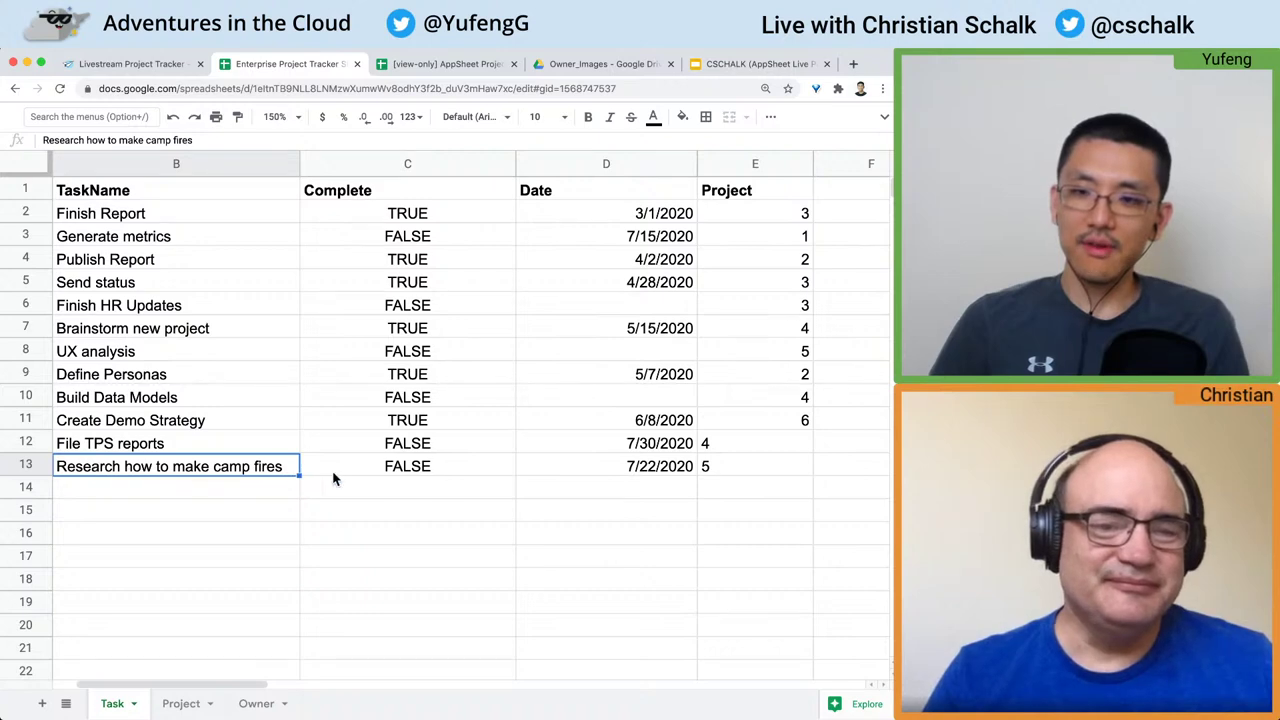
pyautogui.keyDown('shift'); pyautogui.click(447, 470); pyautogui.keyUp('shift')
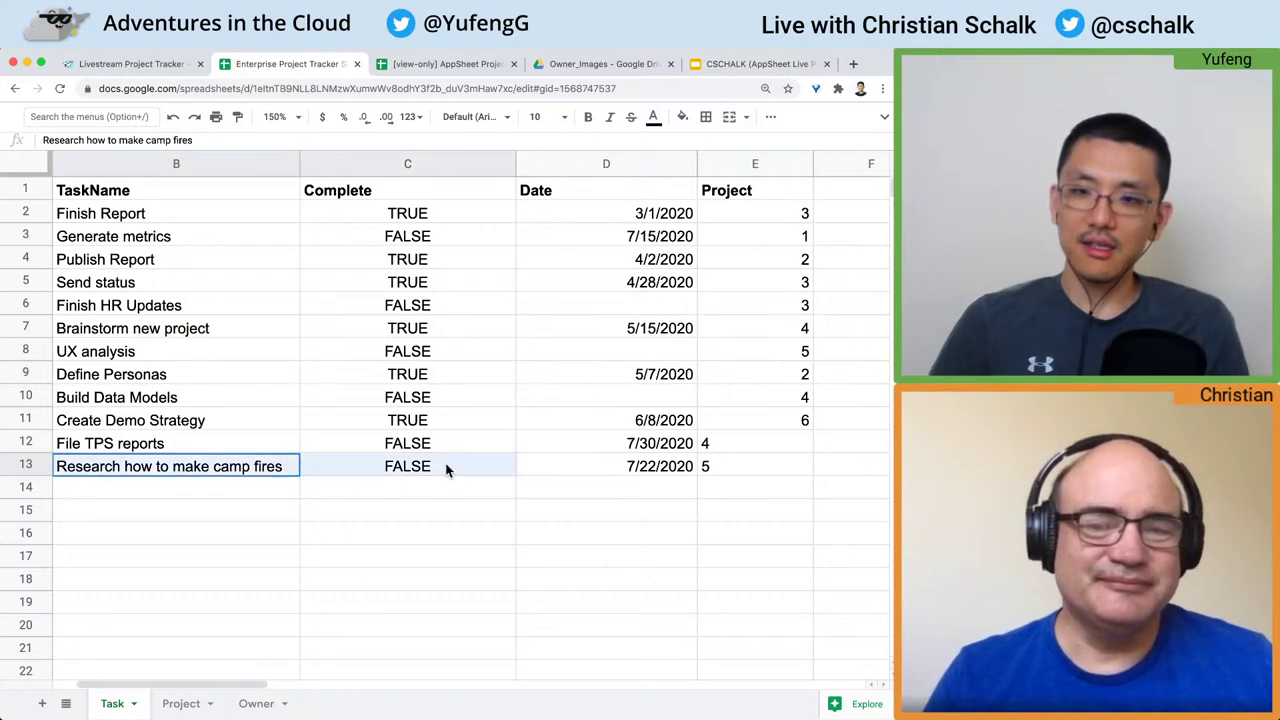
pyautogui.keyDown('shift'); pyautogui.click(683, 474); pyautogui.keyUp('shift')
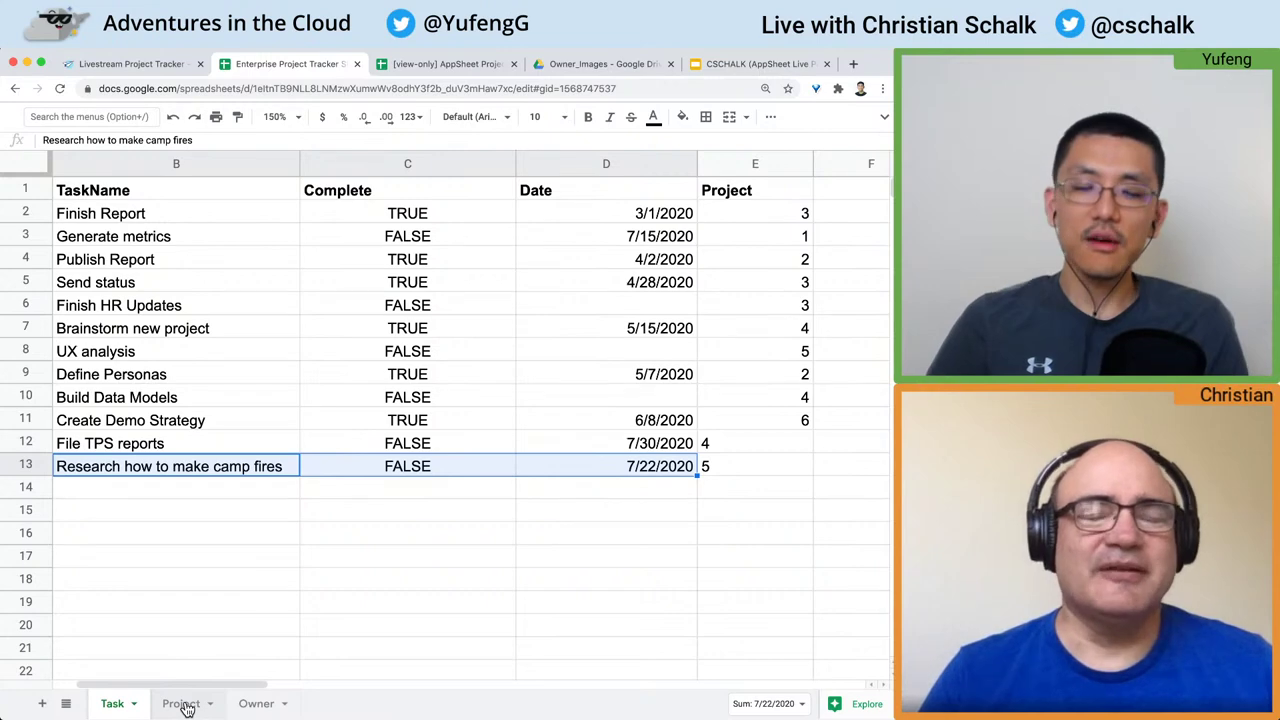
pyautogui.hotkey('ctrl', 'shift', 'Tab')
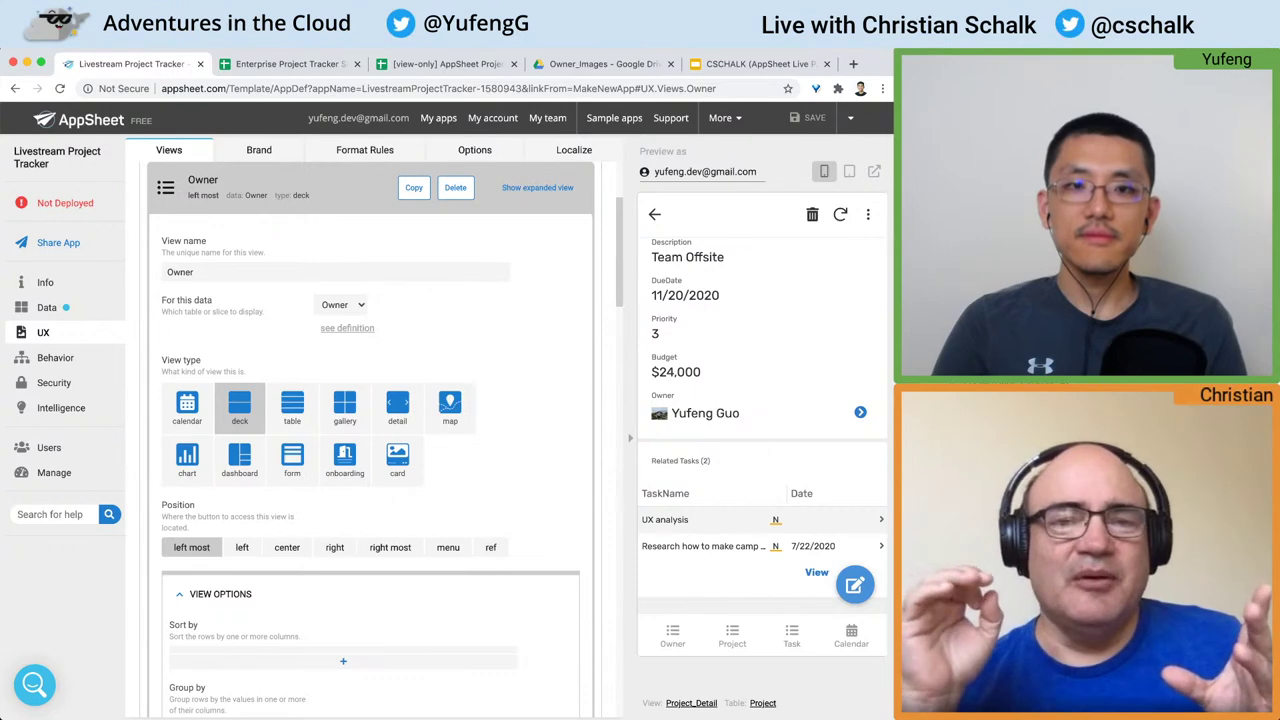
# Step: Browse the preview's Owner list showing the new owner, then open the Data Tables page
pyautogui.click(671, 636)
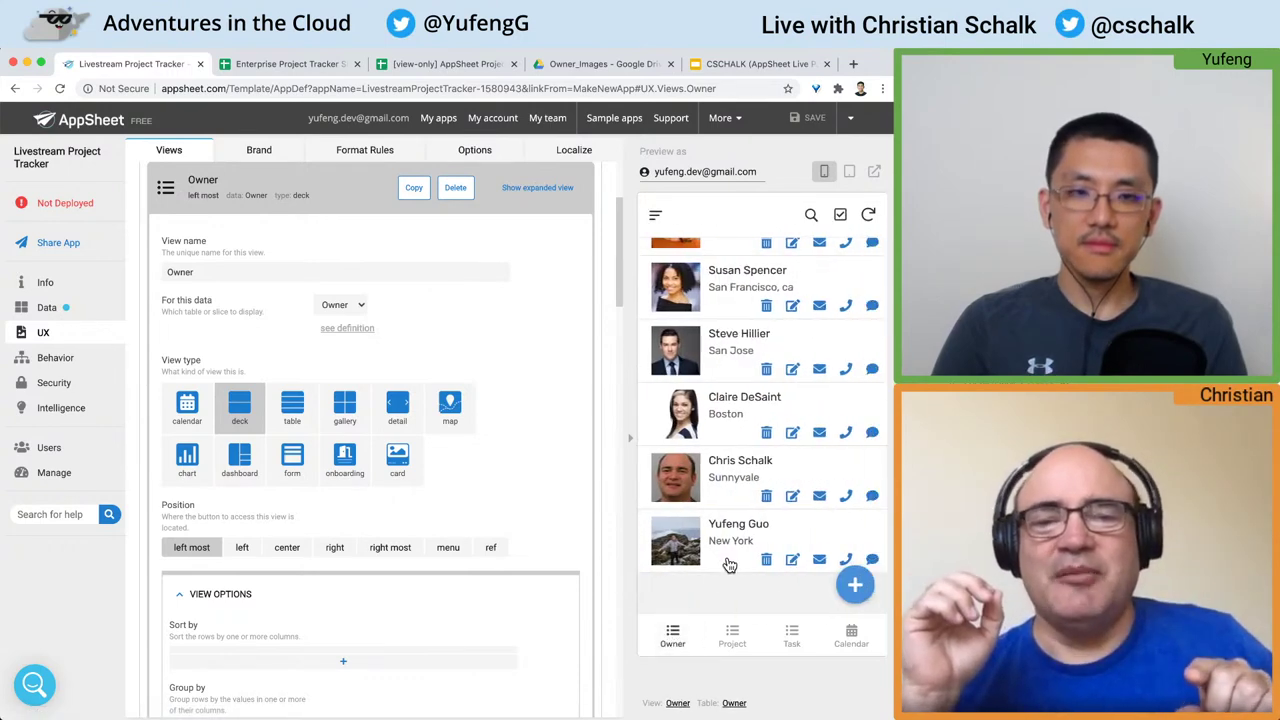
pyautogui.scroll(4, 730, 566)
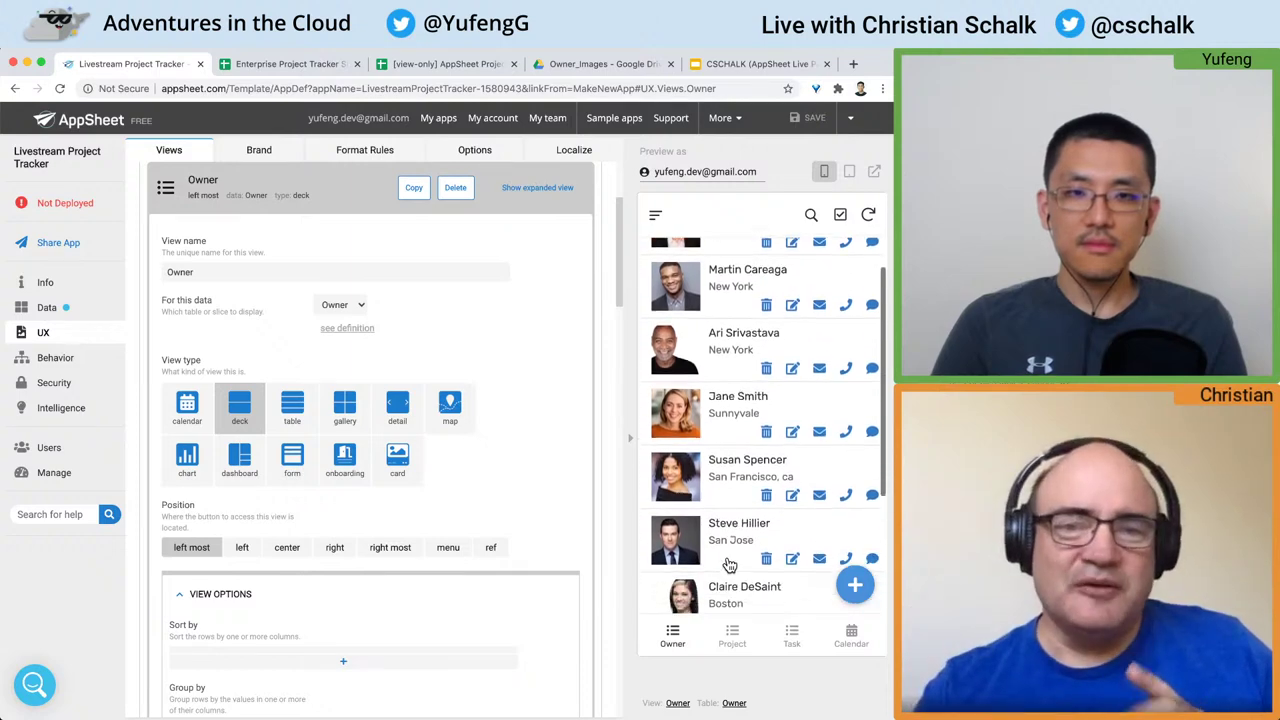
pyautogui.scroll(-4, 730, 566)
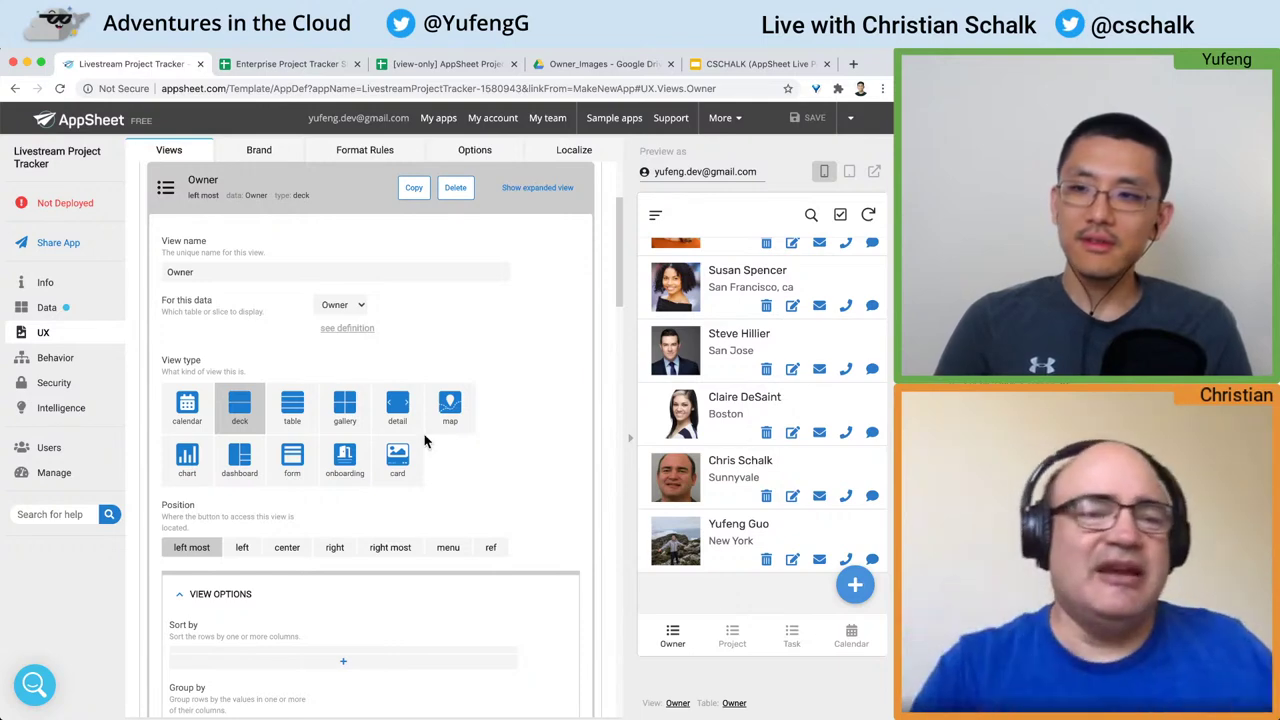
pyautogui.click(70, 311)
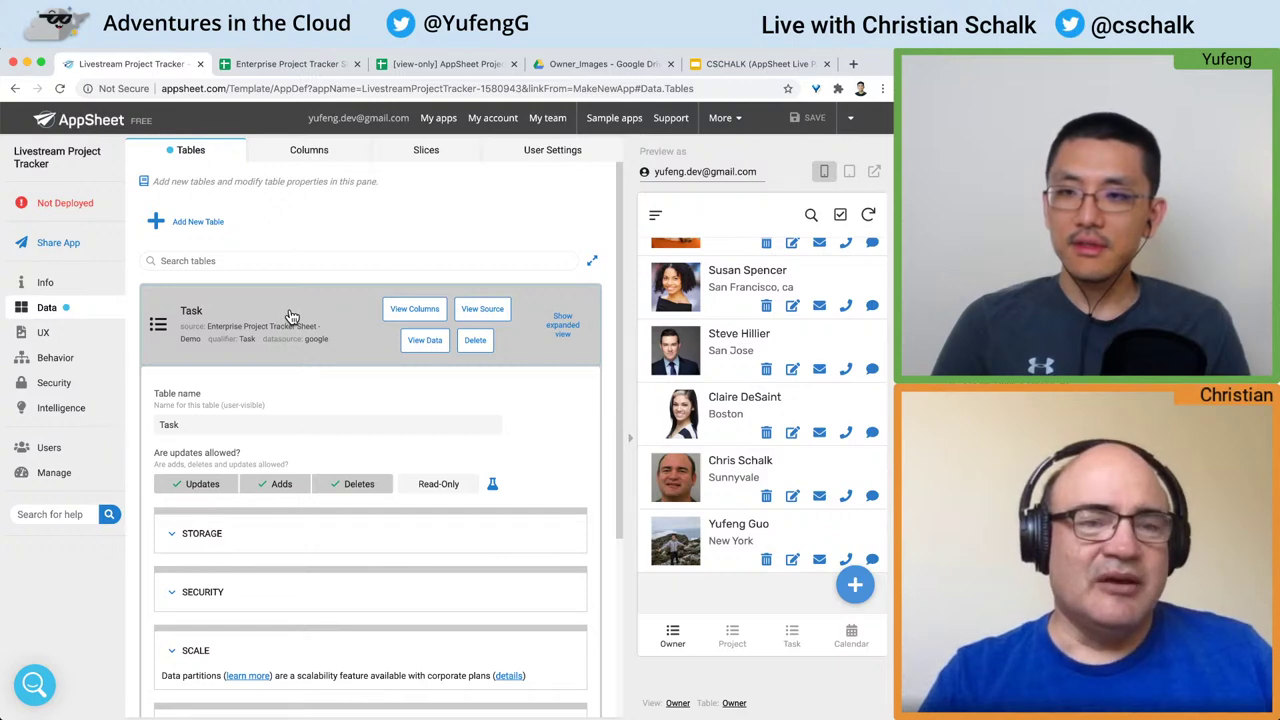
# Step: Go to the Data Slices page, which shows suggested Task slices and no existing slices
pyautogui.scroll(-3, 290, 318)
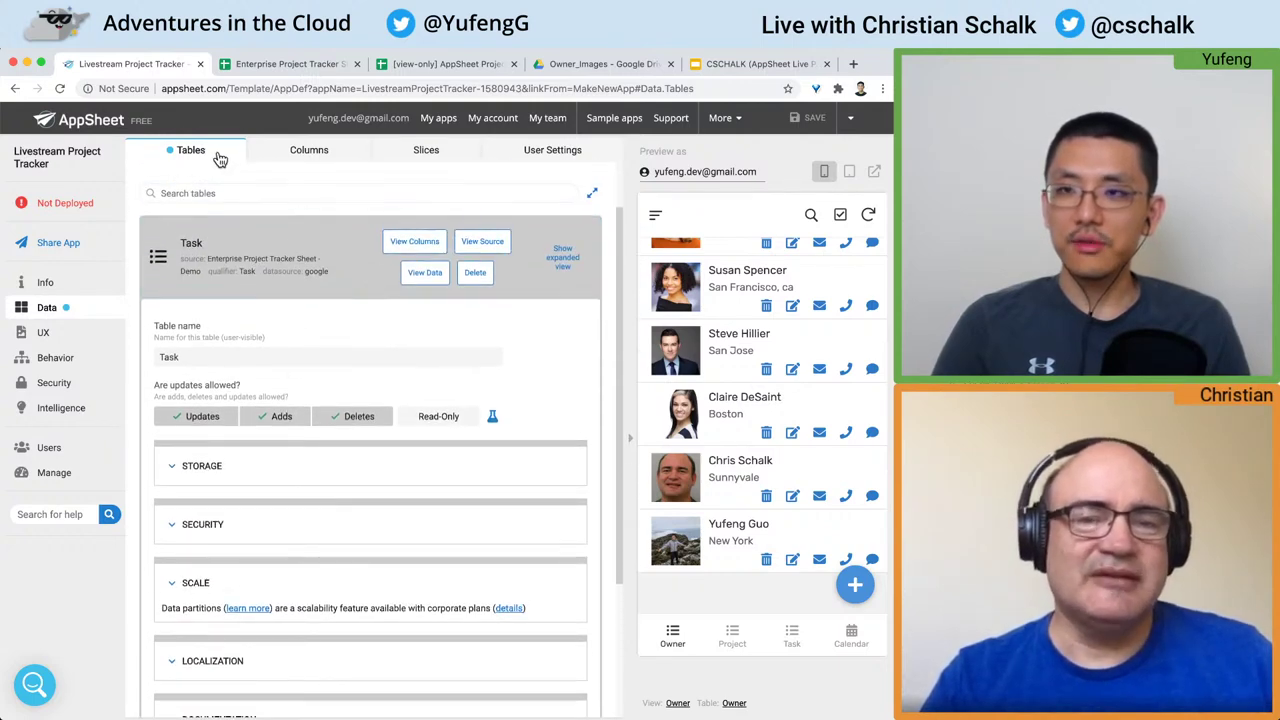
pyautogui.click(437, 152)
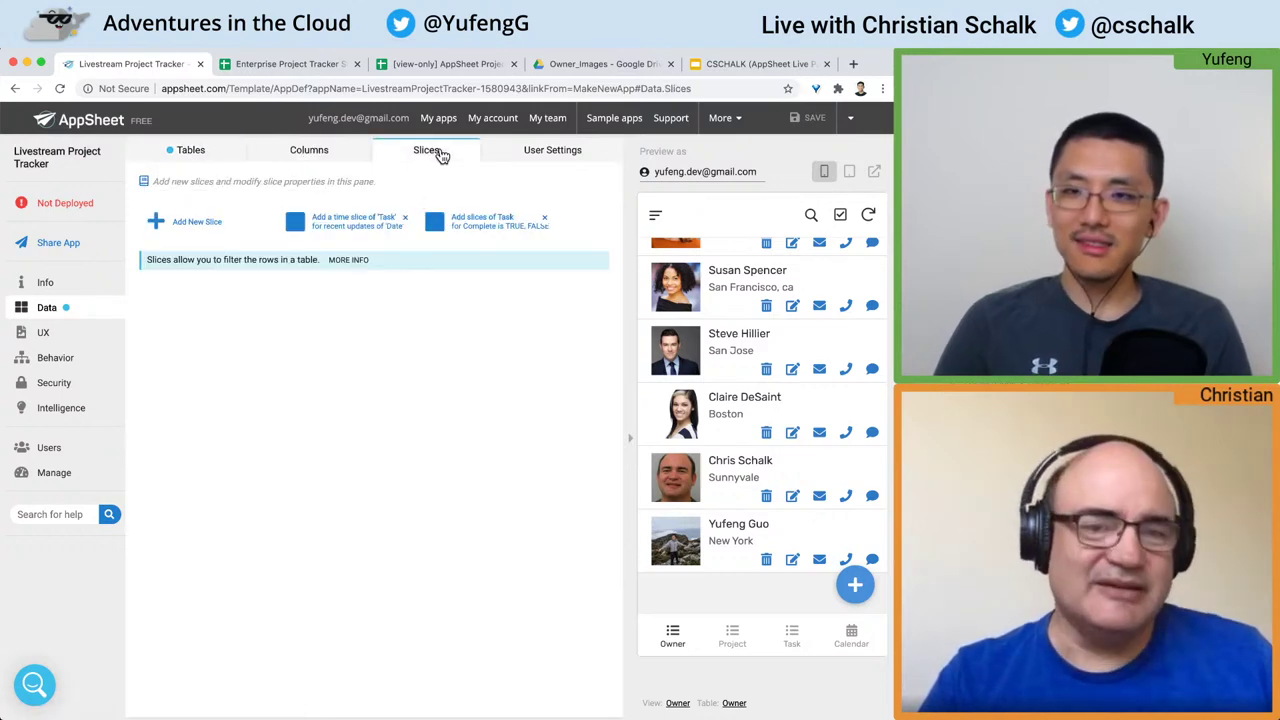
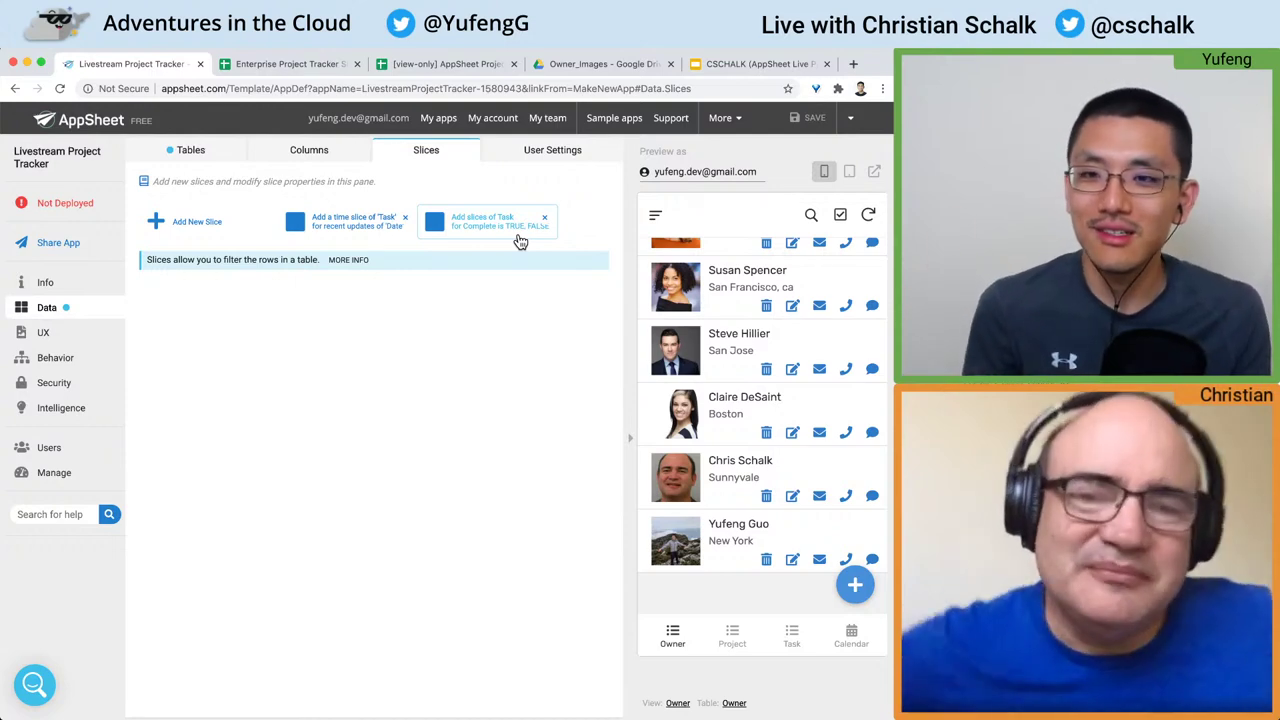
# Step: Add a slice named 'Owner Slice' and set its source table to Owner
pyautogui.click(207, 228)
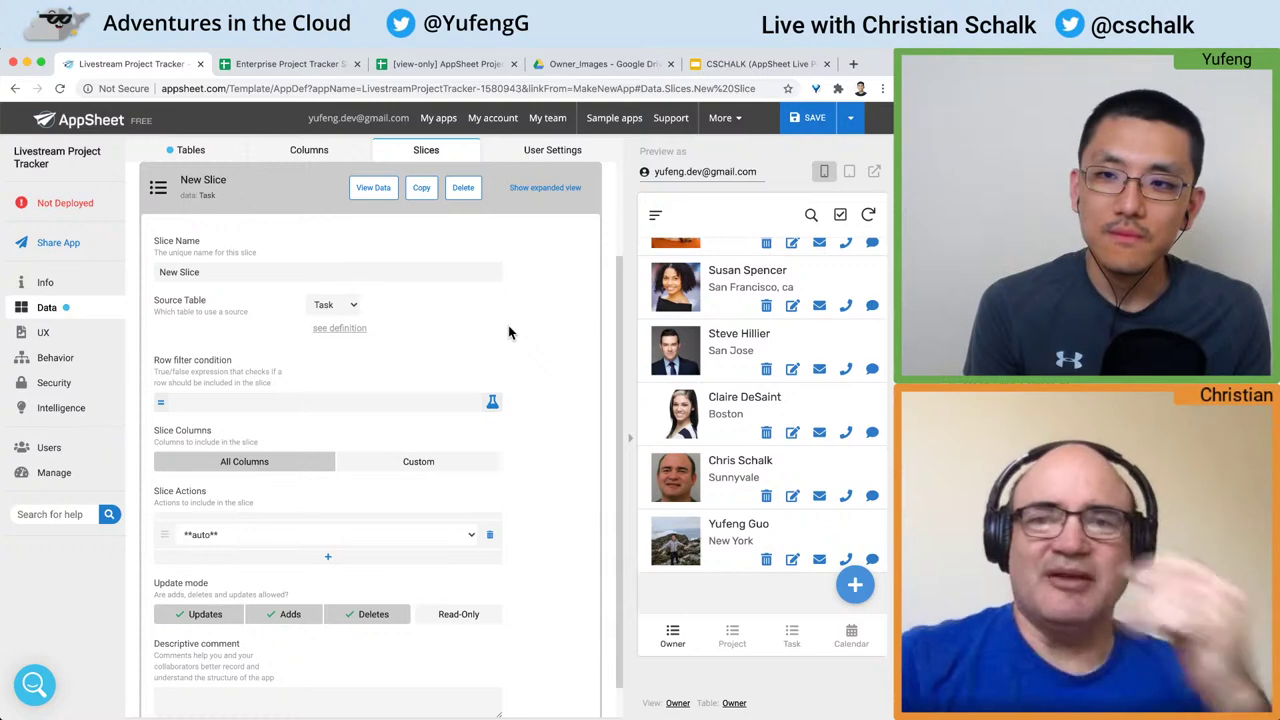
pyautogui.scroll(1, 508, 333)
pyautogui.scroll(3, 508, 325)
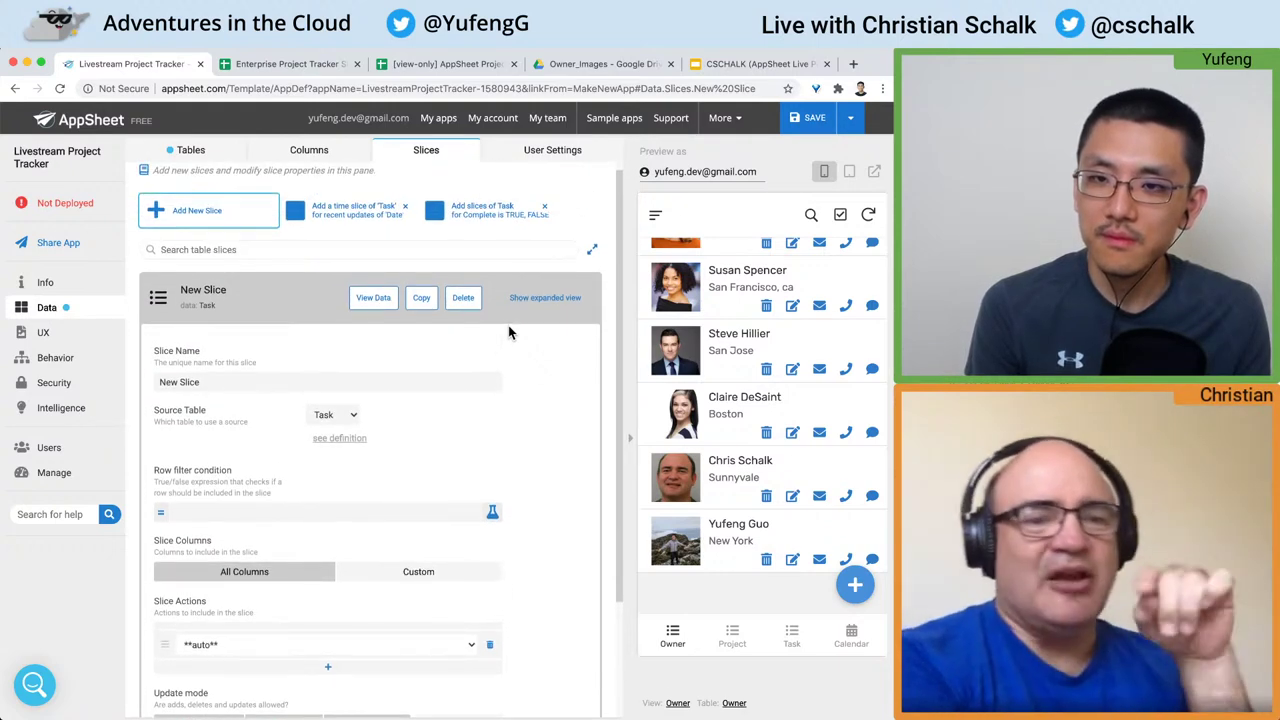
pyautogui.scroll(-2, 508, 325)
pyautogui.click(186, 320)
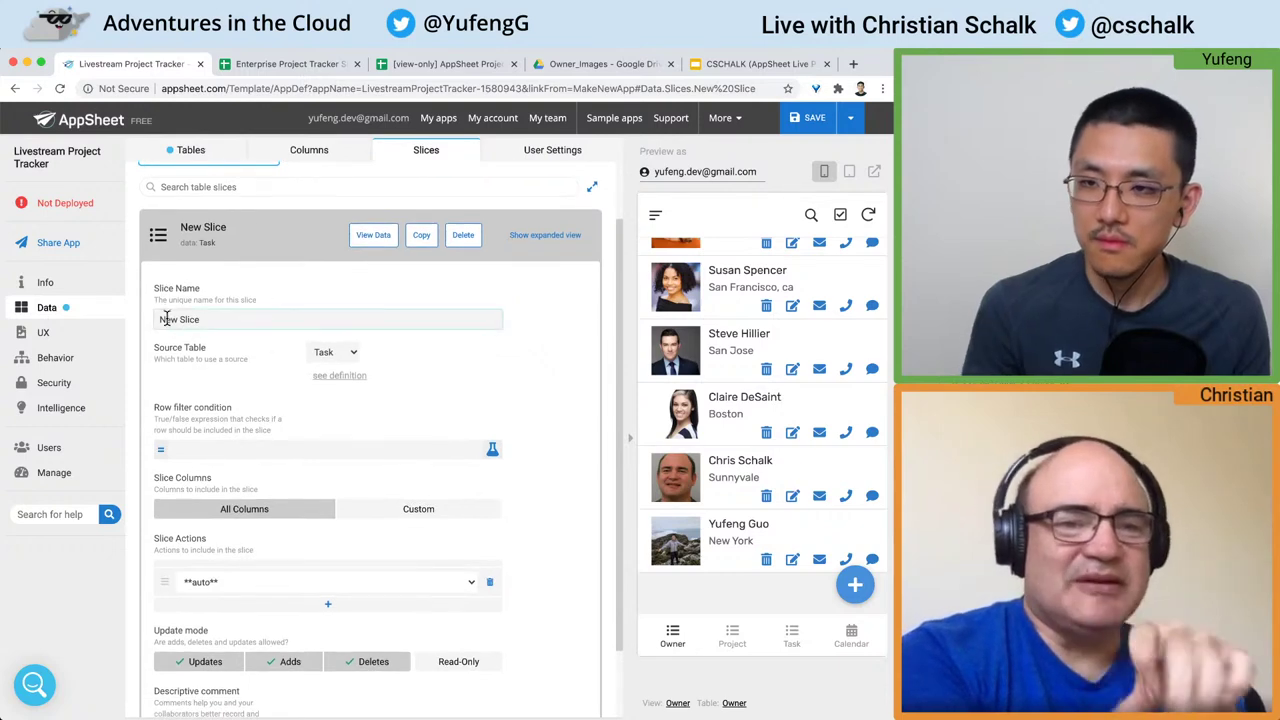
pyautogui.write('Owner')
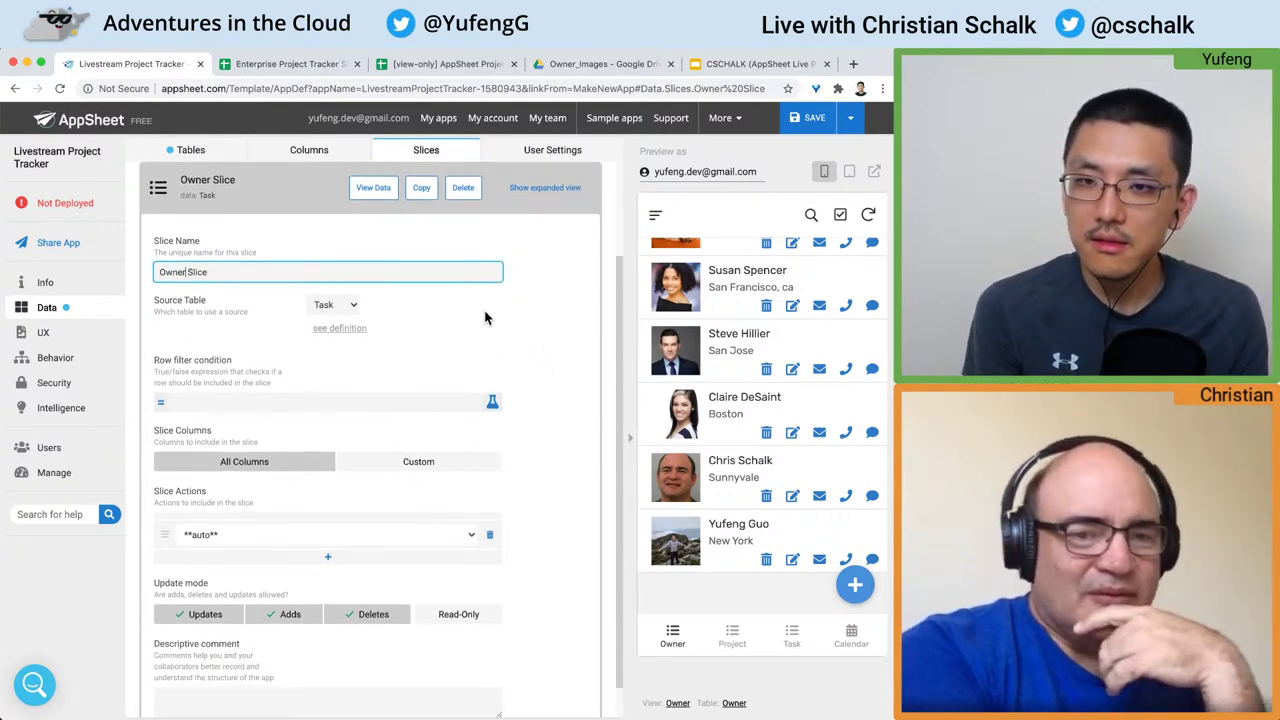
pyautogui.click(532, 307)
pyautogui.scroll(-1, 534, 307)
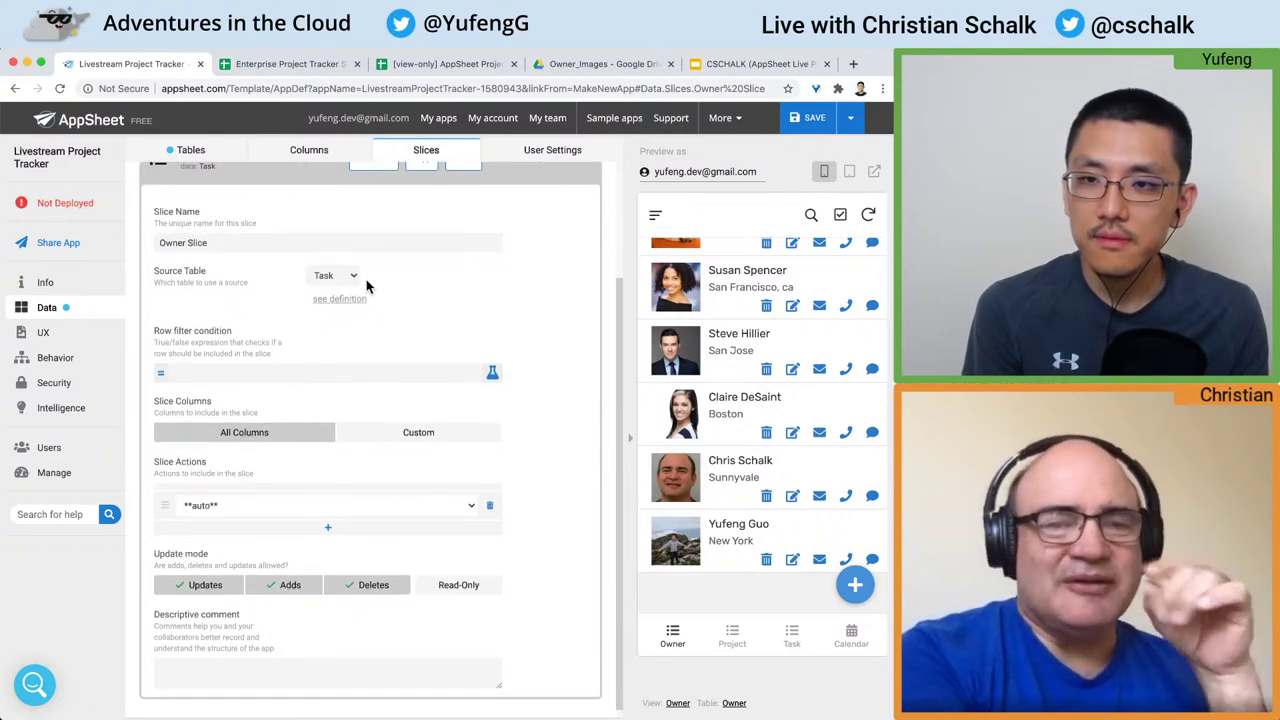
pyautogui.click(343, 276)
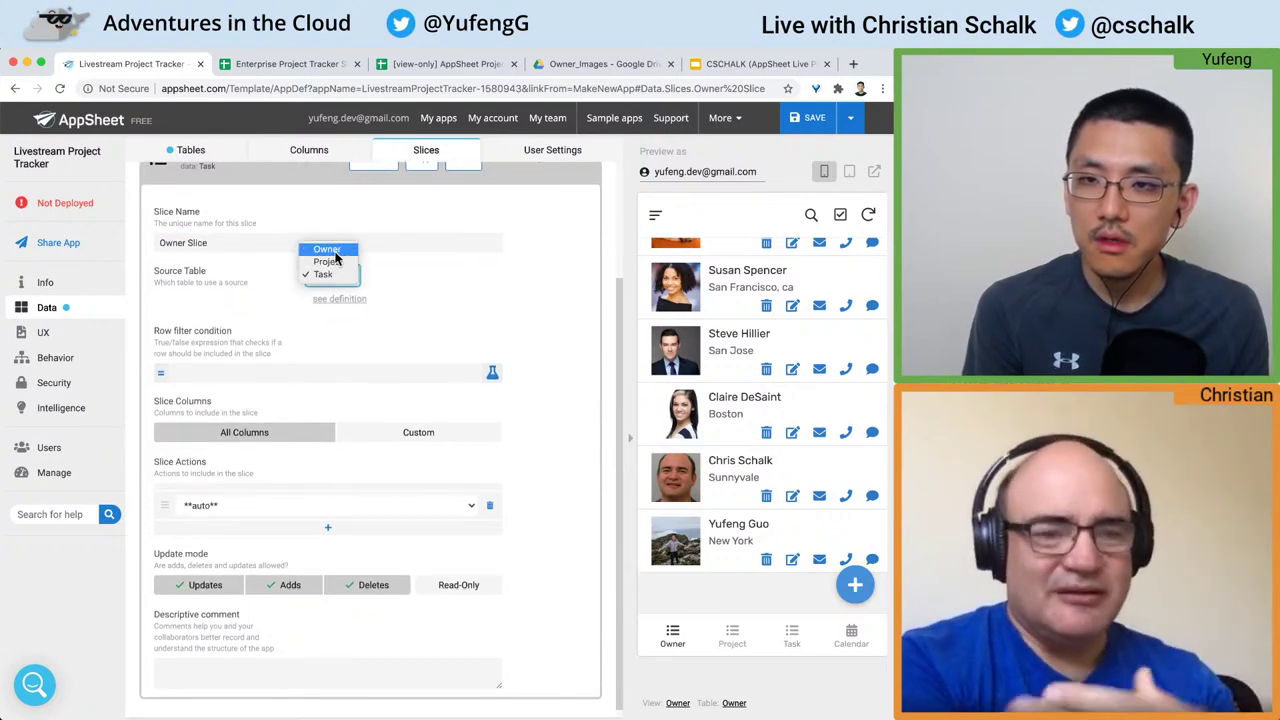
pyautogui.click(341, 275)
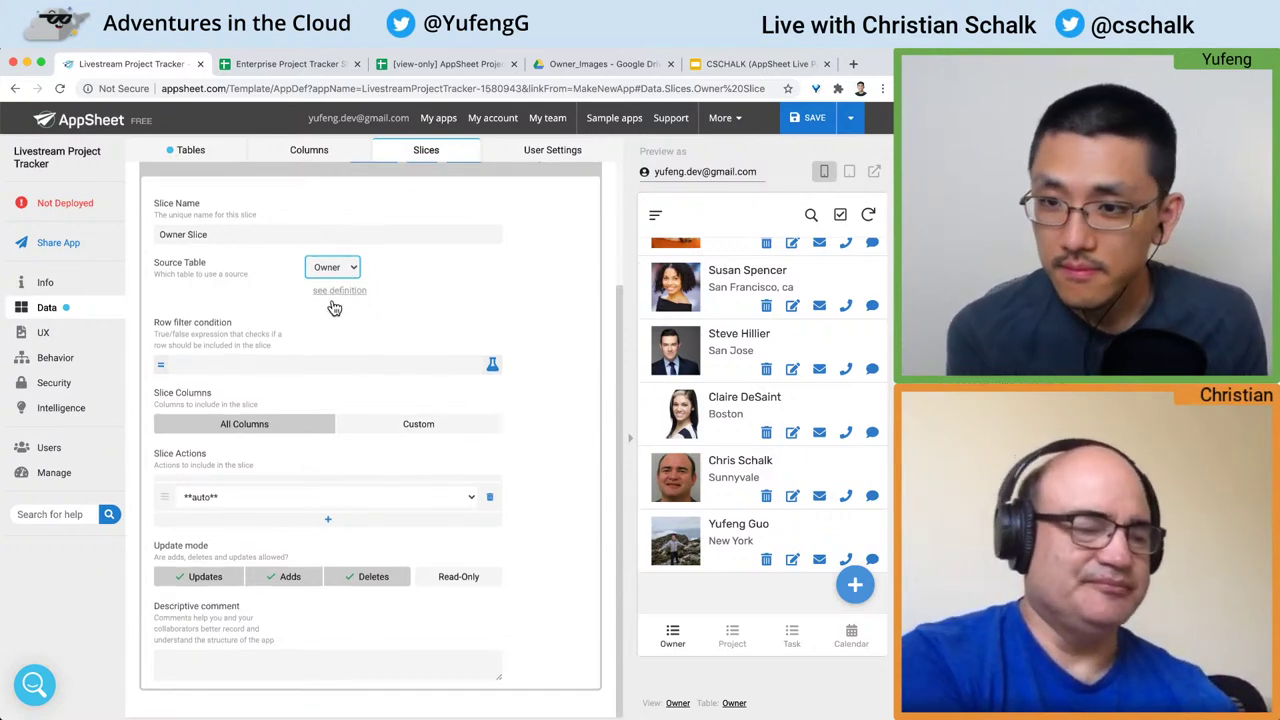
# Step: Enter the row filter expression [Email]=USEREMAIL() in the Expression Assistant
pyautogui.click(277, 376)
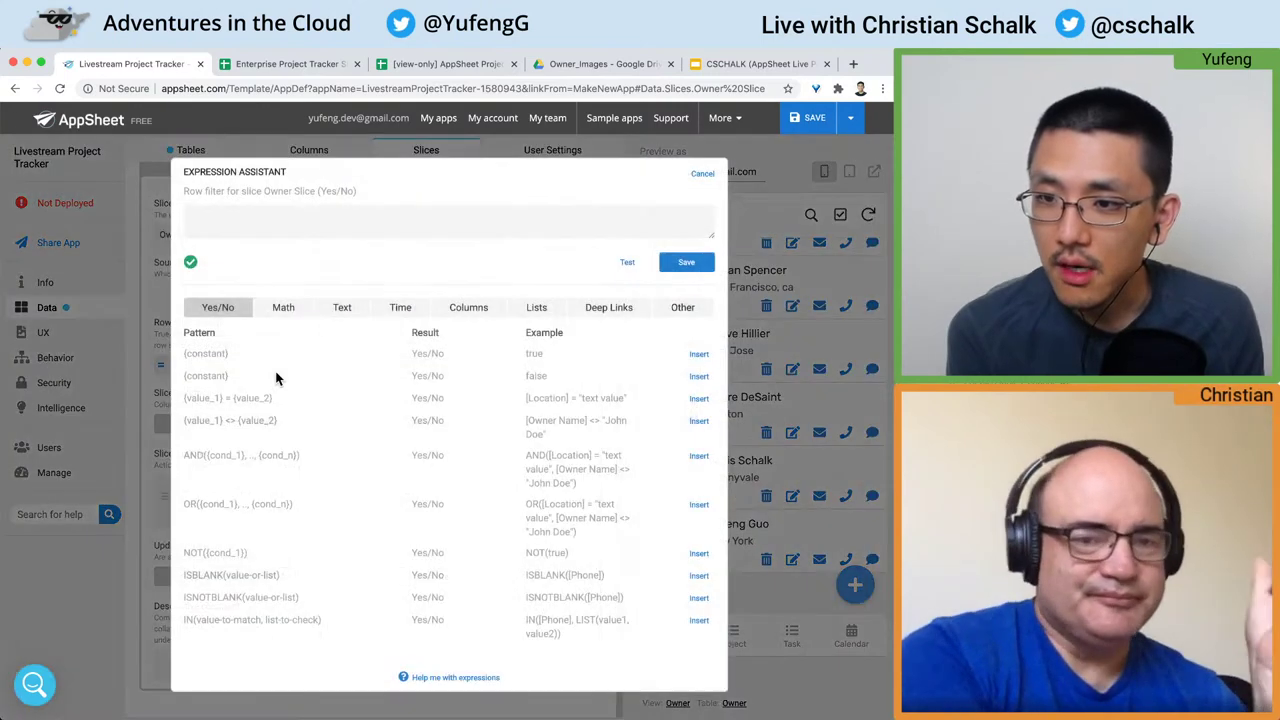
pyautogui.click(431, 221)
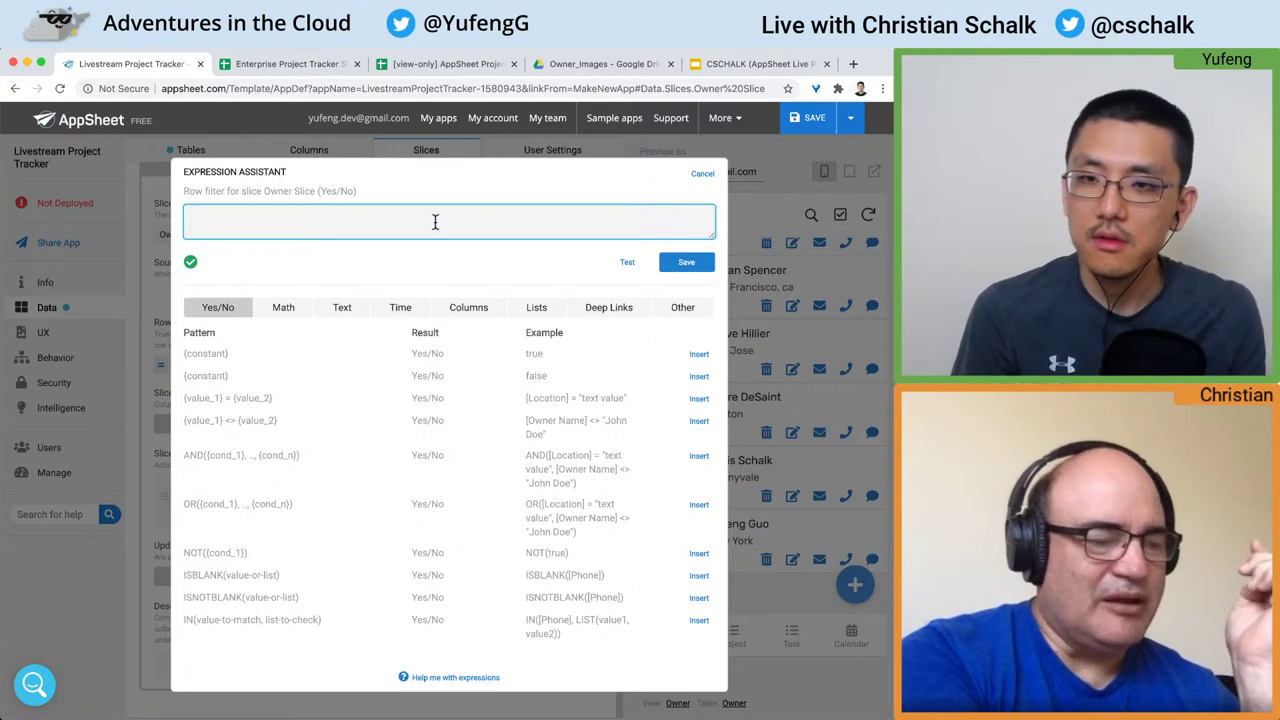
pyautogui.write('[')
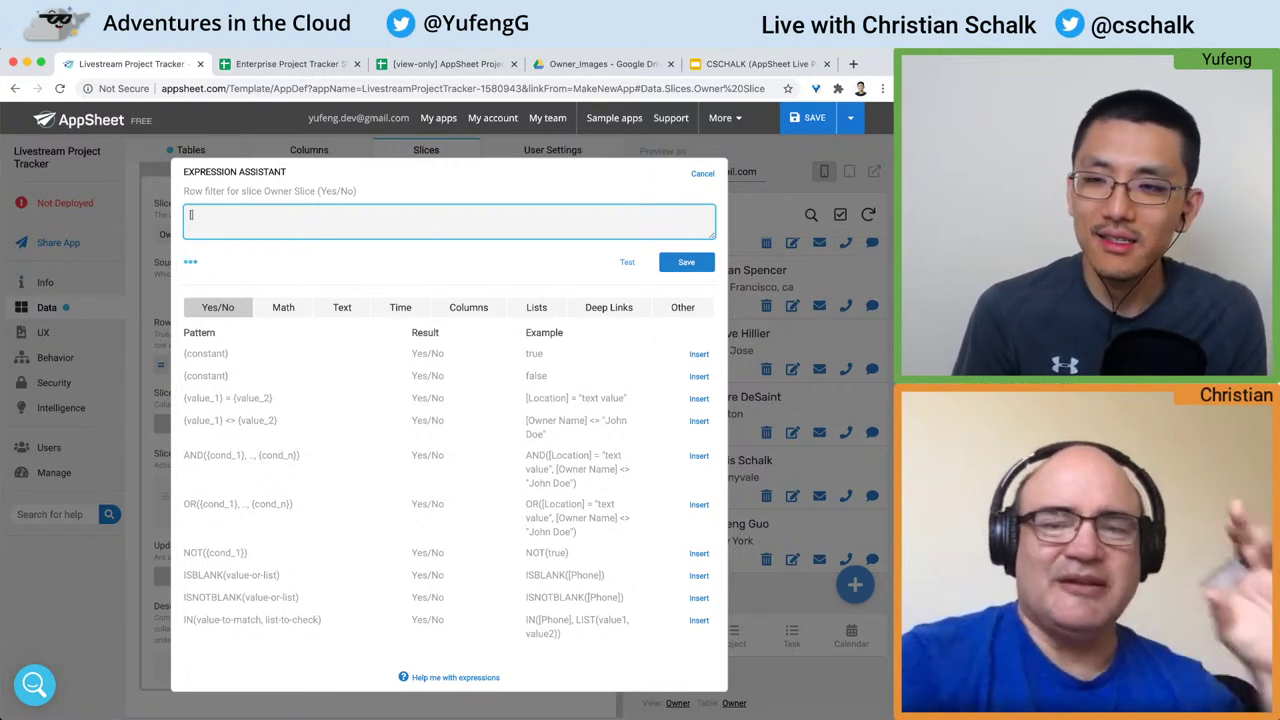
pyautogui.write('Email]=USEREMAIL')
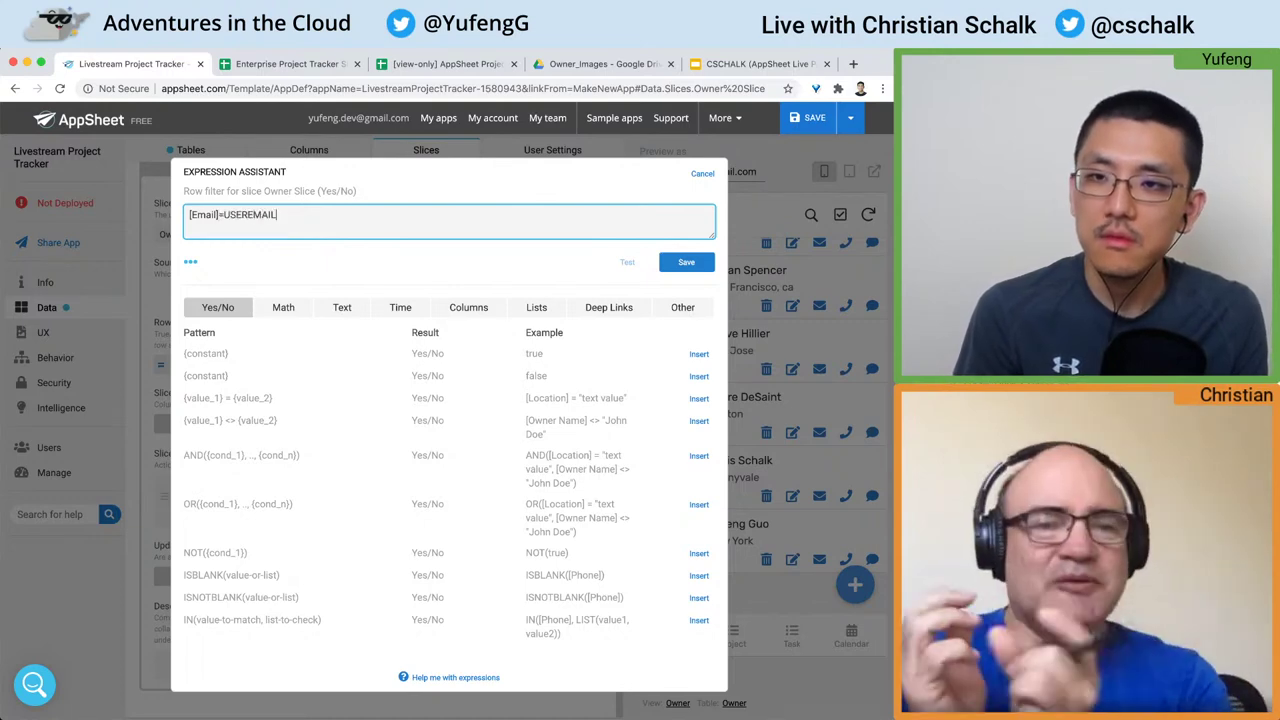
pyautogui.write('(')
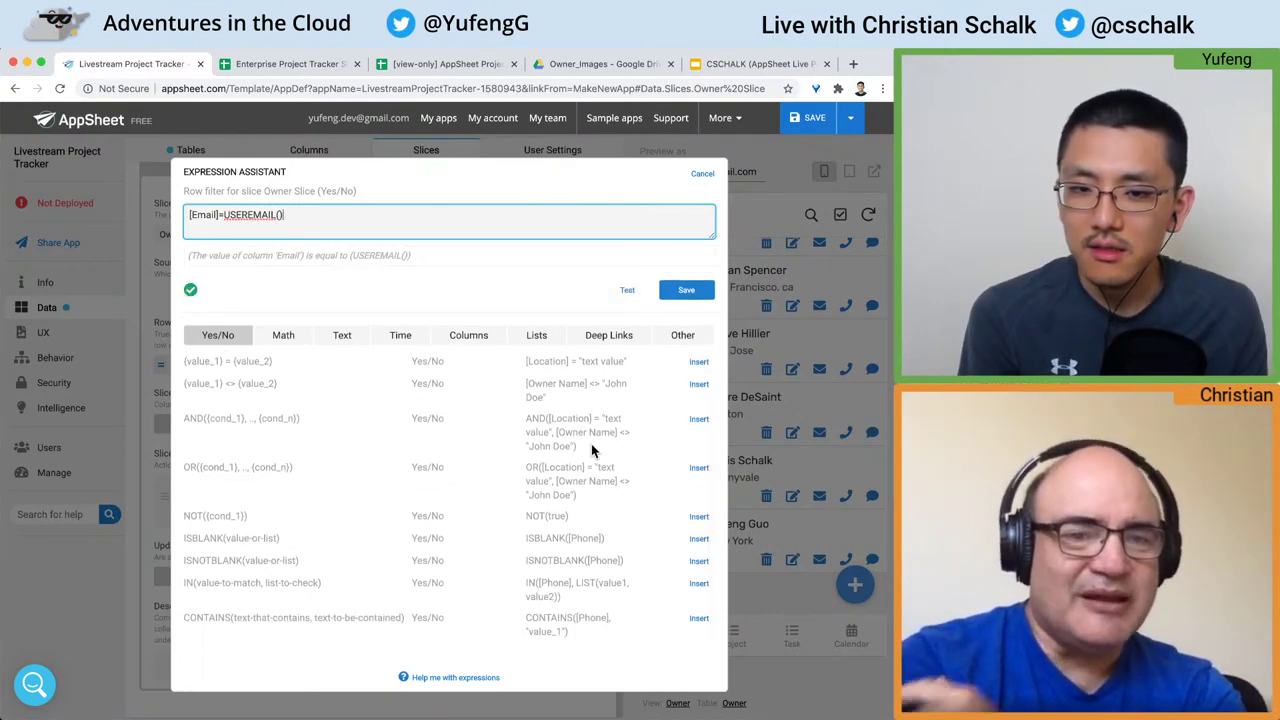
# Step: Review the Text, Yes/No and user function examples, then save the filter
pyautogui.scroll(2, 591, 443)
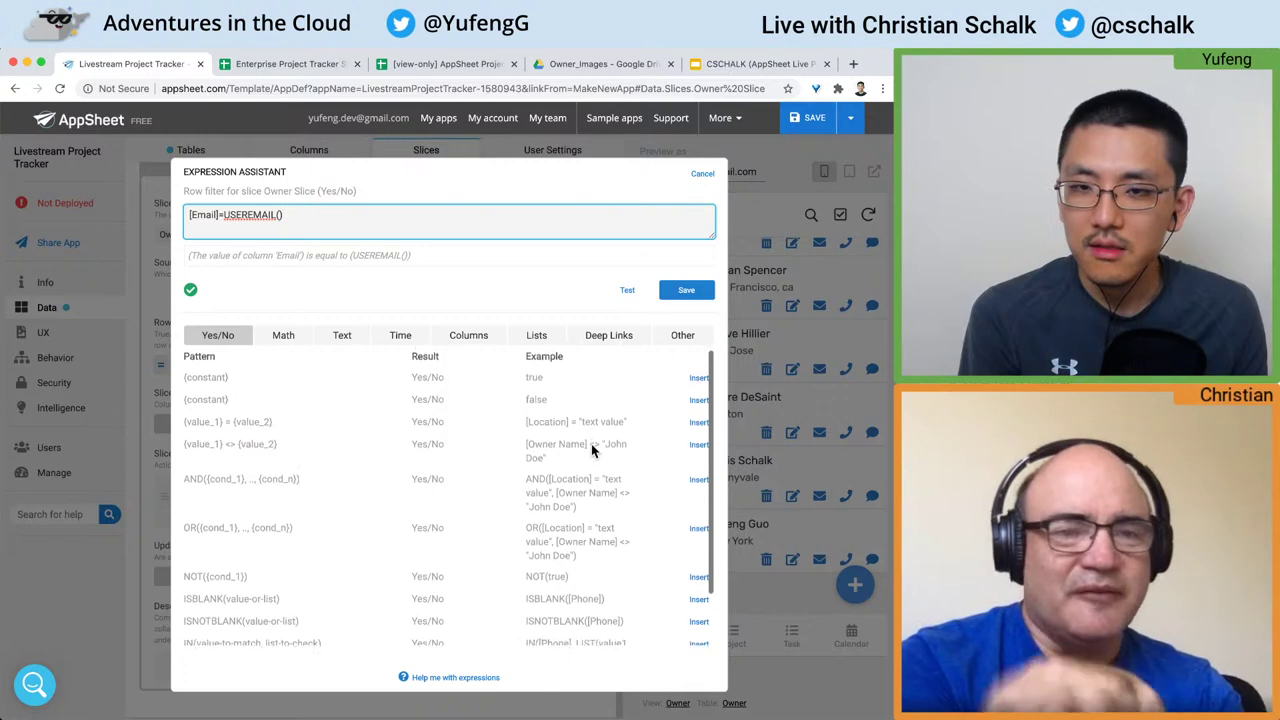
pyautogui.click(350, 342)
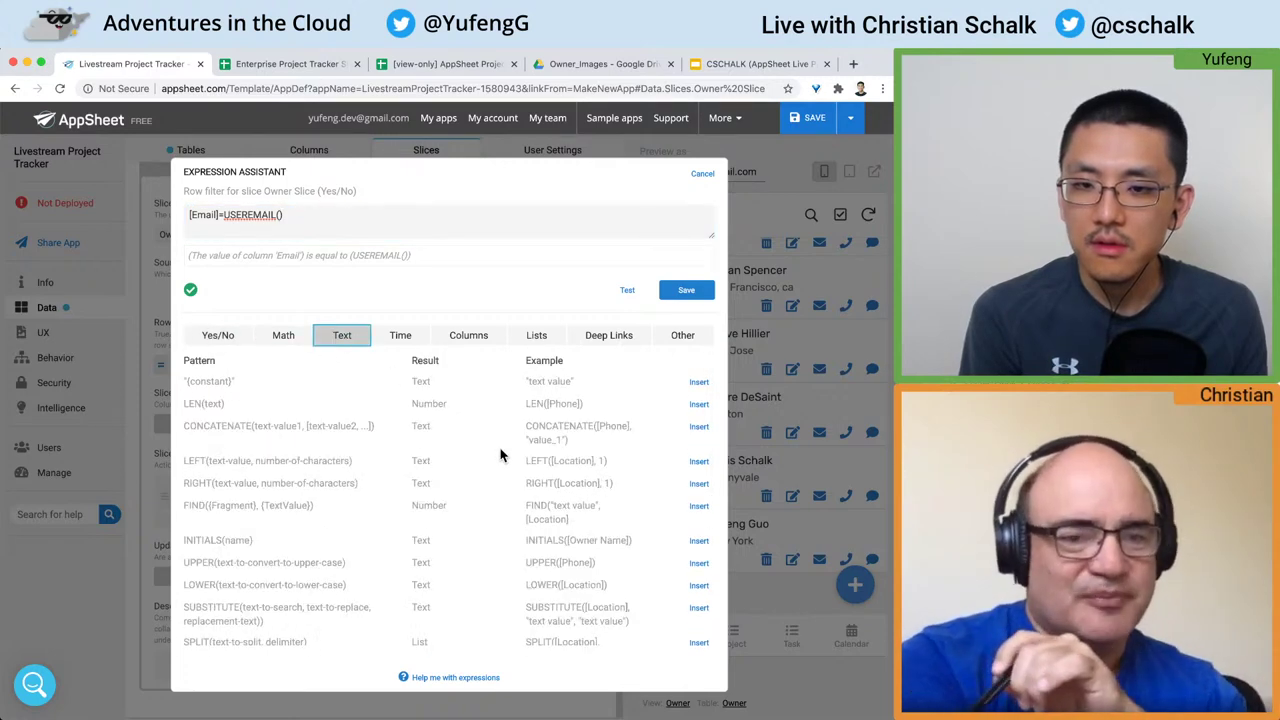
pyautogui.scroll(-15, 501, 455)
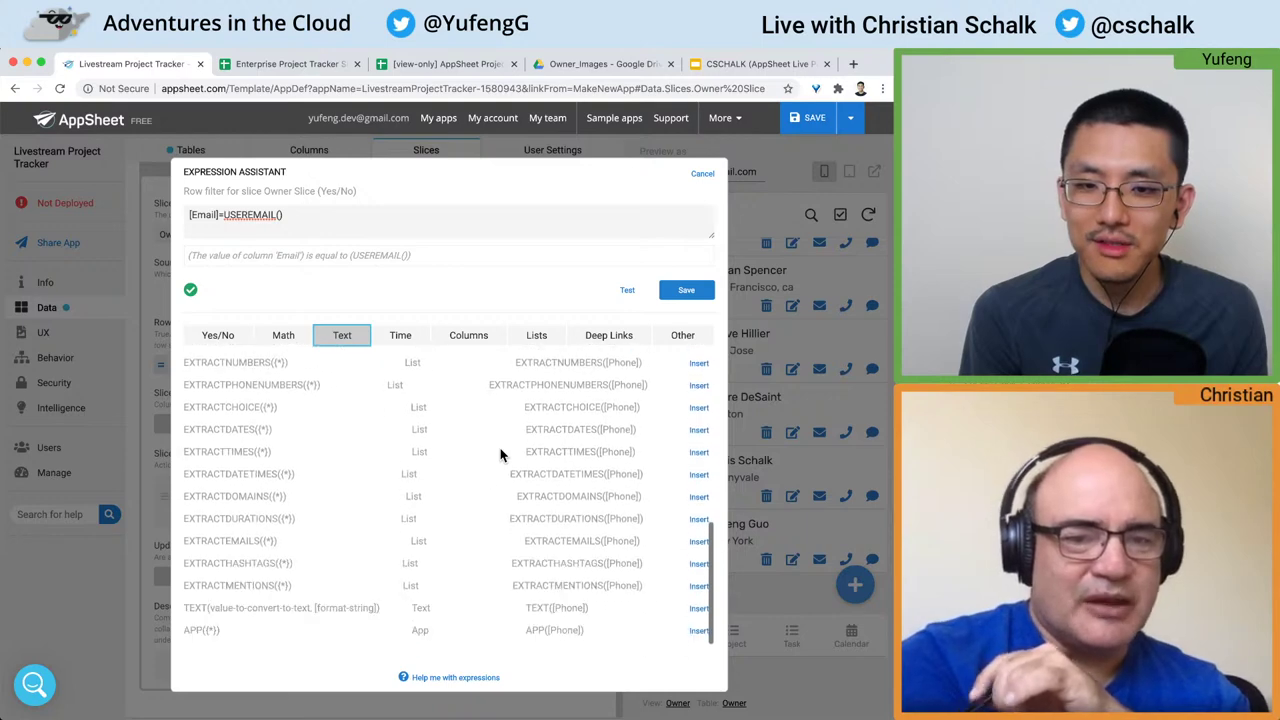
pyautogui.scroll(1, 503, 453)
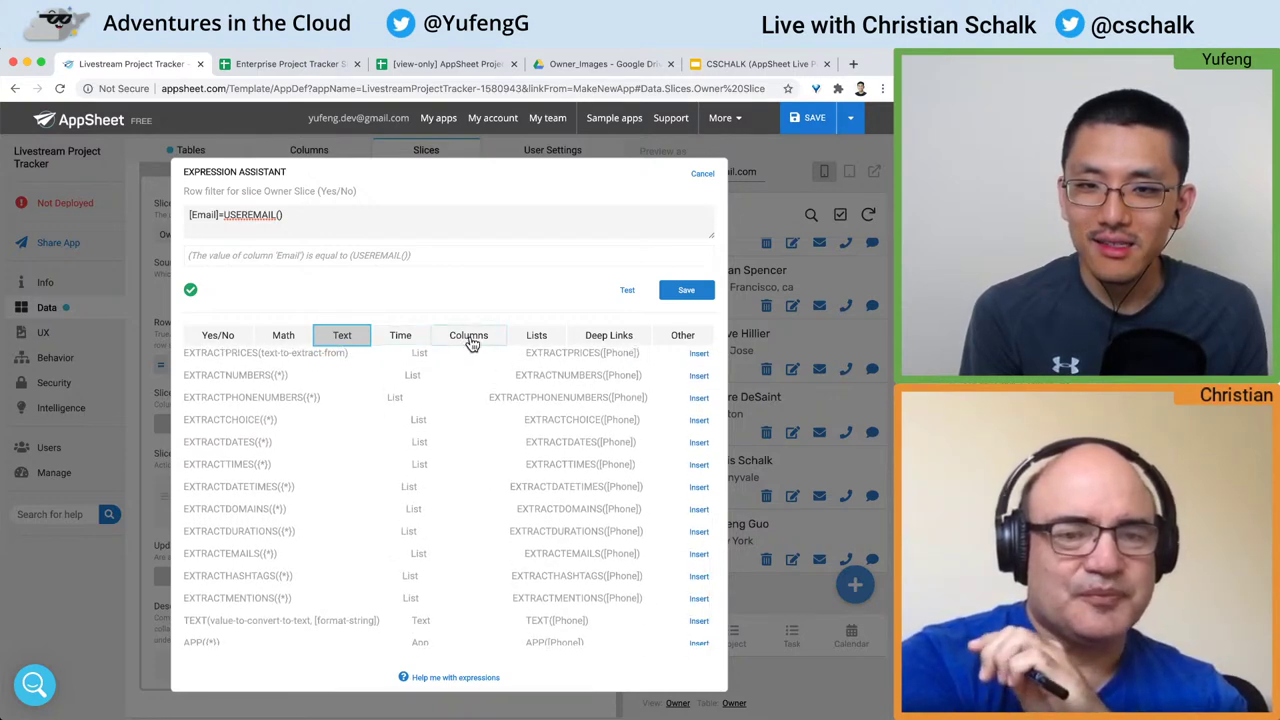
pyautogui.click(218, 335)
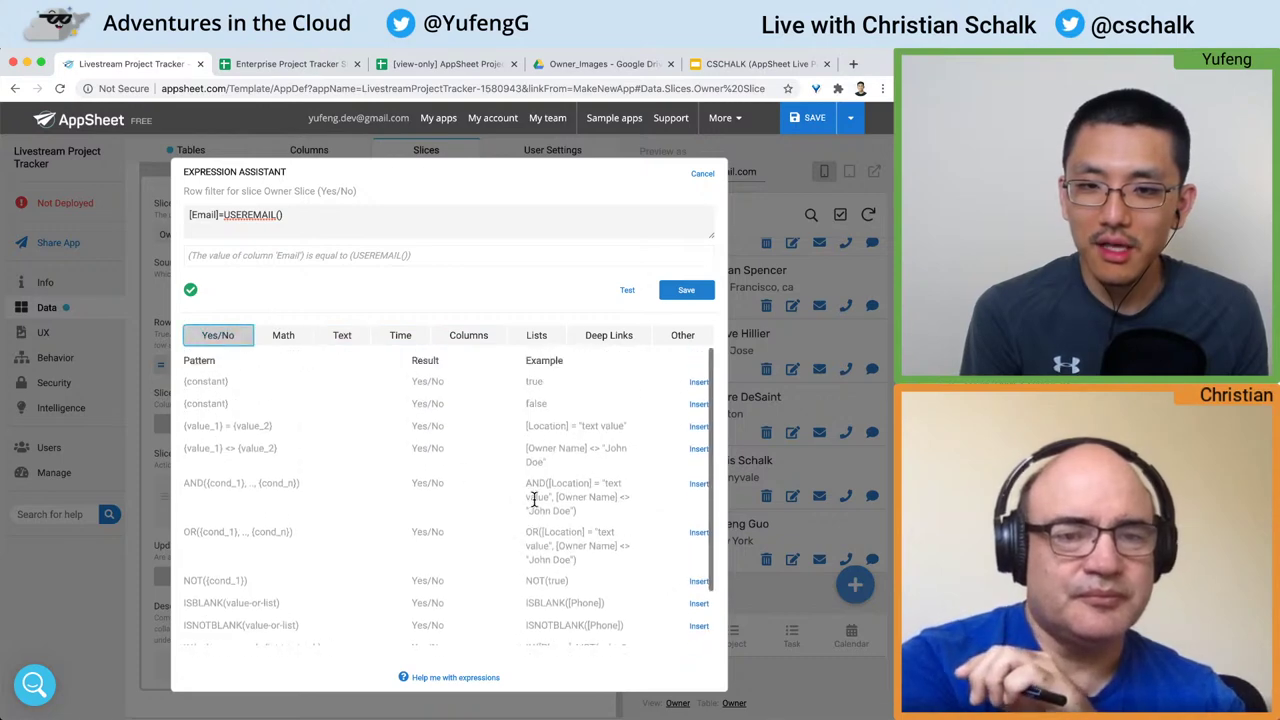
pyautogui.moveTo(519, 426); pyautogui.dragTo(638, 434)
pyautogui.moveTo(527, 449); pyautogui.dragTo(623, 463)
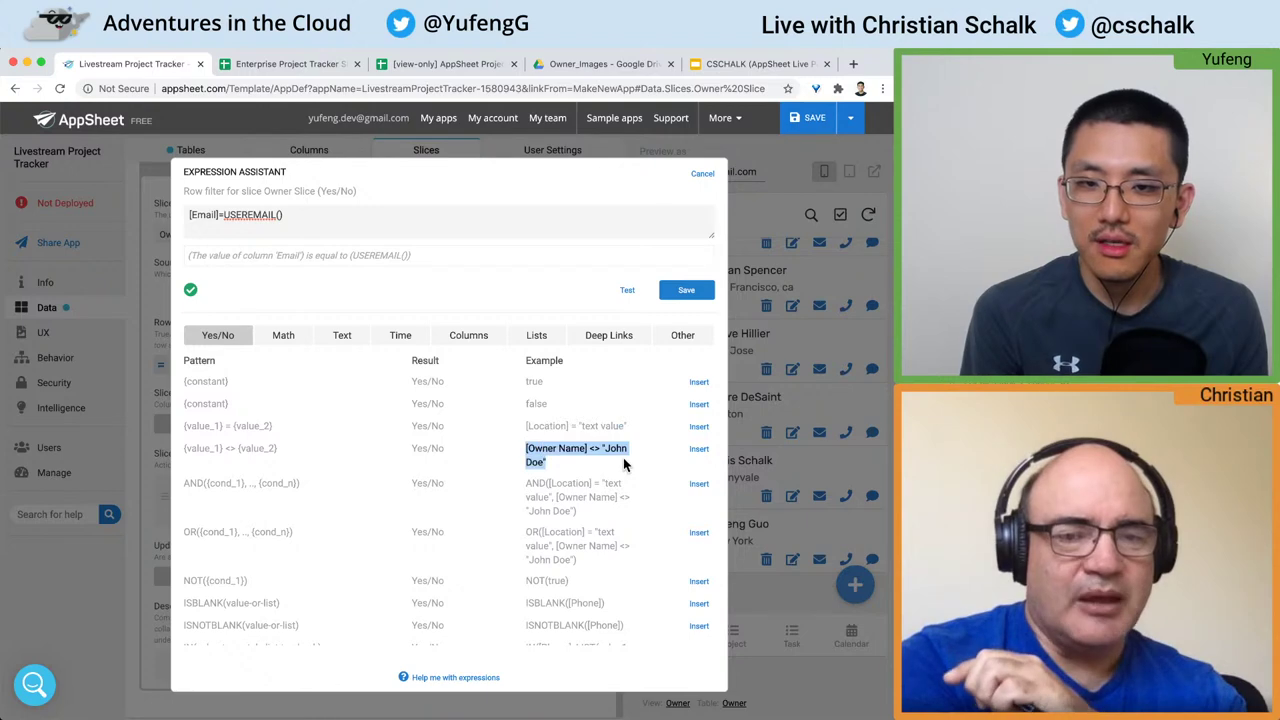
pyautogui.click(680, 337)
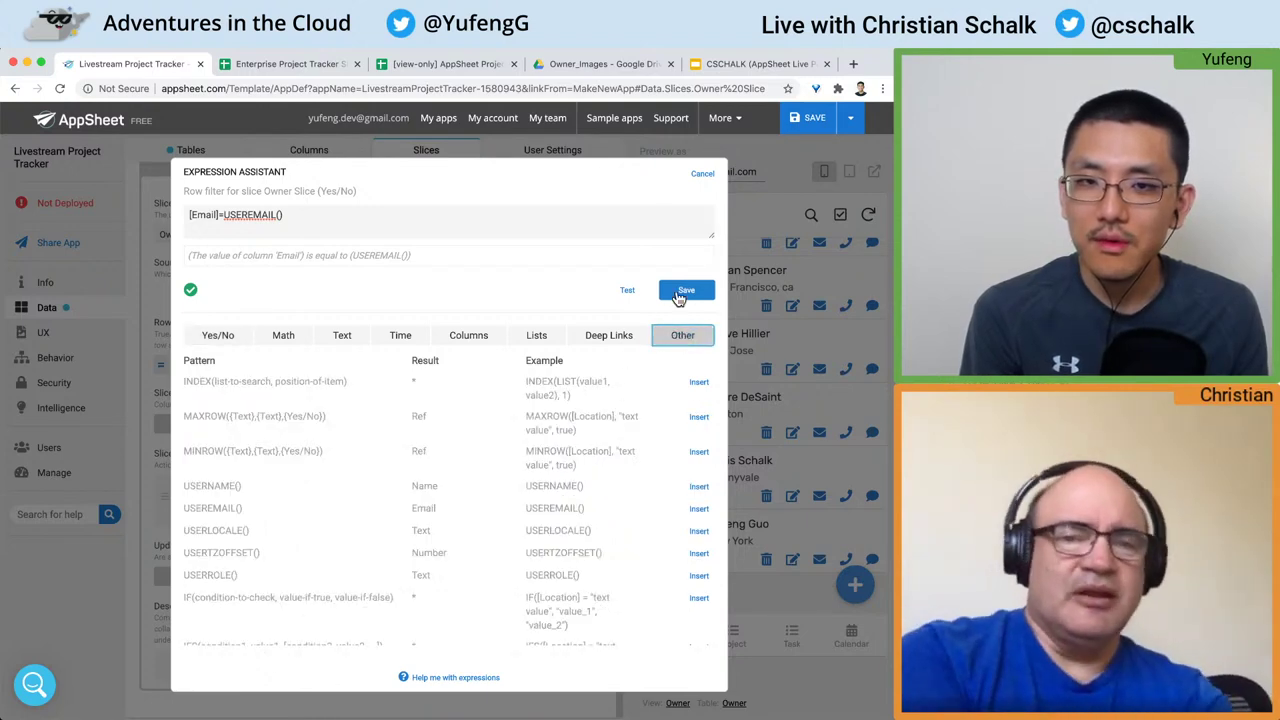
pyautogui.click(683, 292)
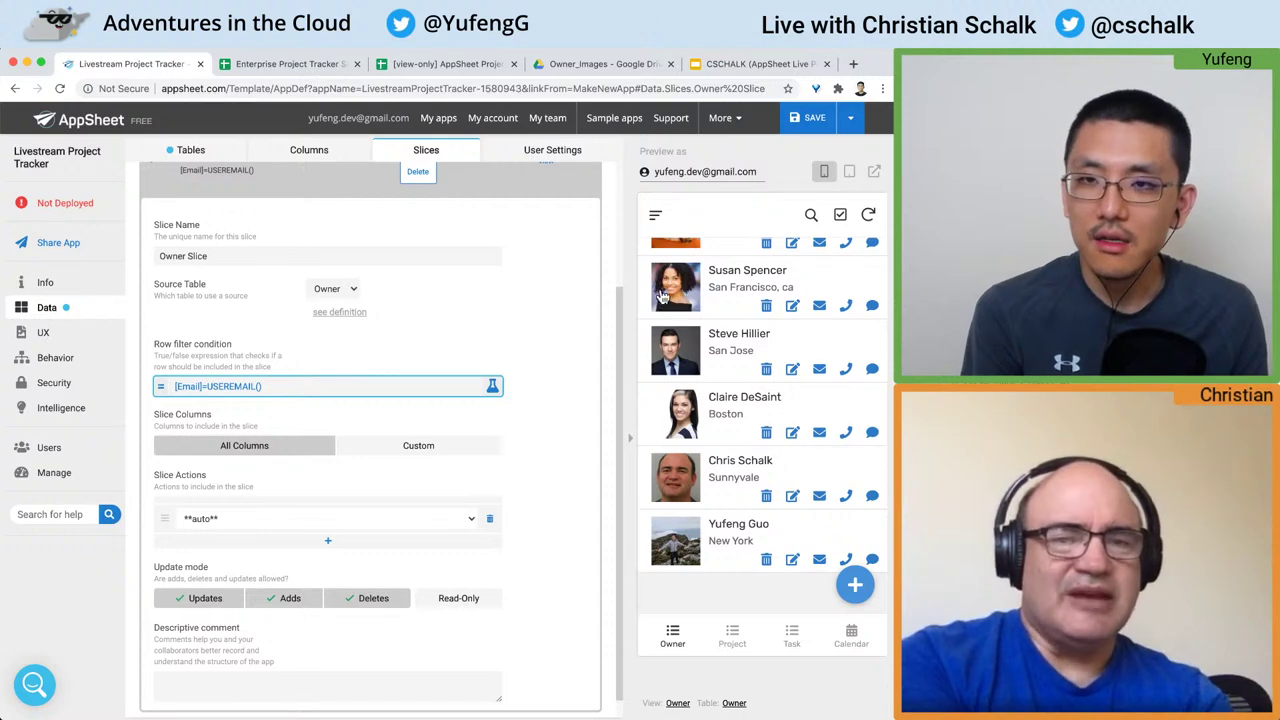
# Step: Save the app, collapse the Owner Slice editor, and go to the UX Views list
pyautogui.click(790, 124)
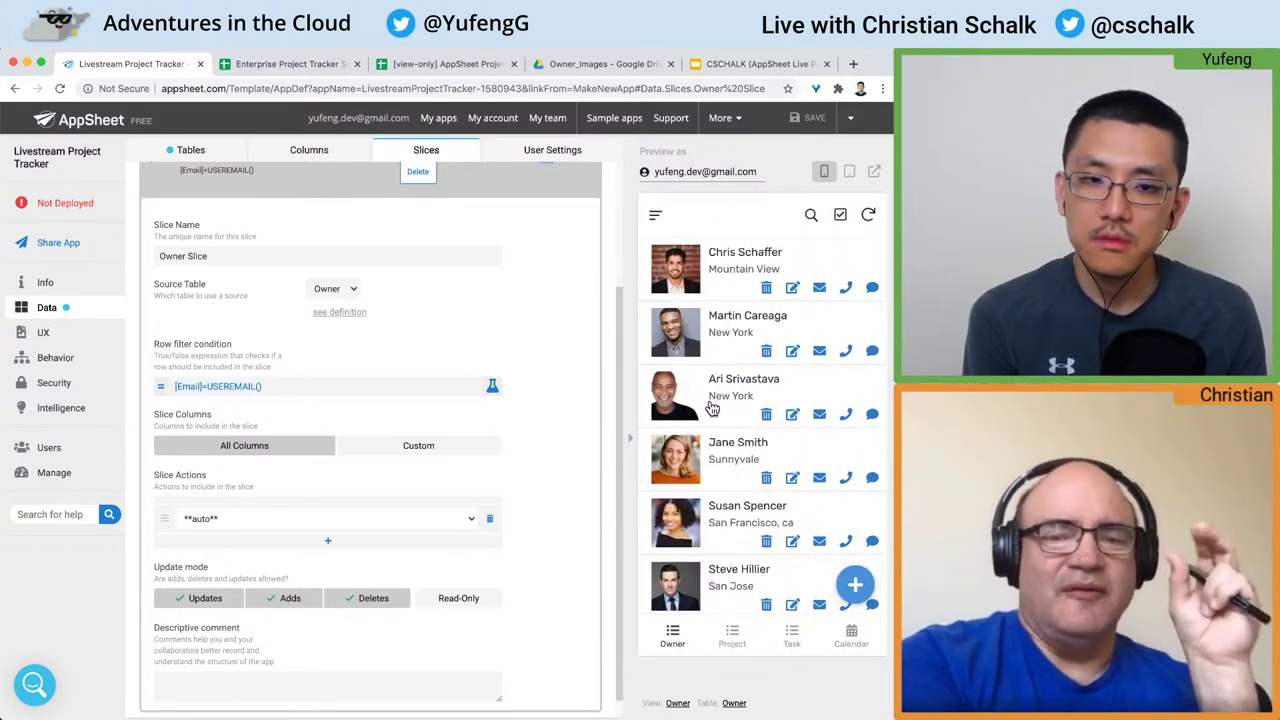
pyautogui.scroll(3, 448, 345)
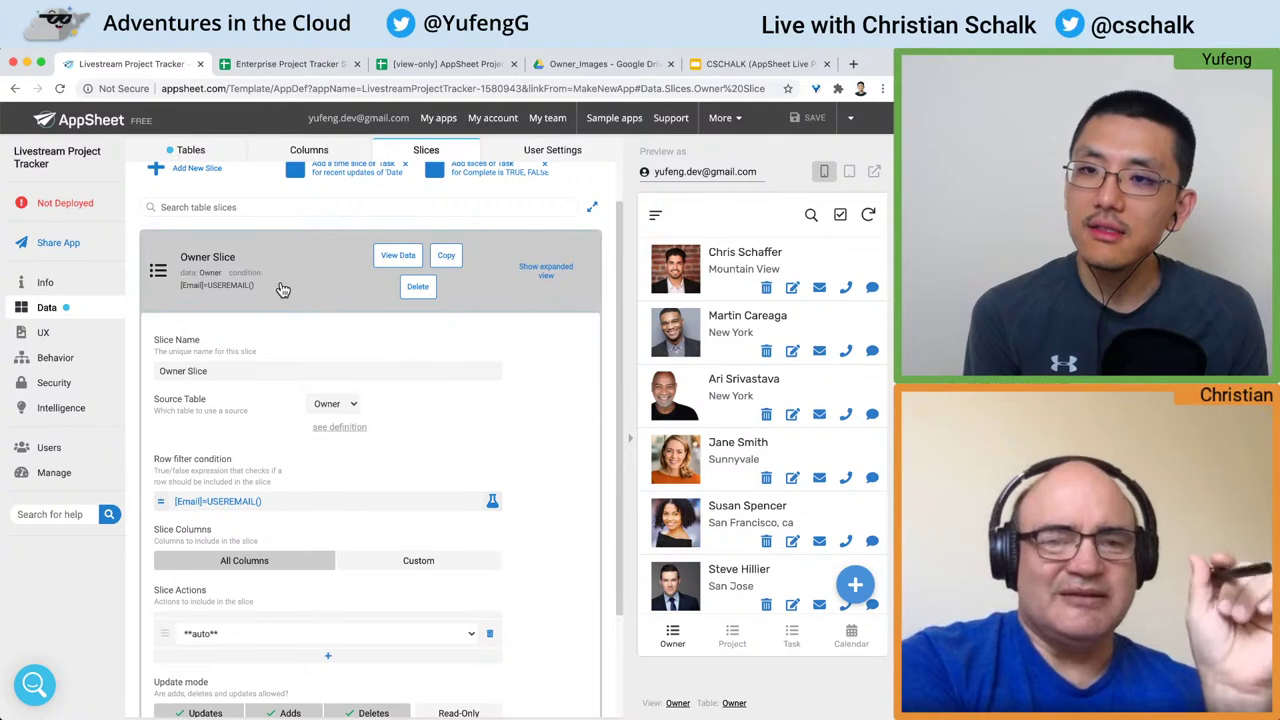
pyautogui.click(281, 290)
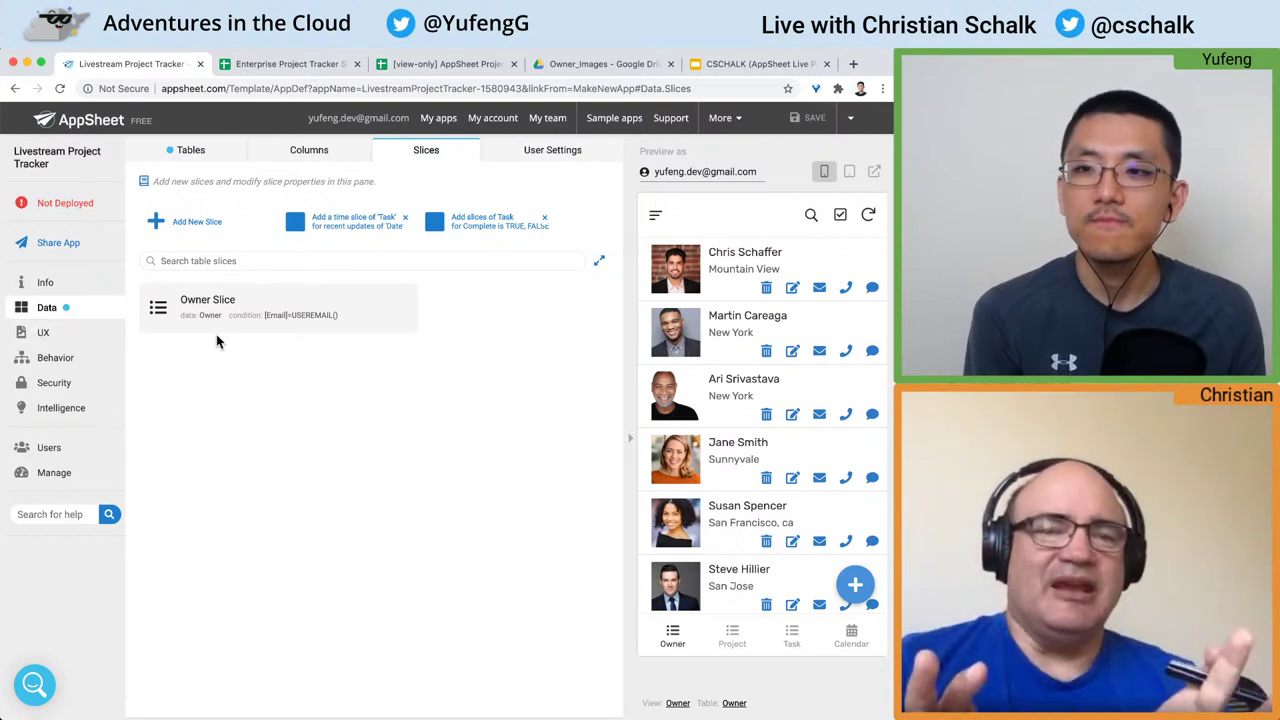
pyautogui.click(43, 334)
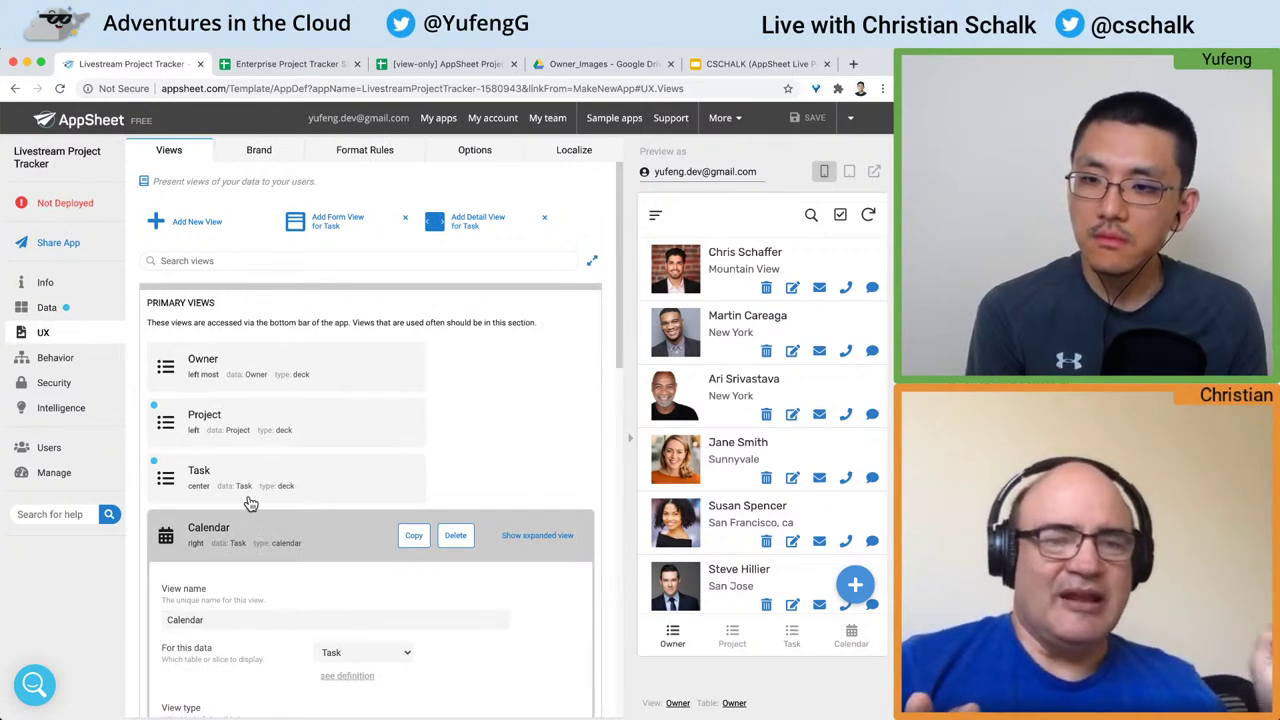
# Step: Change the Owner view's data source to Owner Slice
pyautogui.click(238, 547)
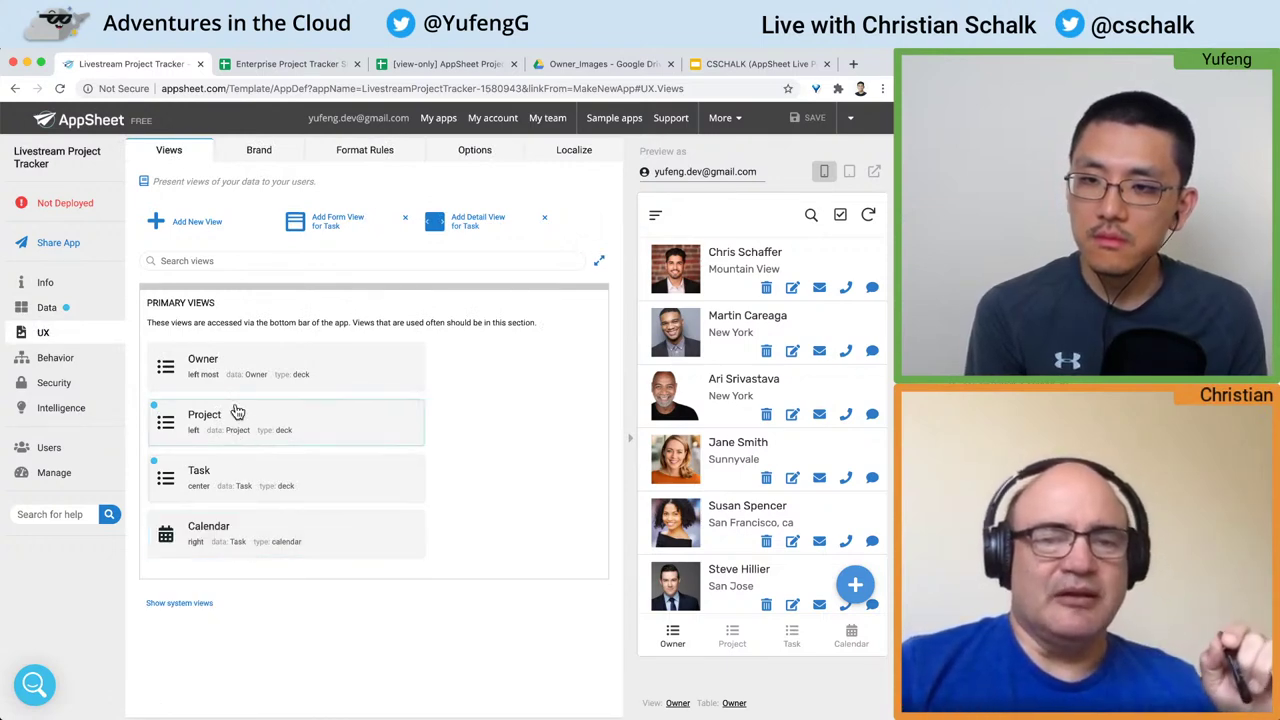
pyautogui.click(227, 368)
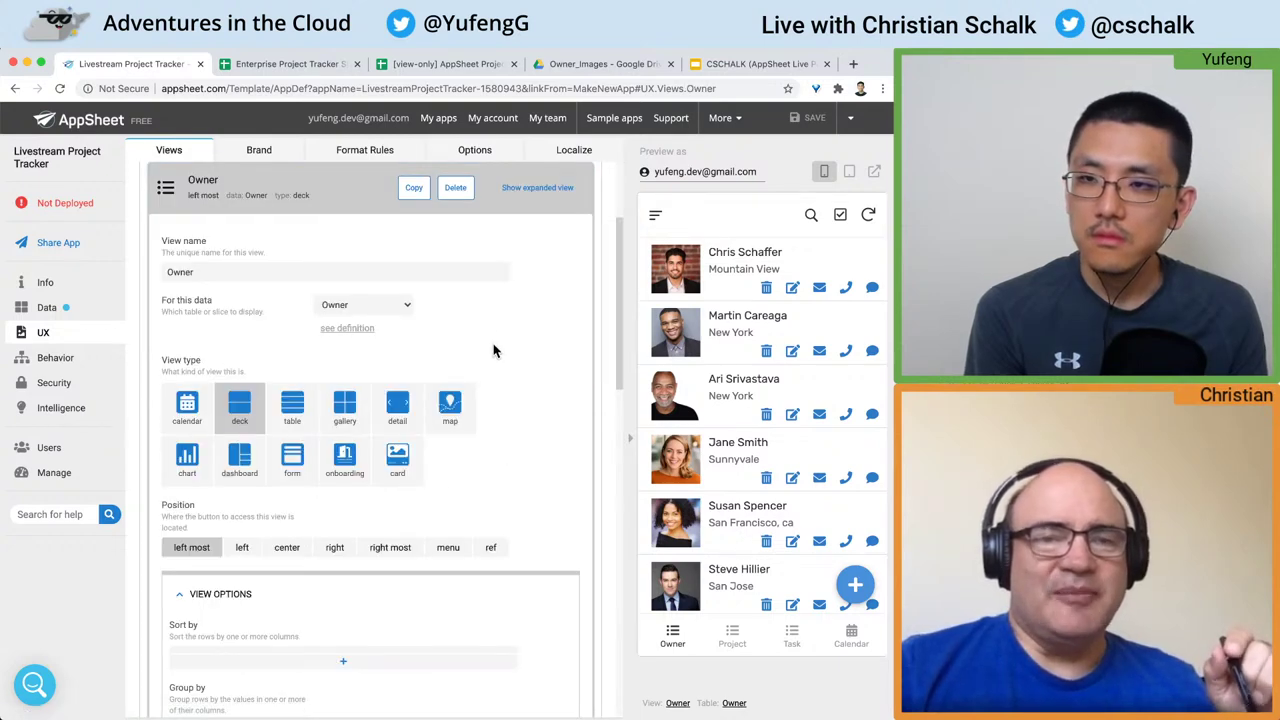
pyautogui.scroll(-1, 500, 320)
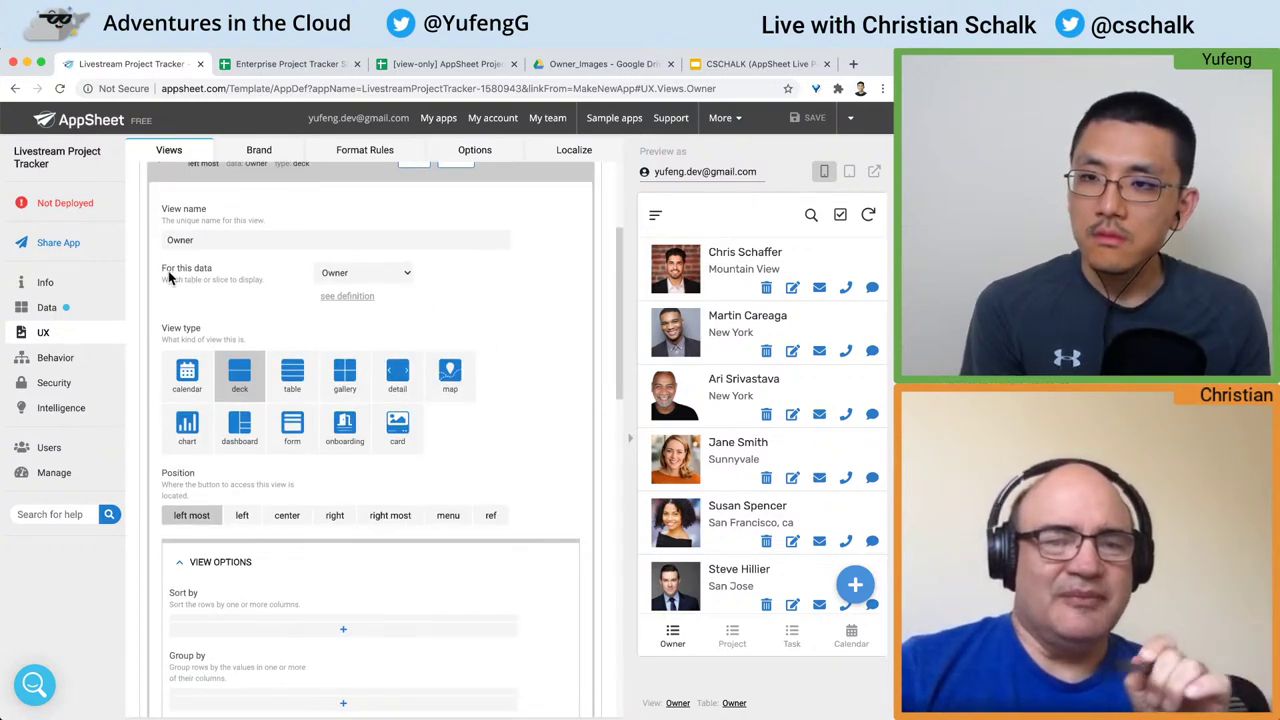
pyautogui.moveTo(167, 275); pyautogui.dragTo(270, 293)
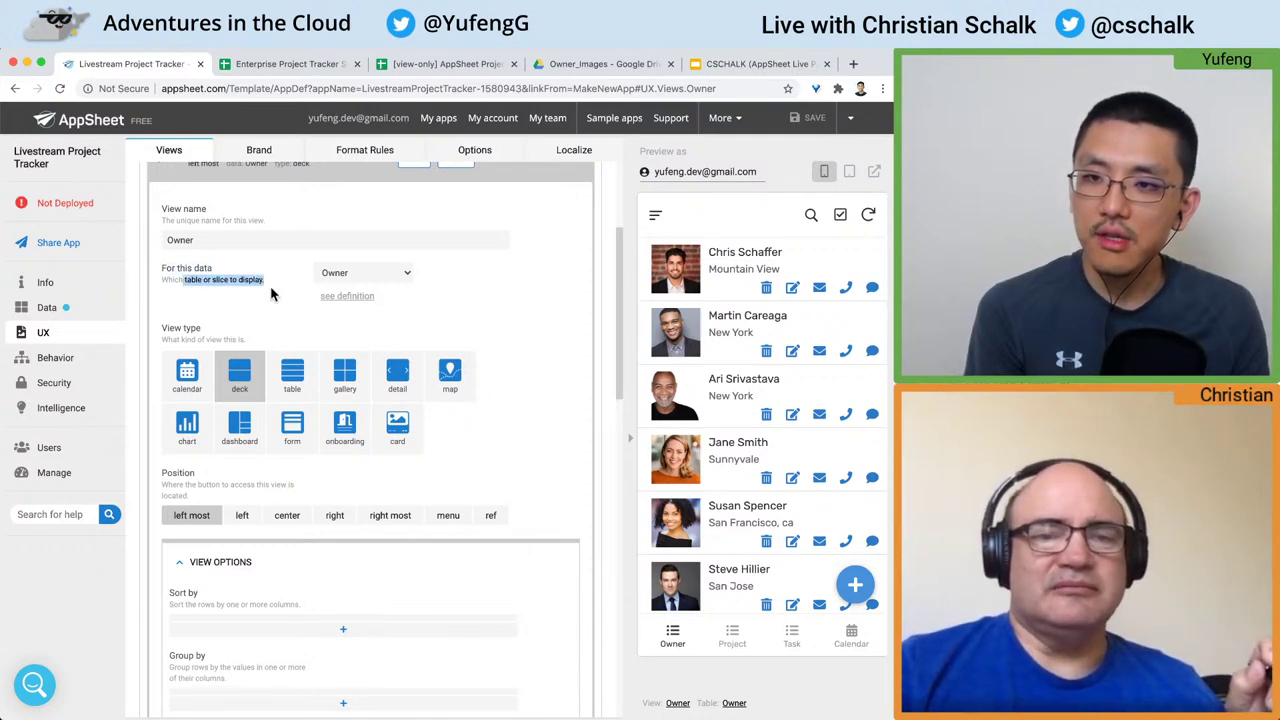
pyautogui.click(391, 278)
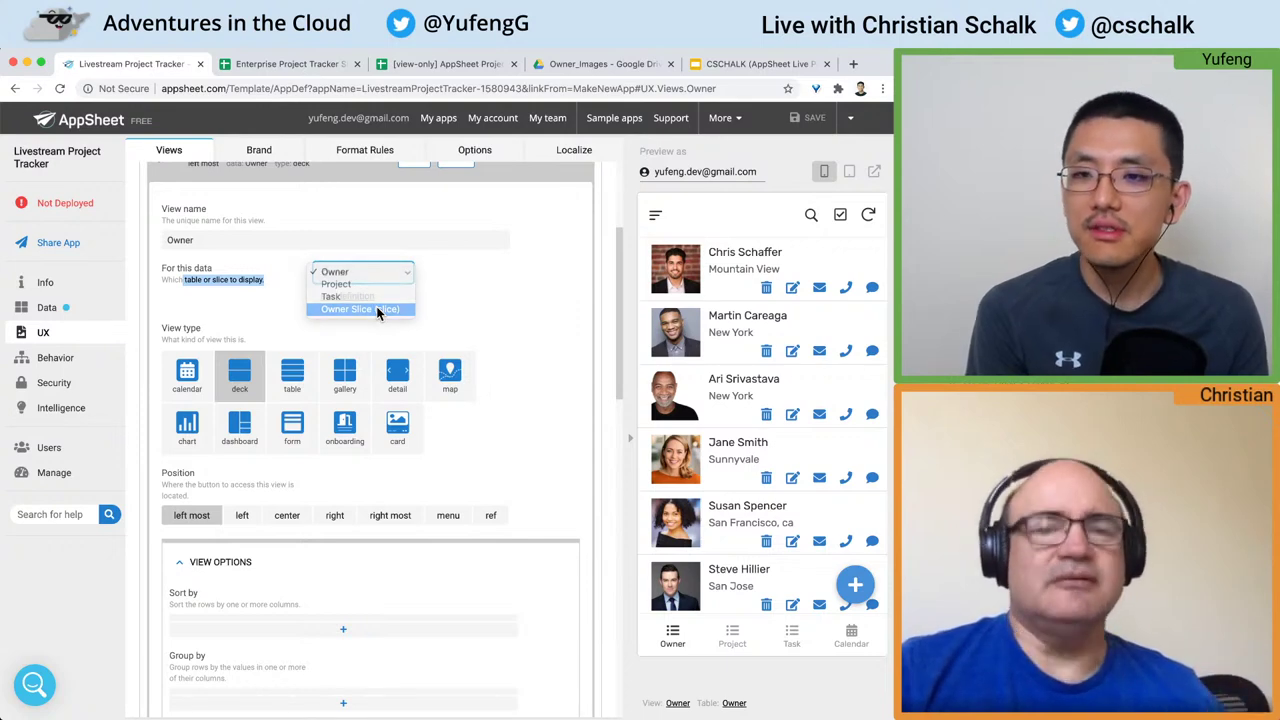
pyautogui.click(360, 309)
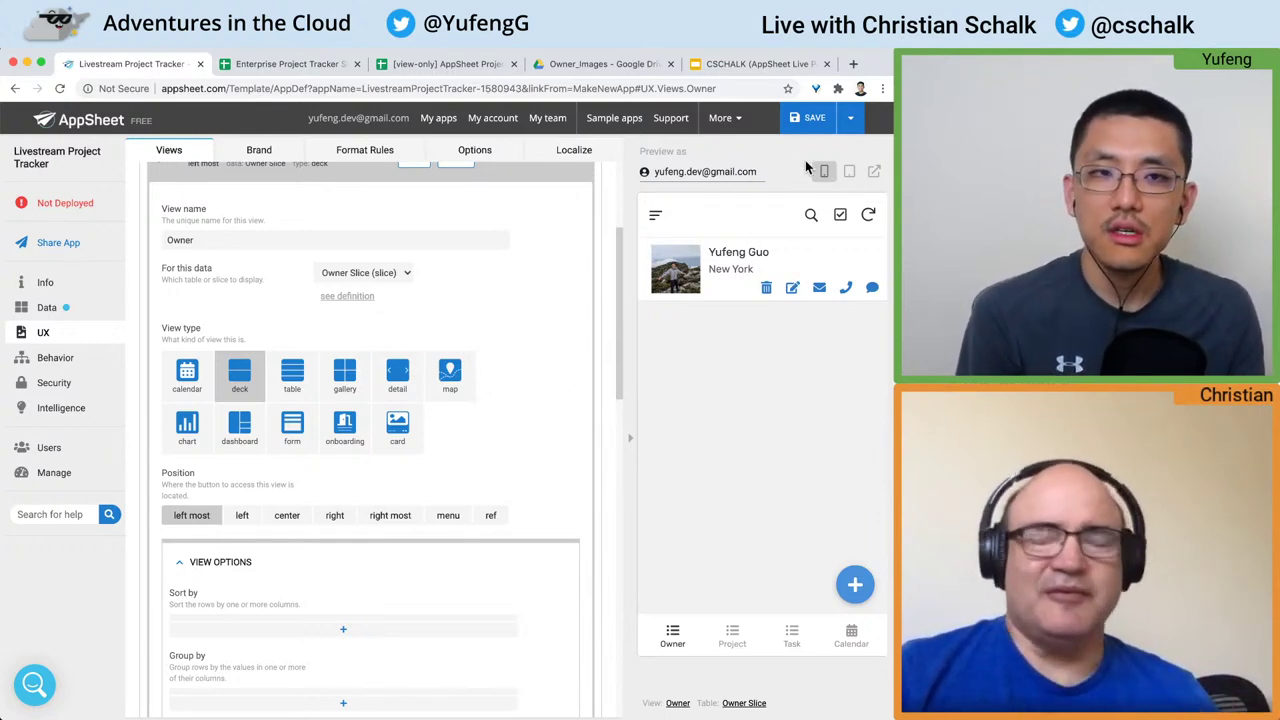
# Step: Save the change and collapse the Owner view back to the Views list
pyautogui.click(794, 126)
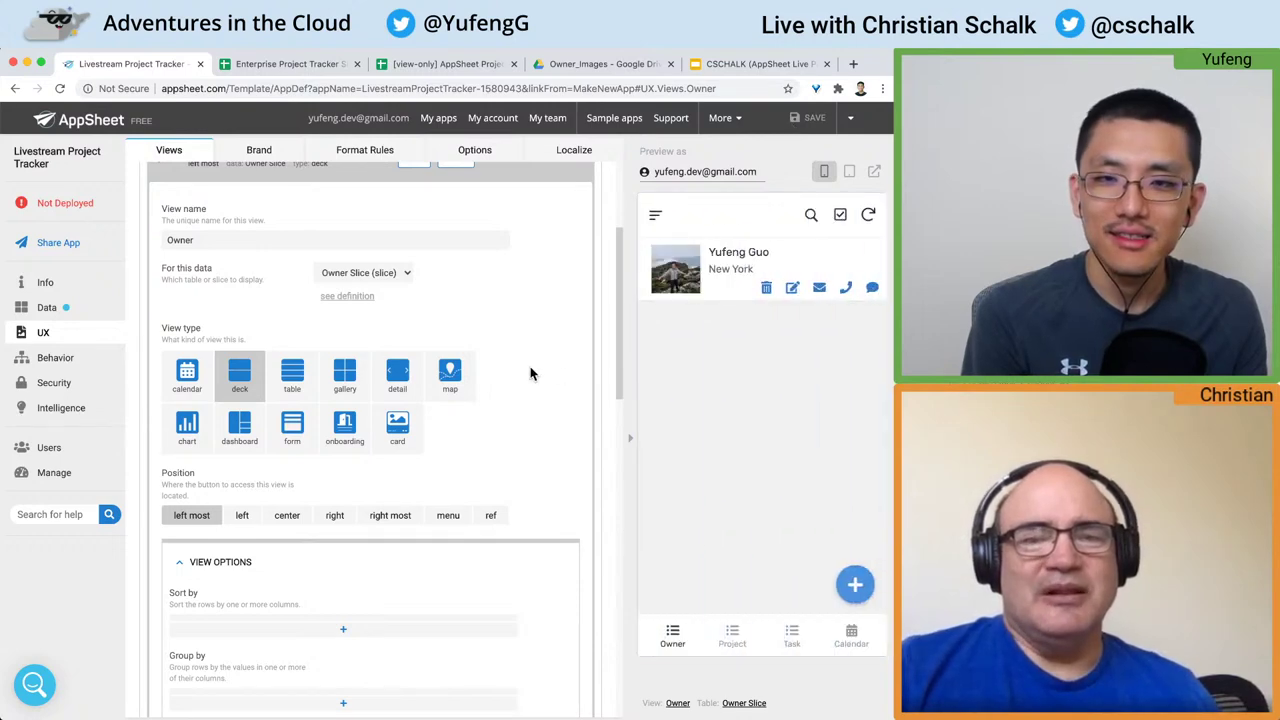
pyautogui.scroll(1, 530, 373)
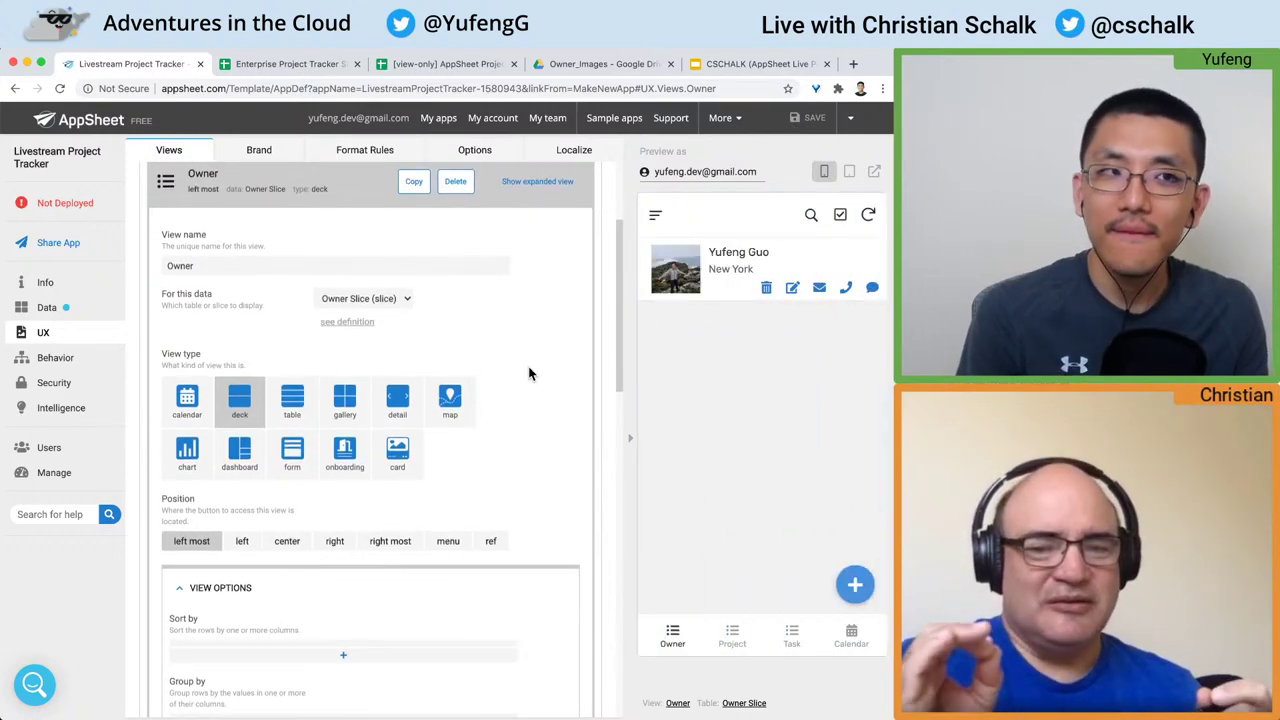
pyautogui.click(370, 202)
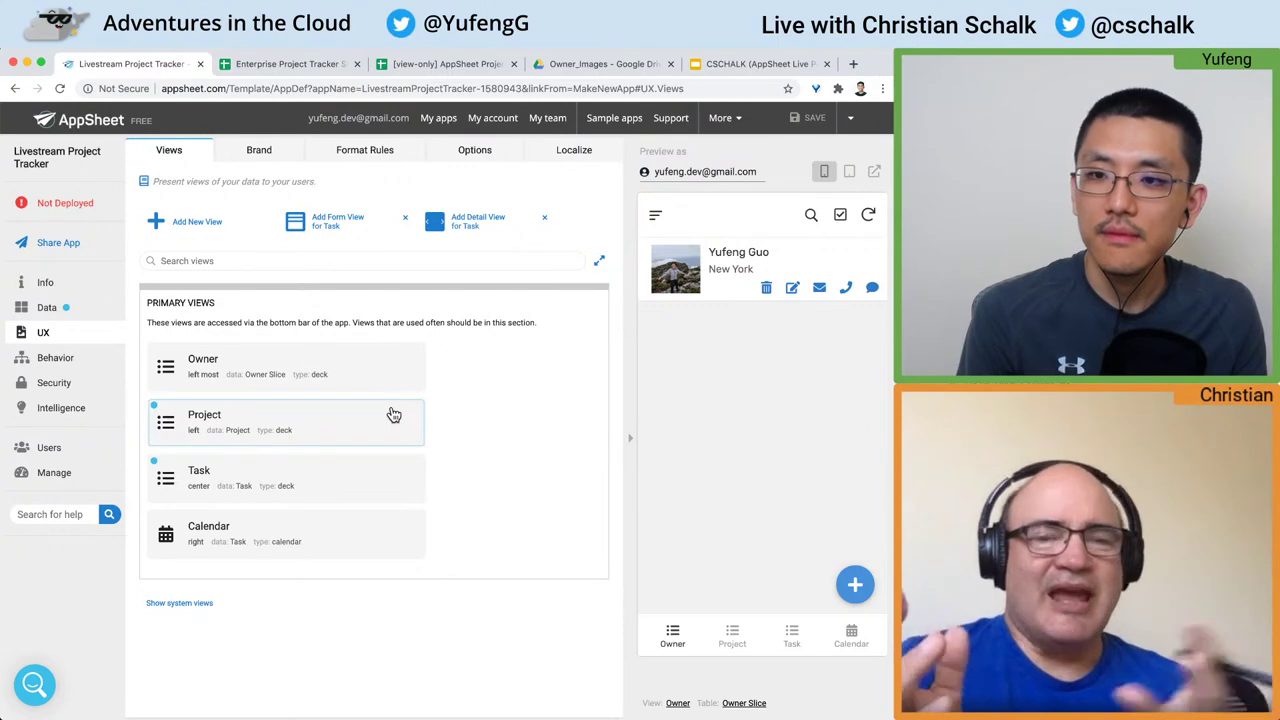
# Step: Open Delta Prototype Alpha Launch in the preview, check its $12,200 budget, and return to Projects
pyautogui.click(727, 642)
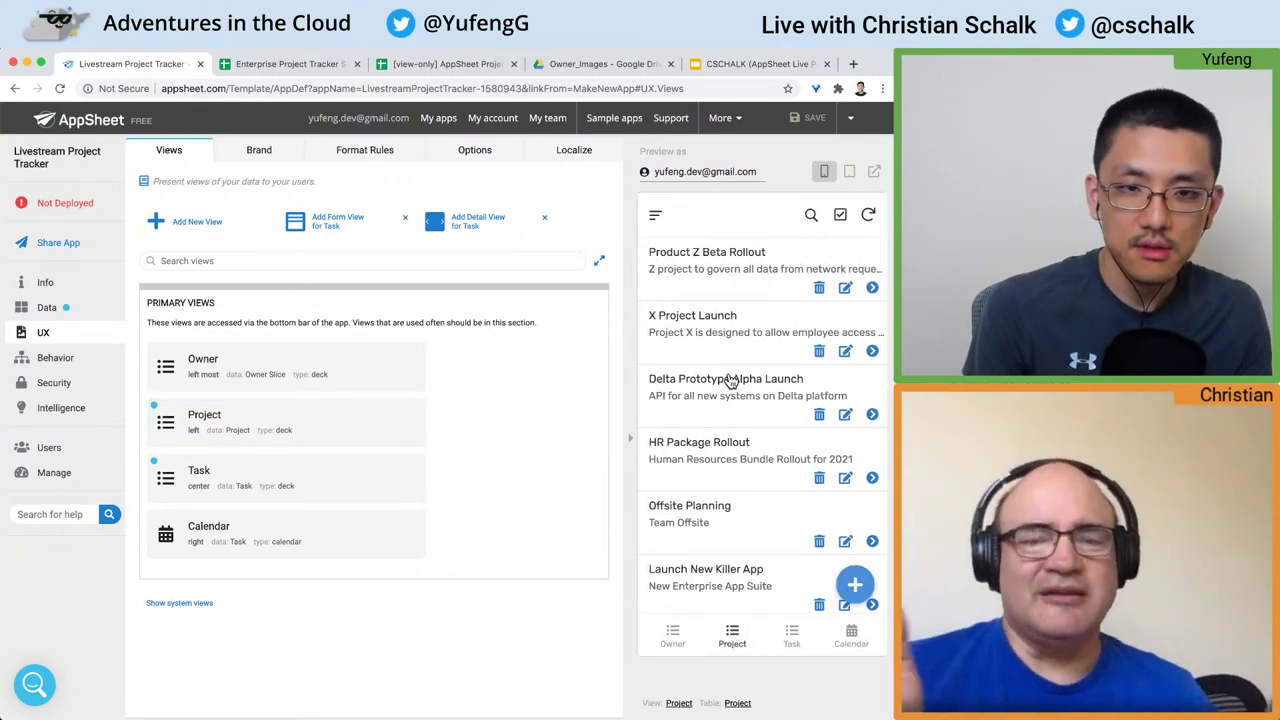
pyautogui.click(730, 381)
pyautogui.scroll(-2, 729, 380)
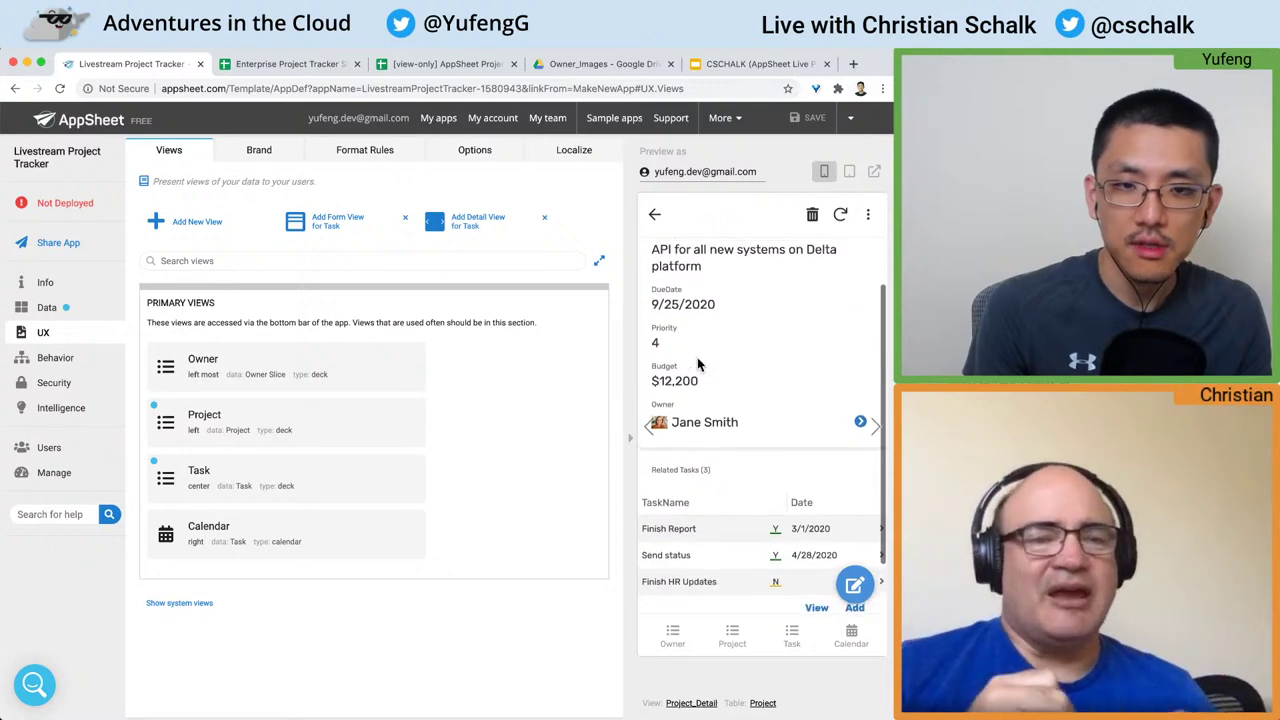
pyautogui.moveTo(705, 383); pyautogui.dragTo(664, 366)
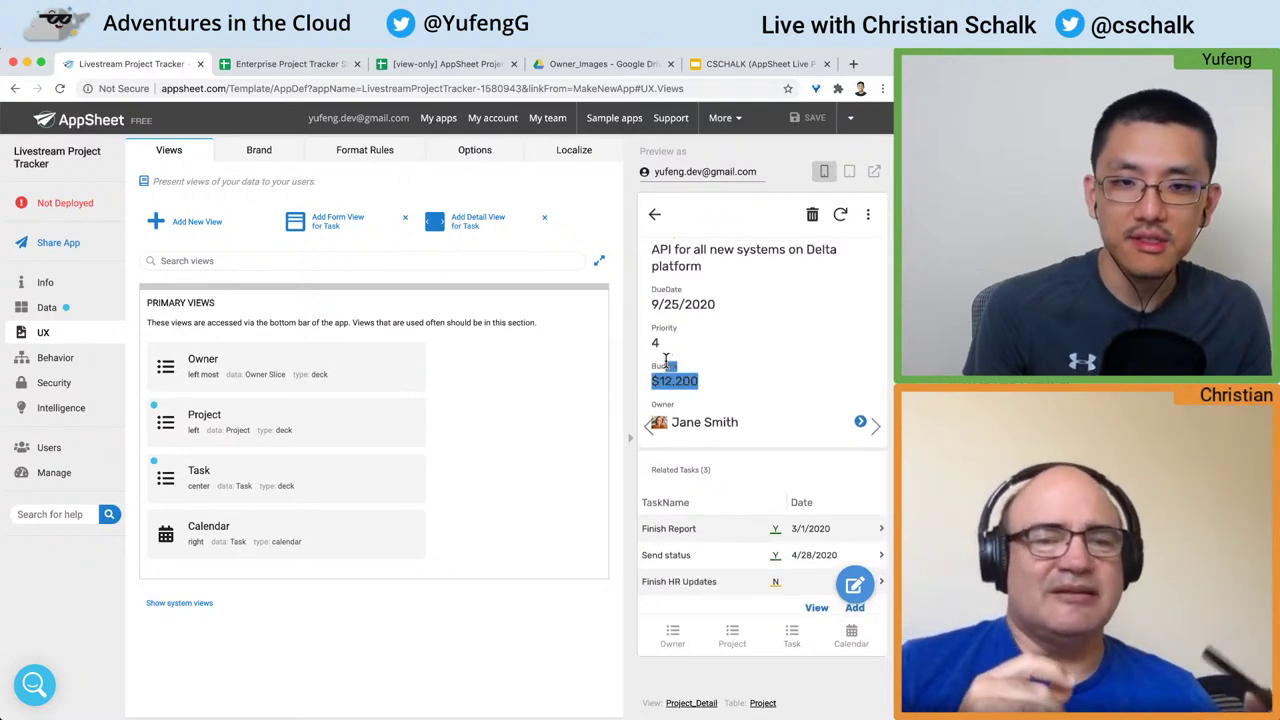
pyautogui.click(656, 219)
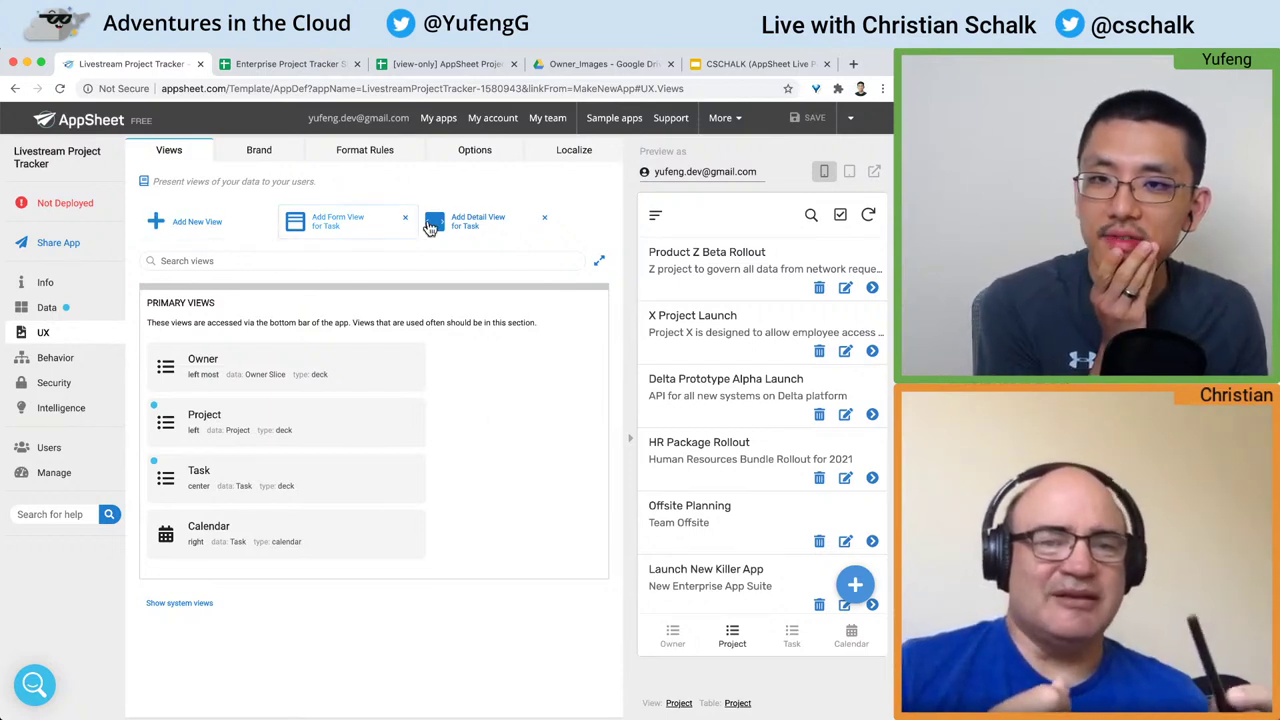
# Step: Add a new view named Budget that uses the Project data
pyautogui.click(200, 236)
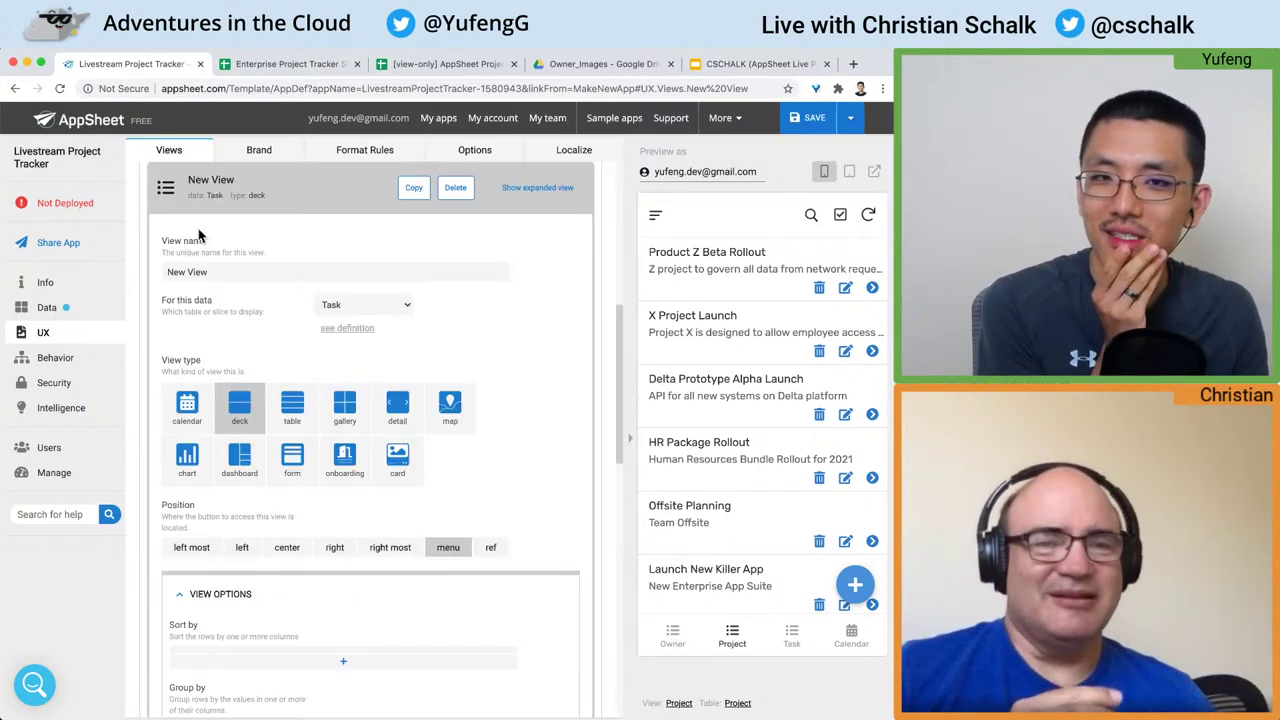
pyautogui.tripleClick(229, 270)
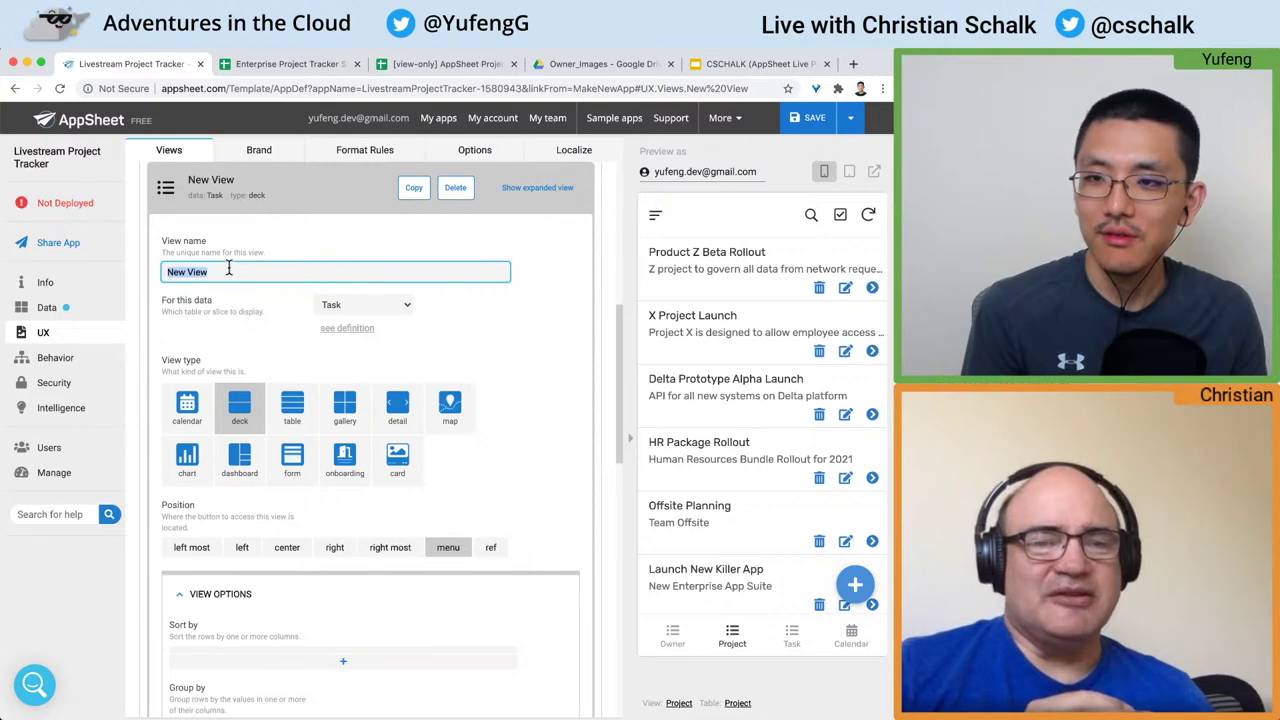
pyautogui.write('B')
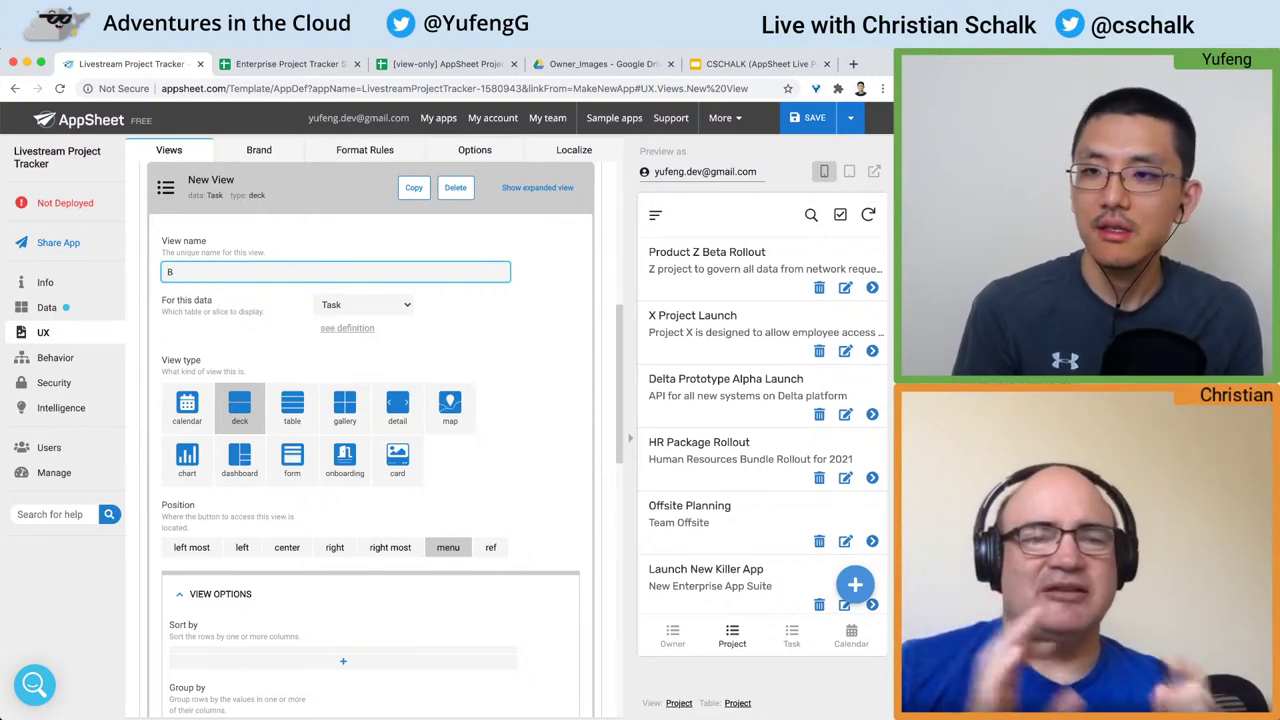
pyautogui.write('udgee')
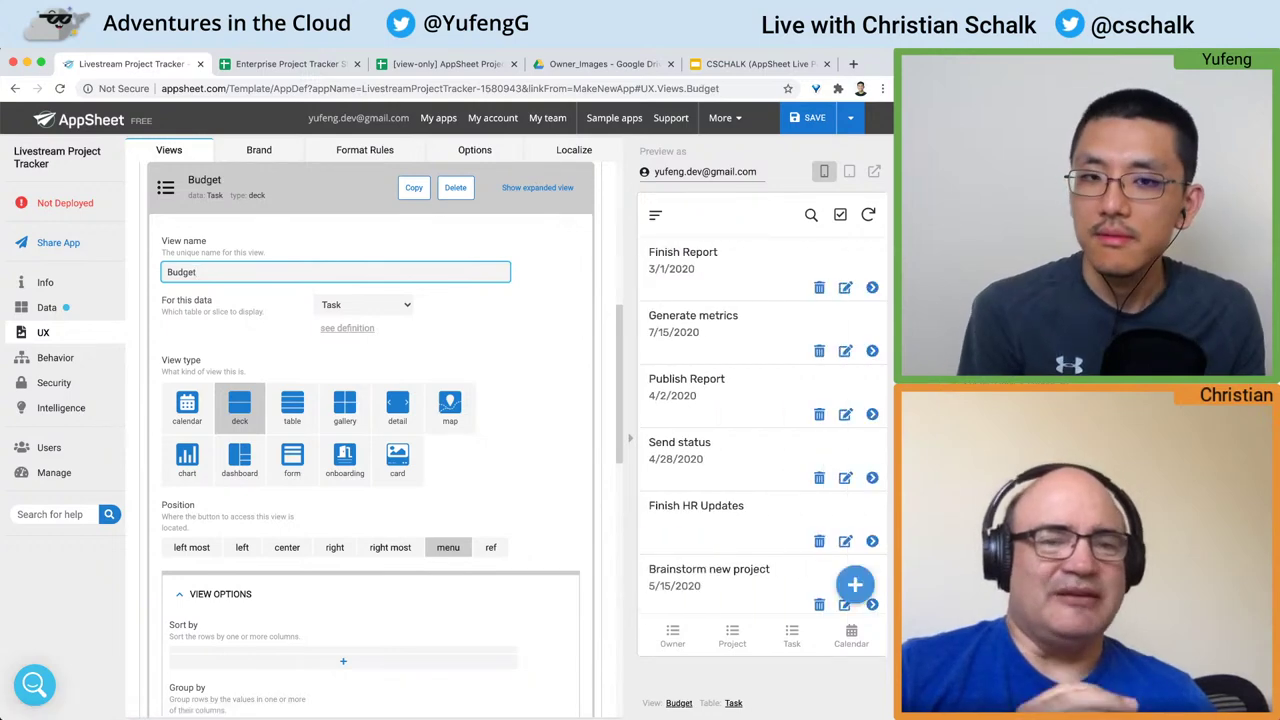
pyautogui.click(387, 308)
pyautogui.click(386, 291)
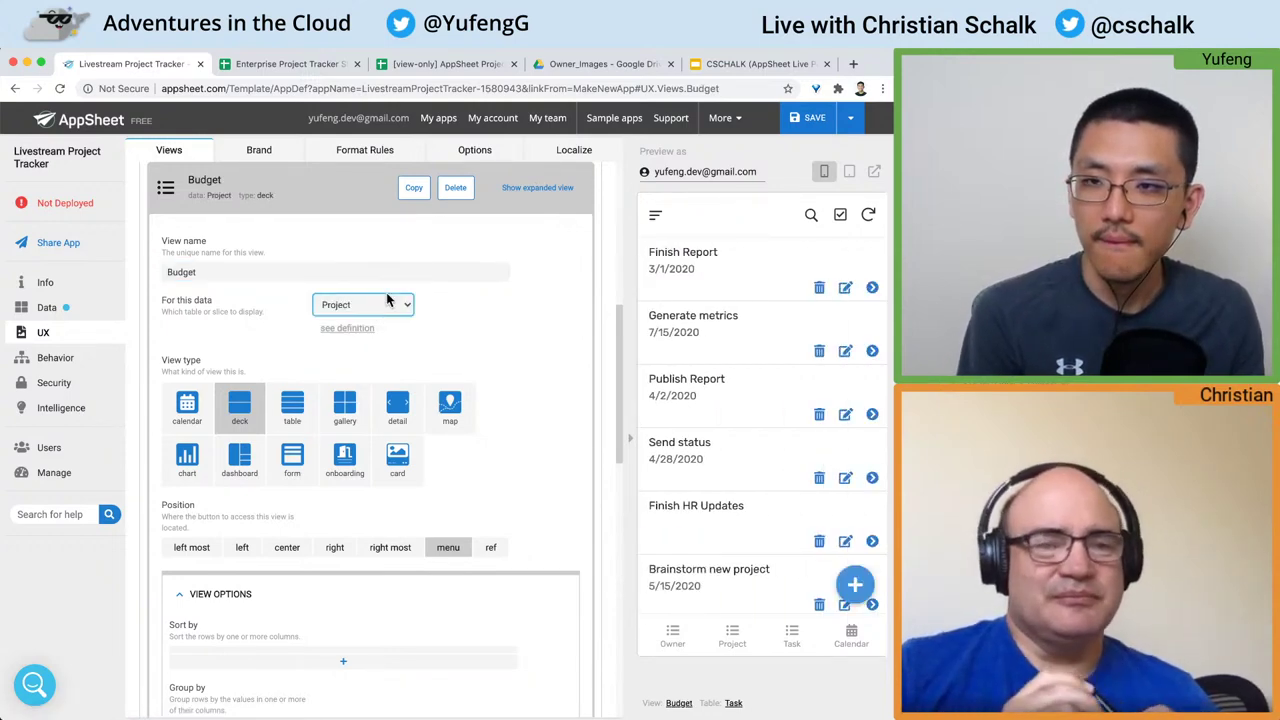
pyautogui.click(513, 320)
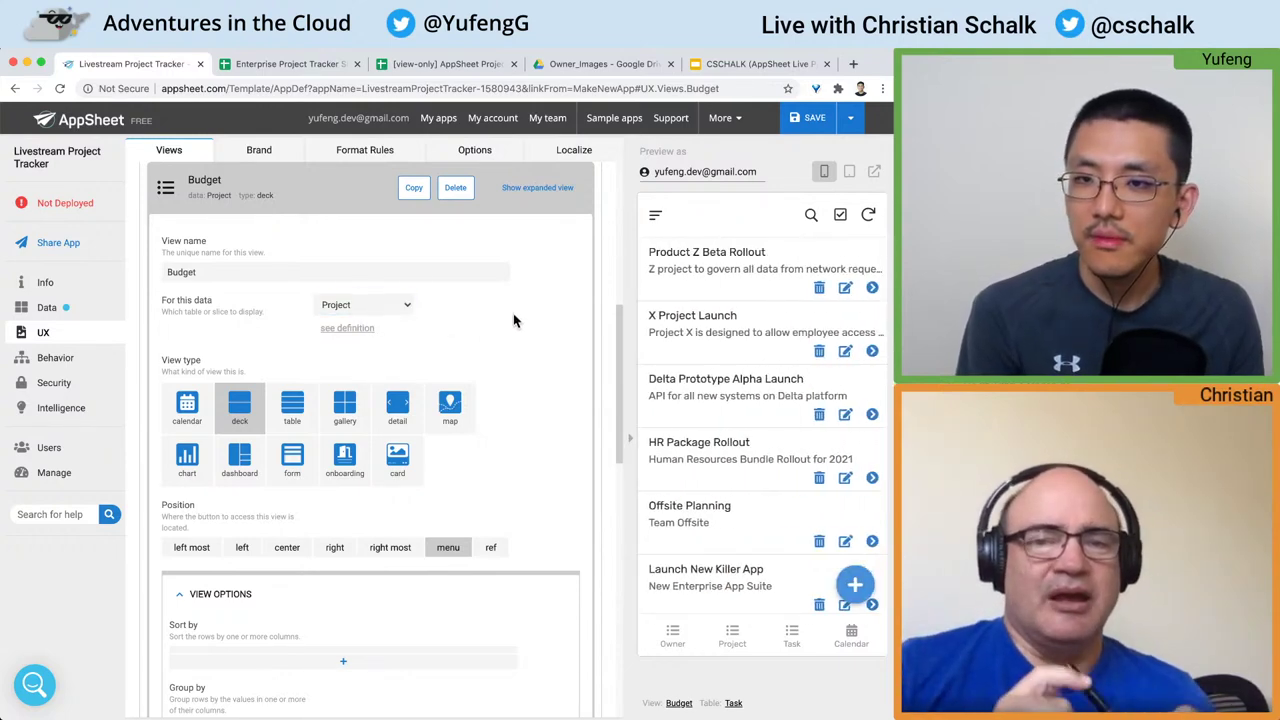
pyautogui.scroll(-2, 513, 320)
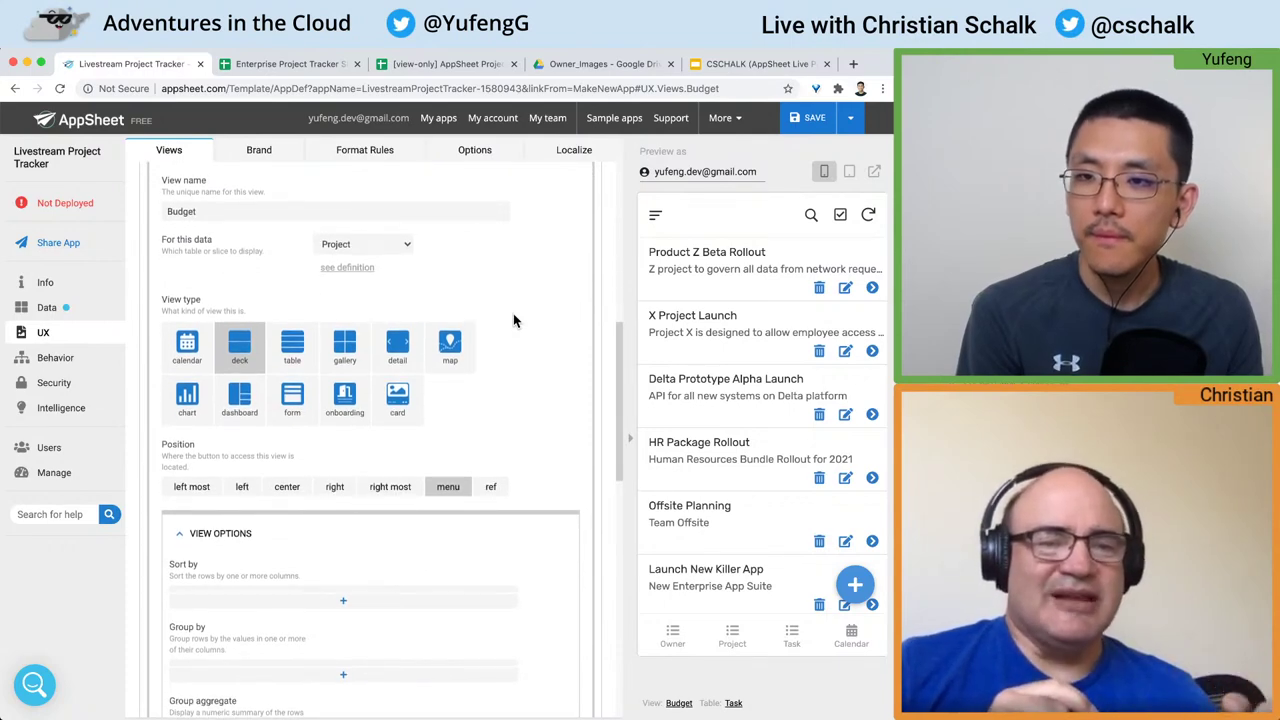
# Step: Set the Budget view type to chart with a pie chart type
pyautogui.click(187, 400)
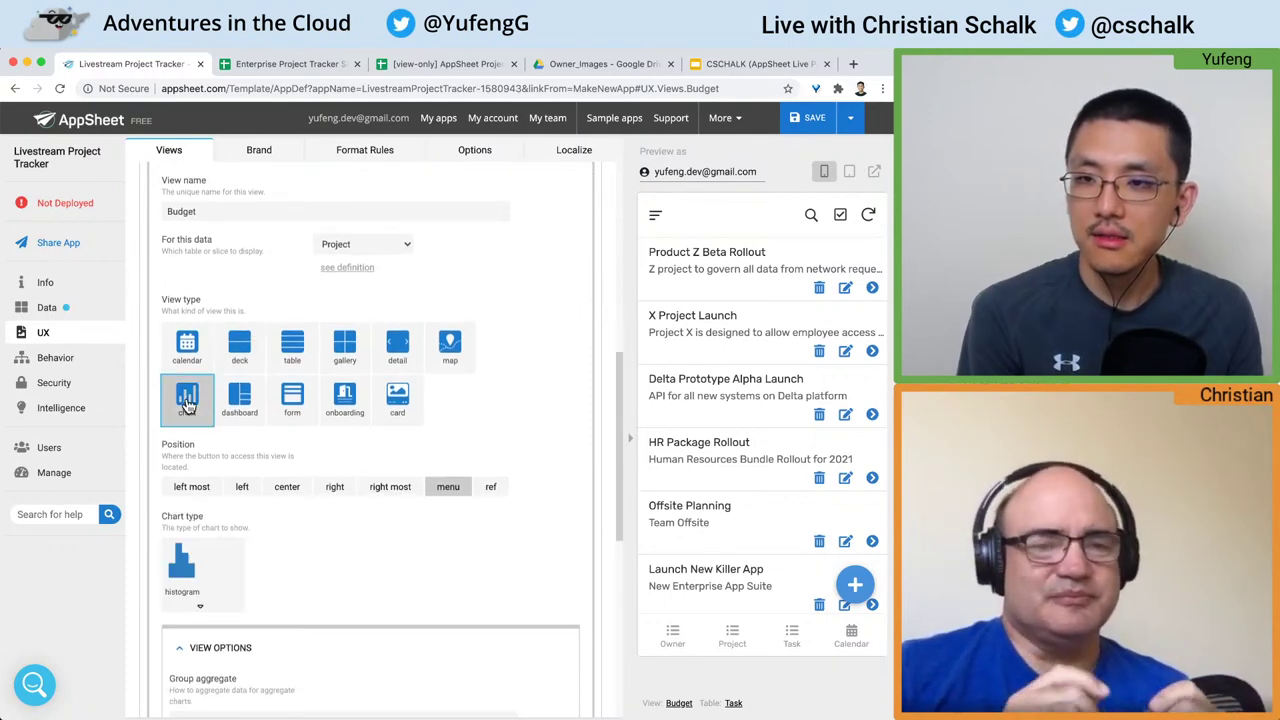
pyautogui.scroll(-5, 187, 400)
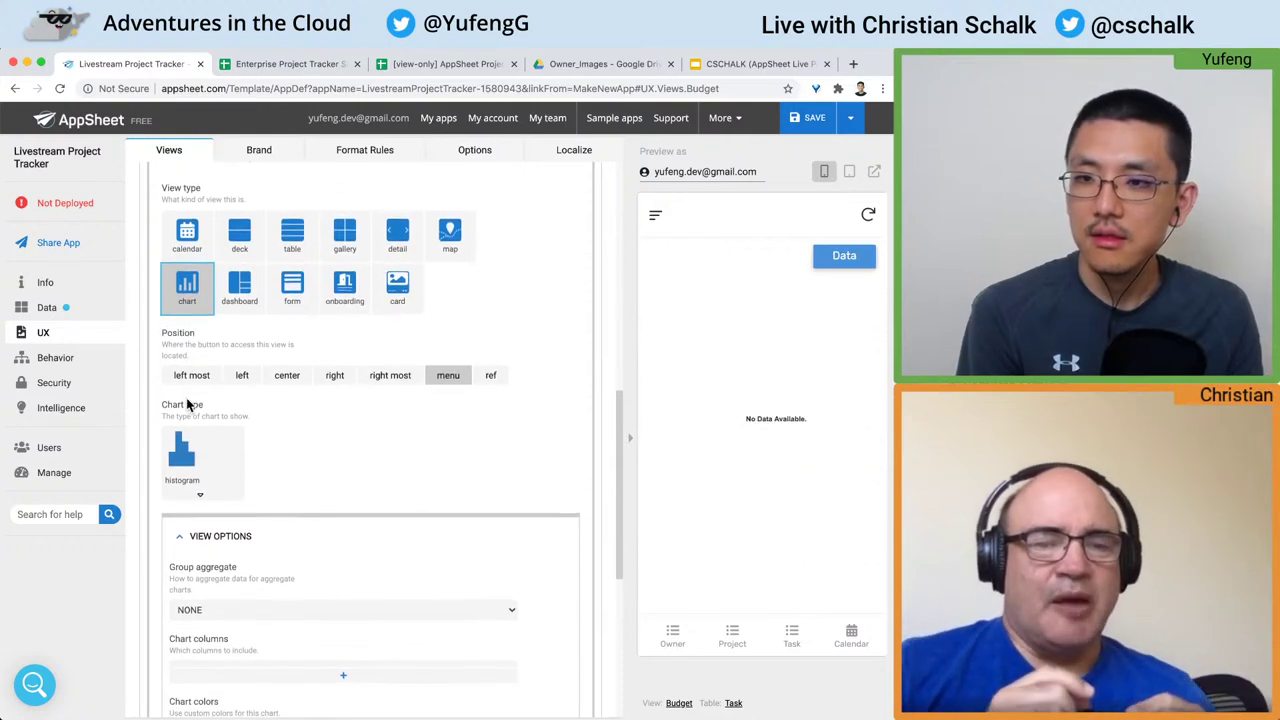
pyautogui.click(188, 382)
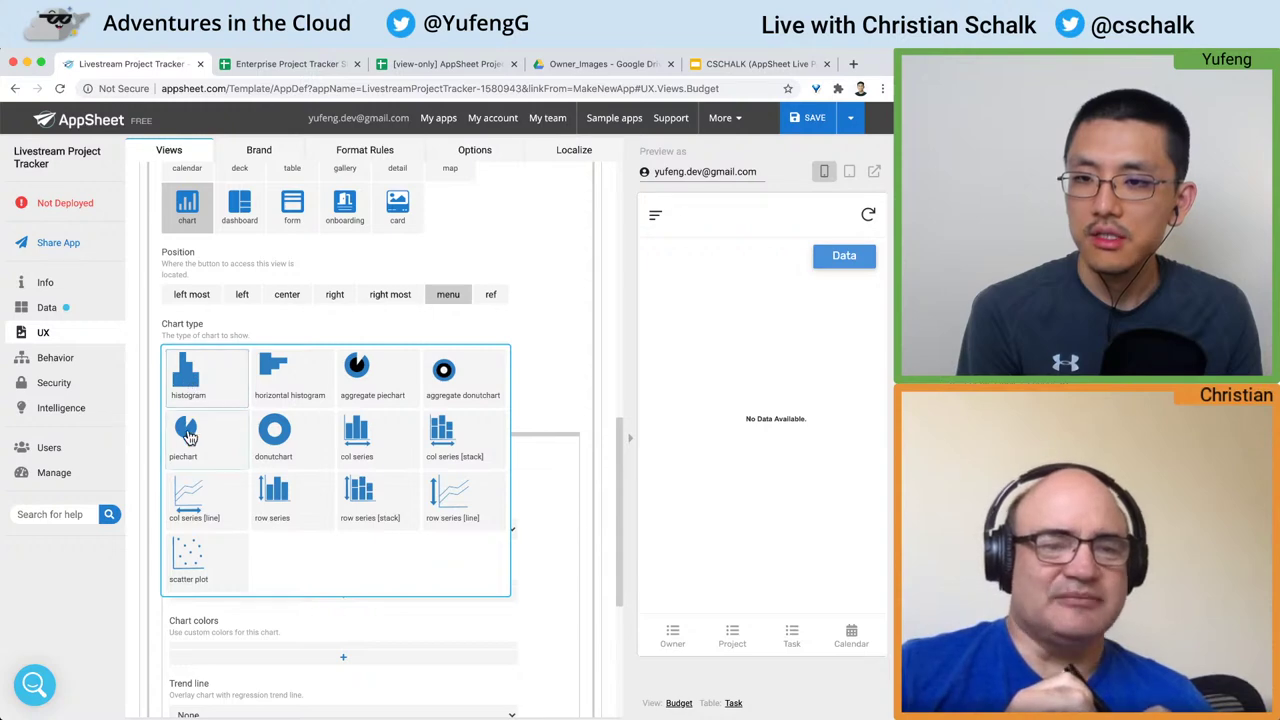
pyautogui.click(186, 432)
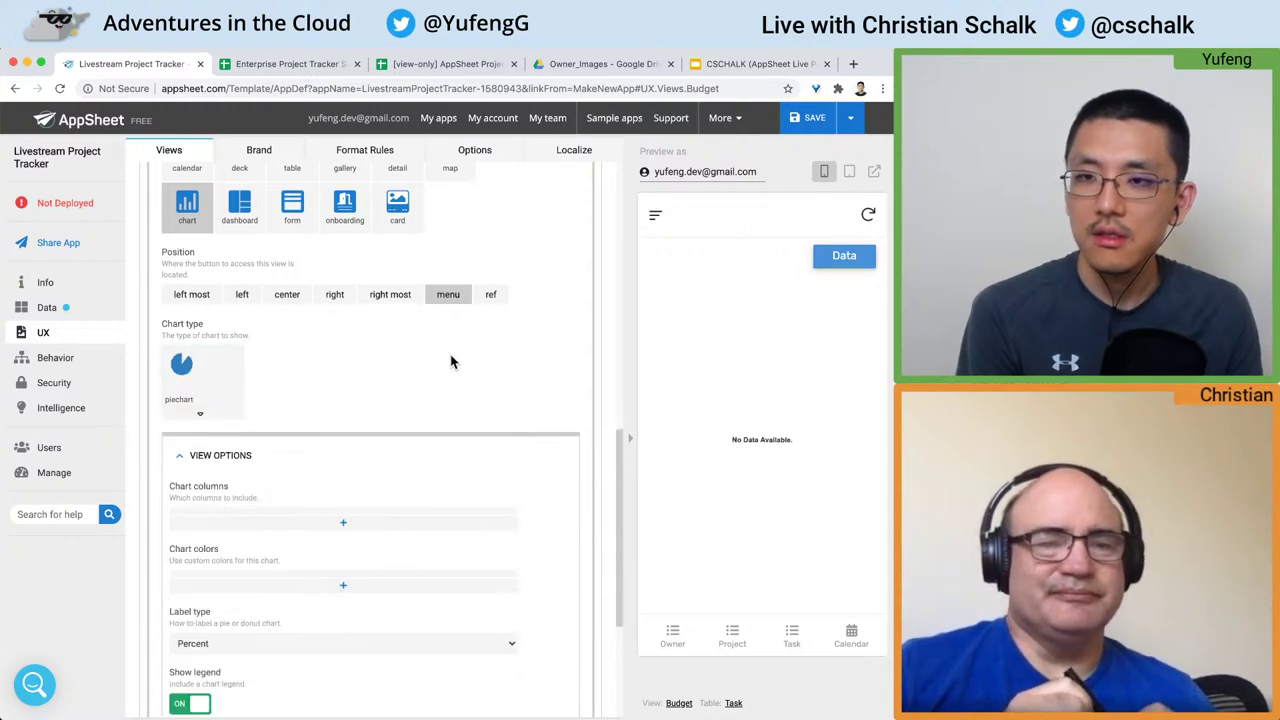
# Step: Set the Budget view's position to menu instead of right most
pyautogui.scroll(-1, 436, 360)
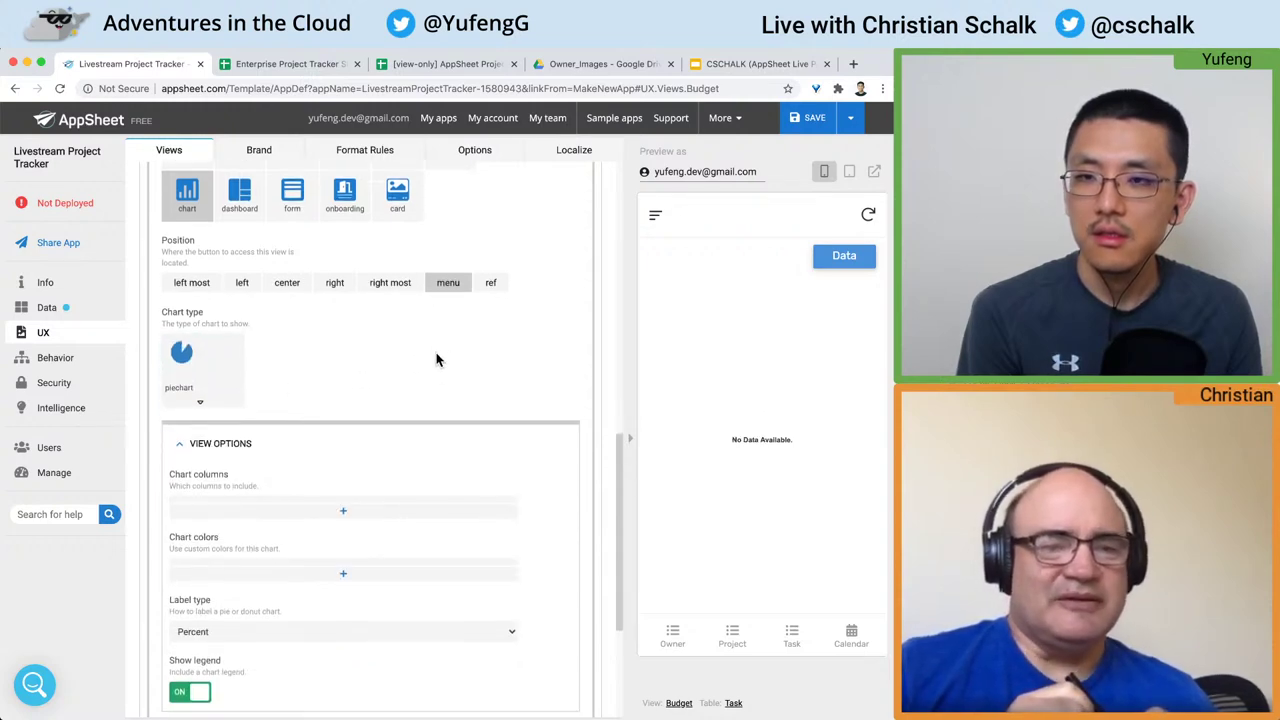
pyautogui.click(371, 279)
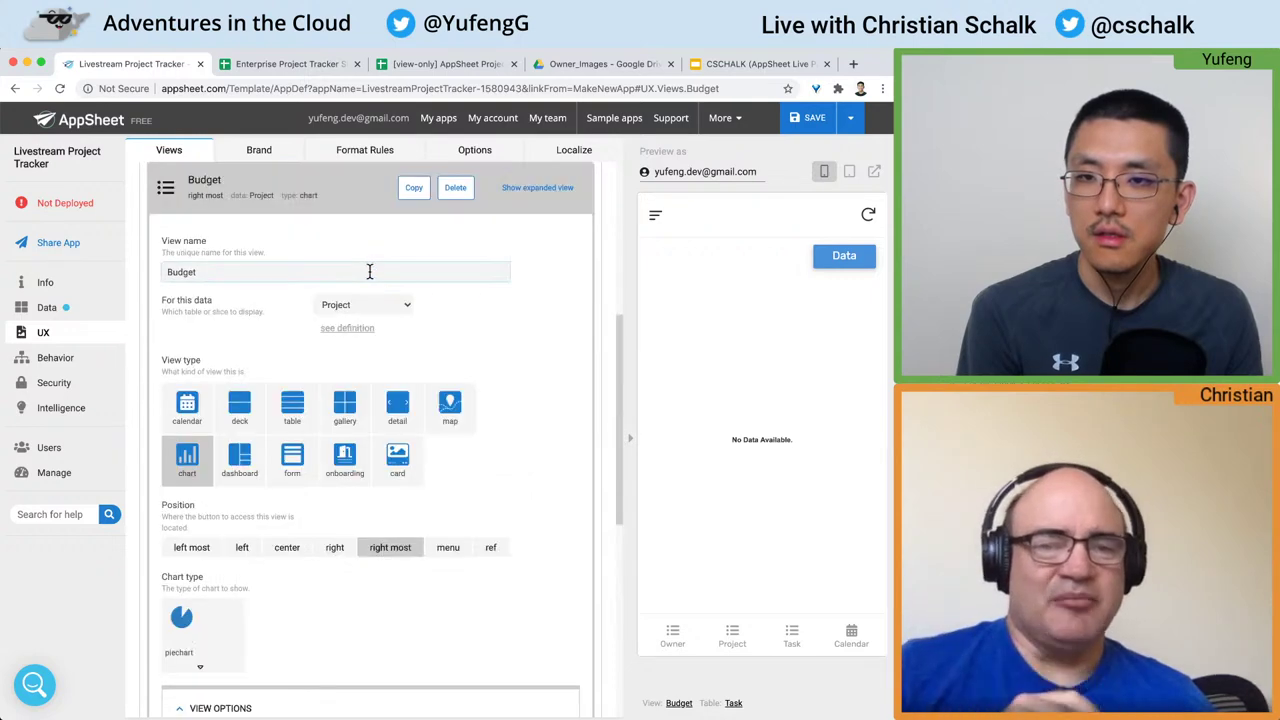
pyautogui.scroll(-3, 428, 357)
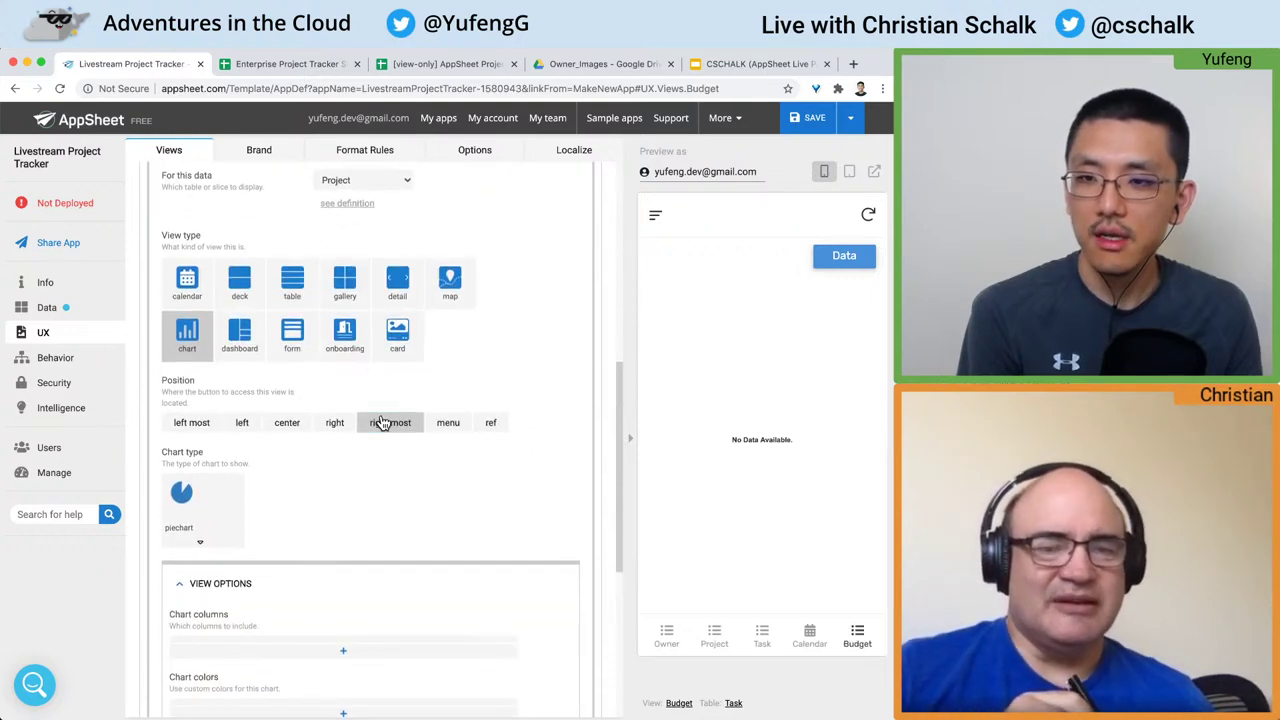
pyautogui.scroll(-3, 410, 427)
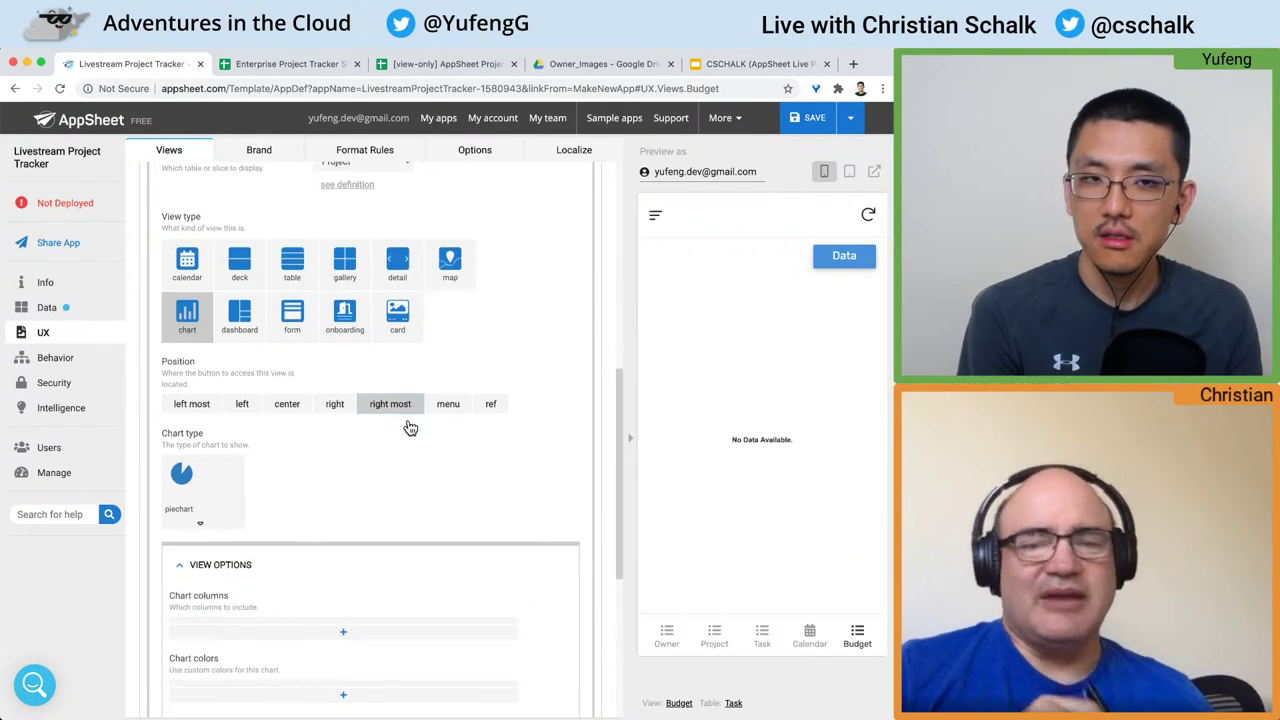
pyautogui.click(446, 347)
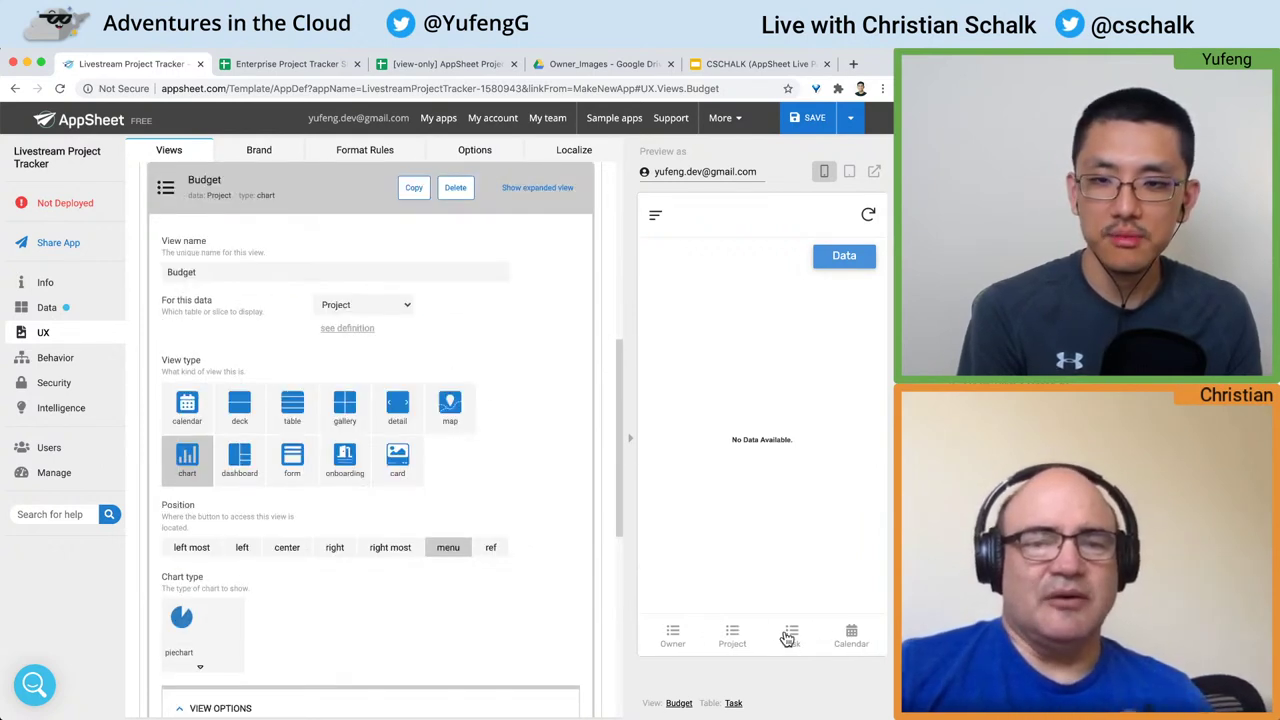
pyautogui.click(655, 220)
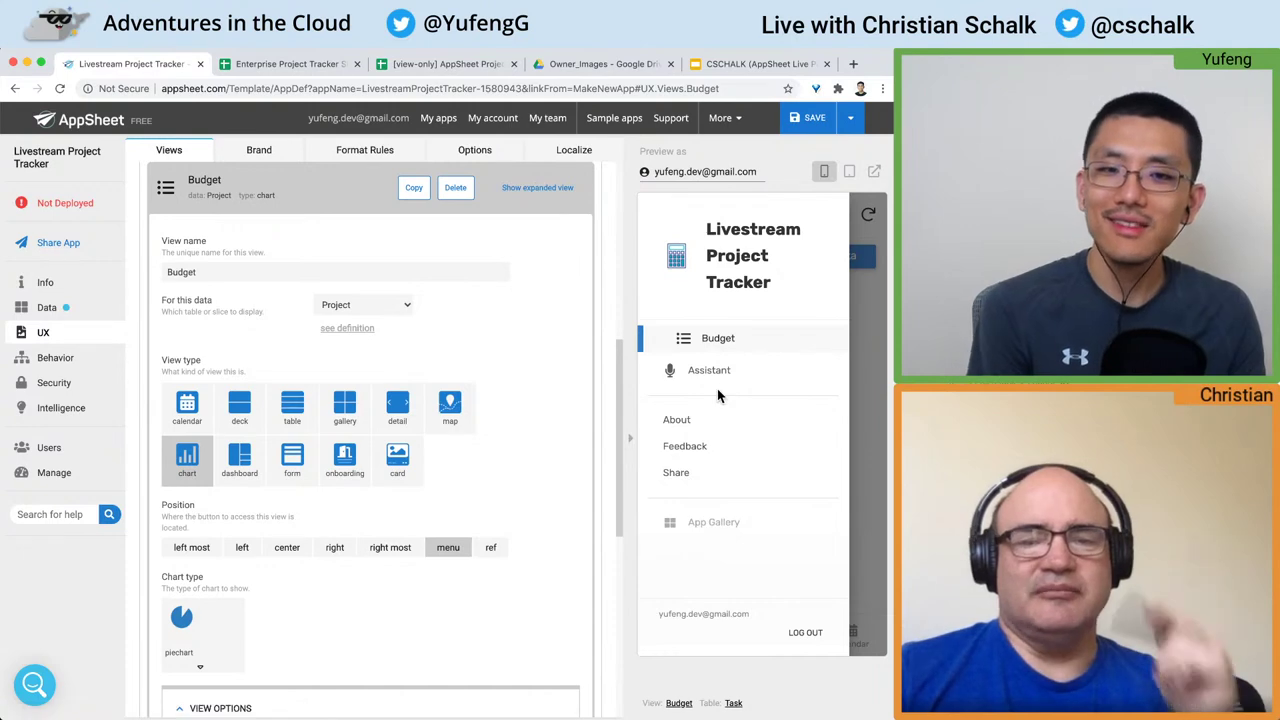
pyautogui.click(866, 382)
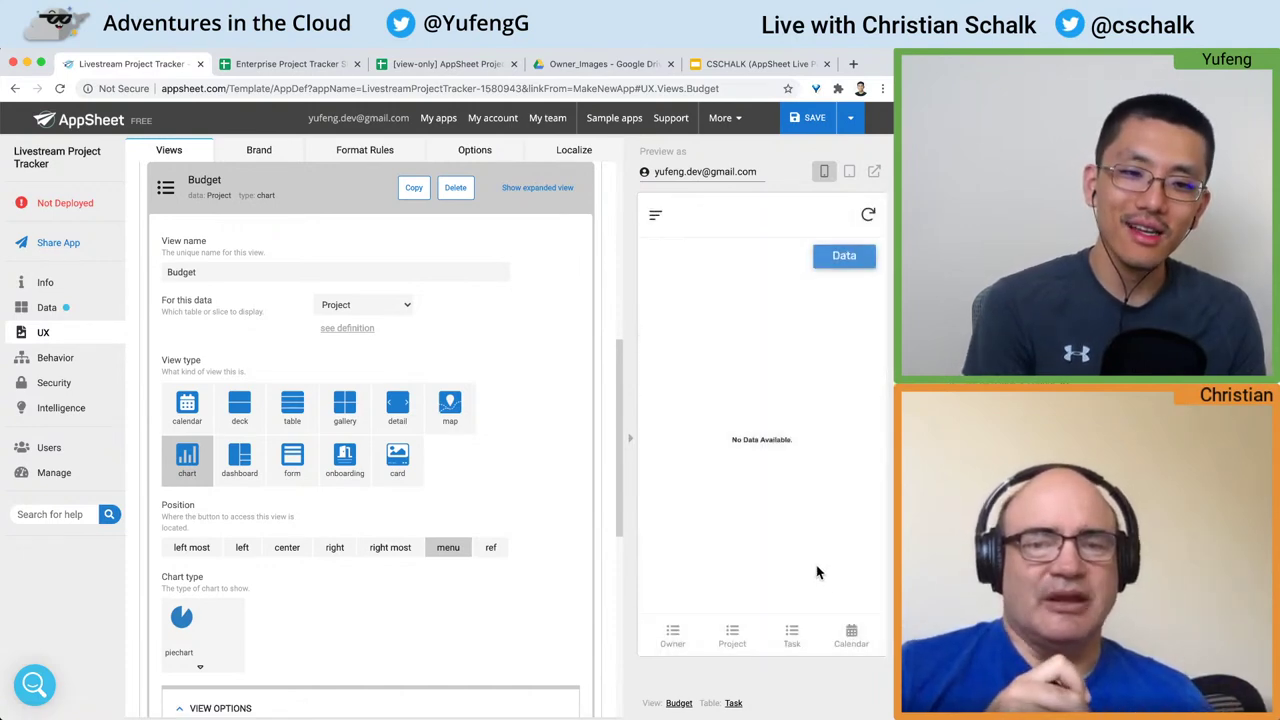
pyautogui.scroll(-3, 560, 474)
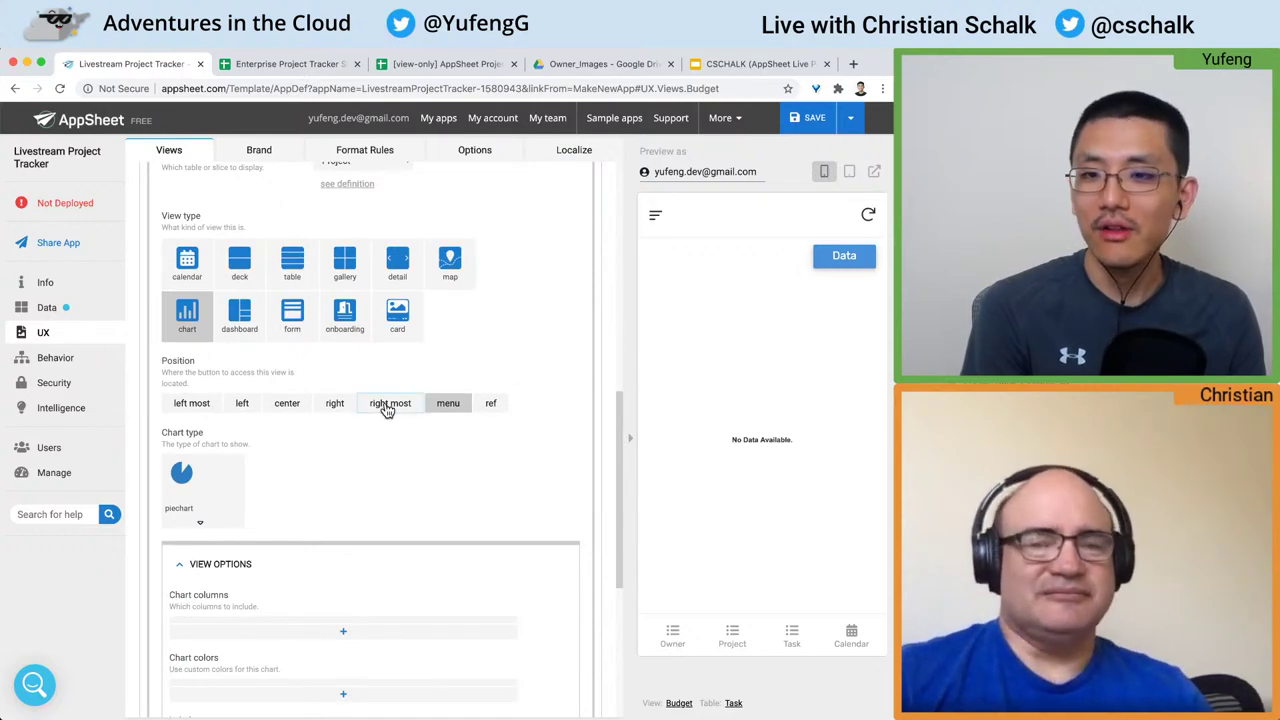
pyautogui.click(388, 404)
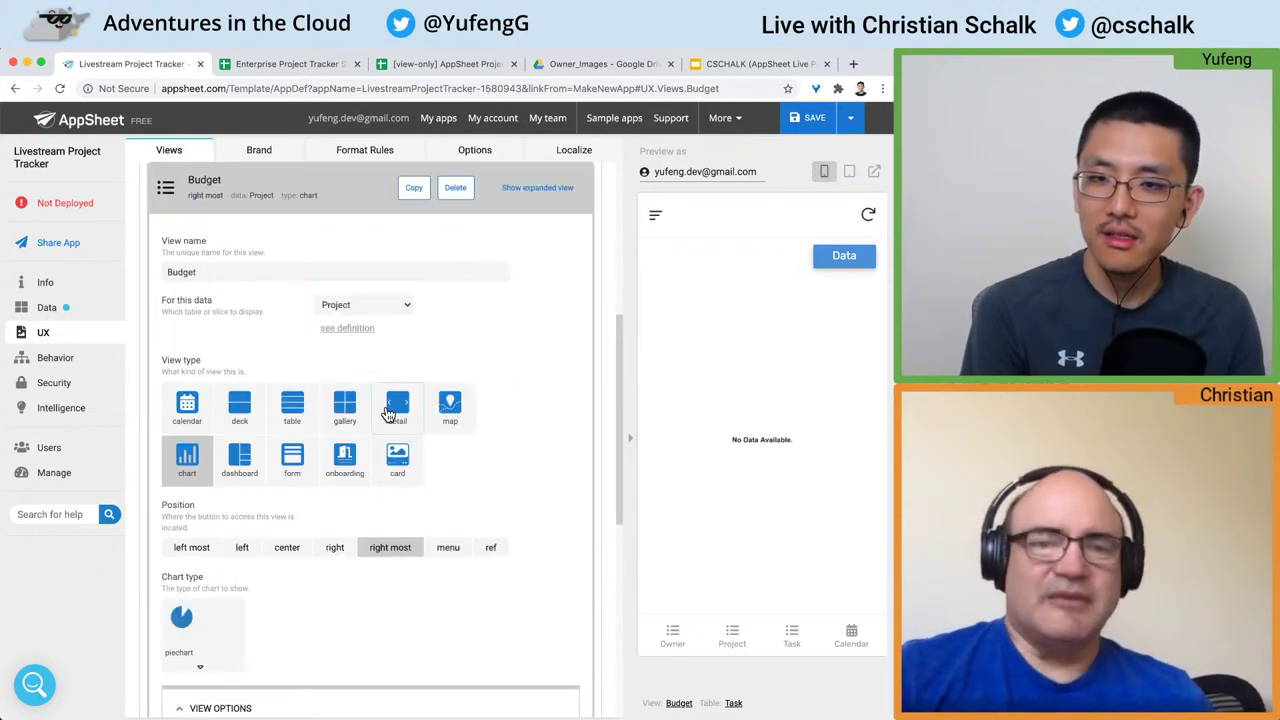
pyautogui.scroll(-3, 545, 440)
pyautogui.scroll(-5, 555, 443)
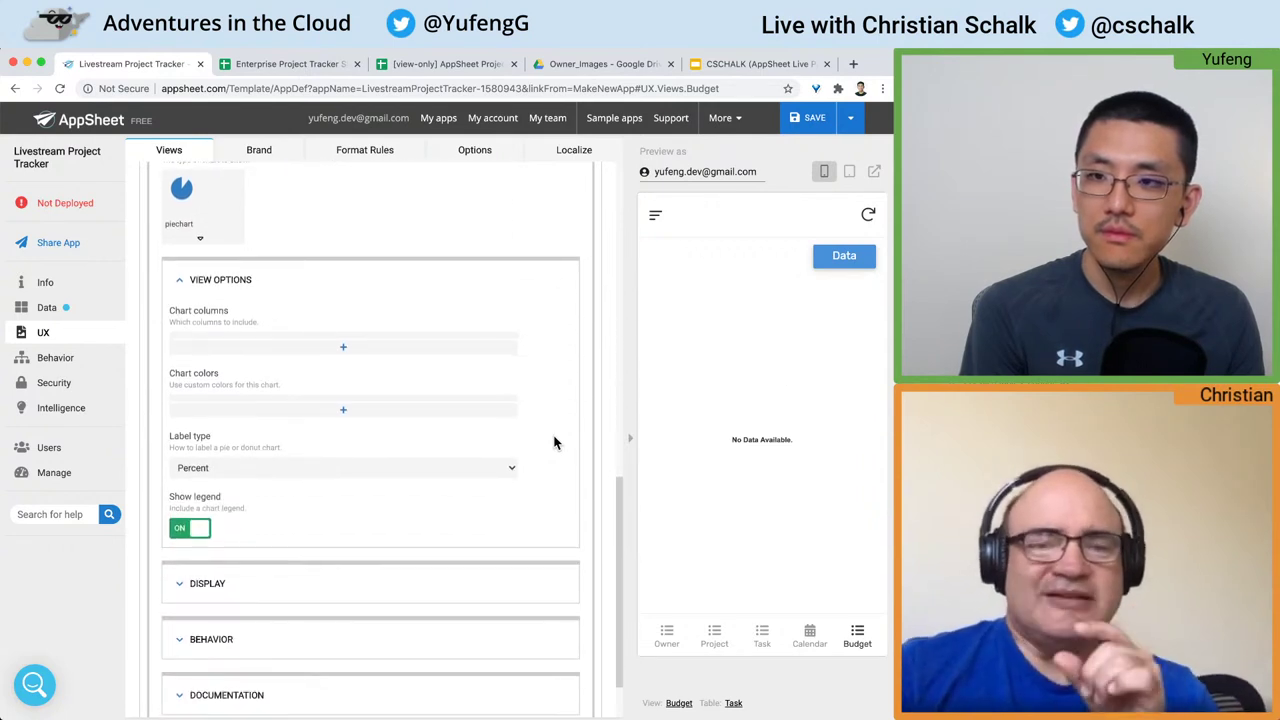
pyautogui.scroll(1, 556, 443)
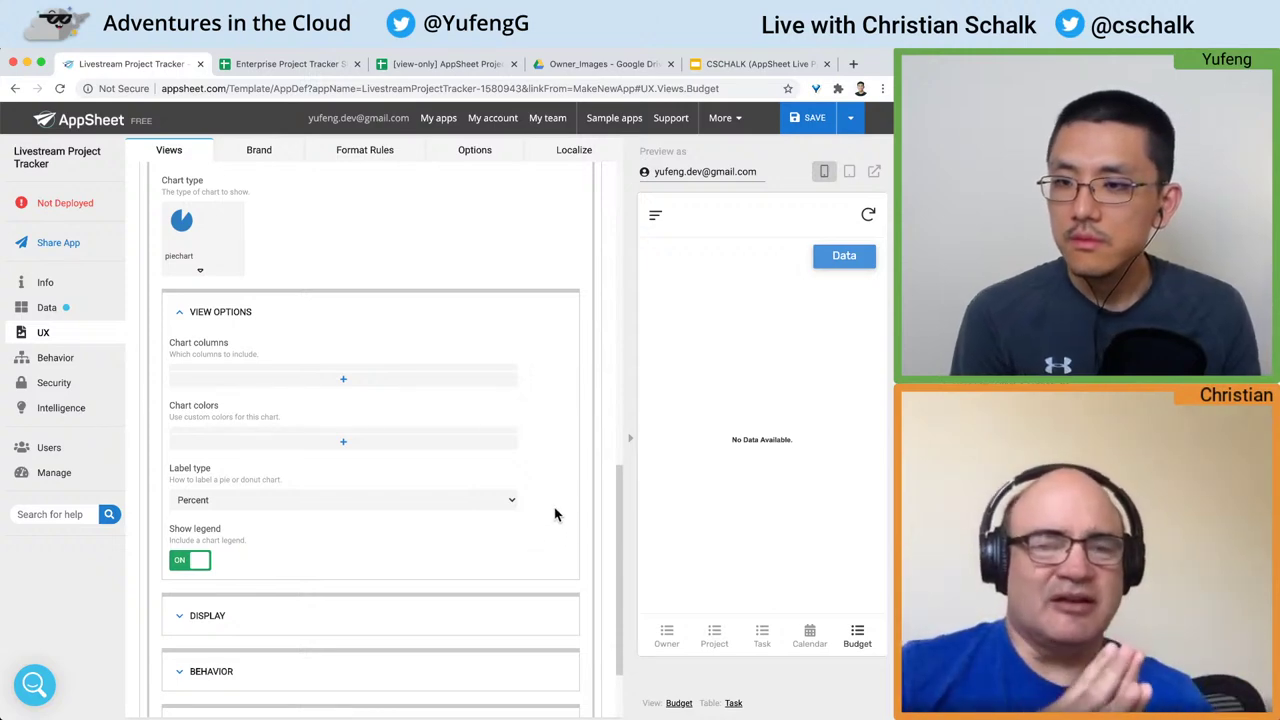
pyautogui.scroll(-1, 525, 340)
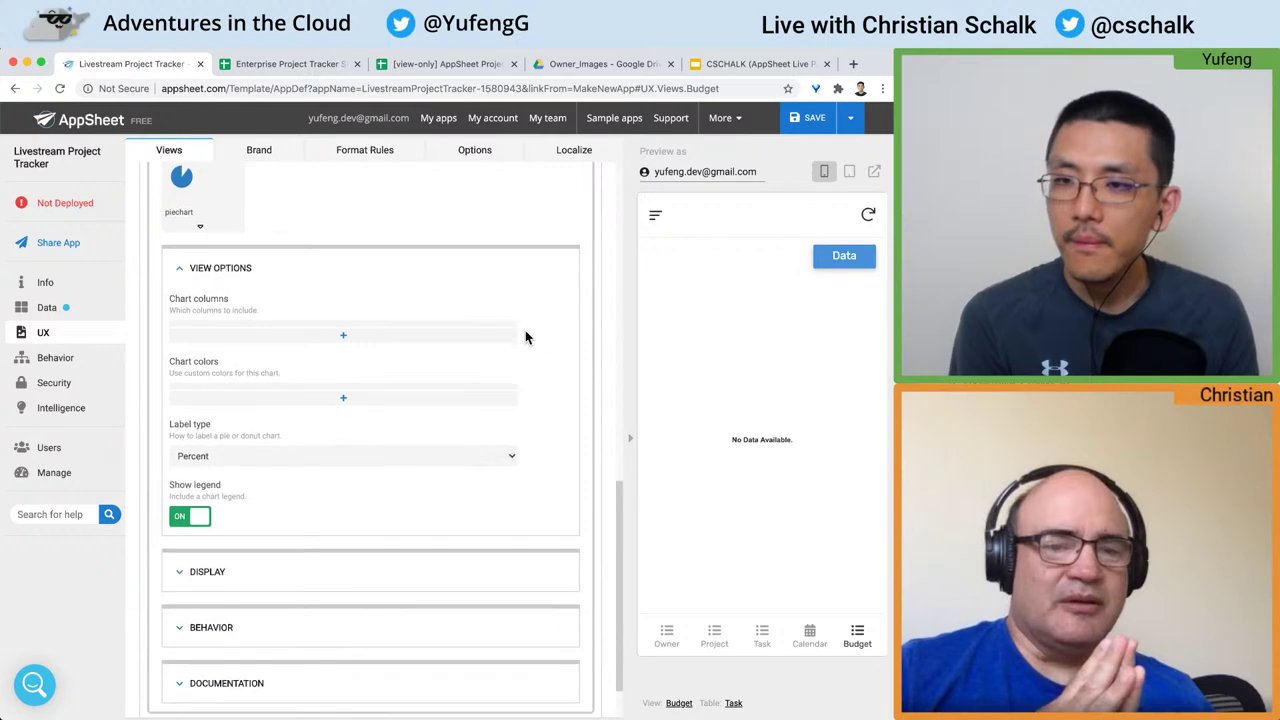
pyautogui.scroll(4, 525, 330)
pyautogui.scroll(1, 525, 337)
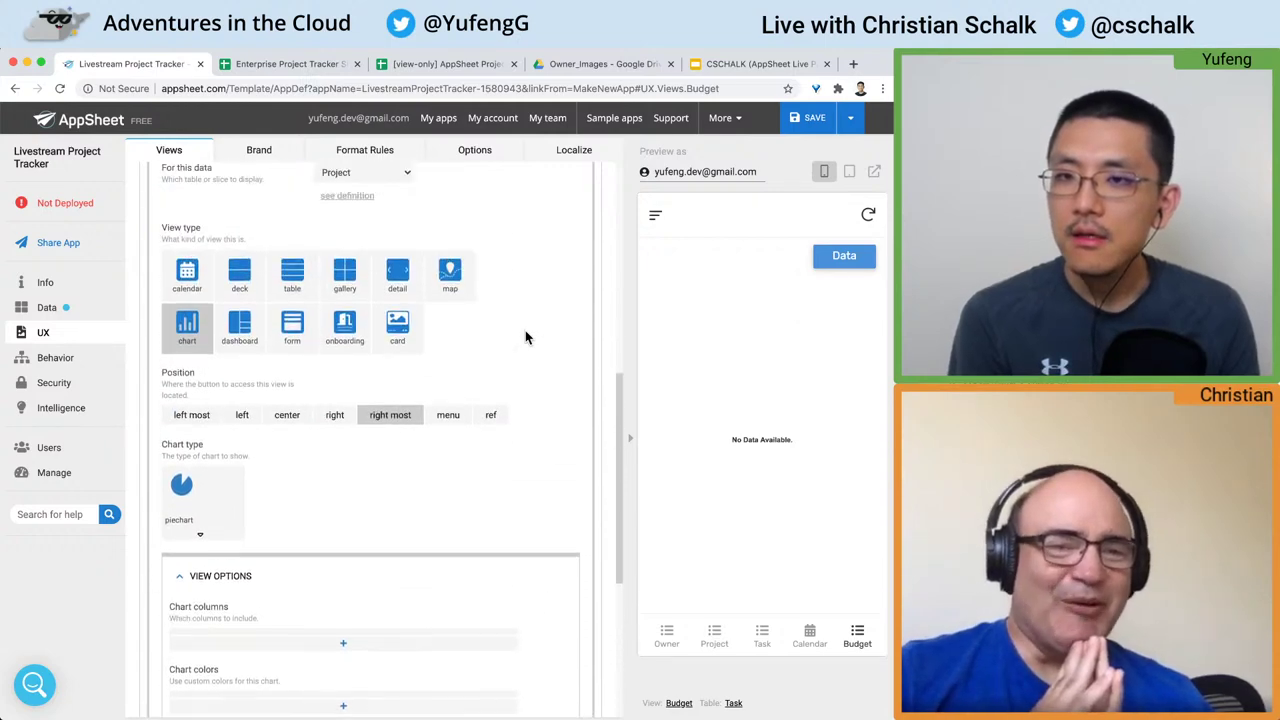
pyautogui.scroll(-4, 525, 337)
pyautogui.scroll(2, 525, 337)
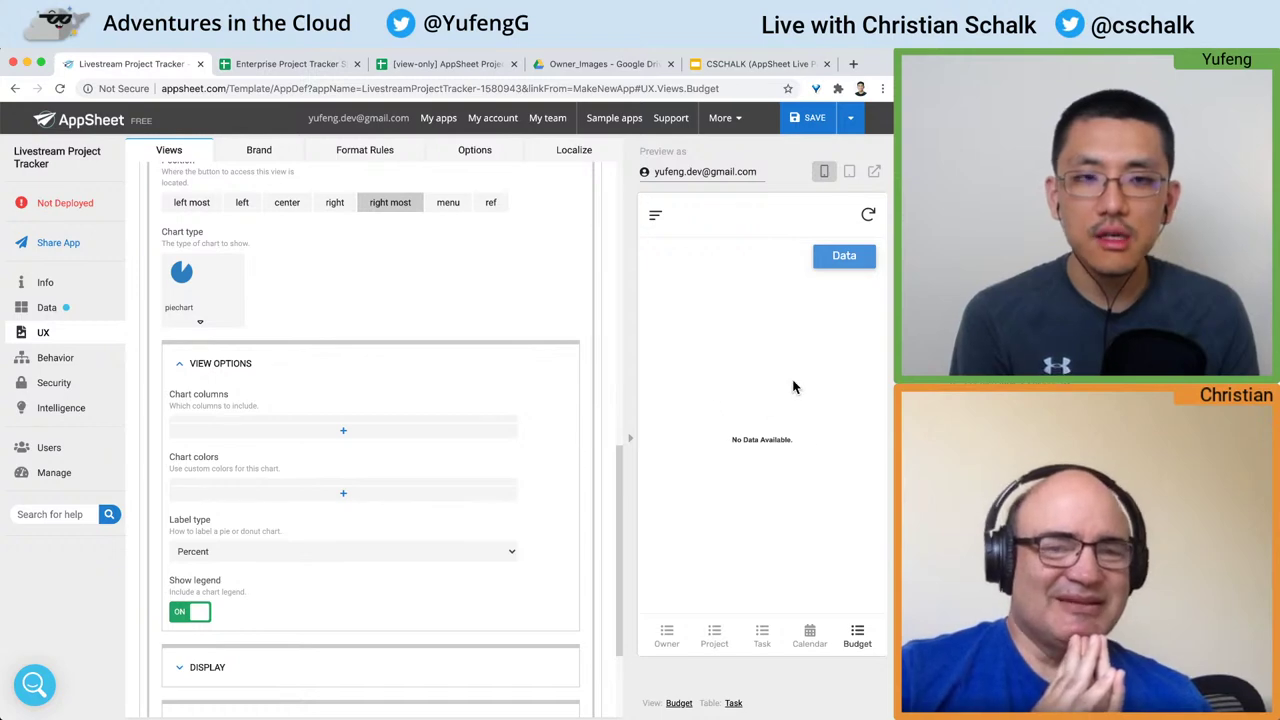
# Step: Save the app's pending changes
pyautogui.click(806, 117)
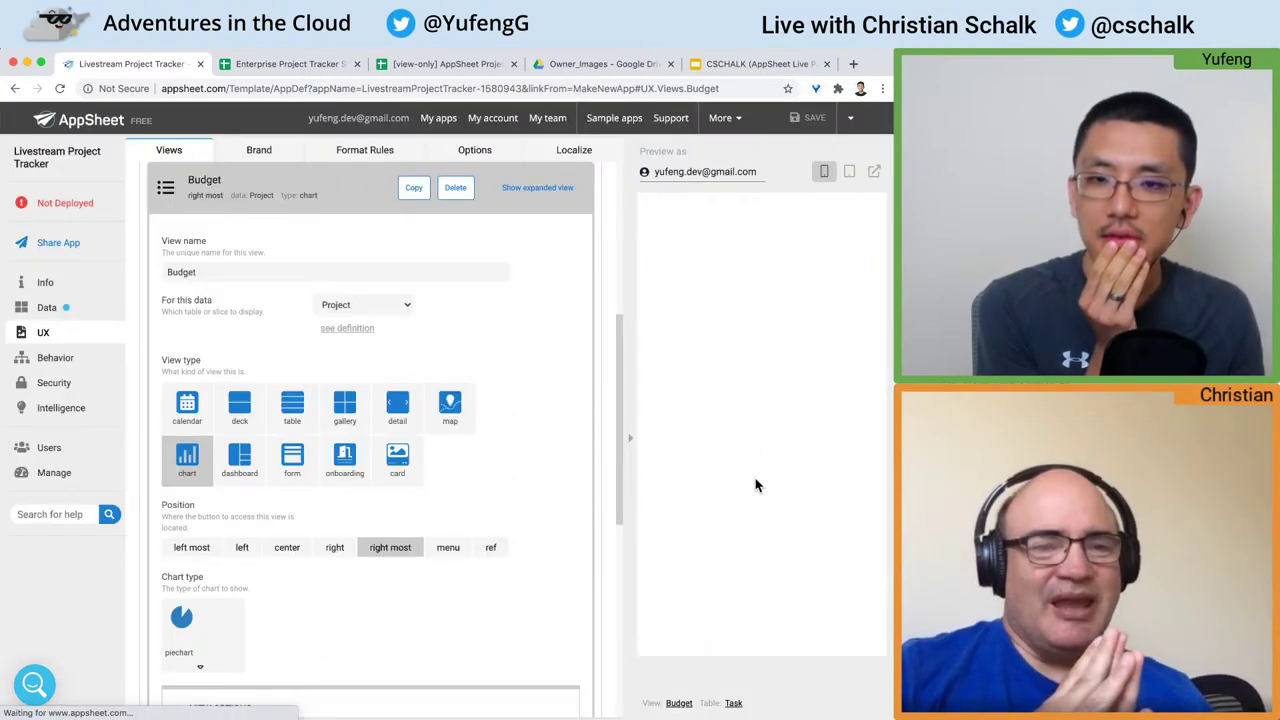
pyautogui.scroll(-1, 591, 467)
pyautogui.scroll(-4, 591, 467)
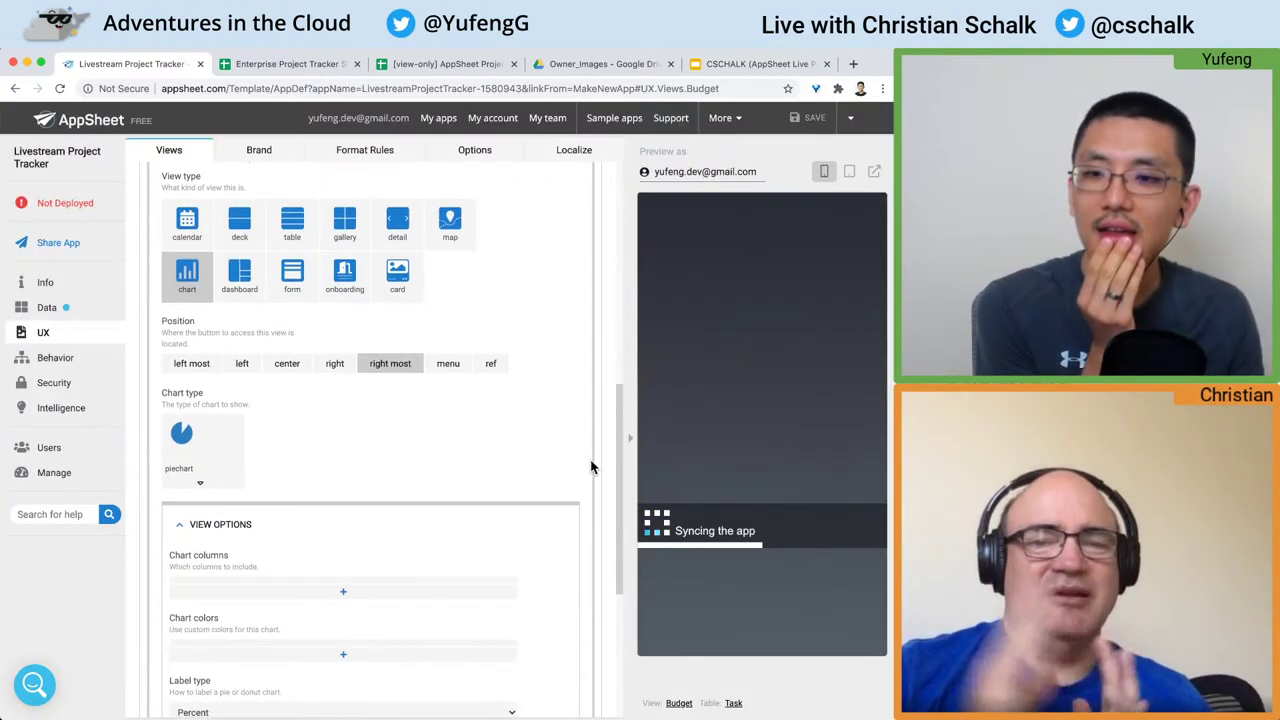
# Step: Add the Budget column to the pie chart's Chart columns
pyautogui.click(342, 356)
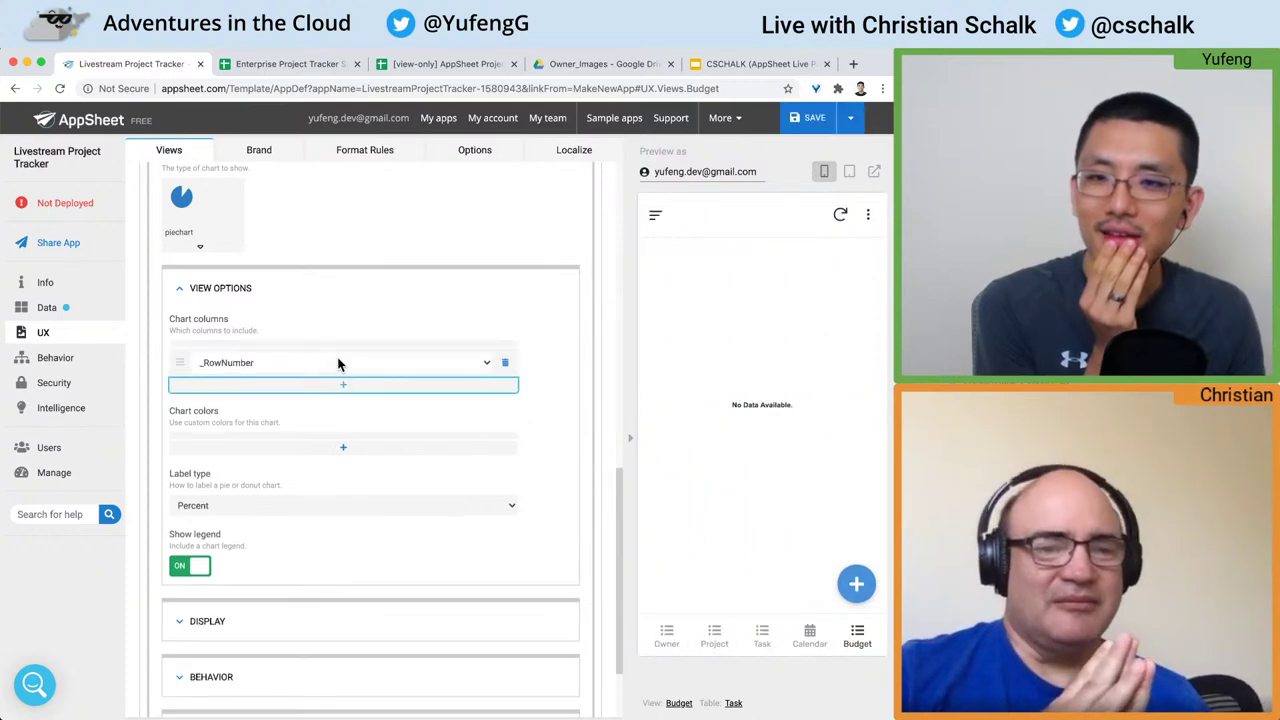
pyautogui.click(471, 361)
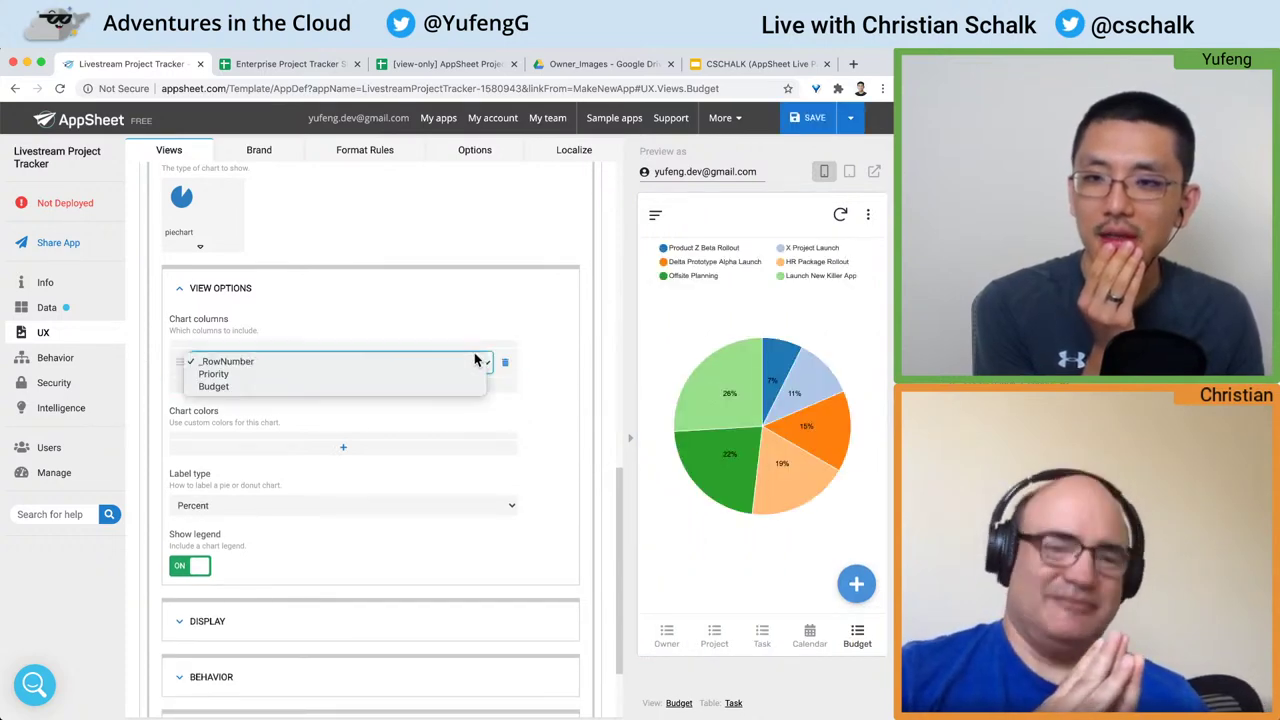
pyautogui.click(312, 387)
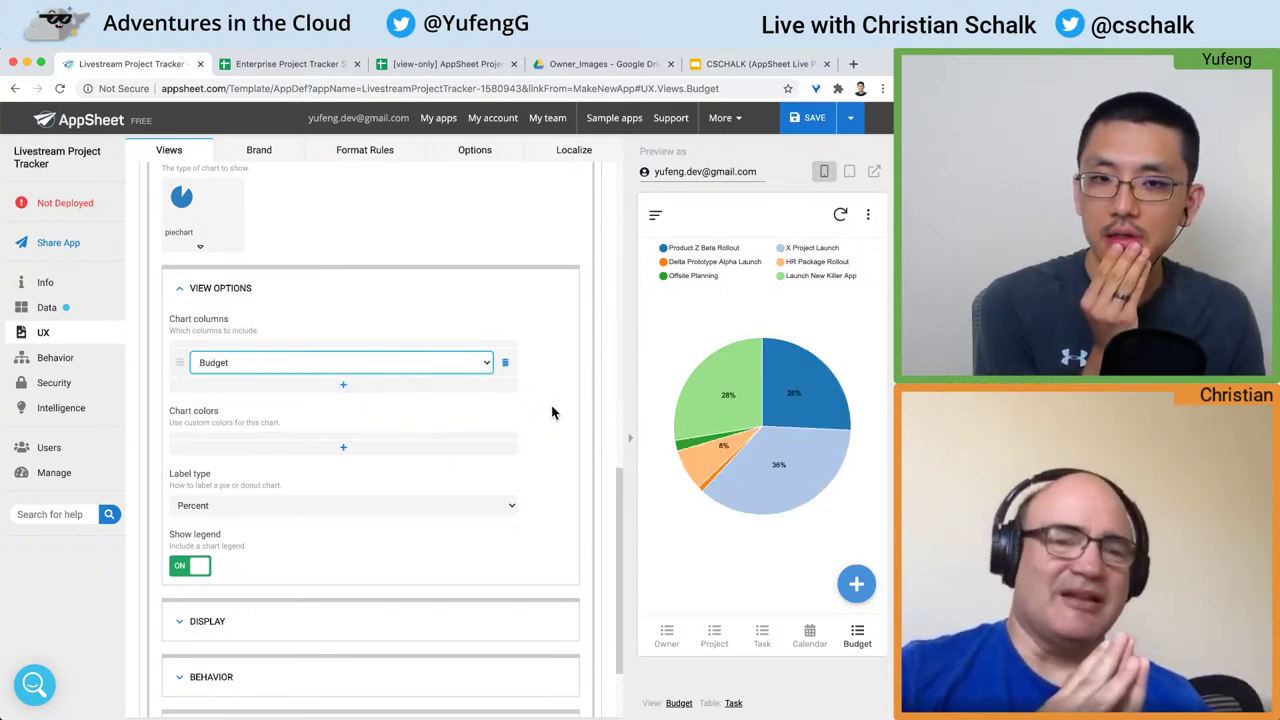
pyautogui.scroll(-1, 545, 408)
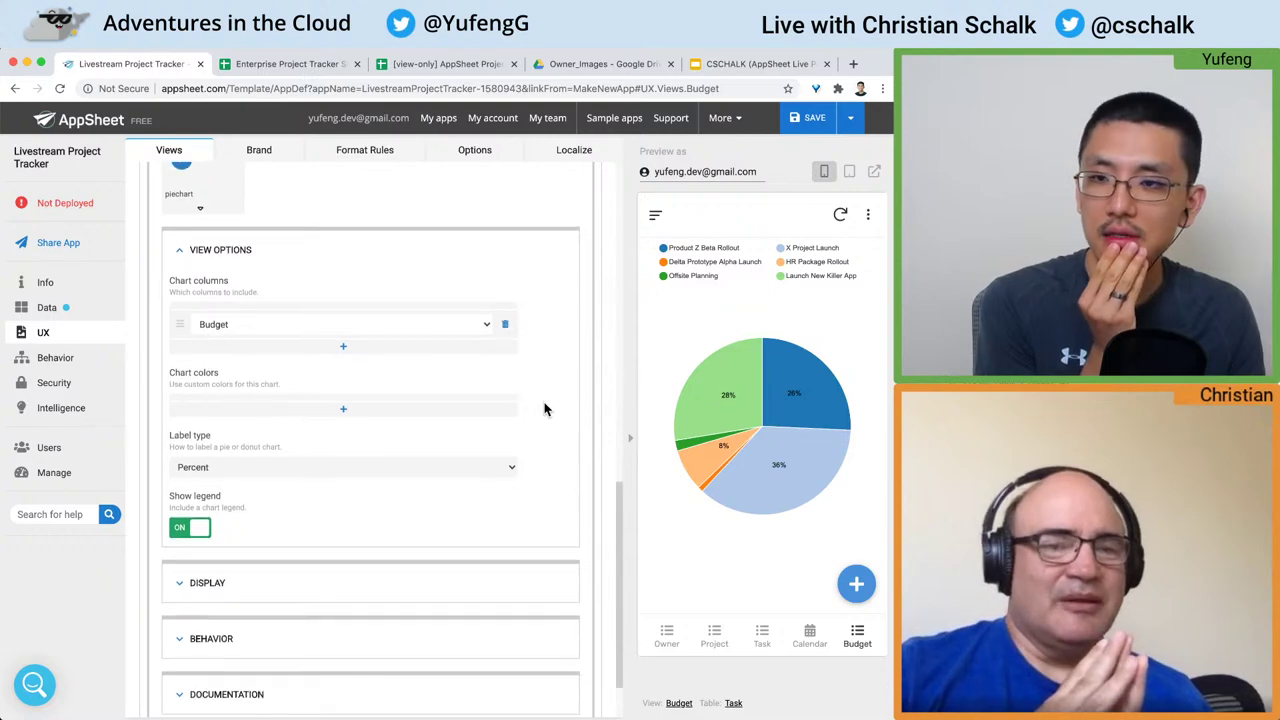
pyautogui.scroll(5, 545, 408)
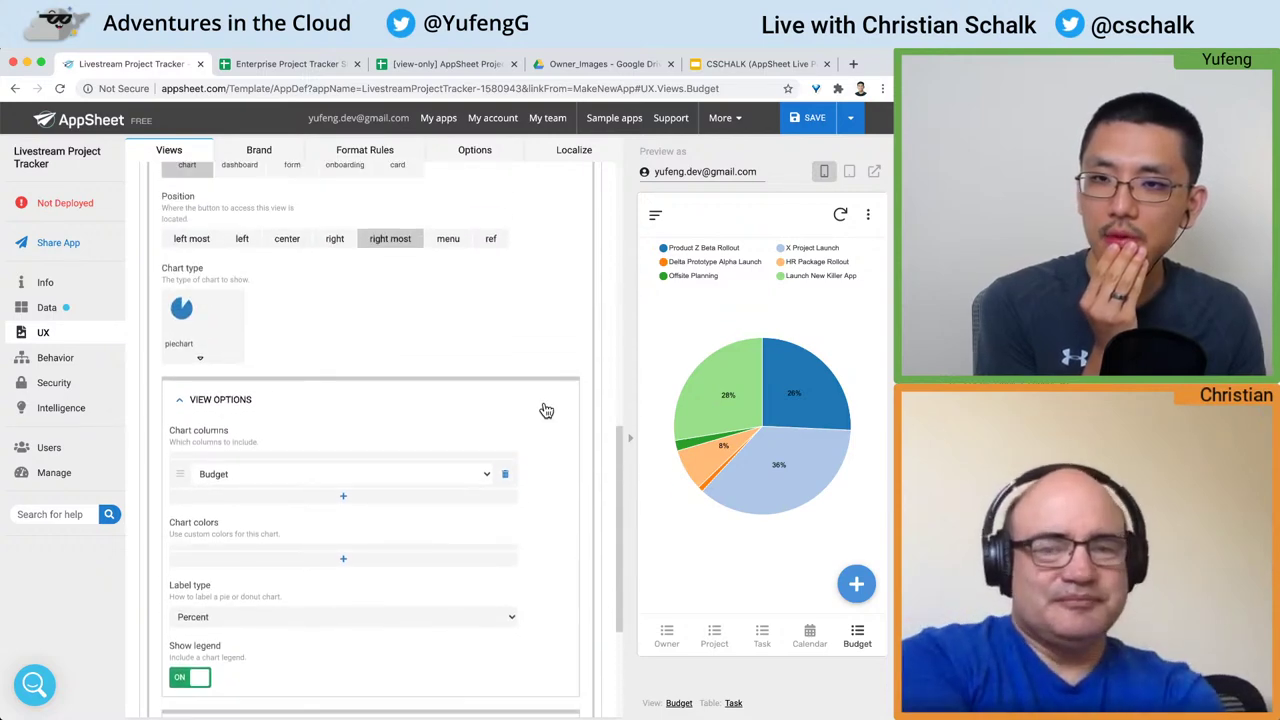
pyautogui.scroll(3, 545, 410)
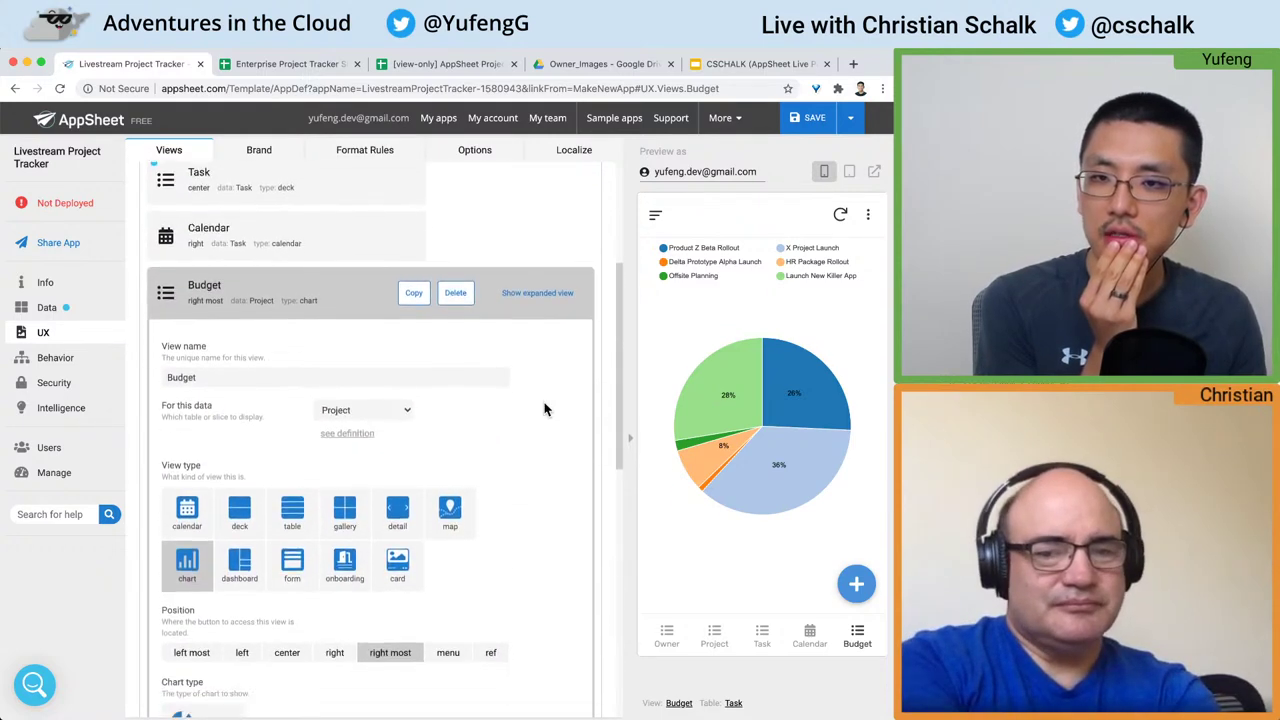
pyautogui.scroll(-8, 545, 410)
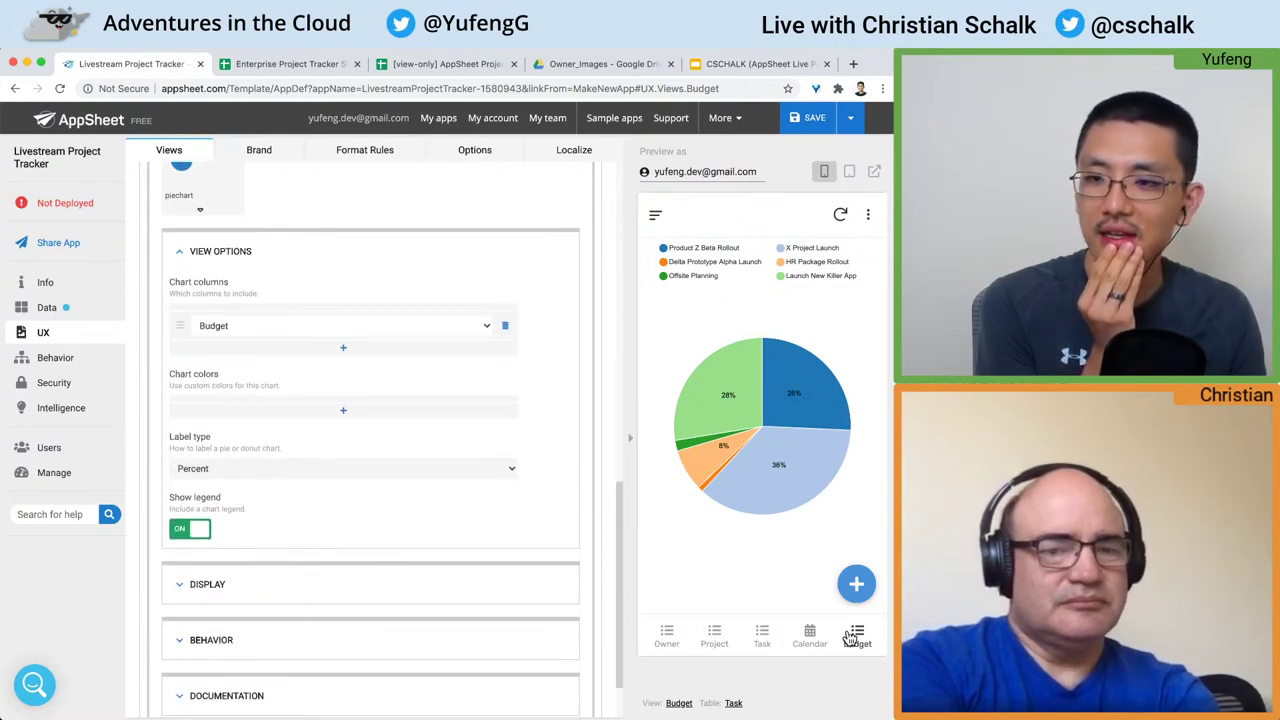
pyautogui.scroll(-2, 563, 402)
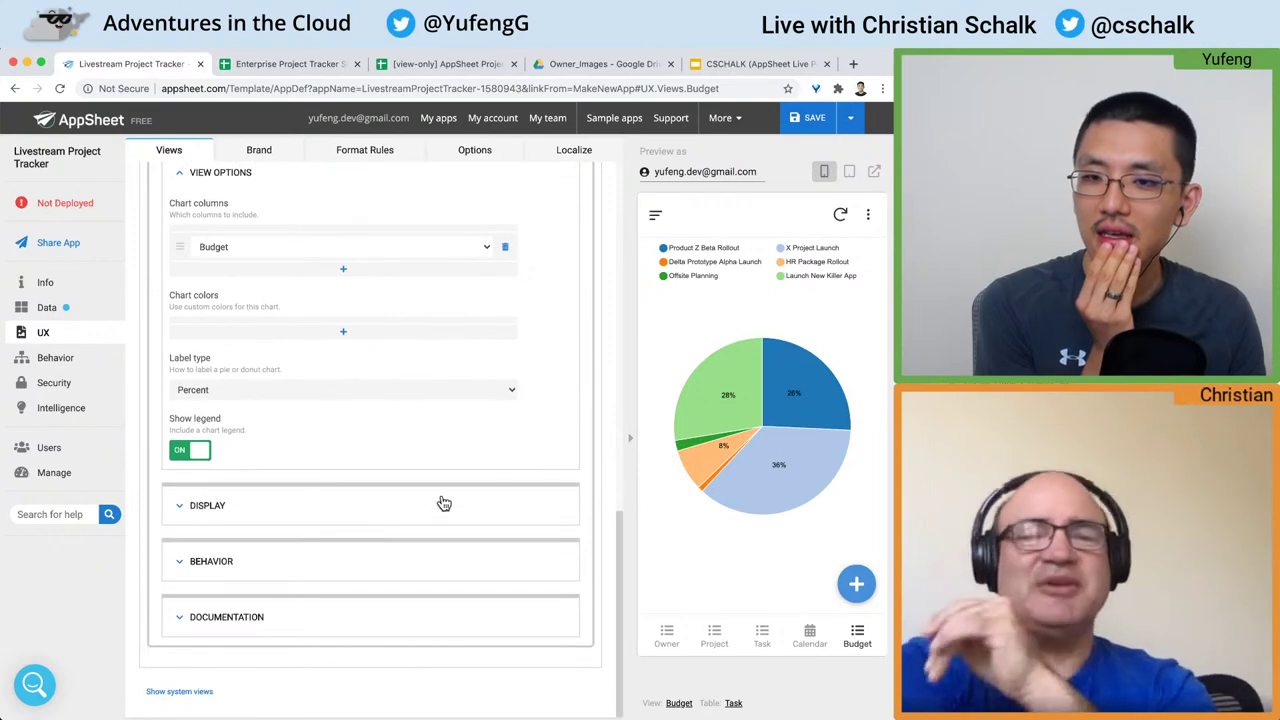
# Step: Search the Display icons for 'pie', assign a pie icon to the Budget view, and save
pyautogui.click(414, 518)
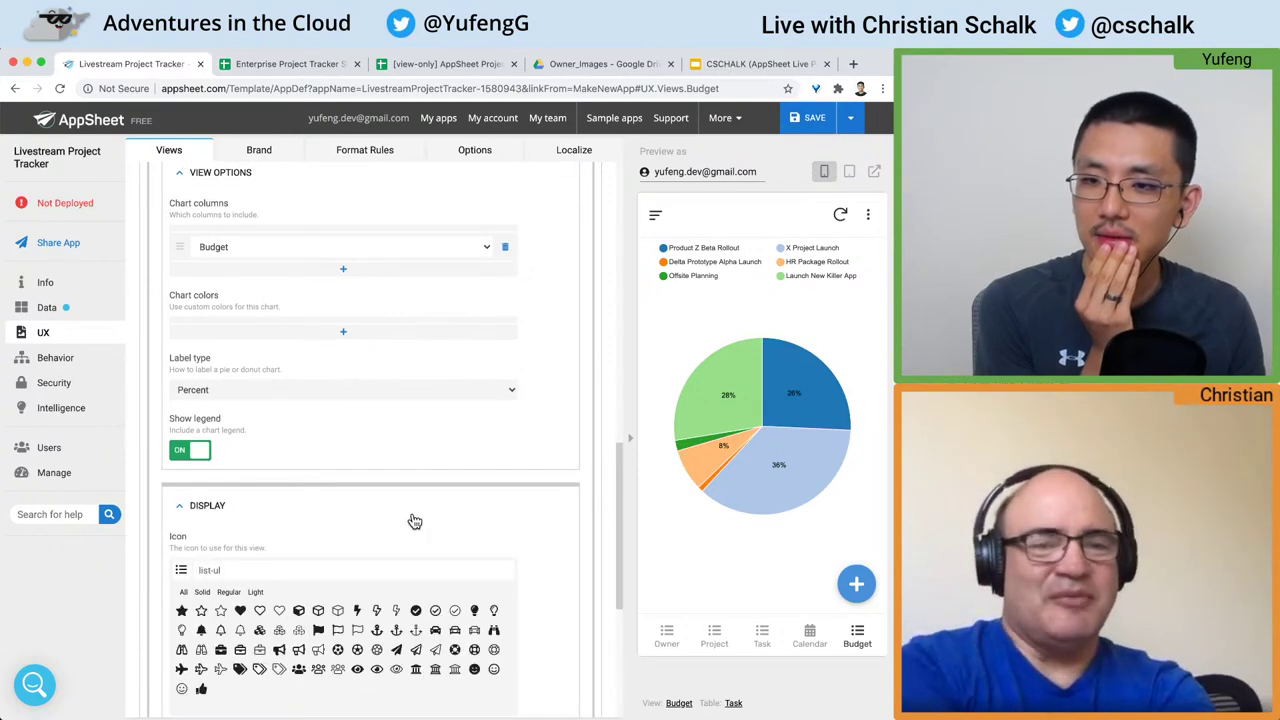
pyautogui.click(483, 505)
pyautogui.click(483, 505)
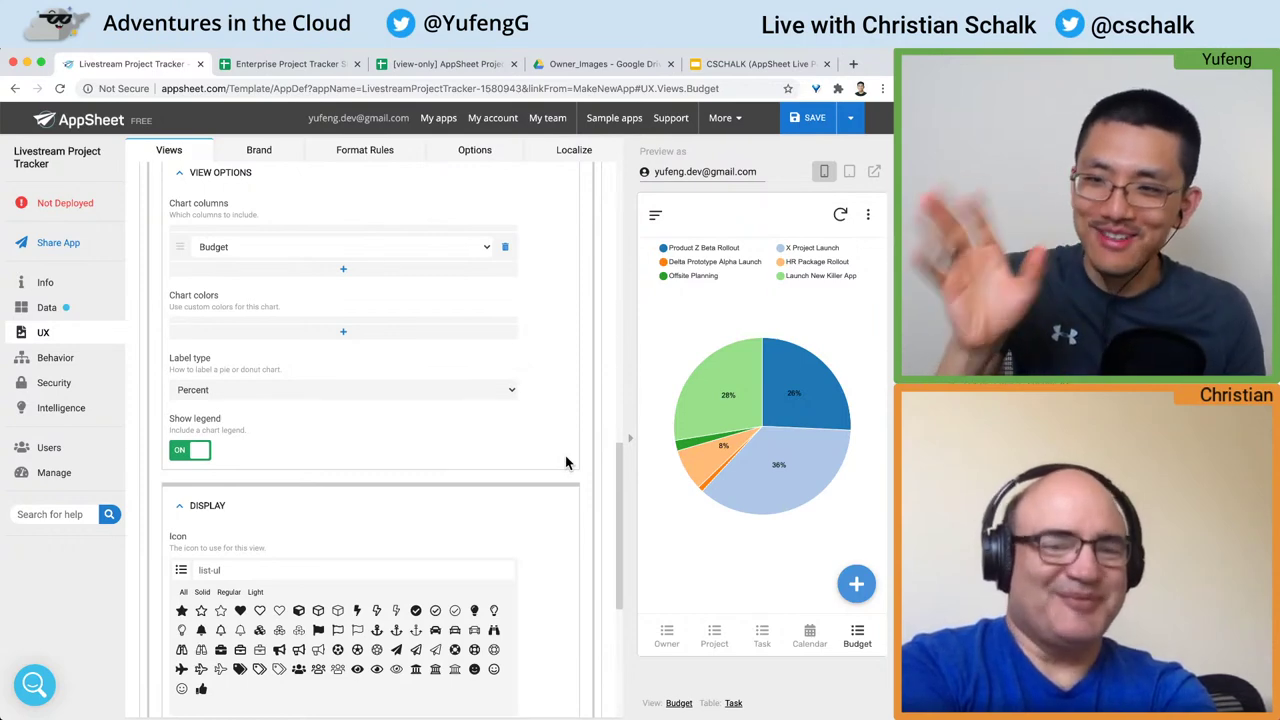
pyautogui.scroll(-3, 565, 462)
pyautogui.scroll(-1, 565, 462)
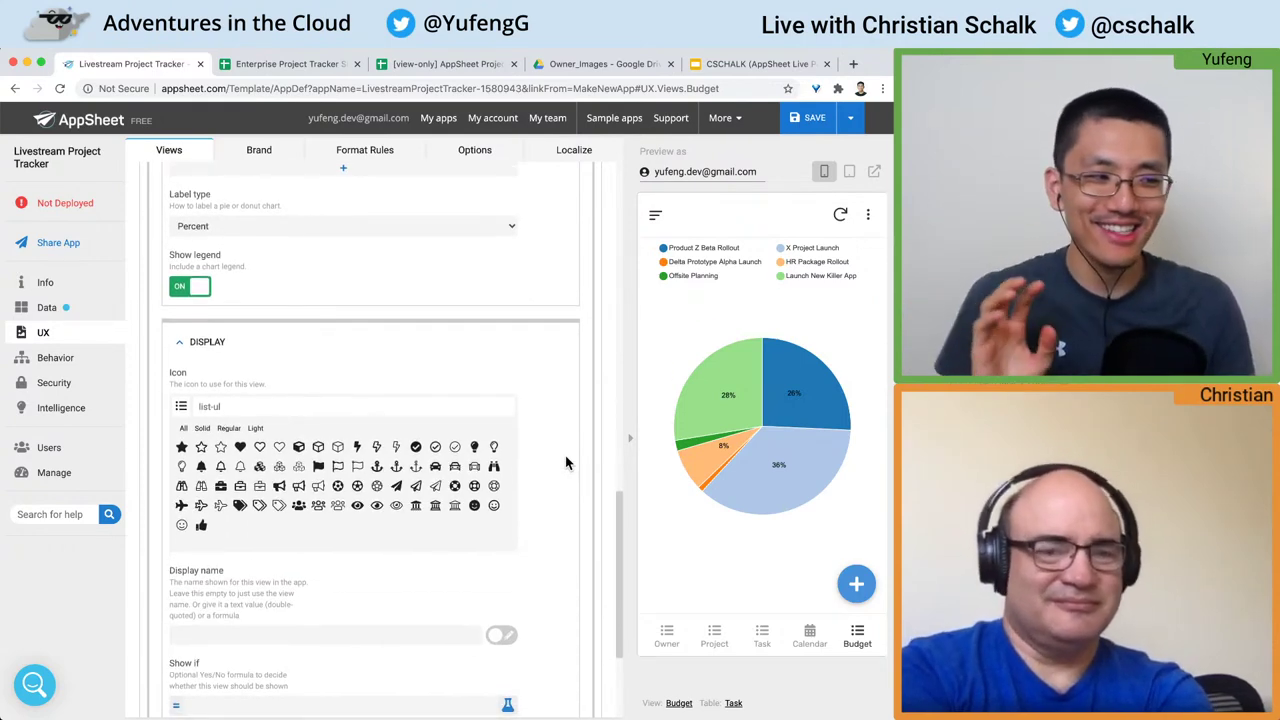
pyautogui.scroll(-2, 565, 455)
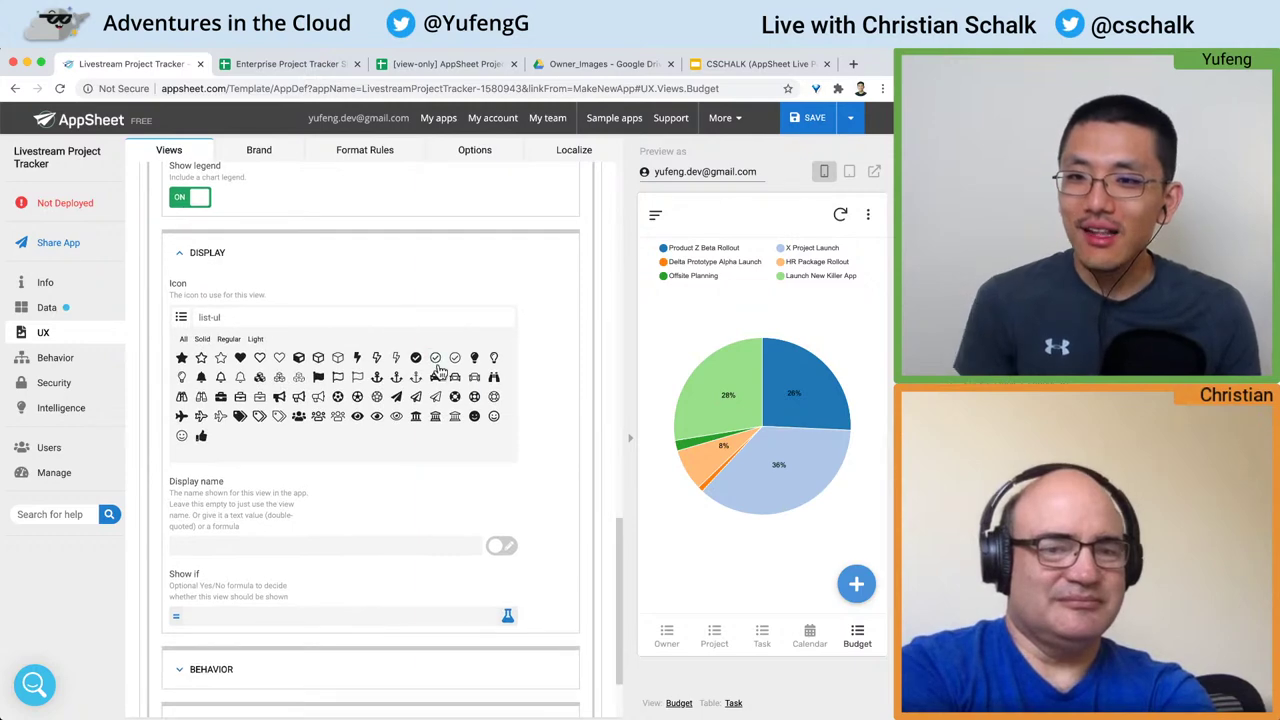
pyautogui.scroll(-2, 453, 368)
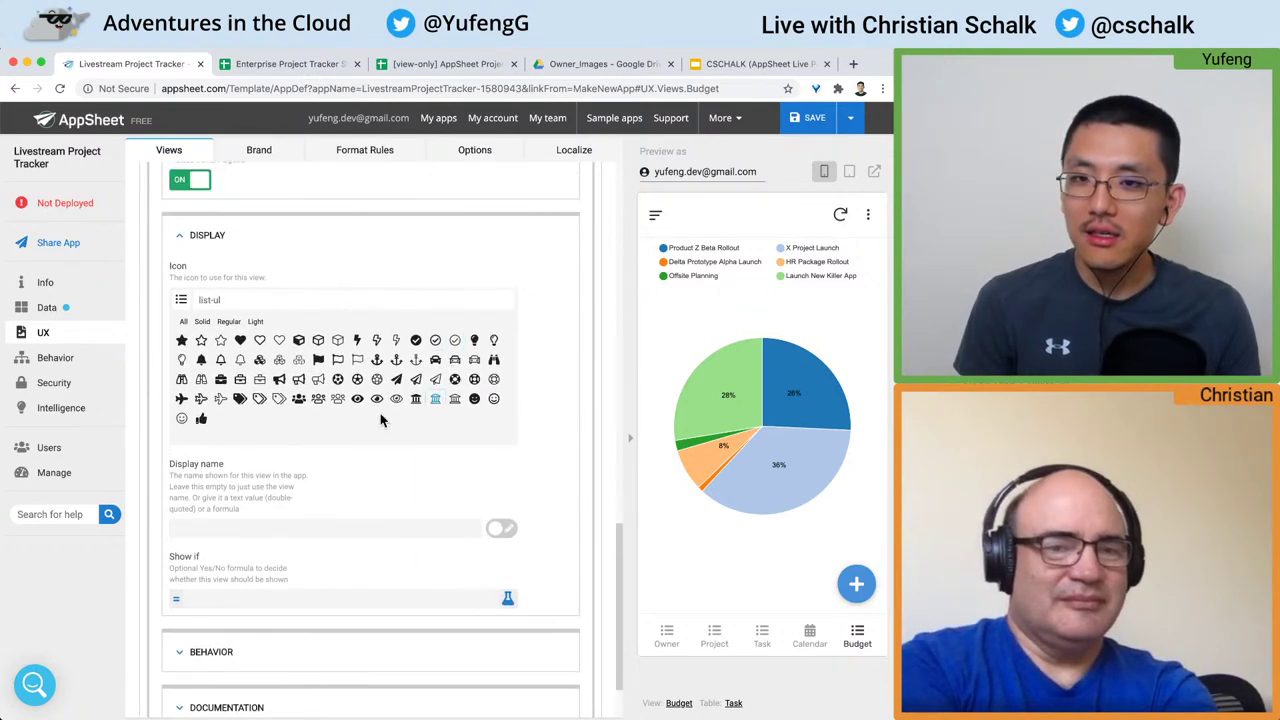
pyautogui.click(395, 299)
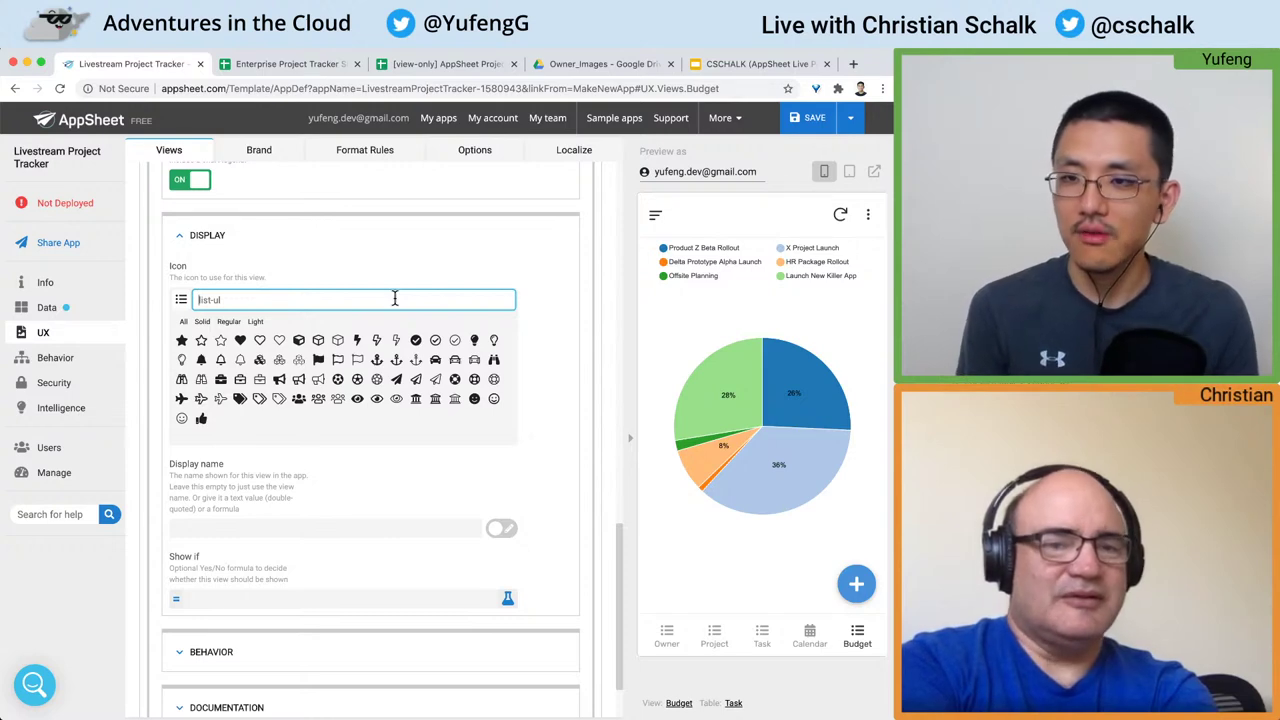
pyautogui.press('super+a')
pyautogui.write('pie')
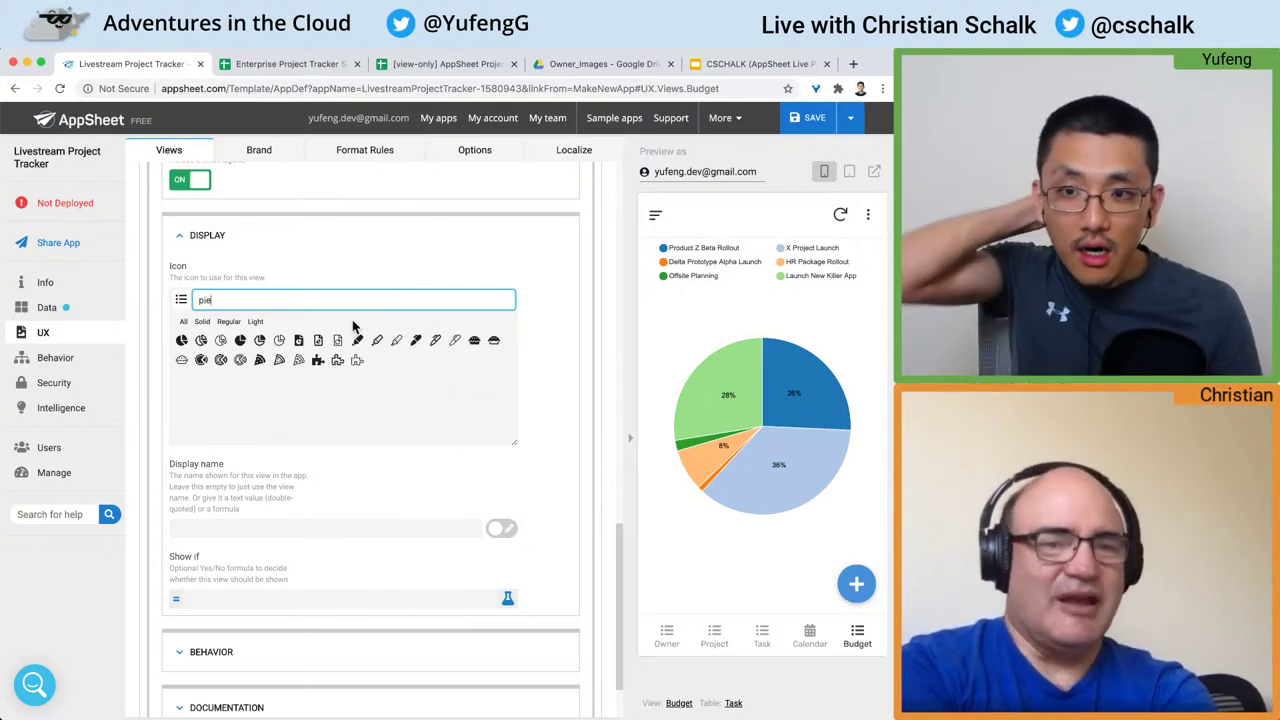
pyautogui.click(201, 341)
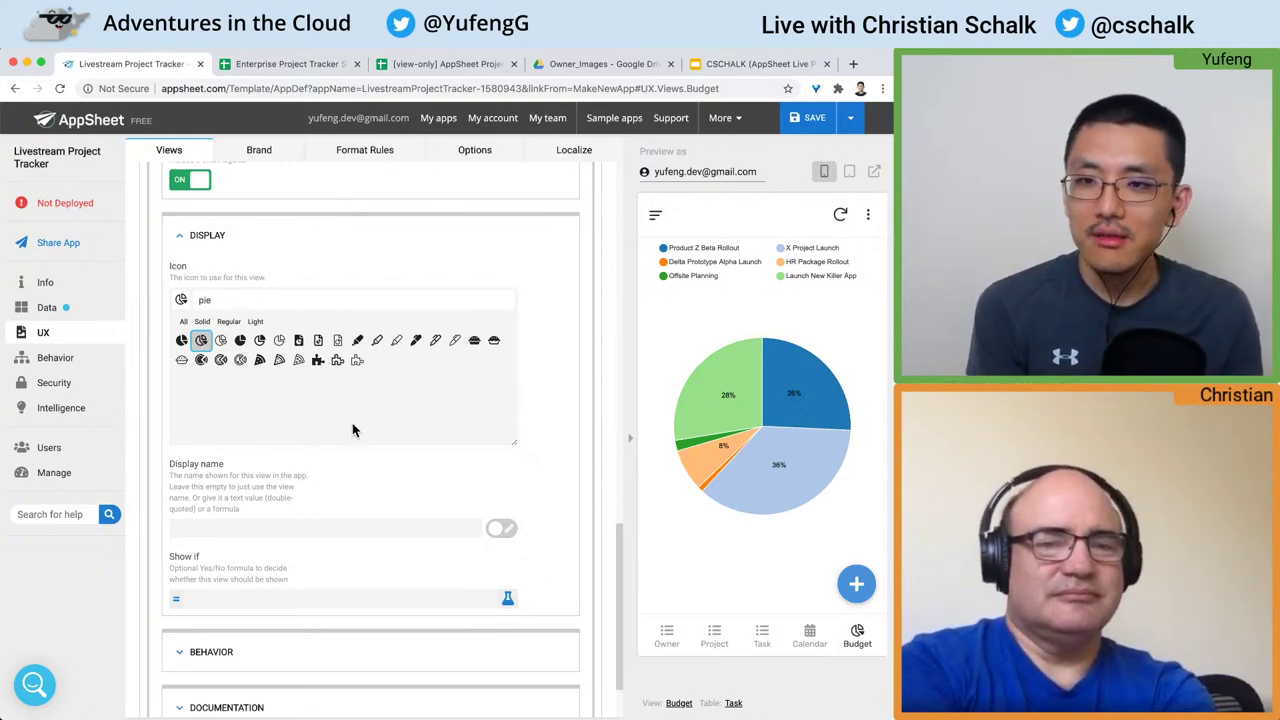
pyautogui.click(182, 362)
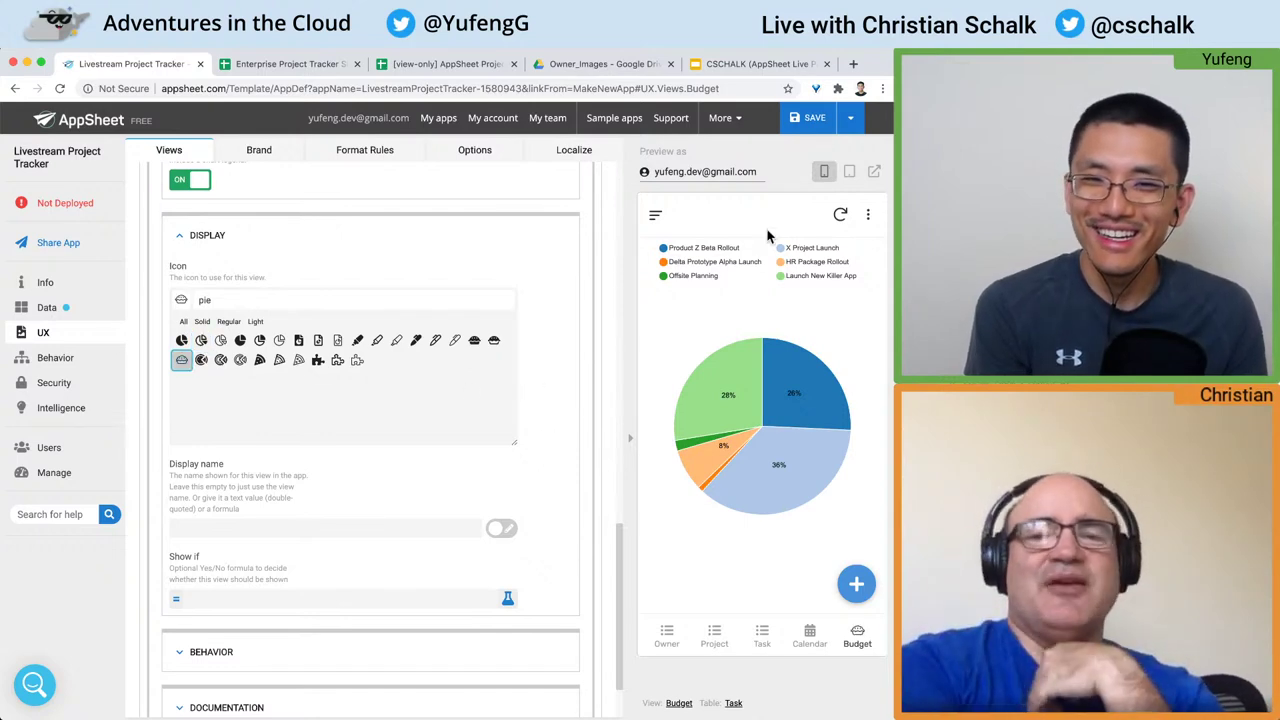
pyautogui.click(808, 120)
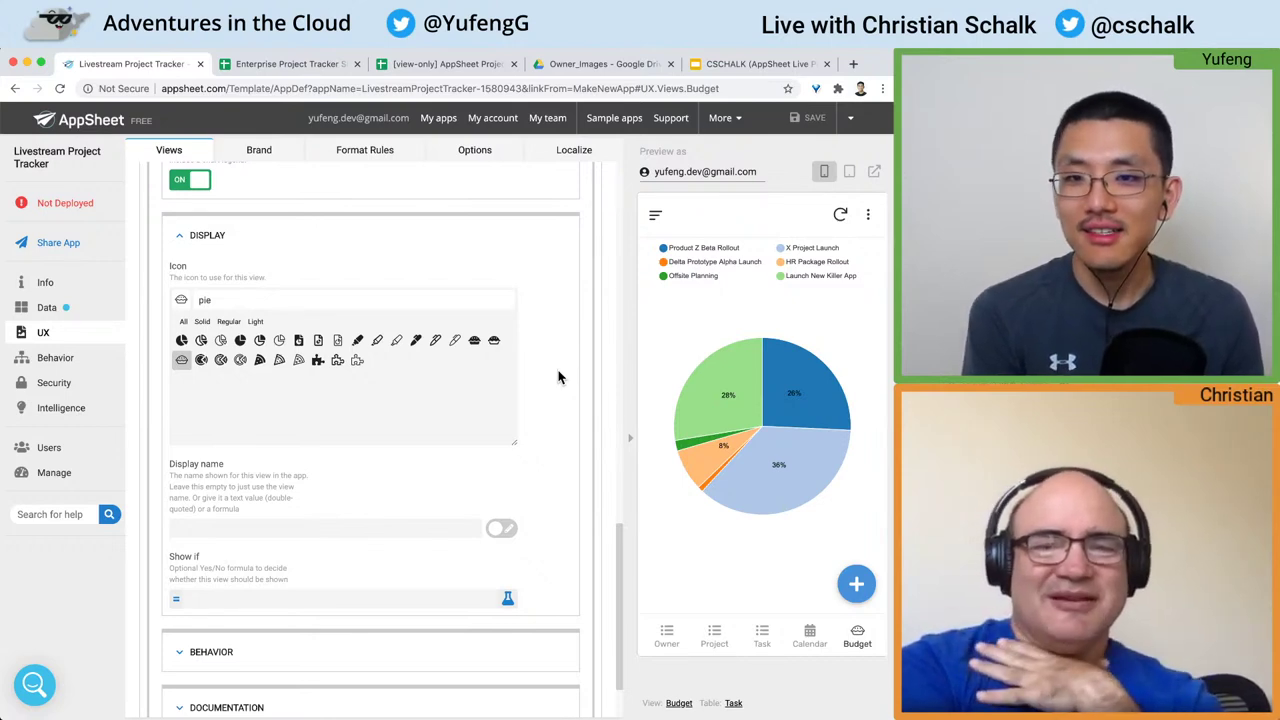
# Step: Switch to a different pie icon and preview the app at tablet size
pyautogui.click(494, 341)
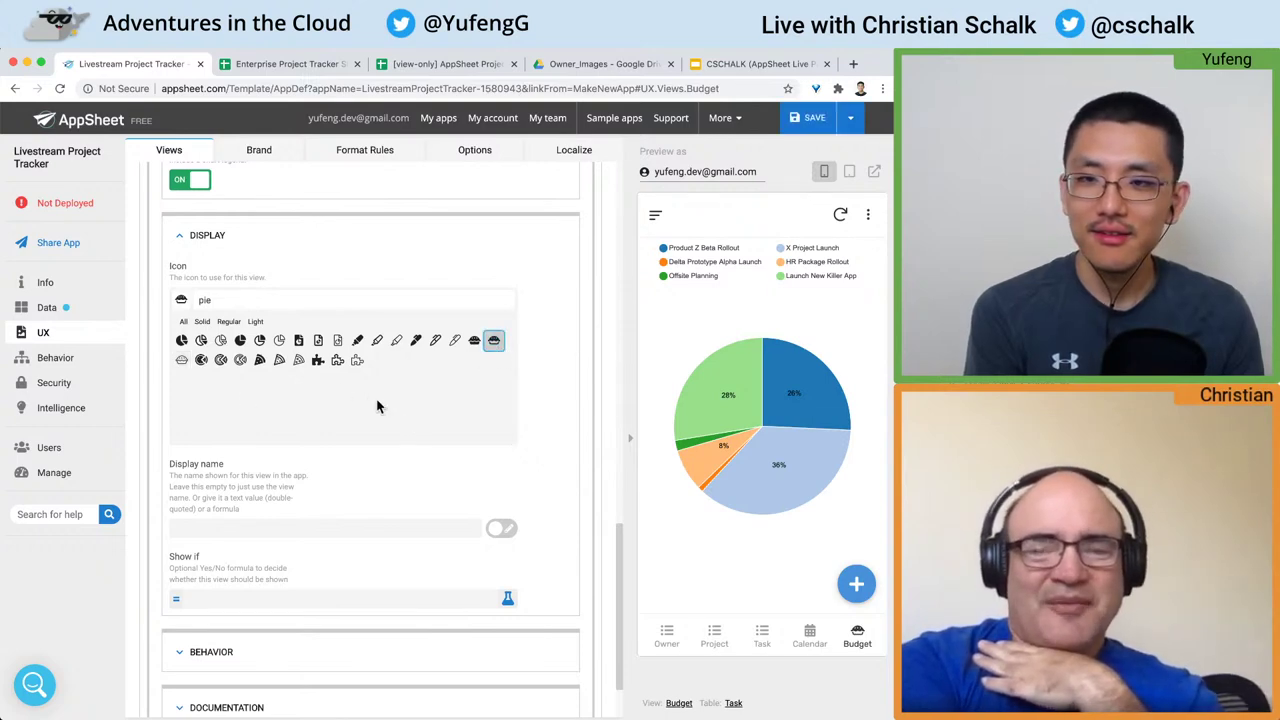
pyautogui.scroll(-1, 538, 413)
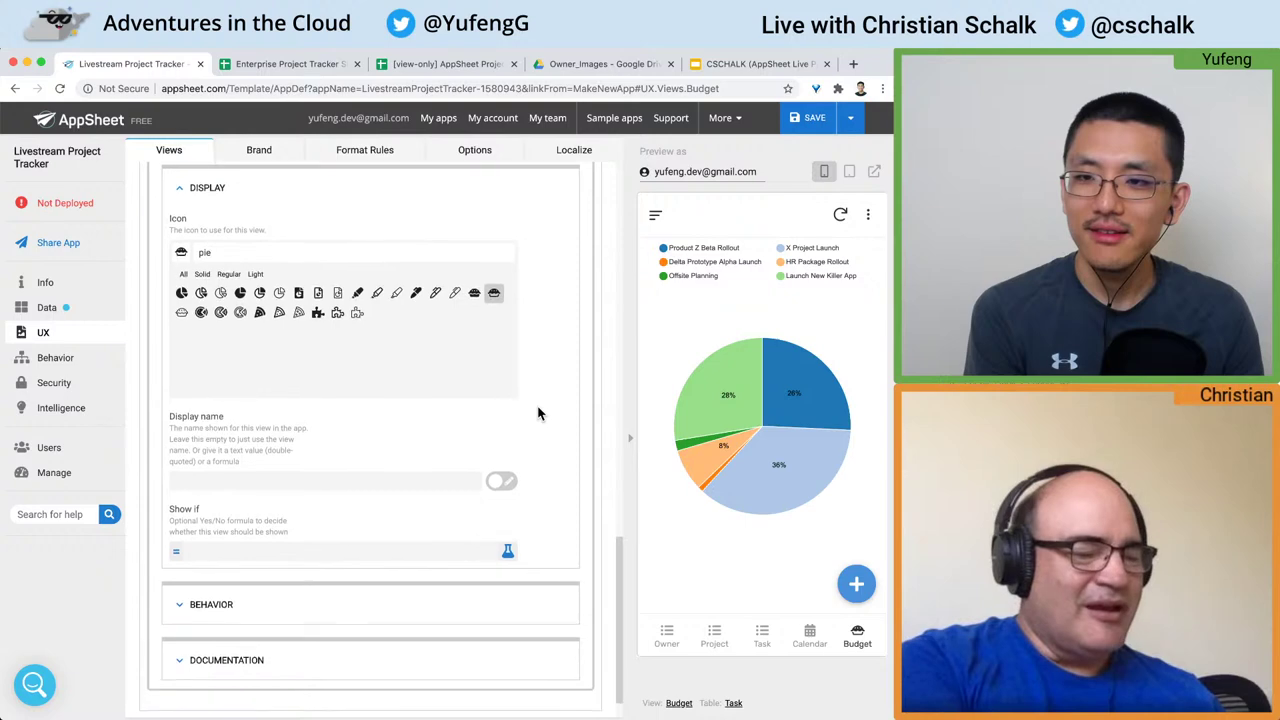
pyautogui.scroll(-1, 538, 413)
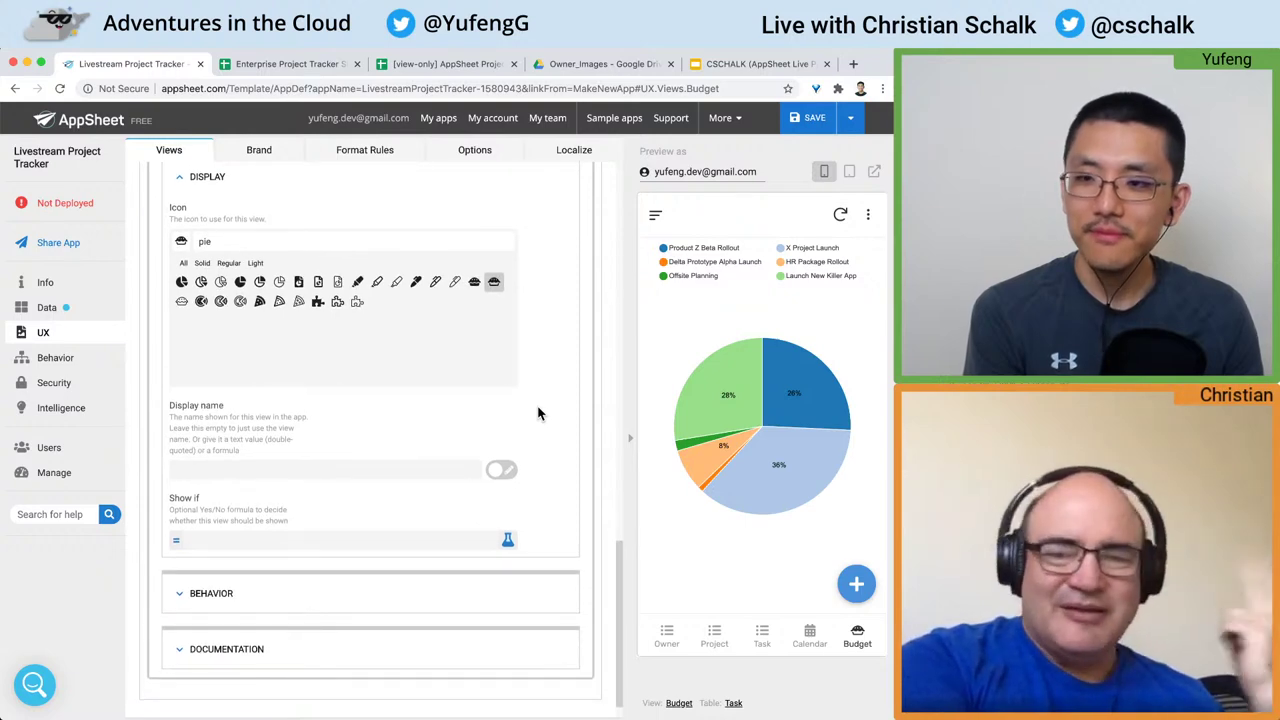
pyautogui.scroll(-1, 538, 413)
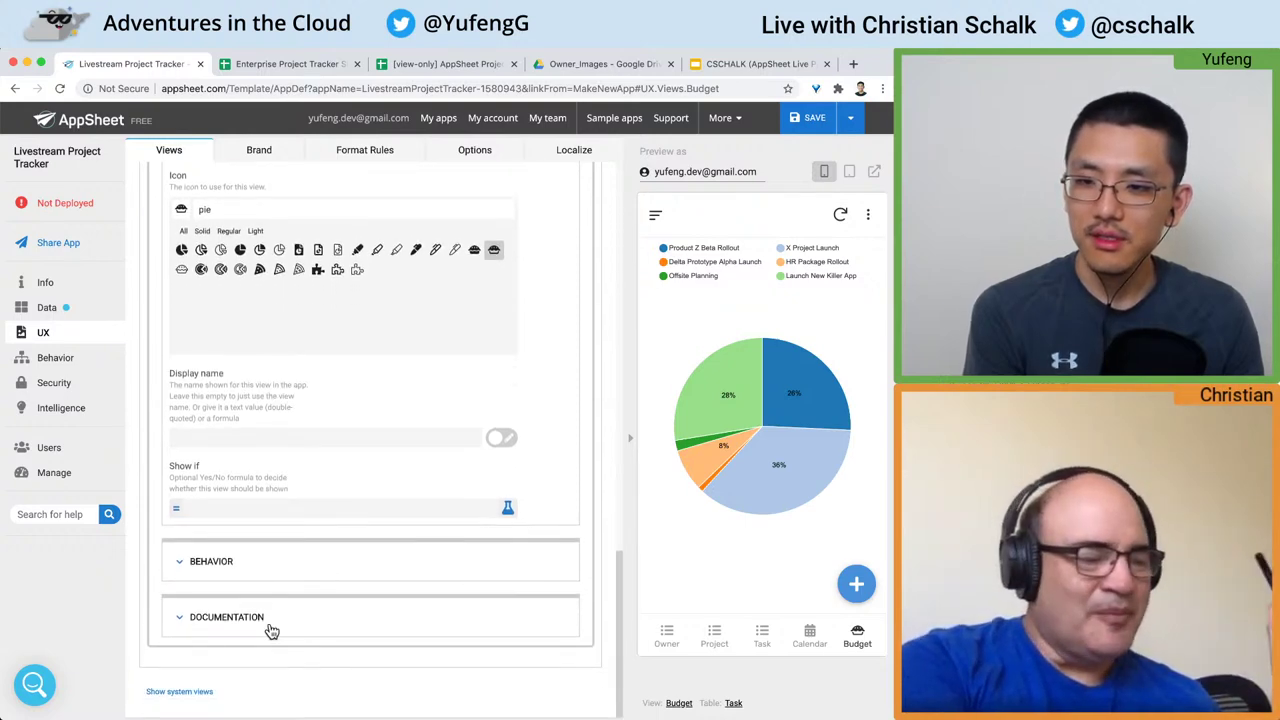
pyautogui.scroll(5, 217, 569)
pyautogui.scroll(3, 217, 563)
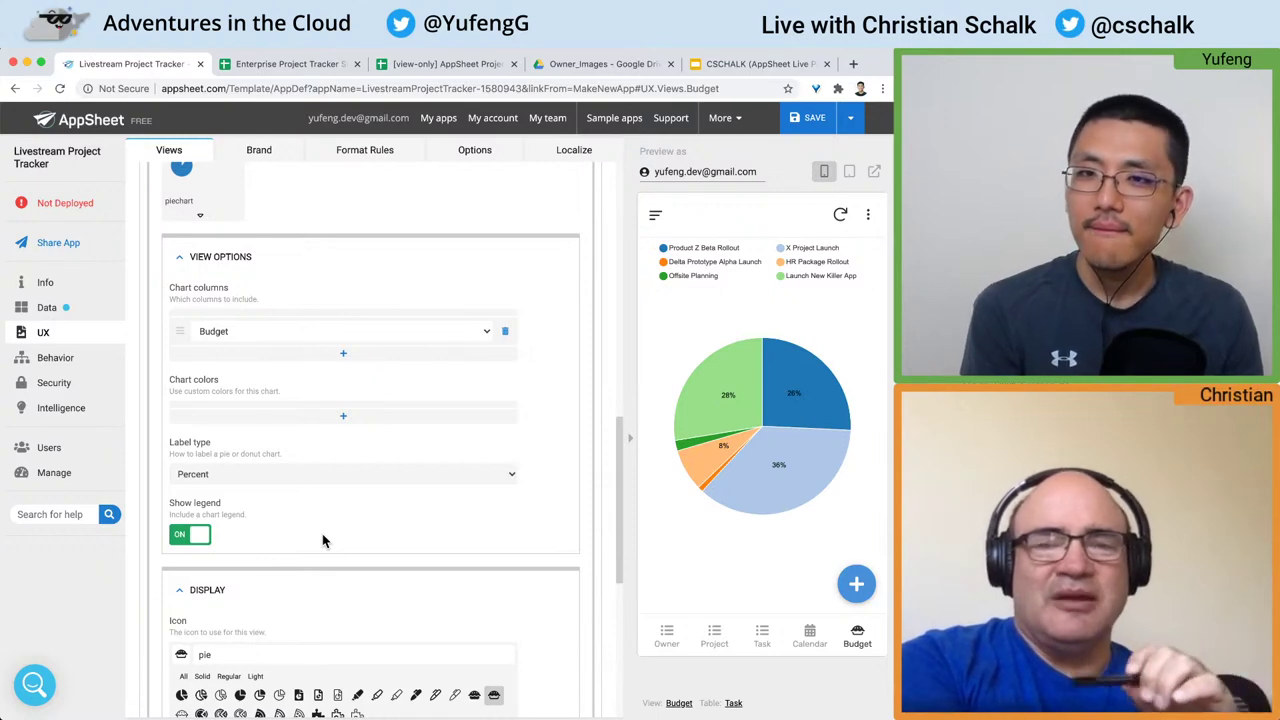
pyautogui.click(849, 174)
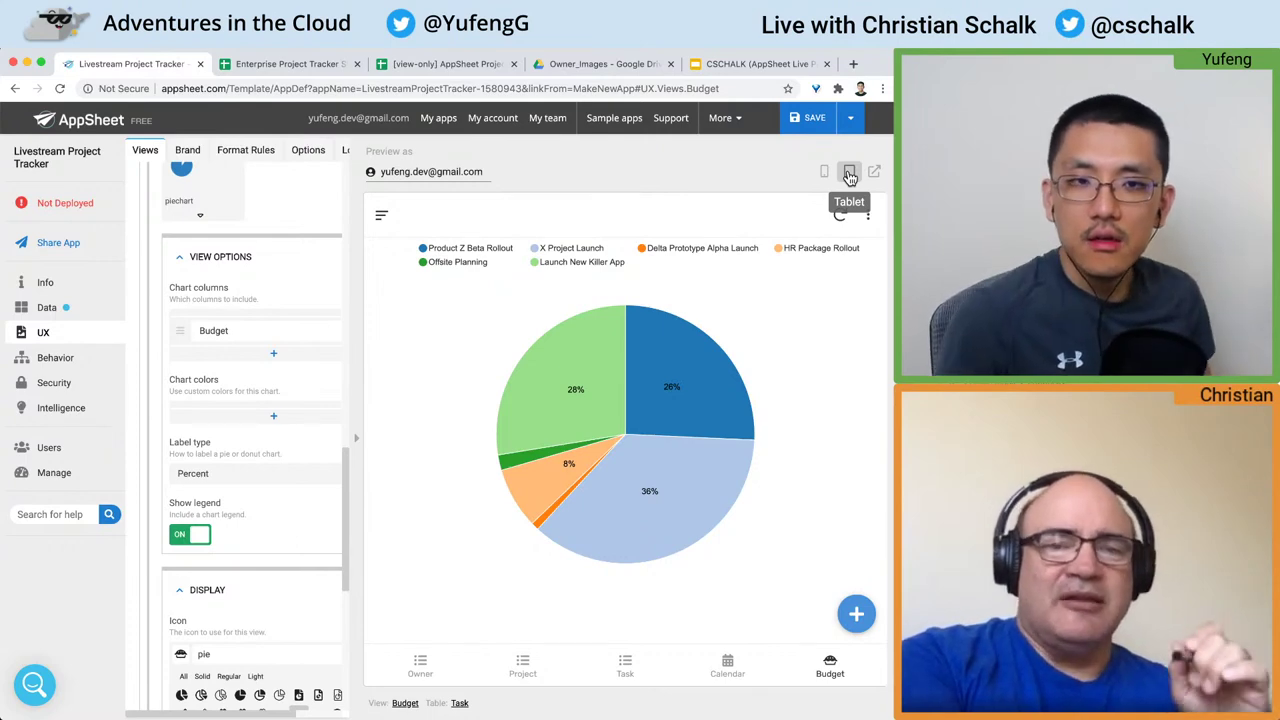
# Step: Open the preview's side menu and go to the Assistant view
pyautogui.click(385, 218)
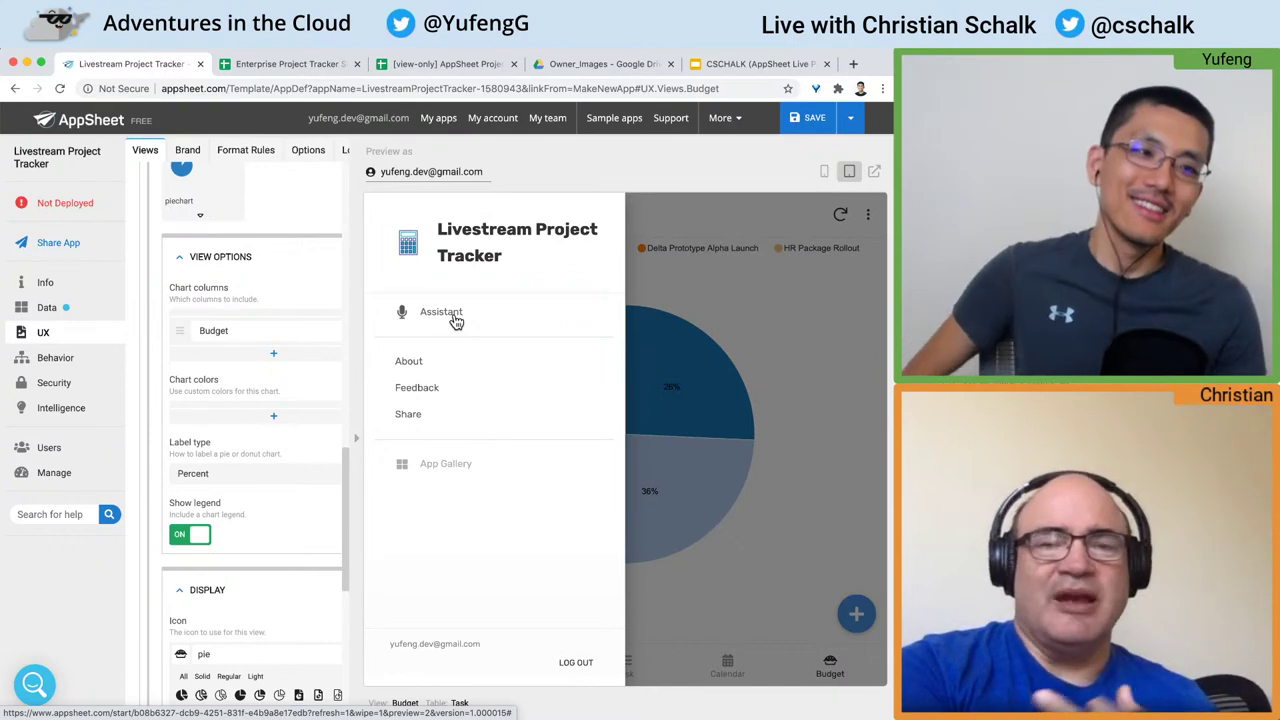
pyautogui.click(441, 312)
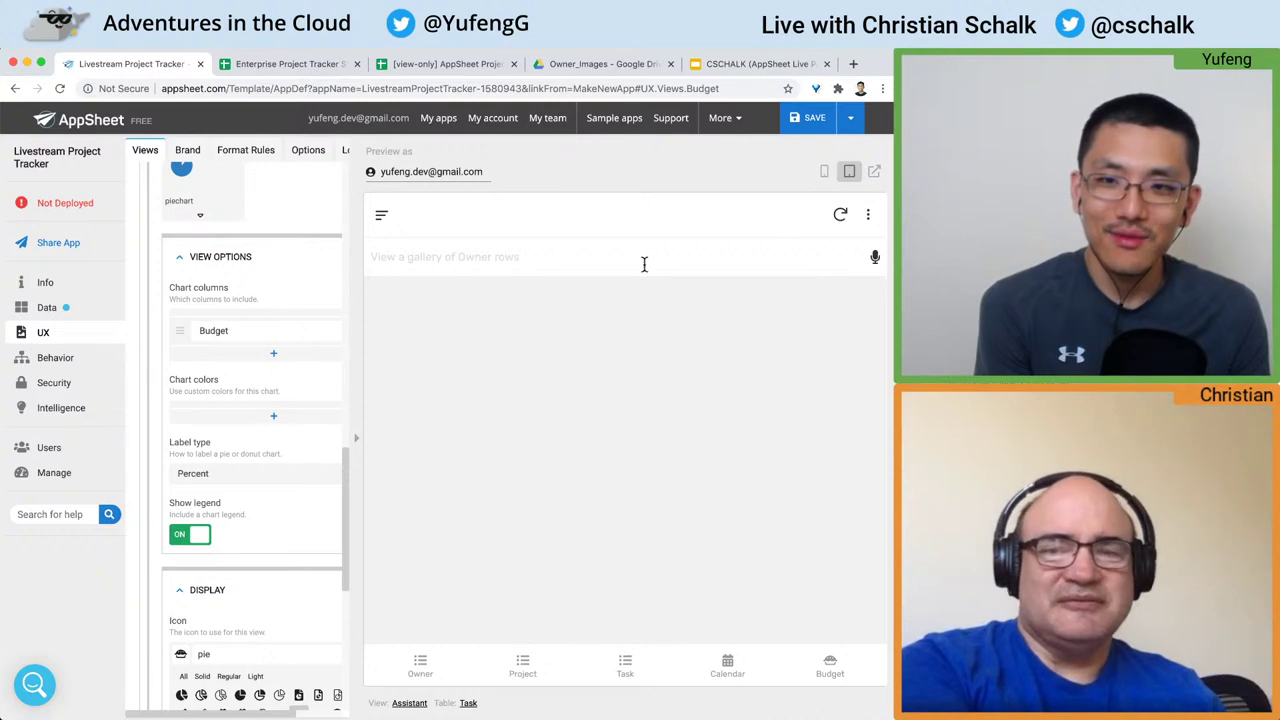
# Step: Ask the preview assistant by voice to 'show me all of the tasks ordered by date', then save the app
pyautogui.click(875, 259)
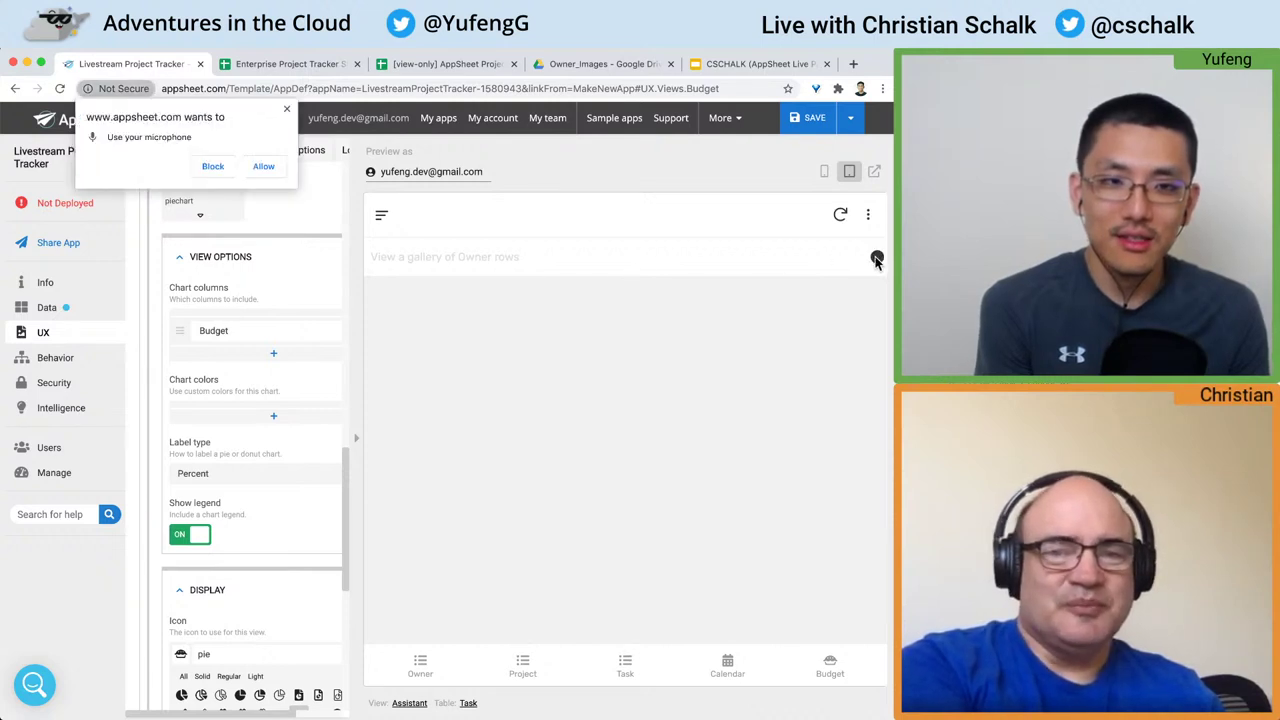
pyautogui.click(264, 167)
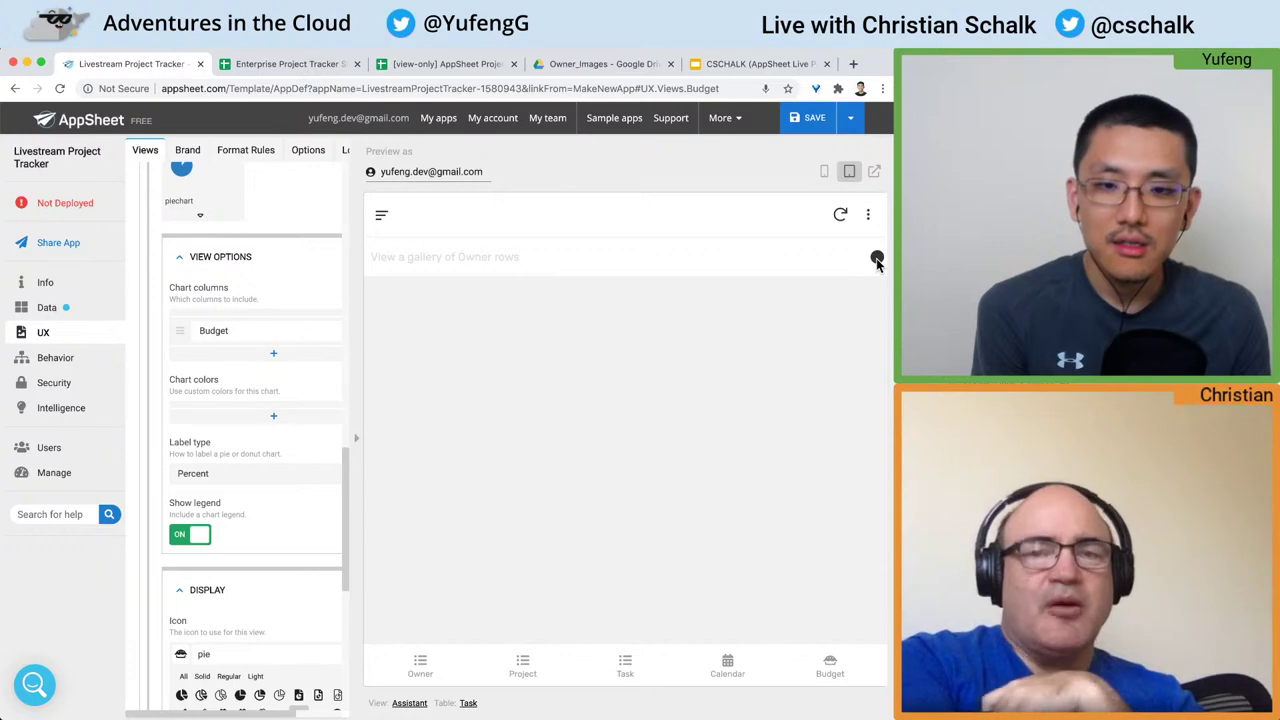
pyautogui.click(815, 118)
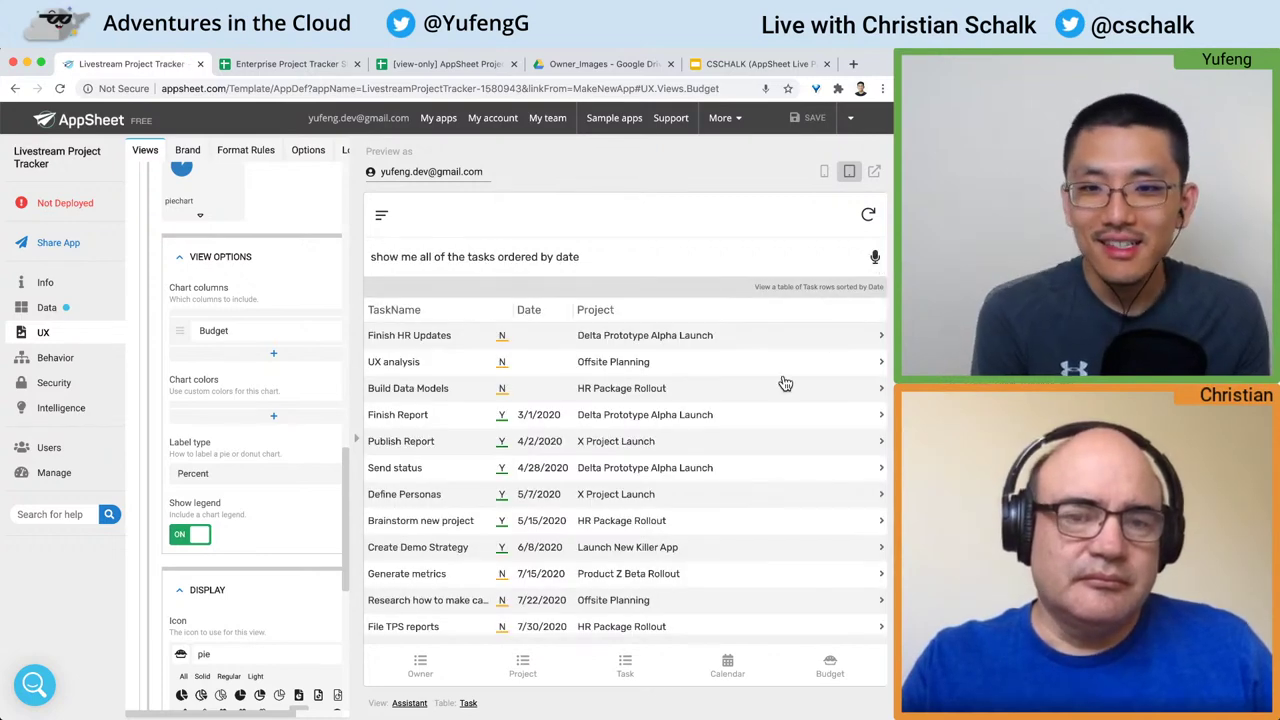
pyautogui.scroll(-2, 690, 403)
pyautogui.scroll(2, 690, 403)
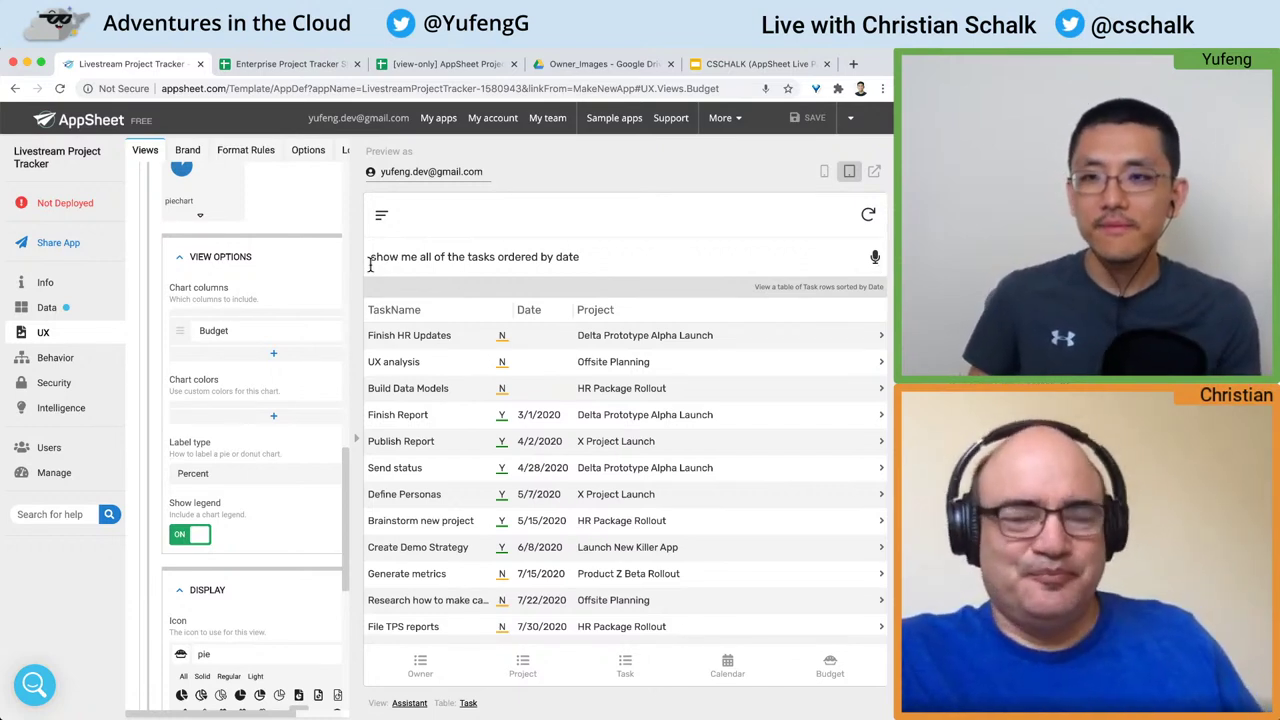
# Step: Switch the preview to phone size, close the Budget view, and go to the Brand settings
pyautogui.click(824, 177)
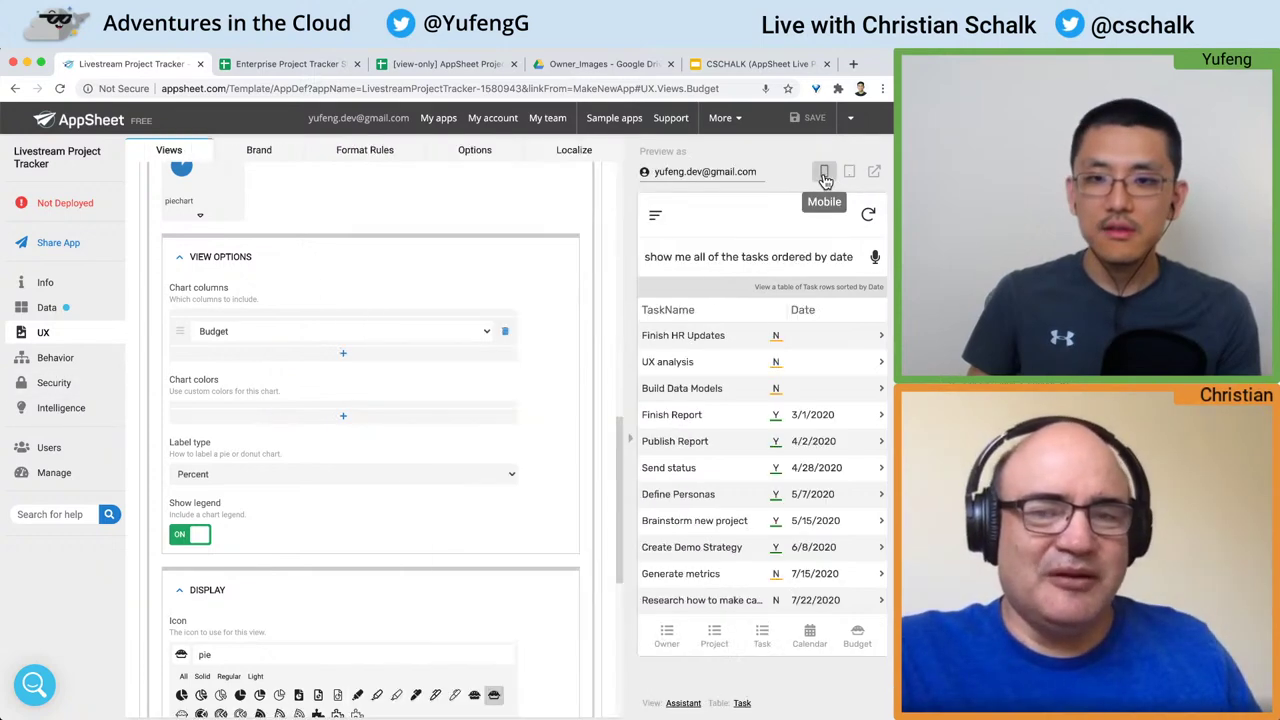
pyautogui.click(214, 590)
pyautogui.click(206, 262)
pyautogui.scroll(3, 201, 286)
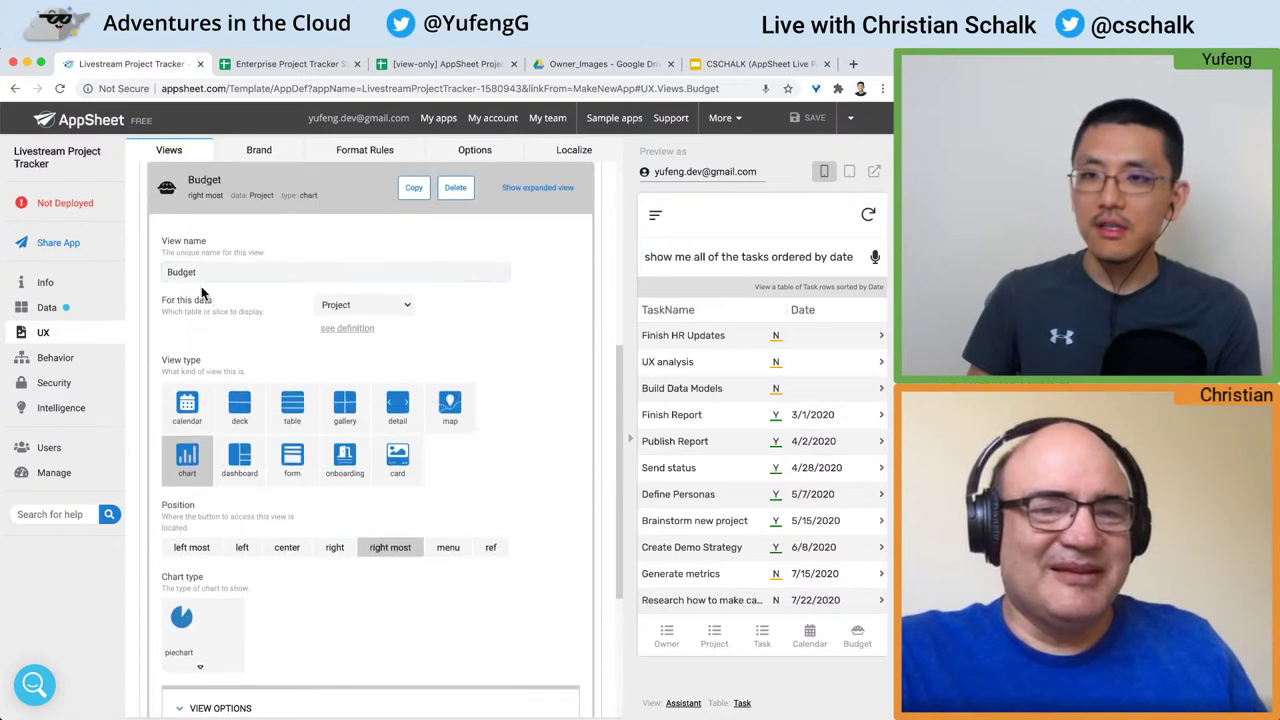
pyautogui.scroll(2, 201, 265)
pyautogui.click(262, 280)
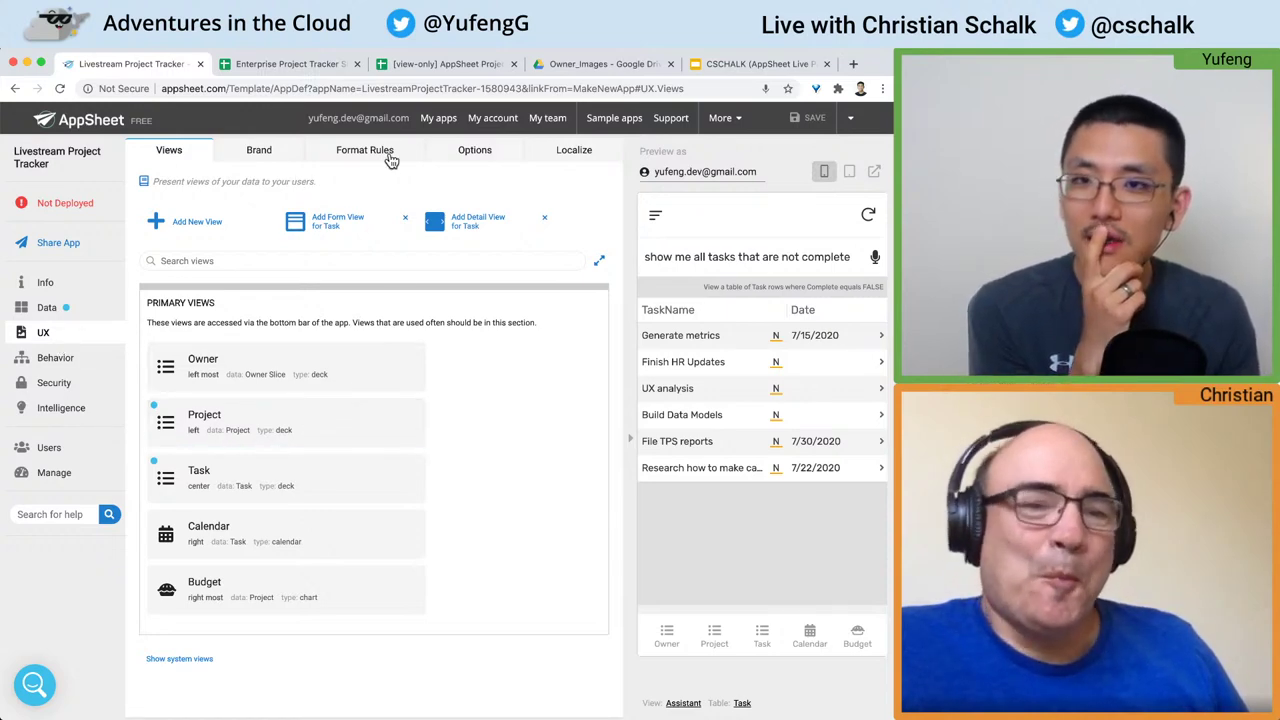
pyautogui.click(270, 156)
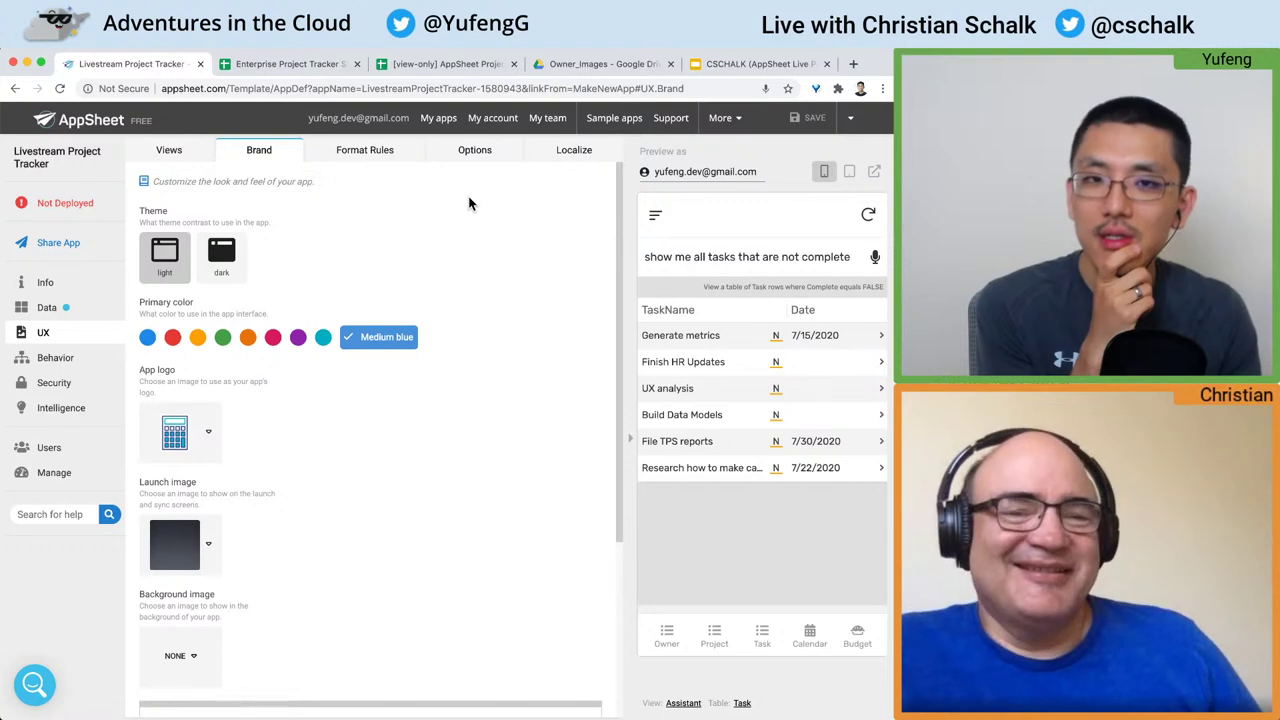
# Step: Try amber as the primary colour with the dark theme, previewing the Owner and Project screens
pyautogui.click(666, 637)
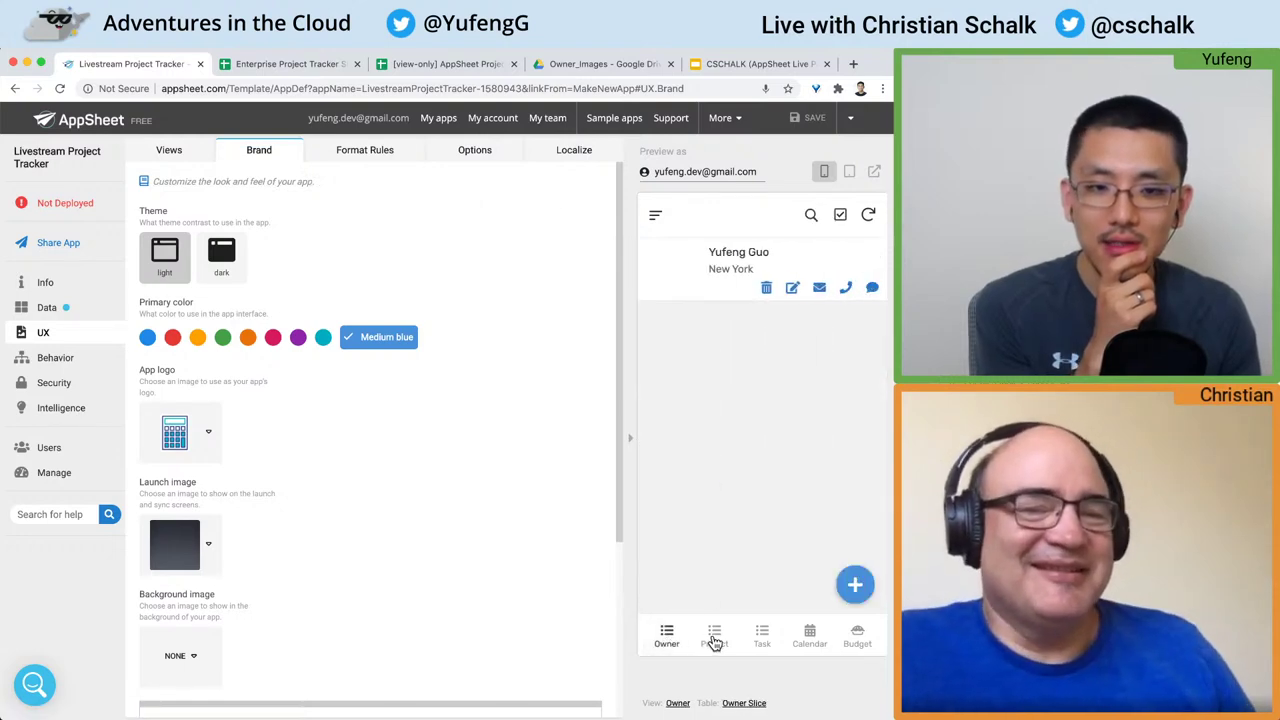
pyautogui.click(713, 637)
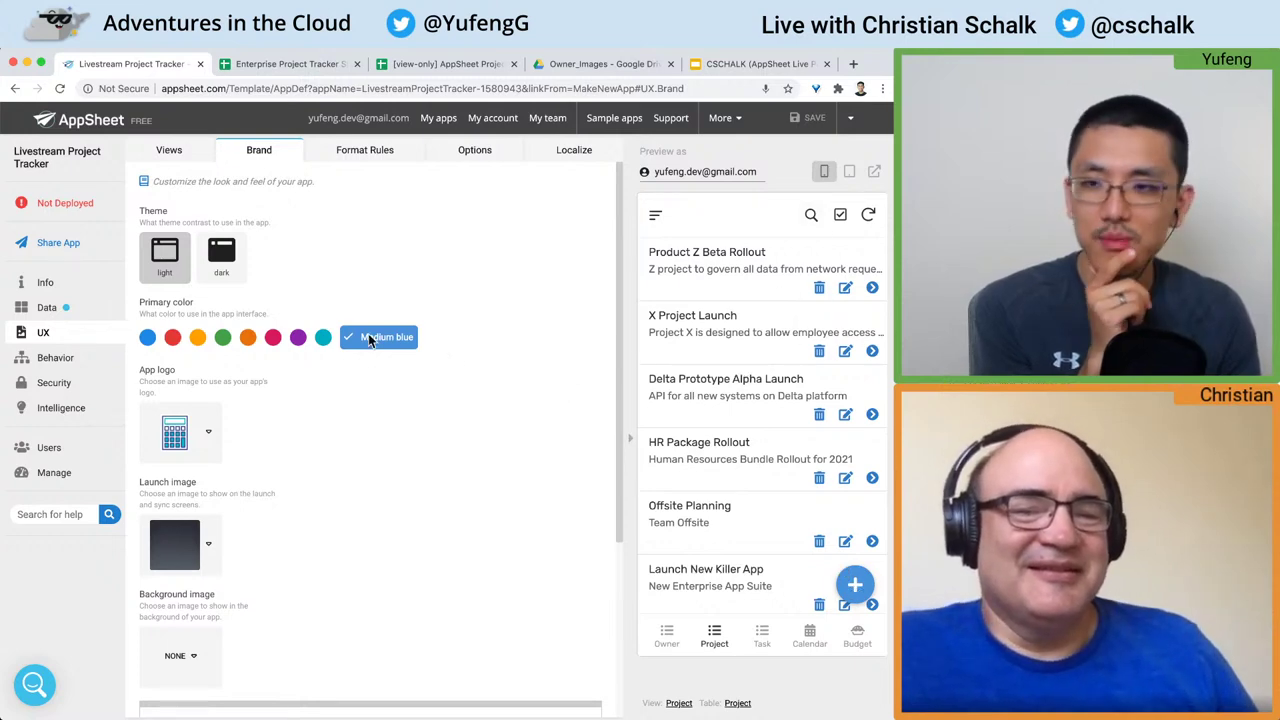
pyautogui.click(222, 341)
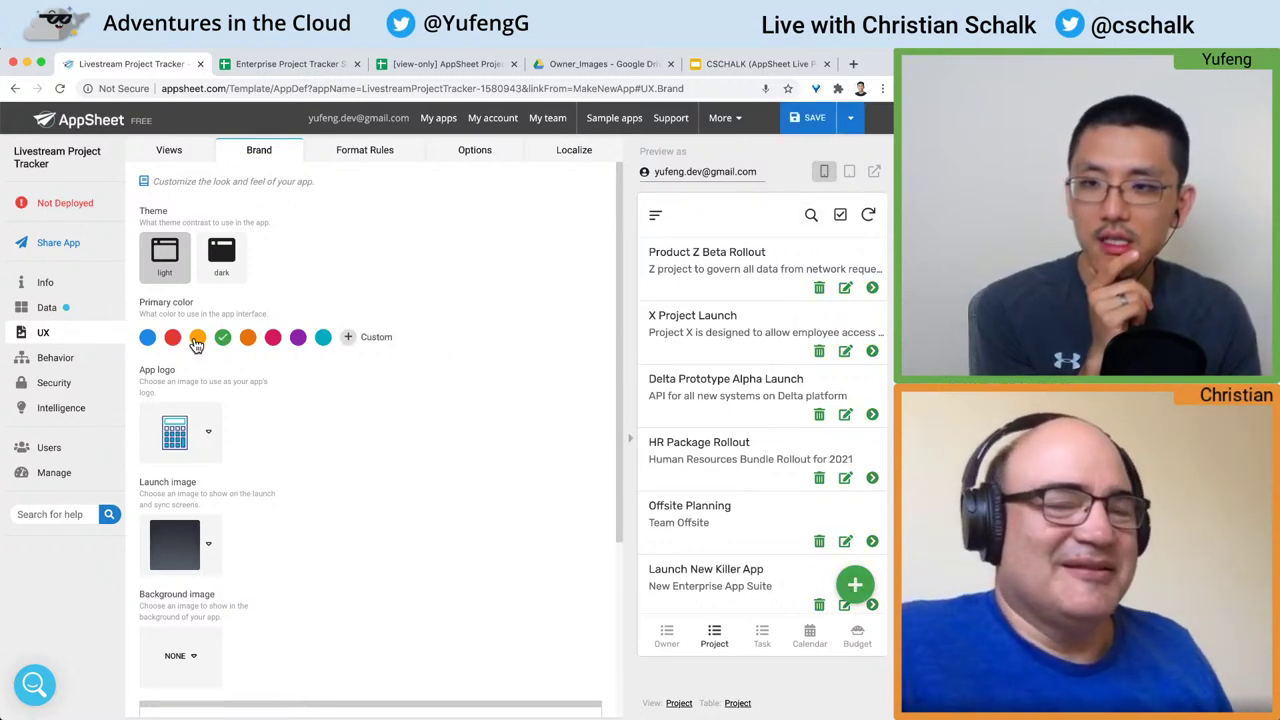
pyautogui.click(221, 261)
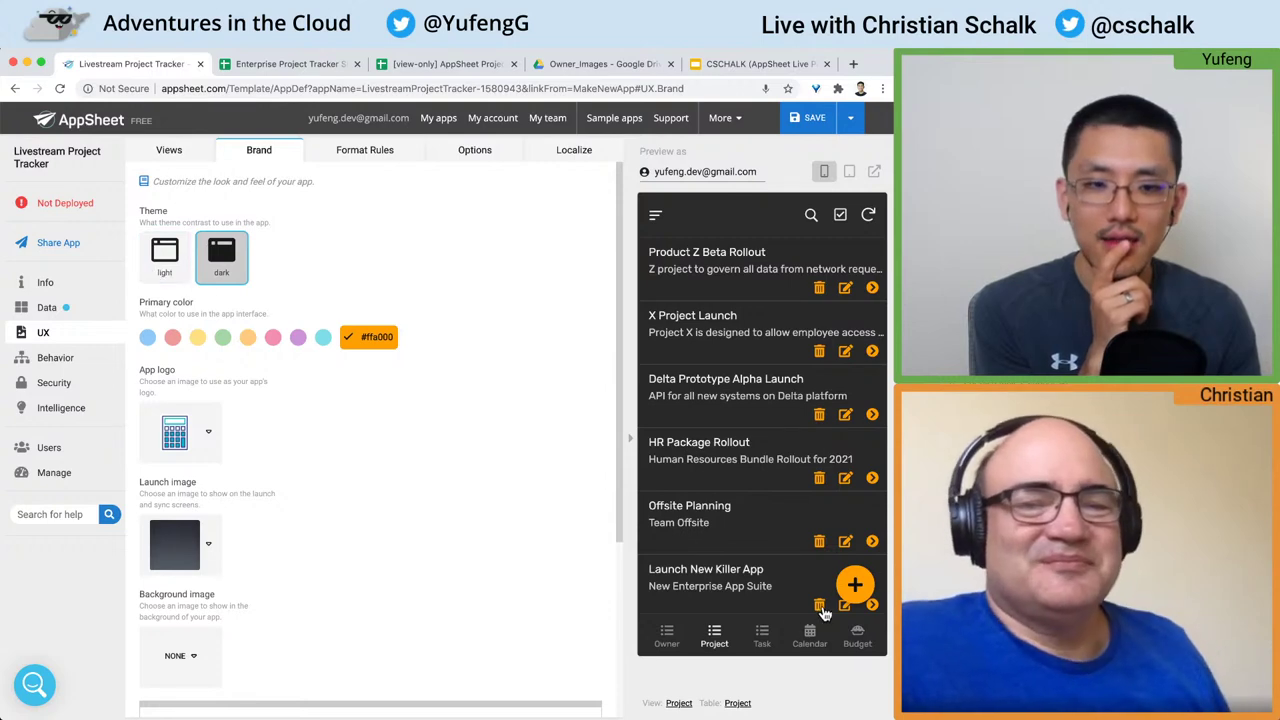
# Step: Try salmon, then settle on the light theme with red as the primary colour
pyautogui.click(762, 637)
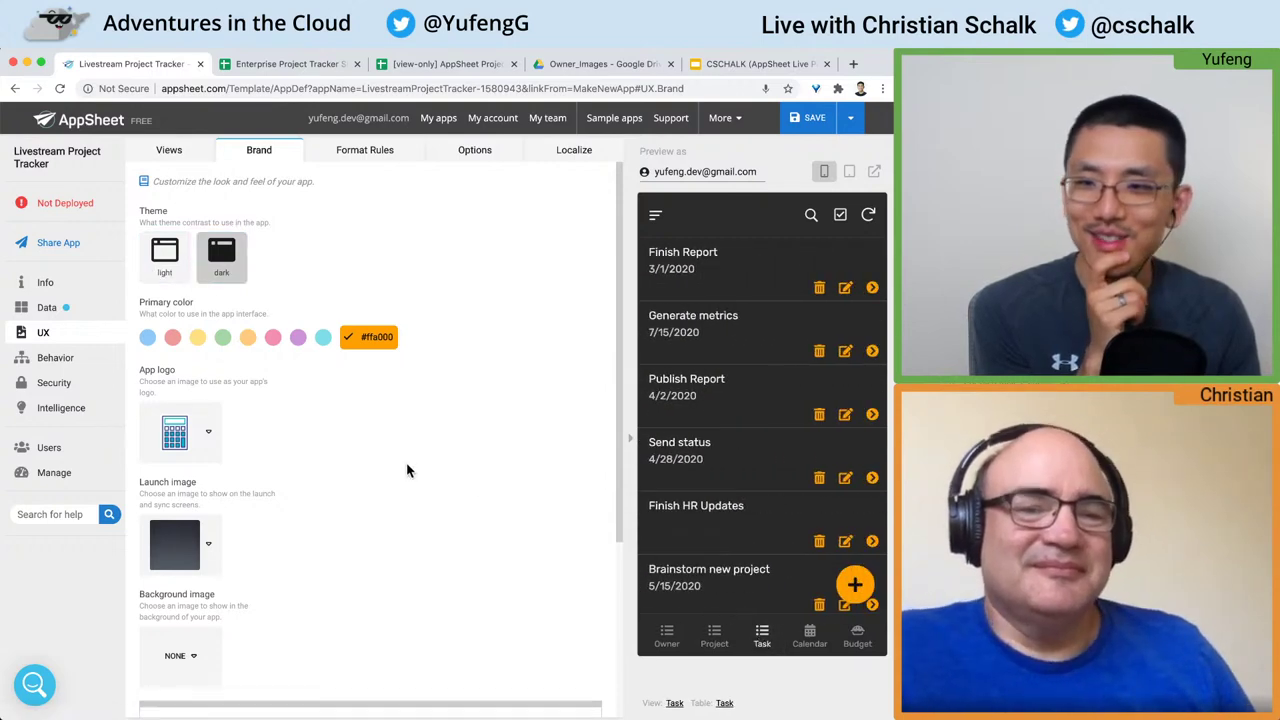
pyautogui.click(172, 337)
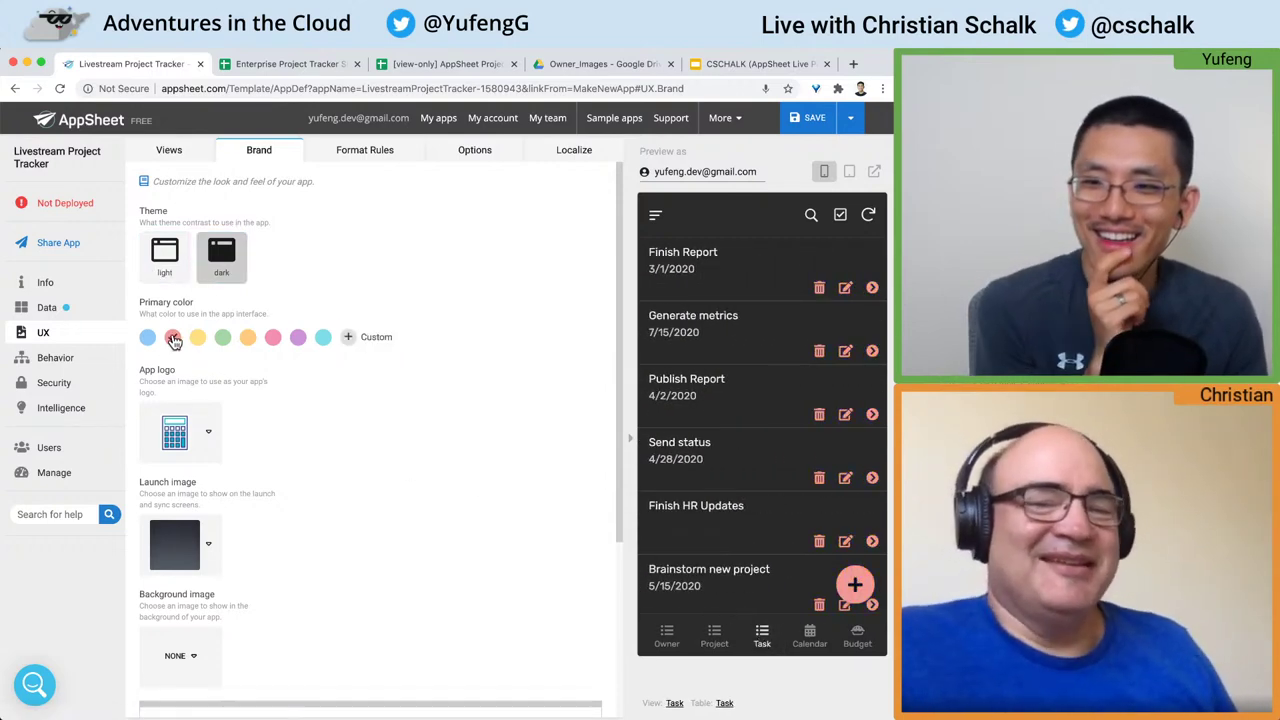
pyautogui.click(164, 255)
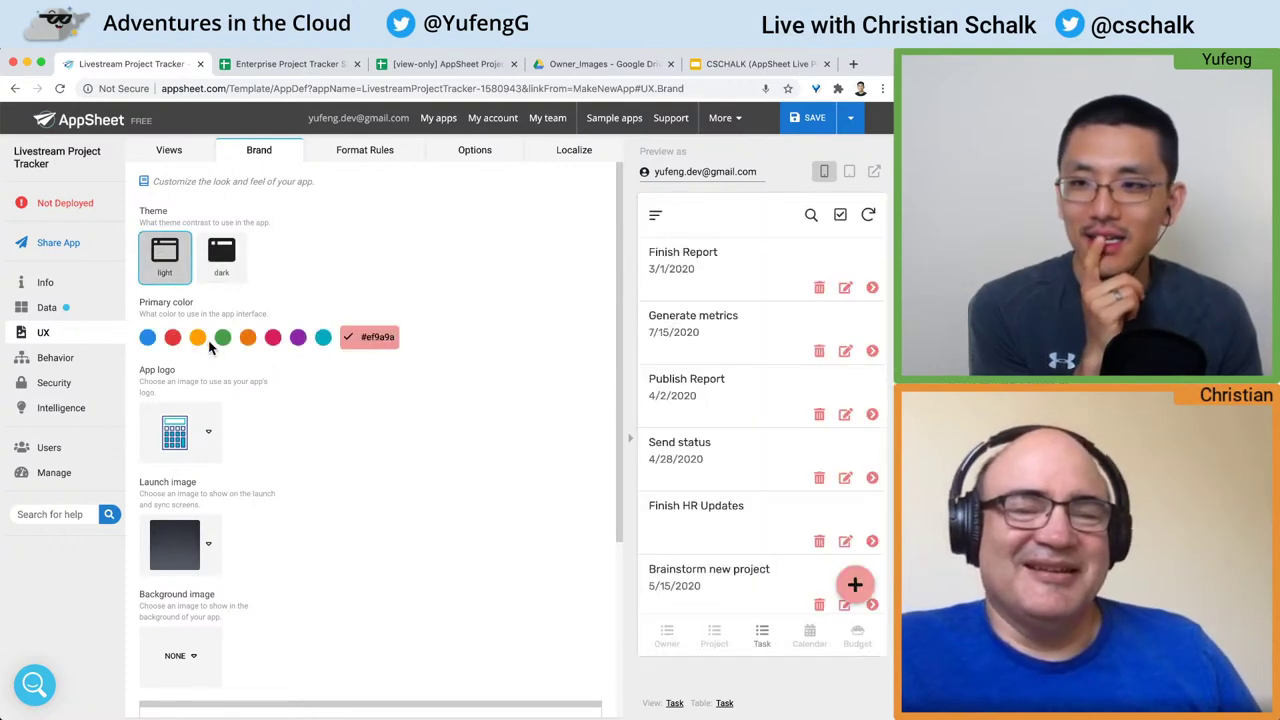
pyautogui.click(172, 340)
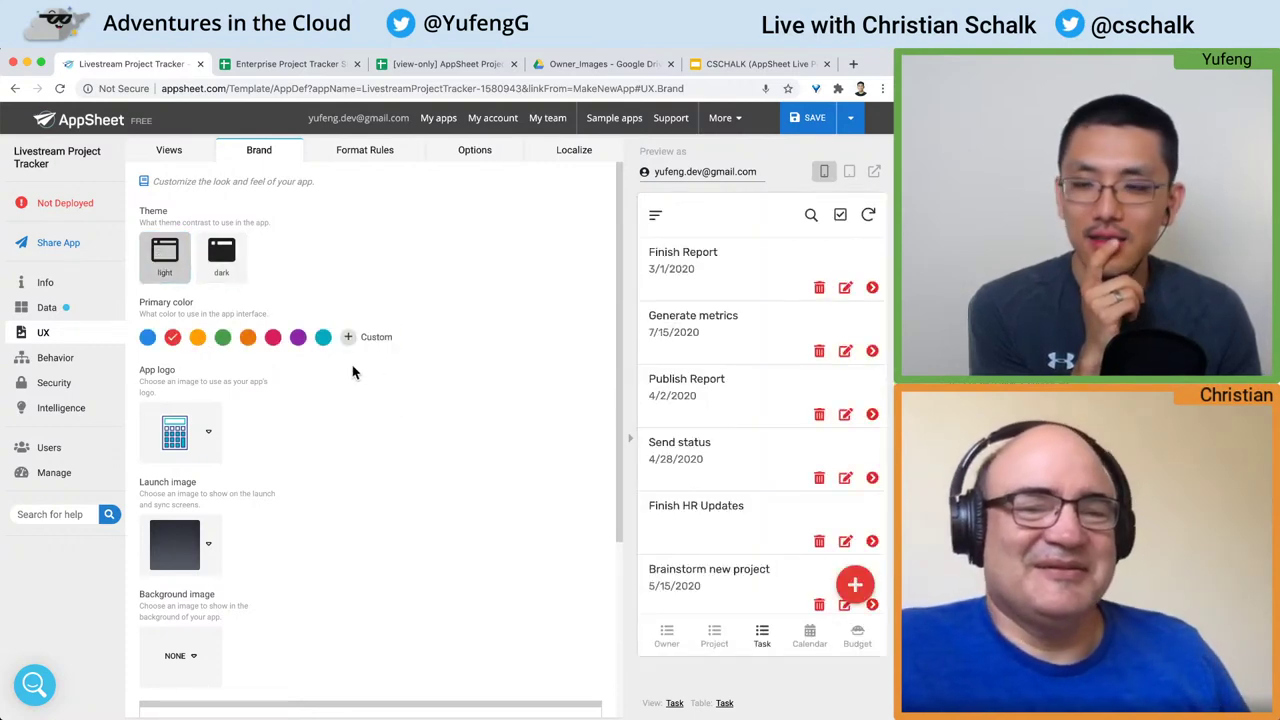
pyautogui.scroll(-1, 310, 438)
# Step: Set the app logo to the clipboard icon
pyautogui.click(206, 388)
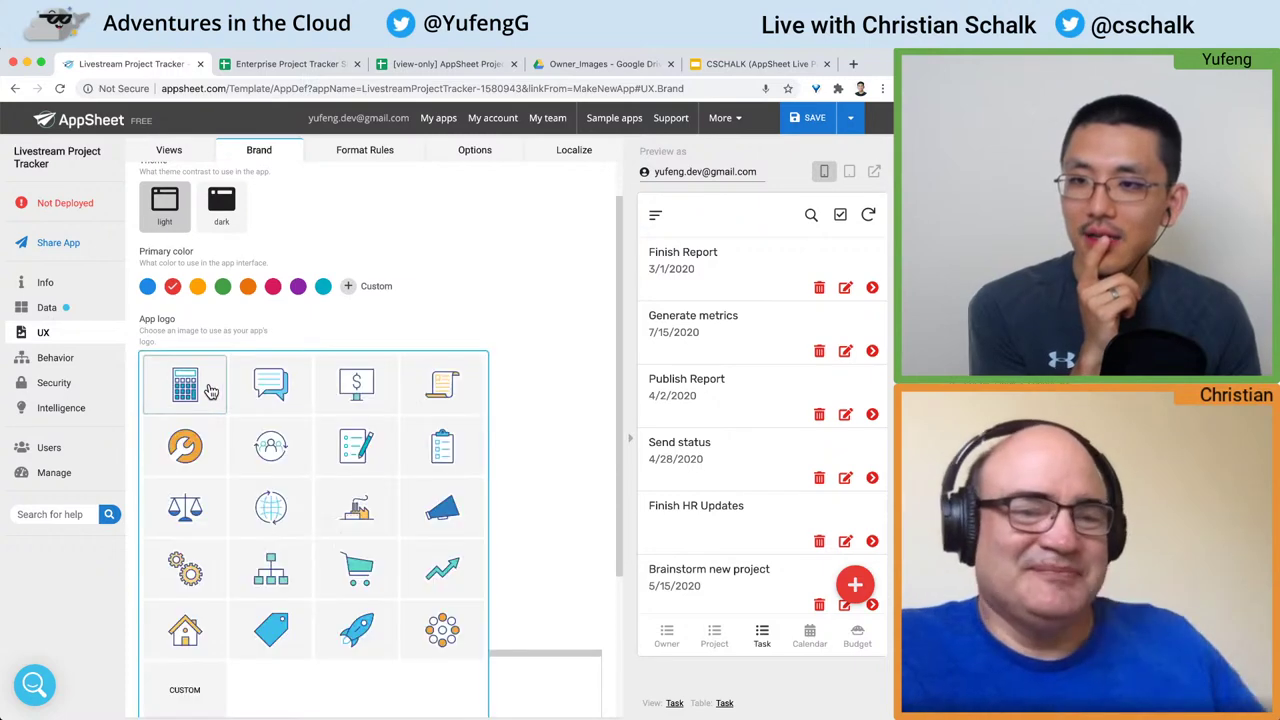
pyautogui.scroll(-2, 210, 390)
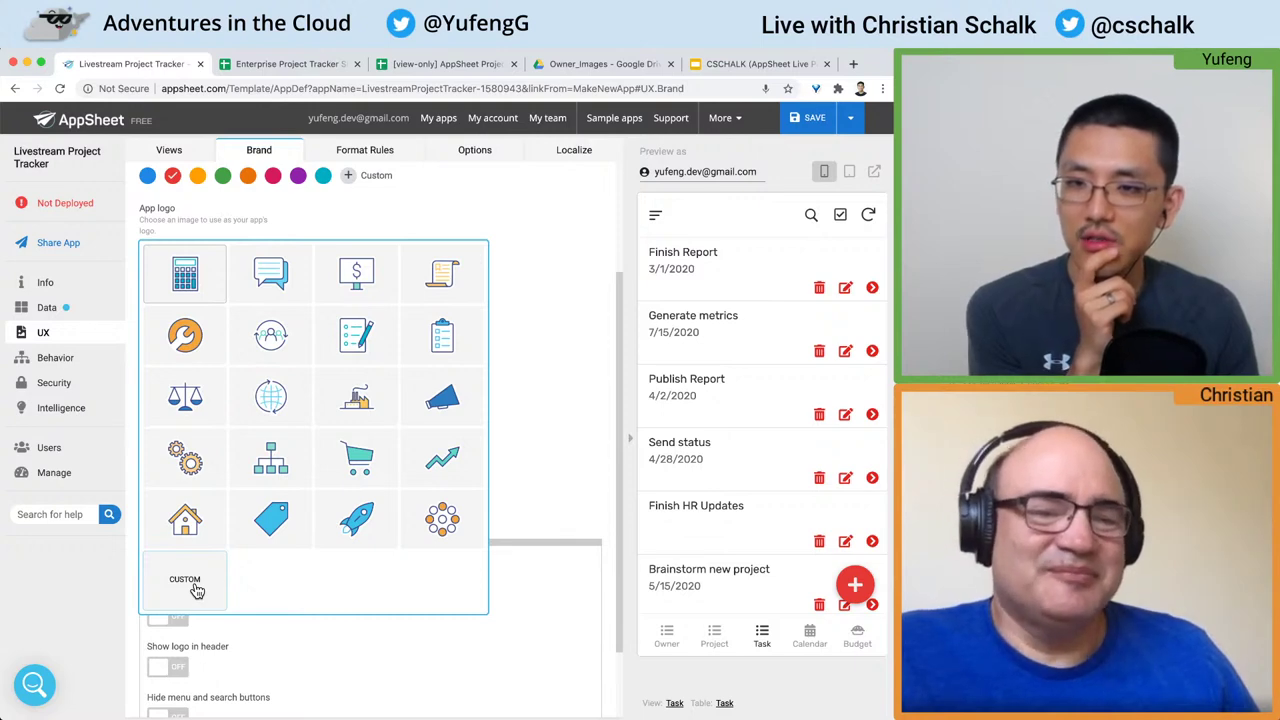
pyautogui.scroll(1, 197, 590)
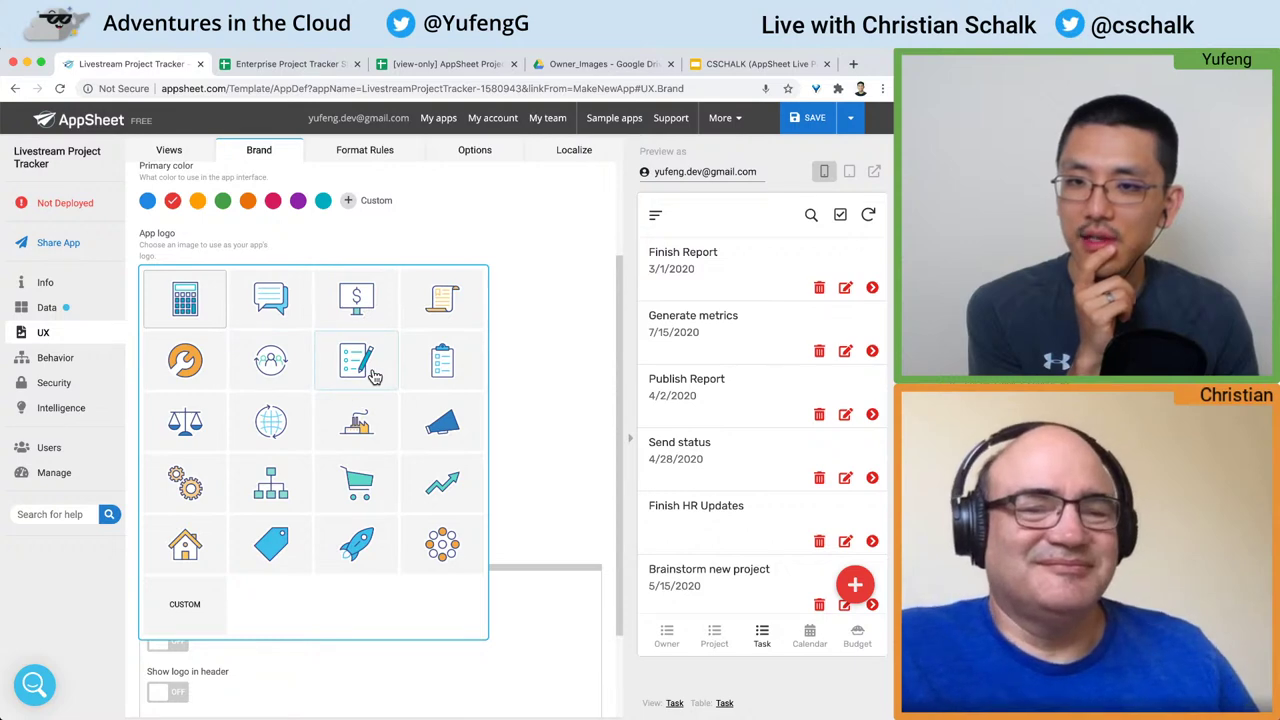
pyautogui.click(451, 366)
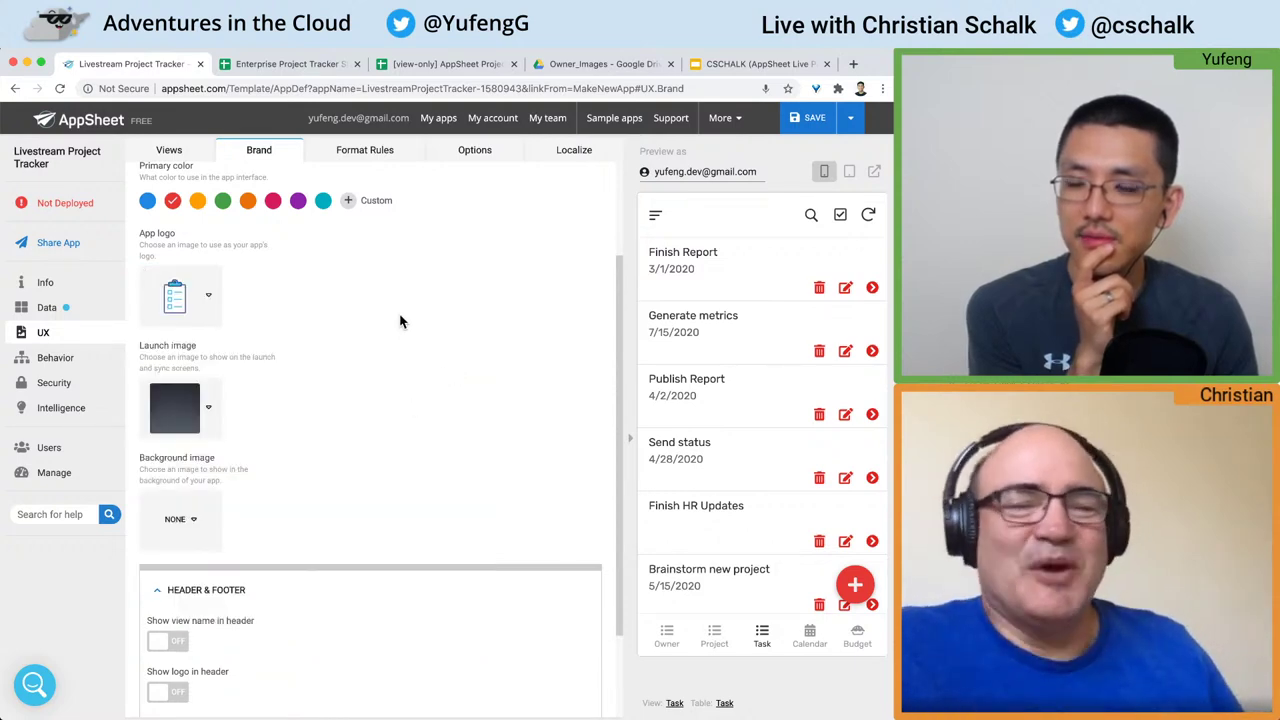
pyautogui.scroll(2, 400, 321)
# Step: Use the blue patterned launch image and the wavy background pattern, then save
pyautogui.click(219, 460)
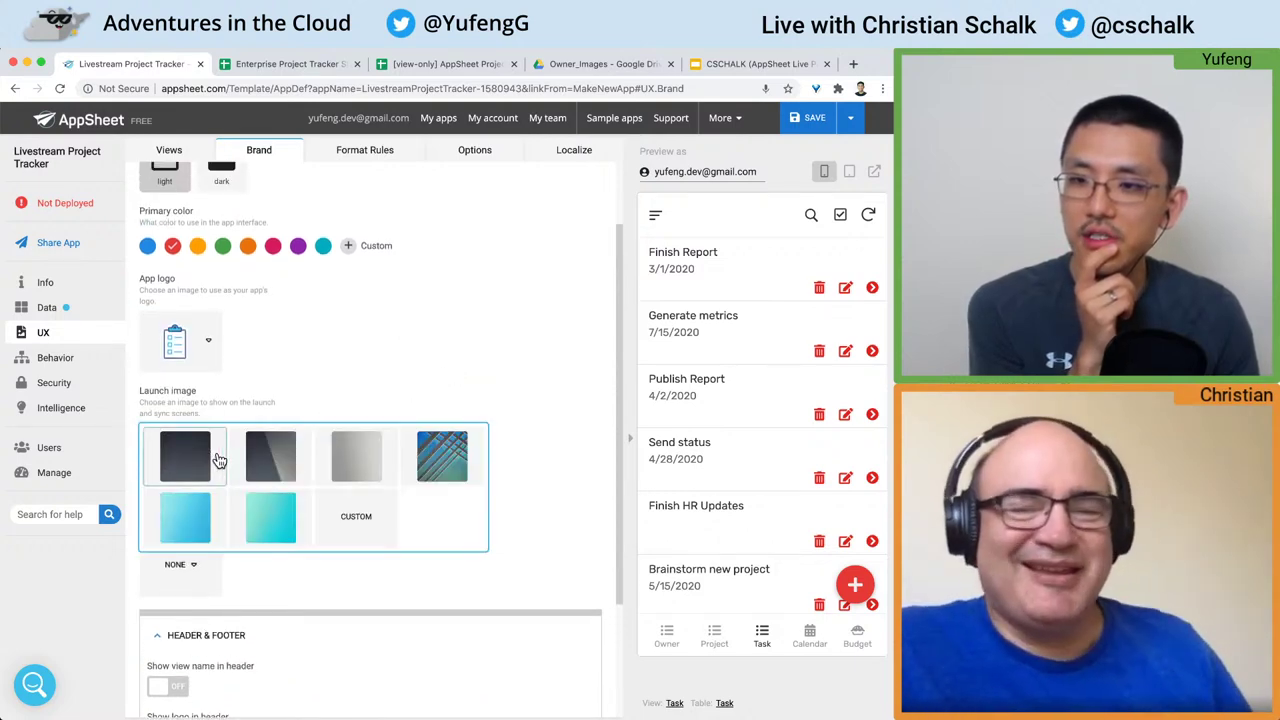
pyautogui.click(446, 466)
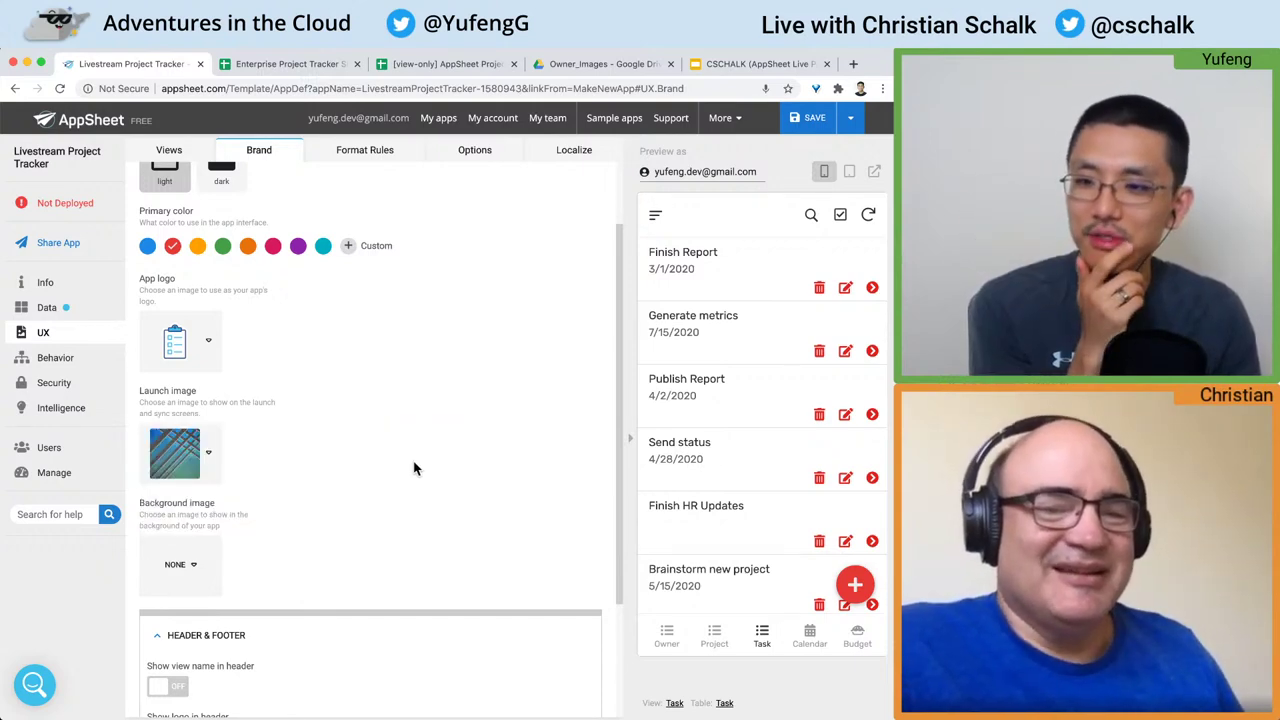
pyautogui.scroll(-3, 415, 468)
pyautogui.click(202, 448)
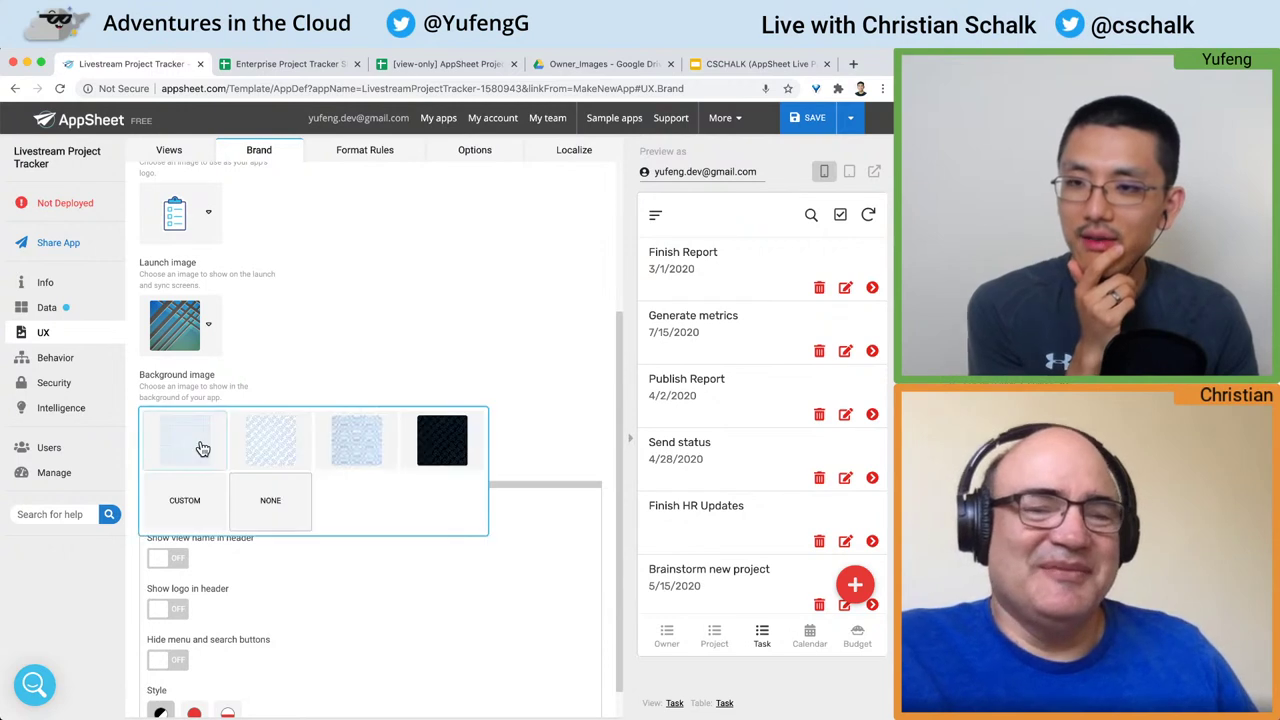
pyautogui.click(271, 448)
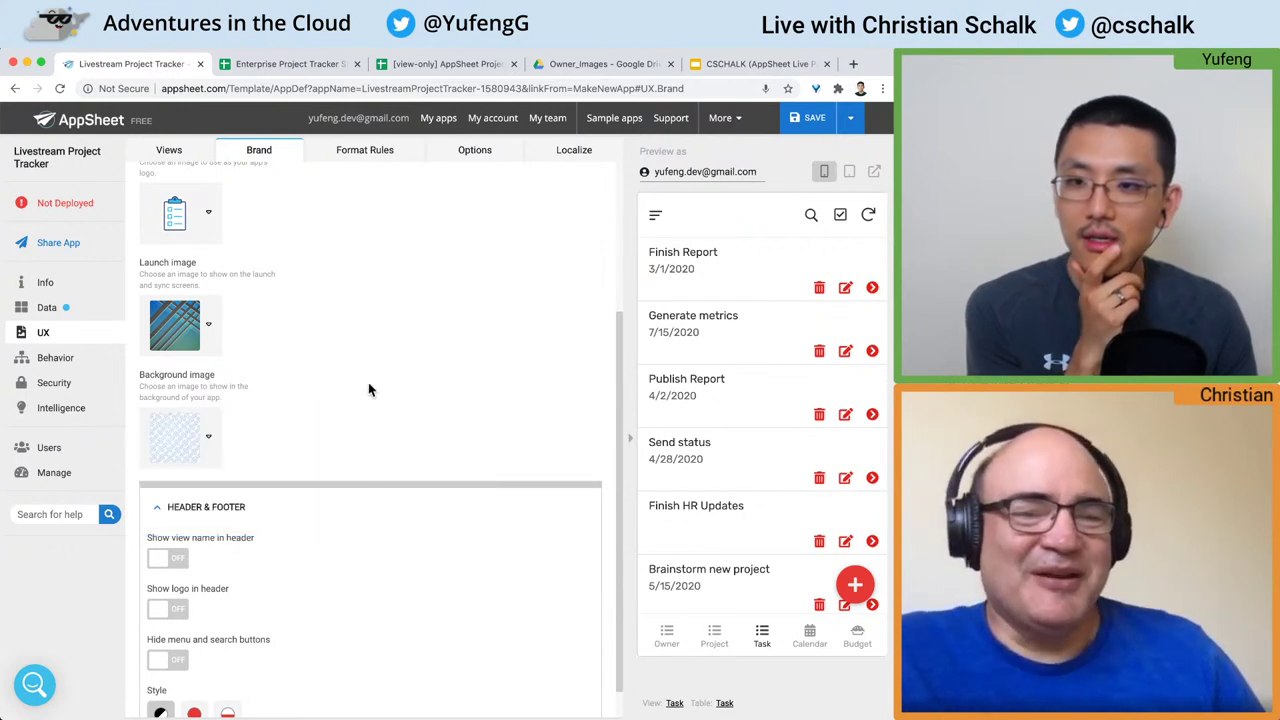
pyautogui.click(668, 638)
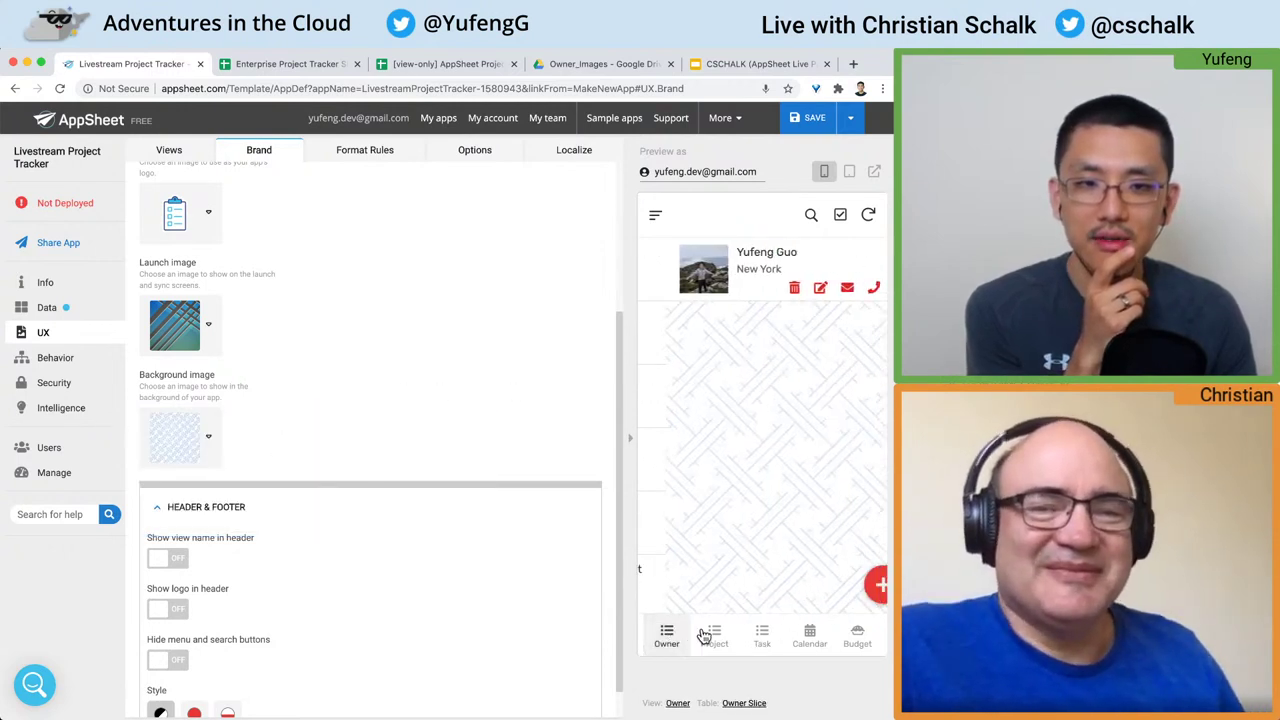
pyautogui.click(205, 462)
pyautogui.click(388, 442)
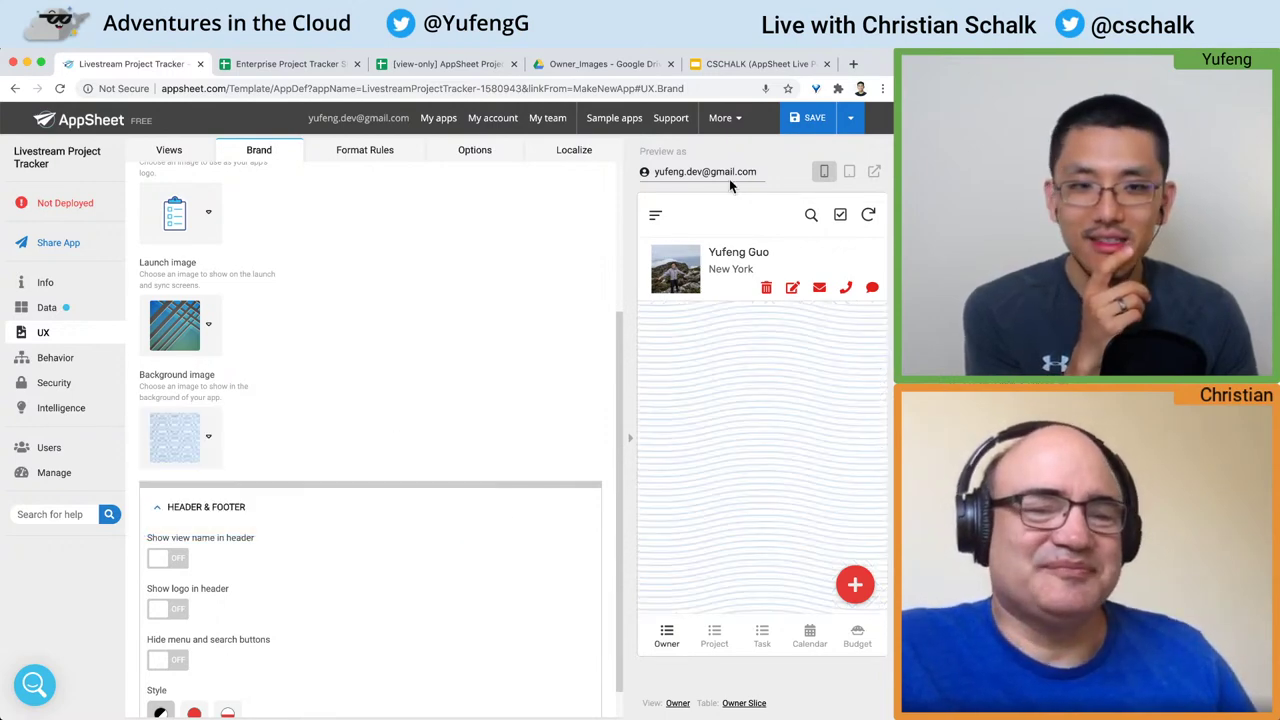
pyautogui.click(818, 121)
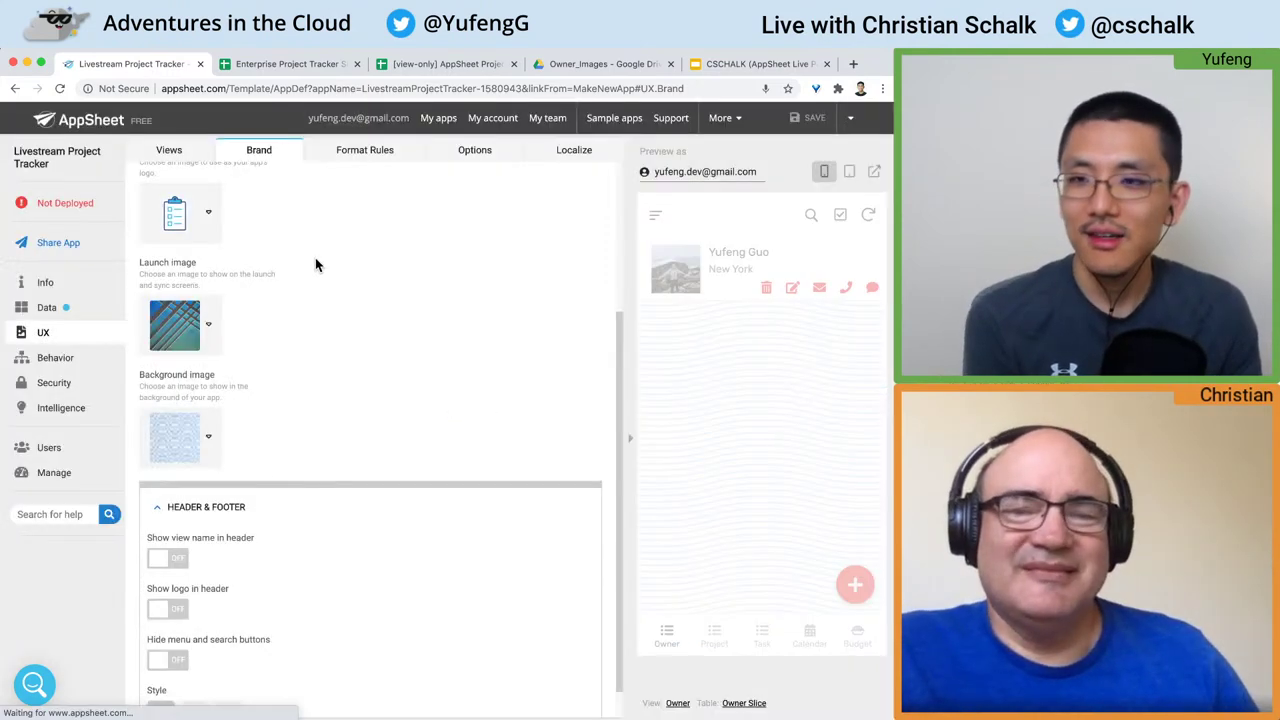
# Step: Change the app's primary colour to purple
pyautogui.scroll(4, 287, 341)
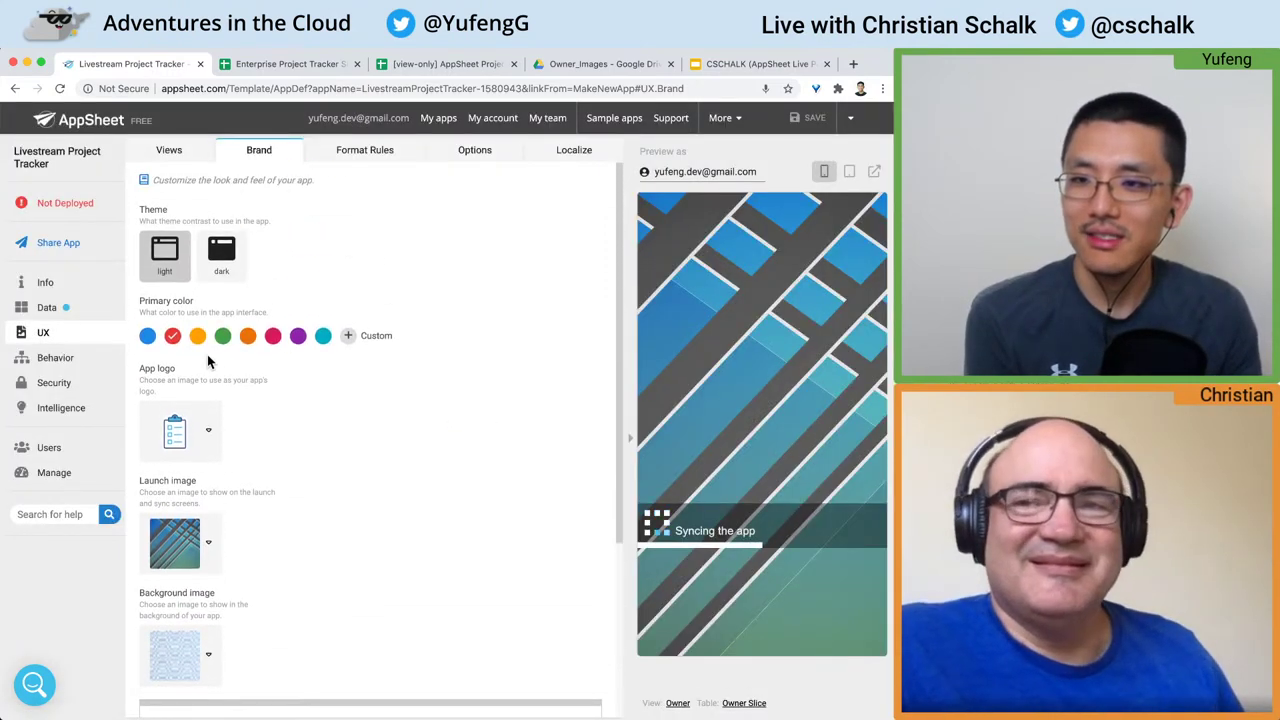
pyautogui.click(298, 337)
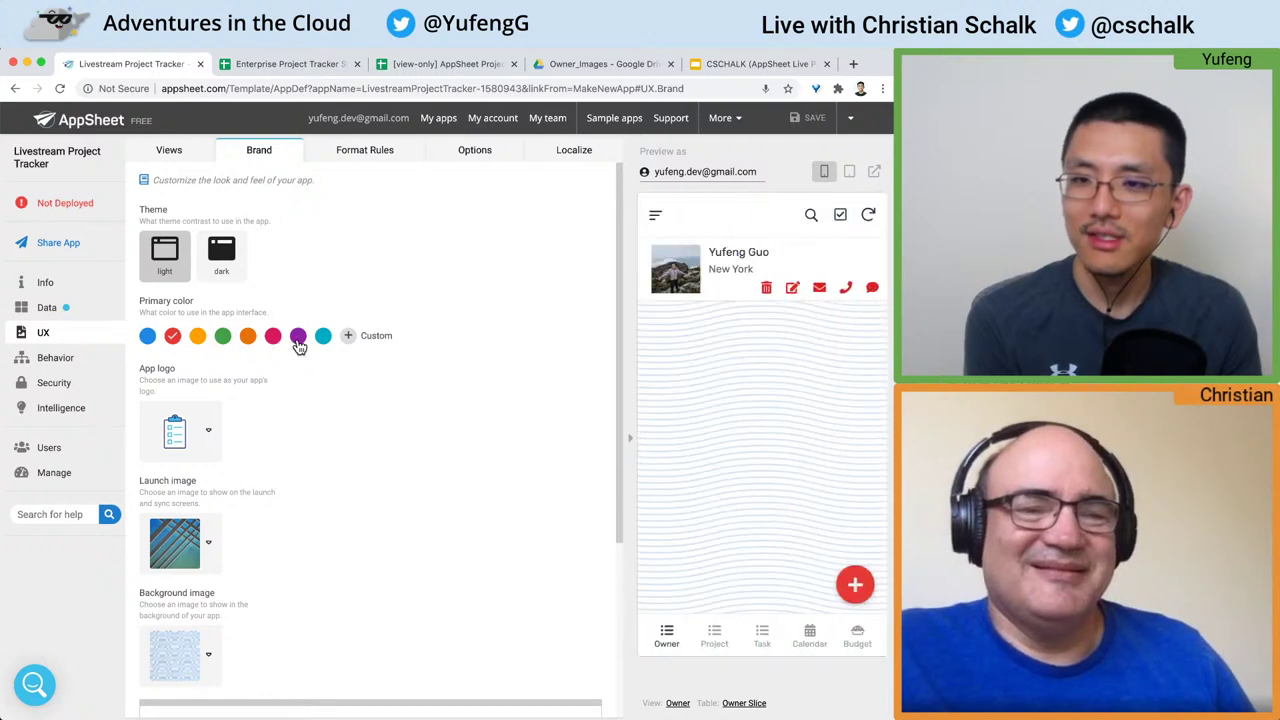
pyautogui.scroll(-5, 423, 380)
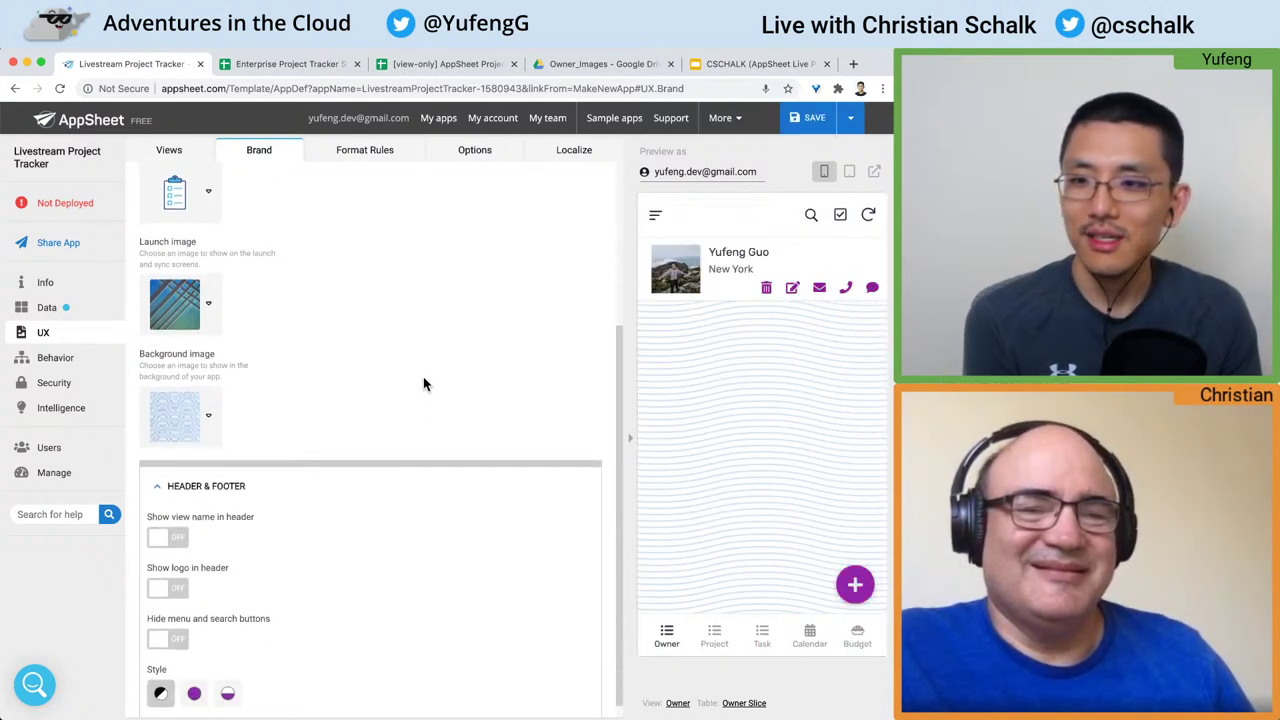
# Step: Show the view name and the logo in the app header, keeping the menu and search buttons
pyautogui.click(170, 524)
pyautogui.click(178, 532)
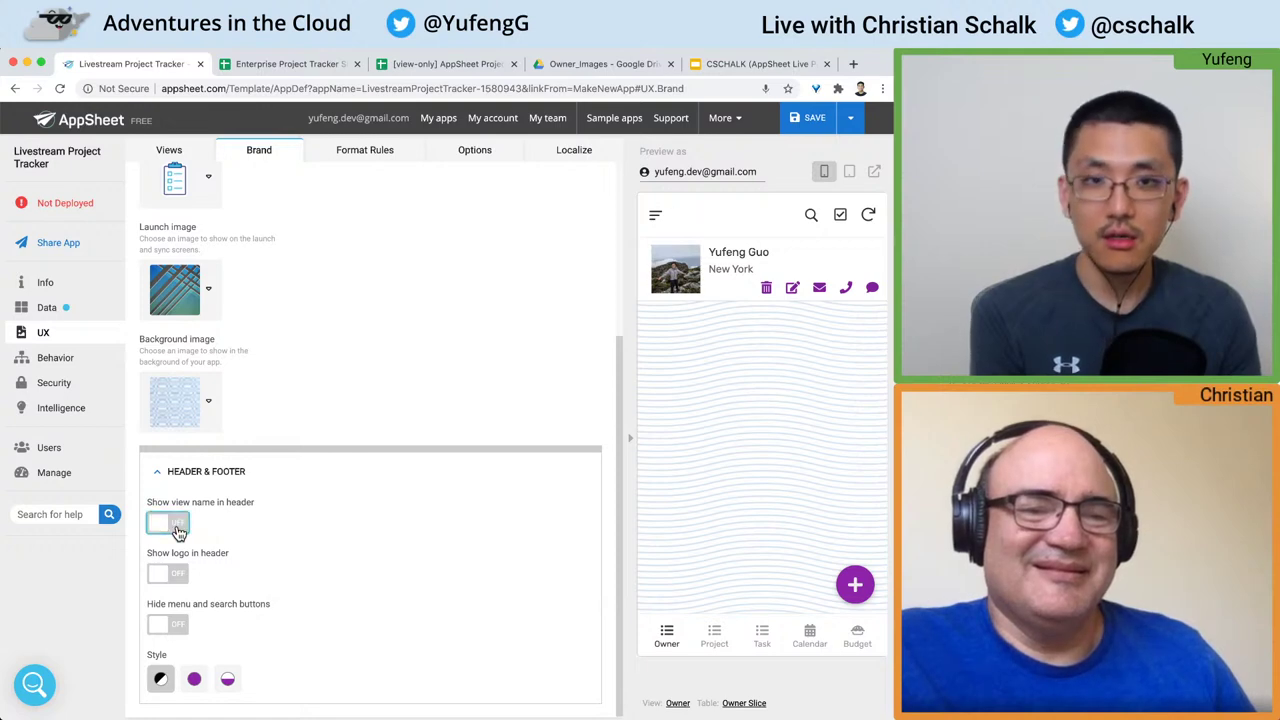
pyautogui.click(178, 532)
pyautogui.click(179, 532)
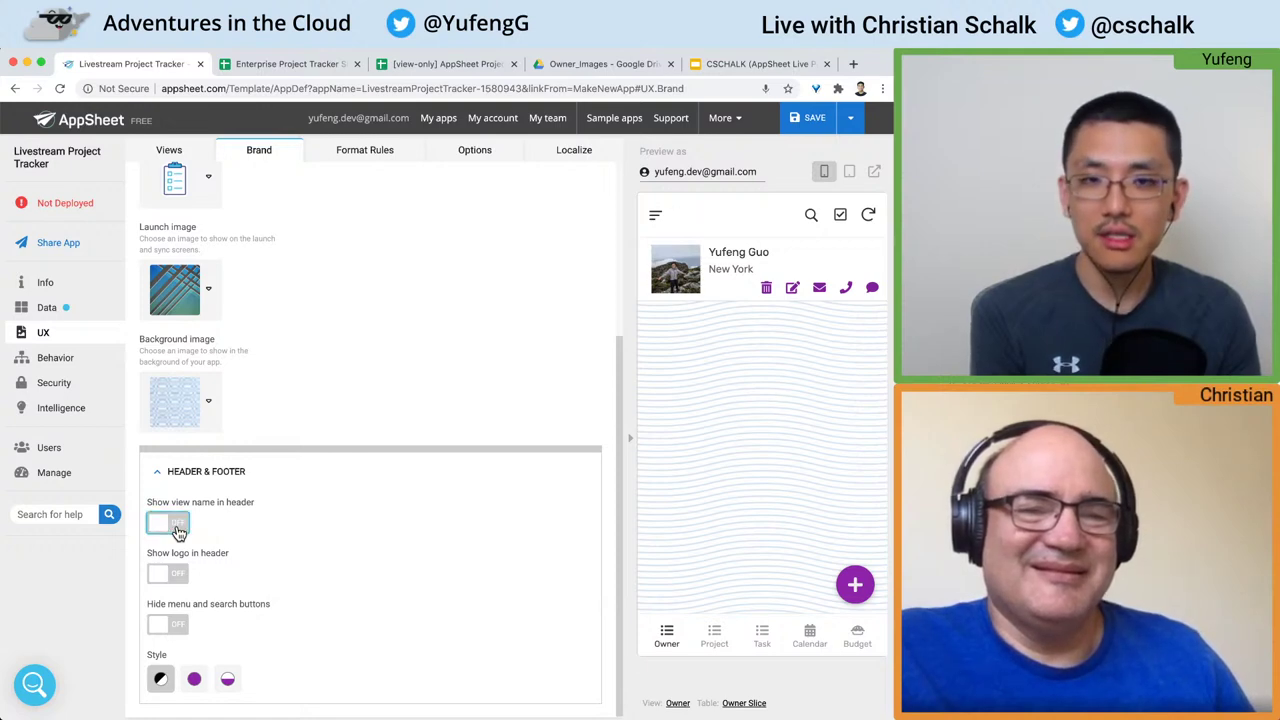
pyautogui.click(178, 532)
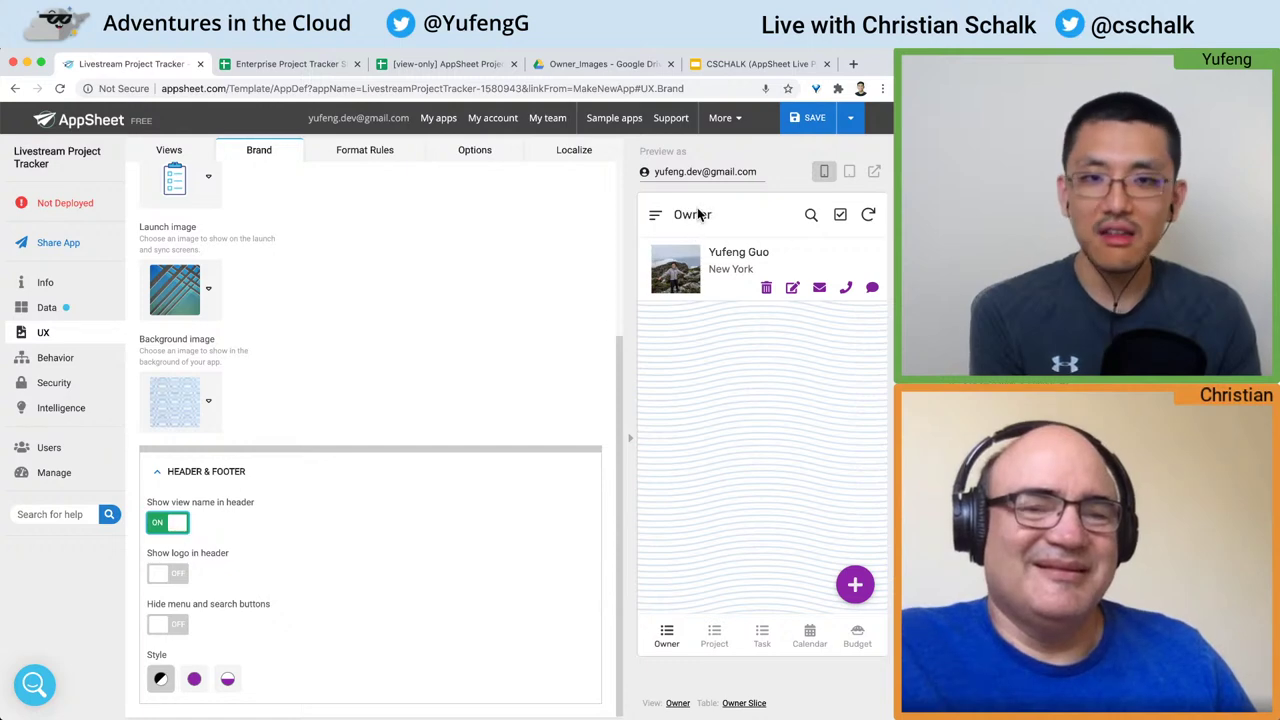
pyautogui.click(714, 637)
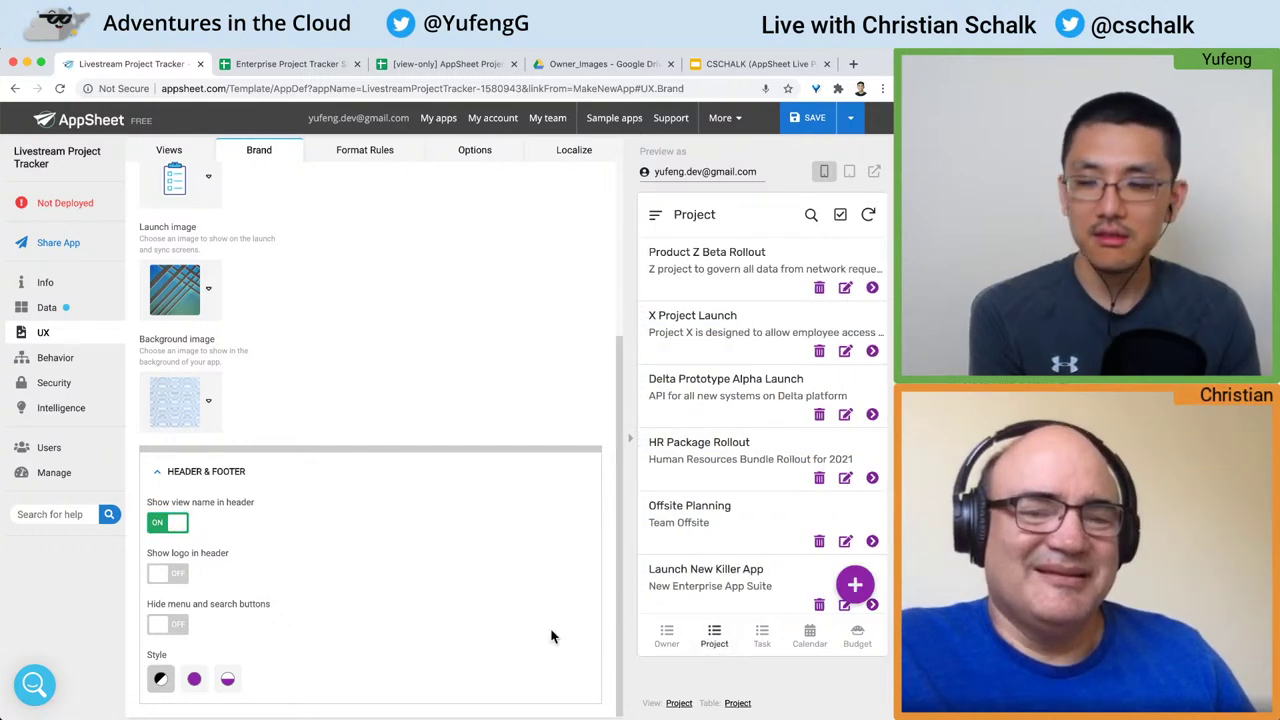
pyautogui.click(176, 576)
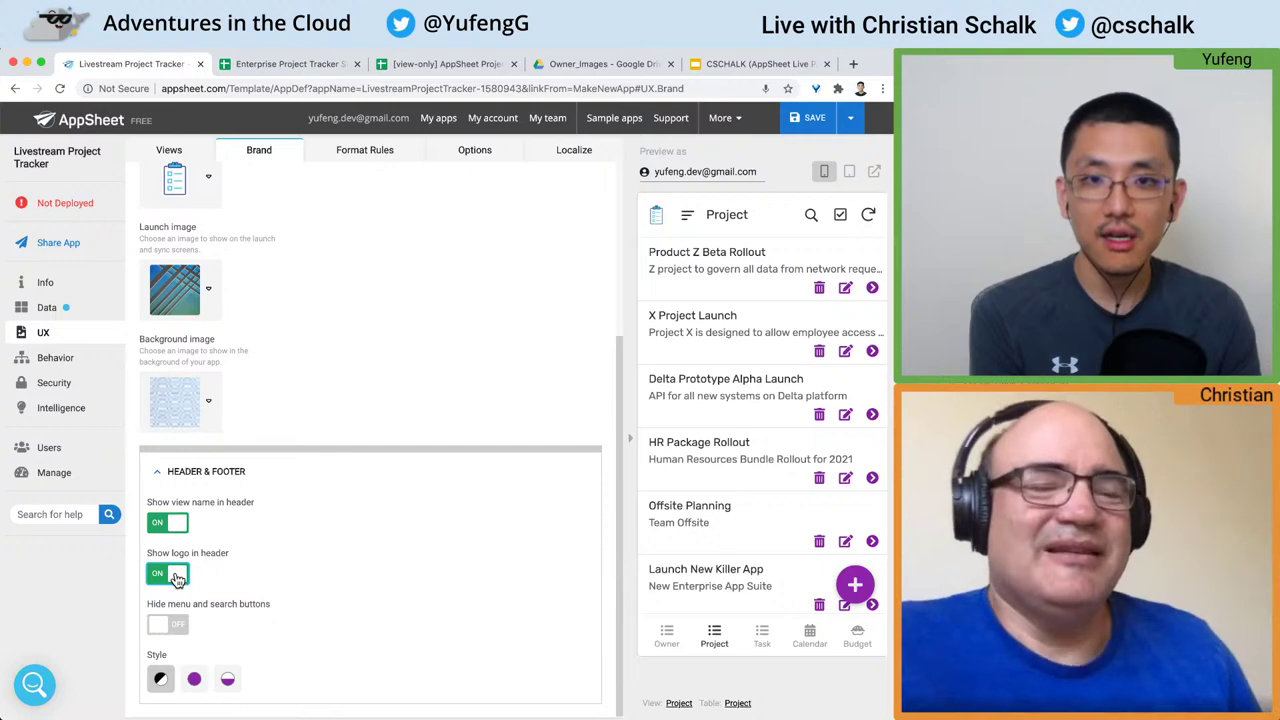
pyautogui.click(177, 630)
pyautogui.click(176, 630)
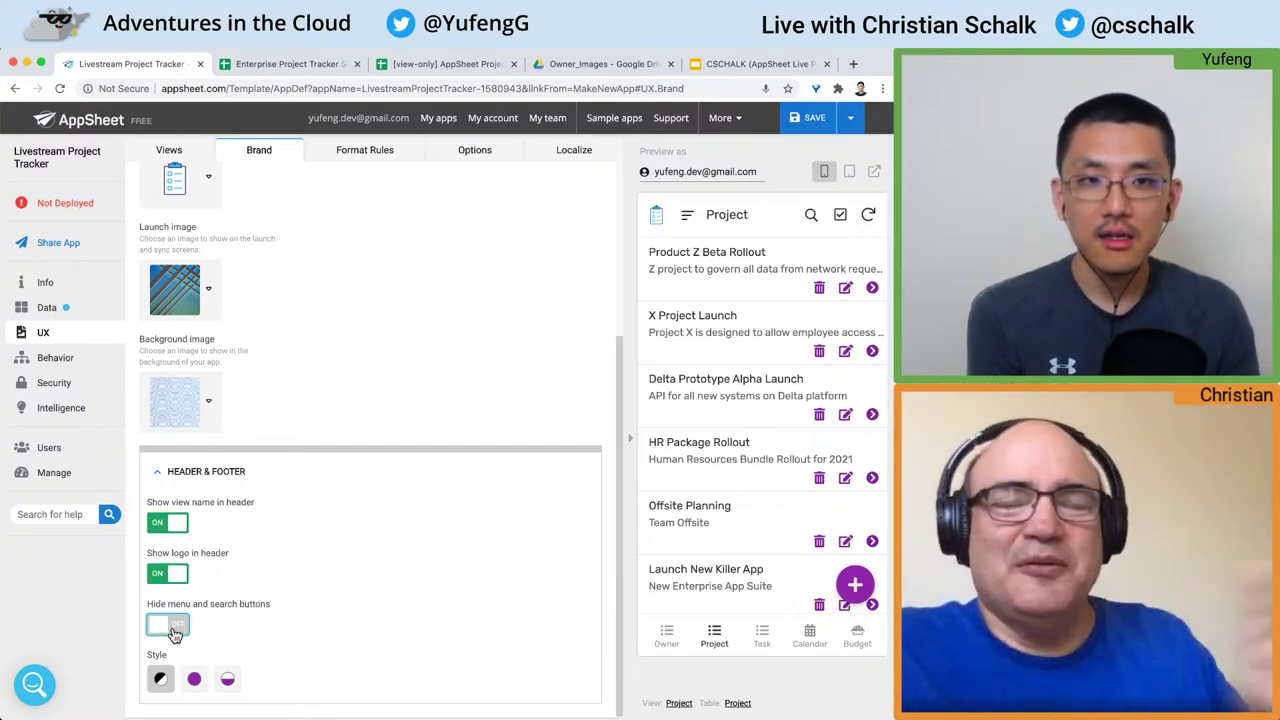
pyautogui.click(175, 630)
pyautogui.click(175, 630)
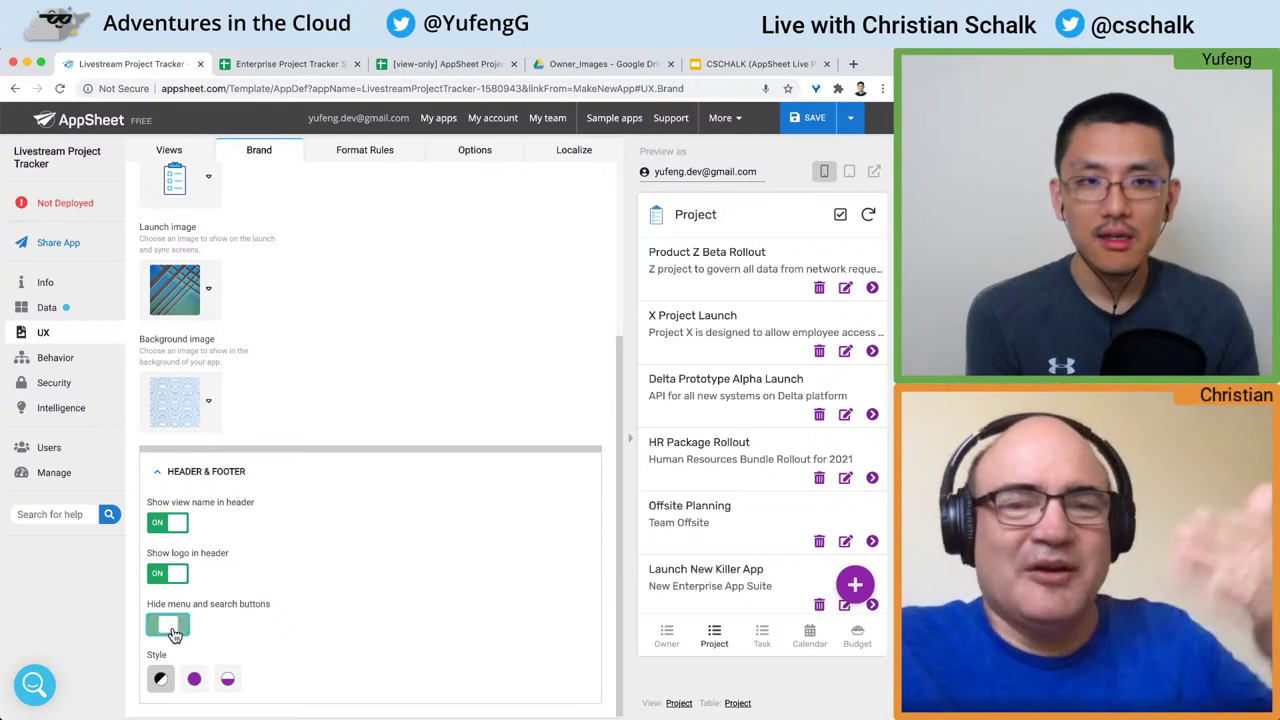
# Step: Choose the Accented Footer header style and save the changes
pyautogui.click(195, 680)
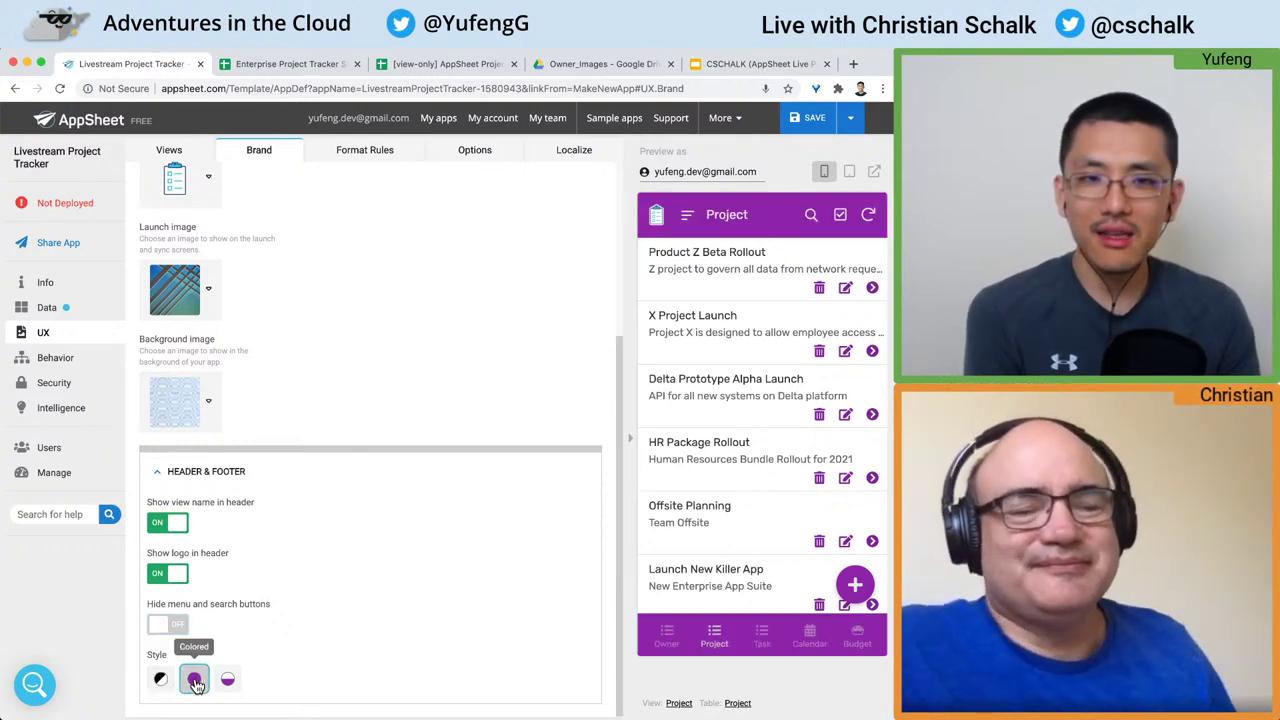
pyautogui.click(227, 681)
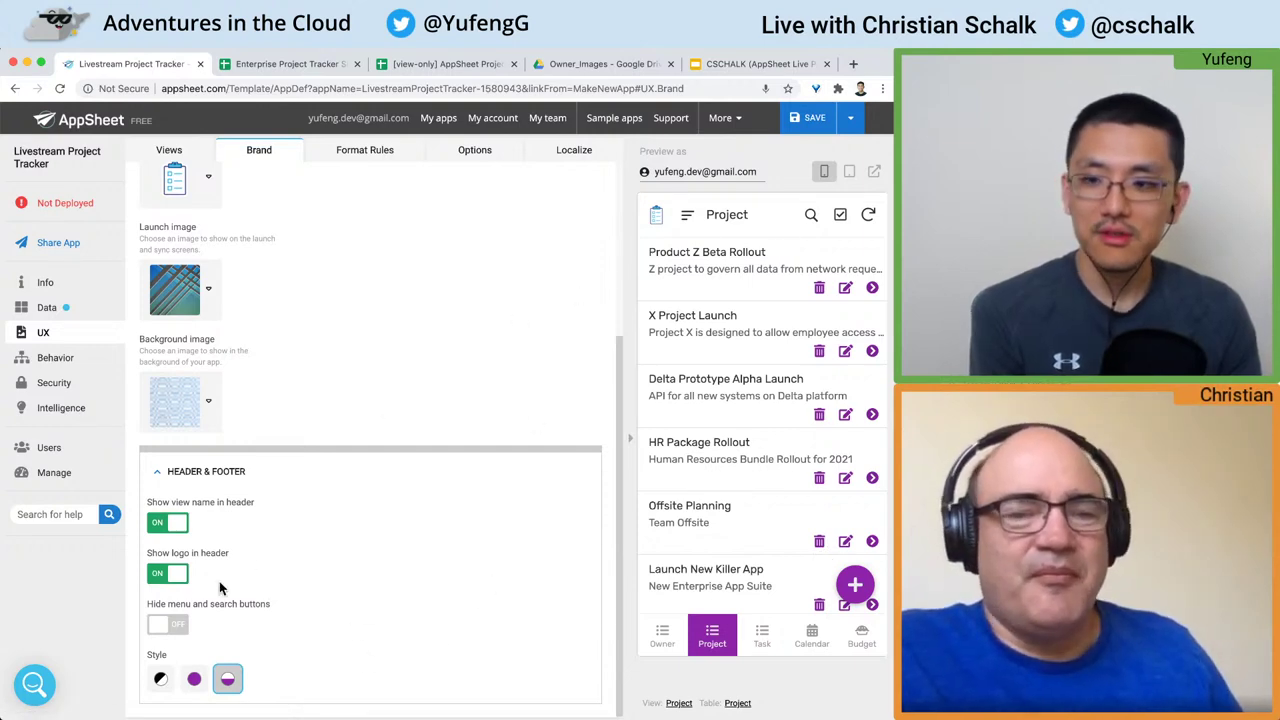
pyautogui.click(176, 626)
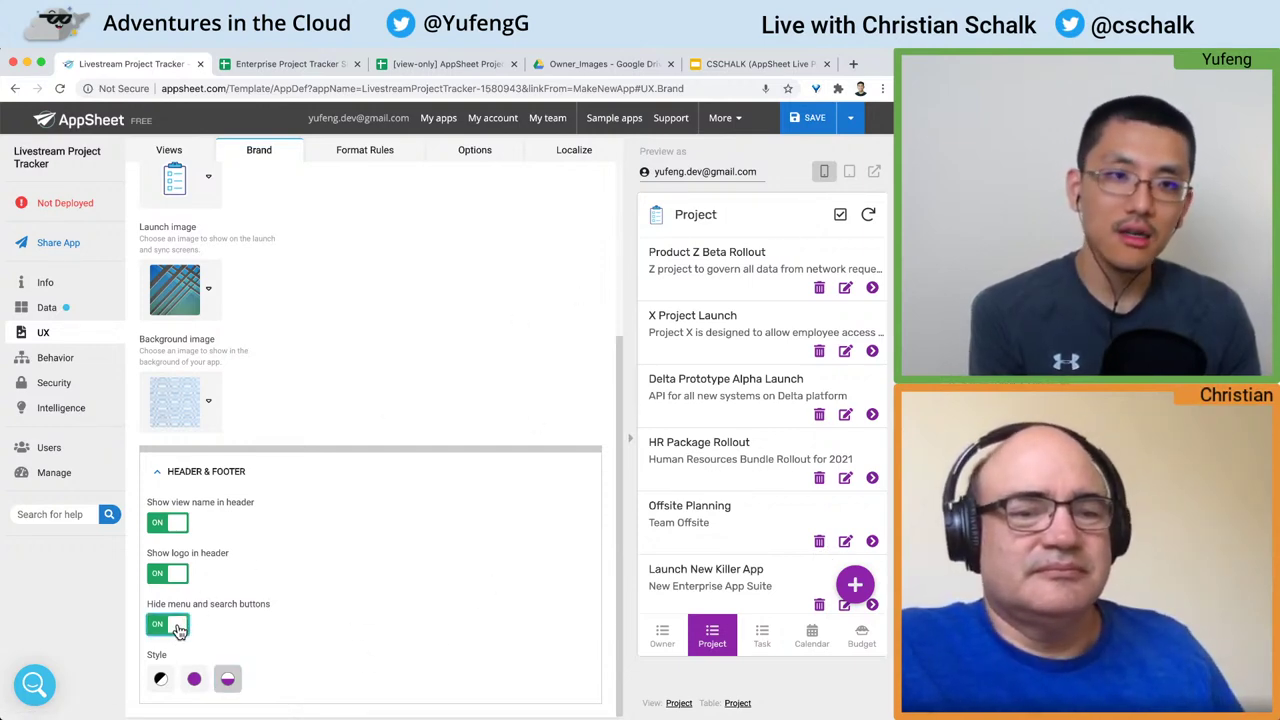
pyautogui.click(176, 626)
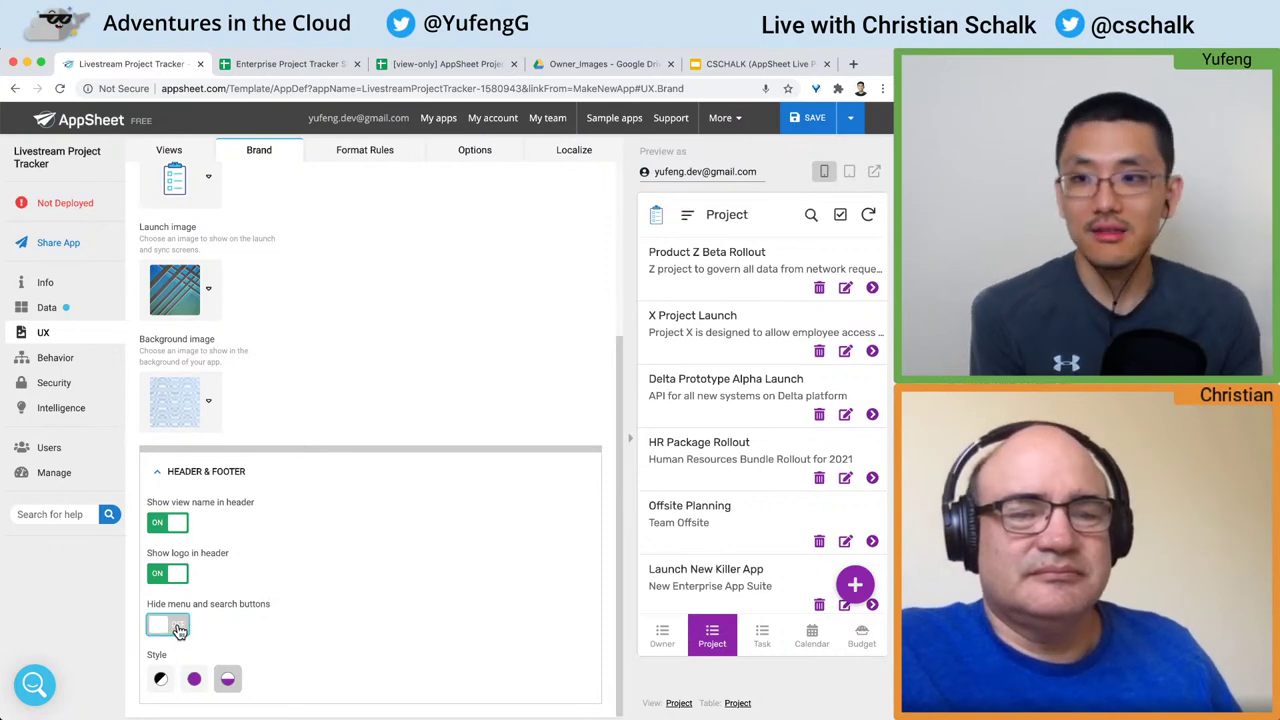
pyautogui.click(818, 117)
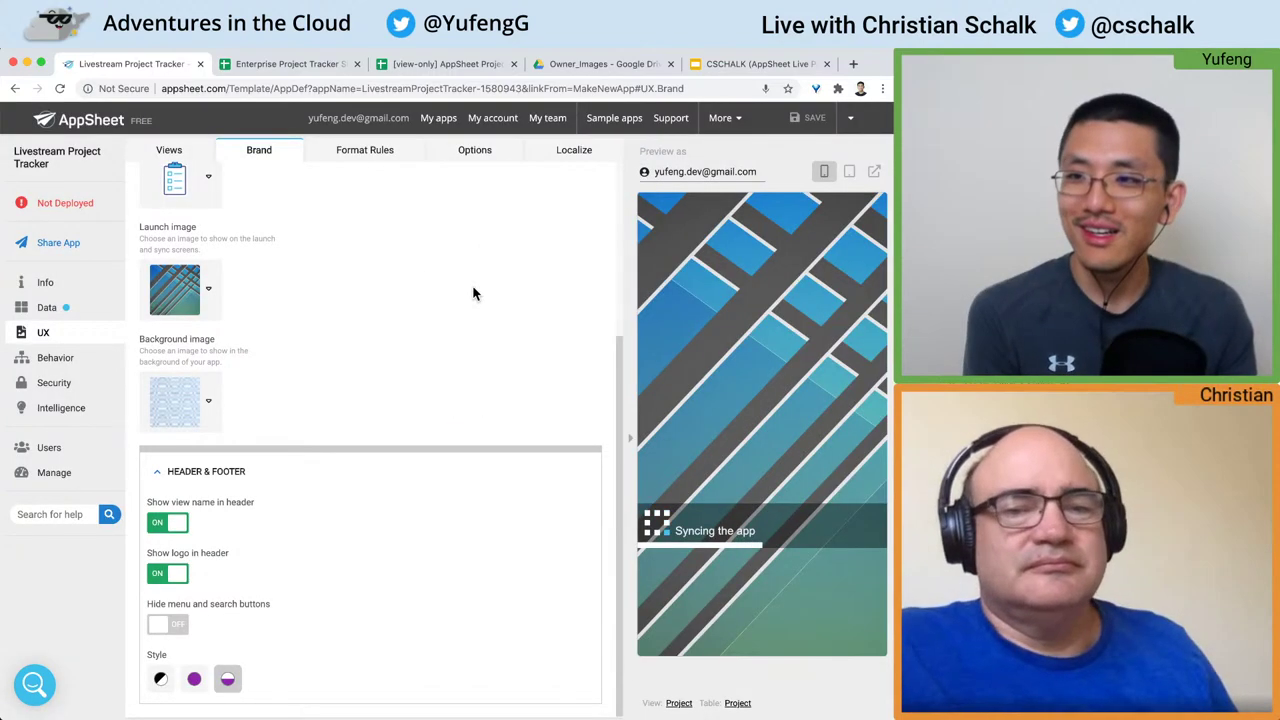
# Step: Go to the UX Options display settings
pyautogui.scroll(3, 450, 275)
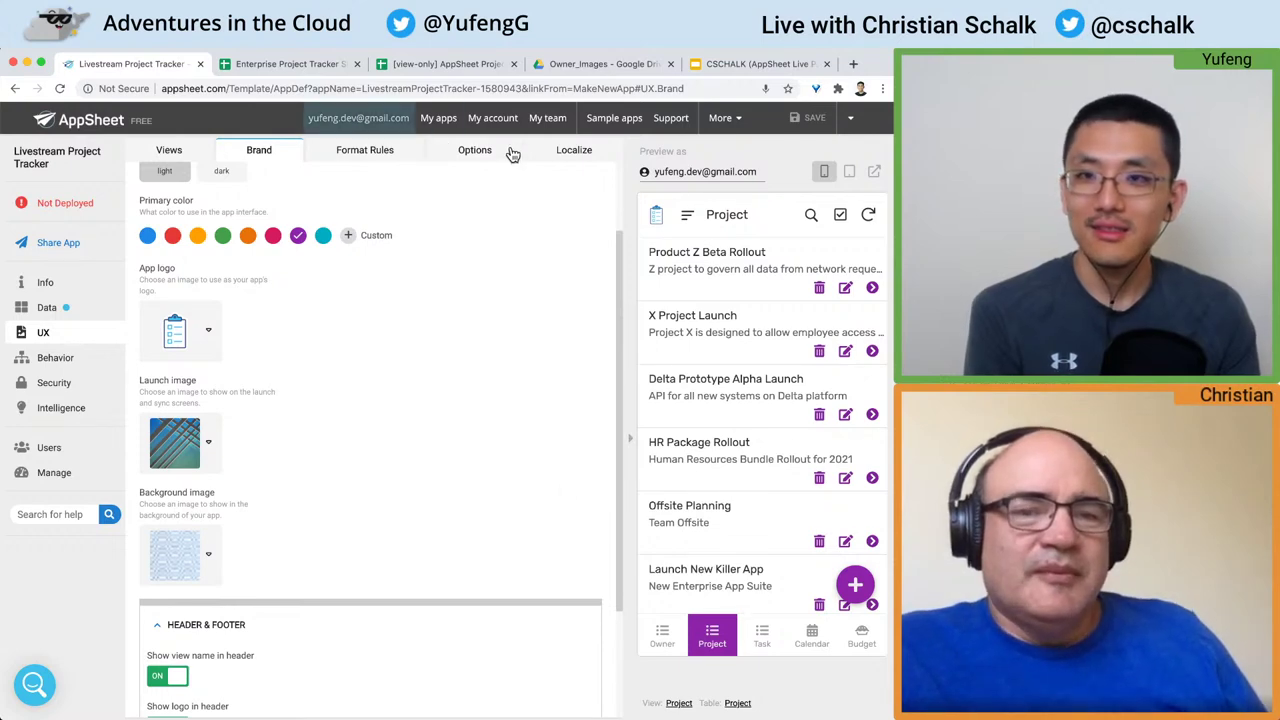
pyautogui.click(475, 150)
pyautogui.scroll(-8, 545, 312)
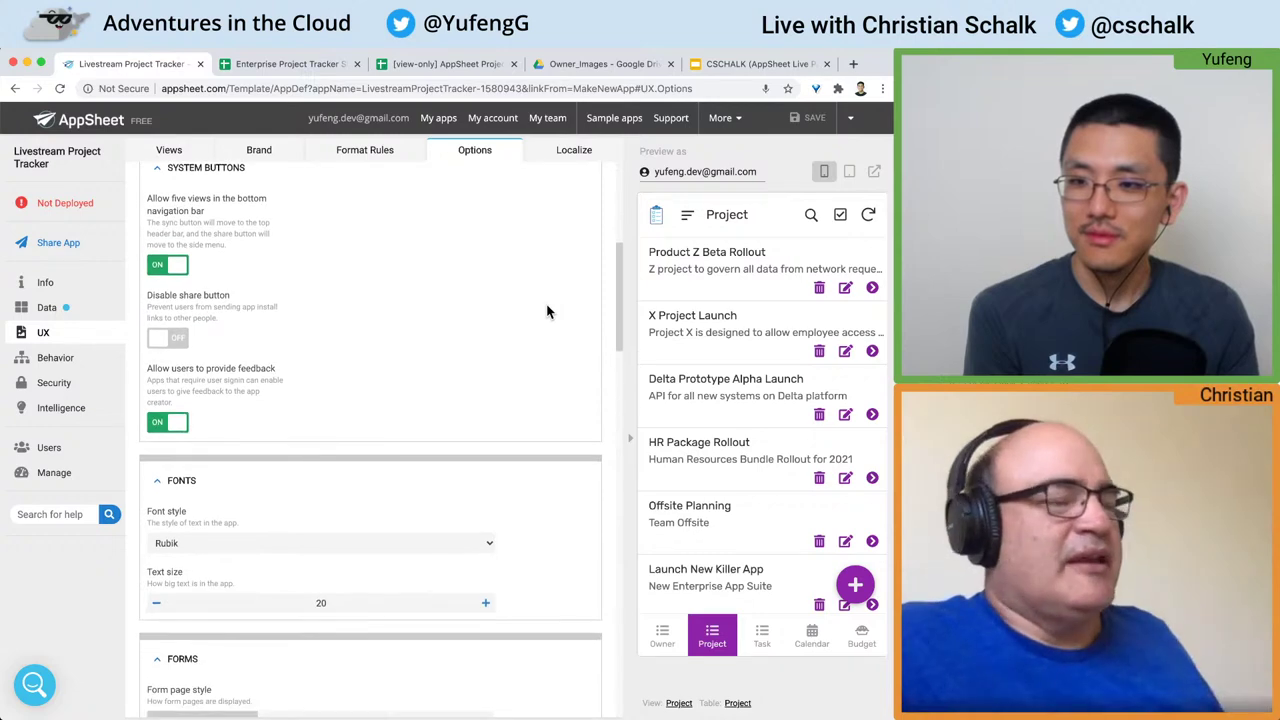
# Step: Change the app font style from Rubik to Open Sans
pyautogui.click(478, 543)
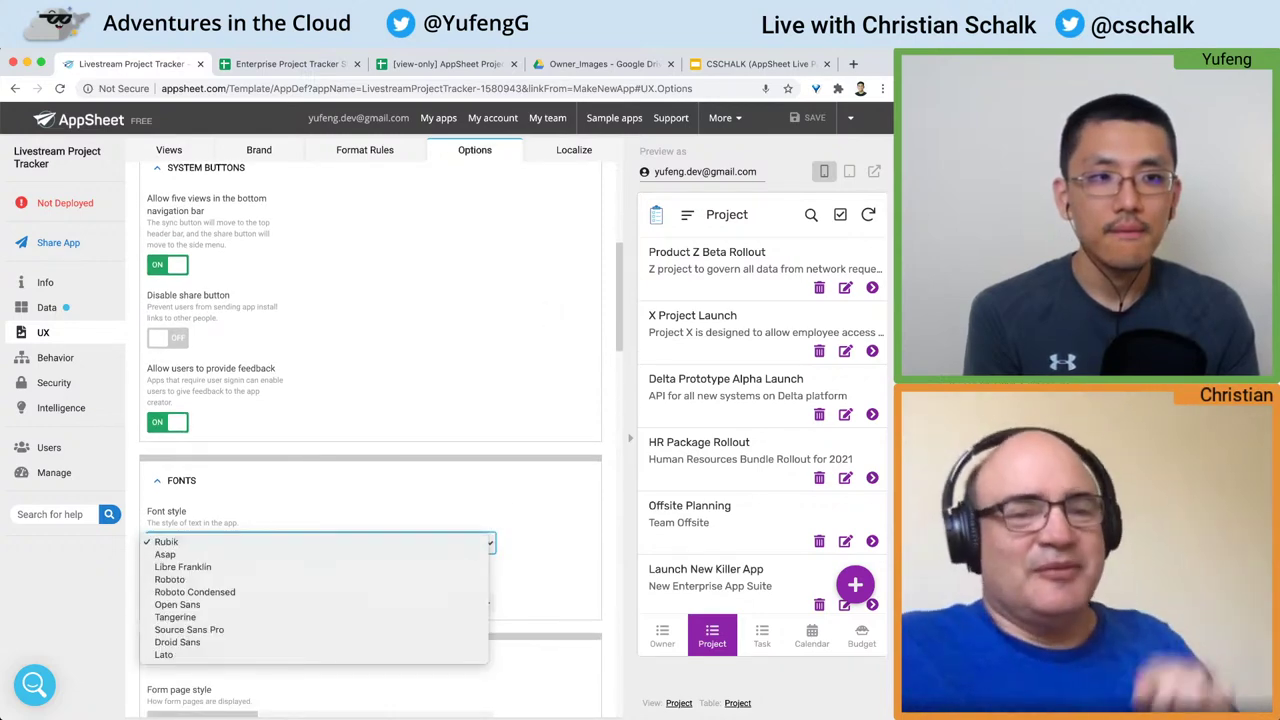
pyautogui.press('Escape')
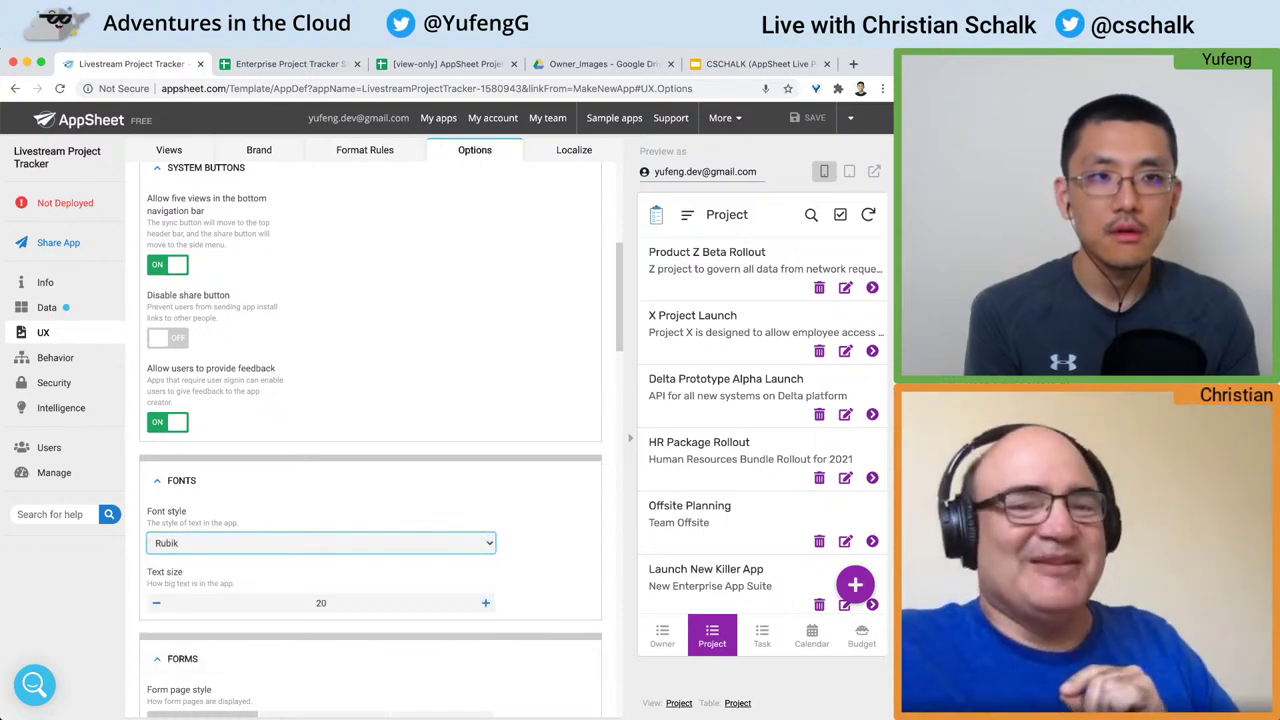
pyautogui.press('super+Tab')
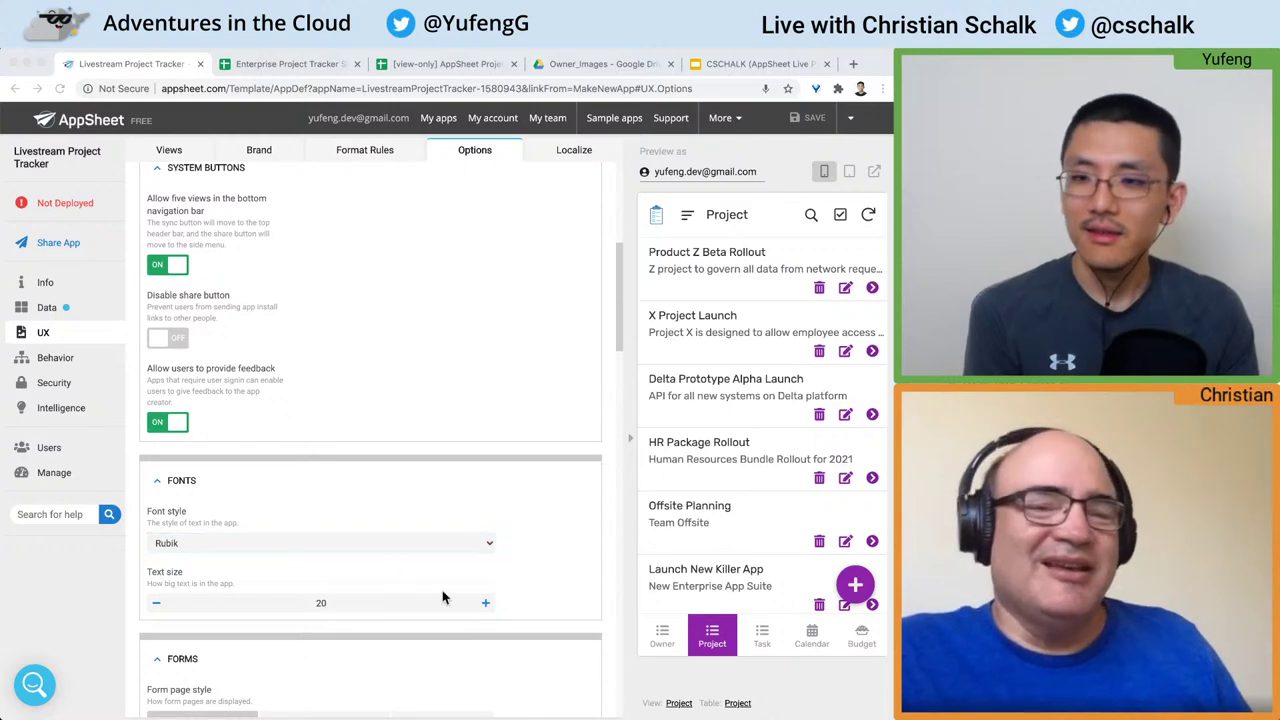
pyautogui.press('super+Tab')
pyautogui.scroll(-1, 446, 447)
pyautogui.scroll(-3, 446, 447)
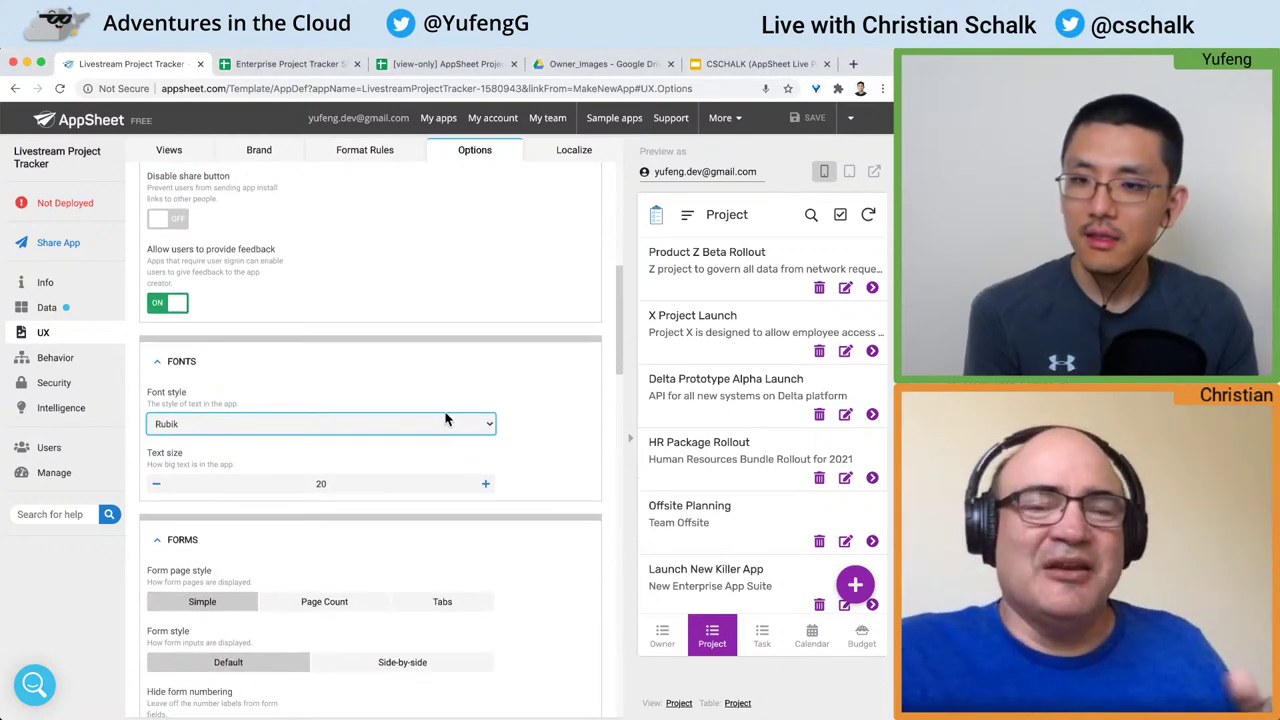
pyautogui.click(448, 423)
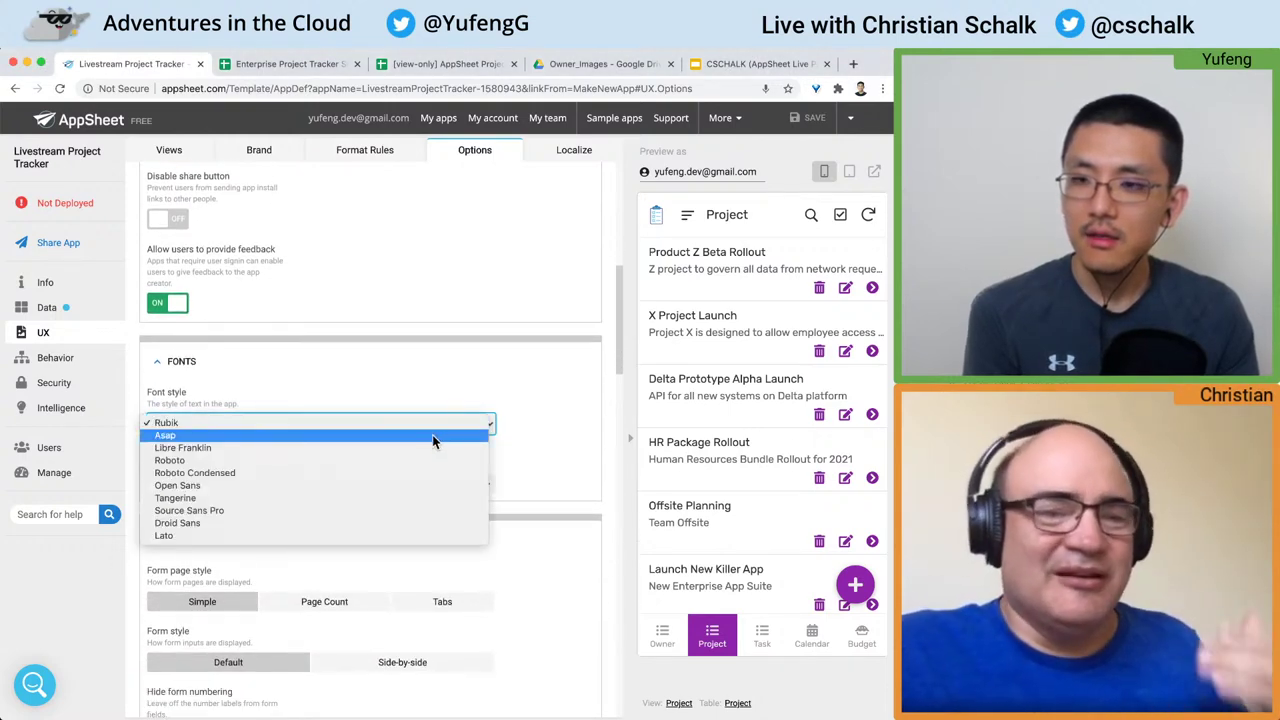
pyautogui.click(417, 484)
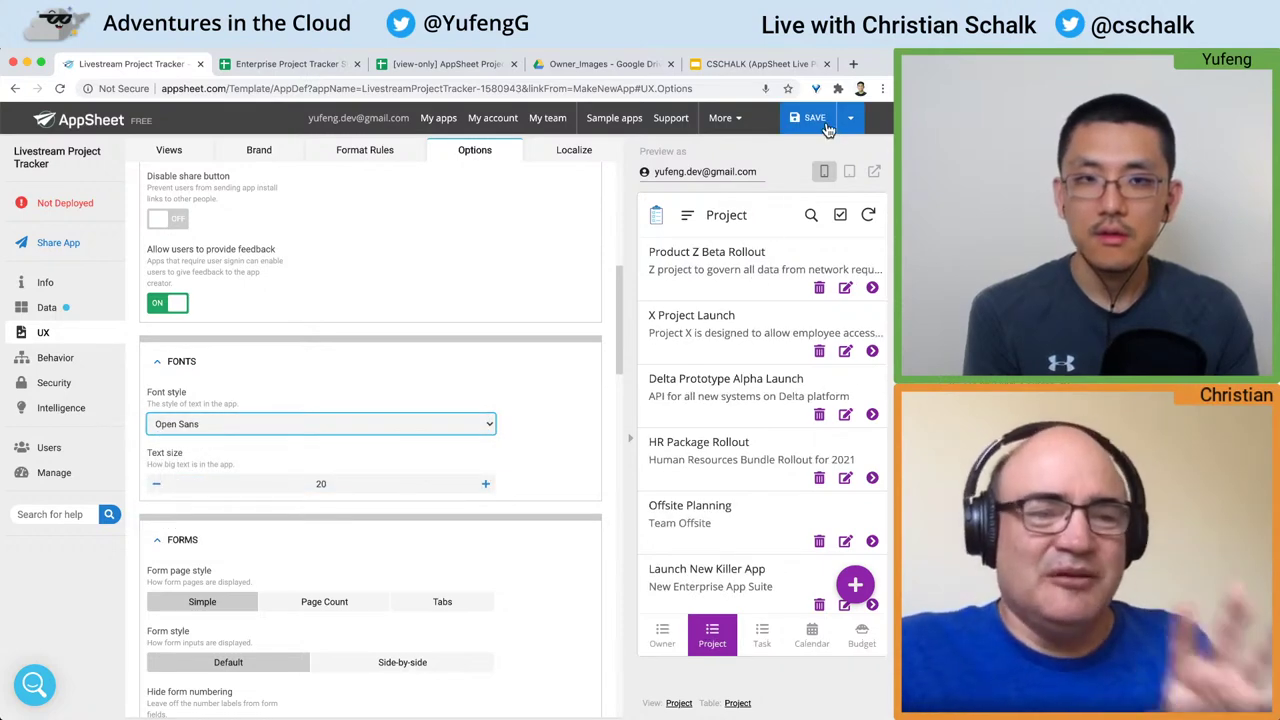
# Step: Test the text size down to 18 and return it to 20
pyautogui.scroll(-2, 519, 294)
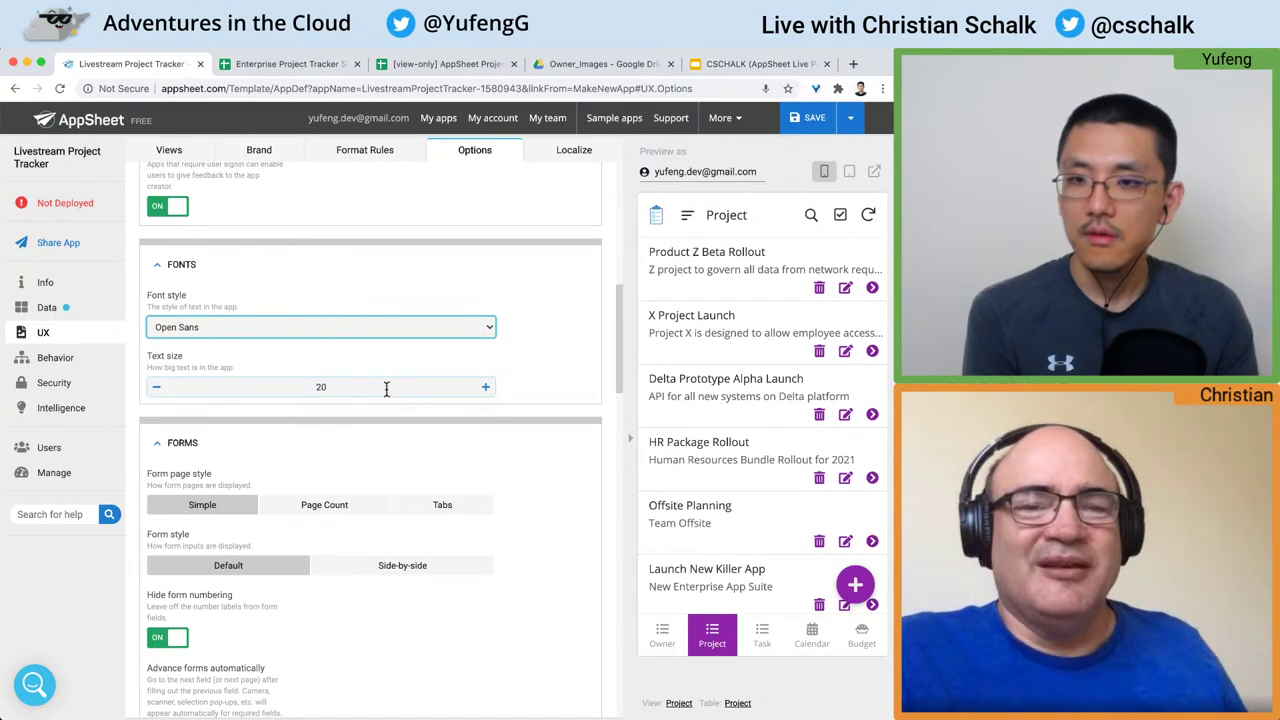
pyautogui.click(157, 386)
pyautogui.click(157, 386)
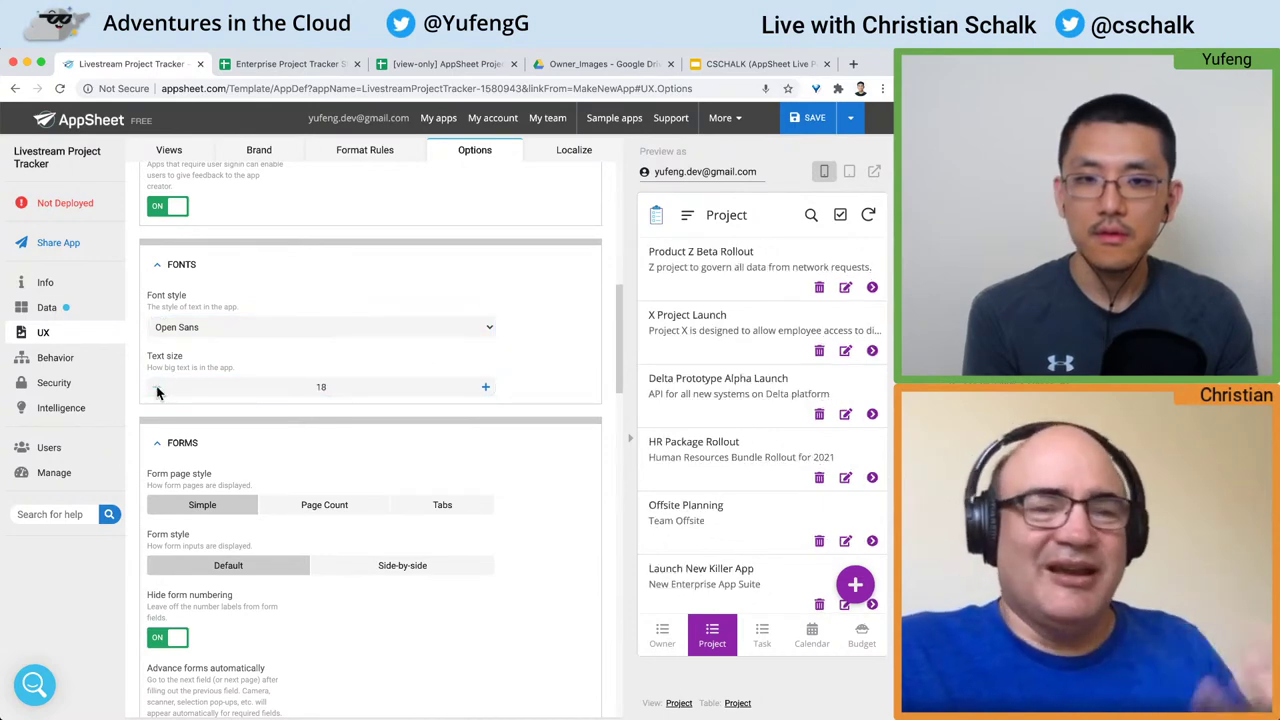
pyautogui.click(485, 387)
pyautogui.click(485, 387)
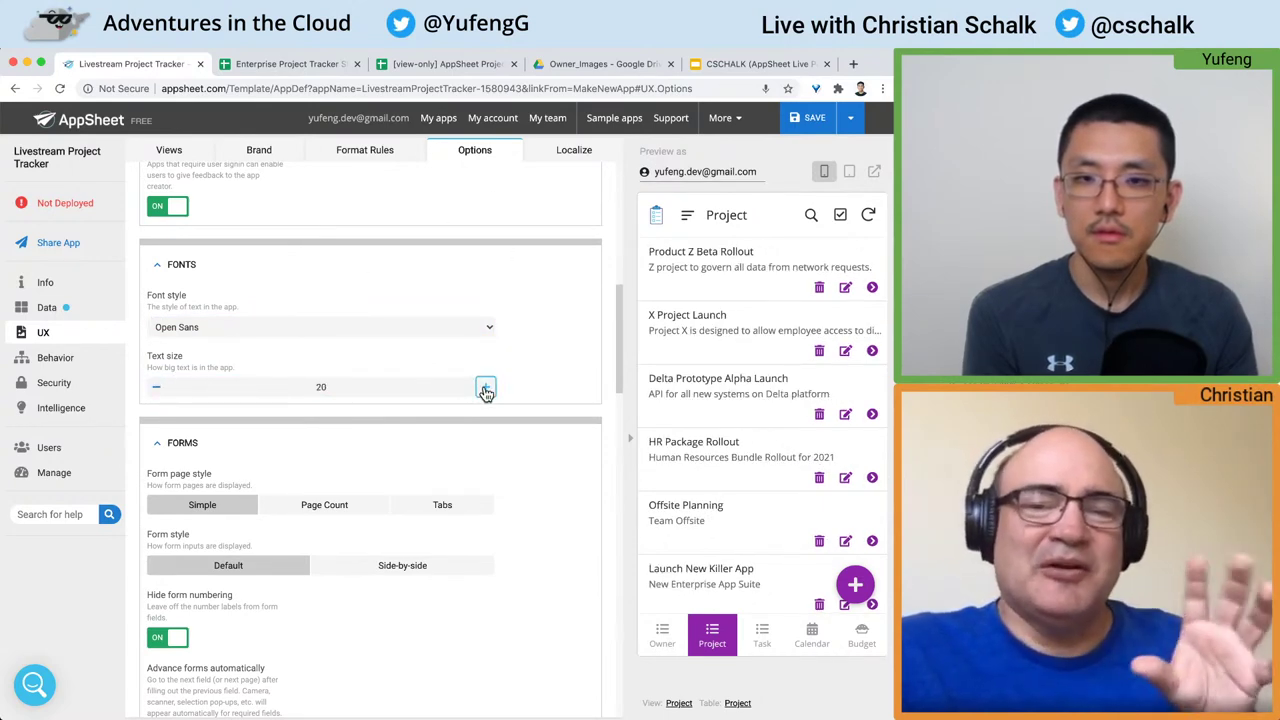
pyautogui.scroll(-3, 482, 392)
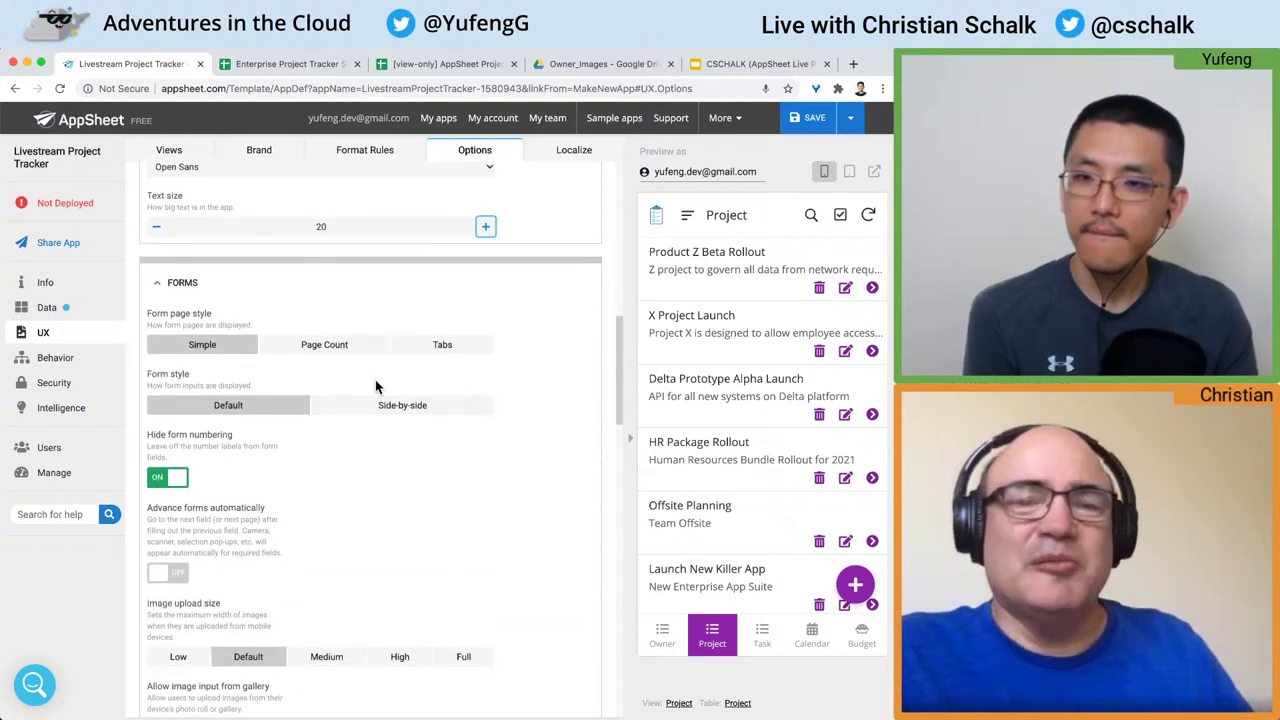
pyautogui.scroll(-1, 303, 370)
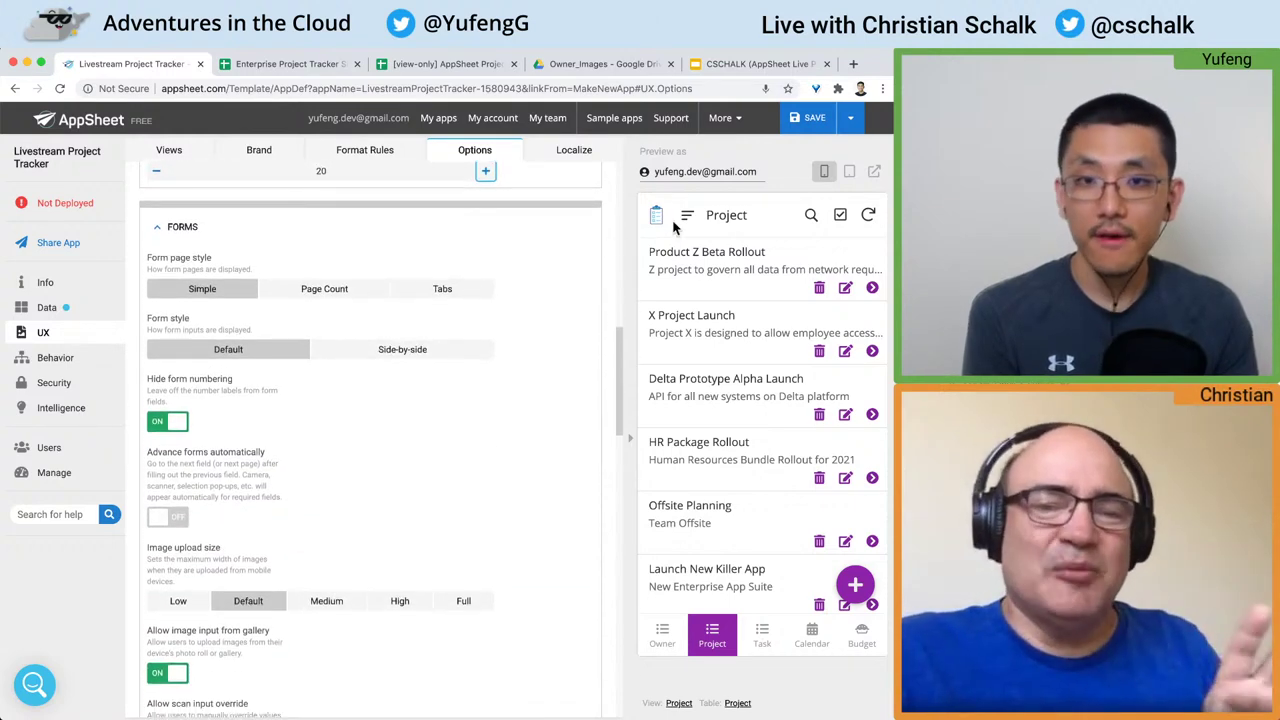
# Step: Save the font change and page the preview Calendar forward to December 2020
pyautogui.click(796, 126)
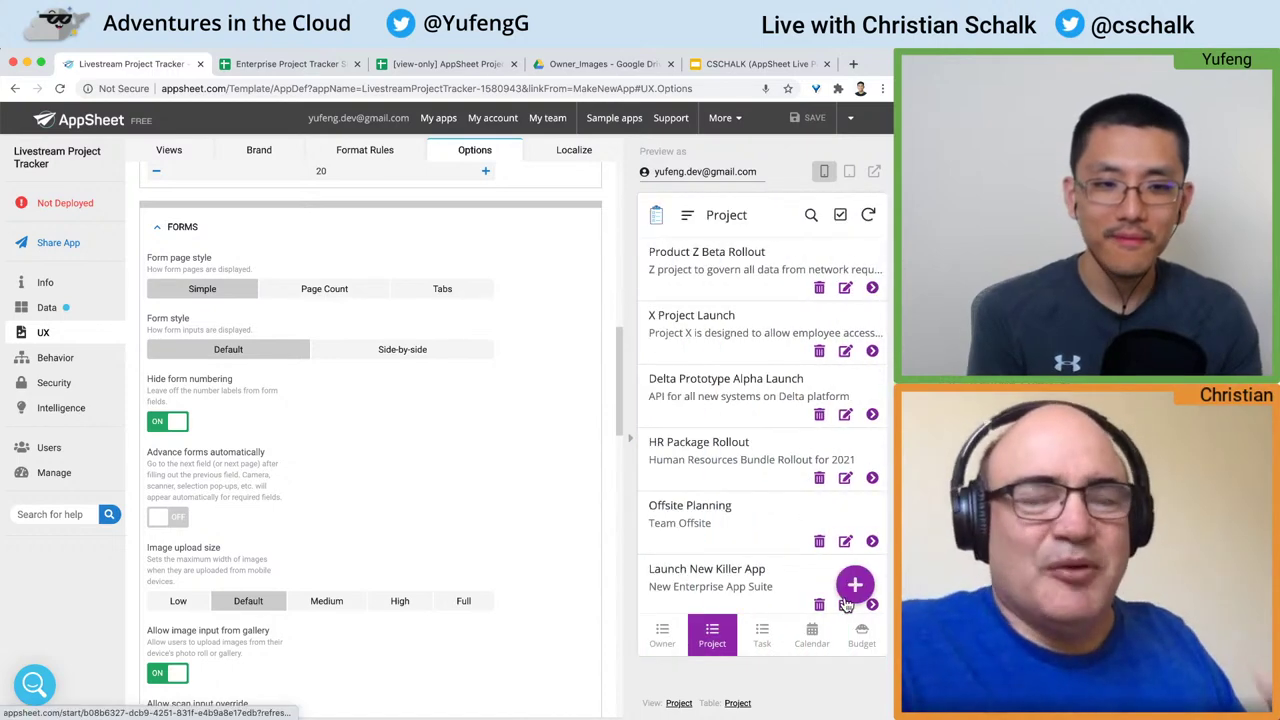
pyautogui.click(861, 635)
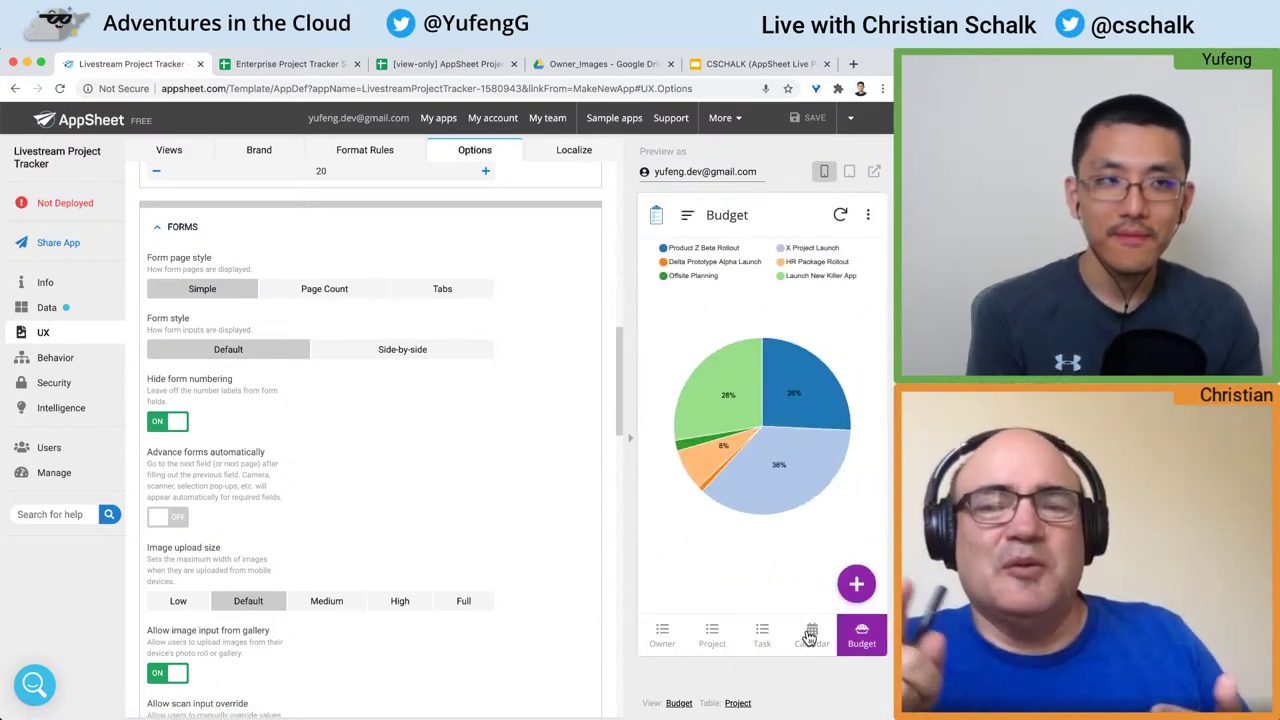
pyautogui.click(811, 635)
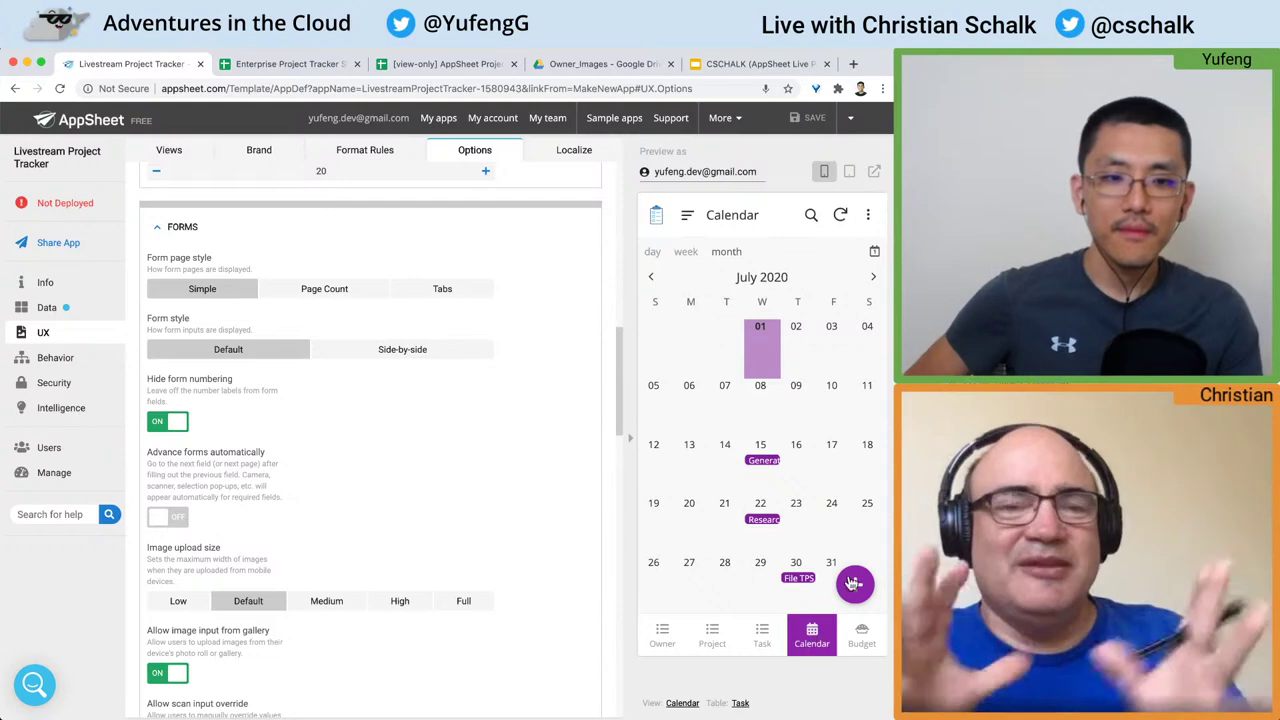
pyautogui.click(872, 280)
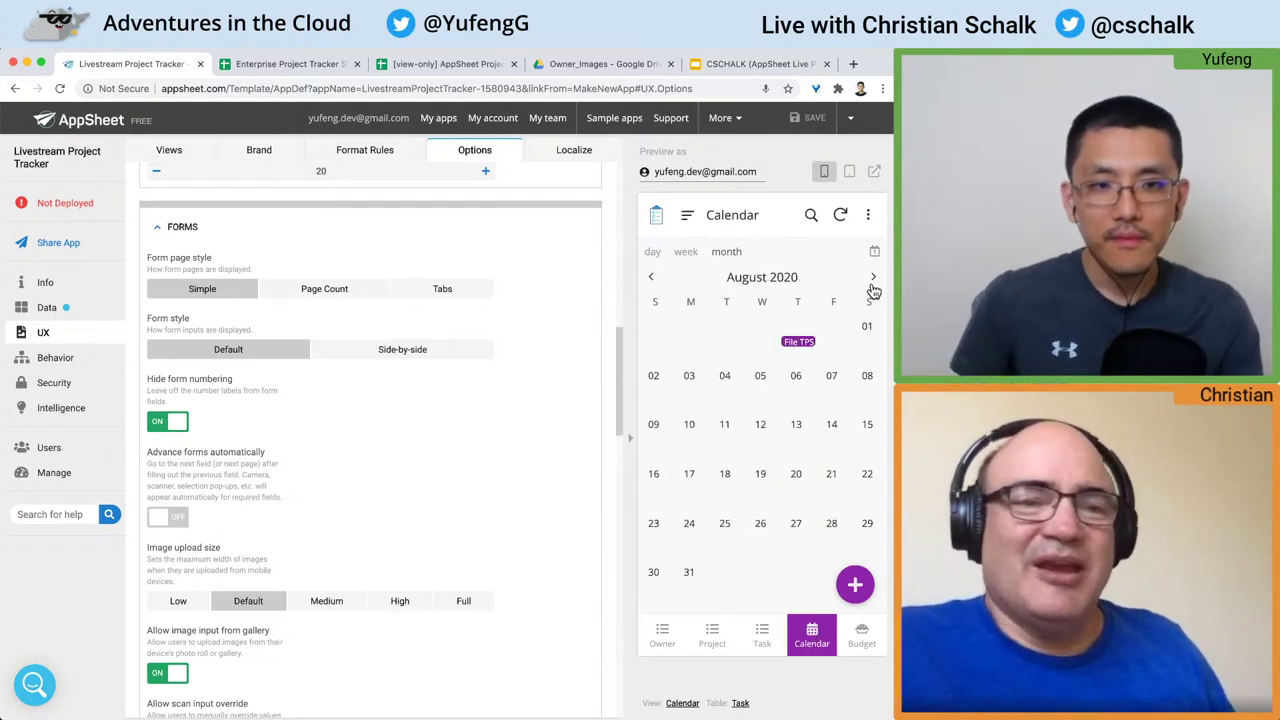
pyautogui.click(872, 280)
pyautogui.click(872, 280)
pyautogui.click(872, 280)
pyautogui.click(872, 280)
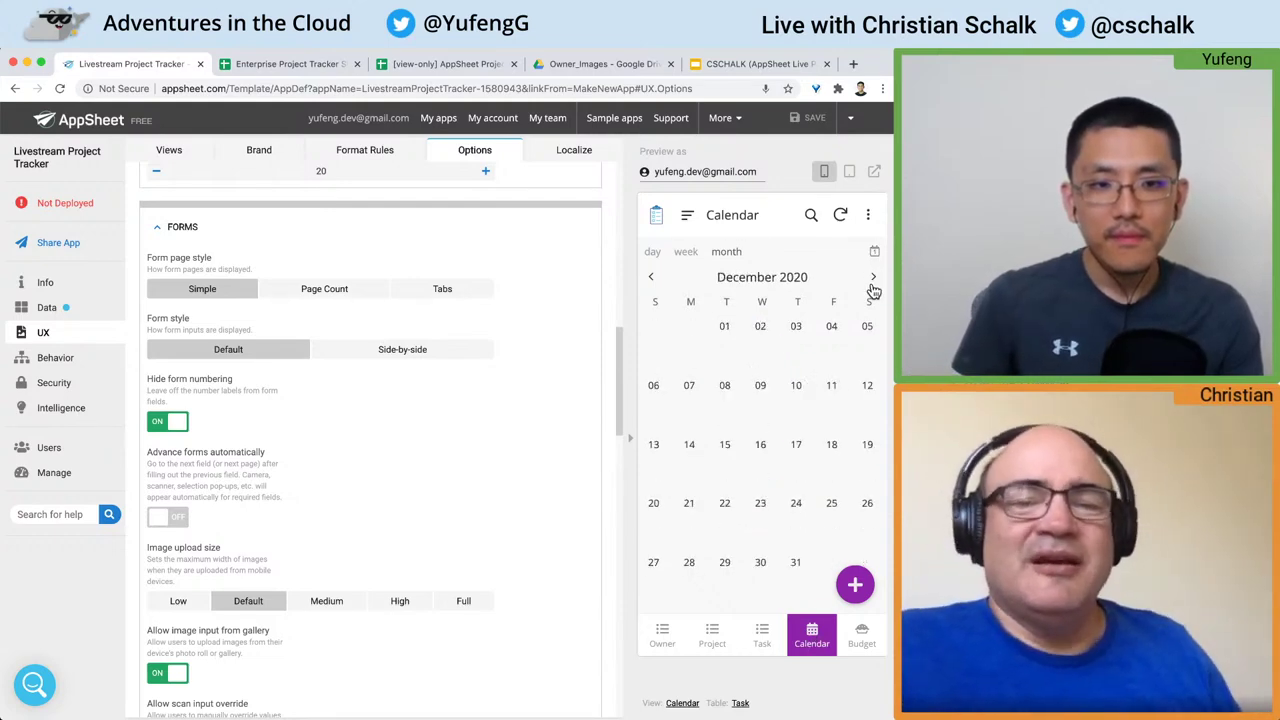
# Step: Switch the preview app to the Task list
pyautogui.click(762, 635)
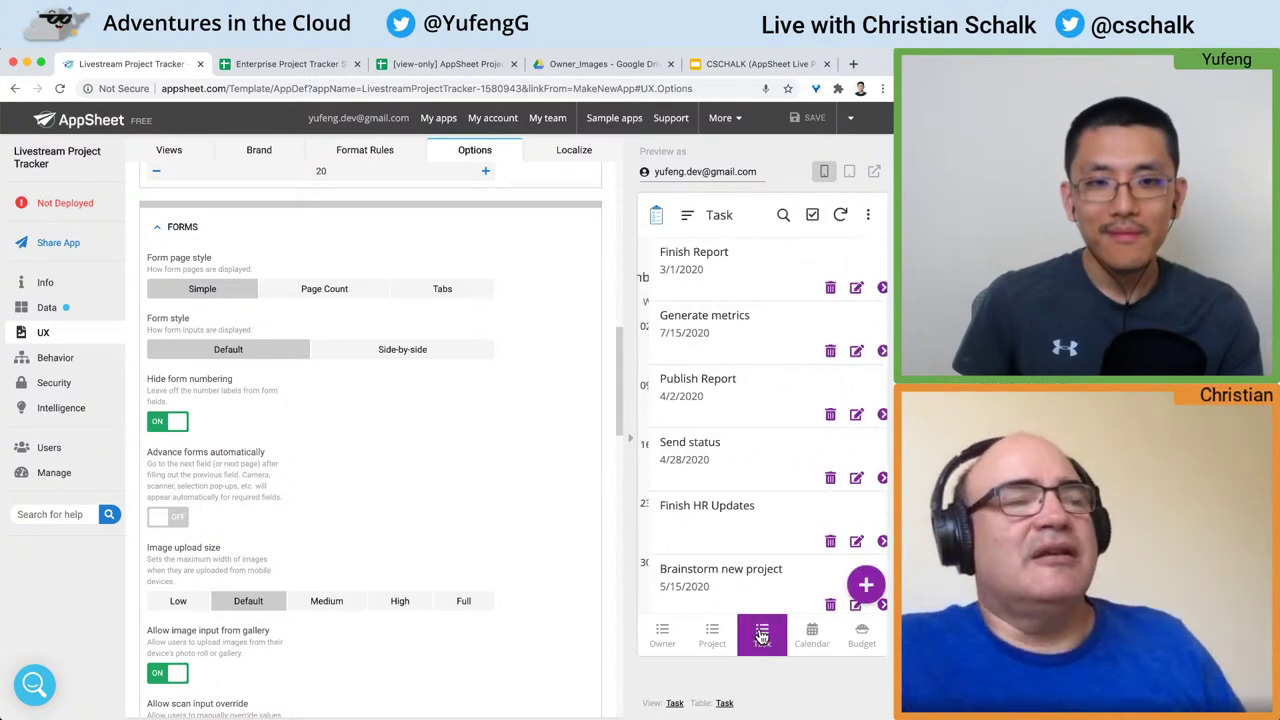
pyautogui.scroll(-2, 750, 491)
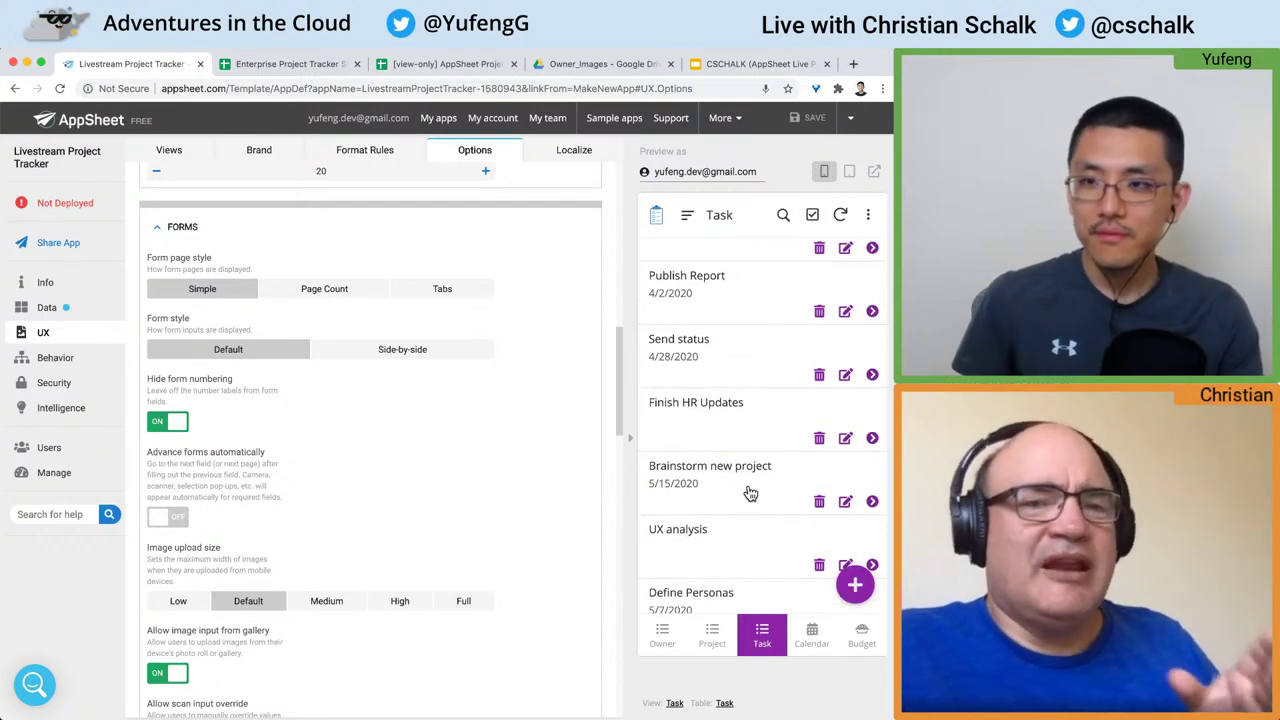
pyautogui.scroll(10, 227, 378)
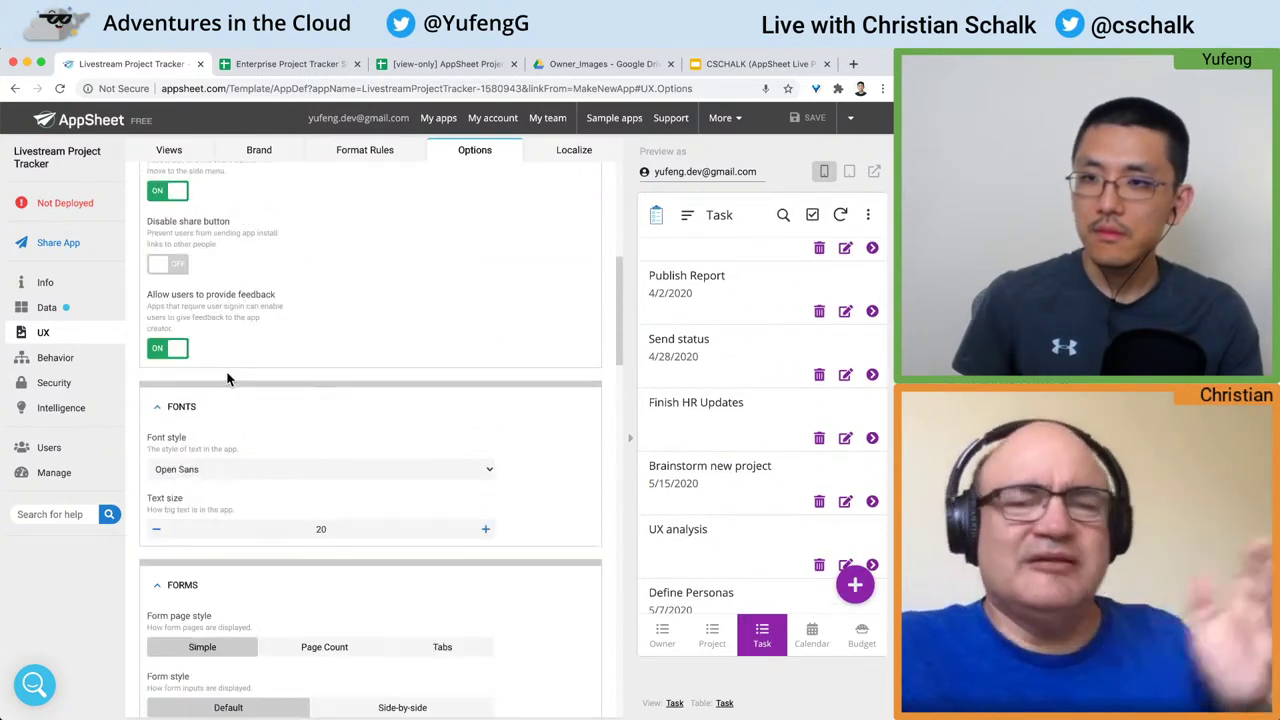
# Step: Look over the Format Rules and the Localize system-text settings
pyautogui.click(379, 156)
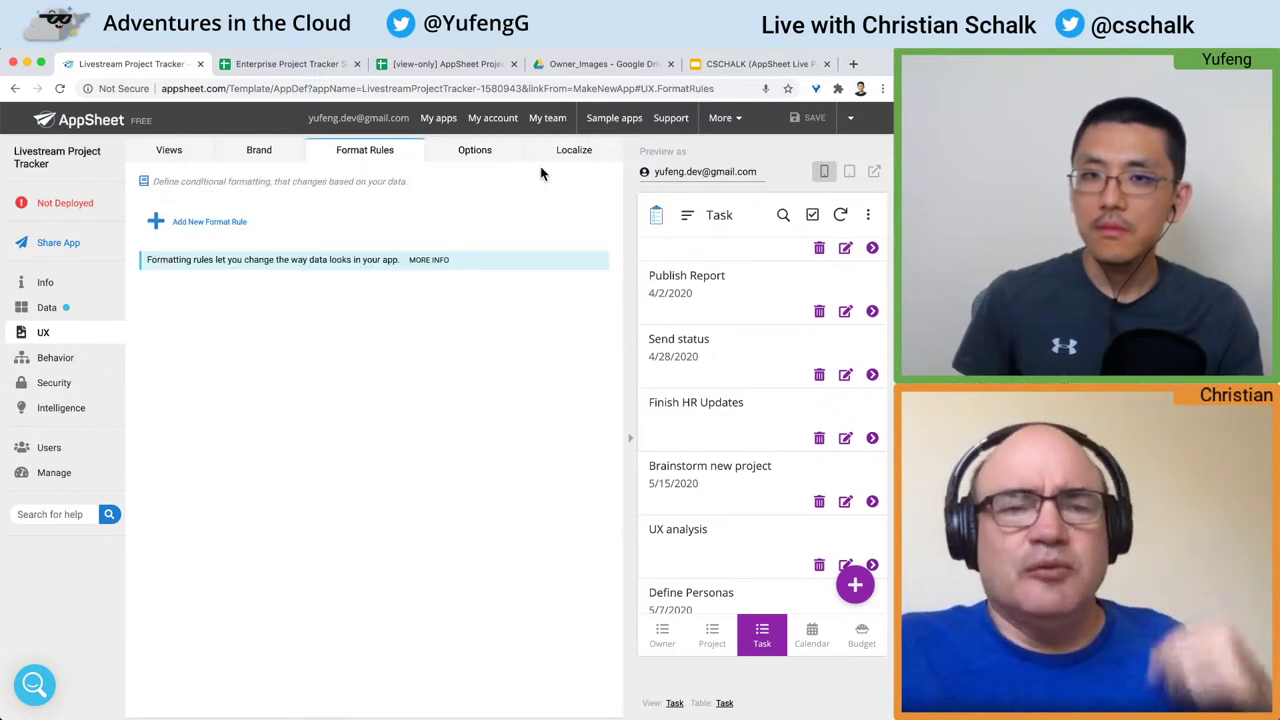
pyautogui.click(572, 152)
pyautogui.scroll(-1, 538, 316)
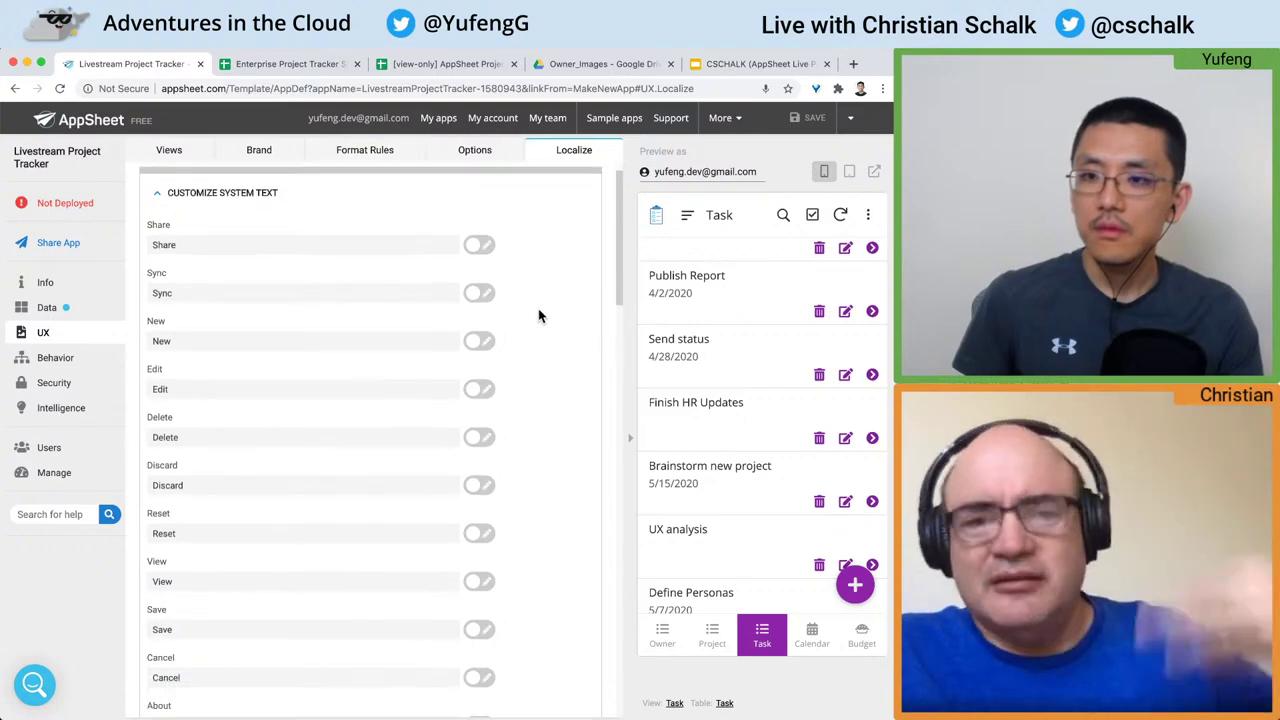
pyautogui.scroll(-4, 538, 316)
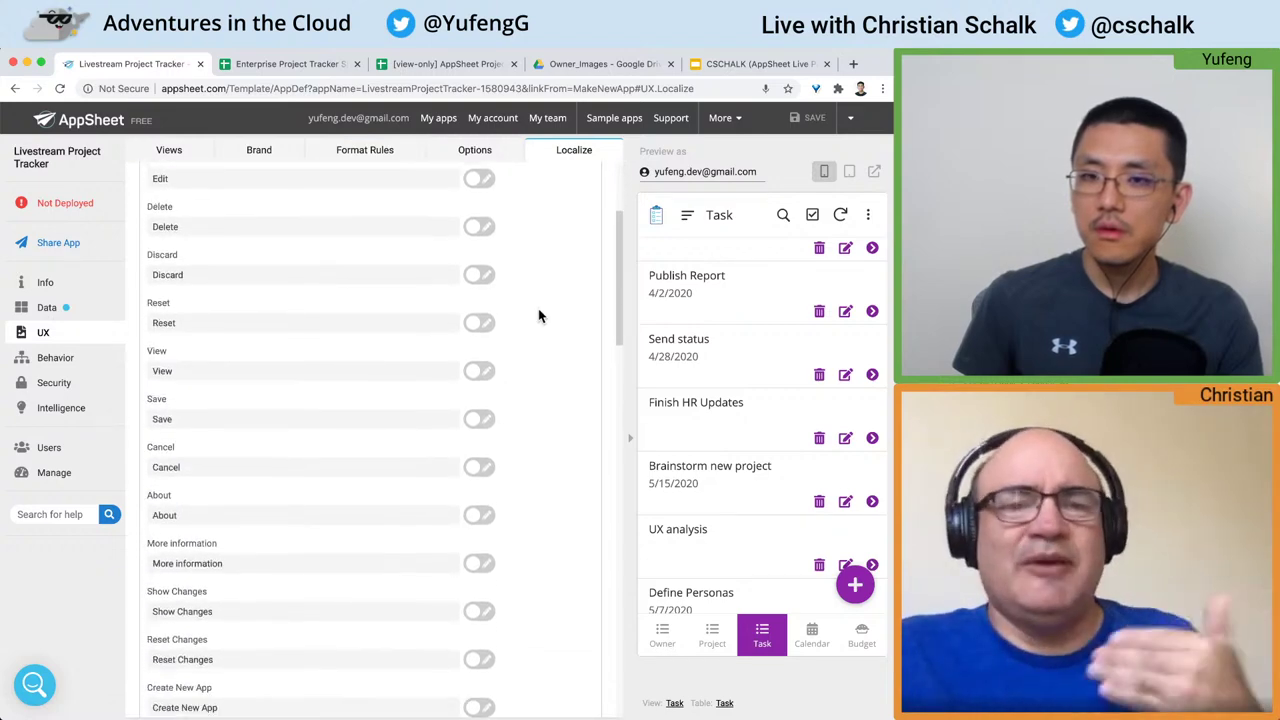
pyautogui.scroll(-3, 538, 316)
pyautogui.scroll(8, 538, 316)
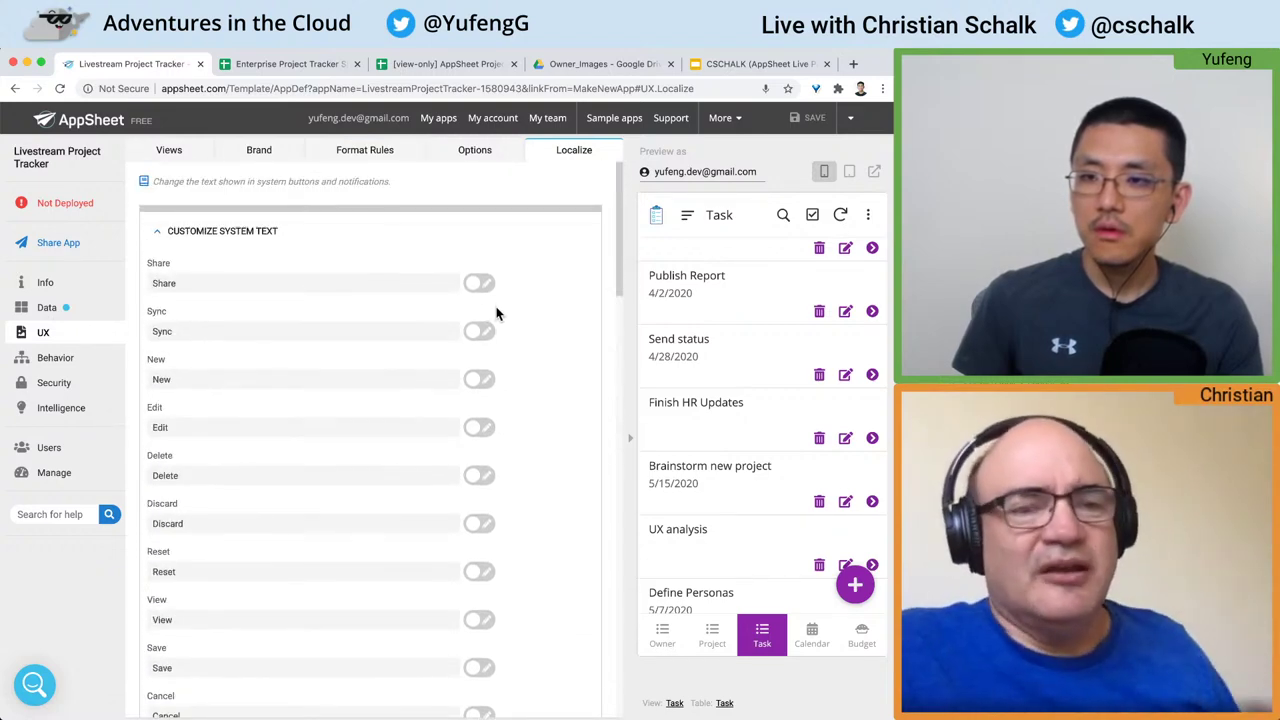
# Step: Toggle the New text override on and off without keeping it, then go to Behavior
pyautogui.click(478, 381)
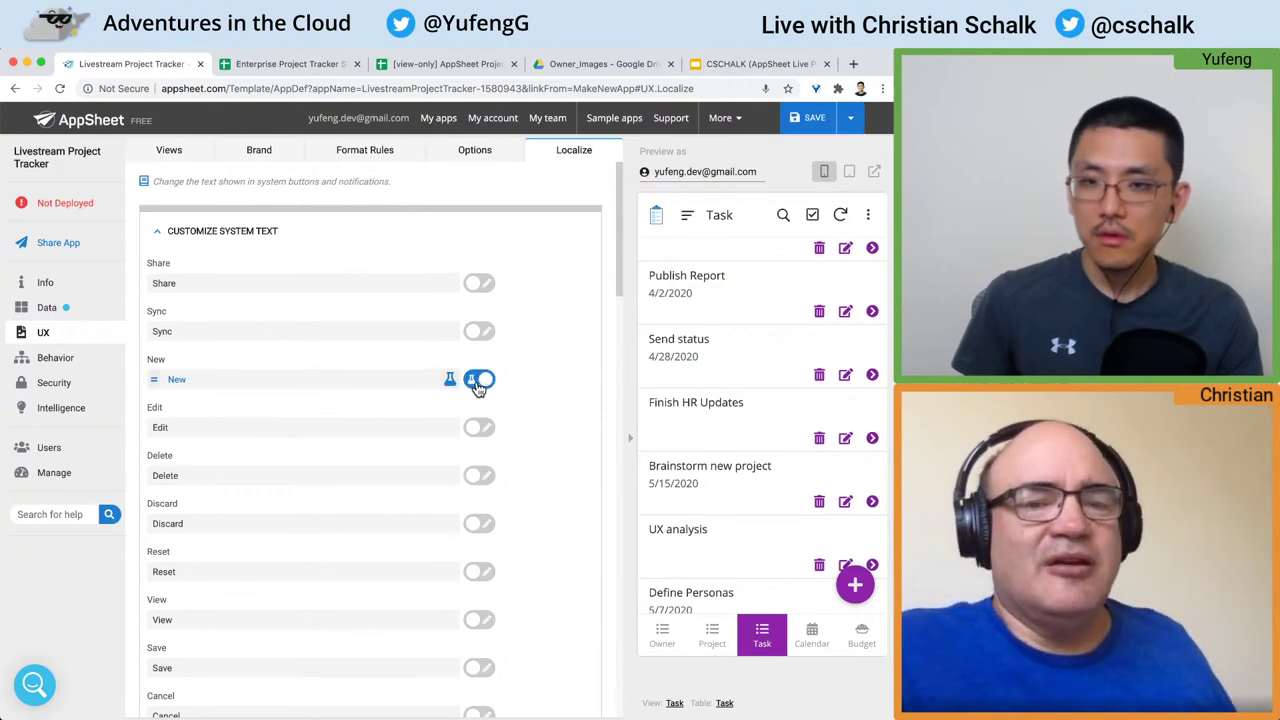
pyautogui.click(383, 388)
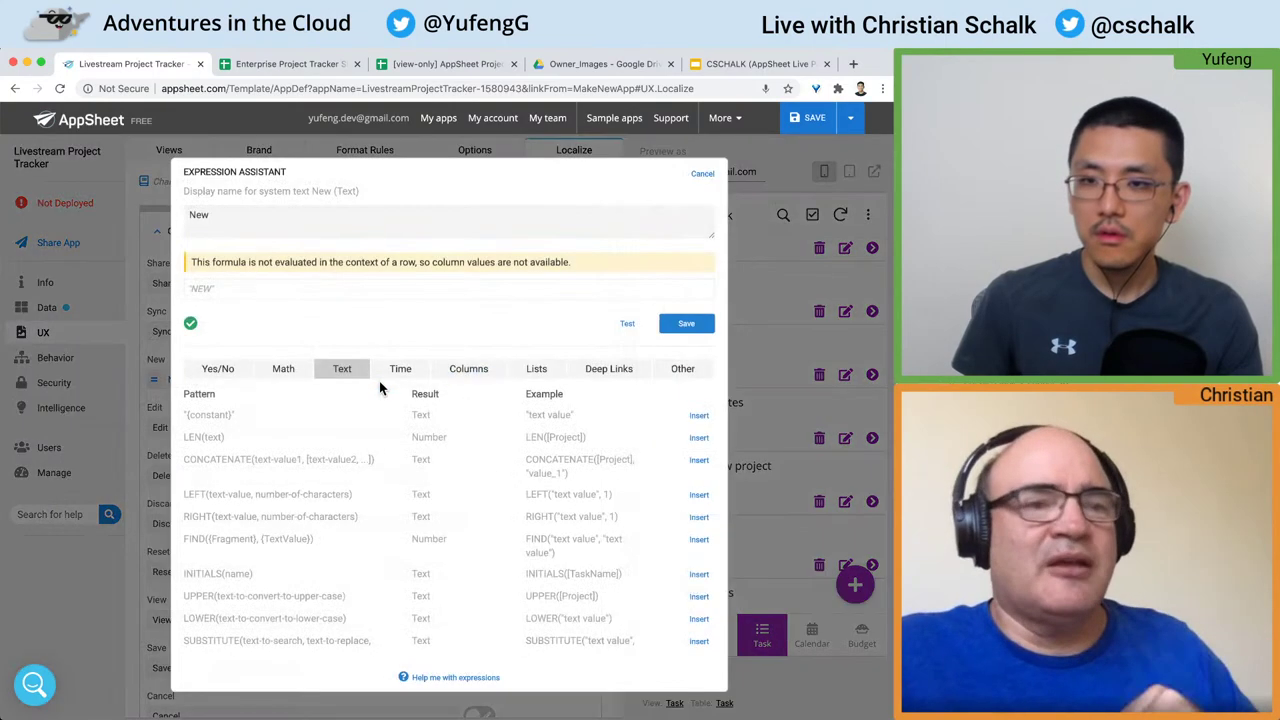
pyautogui.click(700, 174)
pyautogui.click(478, 383)
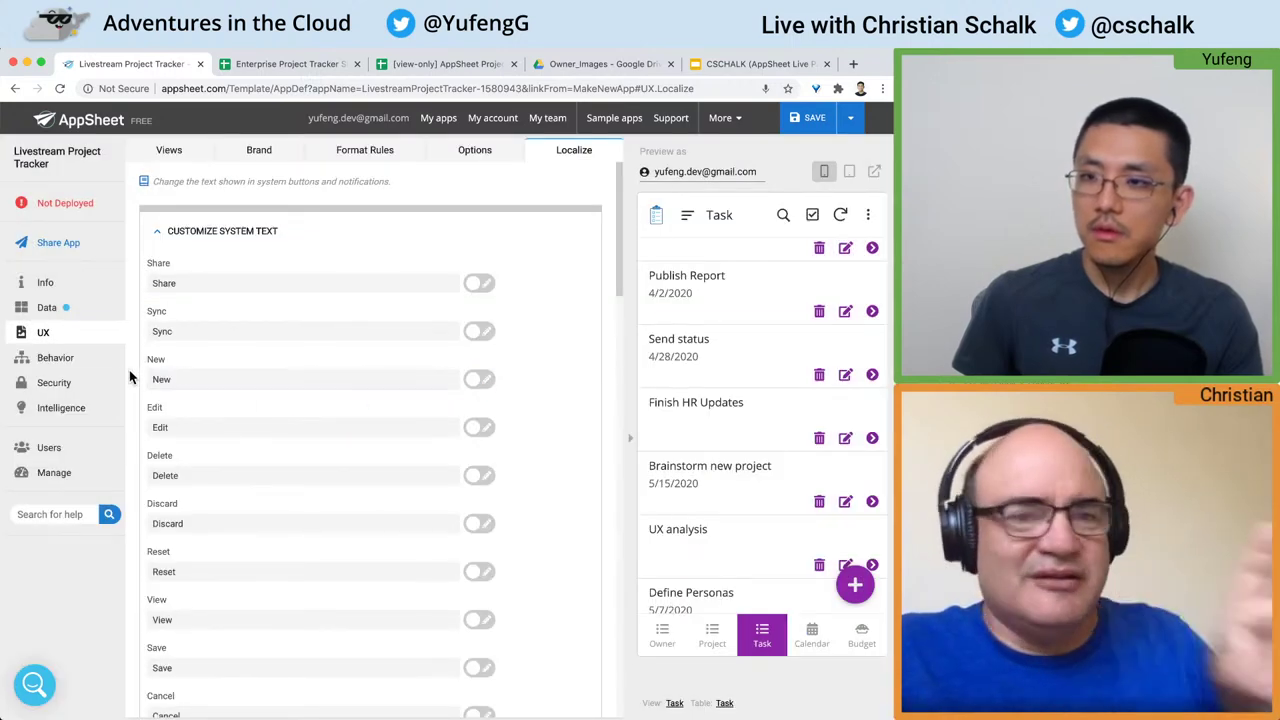
pyautogui.click(70, 366)
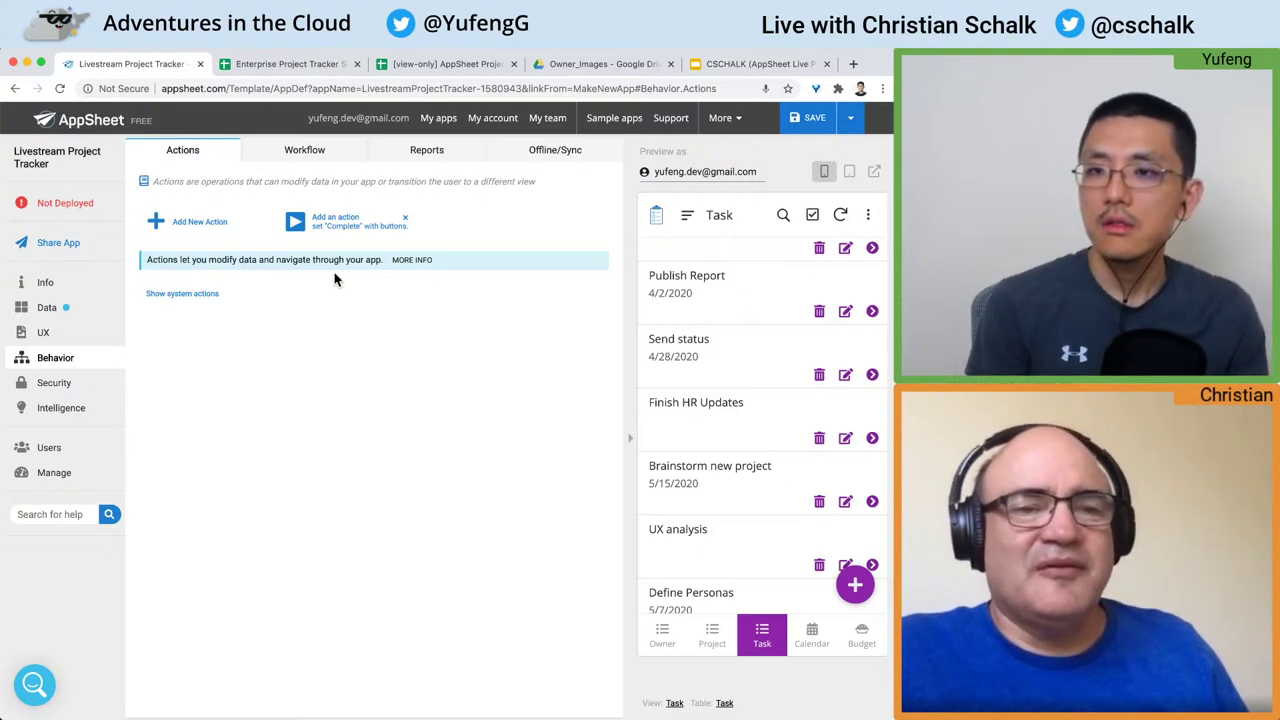
# Step: Create a new workflow rule on the Task table
pyautogui.click(320, 163)
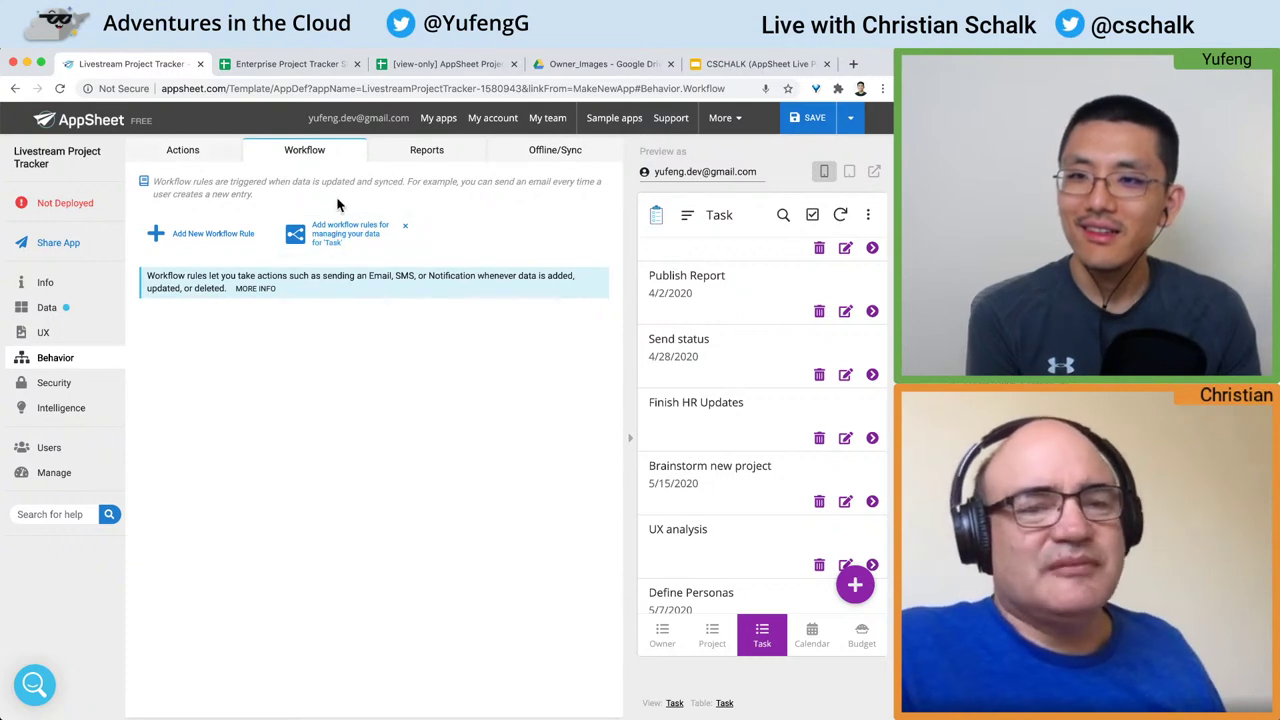
pyautogui.click(210, 246)
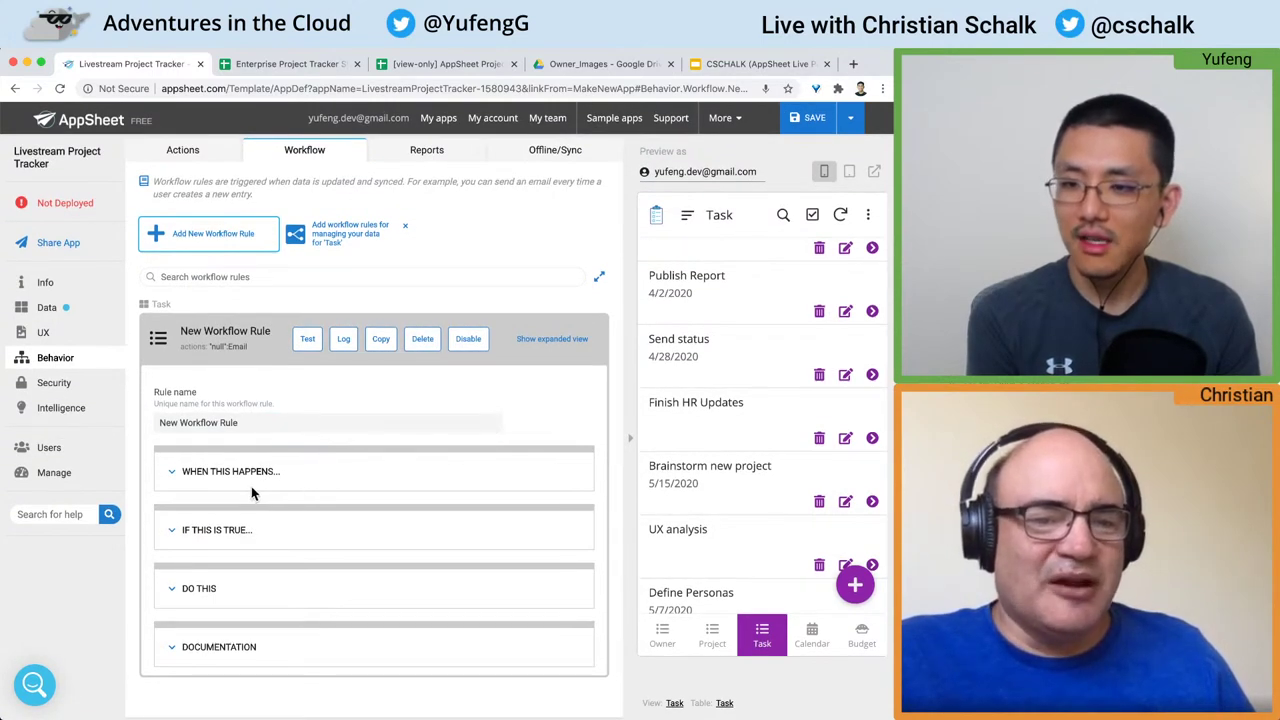
pyautogui.click(175, 652)
pyautogui.scroll(-2, 175, 655)
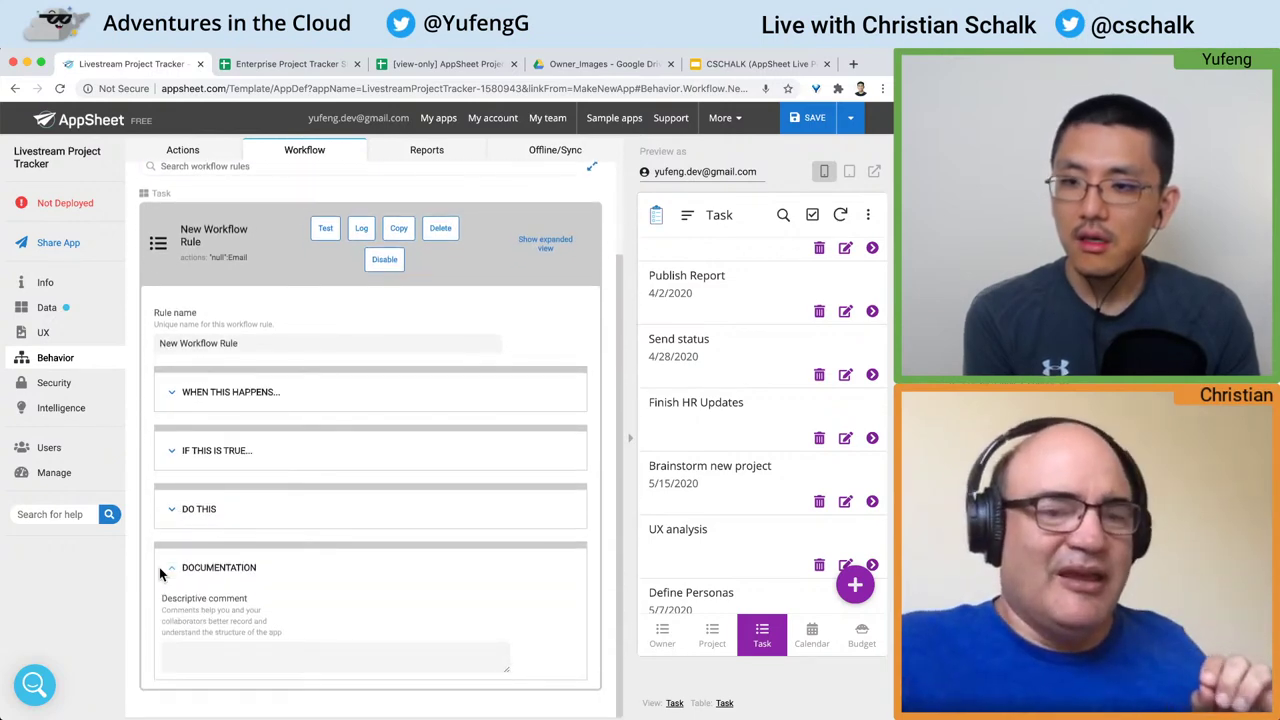
pyautogui.click(159, 567)
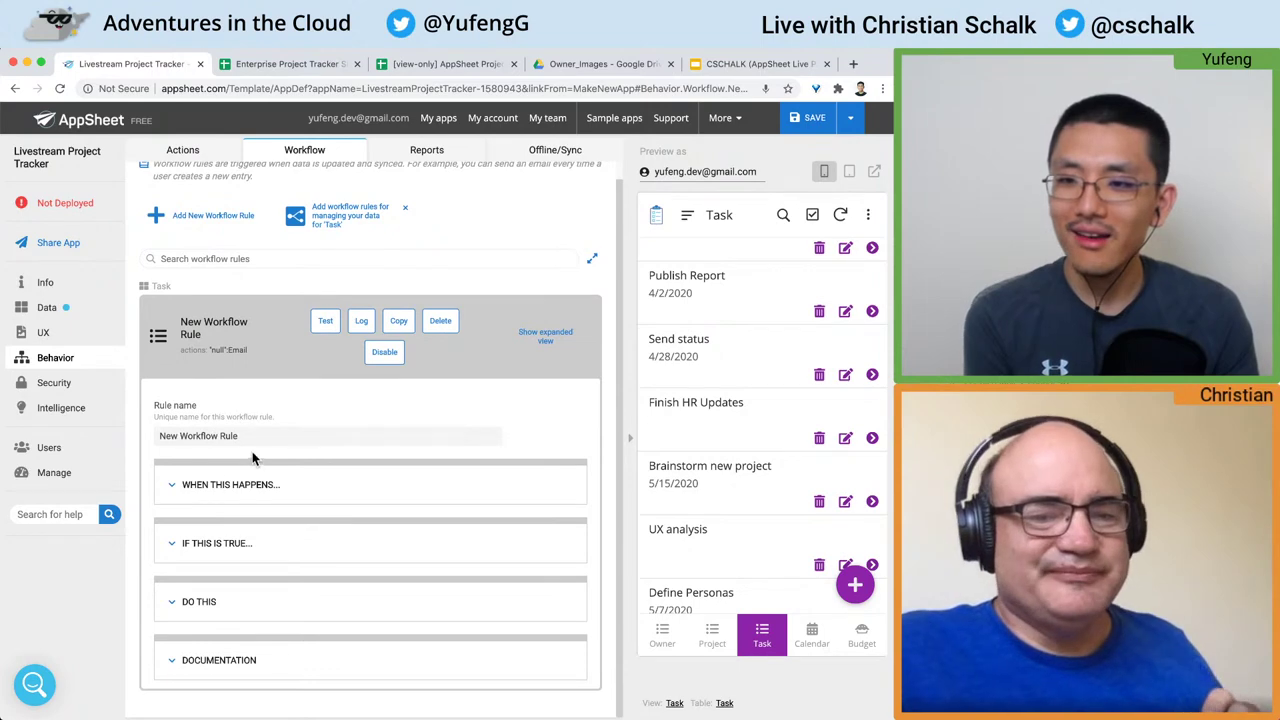
# Step: Check the ALL_CHANGES trigger and start editing the rule's condition expression
pyautogui.click(185, 485)
pyautogui.scroll(-4, 183, 484)
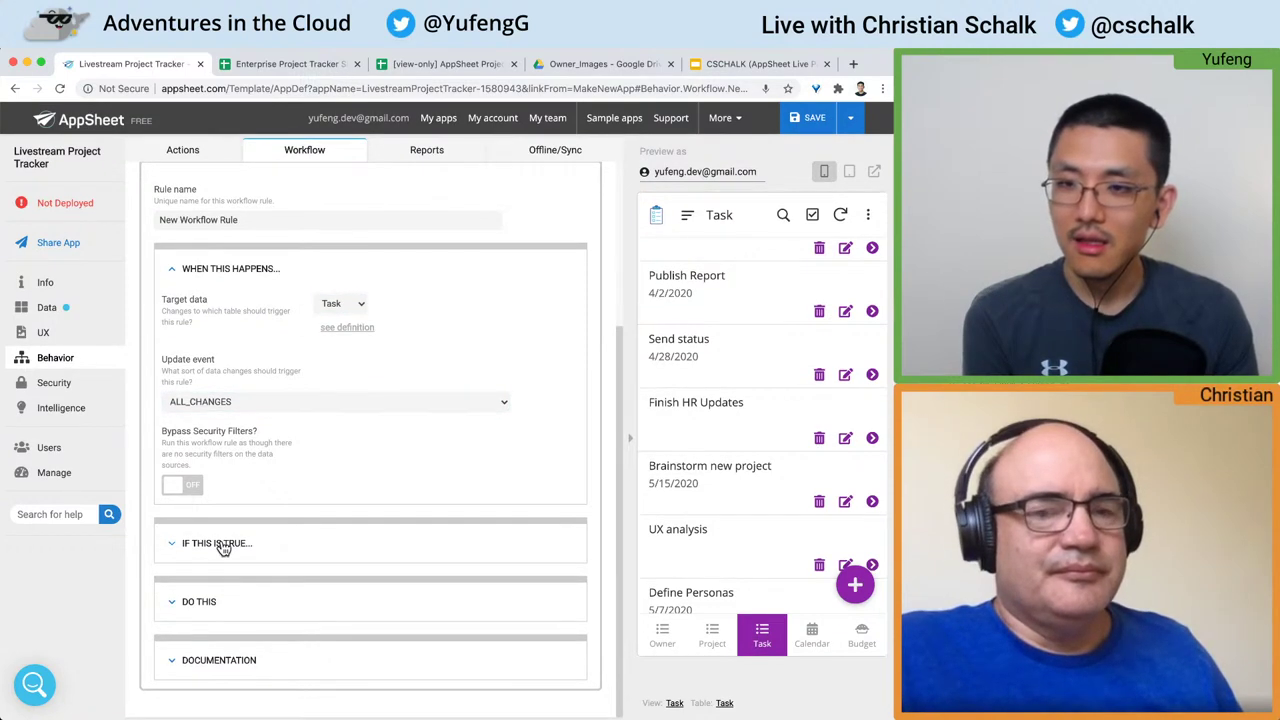
pyautogui.click(222, 545)
pyautogui.click(240, 557)
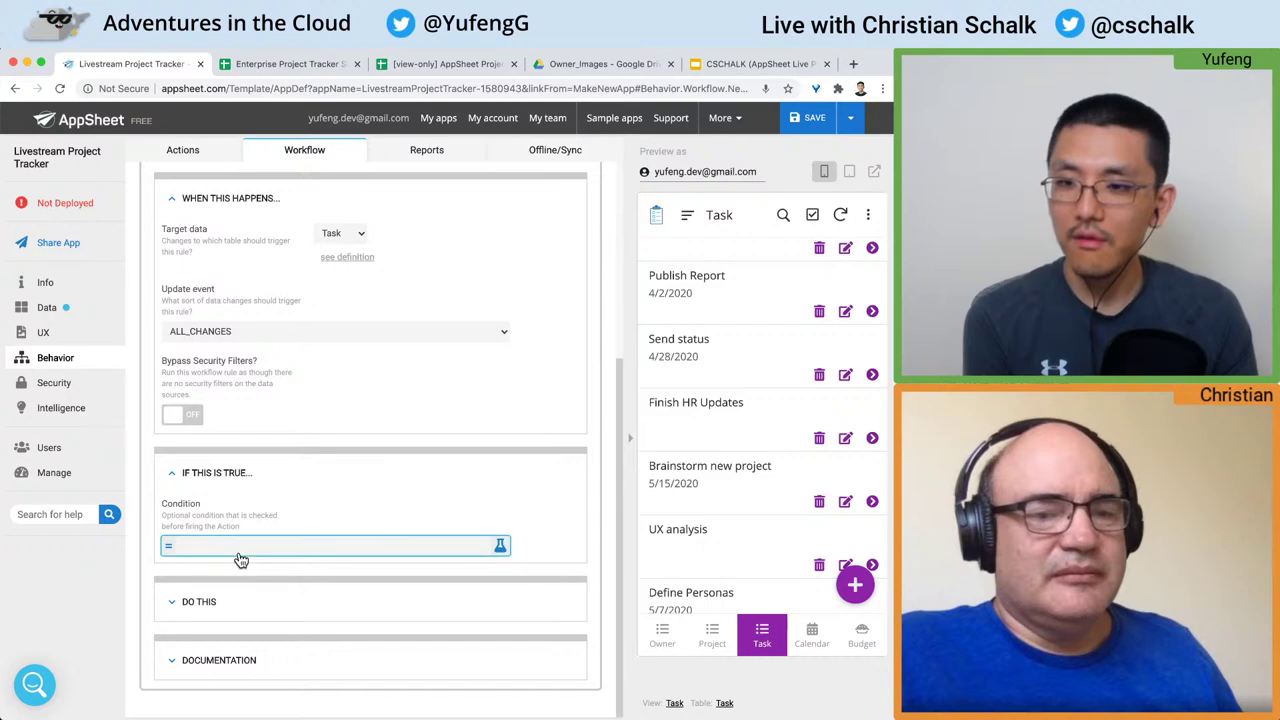
# Step: Set the rule's condition to [Complete]=TRUE and expand its first Email action
pyautogui.click(430, 216)
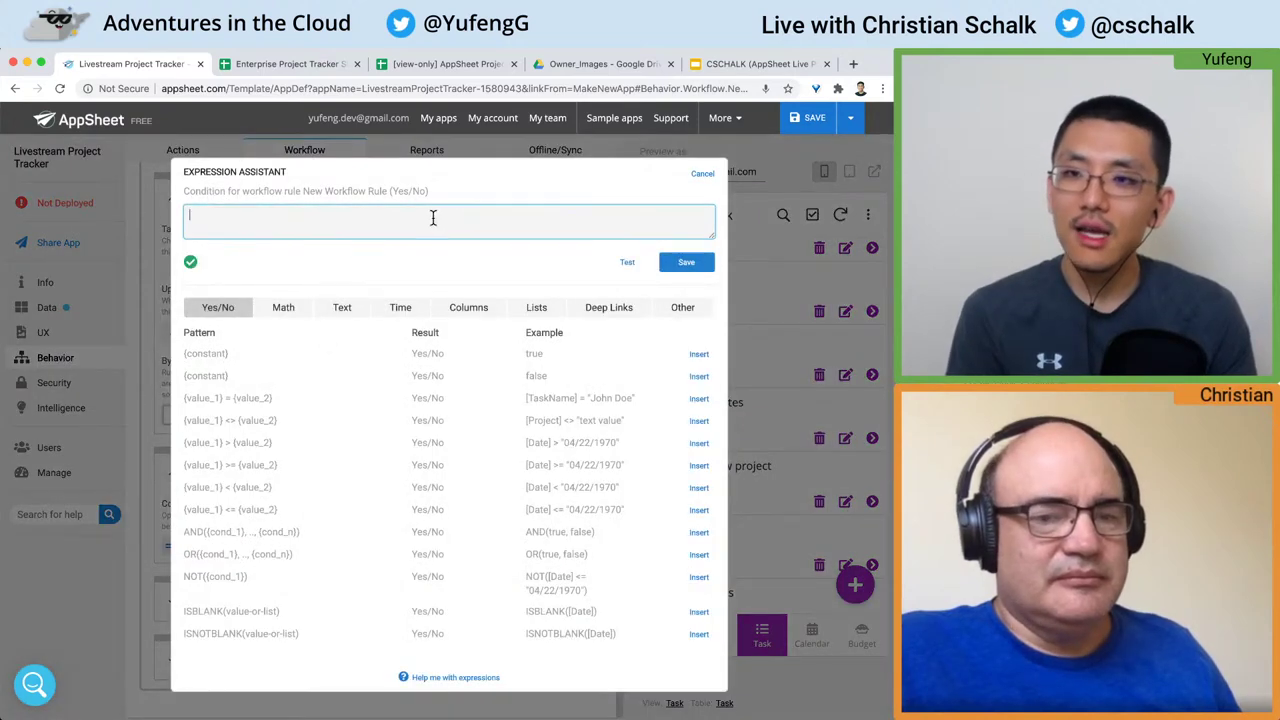
pyautogui.write('[')
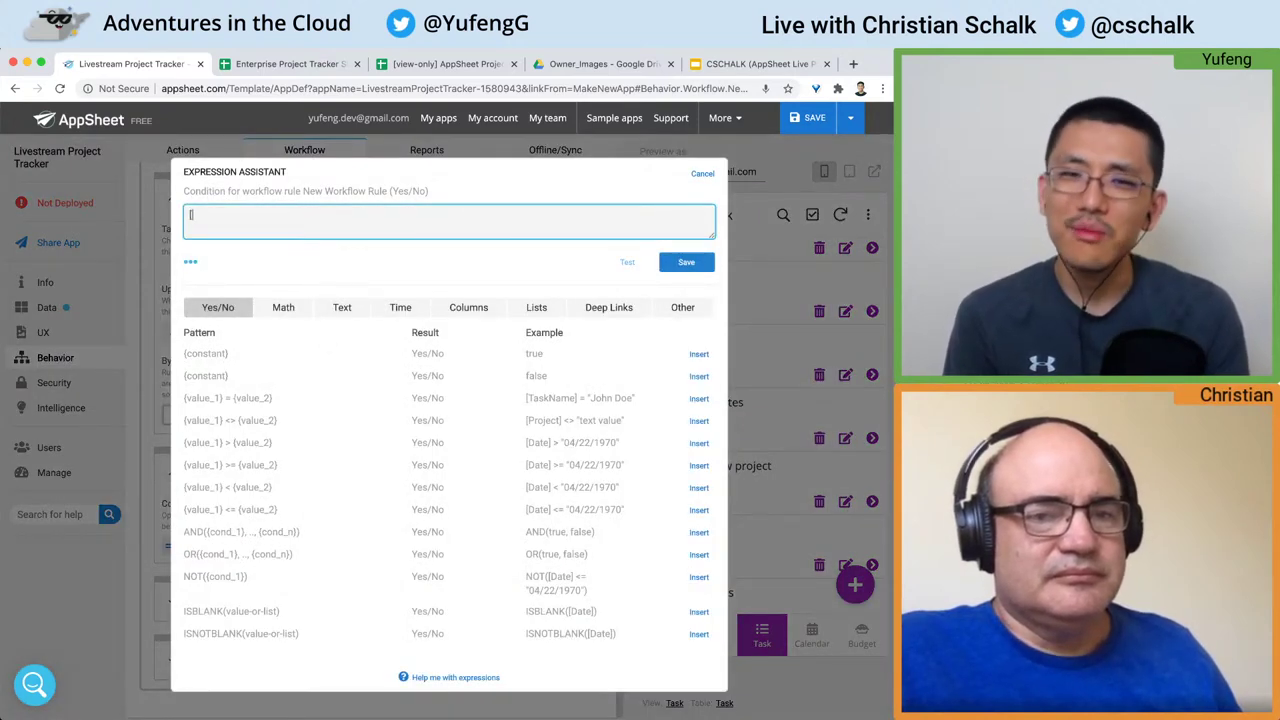
pyautogui.hotkey('ctrl', 'Tab')
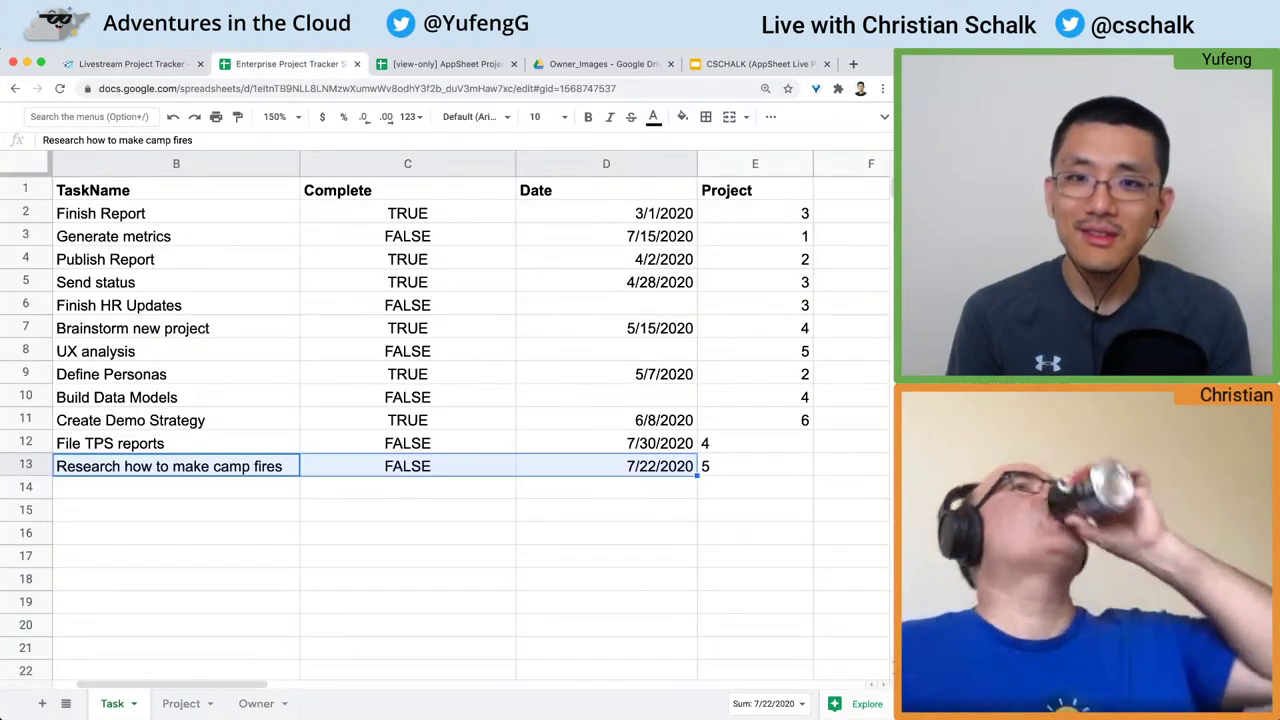
pyautogui.hotkey('ctrl', 'shift', 'Tab')
pyautogui.write('C')
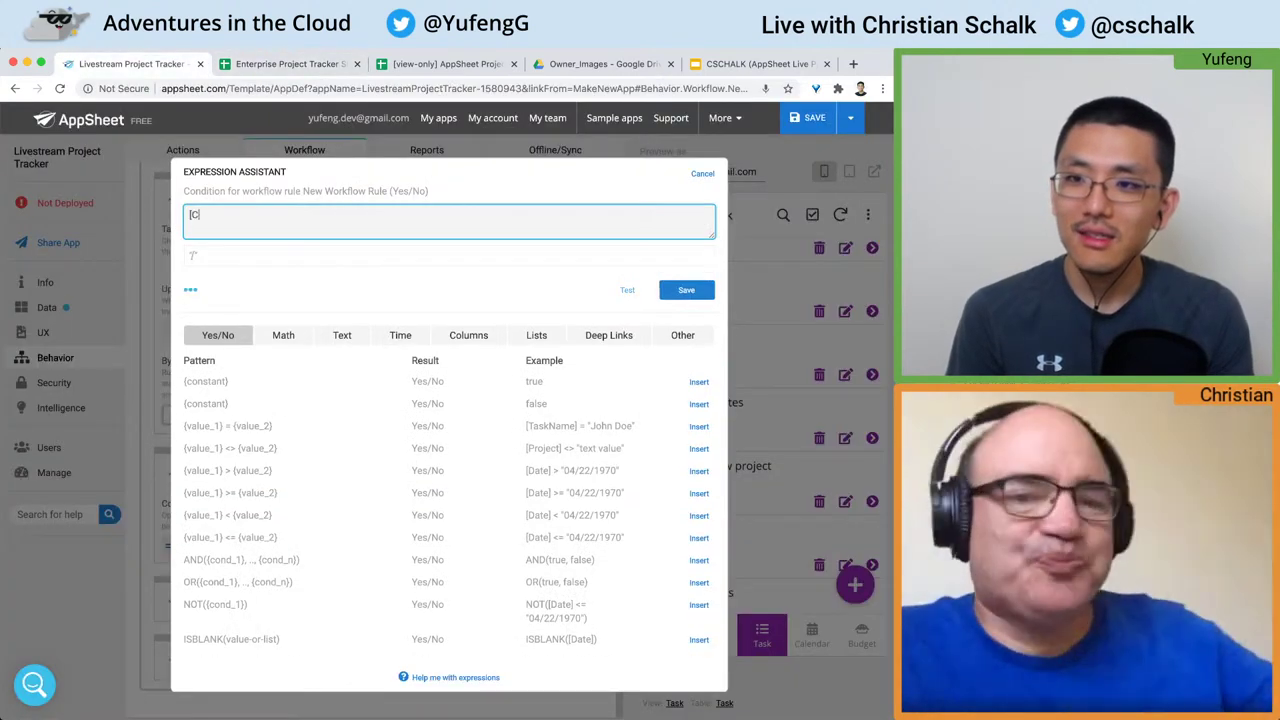
pyautogui.write('omplete]=T')
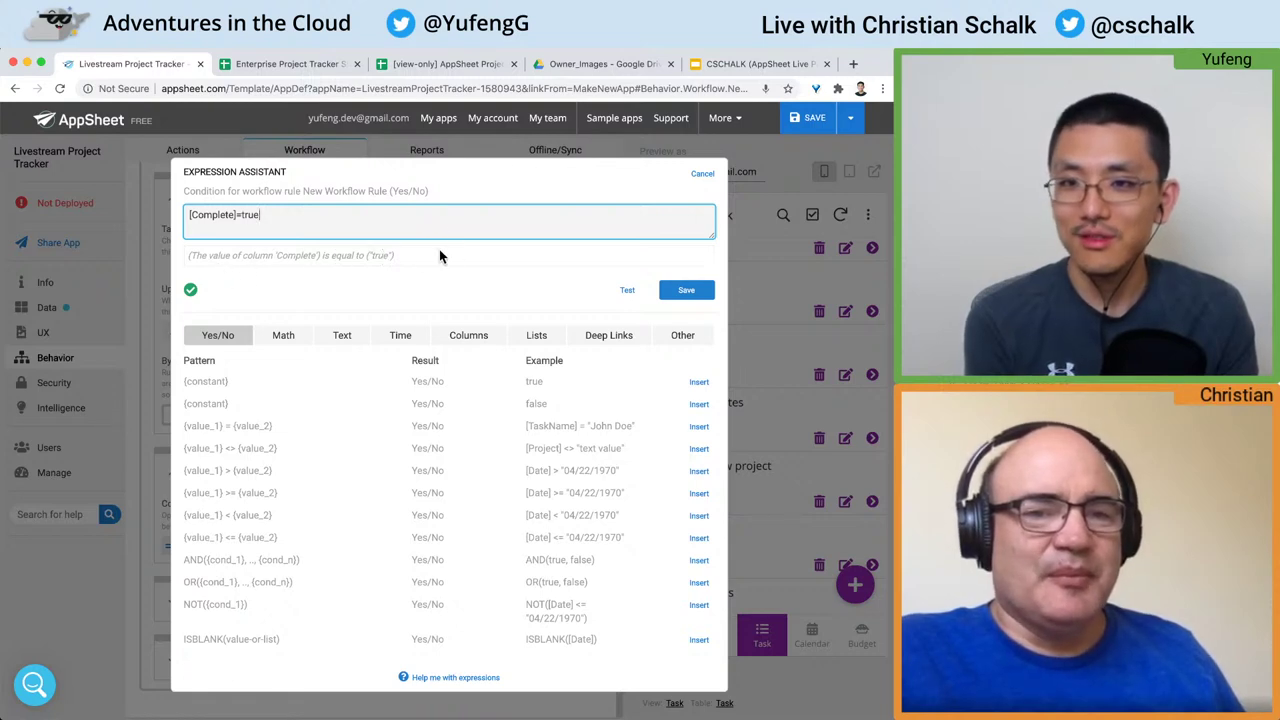
pyautogui.doubleClick(249, 216)
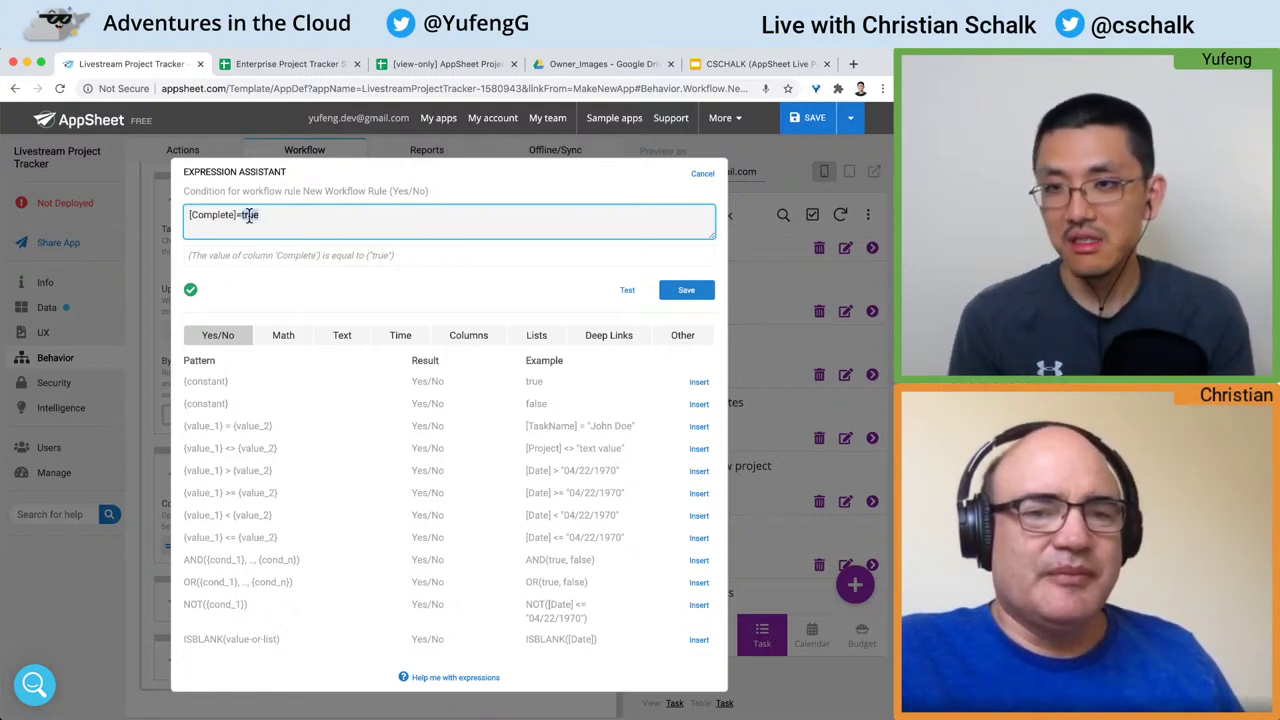
pyautogui.write('TUR')
pyautogui.write('UE')
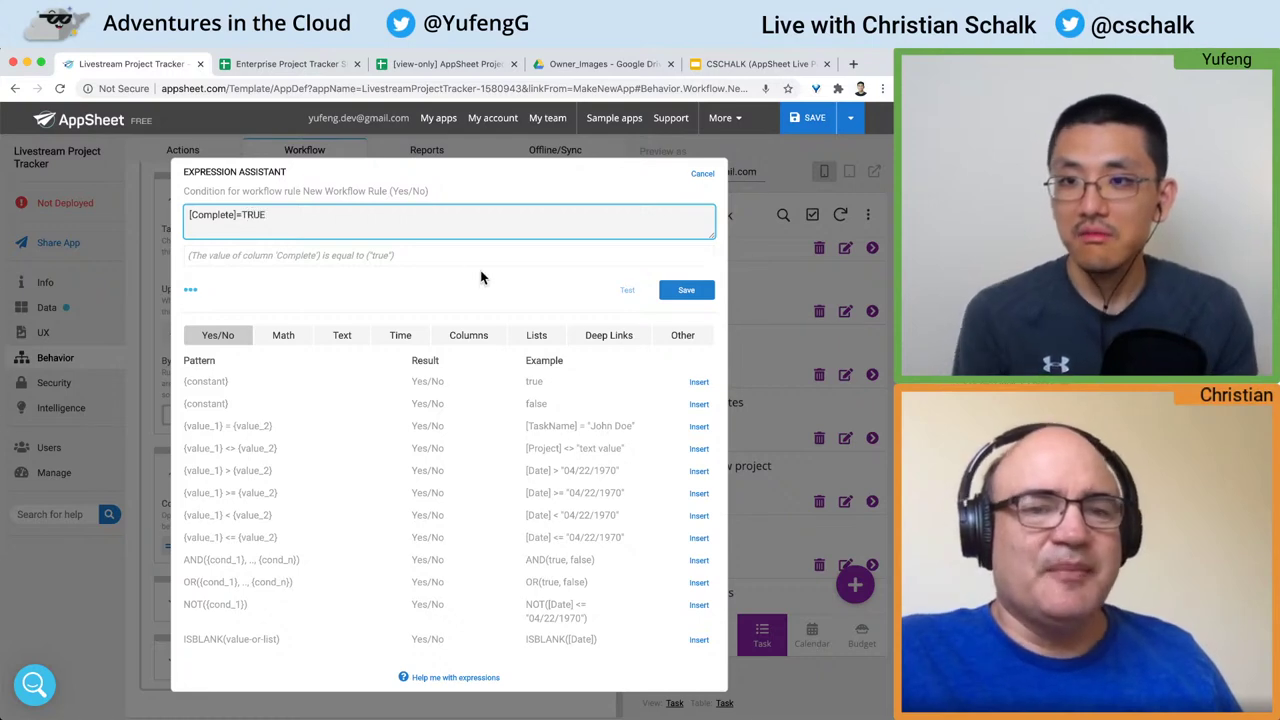
pyautogui.click(280, 71)
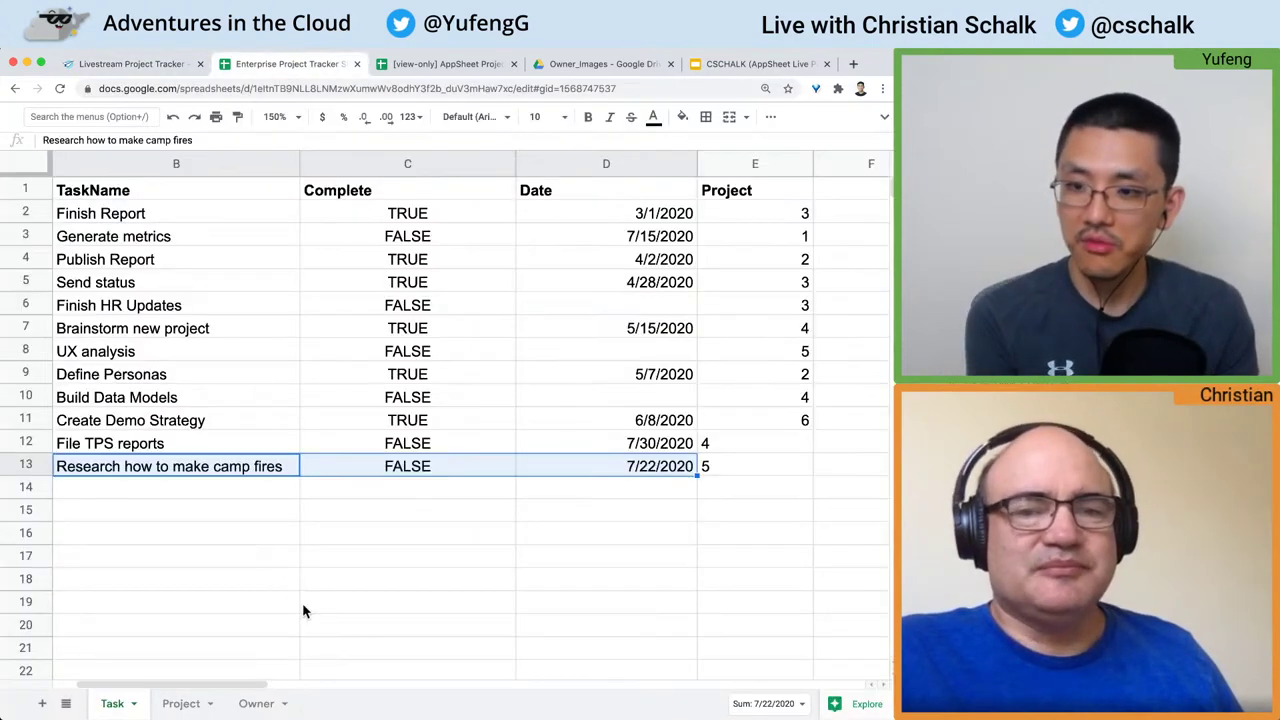
pyautogui.click(134, 64)
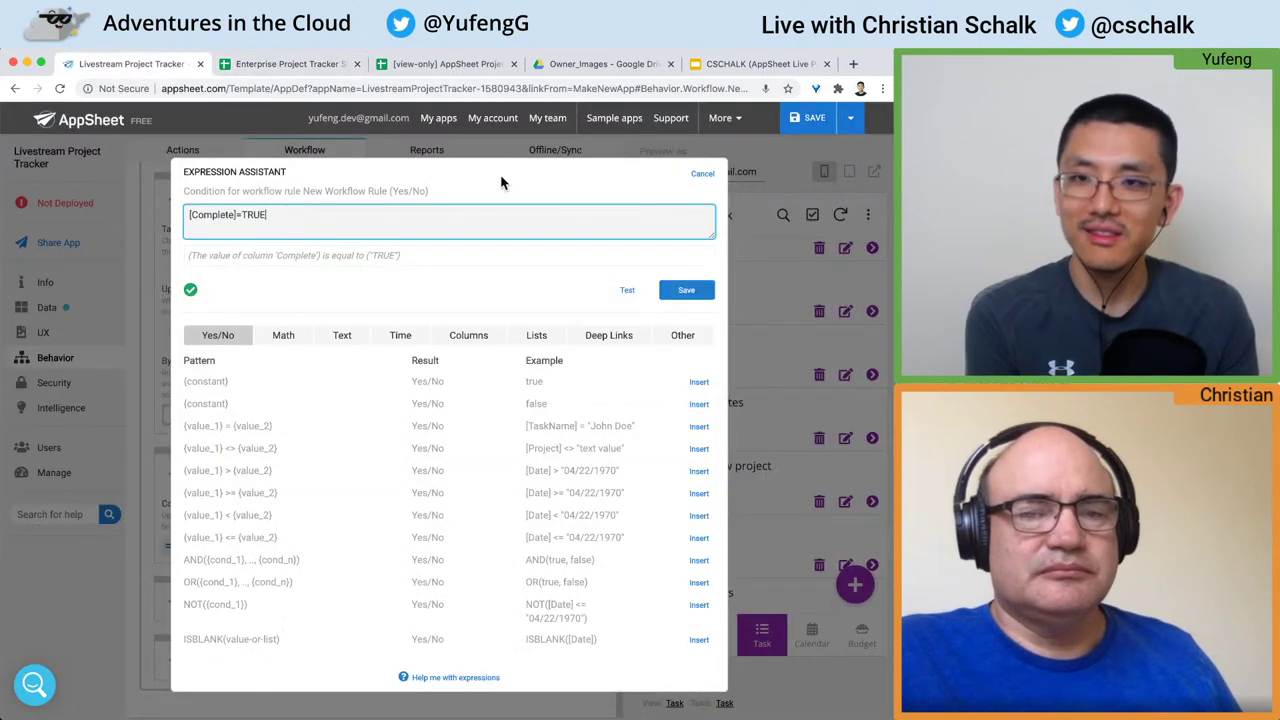
pyautogui.click(686, 291)
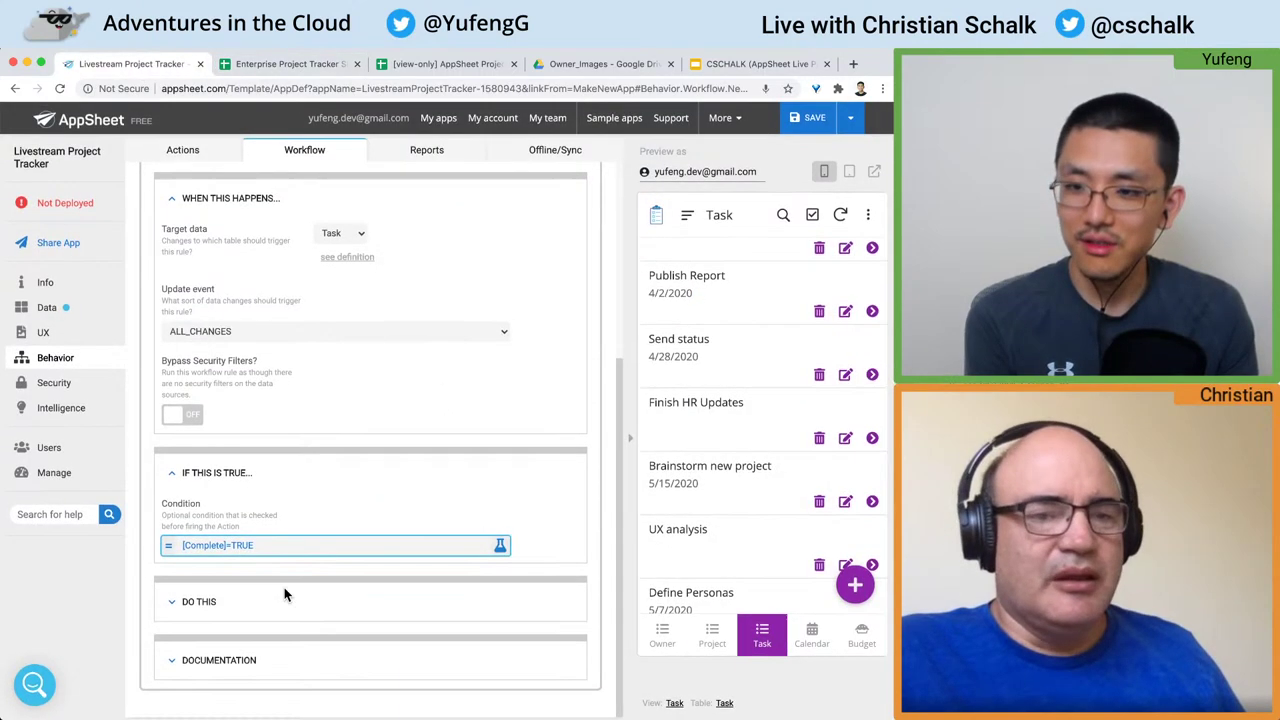
pyautogui.click(272, 602)
pyautogui.scroll(-5, 273, 606)
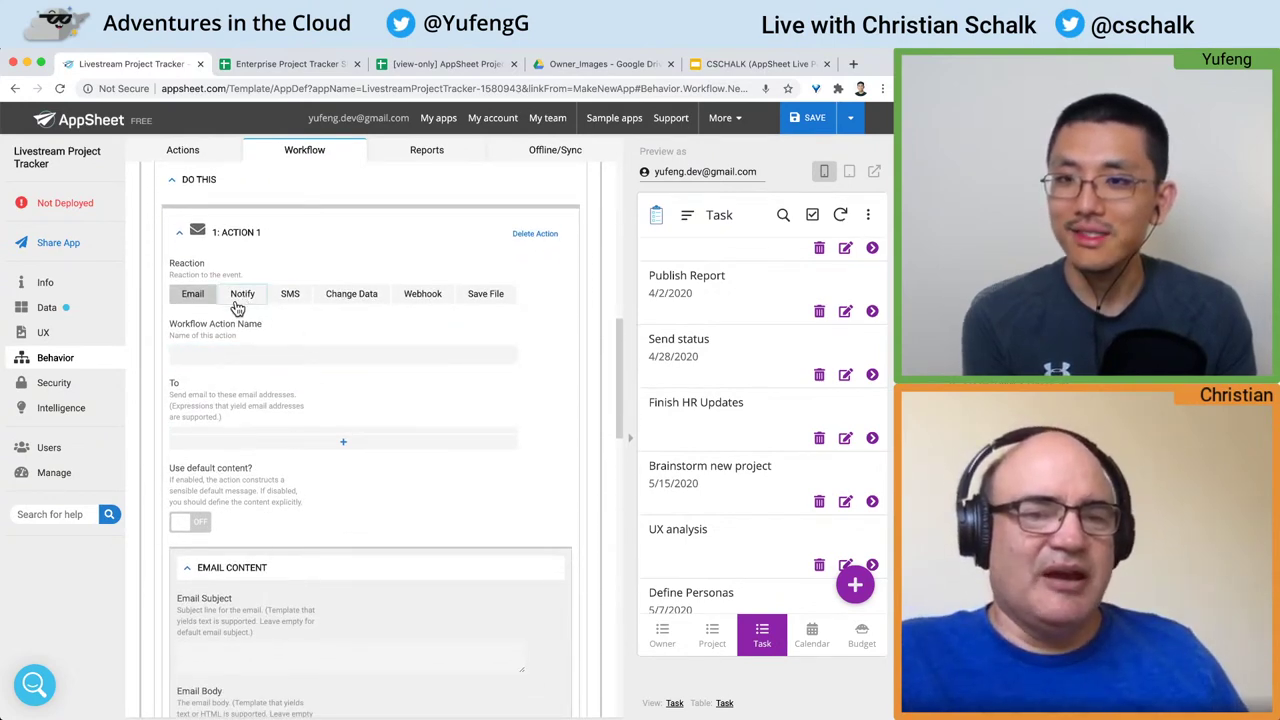
# Step: Try the SMS, Webhook and Notification reactions for the workflow's first action, reviewing the recipient help text
pyautogui.click(292, 300)
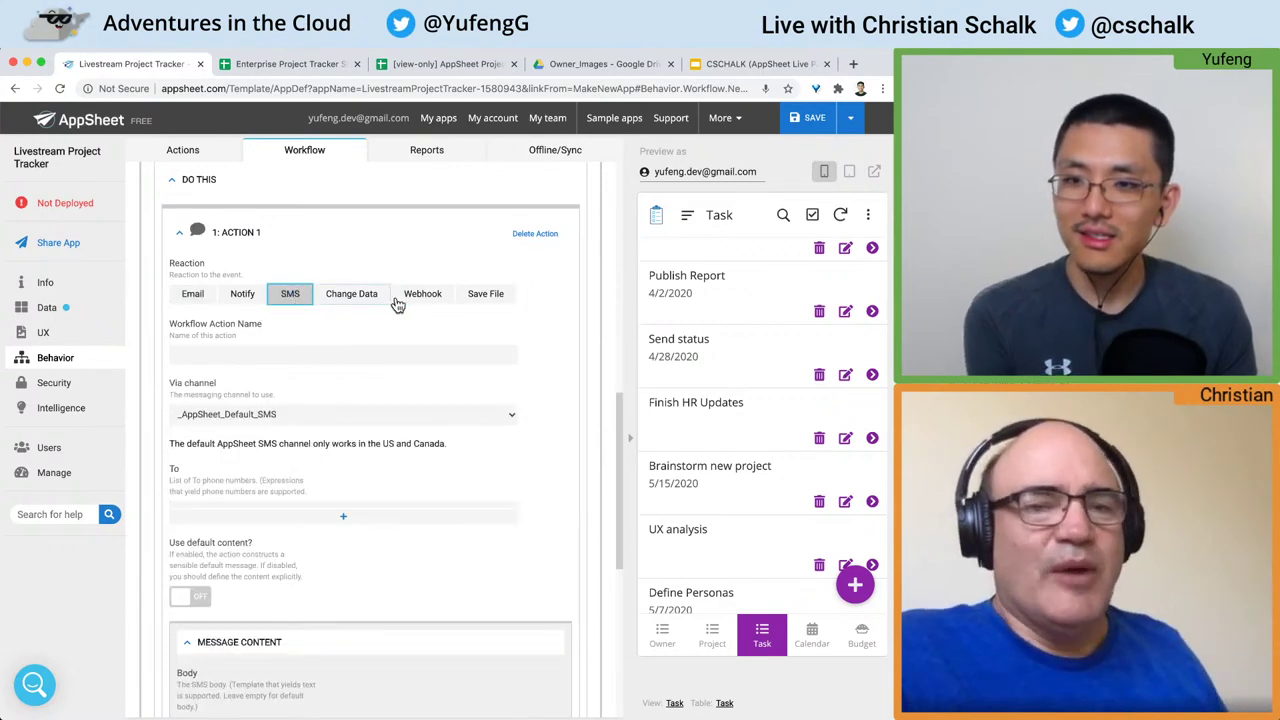
pyautogui.click(426, 306)
pyautogui.scroll(-4, 391, 371)
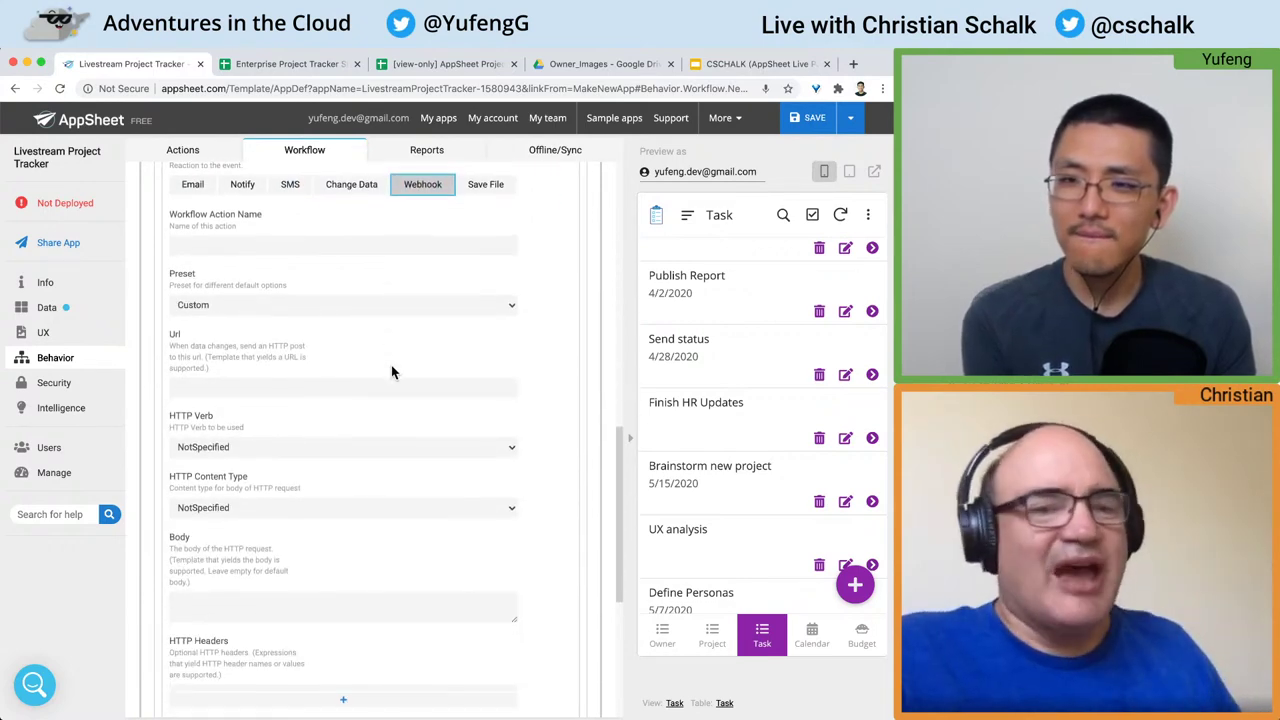
pyautogui.scroll(3, 391, 371)
pyautogui.click(244, 250)
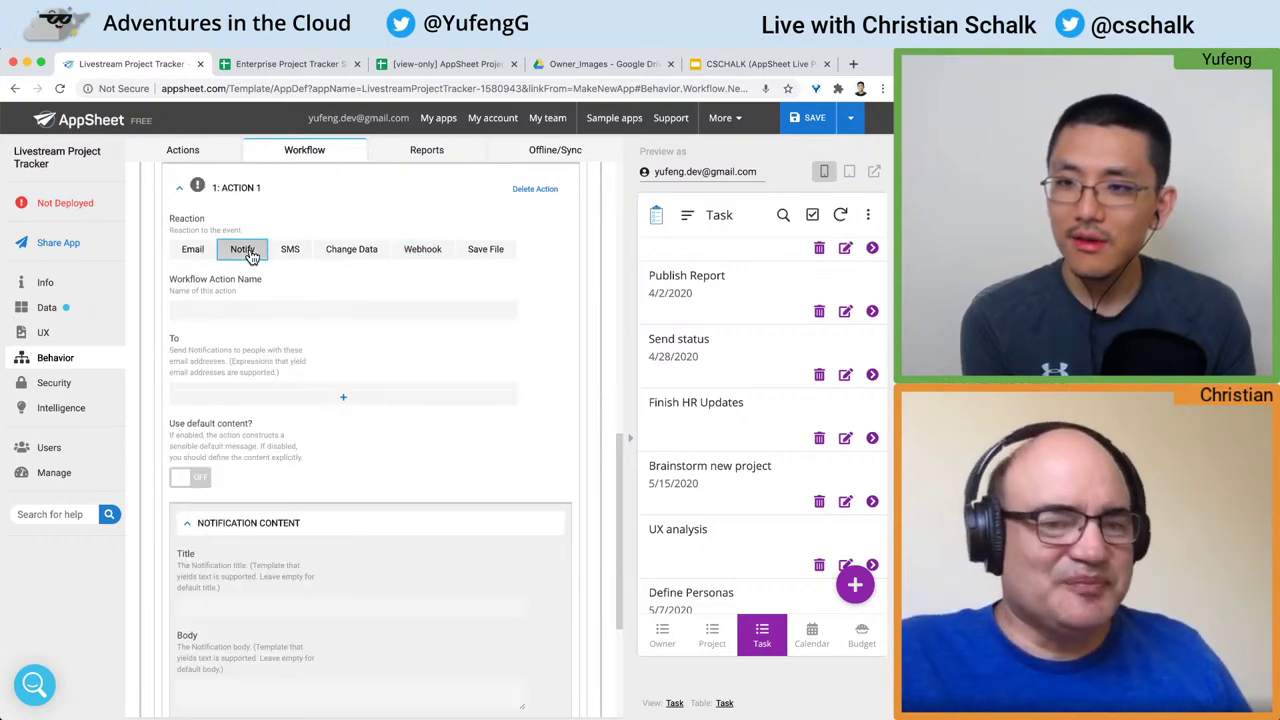
pyautogui.click(243, 306)
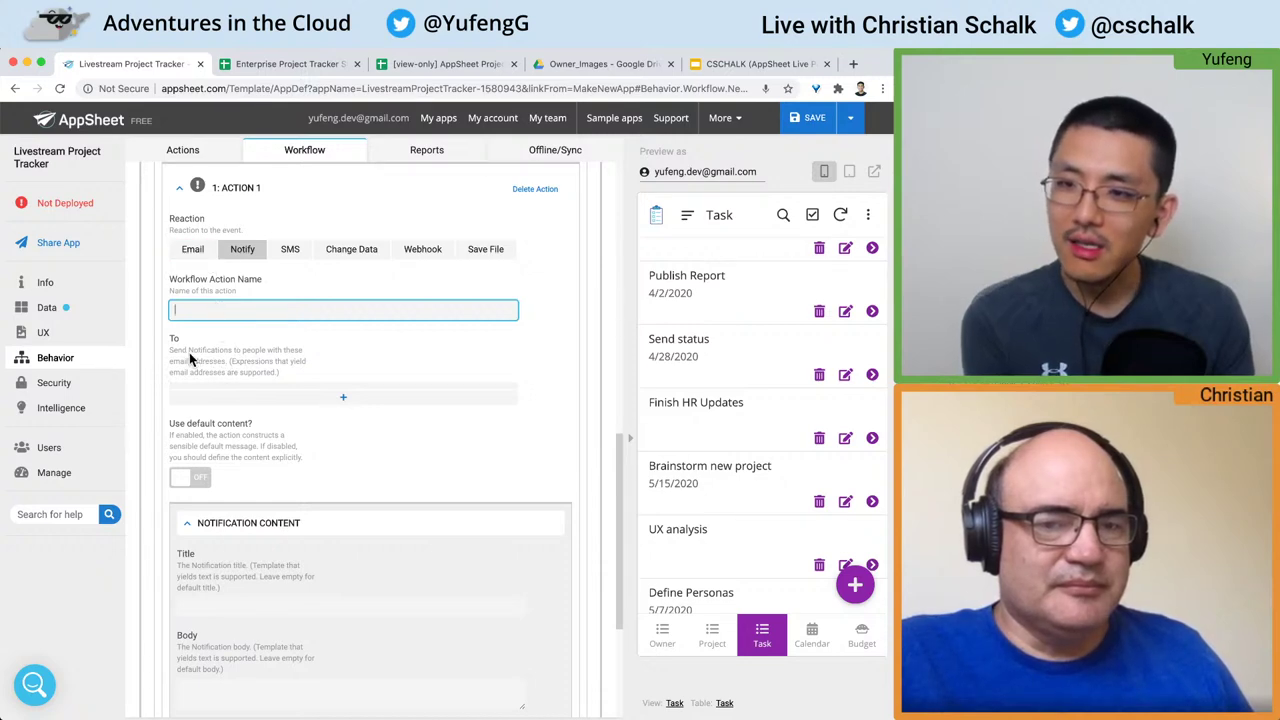
pyautogui.moveTo(188, 351); pyautogui.dragTo(211, 365)
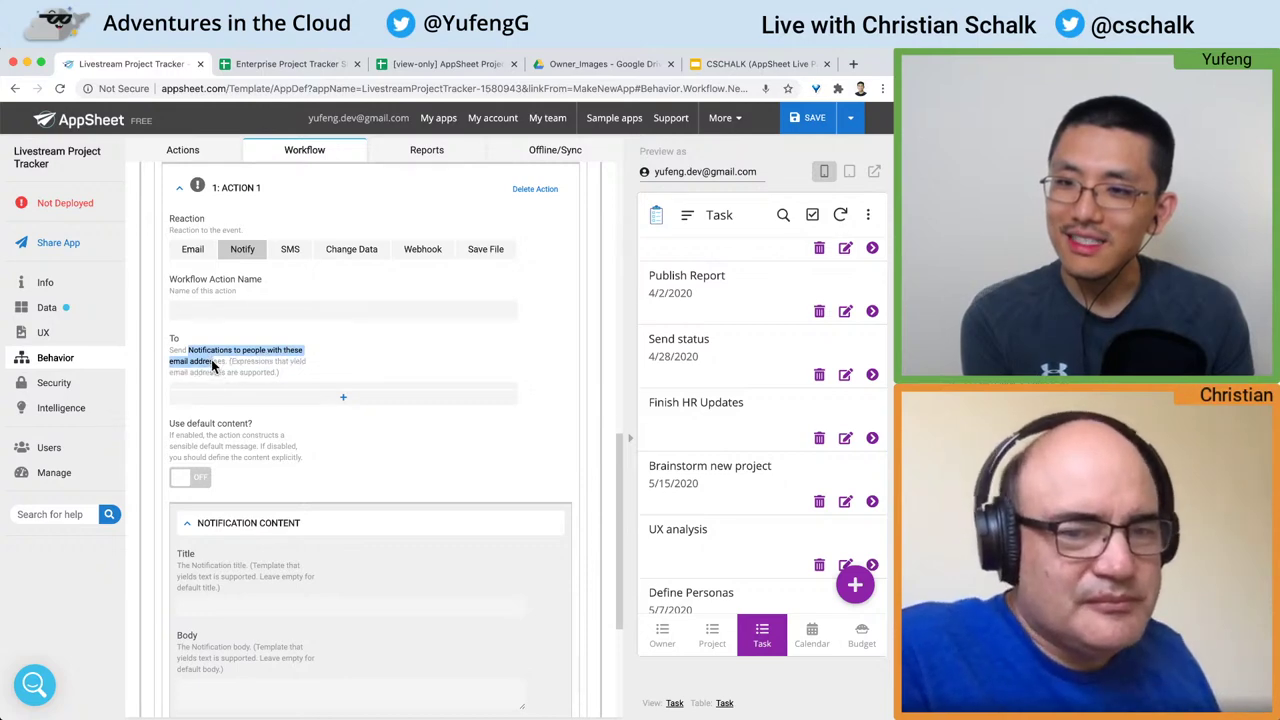
# Step: Compare the Email and Notification reactions, then set the action's reaction to Change Data
pyautogui.click(203, 254)
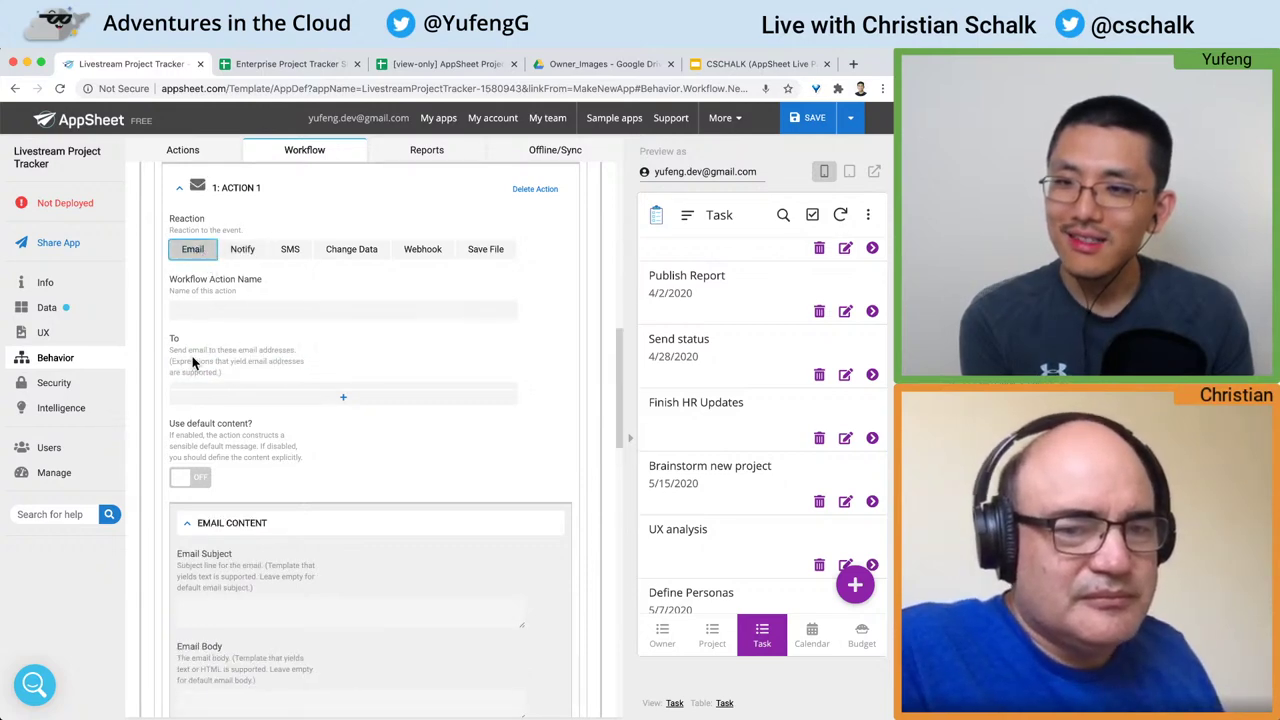
pyautogui.click(243, 249)
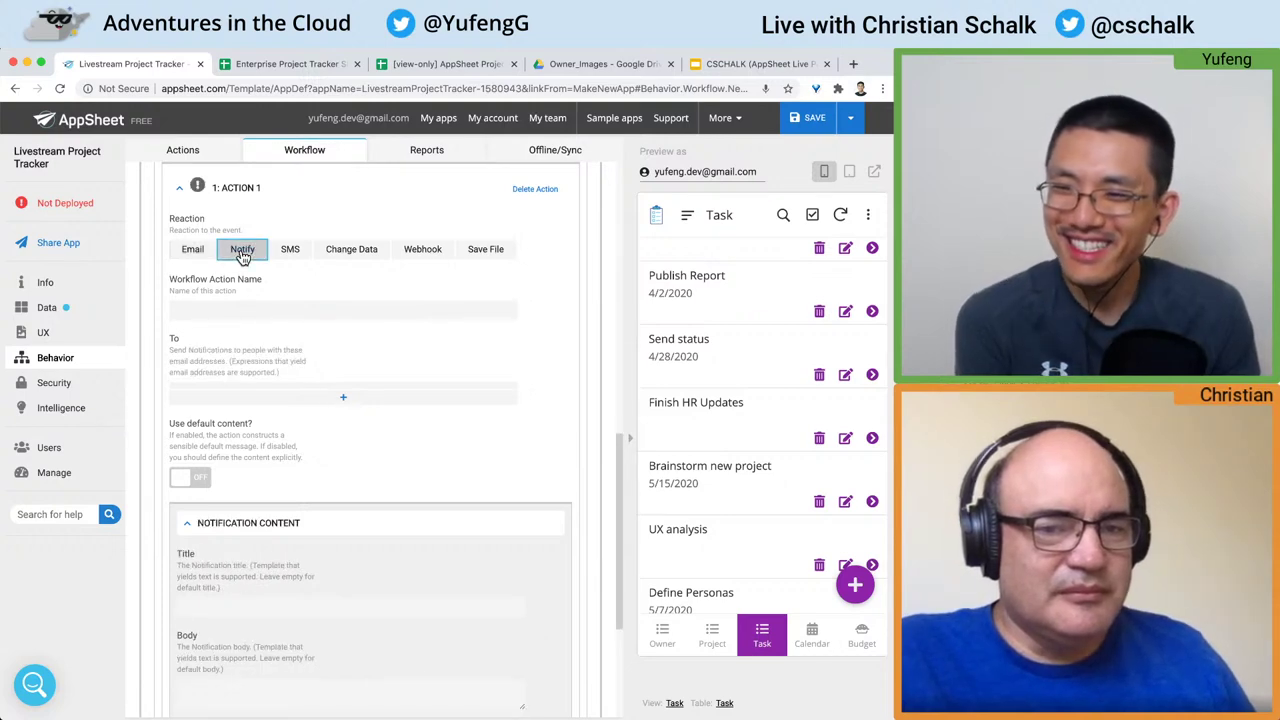
pyautogui.tripleClick(240, 362)
pyautogui.click(280, 364)
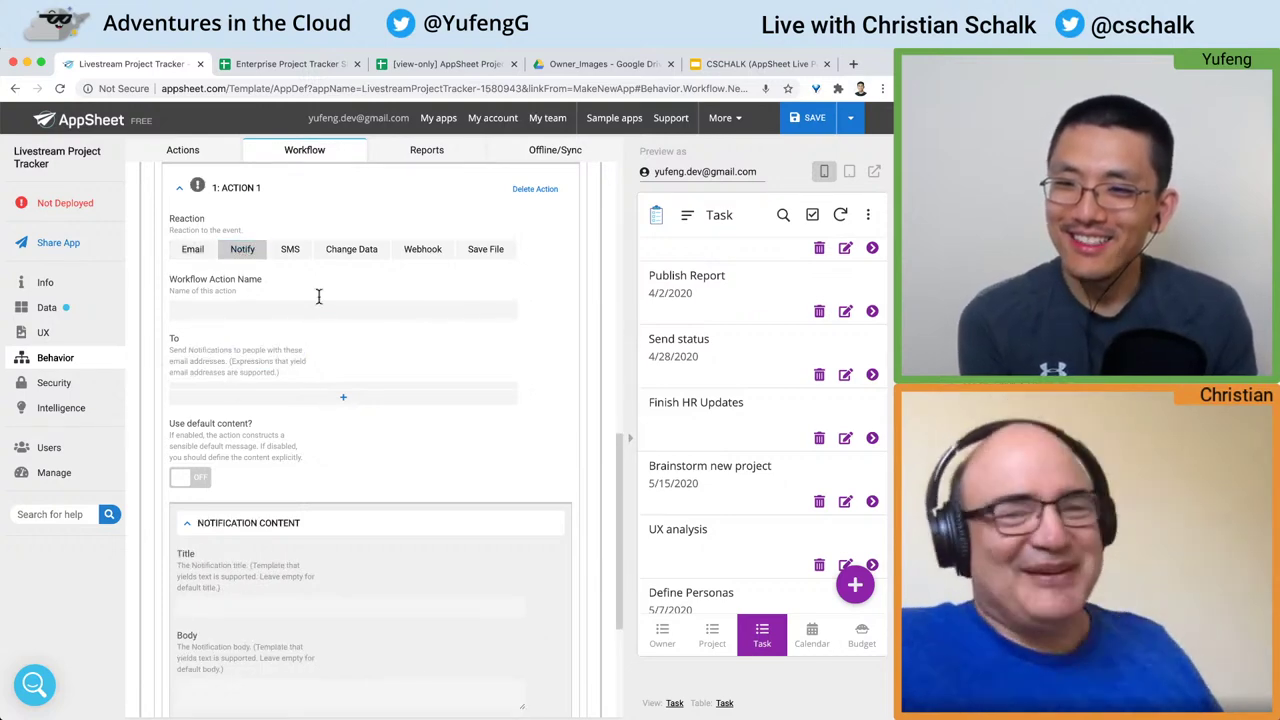
pyautogui.click(356, 257)
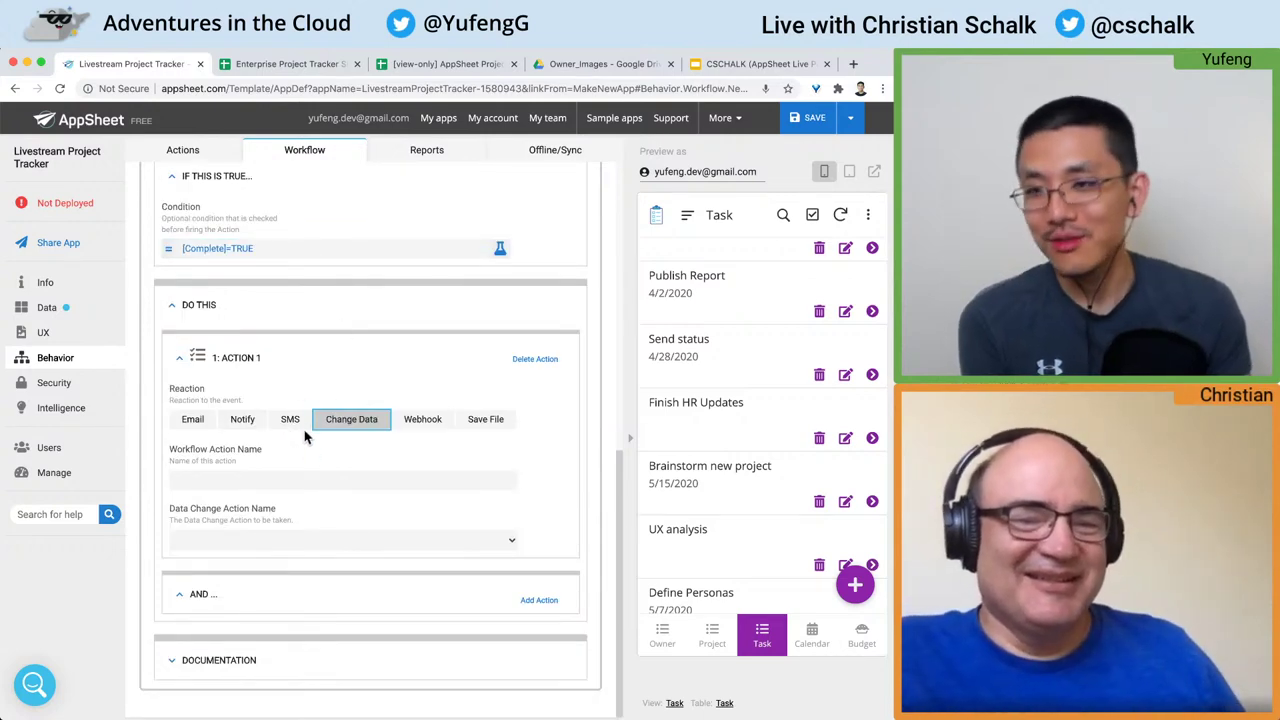
# Step: Switch the workflow action to Webhook and look through its settings
pyautogui.scroll(2, 304, 430)
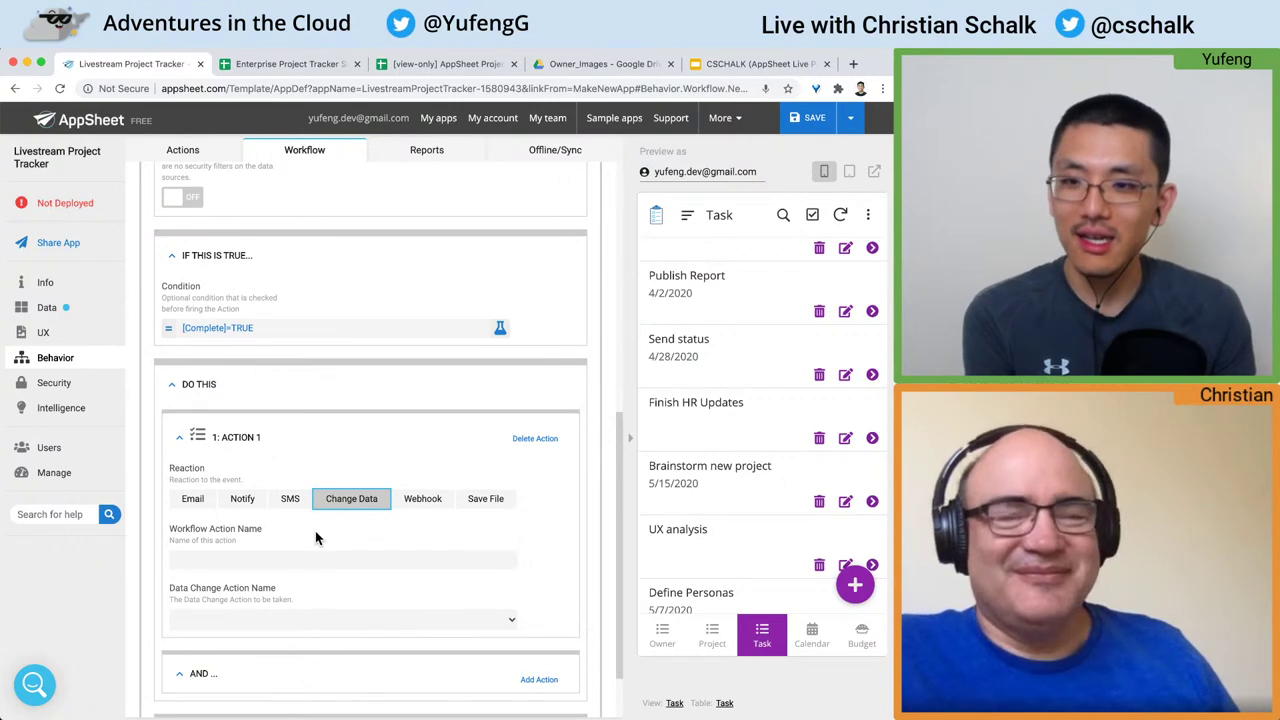
pyautogui.scroll(-2, 315, 538)
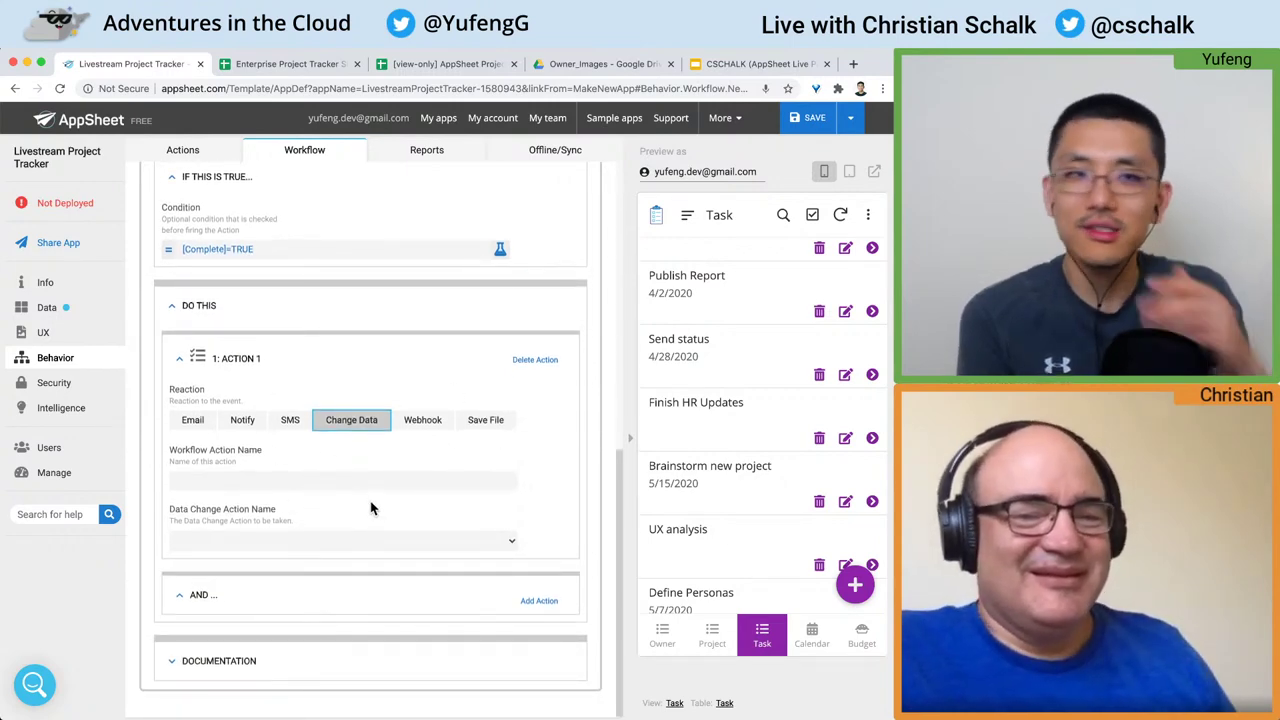
pyautogui.click(422, 420)
pyautogui.scroll(-1, 433, 428)
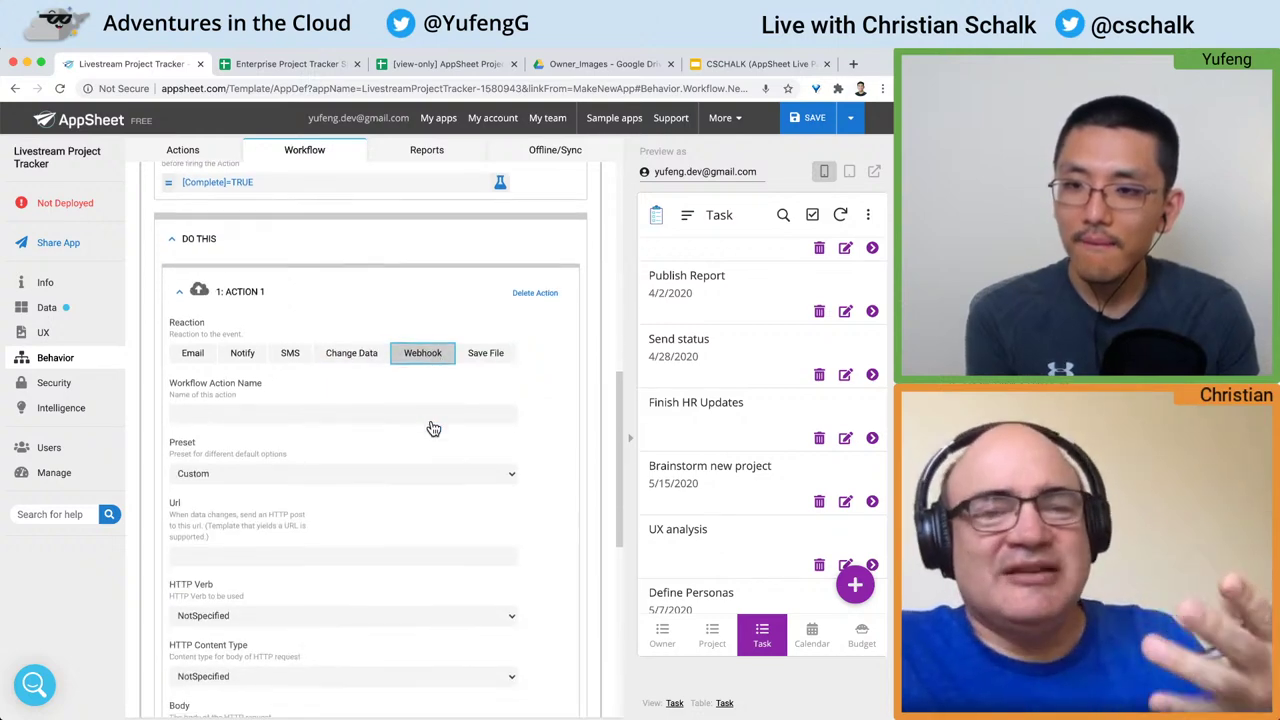
pyautogui.scroll(-1, 433, 428)
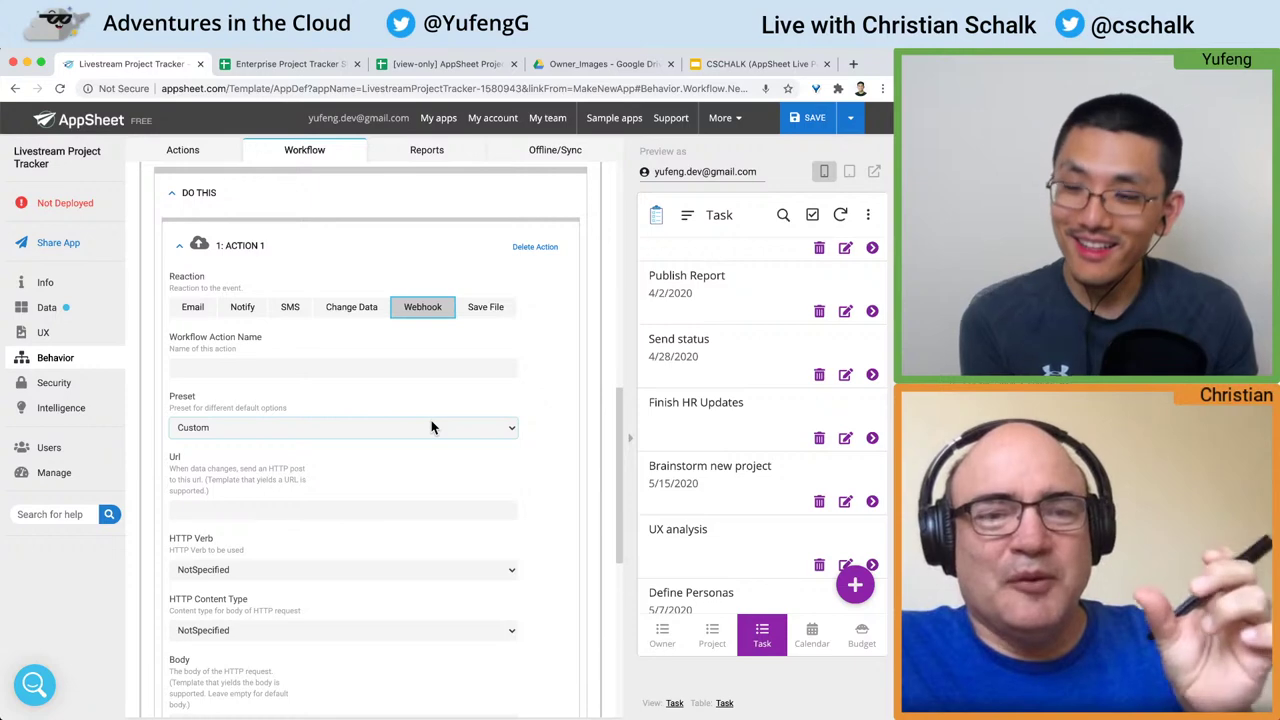
pyautogui.scroll(-1, 433, 428)
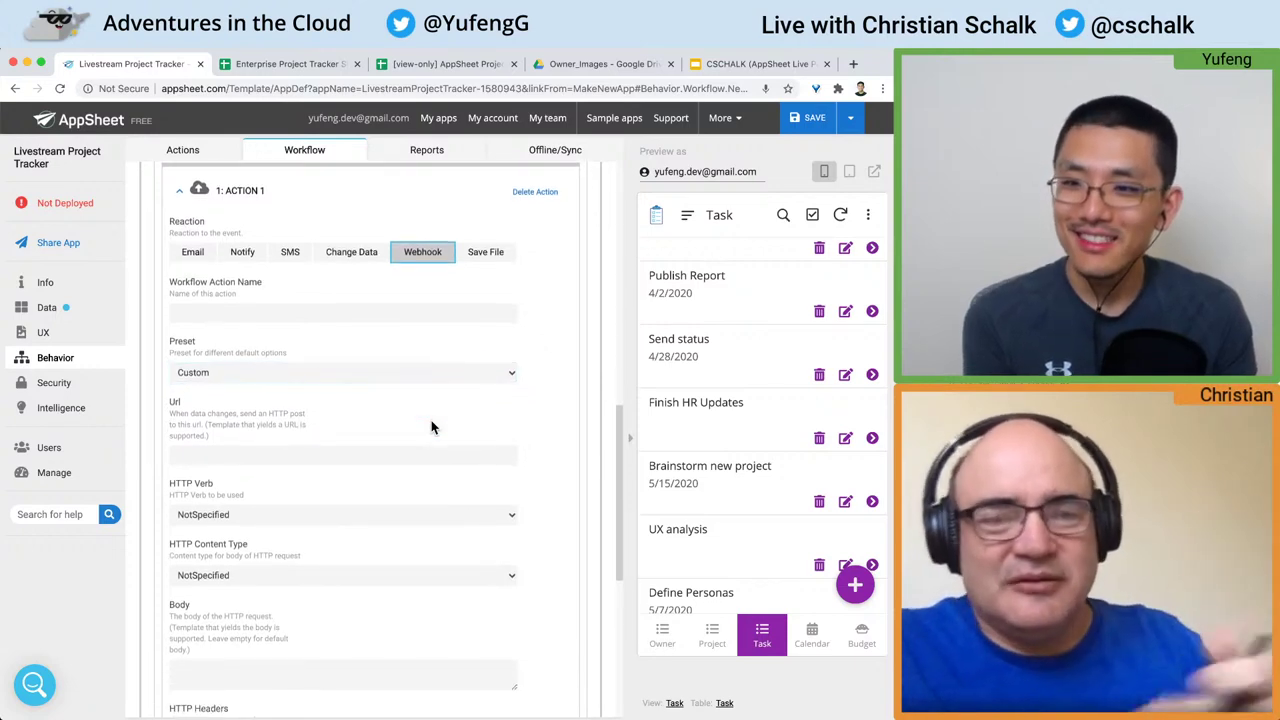
pyautogui.scroll(-4, 433, 428)
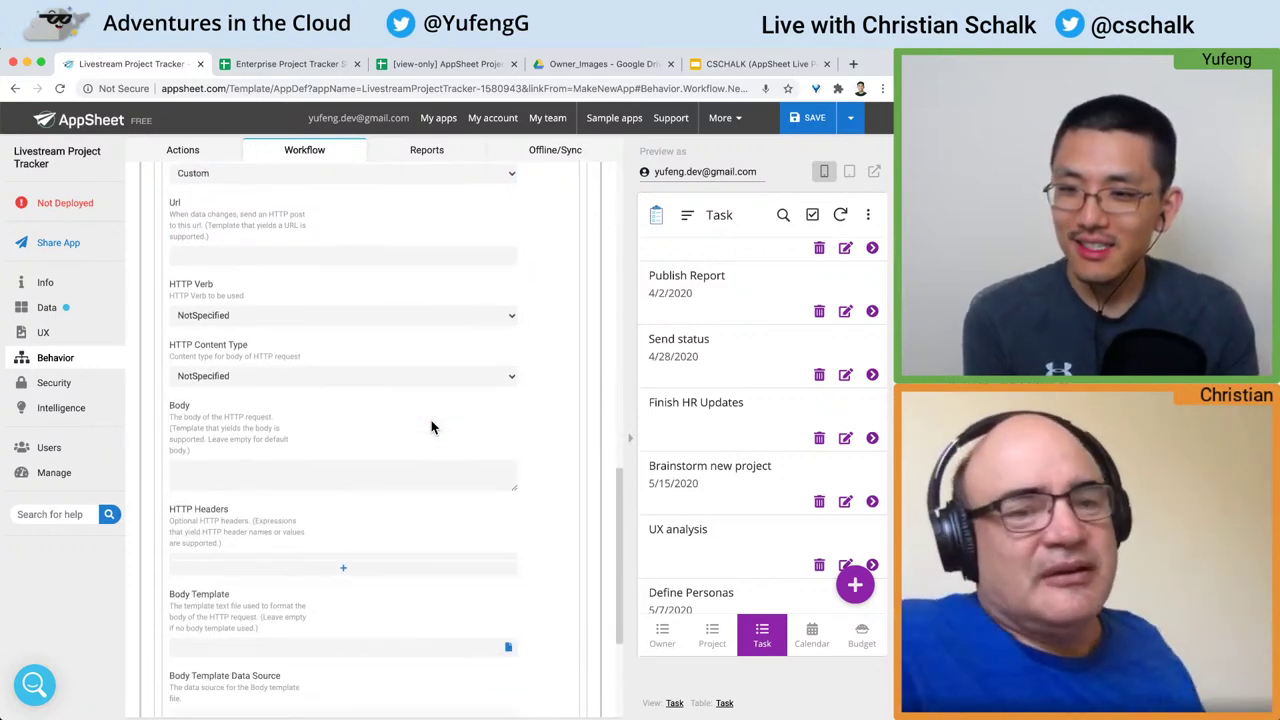
pyautogui.scroll(6, 433, 428)
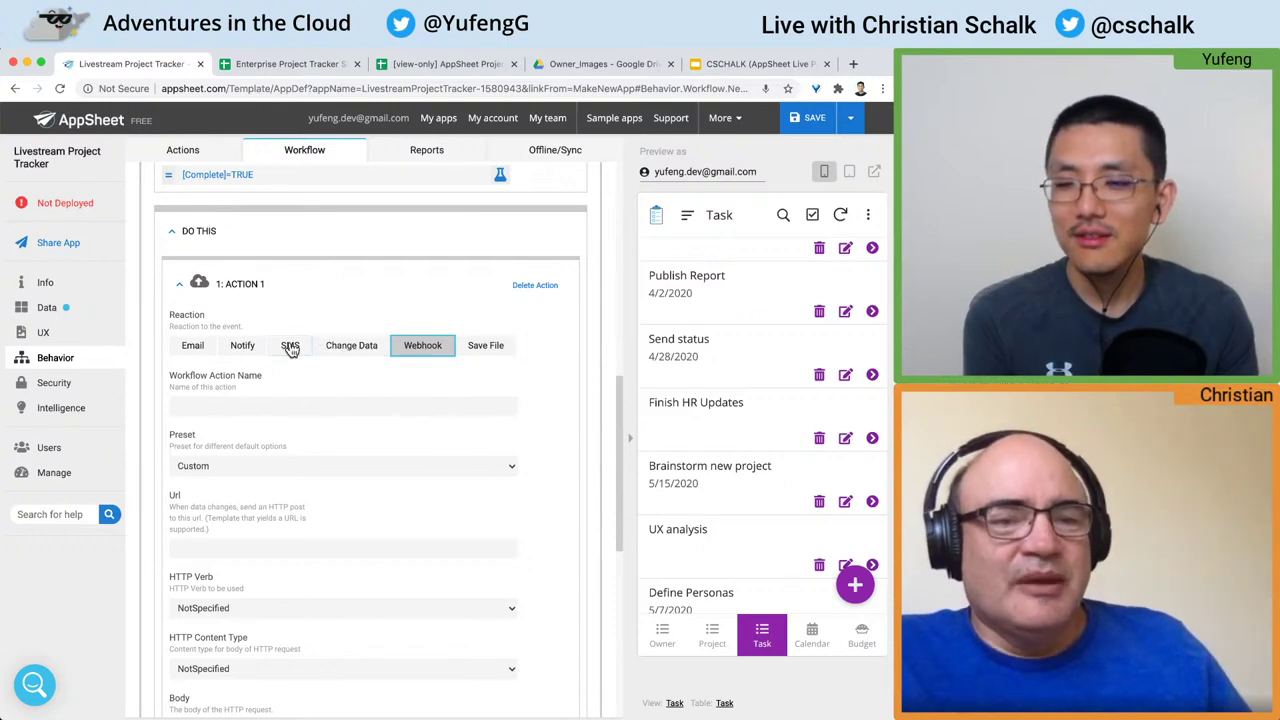
pyautogui.scroll(2, 365, 350)
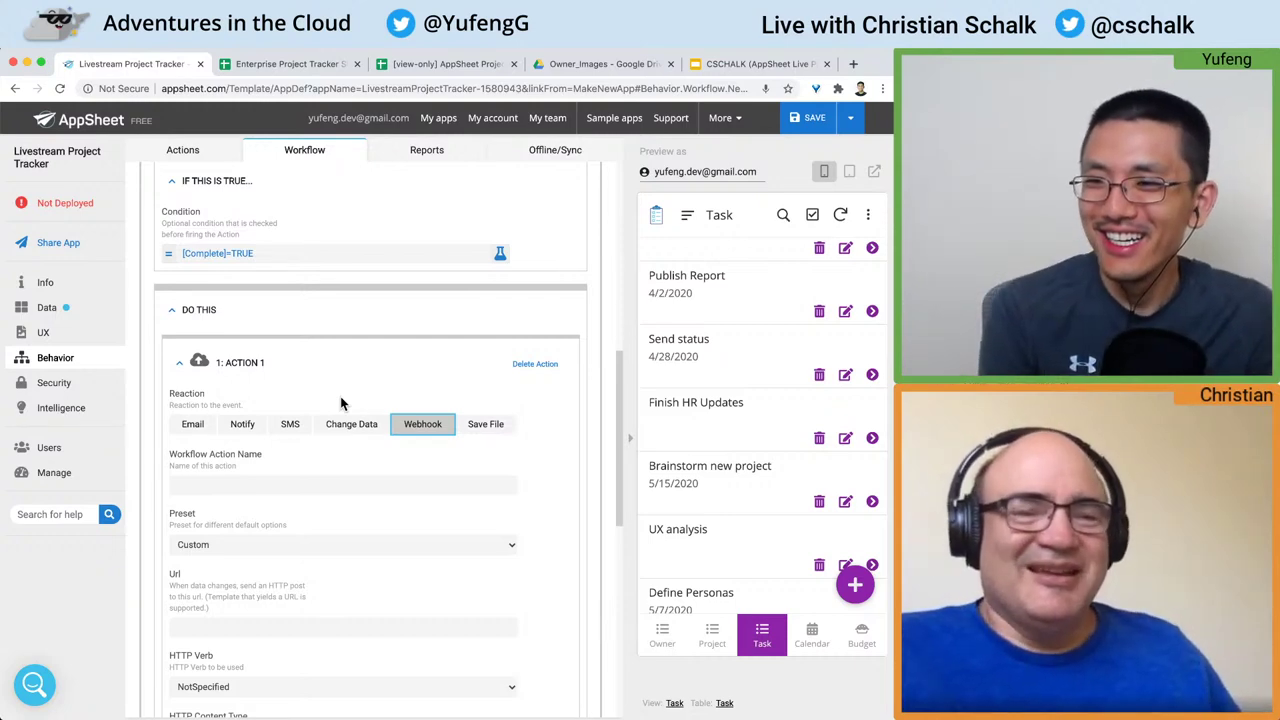
pyautogui.scroll(-1, 340, 396)
pyautogui.scroll(-2, 340, 396)
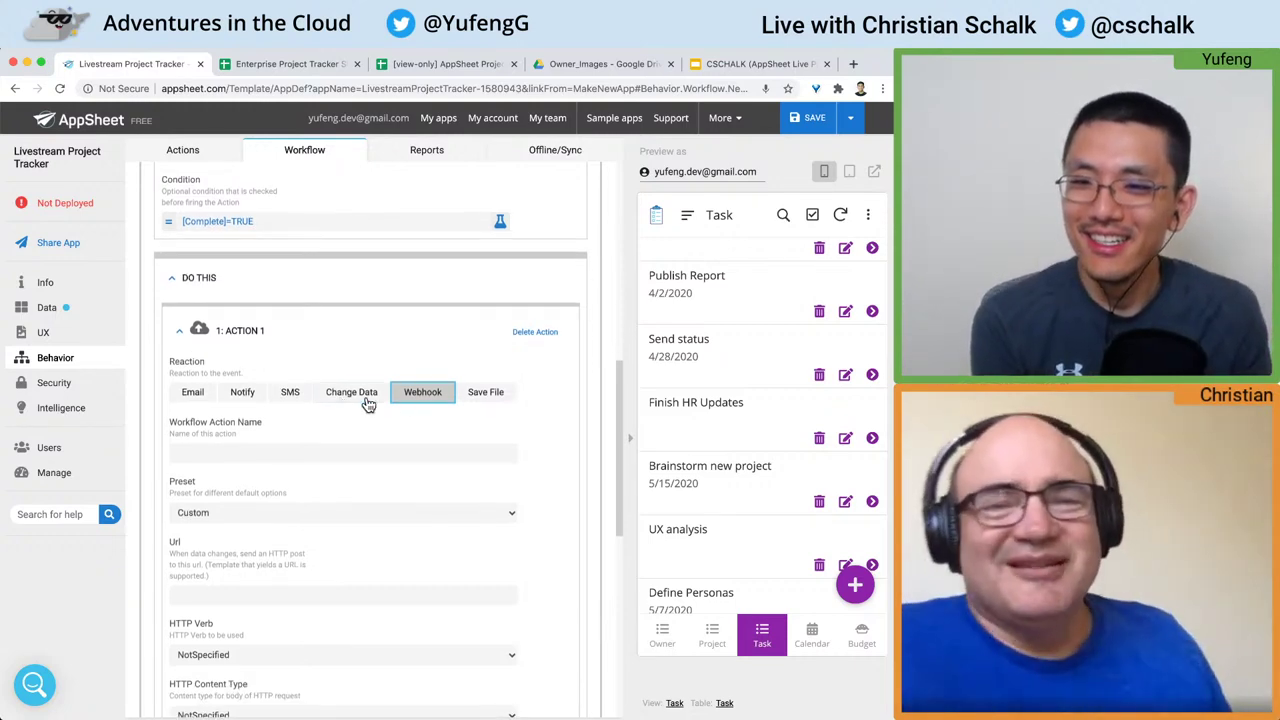
# Step: Preview Save File and Email, then set the reaction to SMS via _AppSheet_Default_SMS and save
pyautogui.click(487, 403)
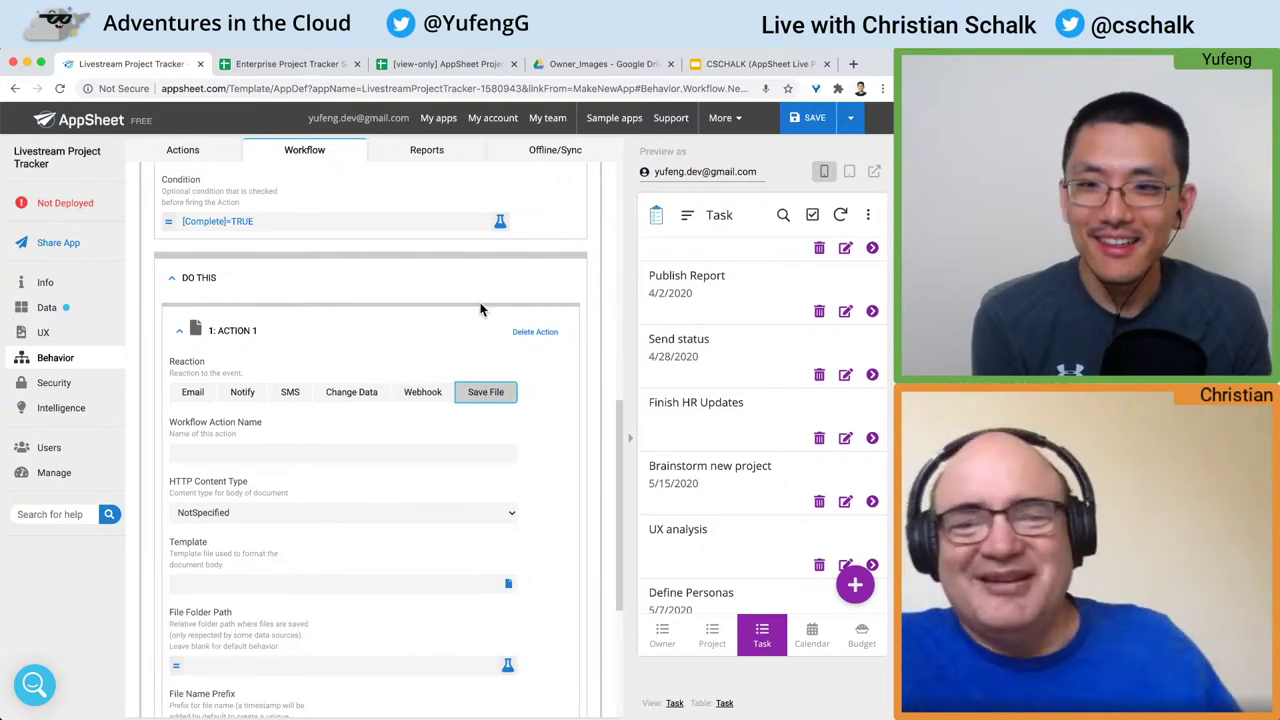
pyautogui.scroll(2, 240, 330)
pyautogui.click(200, 414)
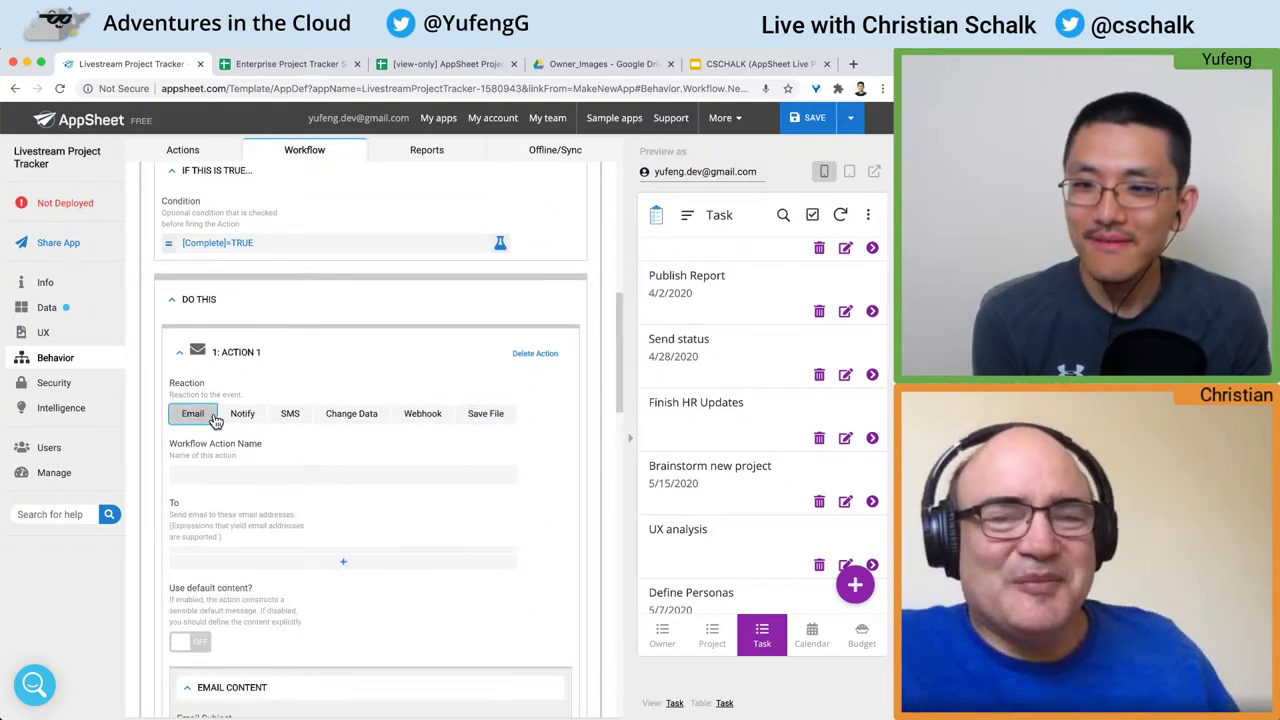
pyautogui.click(289, 416)
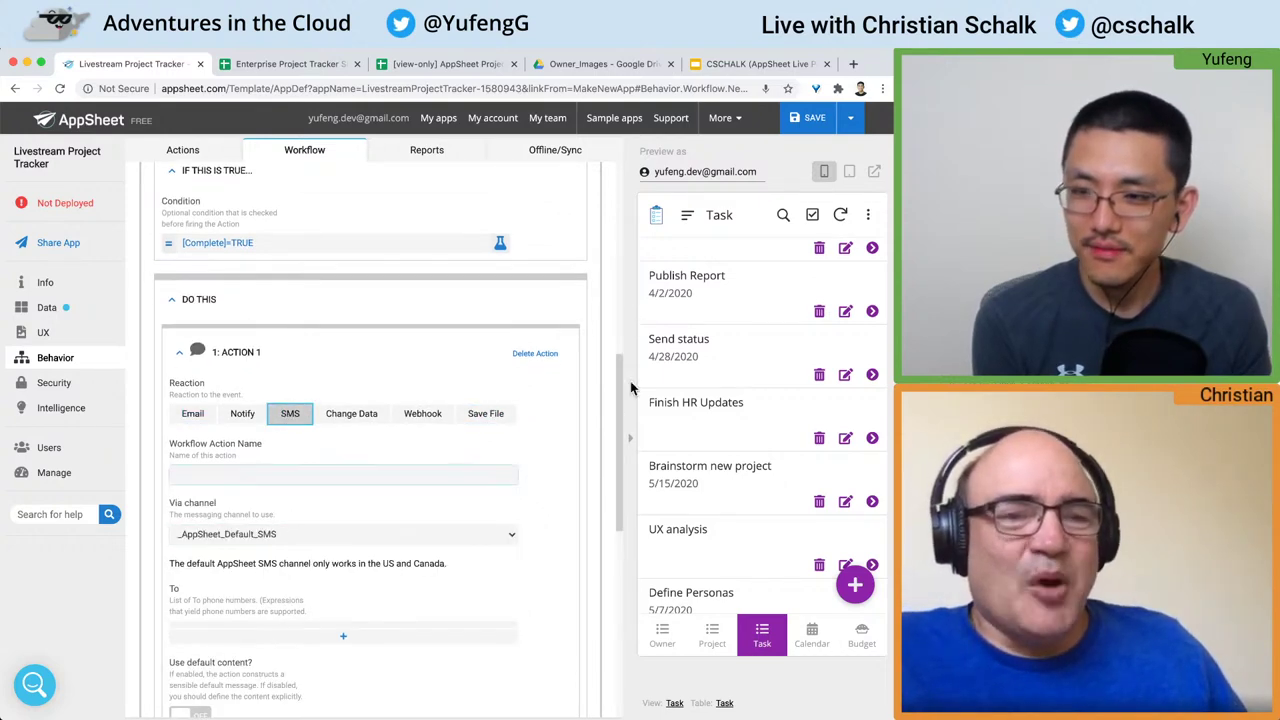
pyautogui.click(815, 122)
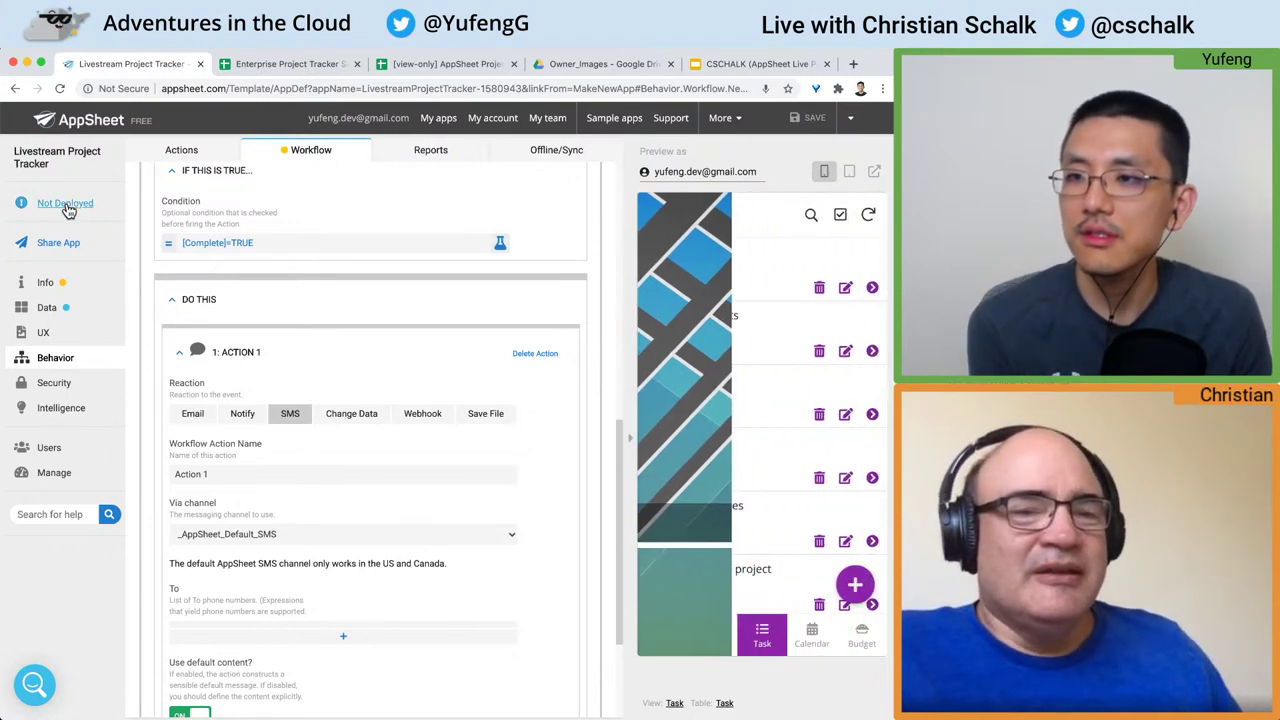
# Step: Review the Deployment Check list and move Livestream Project Tracker to deployed despite the account status error
pyautogui.click(64, 203)
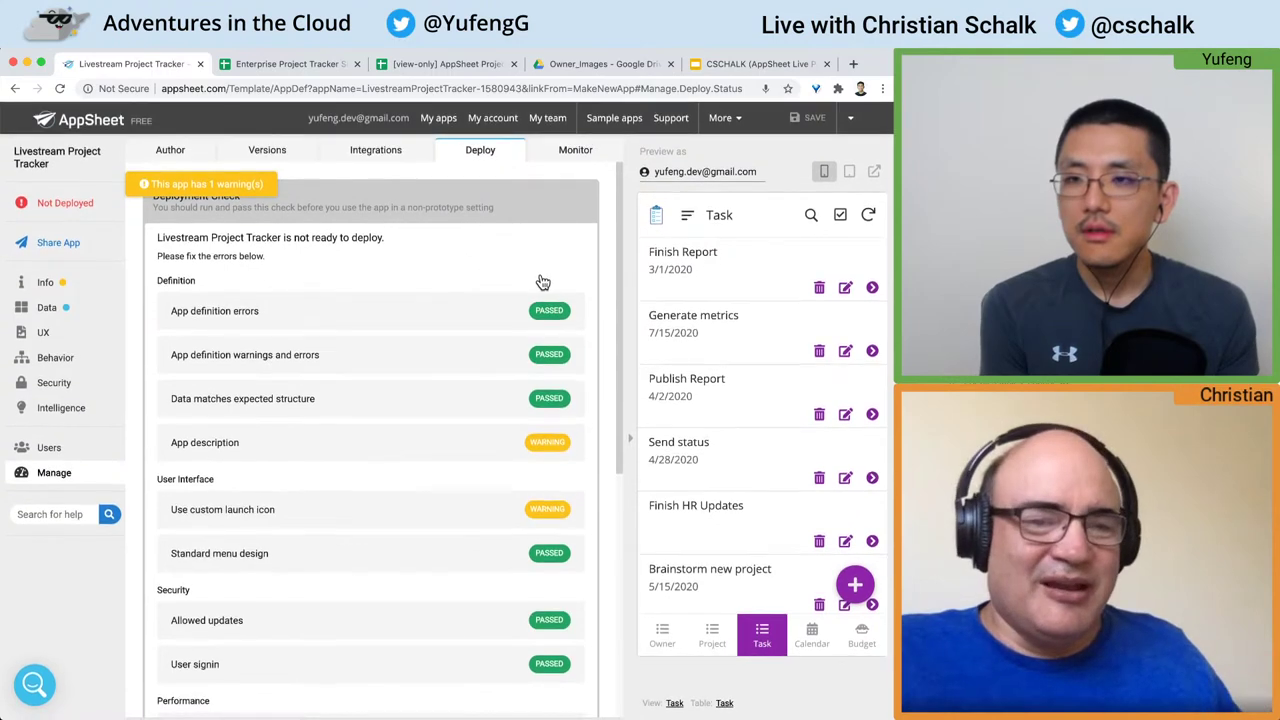
pyautogui.scroll(-4, 333, 289)
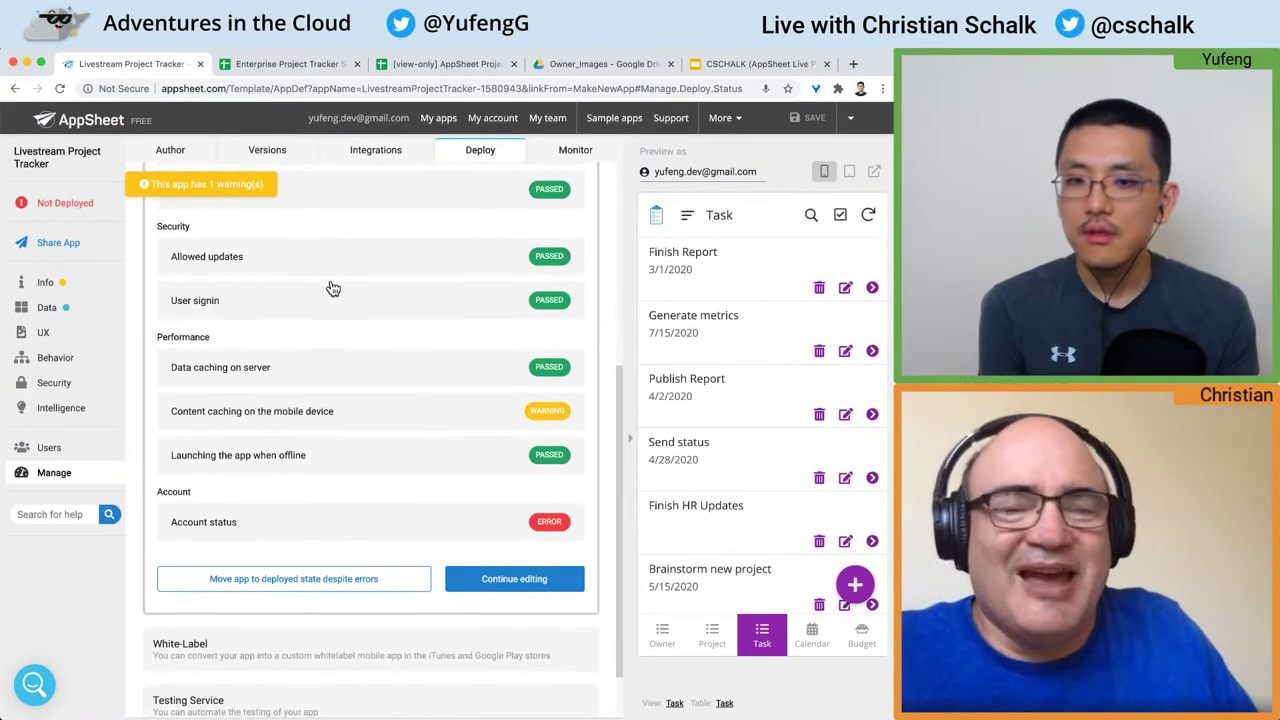
pyautogui.scroll(4, 333, 379)
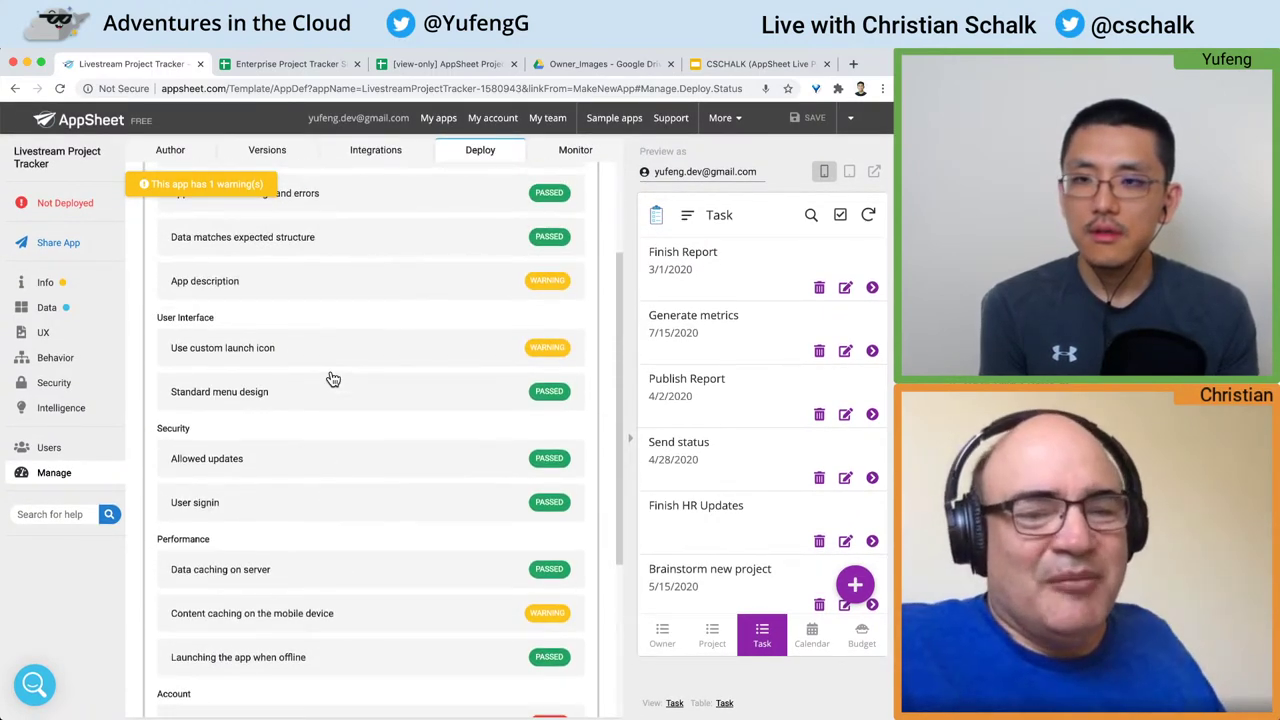
pyautogui.scroll(-5, 333, 379)
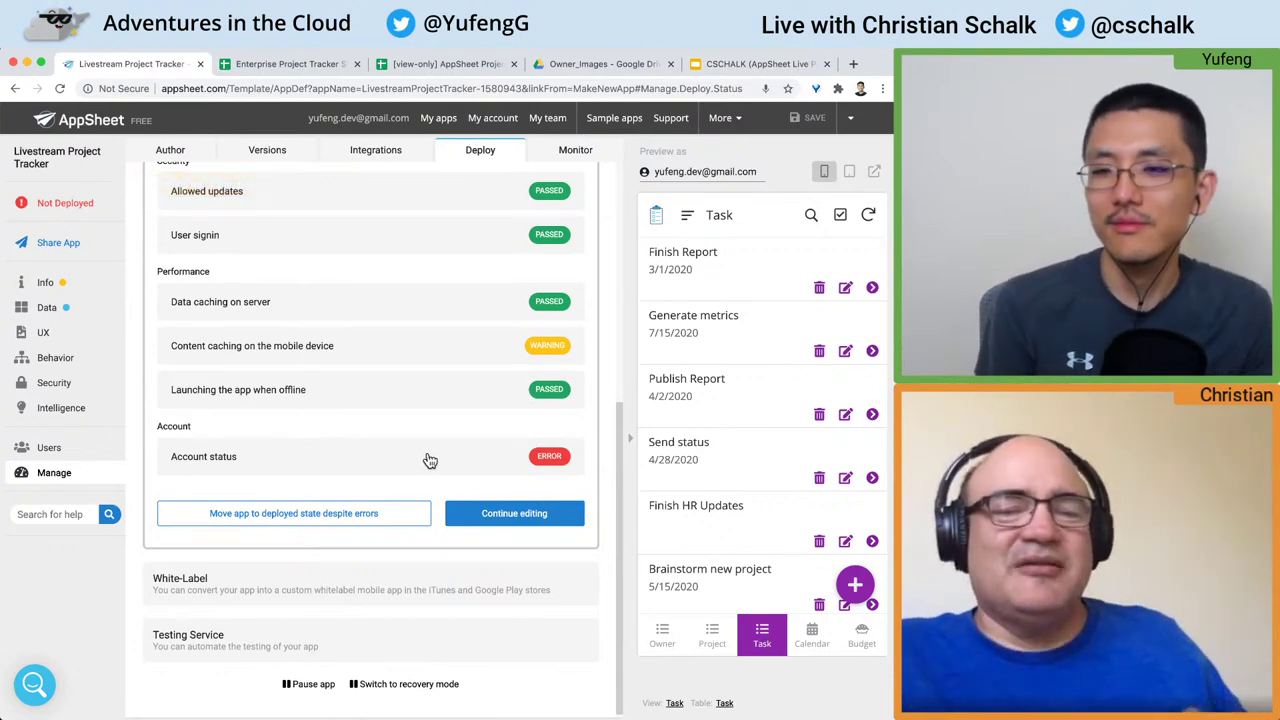
pyautogui.click(363, 516)
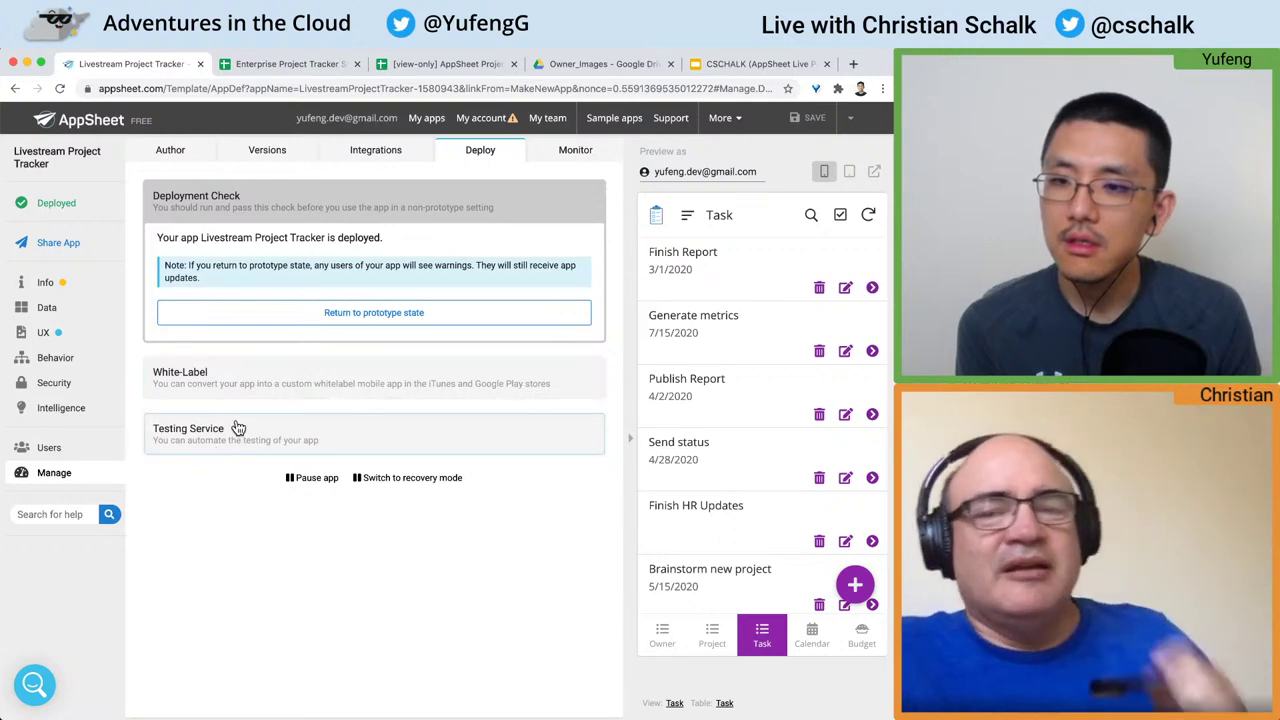
# Step: Look over the White-Label, Author, Versions and Integrations options, return to Deploy, then go to the Demo slide
pyautogui.click(304, 380)
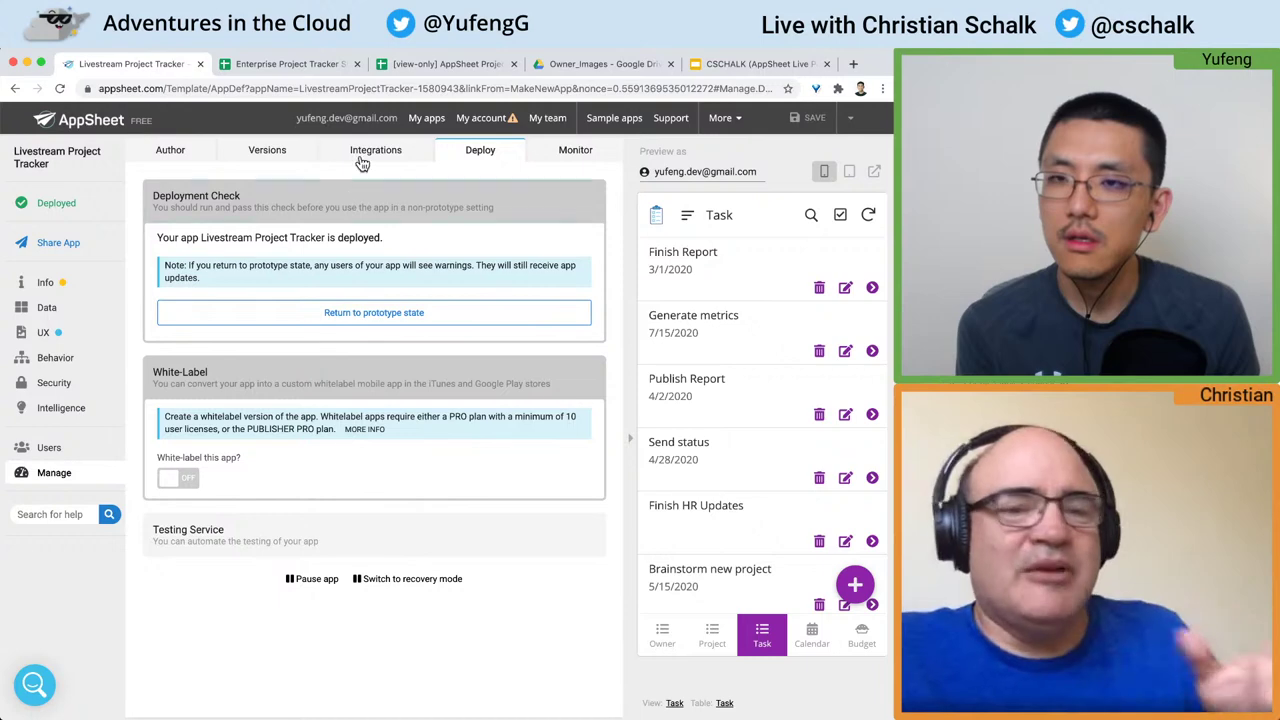
pyautogui.click(183, 154)
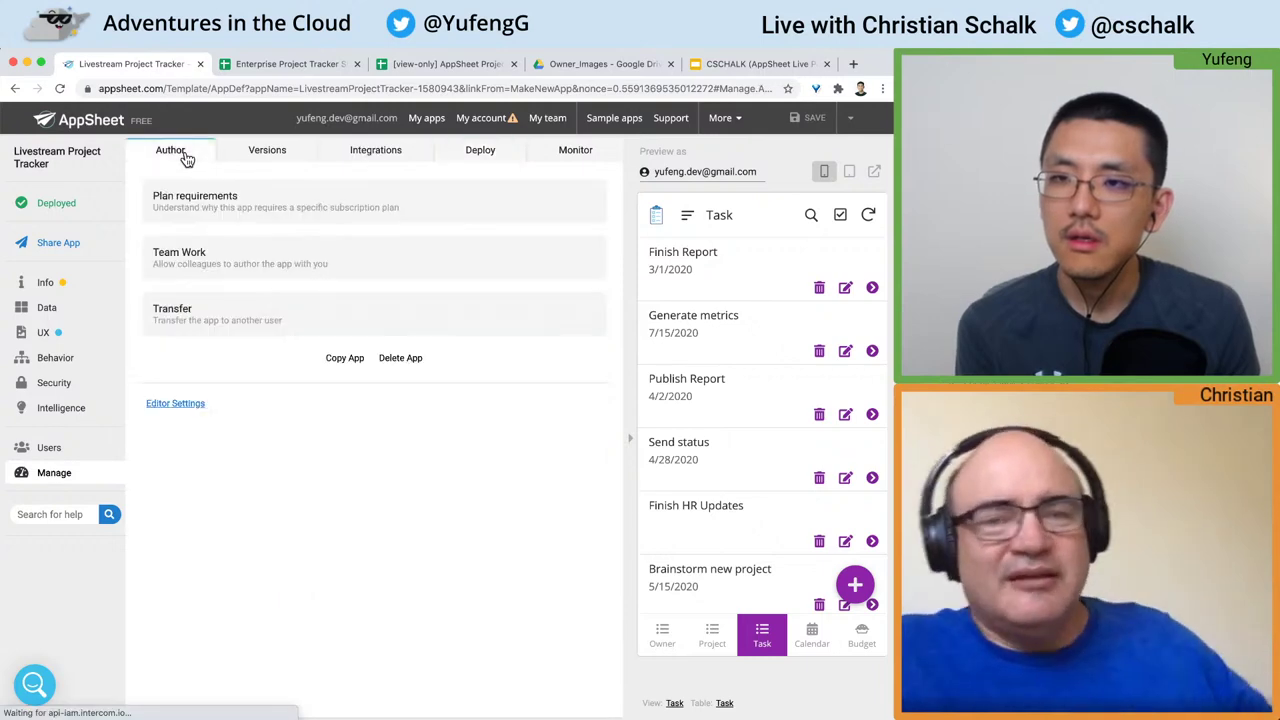
pyautogui.click(266, 158)
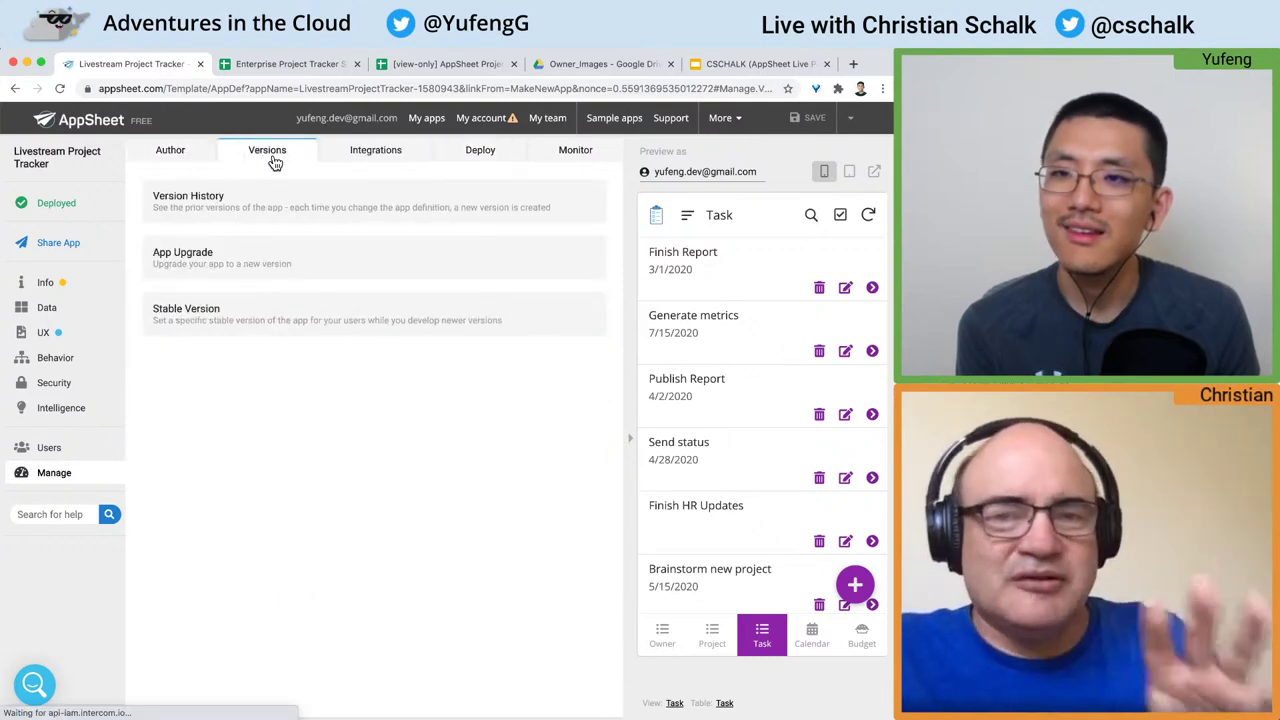
pyautogui.click(375, 160)
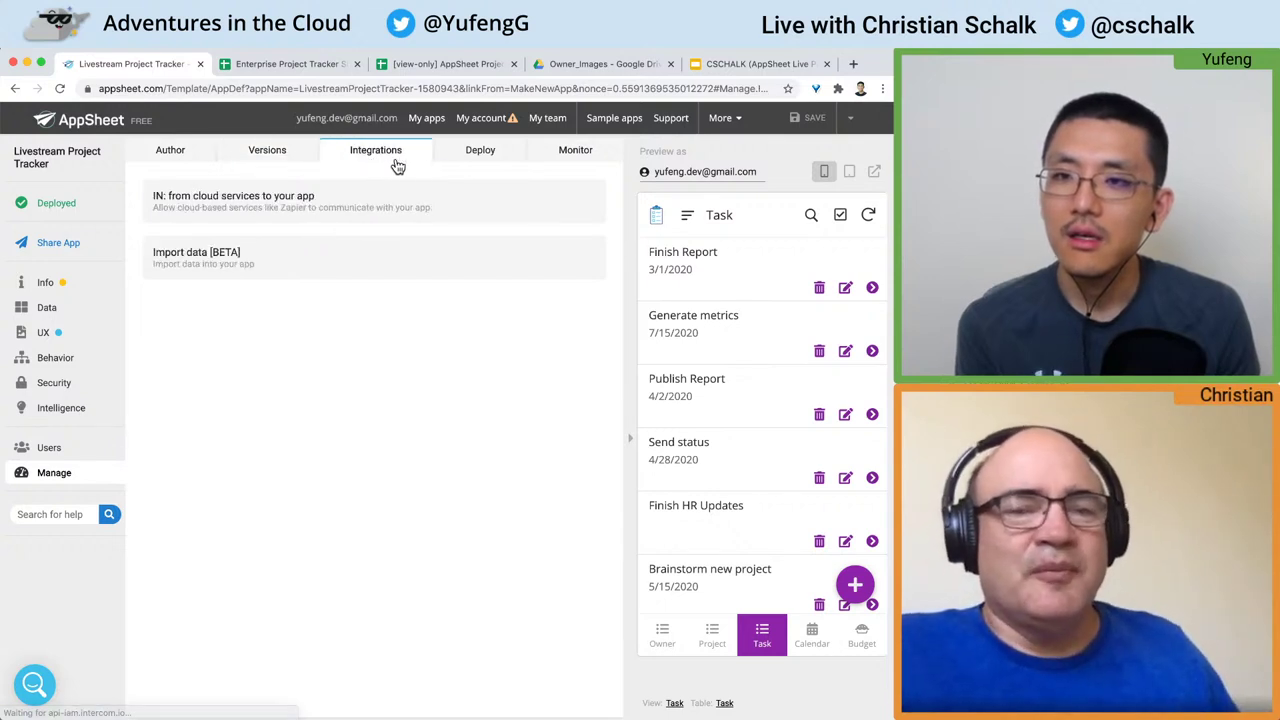
pyautogui.click(480, 155)
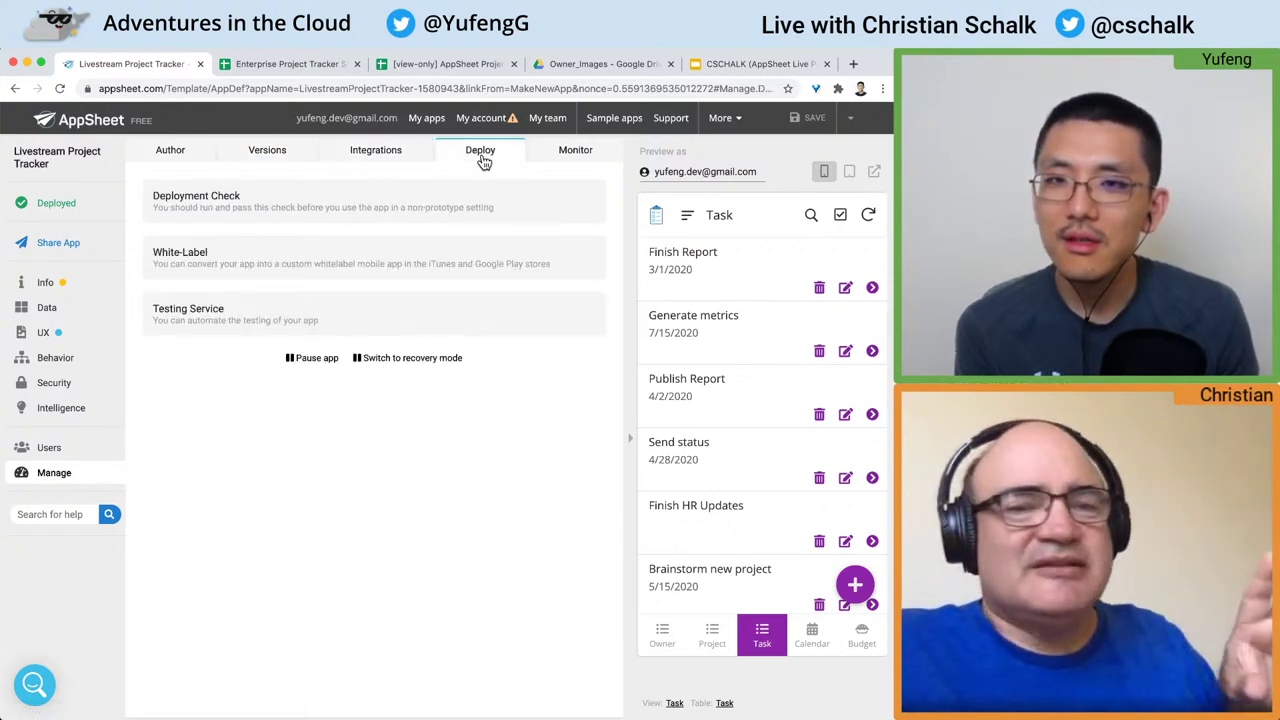
pyautogui.click(757, 64)
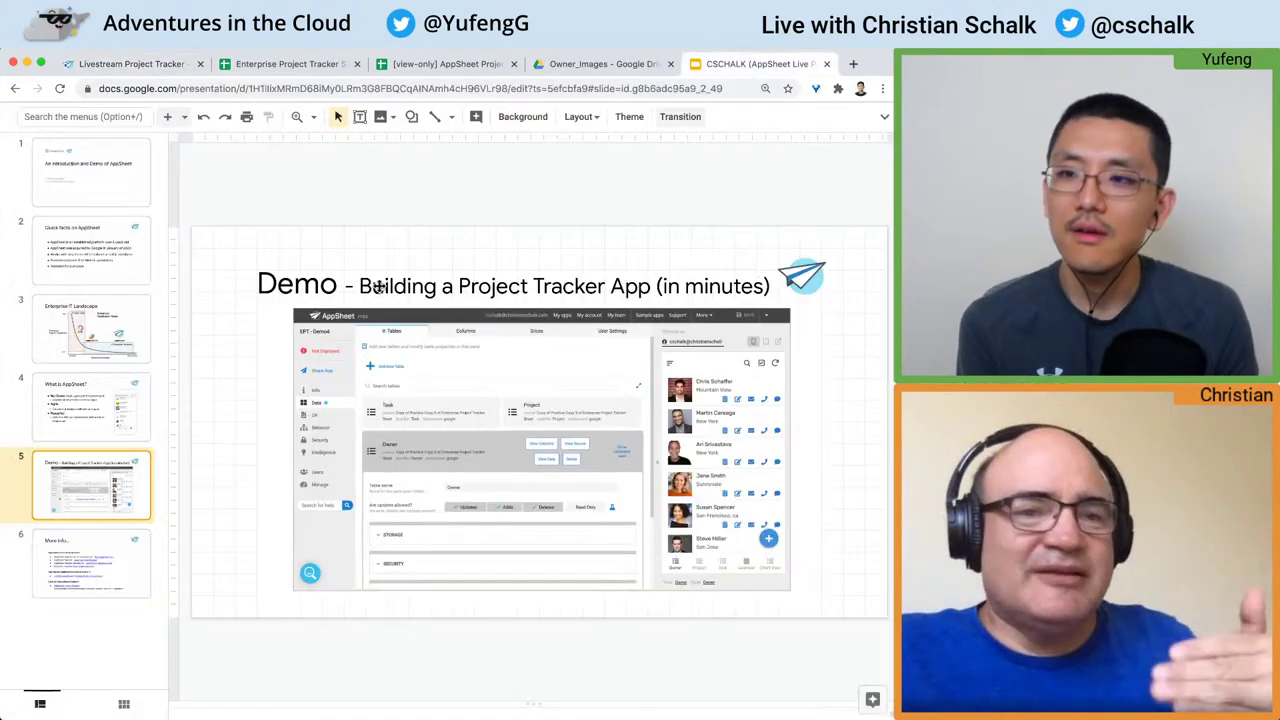
# Step: Present the More info slide, highlighting the first resource bullet and the words App Maker
pyautogui.click(103, 538)
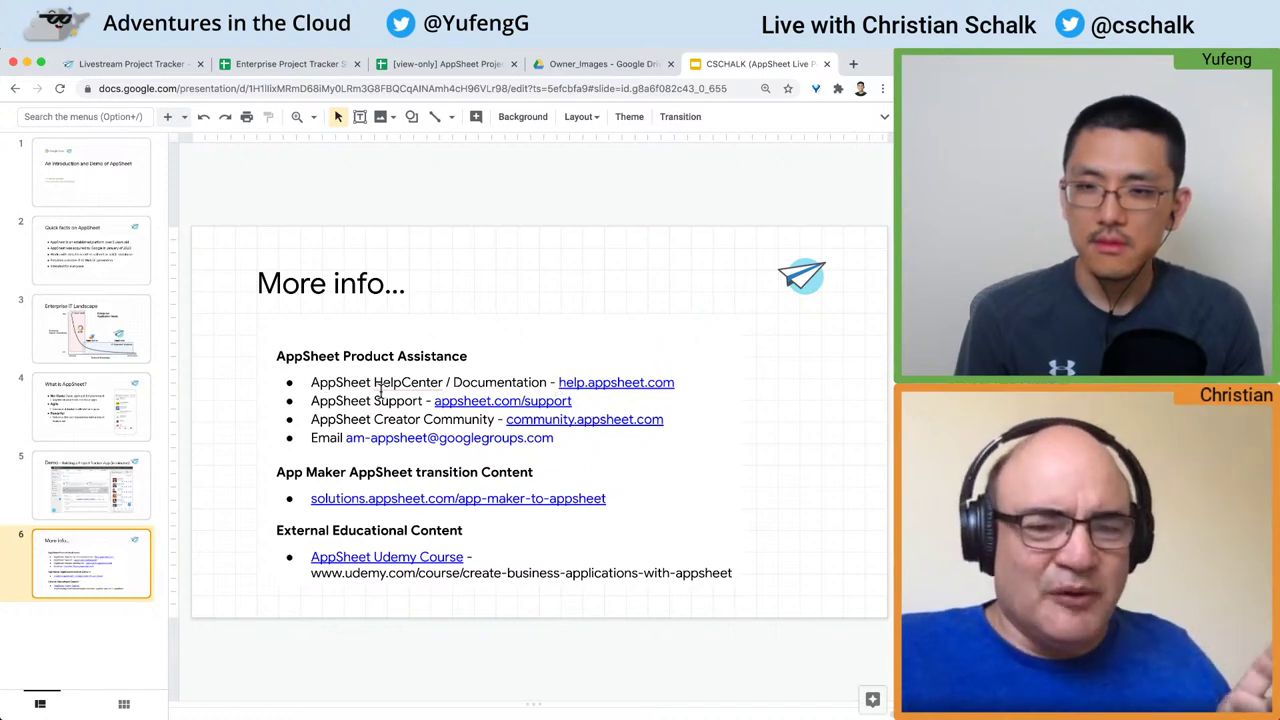
pyautogui.moveTo(305, 382); pyautogui.dragTo(688, 381)
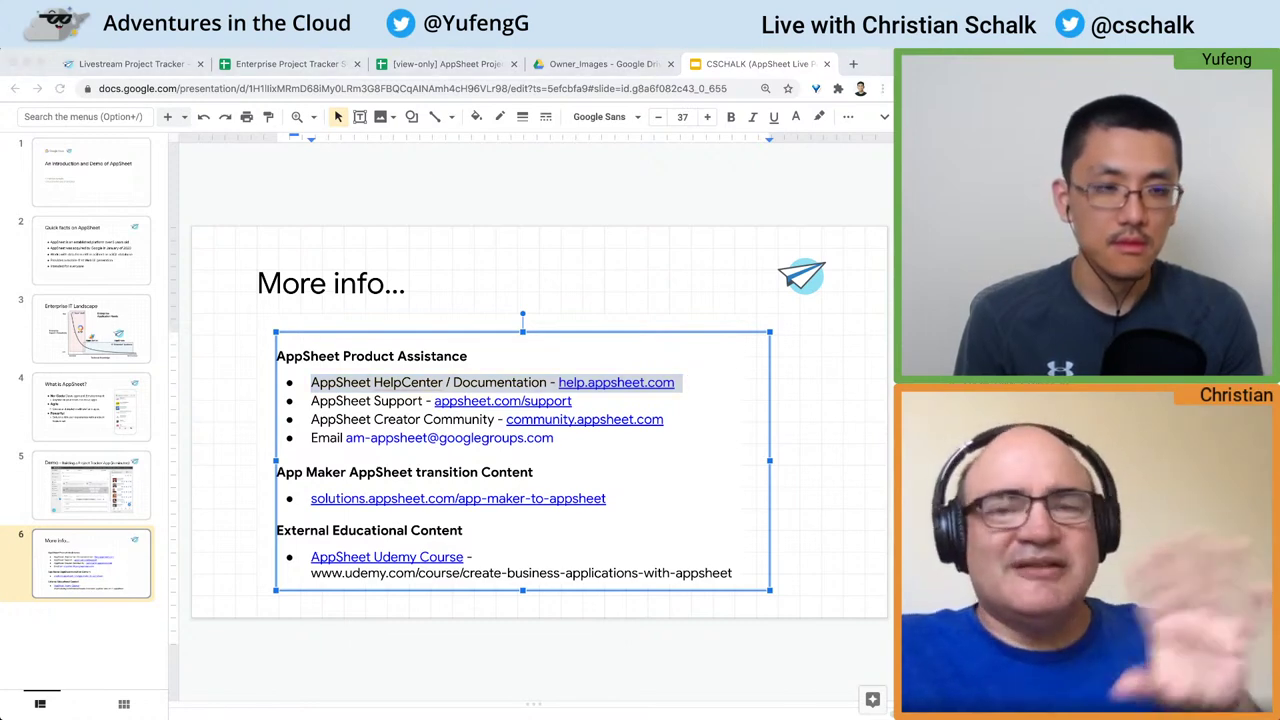
pyautogui.click(880, 68)
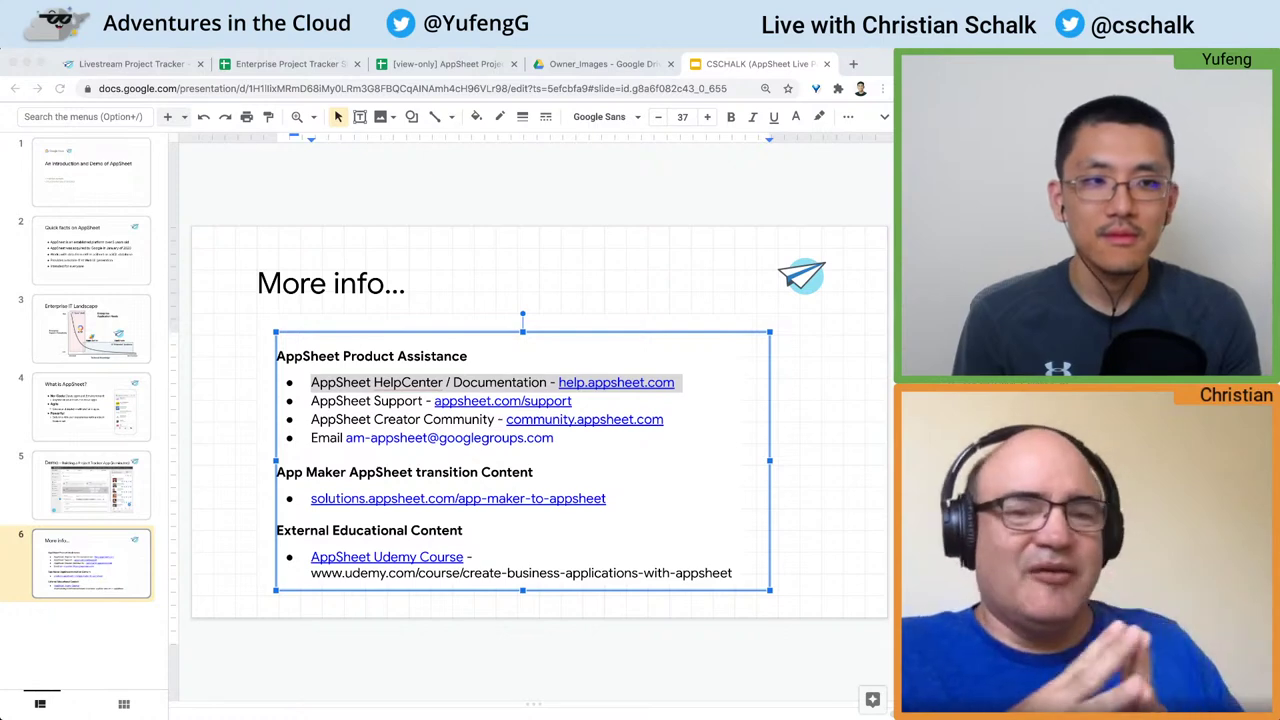
pyautogui.press('super+Tab')
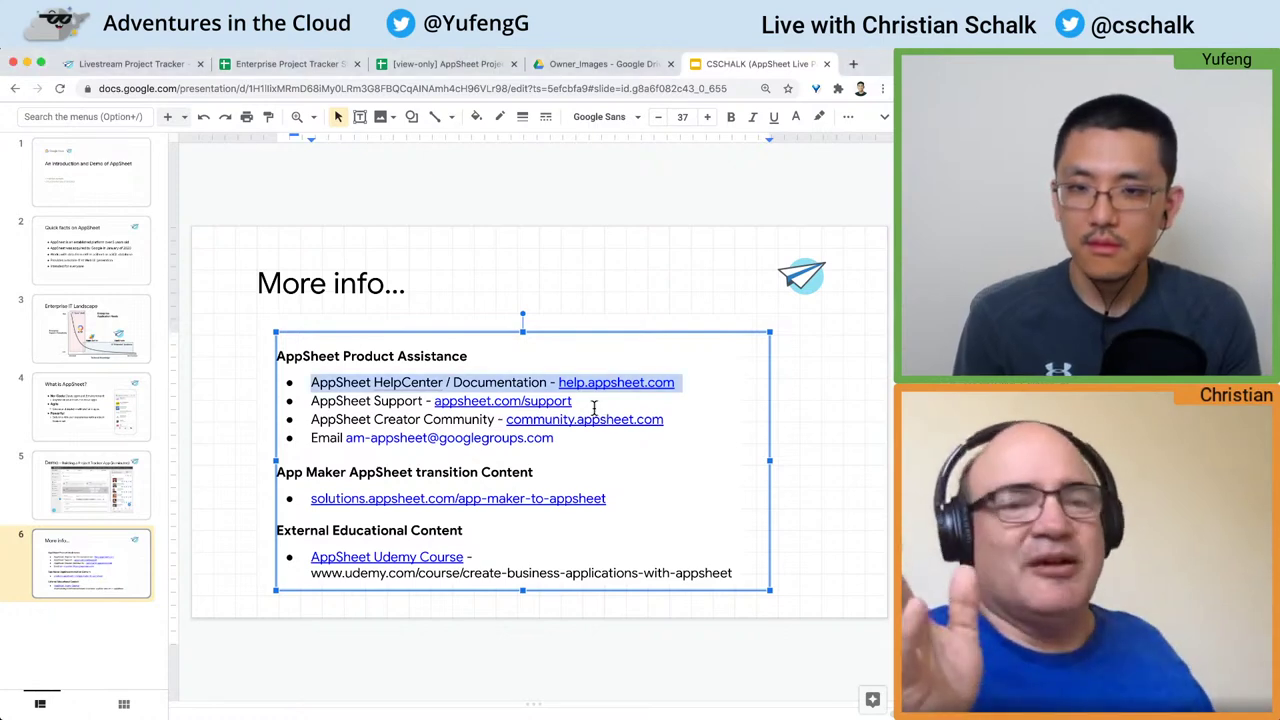
pyautogui.click(594, 404)
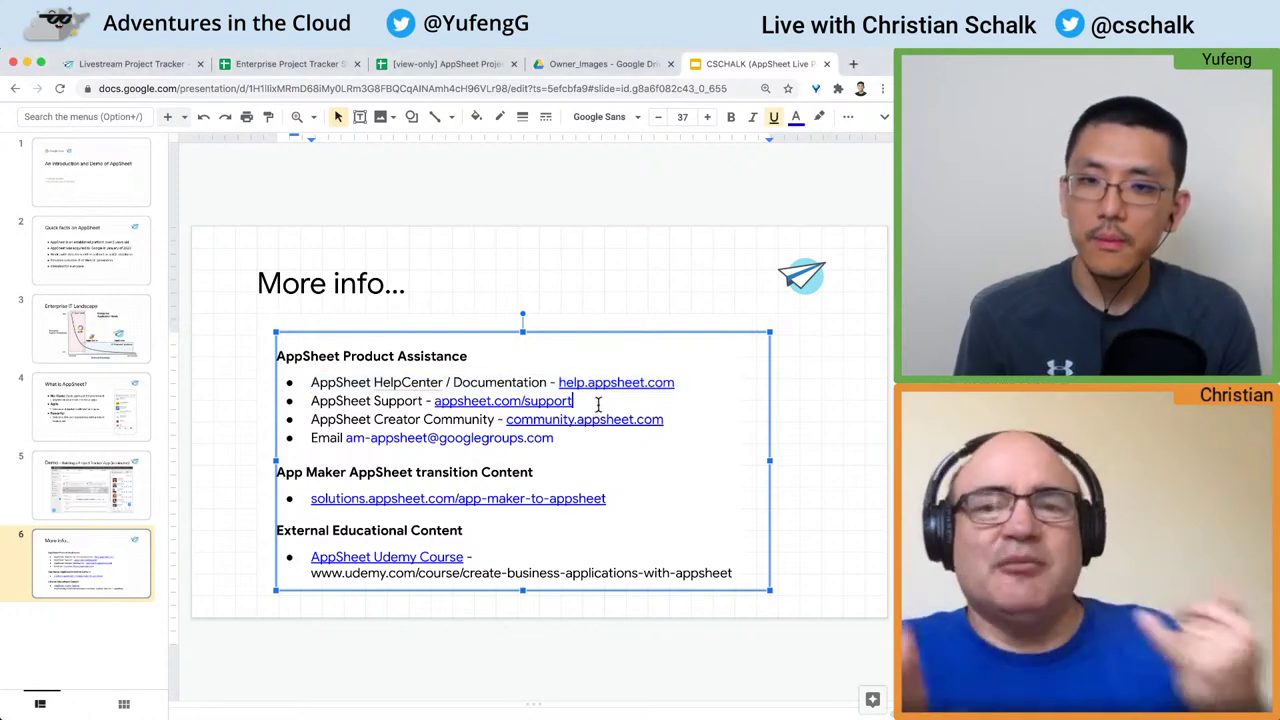
pyautogui.click(596, 356)
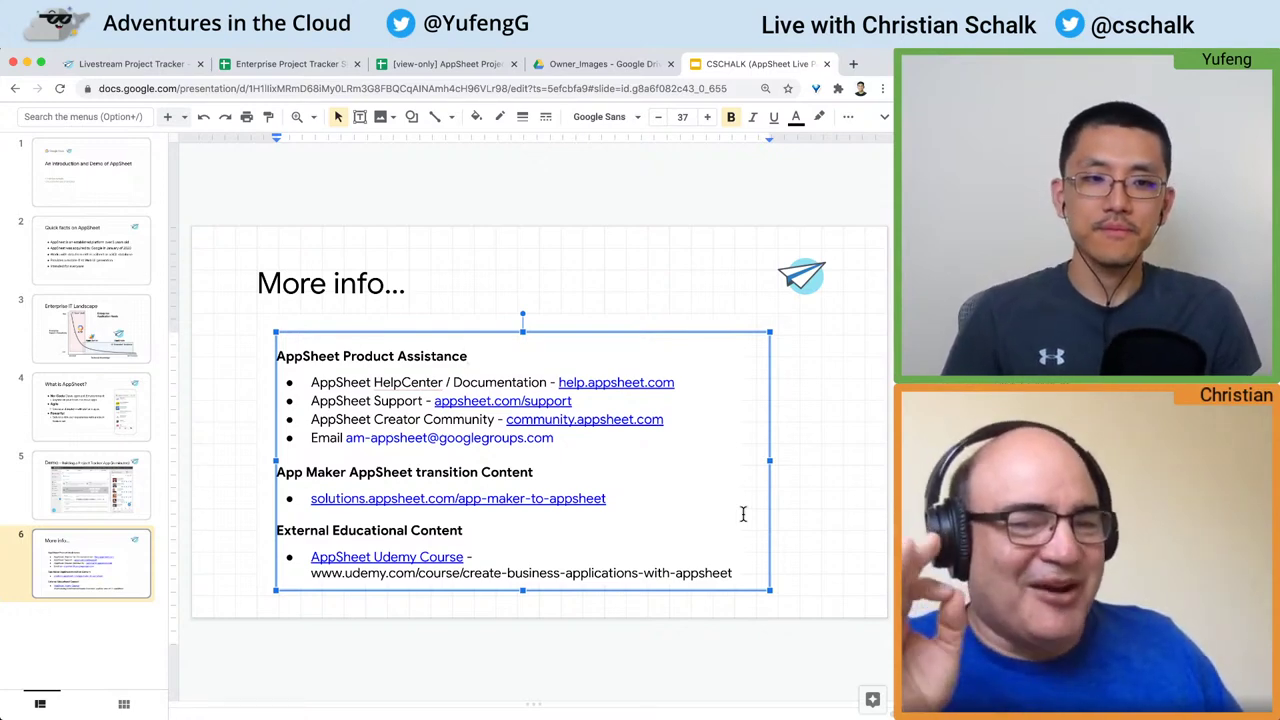
pyautogui.doubleClick(288, 472)
pyautogui.moveTo(286, 471); pyautogui.dragTo(314, 474)
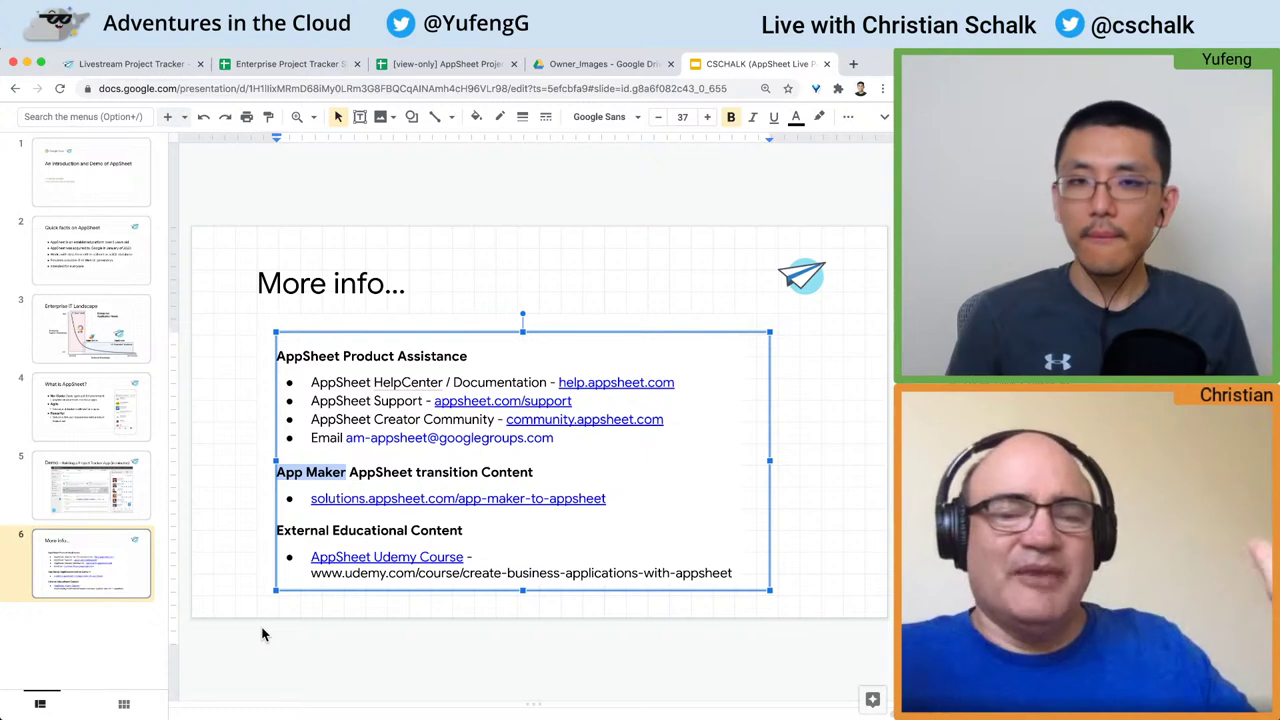
# Step: Move between the Enterprise IT Landscape and More info slides, then return to the AppSheet editor
pyautogui.click(101, 320)
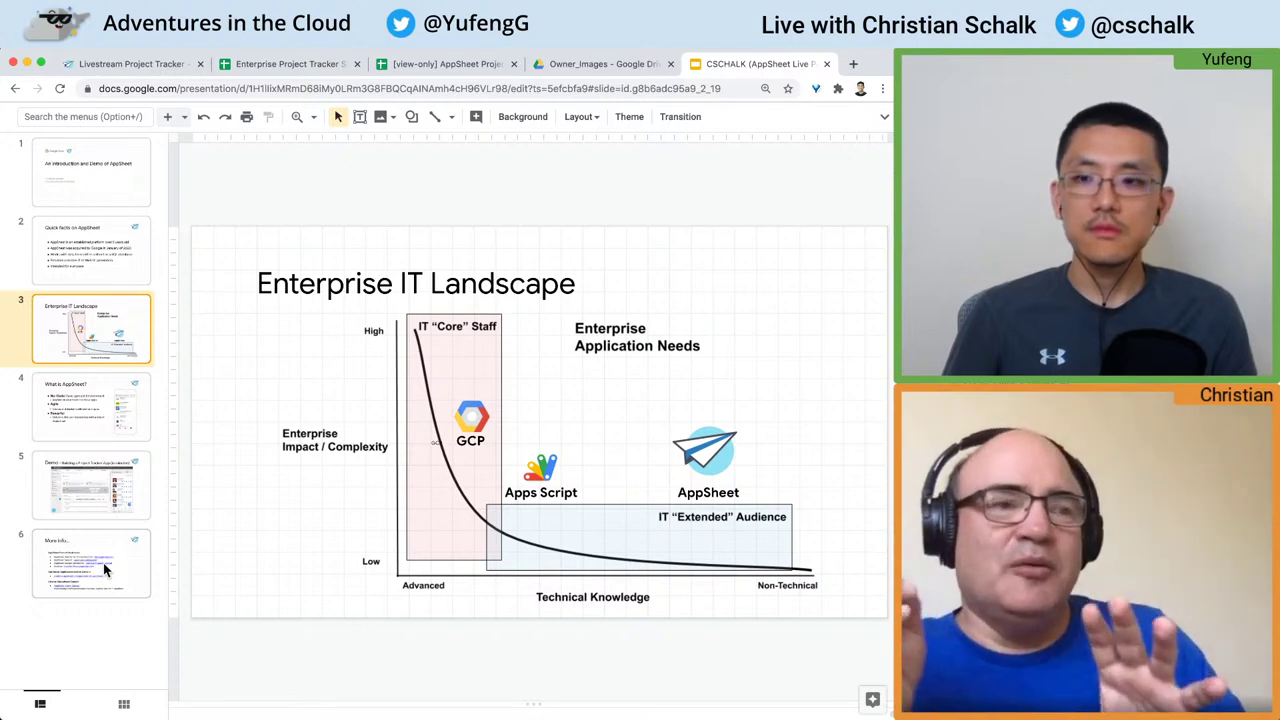
pyautogui.click(105, 569)
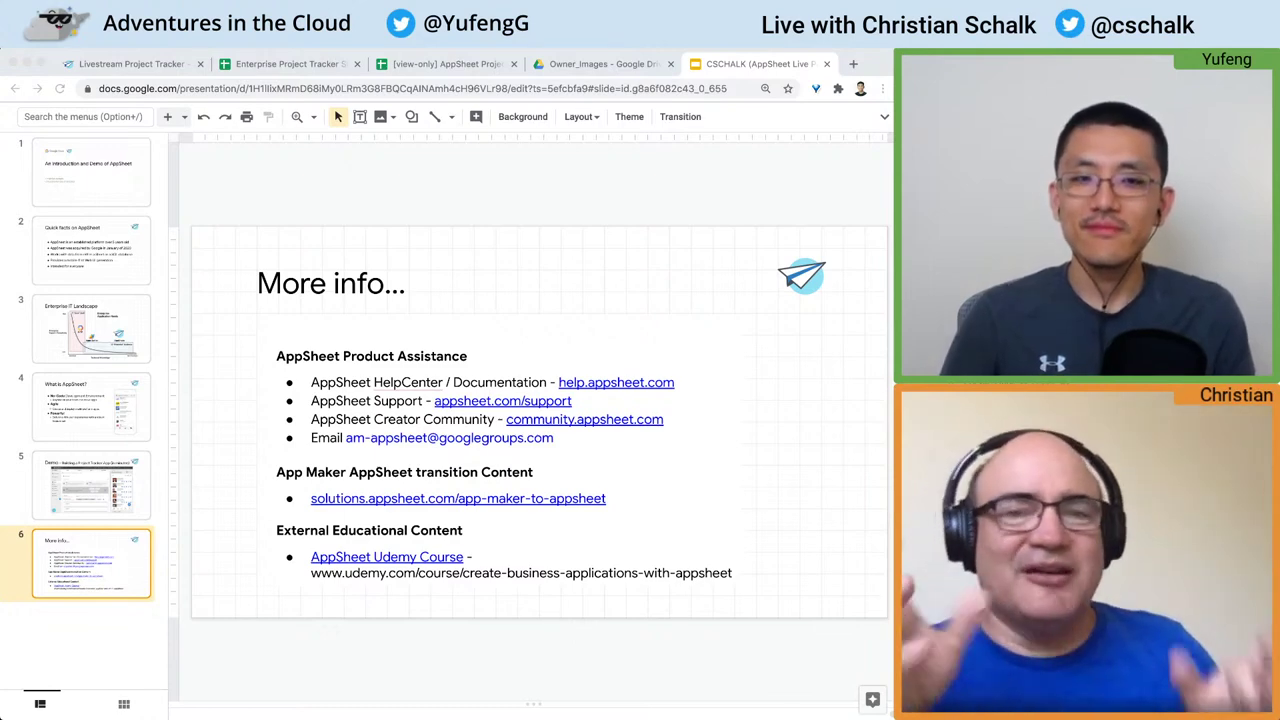
pyautogui.click(797, 155)
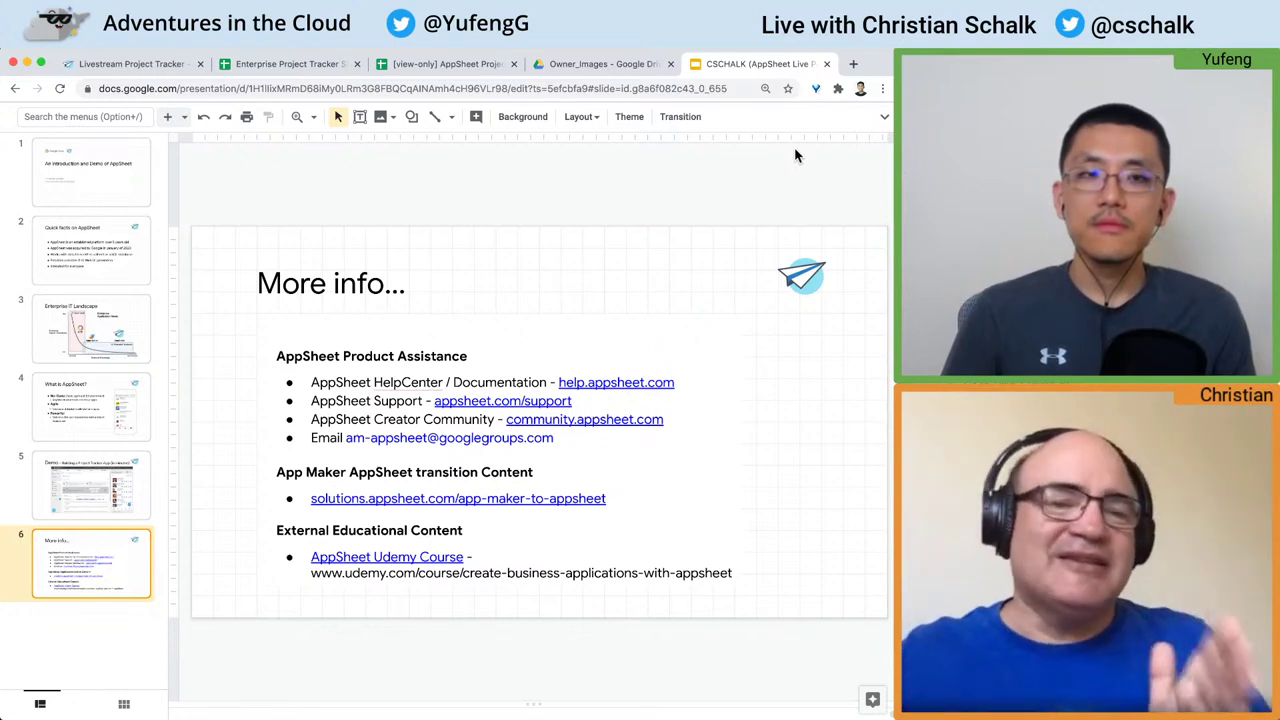
pyautogui.click(118, 338)
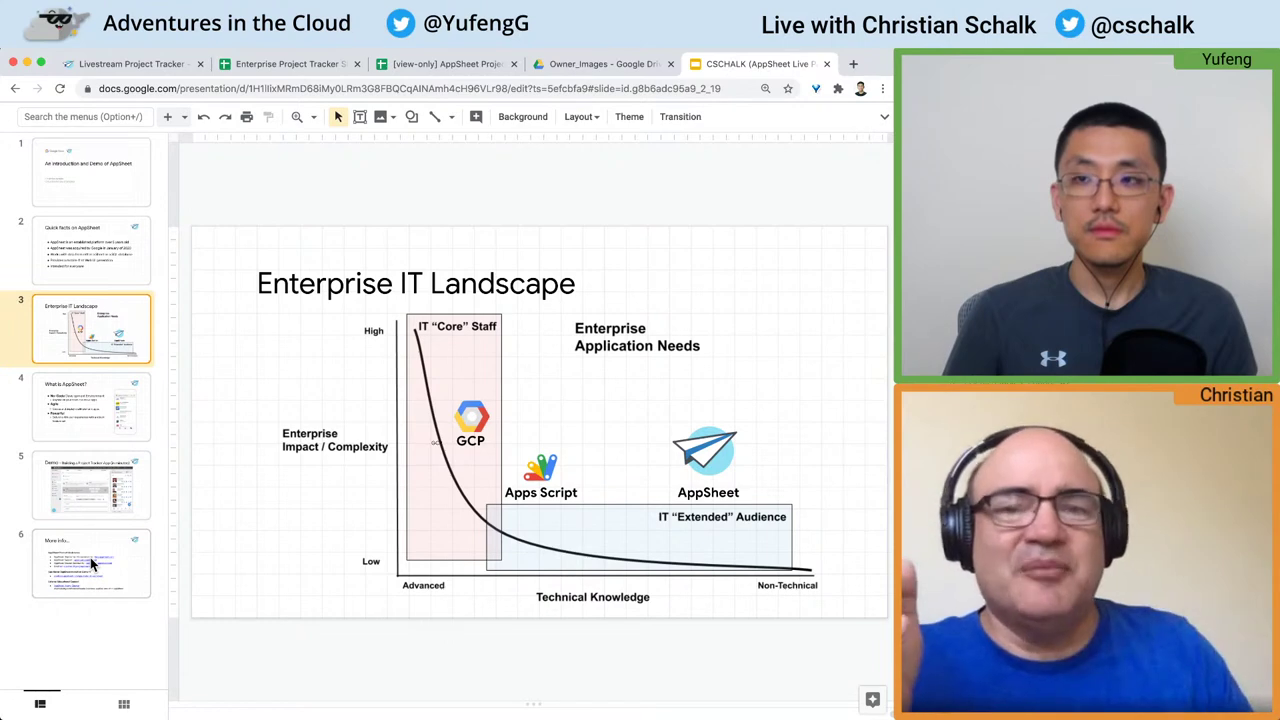
pyautogui.press('super+1')
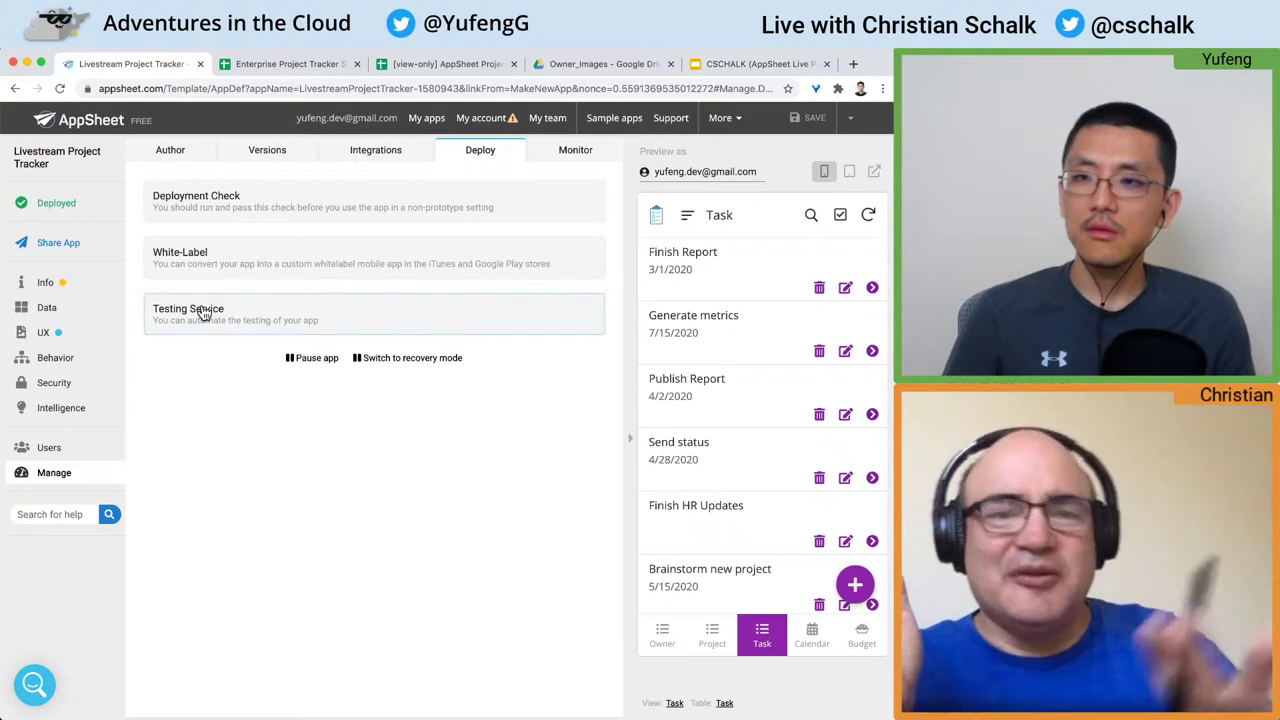
# Step: Review the Monitor, Integrations, Versions and Author tabs, then preview the Budget and Owner views from Deploy
pyautogui.click(584, 155)
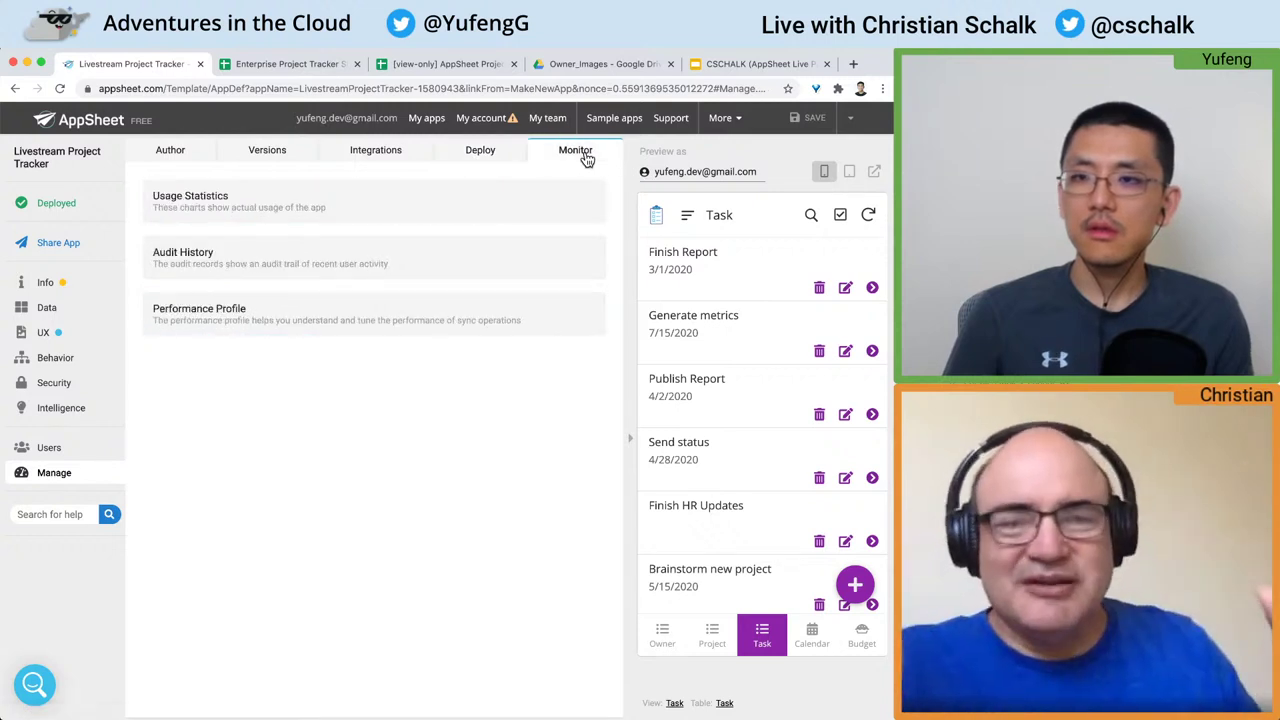
pyautogui.click(395, 153)
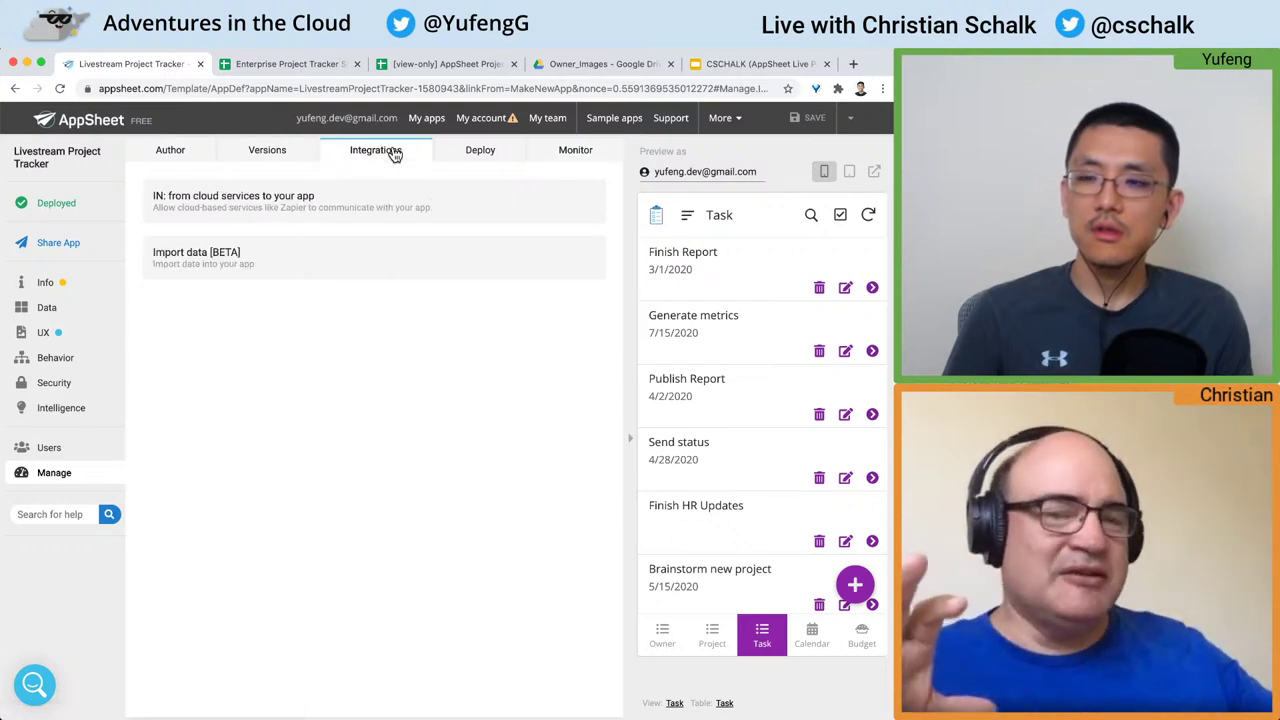
pyautogui.click(286, 155)
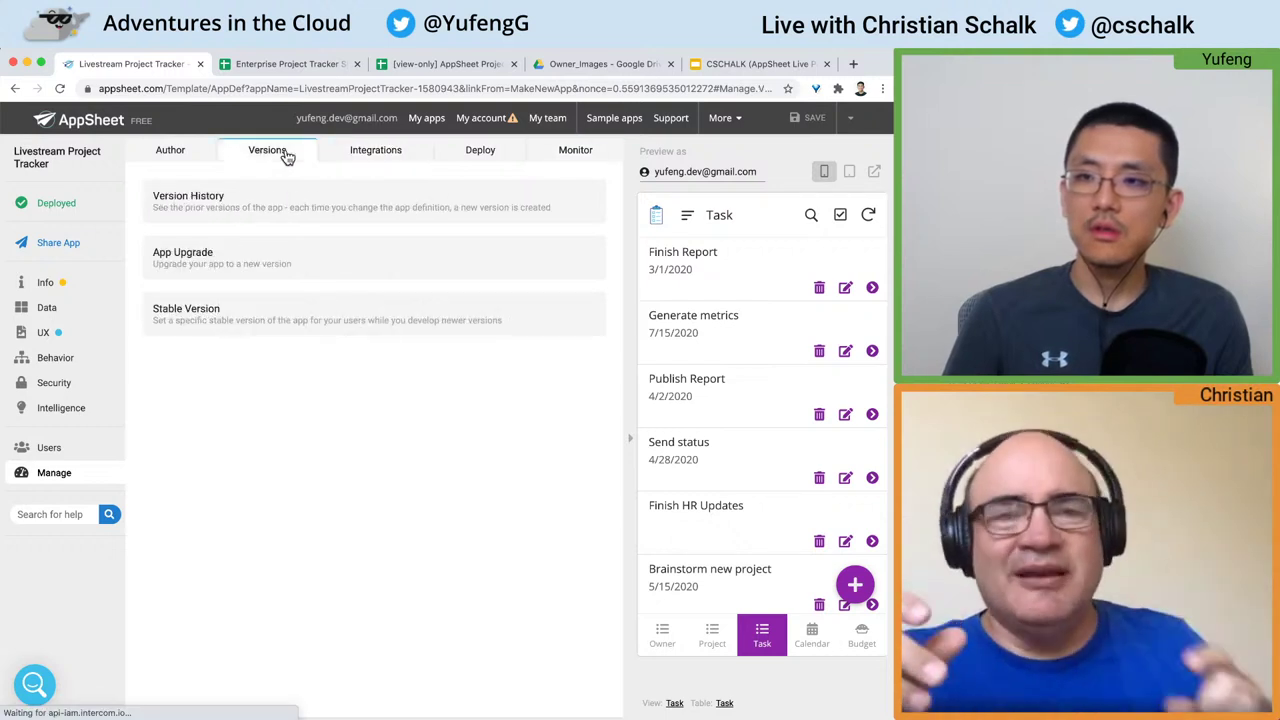
pyautogui.click(182, 162)
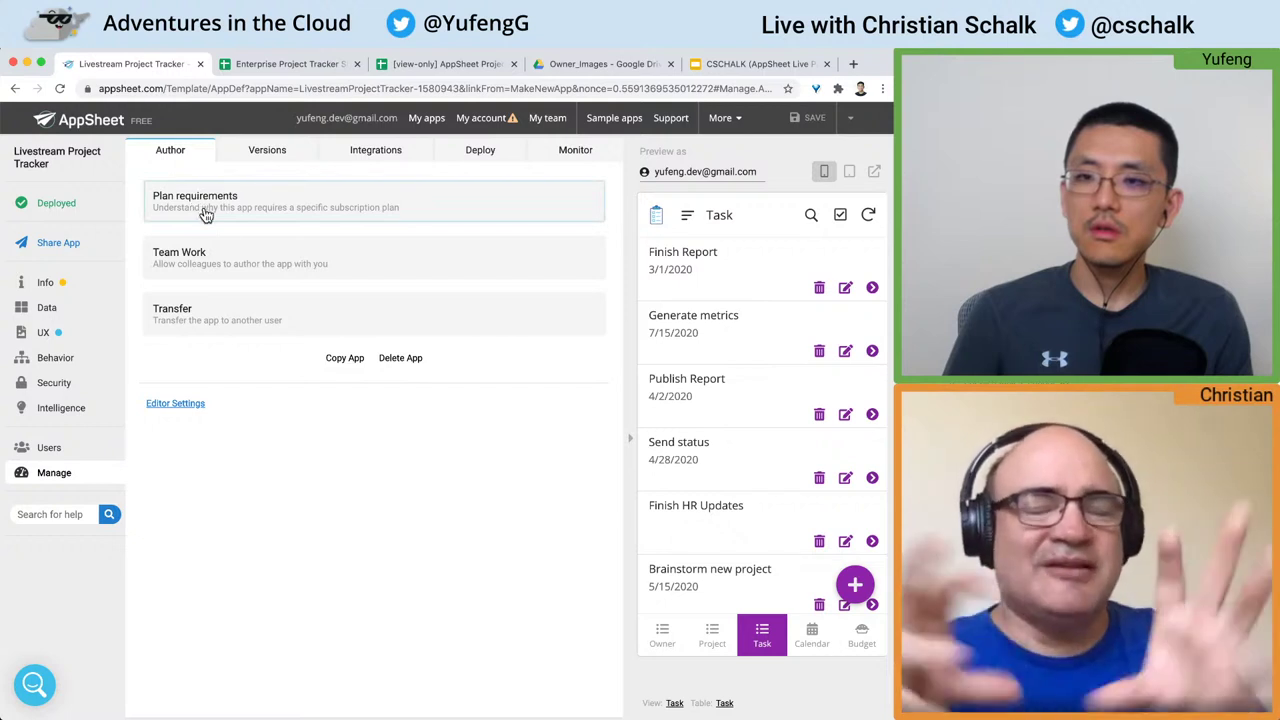
pyautogui.click(478, 150)
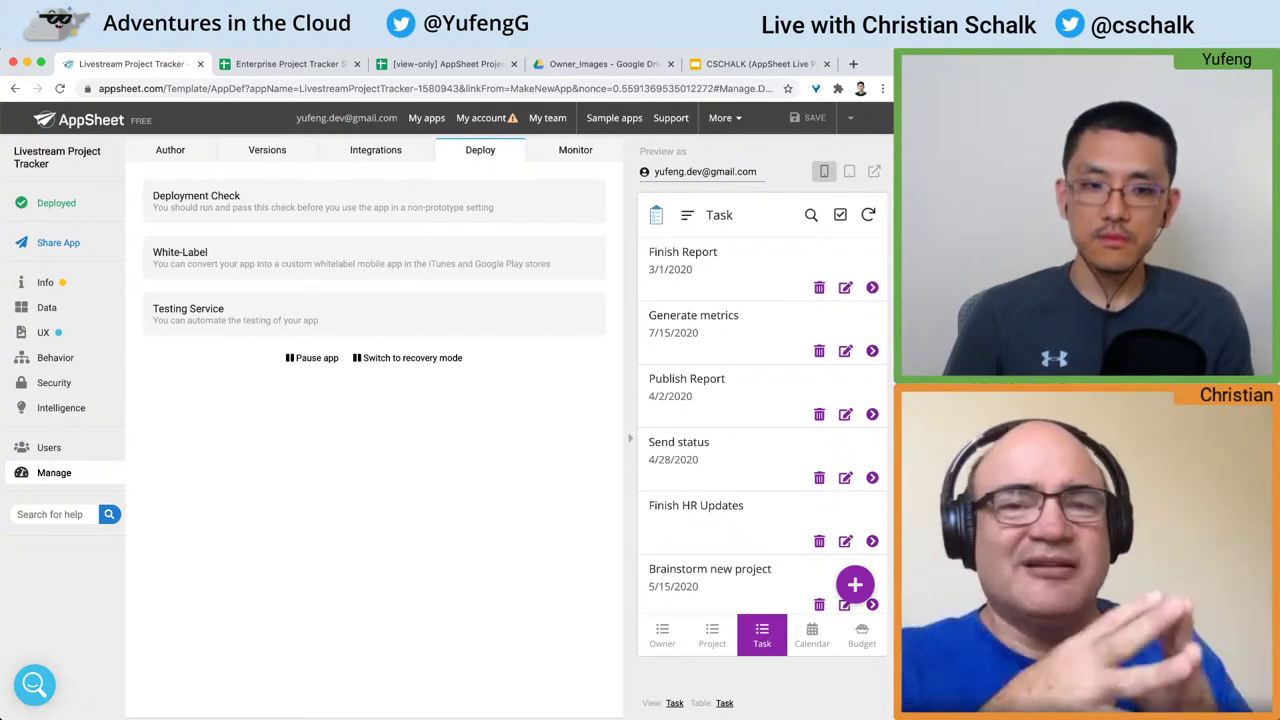
pyautogui.click(870, 642)
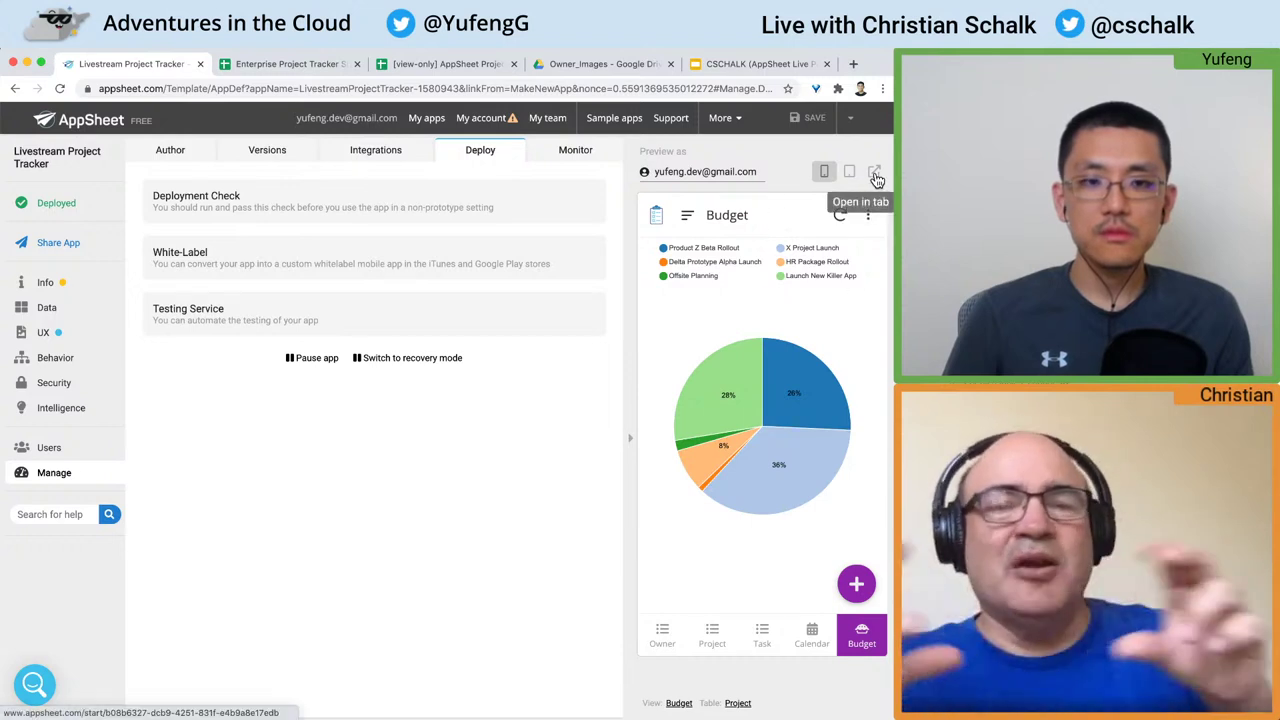
pyautogui.click(656, 645)
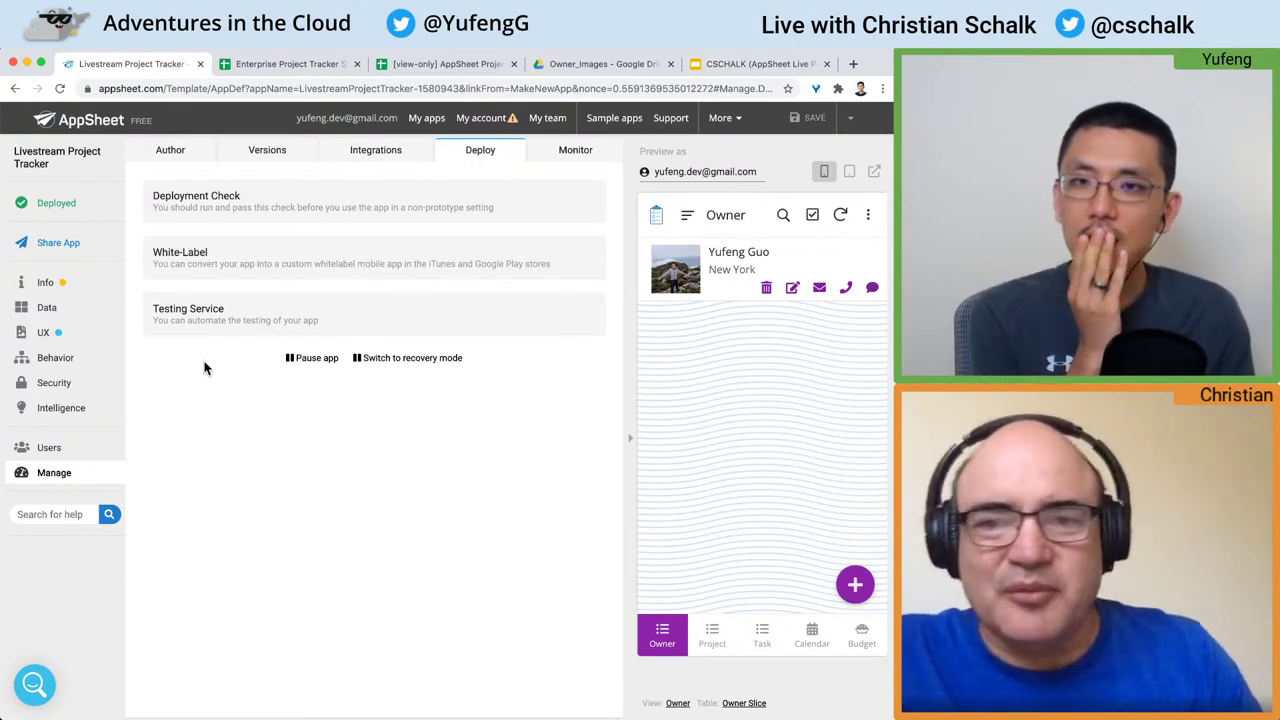
# Step: Expand and collapse White-Label, leaving it off, and open the Share App page
pyautogui.click(288, 265)
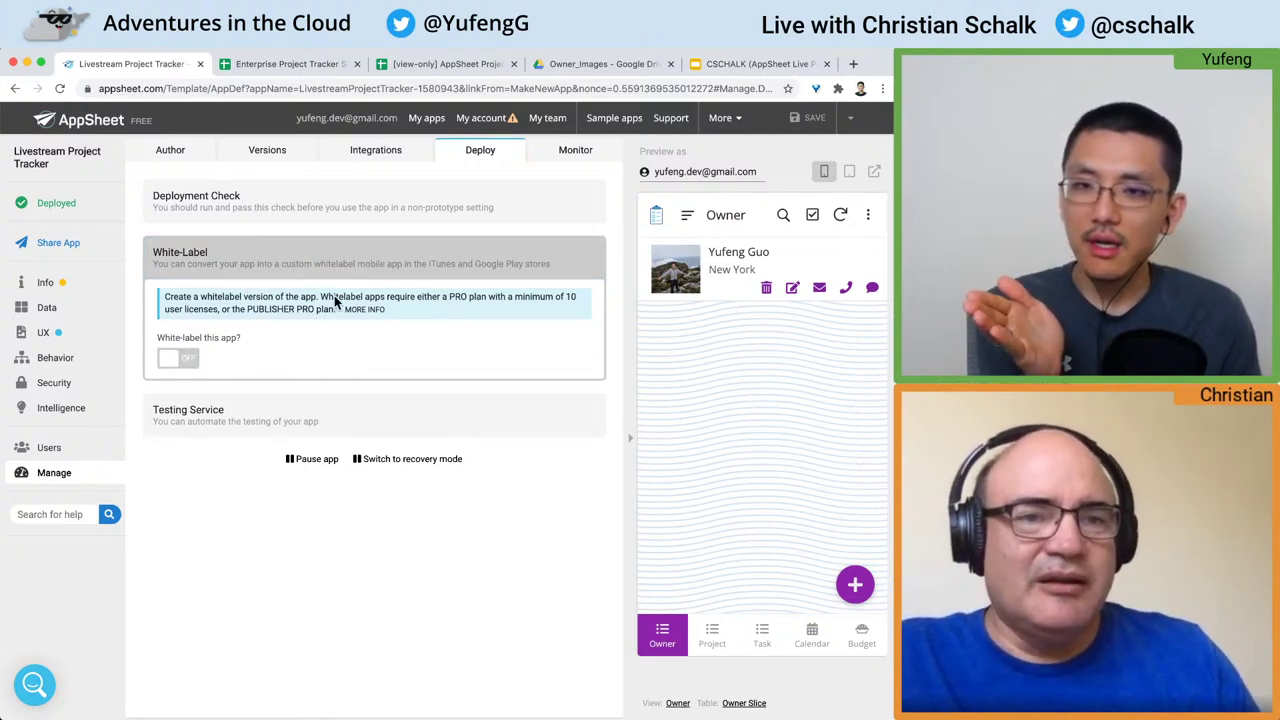
pyautogui.click(424, 264)
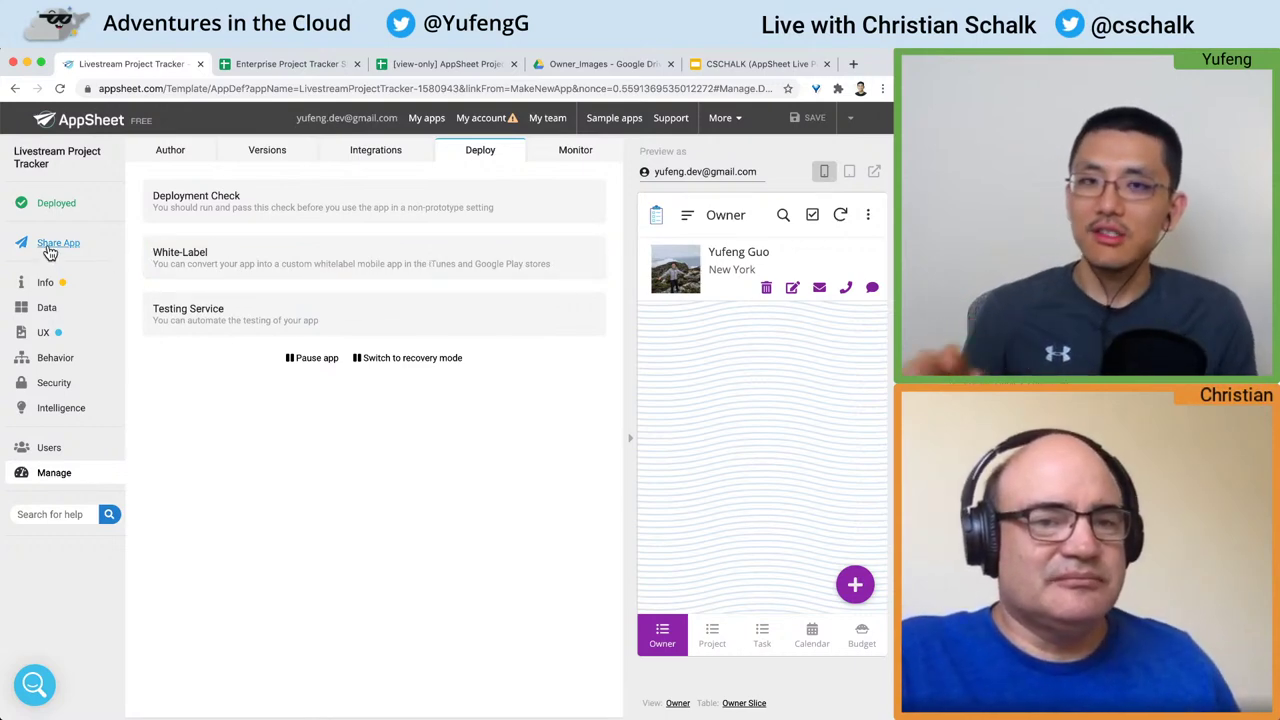
pyautogui.click(52, 248)
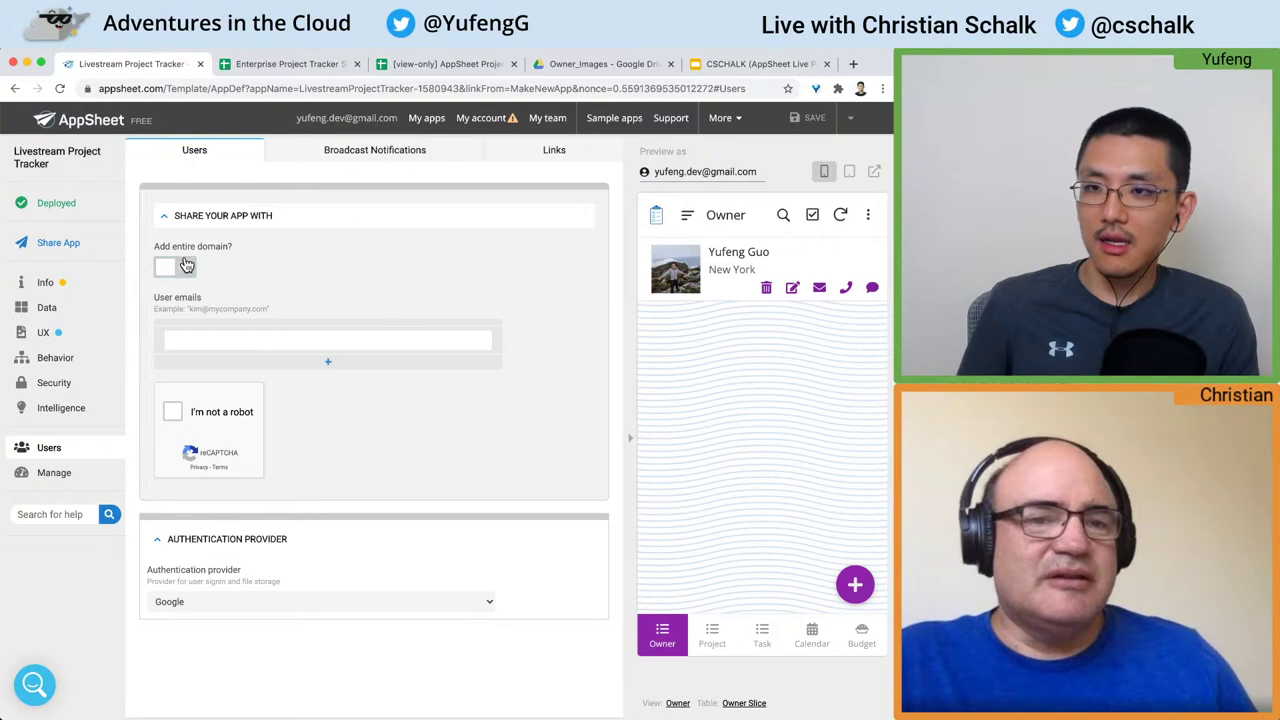
# Step: Review the Add entire domain option, pass the robot check, and read the co-authors explanation
pyautogui.moveTo(176, 252); pyautogui.dragTo(238, 252)
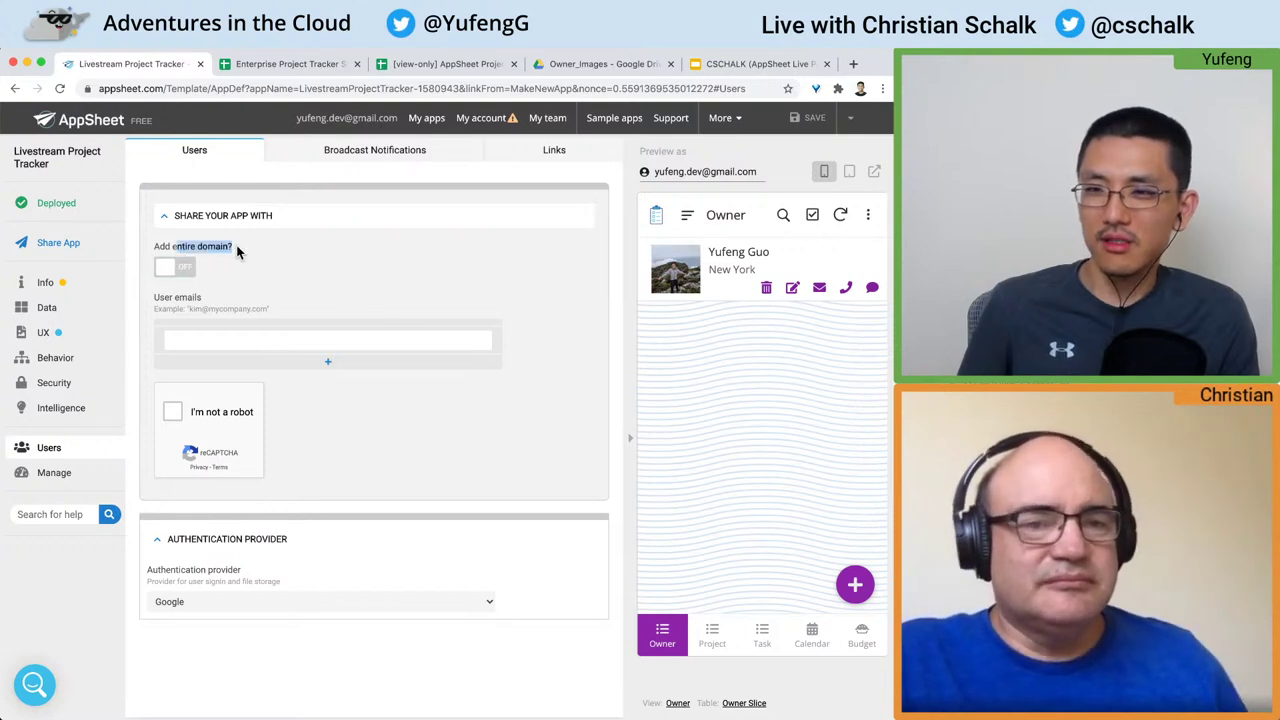
pyautogui.click(237, 252)
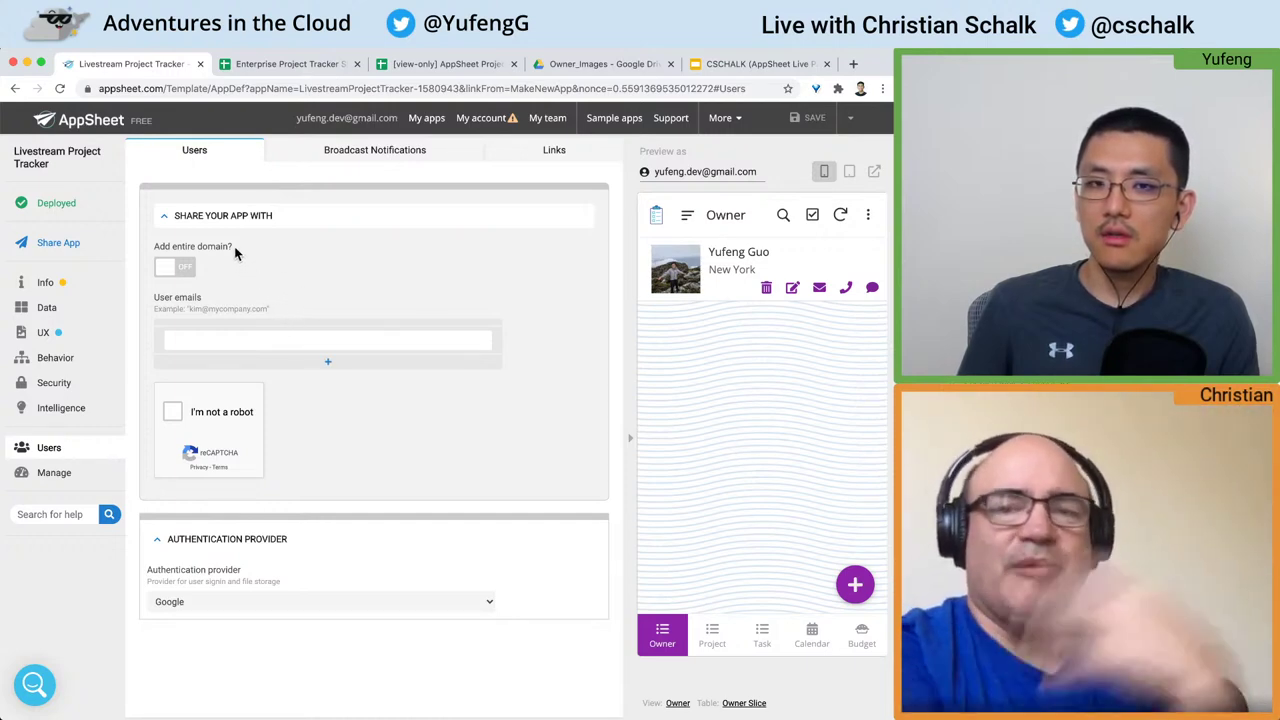
pyautogui.moveTo(235, 251); pyautogui.dragTo(162, 250)
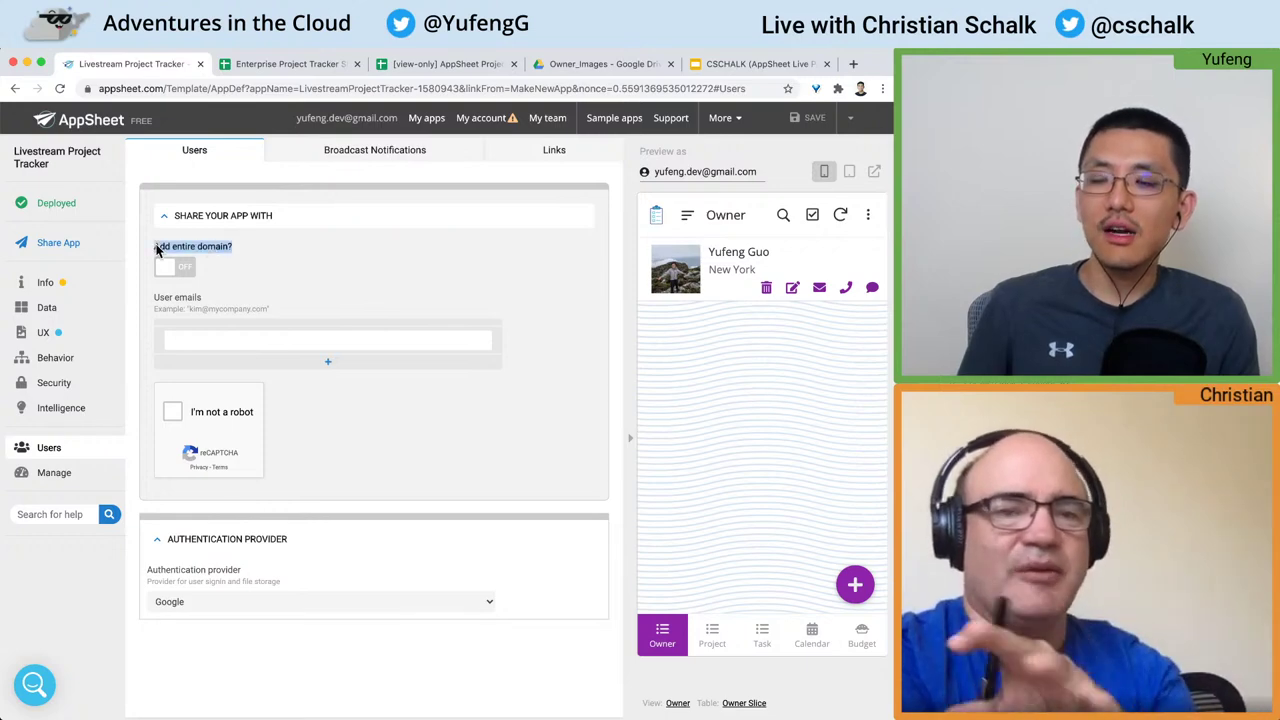
pyautogui.click(247, 258)
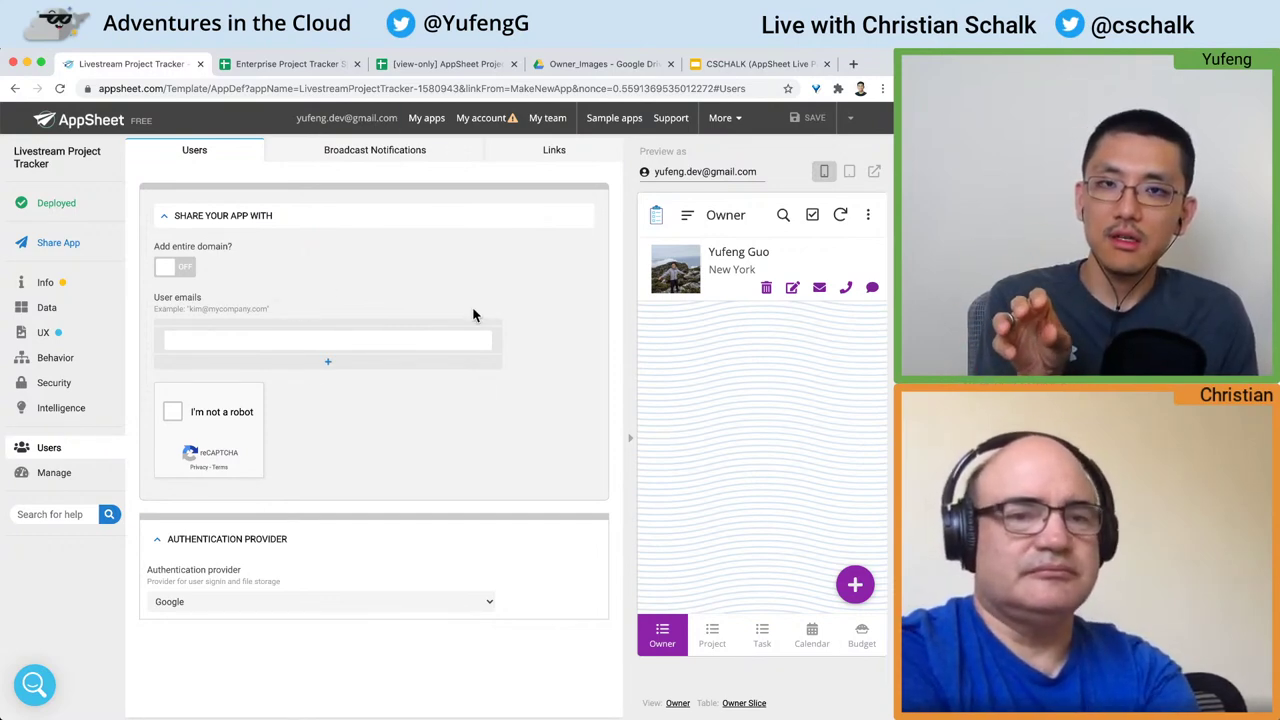
pyautogui.click(276, 334)
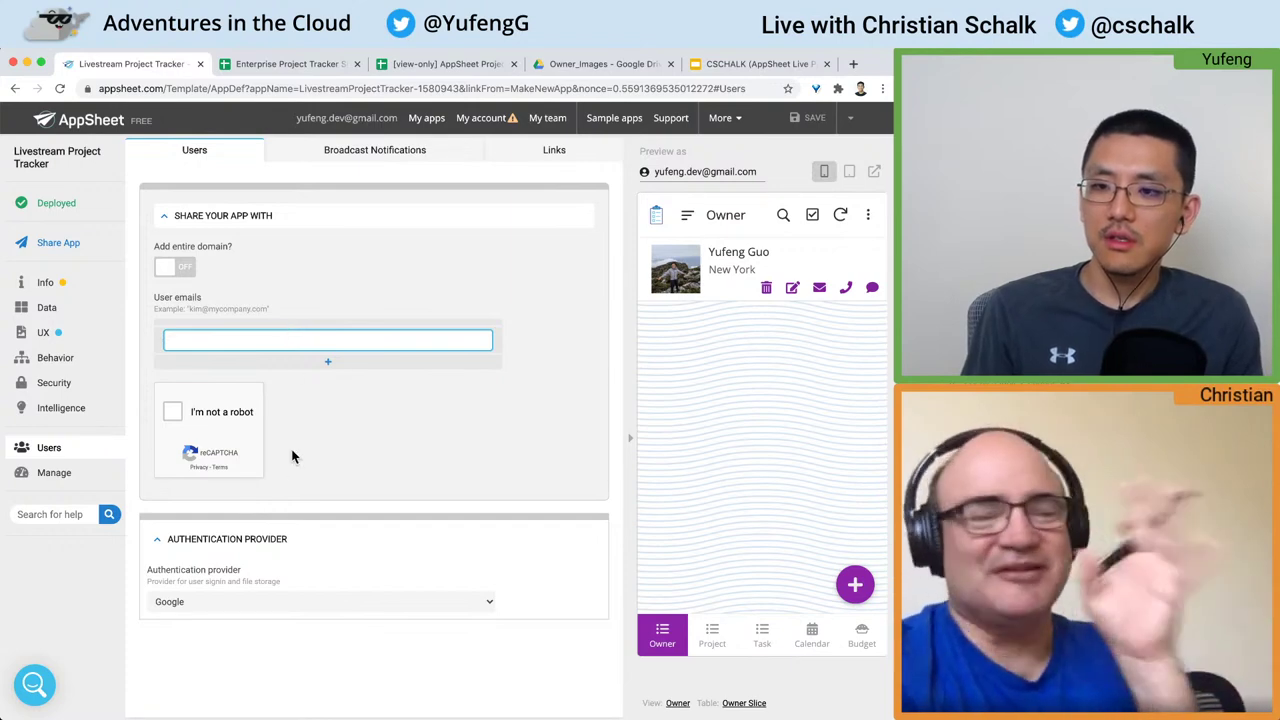
pyautogui.click(176, 413)
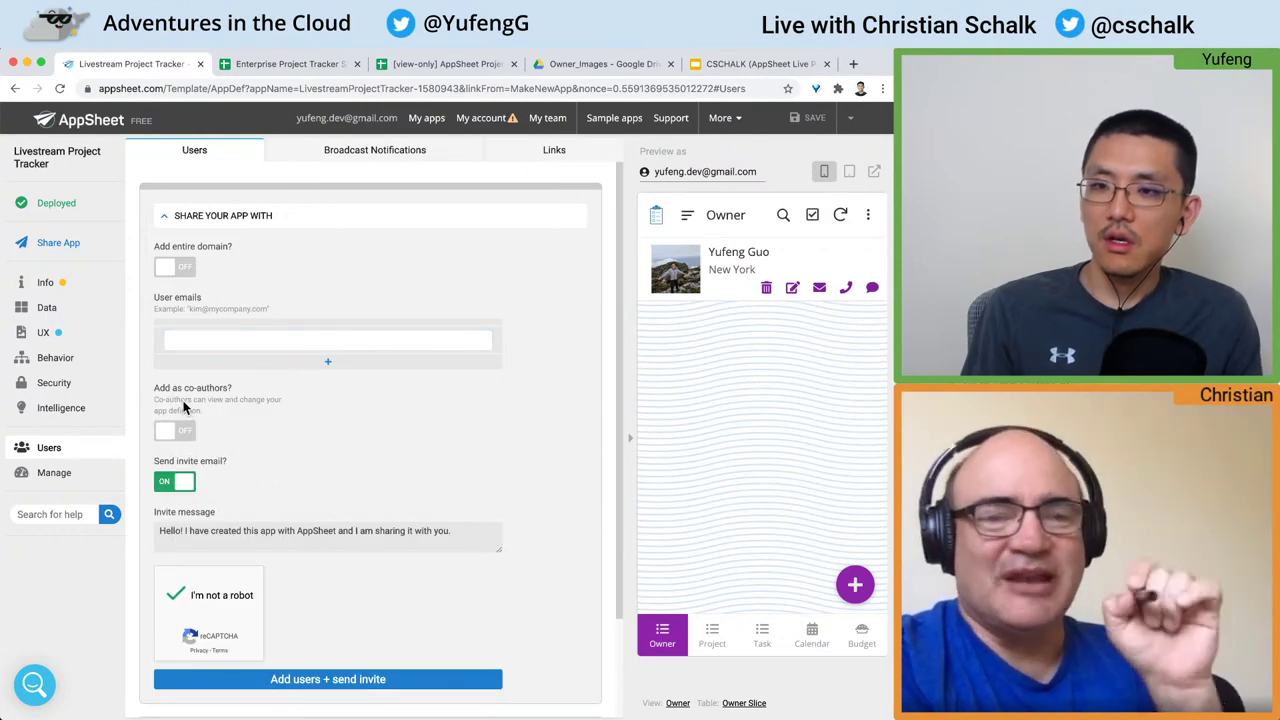
pyautogui.moveTo(159, 388); pyautogui.dragTo(255, 408)
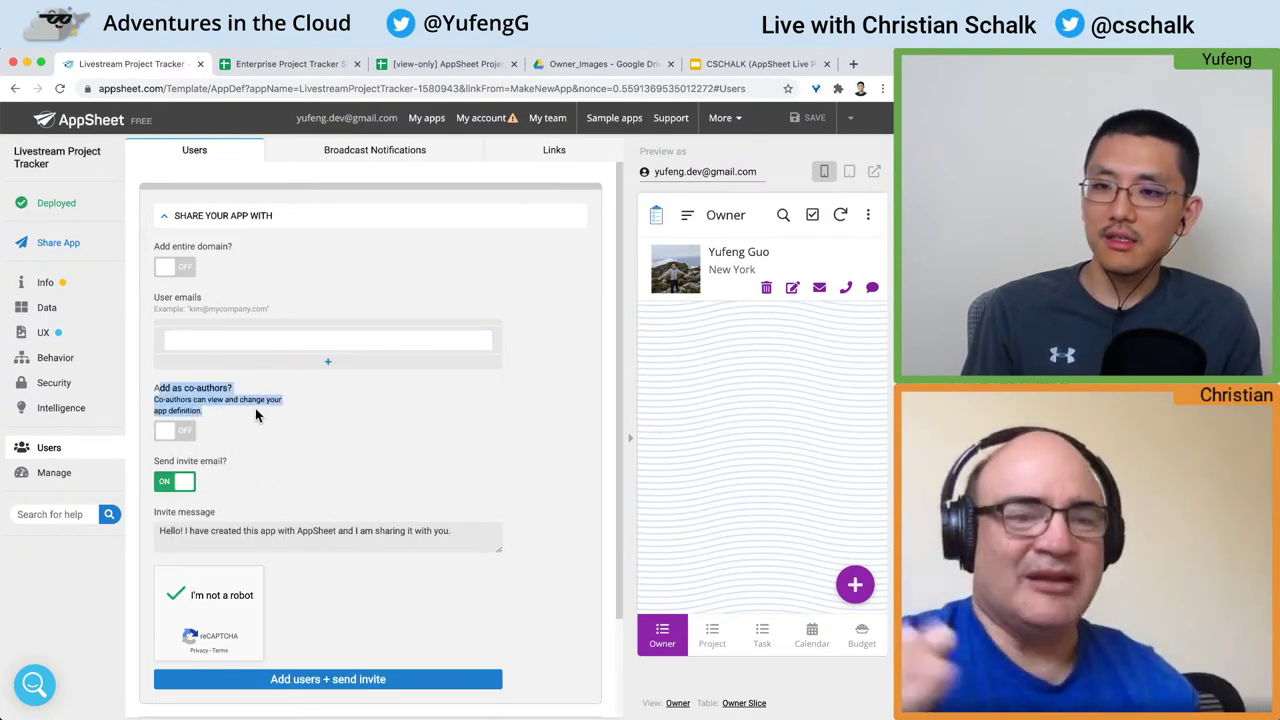
pyautogui.click(226, 403)
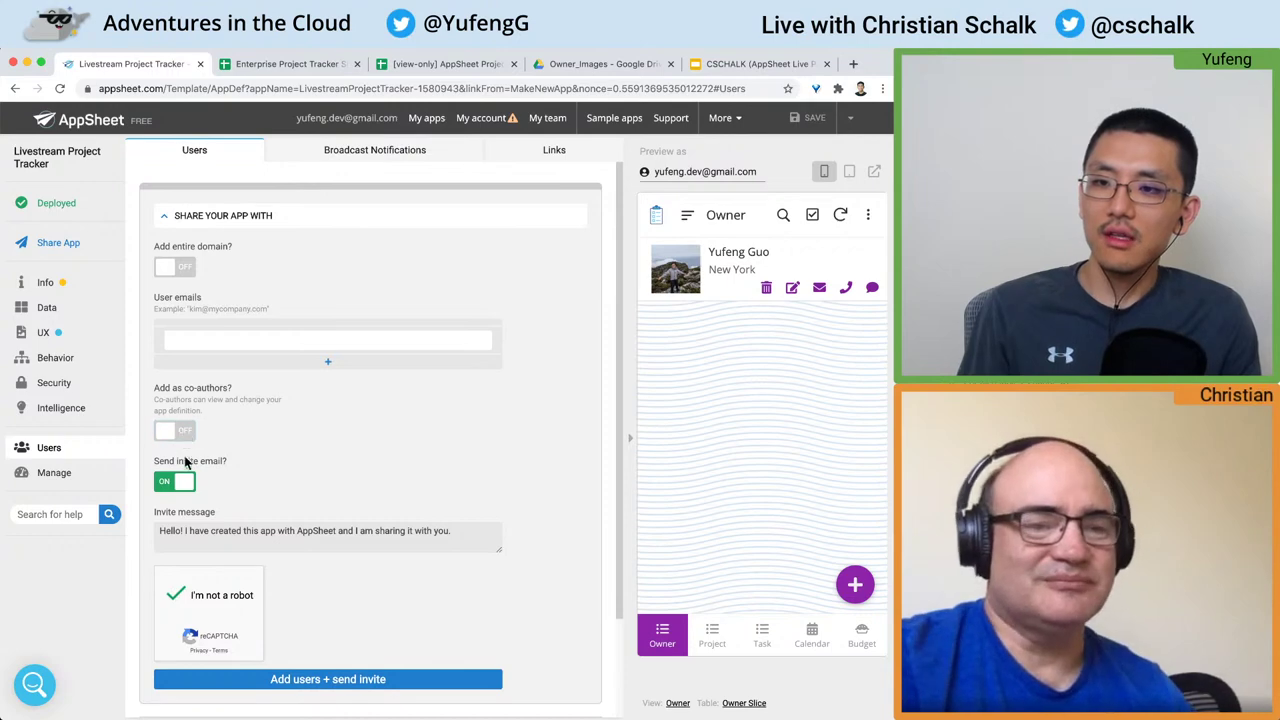
# Step: Enter the invitee's e-mail address in the User emails box
pyautogui.click(249, 336)
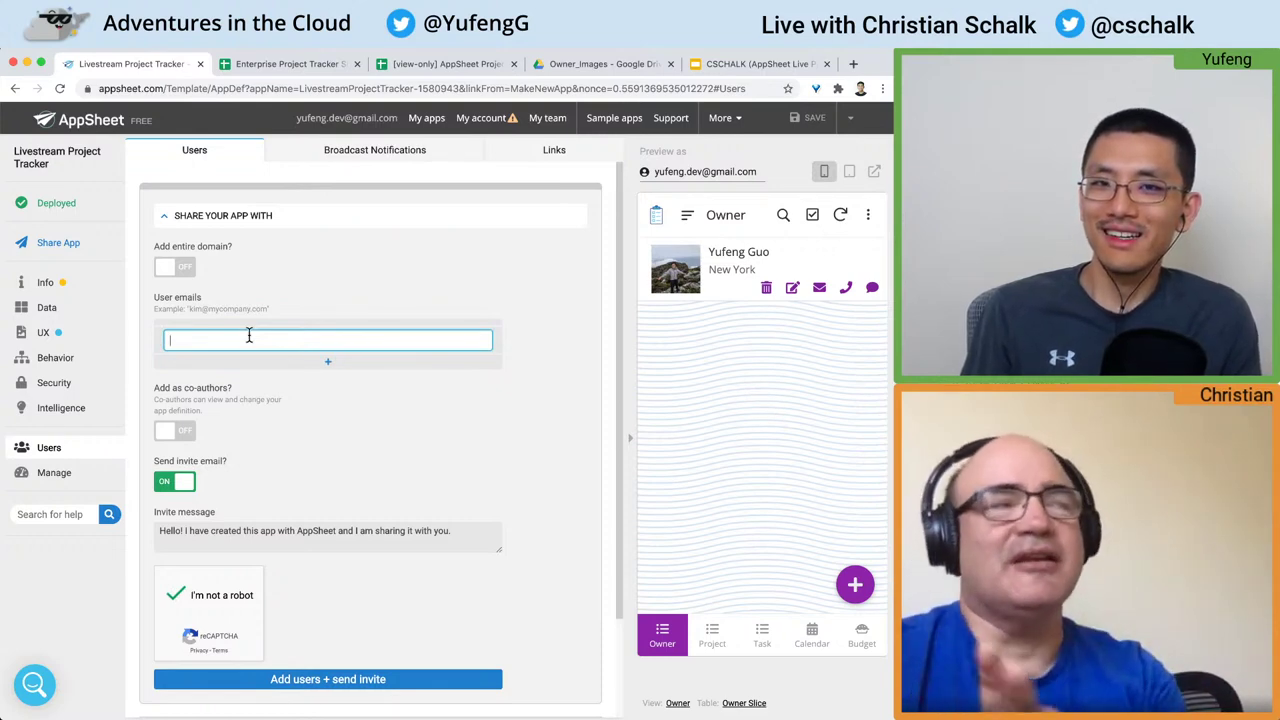
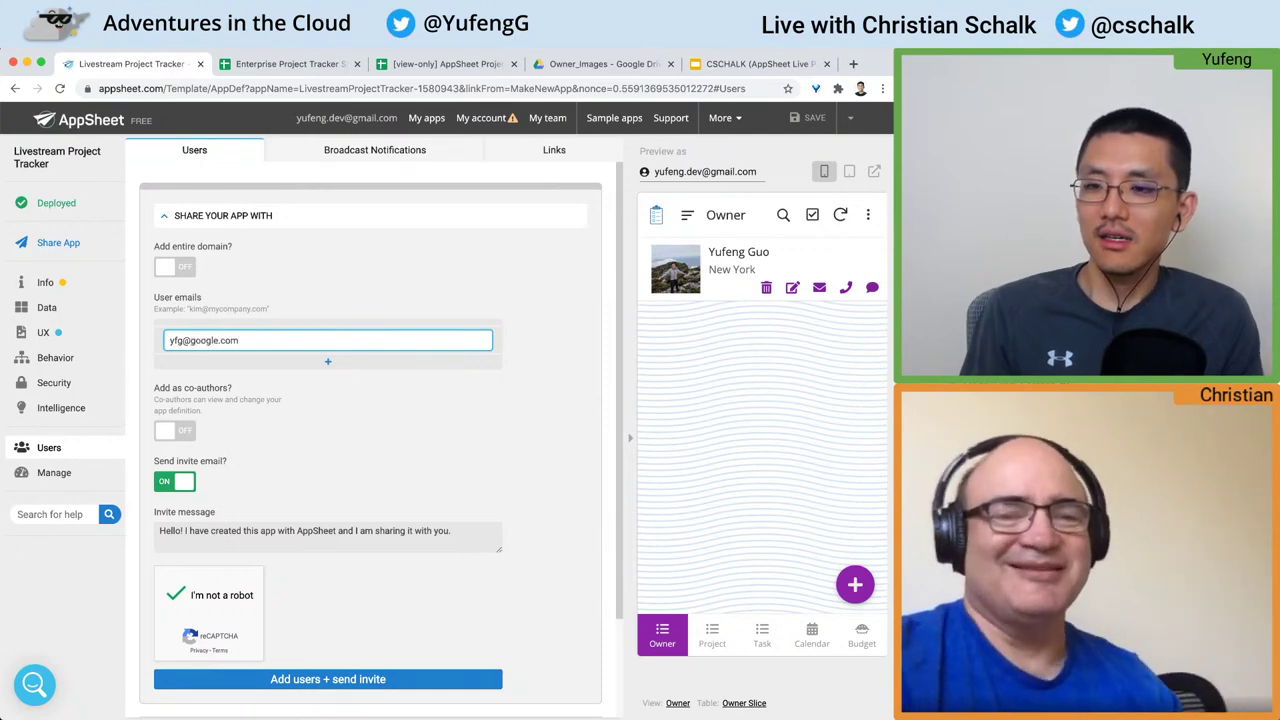
pyautogui.scroll(-3, 328, 530)
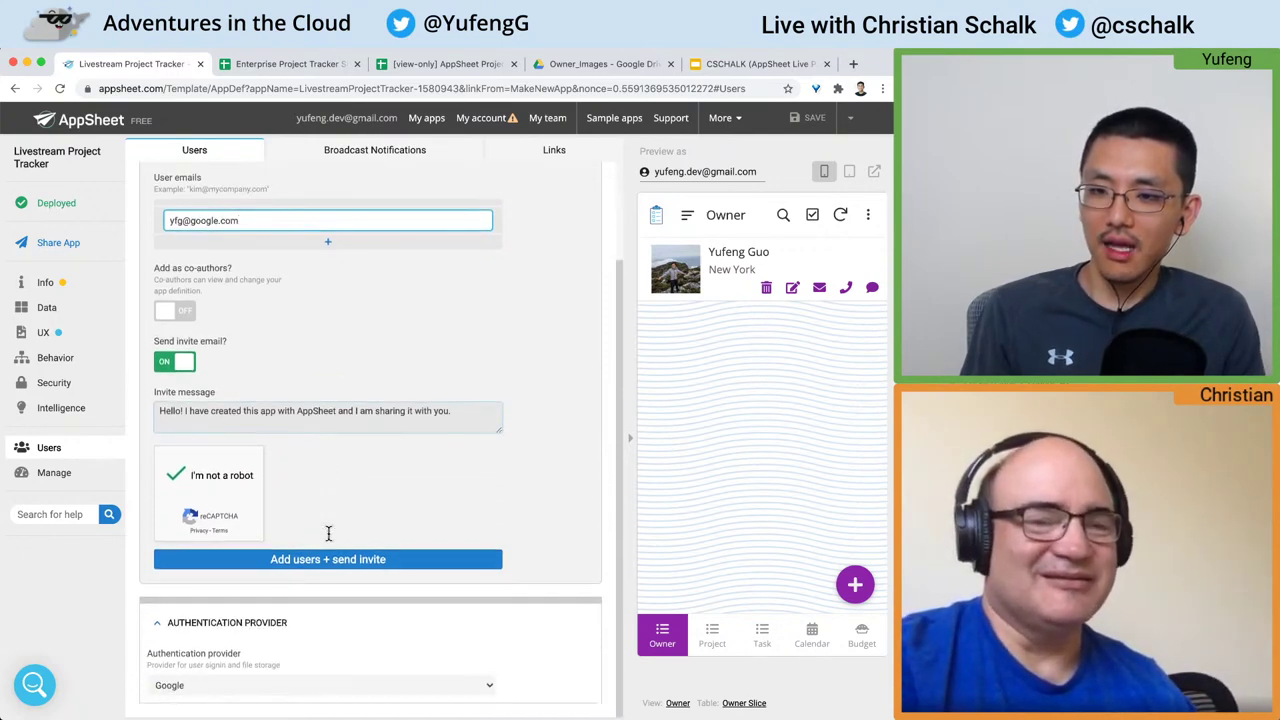
# Step: Send the invite to the entered user, keeping Google as the sign-in provider
pyautogui.click(328, 559)
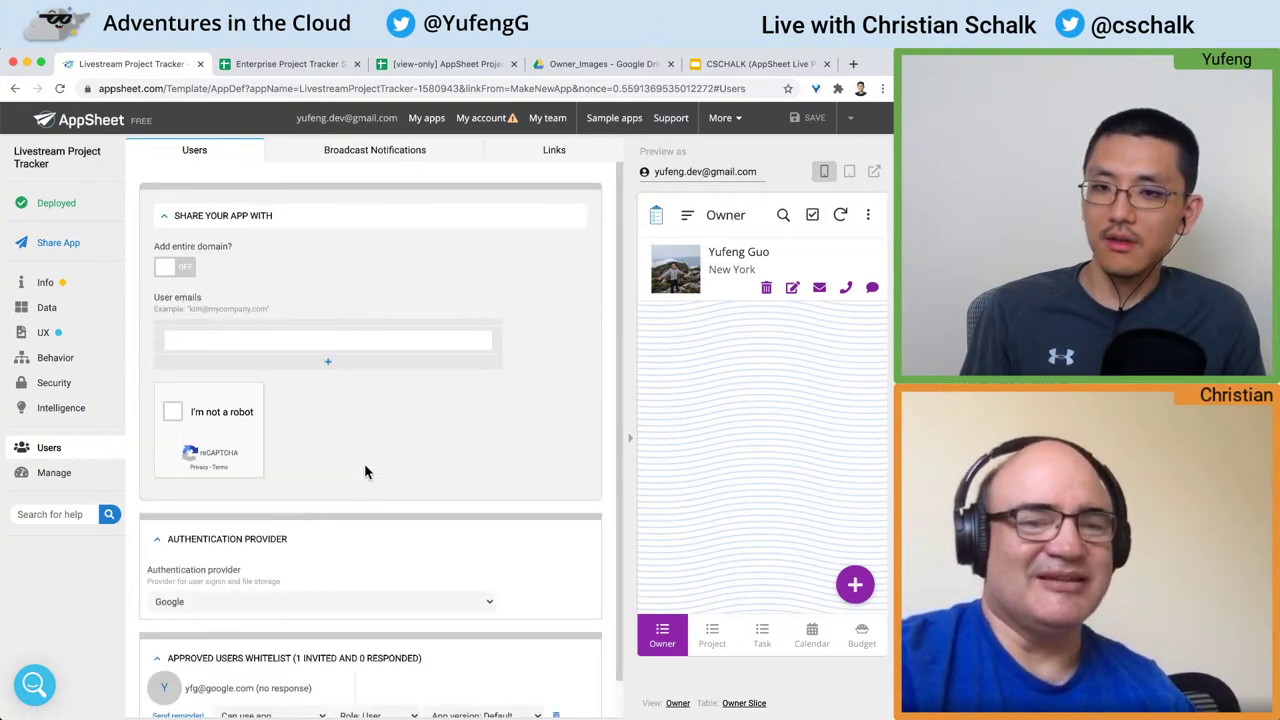
pyautogui.scroll(-1, 350, 458)
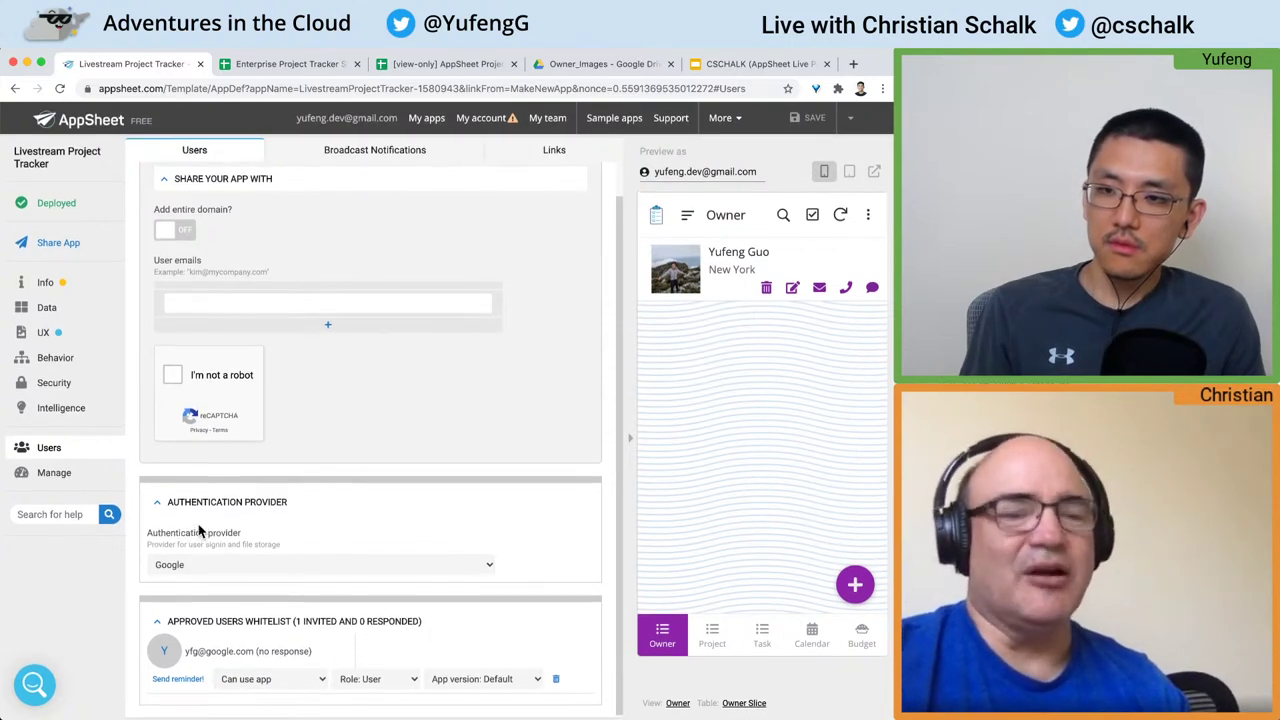
pyautogui.scroll(1, 205, 515)
pyautogui.click(209, 582)
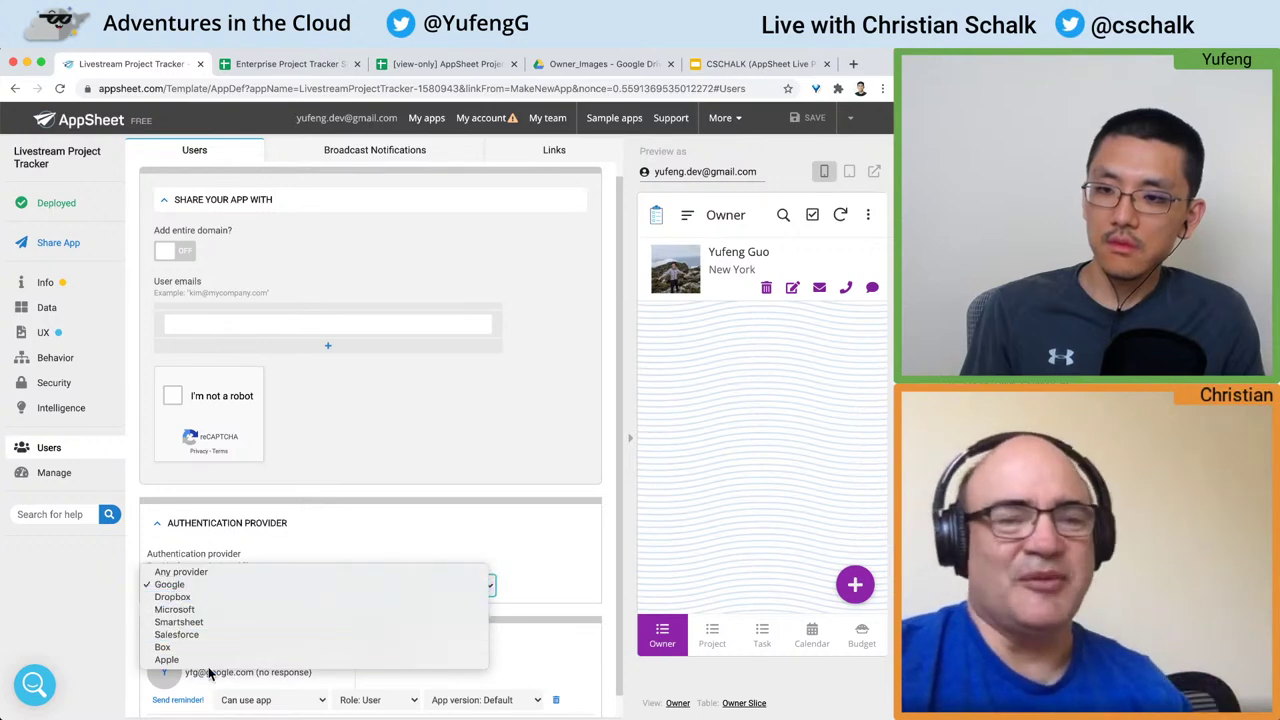
pyautogui.click(238, 513)
pyautogui.click(158, 523)
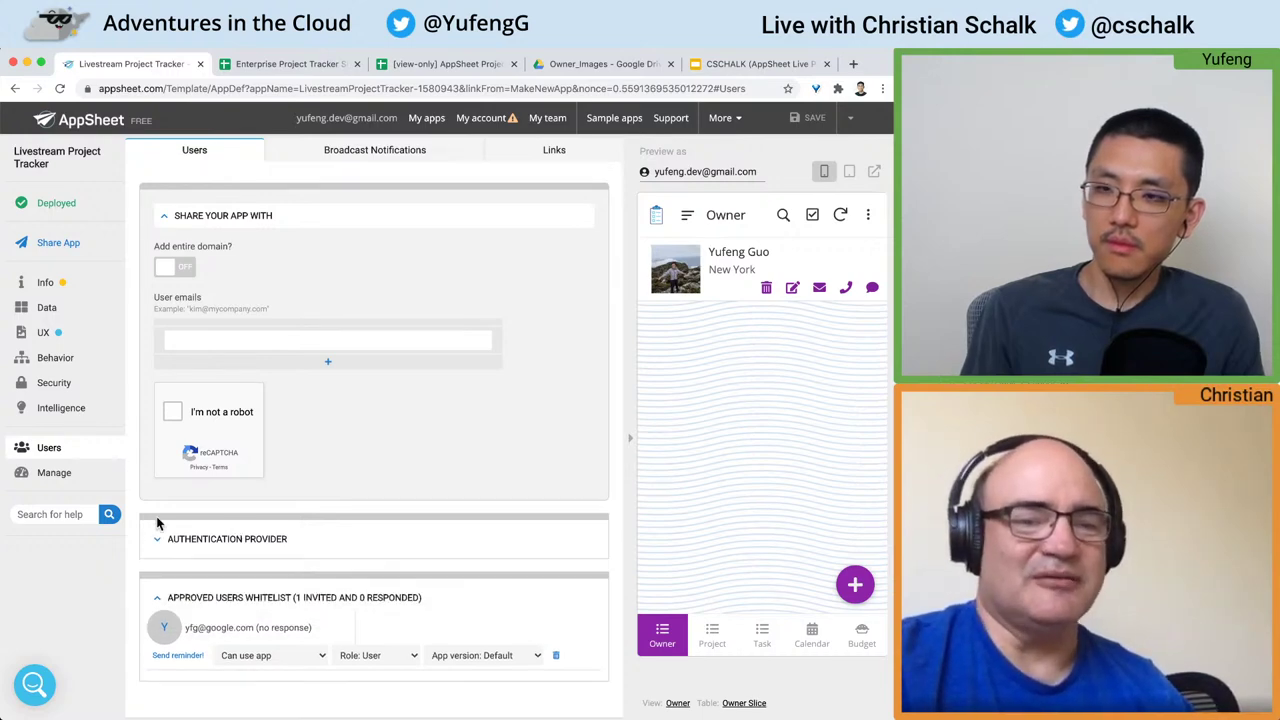
# Step: Confirm the whitelisted user has Can use app access, User role and Default version, then open the deployment status page
pyautogui.click(166, 217)
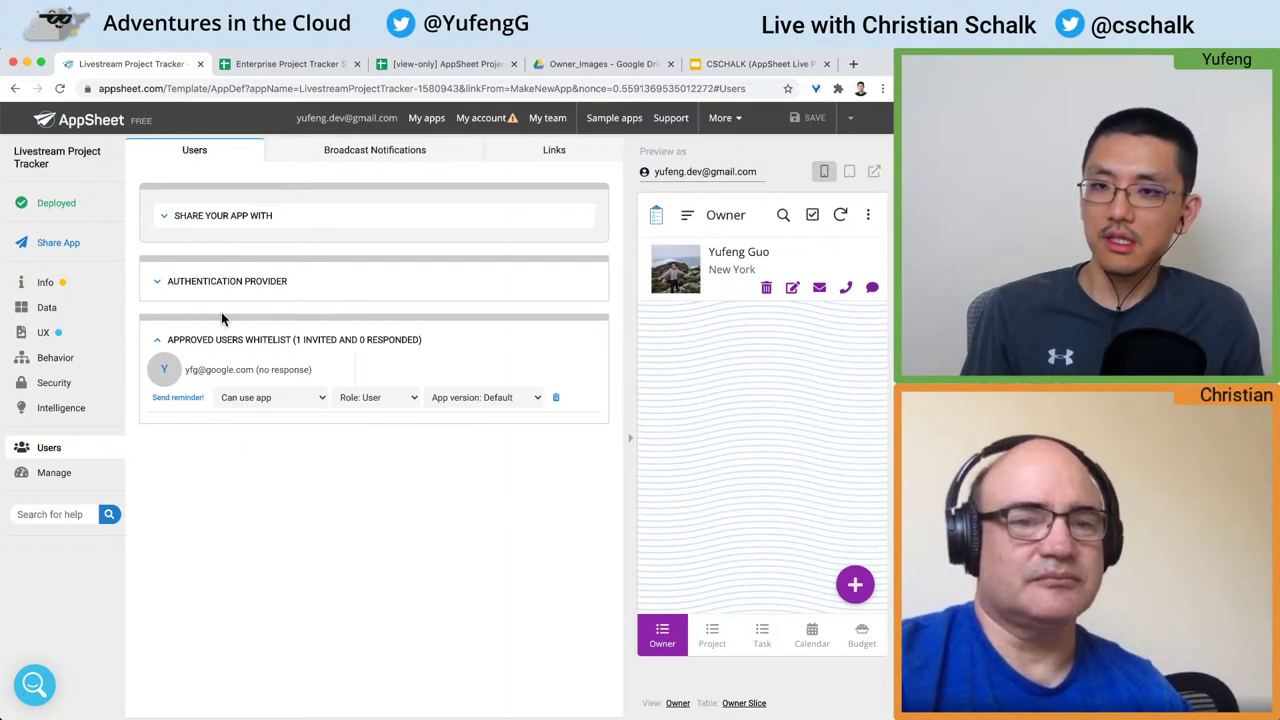
pyautogui.click(277, 397)
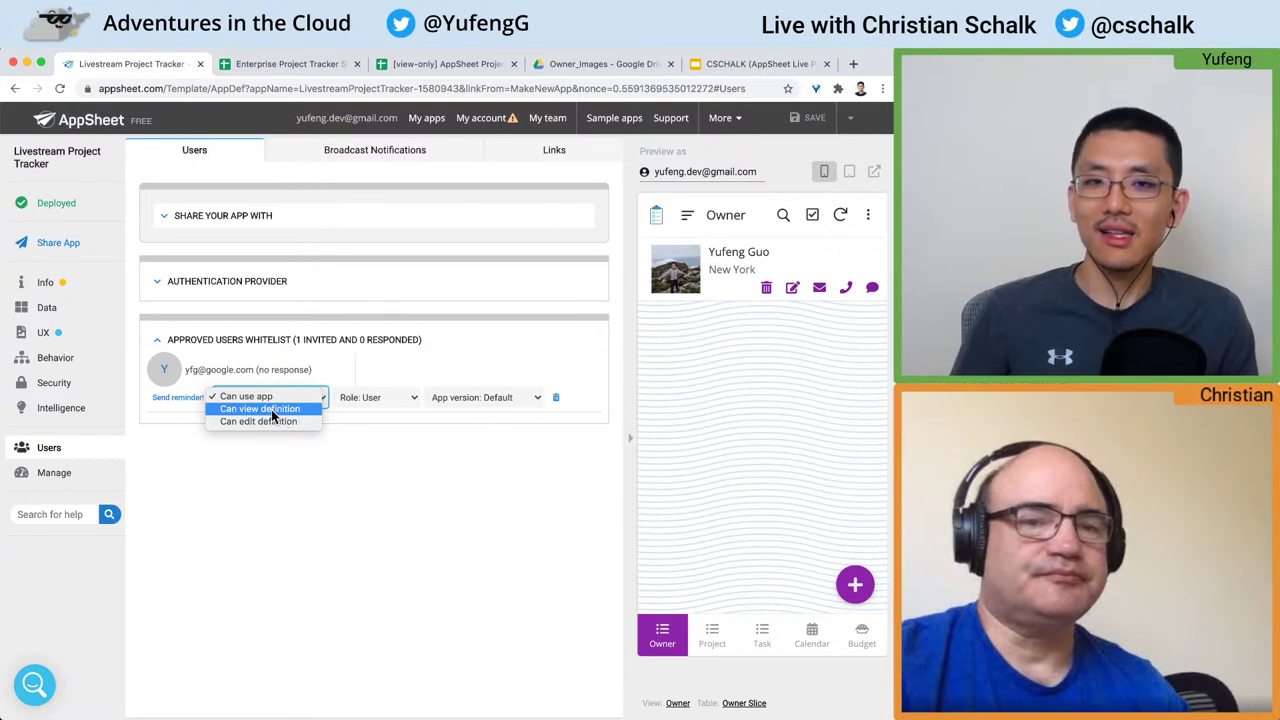
pyautogui.click(391, 432)
pyautogui.click(385, 398)
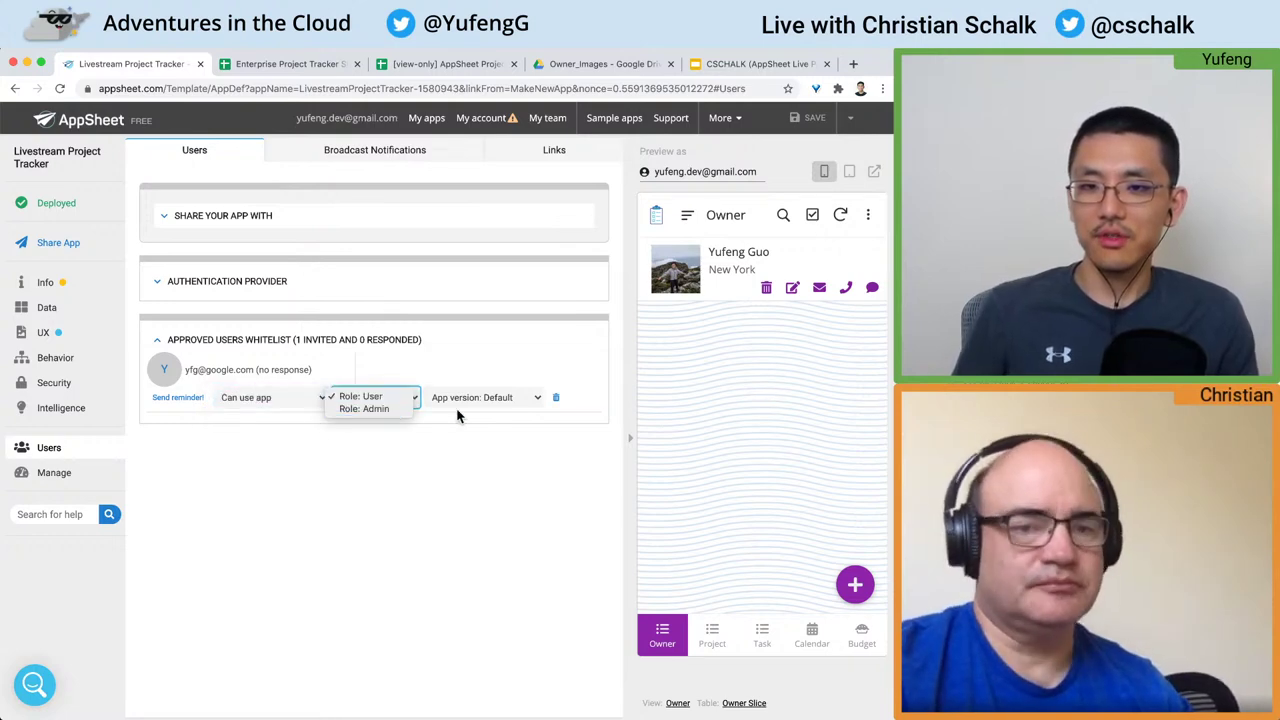
pyautogui.click(528, 399)
pyautogui.click(528, 399)
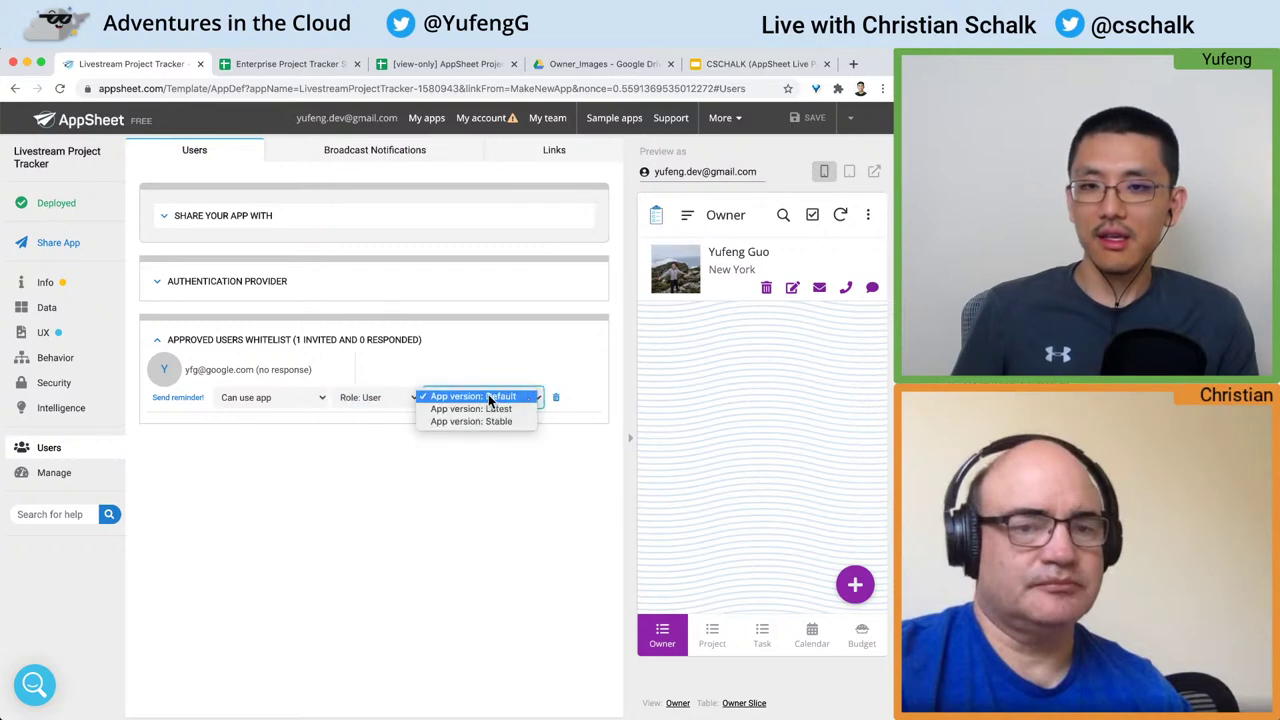
pyautogui.click(522, 448)
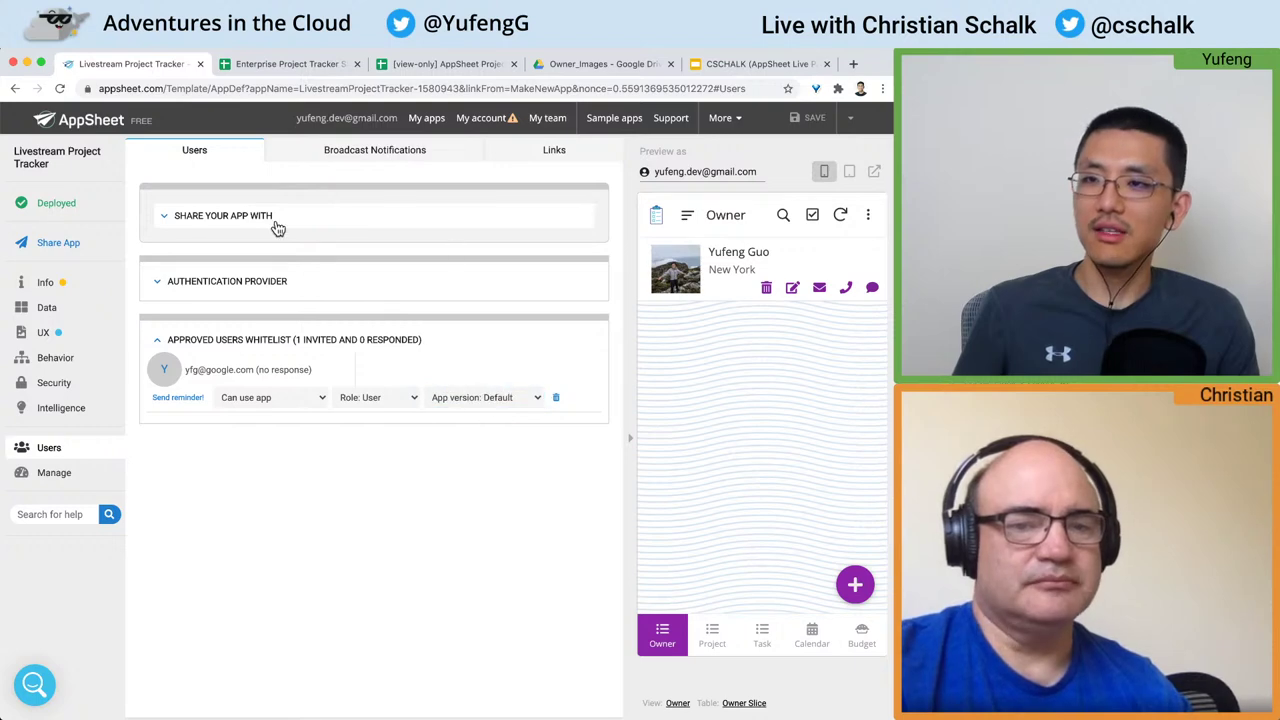
pyautogui.click(60, 204)
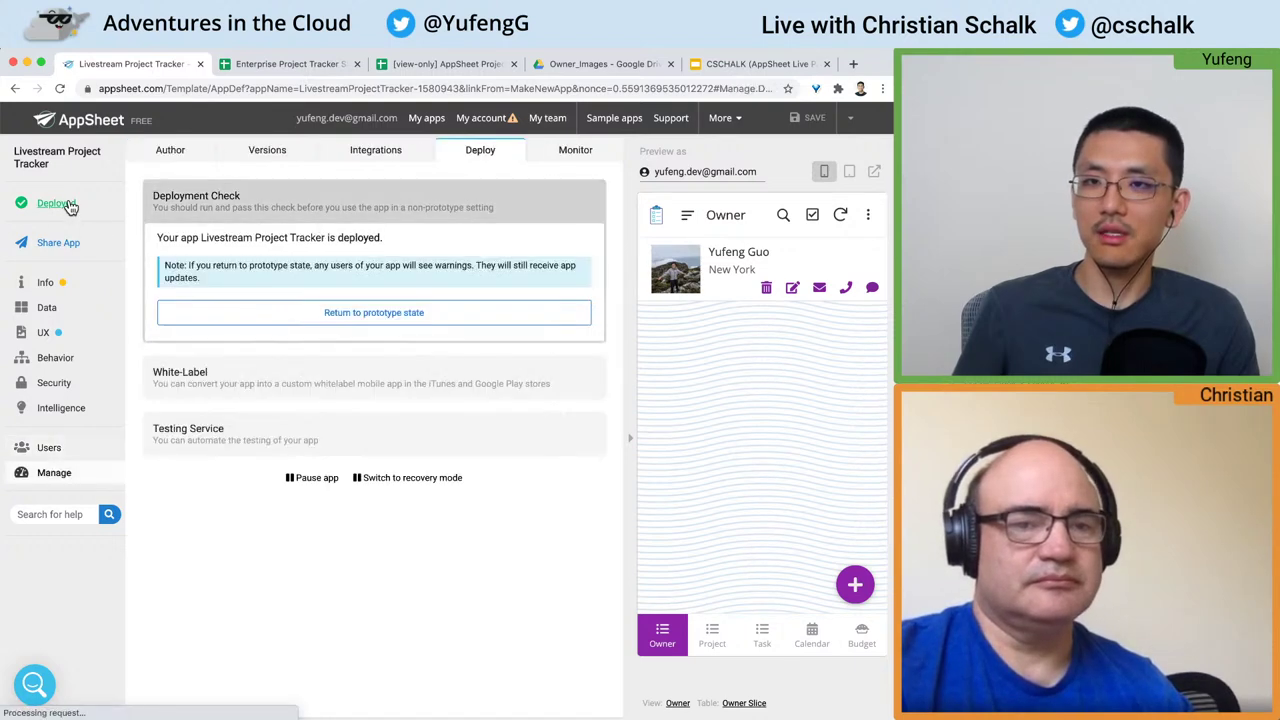
# Step: Expand the Version History and Stable Version settings under Manage > Versions
pyautogui.click(268, 155)
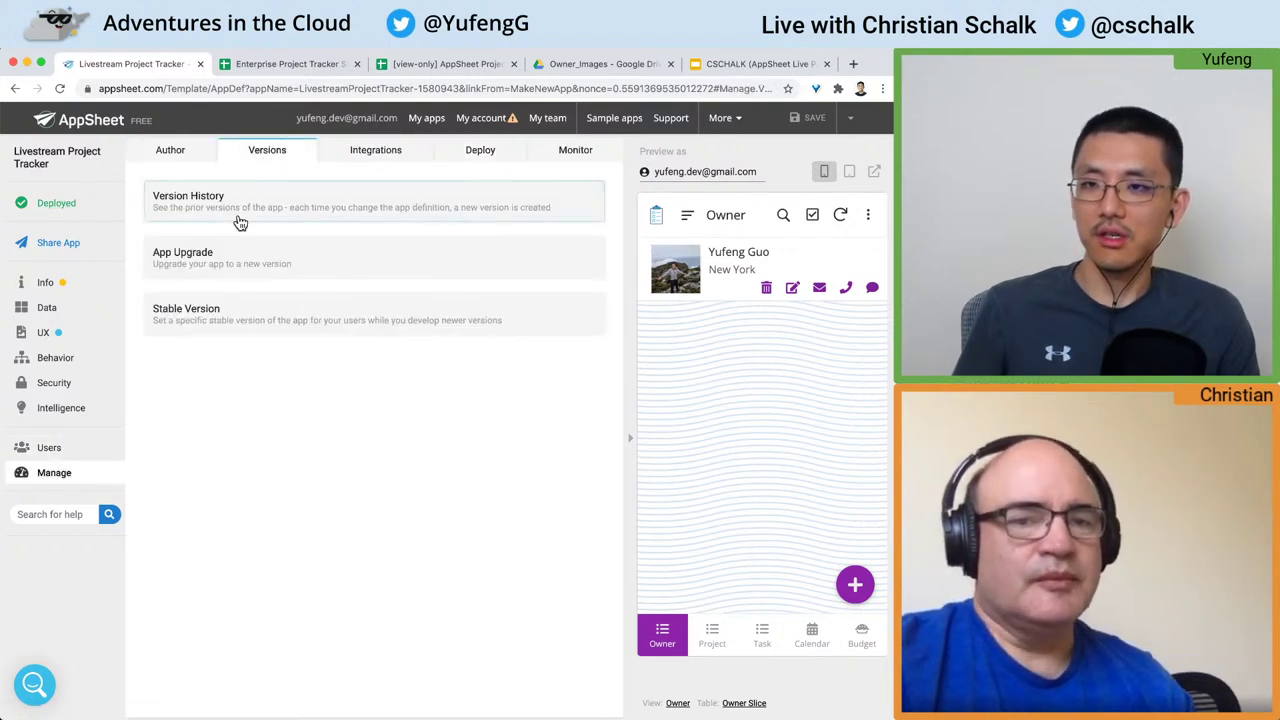
pyautogui.click(323, 210)
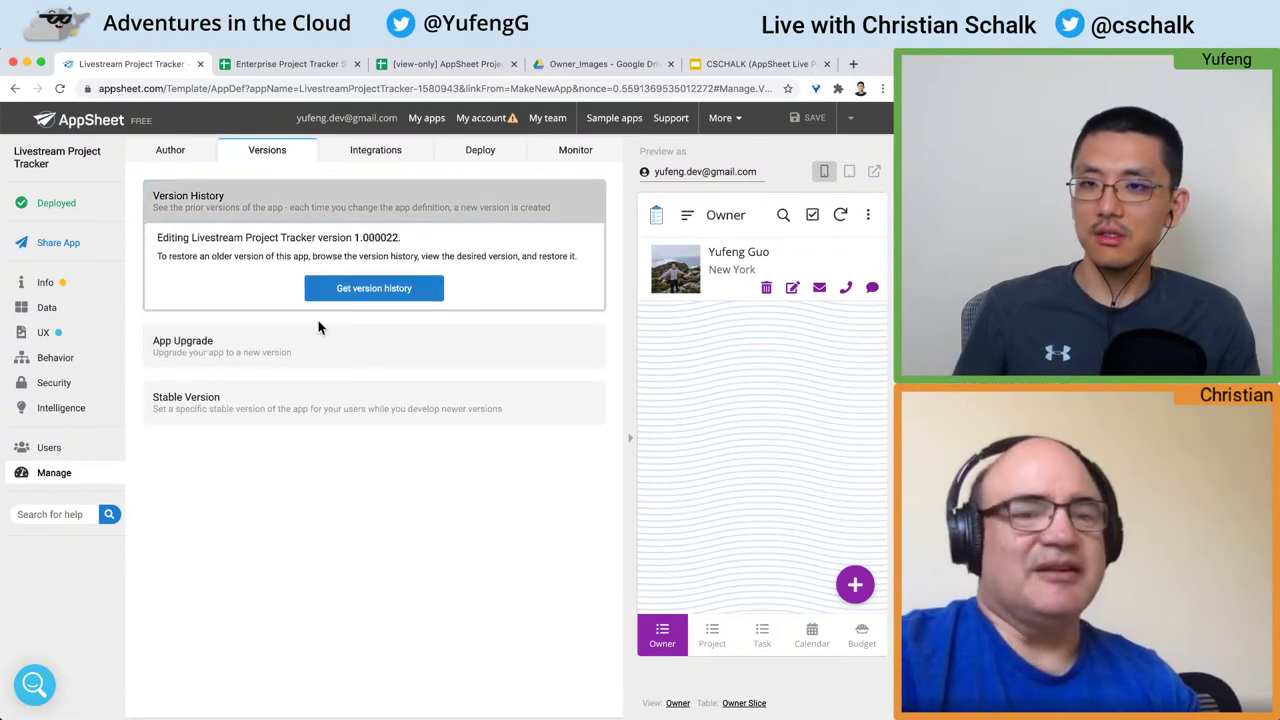
pyautogui.click(325, 410)
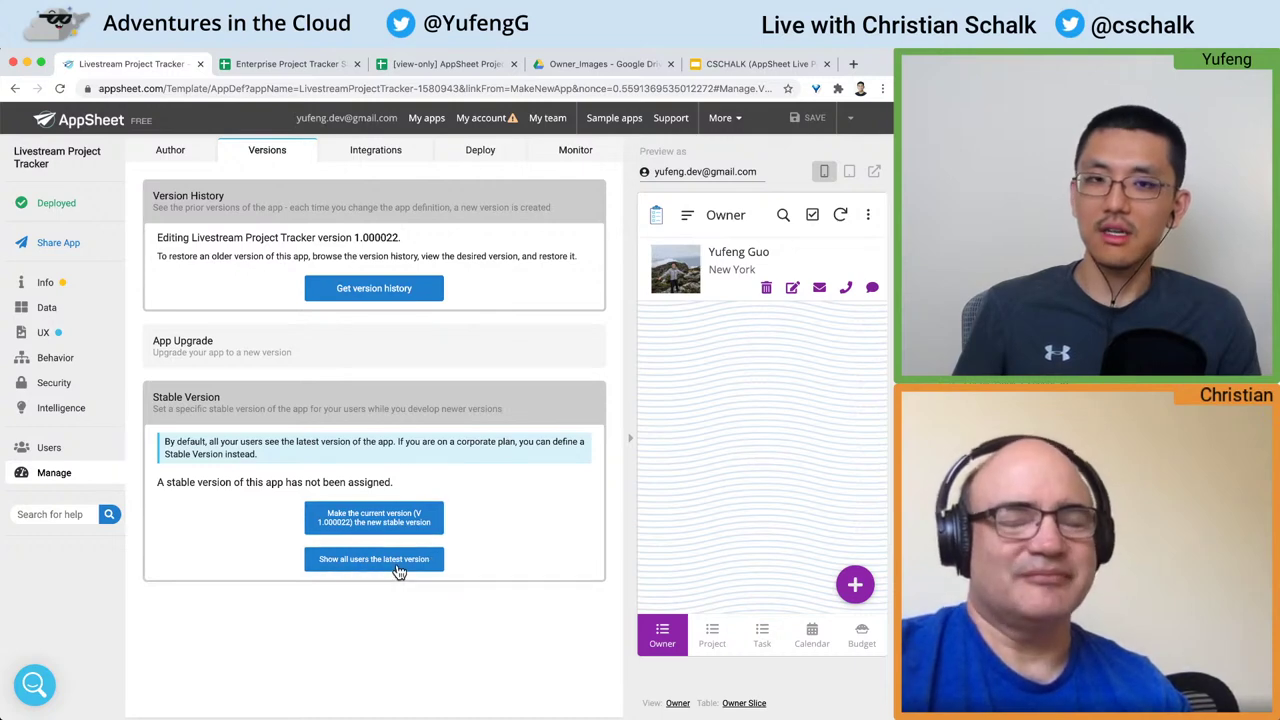
# Step: Open the running app in a new tab, return to the editor, and show Project then Task in the preview
pyautogui.click(873, 174)
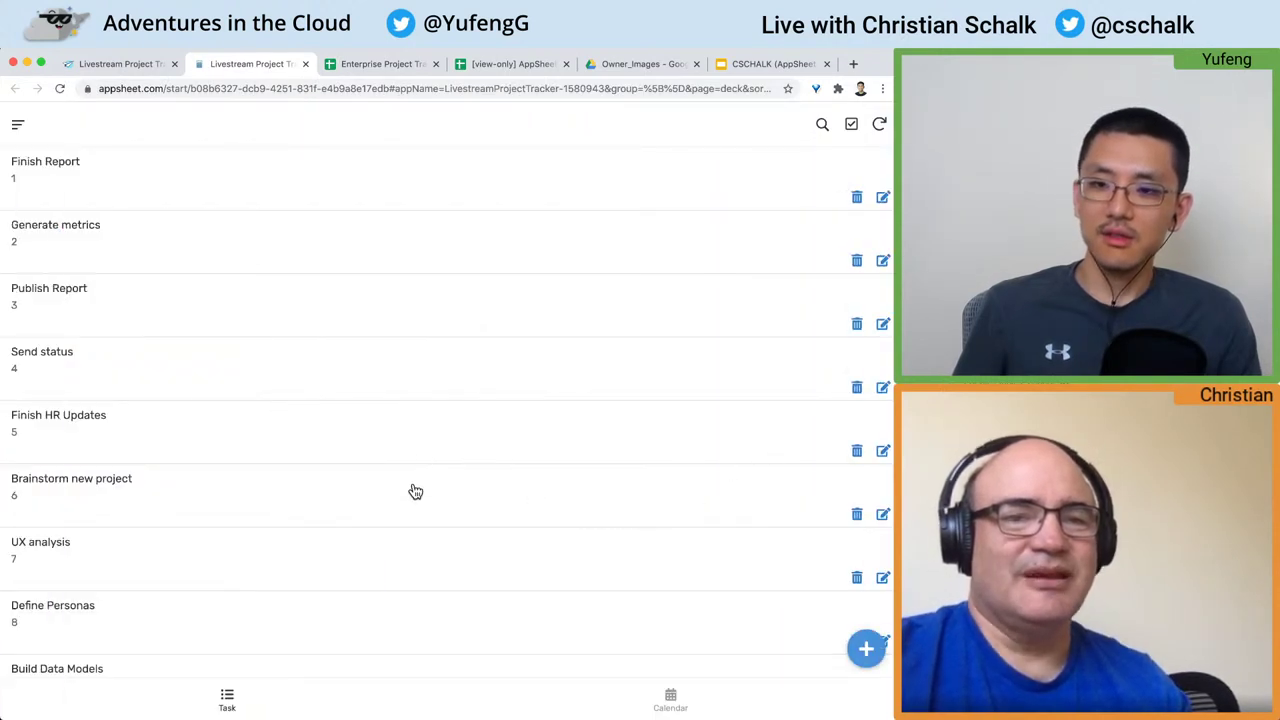
pyautogui.click(16, 126)
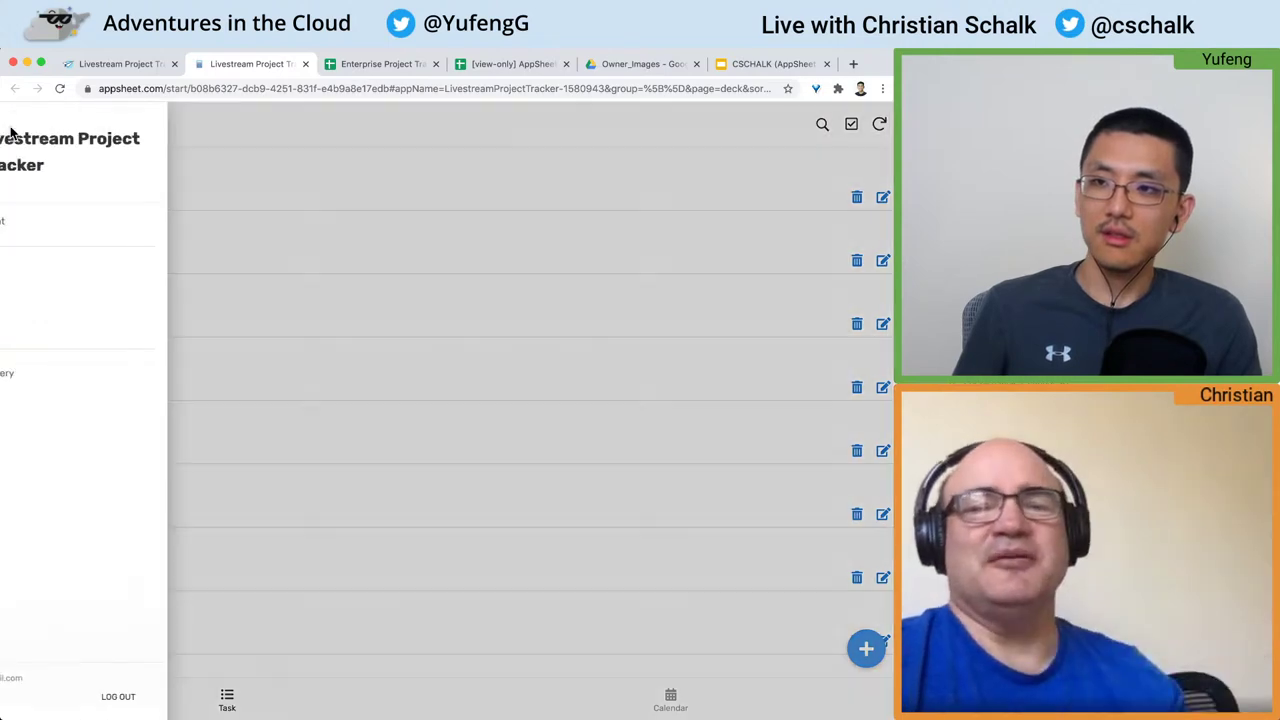
pyautogui.click(133, 67)
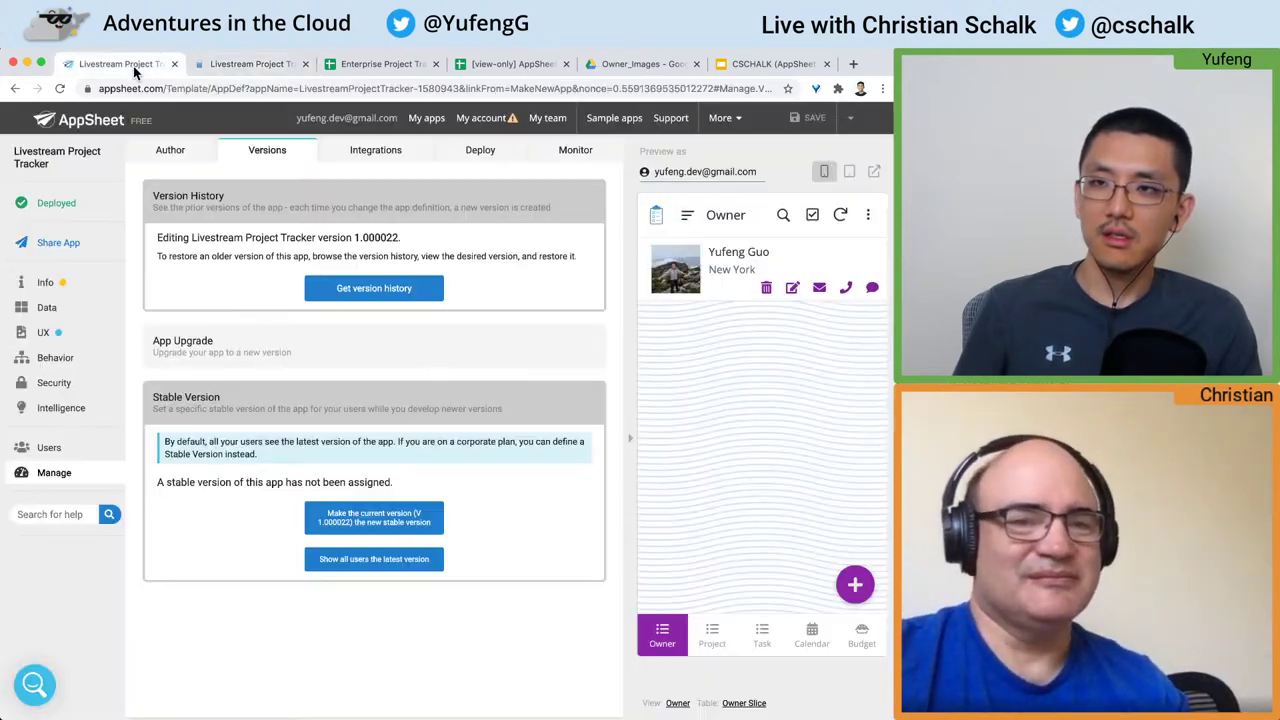
pyautogui.click(725, 631)
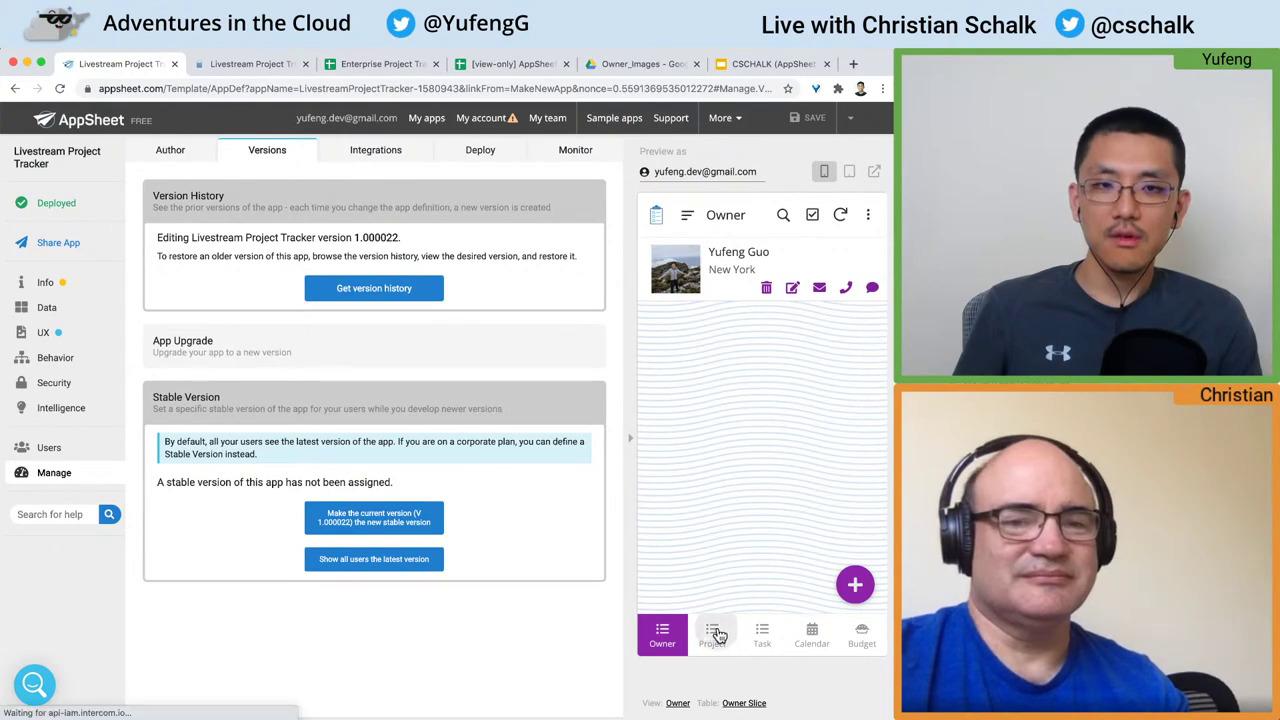
pyautogui.click(764, 640)
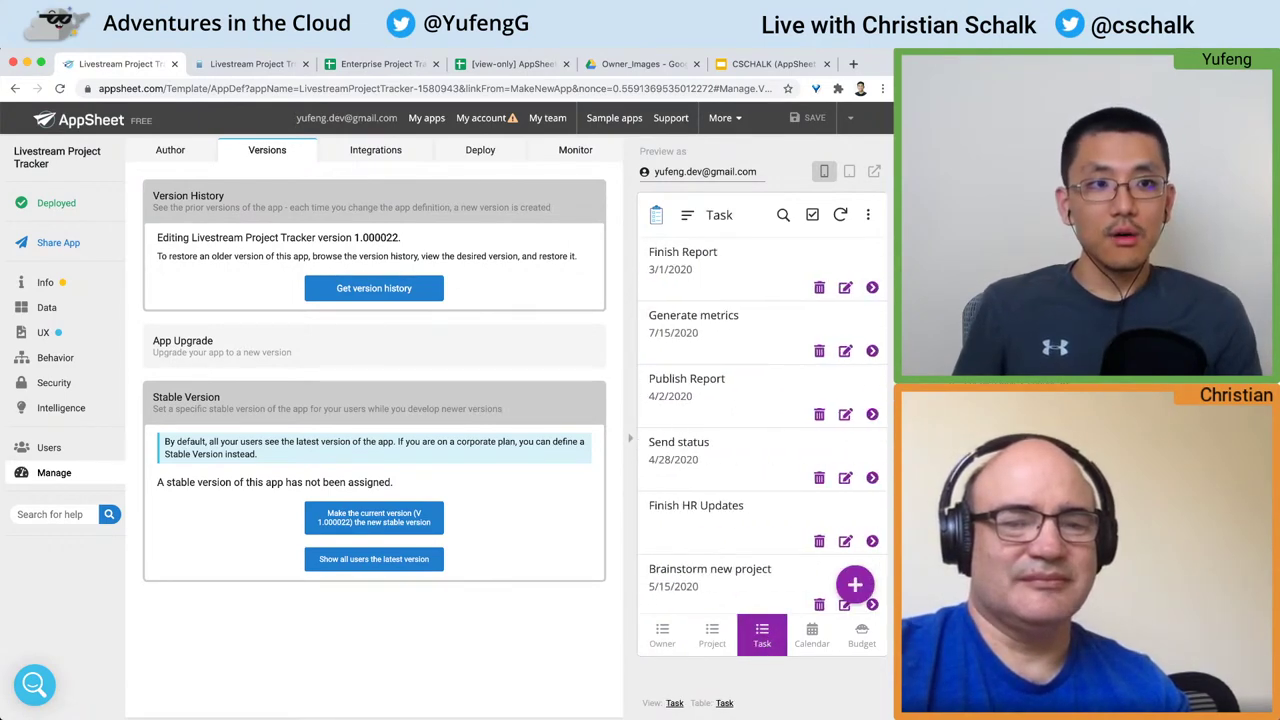